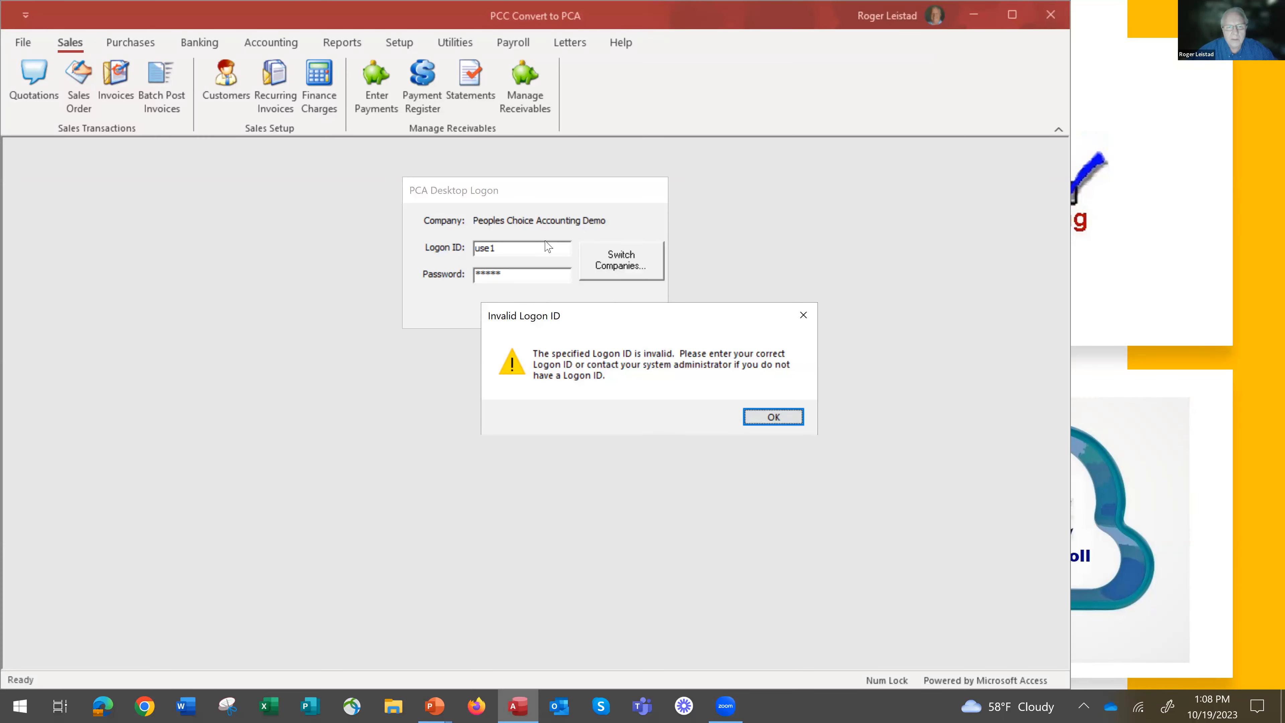
Dismiss the invalid logon warning and log on to Peoples Choice Accounting Demo with the logon ID user1.
click(786, 417)
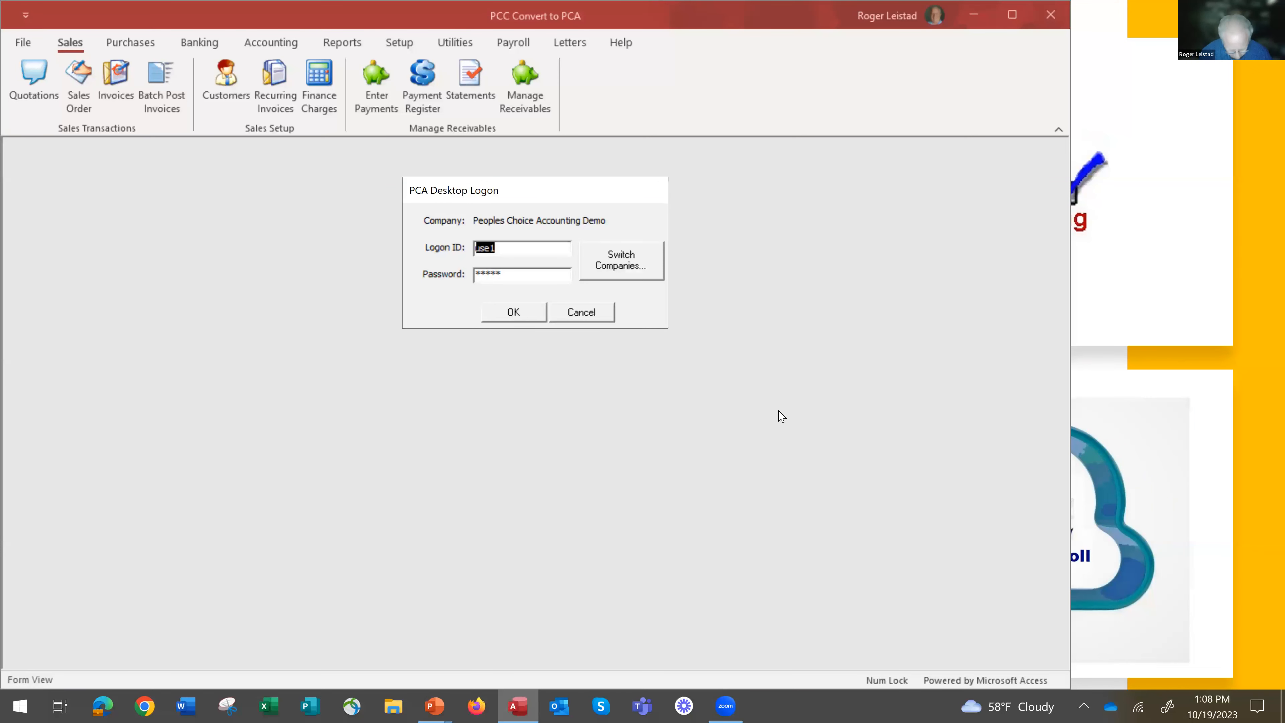
text(user1)
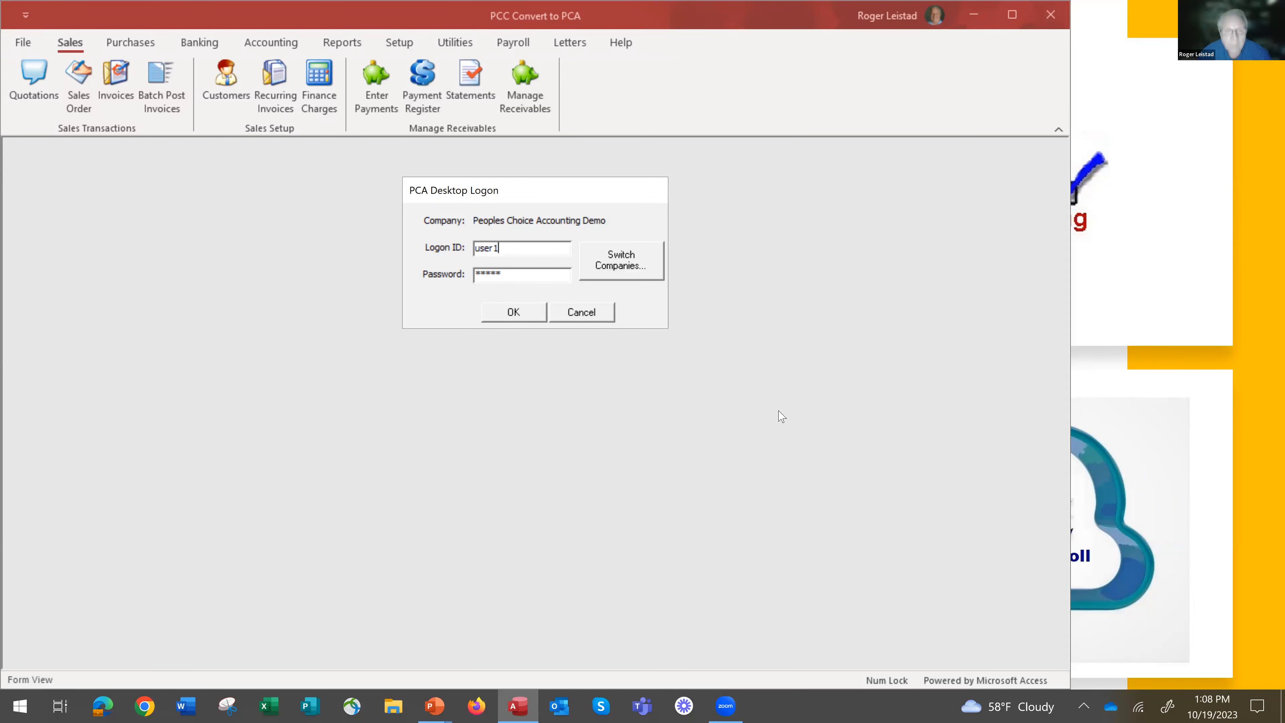
key(Return)
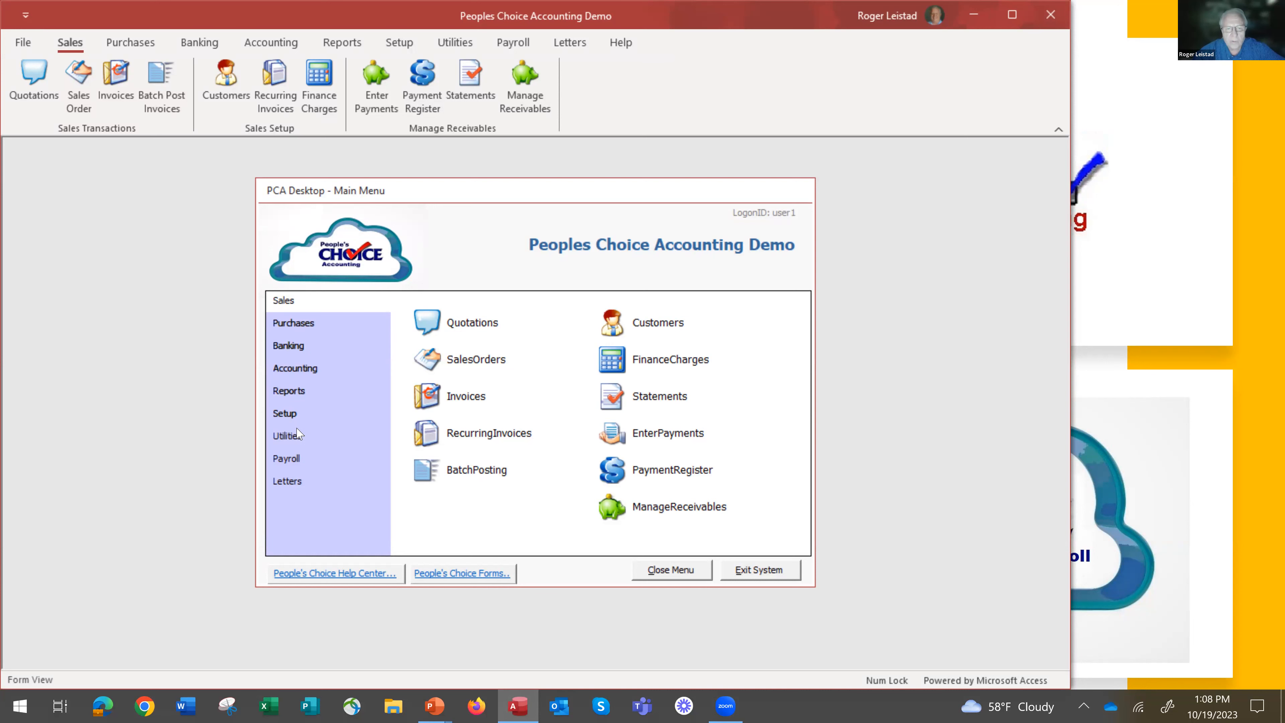
Delete My Company from the list of switchable companies and close the list.
click(296, 418)
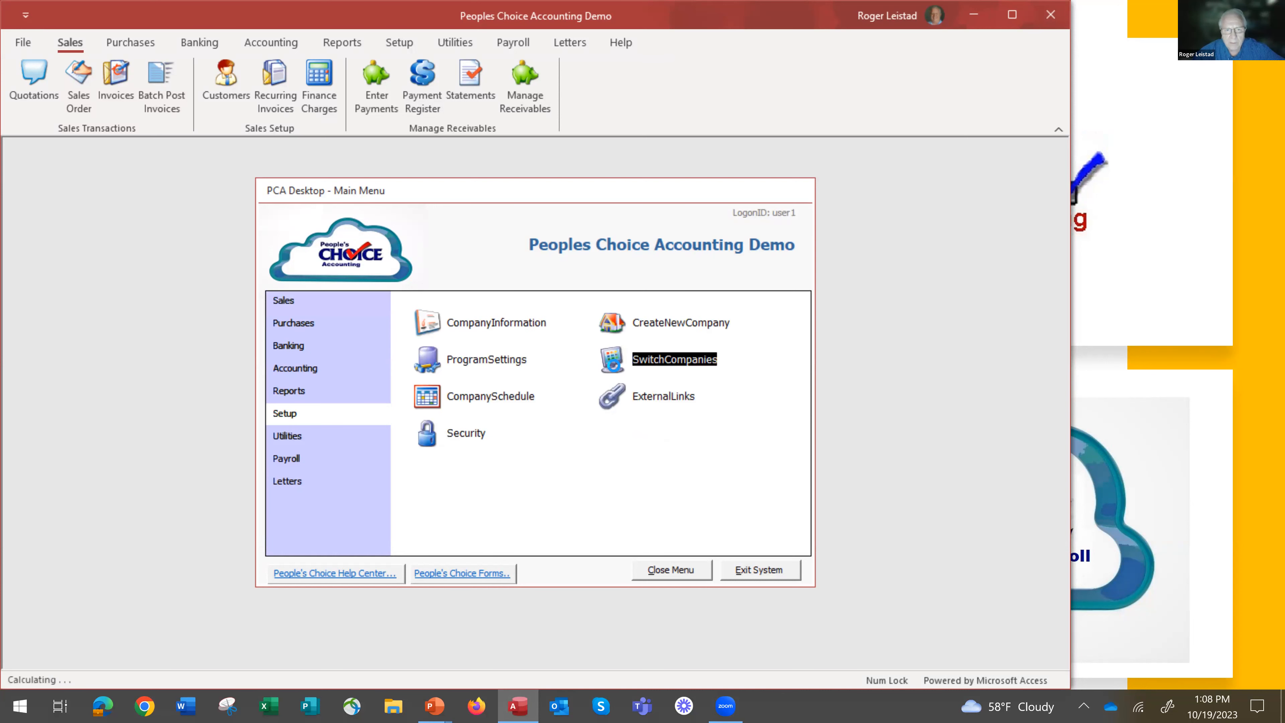
click(613, 364)
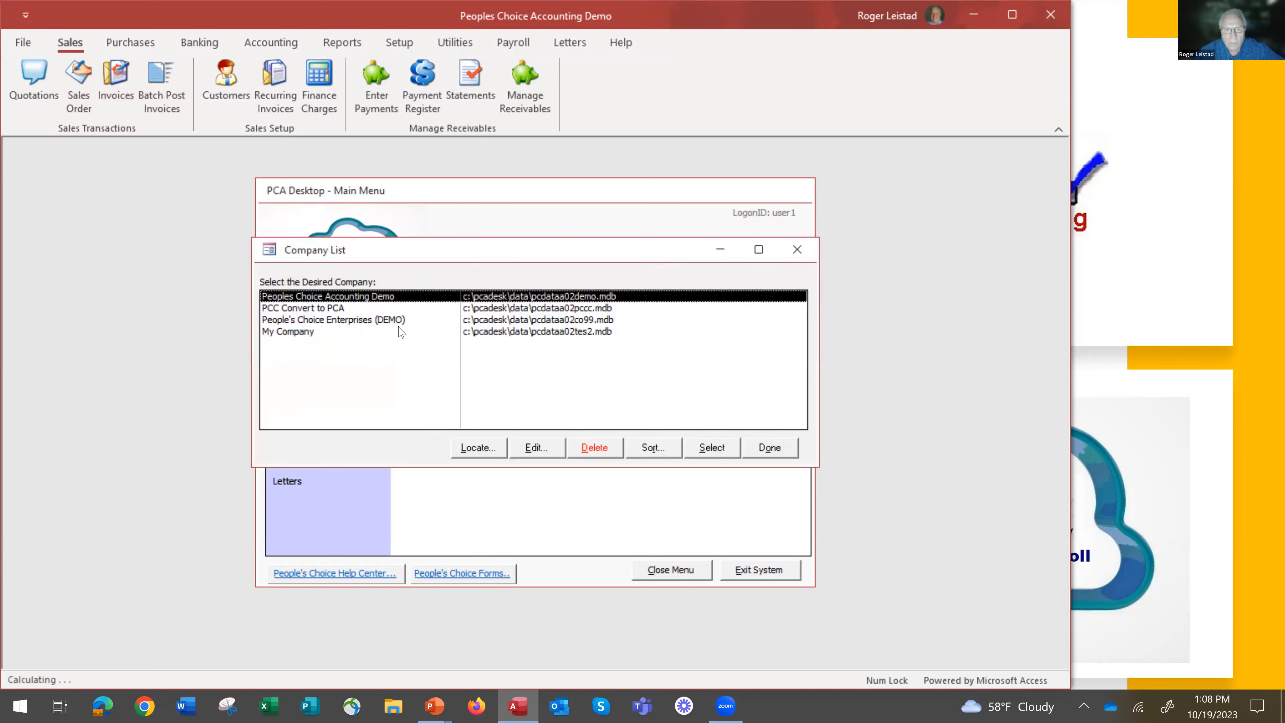
click(496, 333)
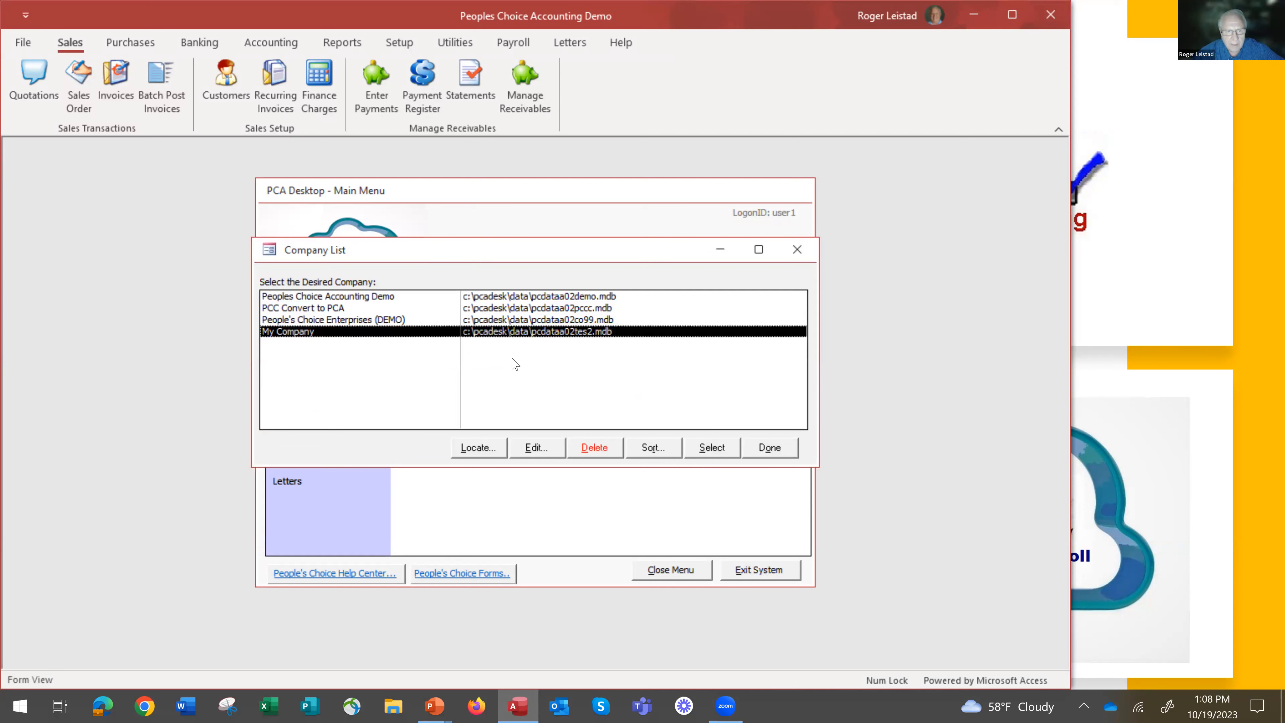
click(598, 449)
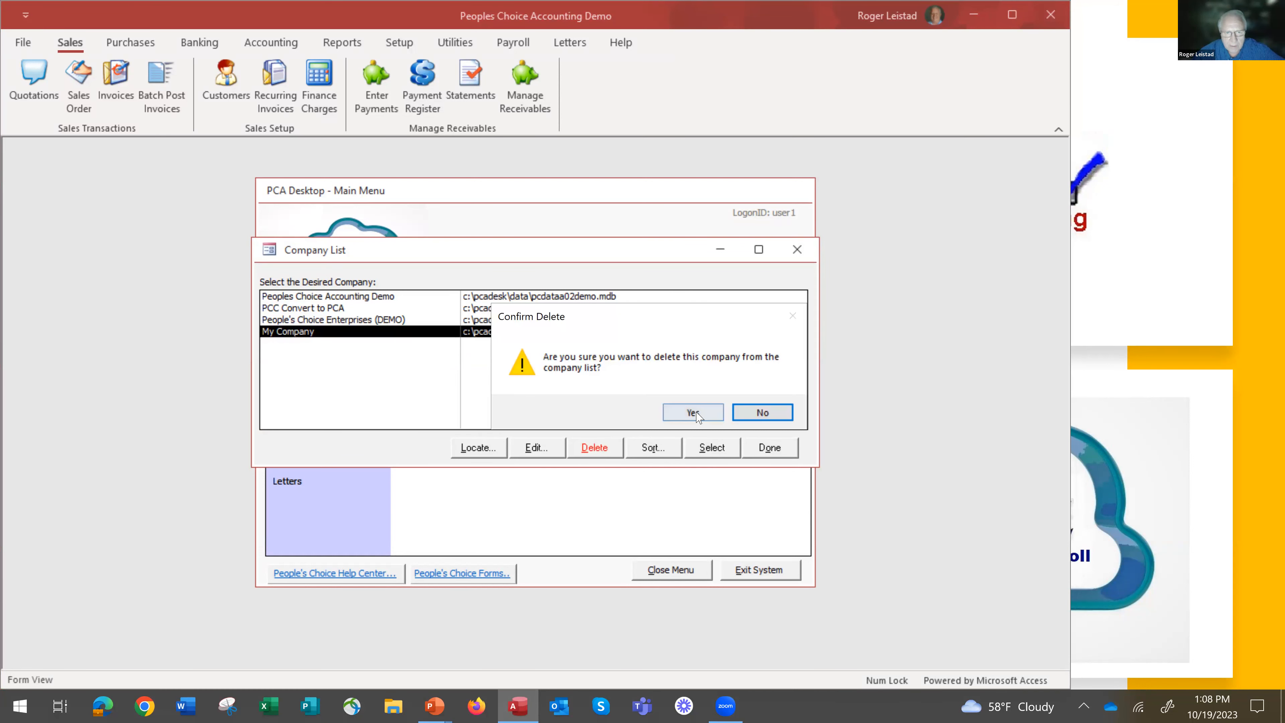
click(702, 414)
click(680, 416)
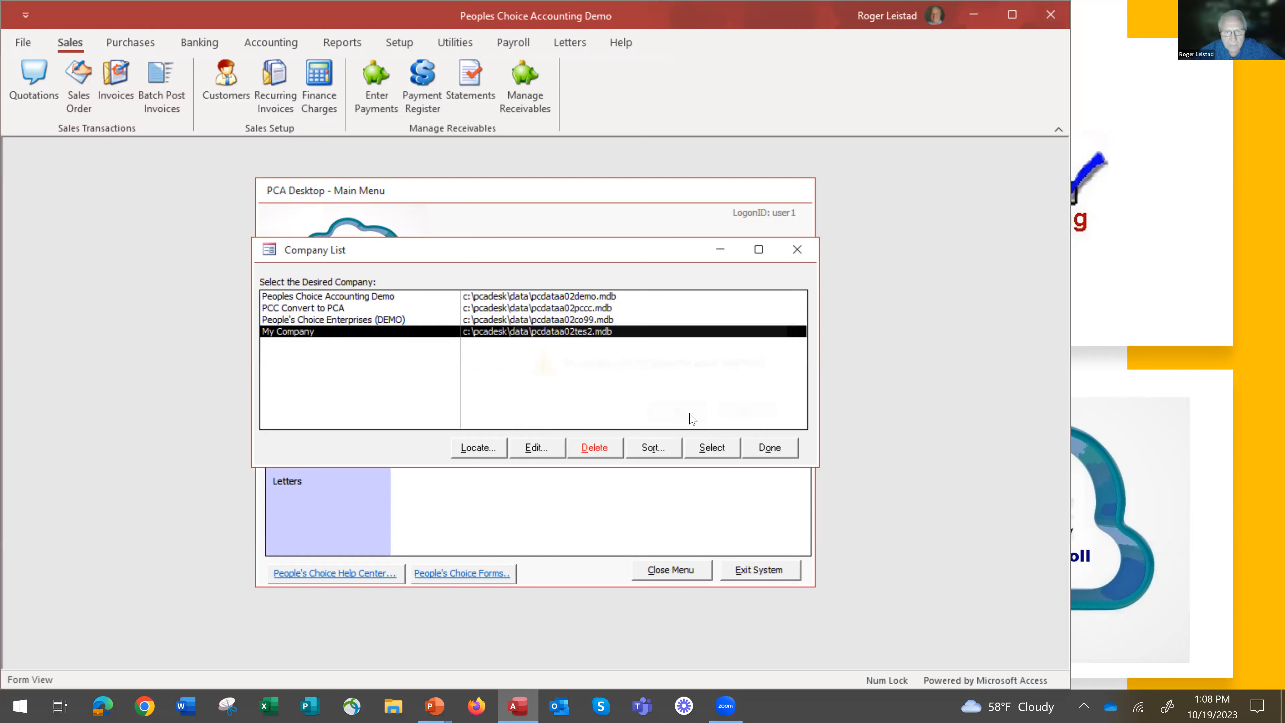
click(700, 417)
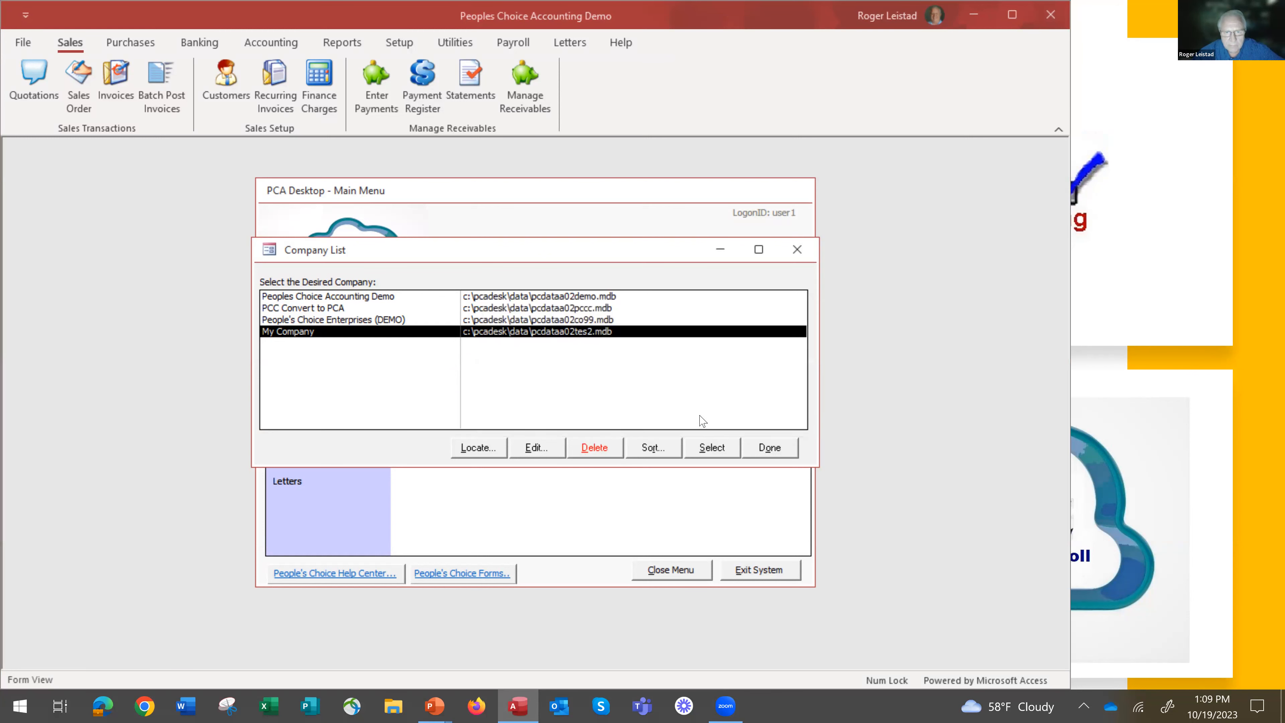
click(669, 405)
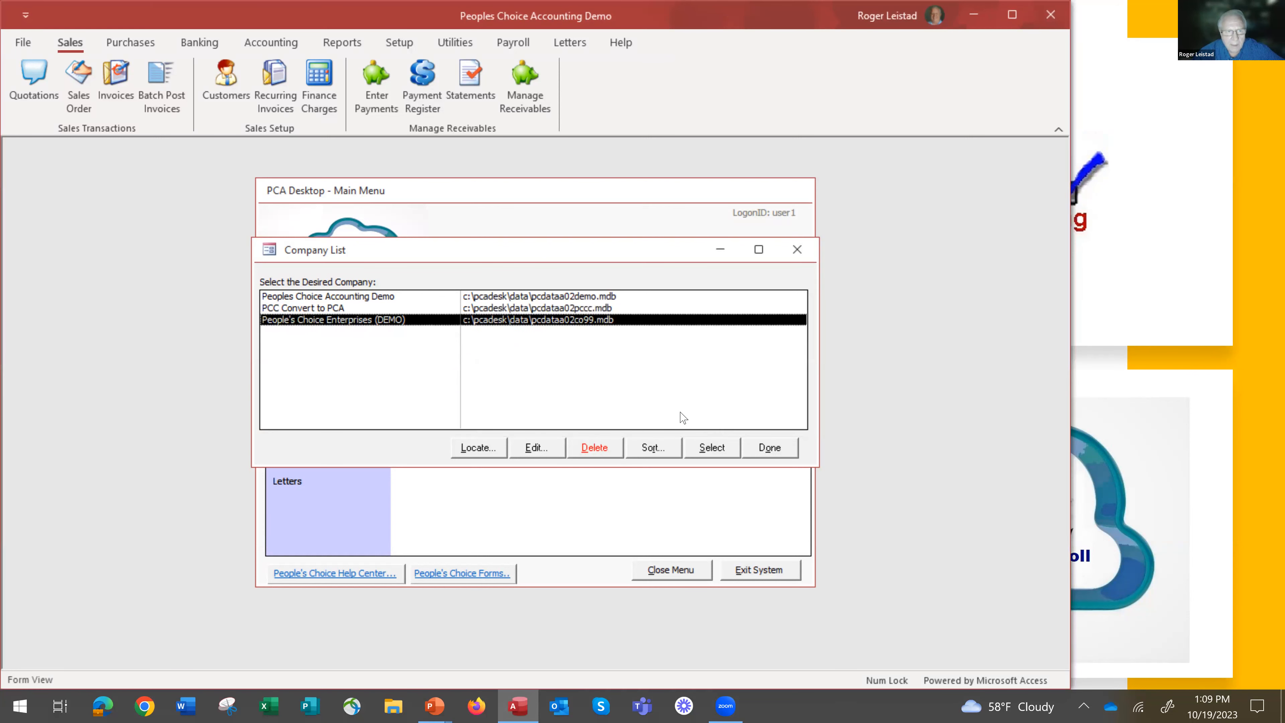
click(776, 449)
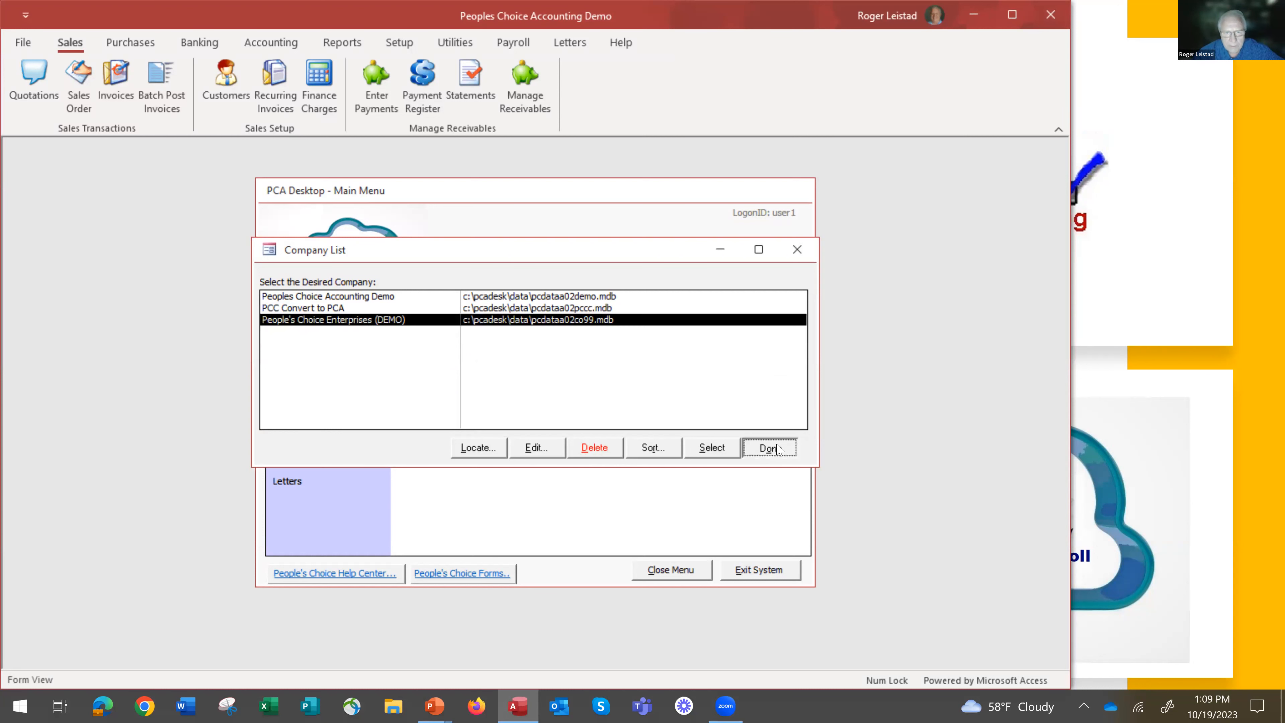
Start creating a new company with the code test, accepting the proposed data file and the preselected information to copy.
click(611, 323)
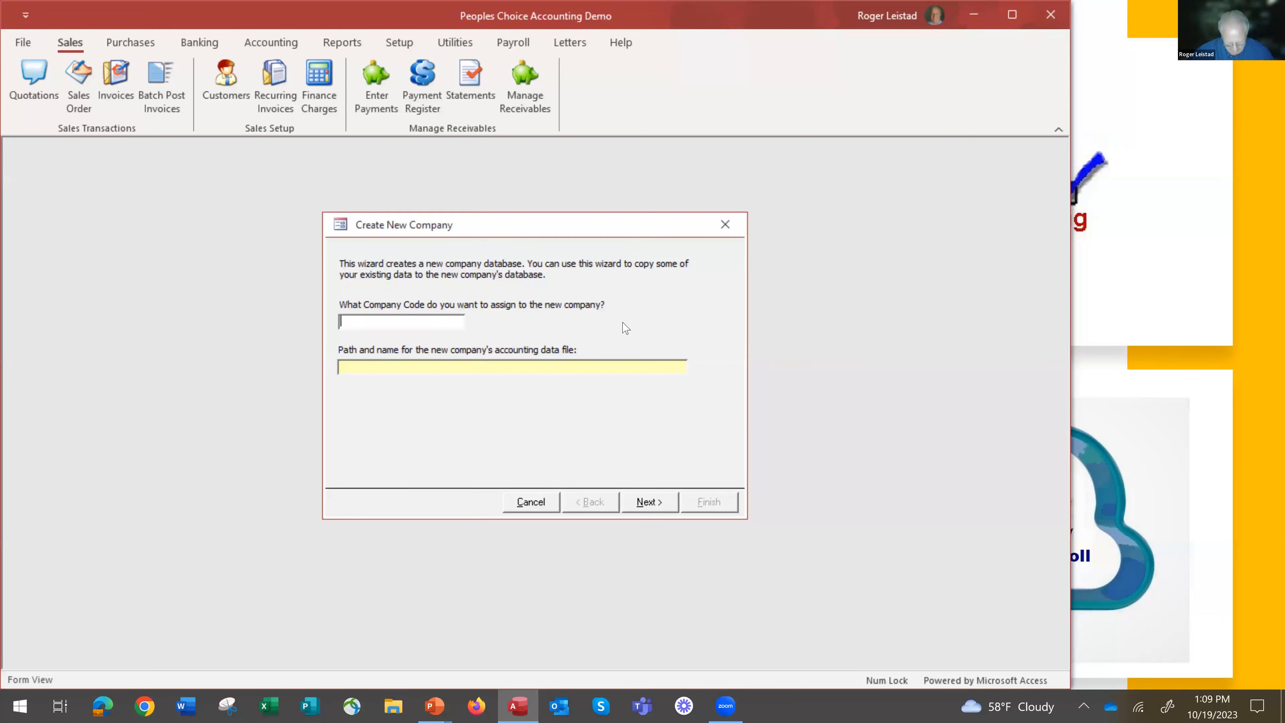
text(test)
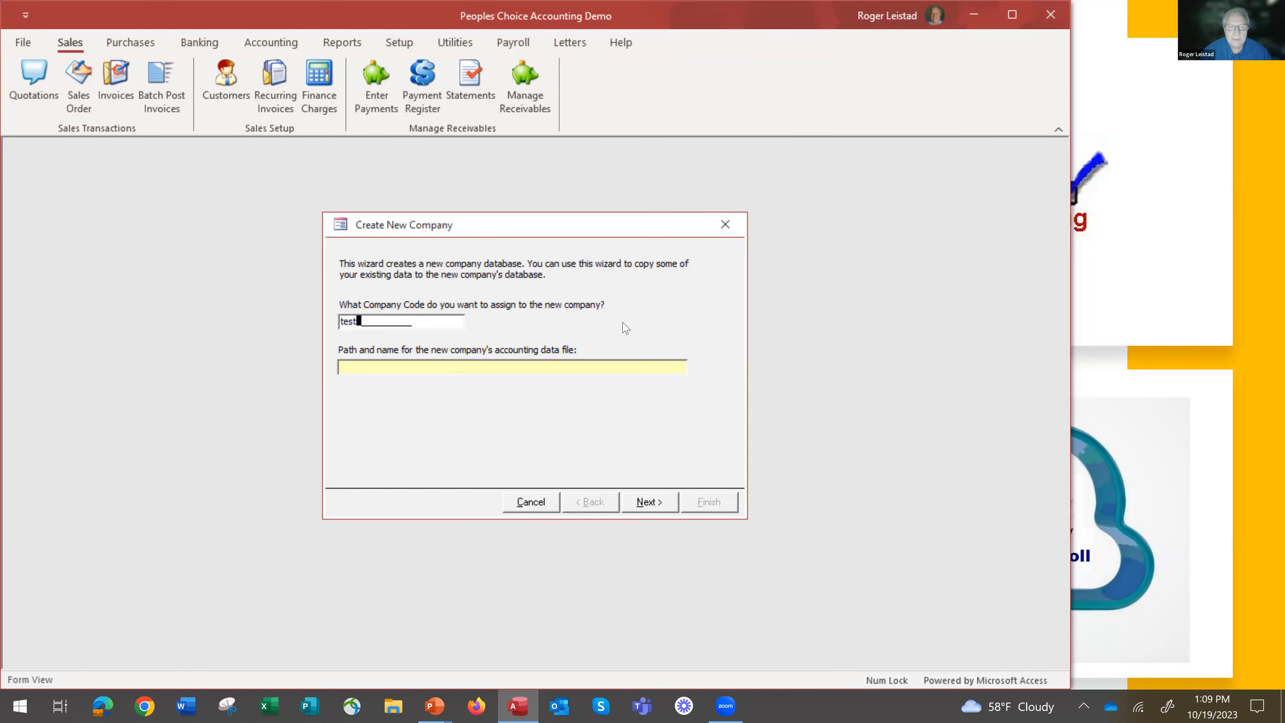
key(Tab)
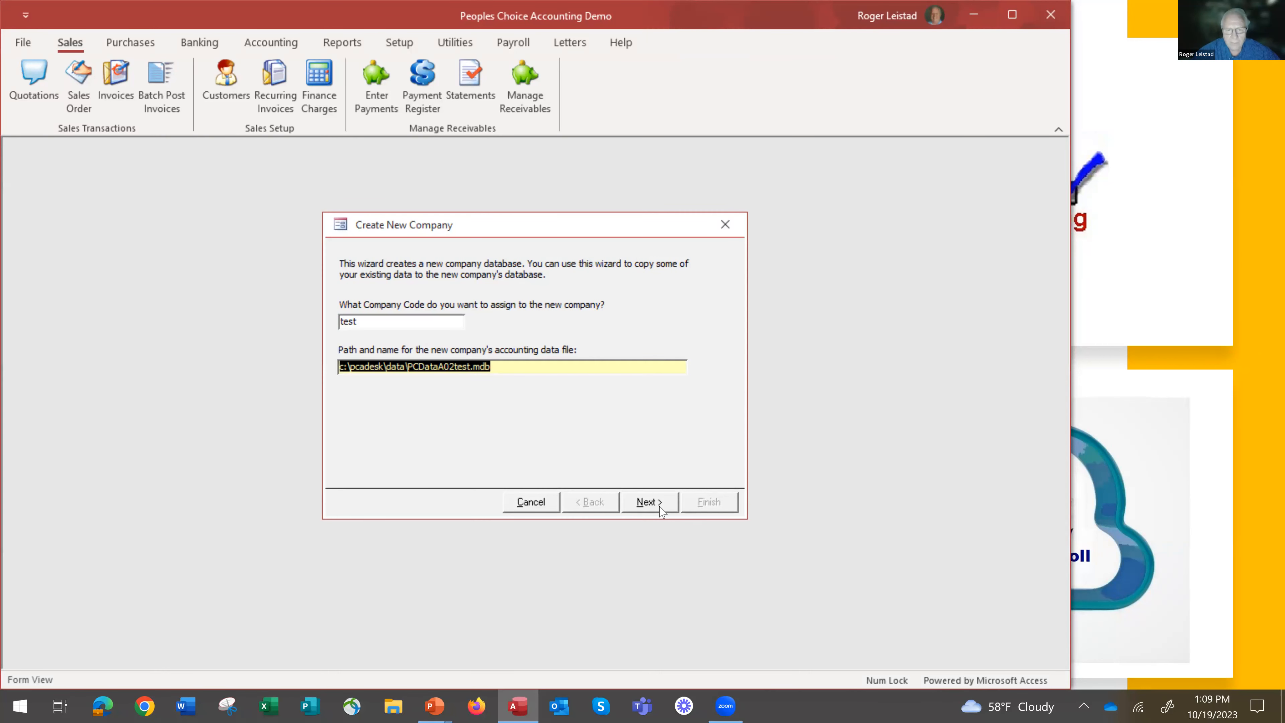
click(650, 501)
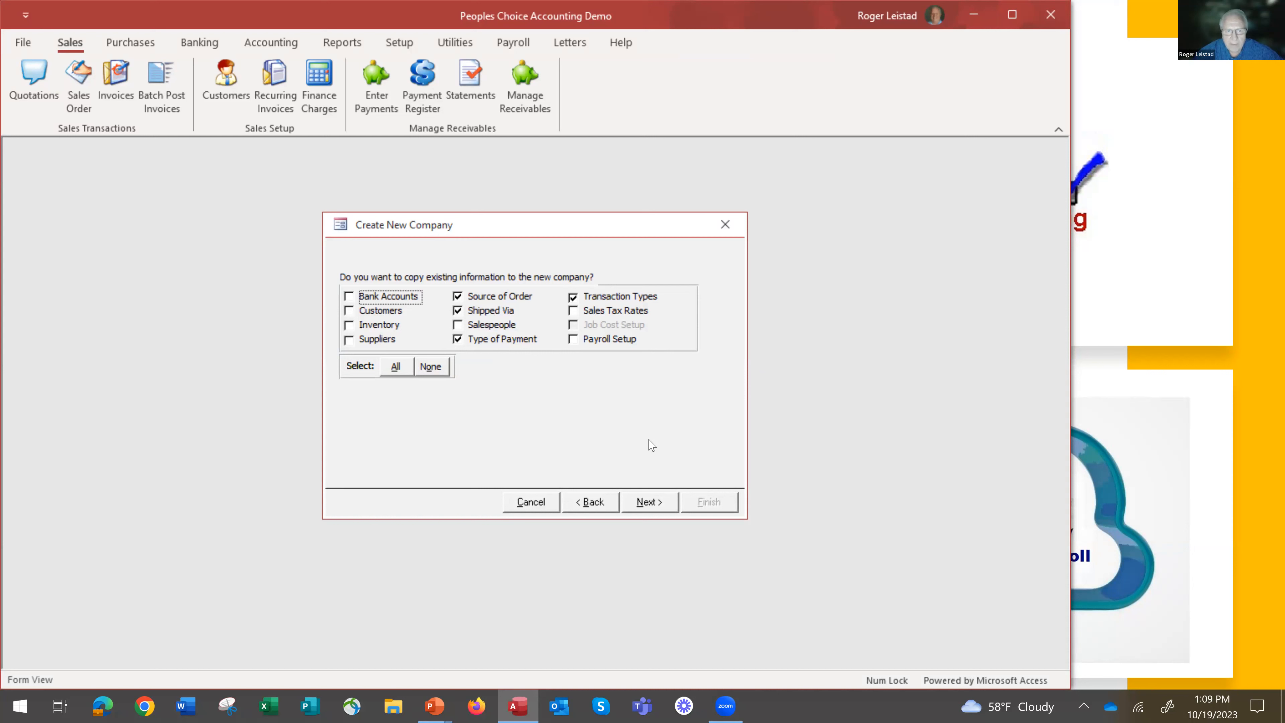
click(654, 508)
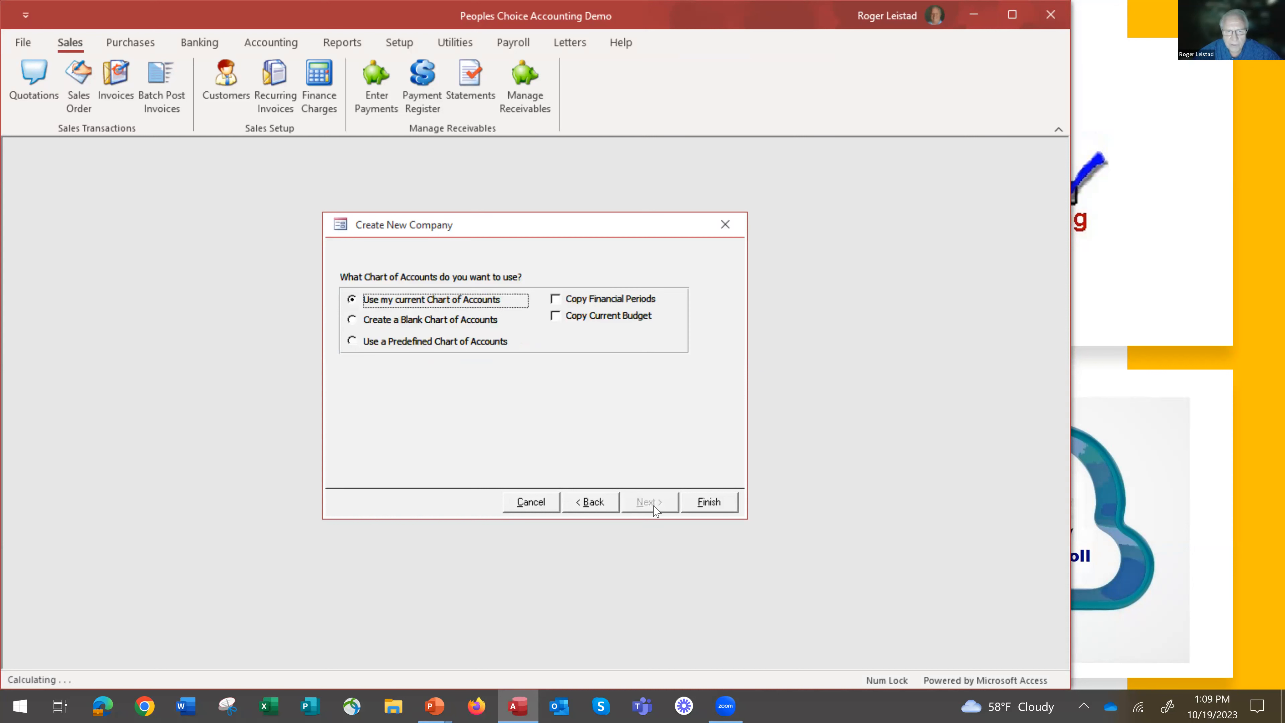
Mark financial periods for copying and preview the predefined Day Care chart of accounts.
click(555, 301)
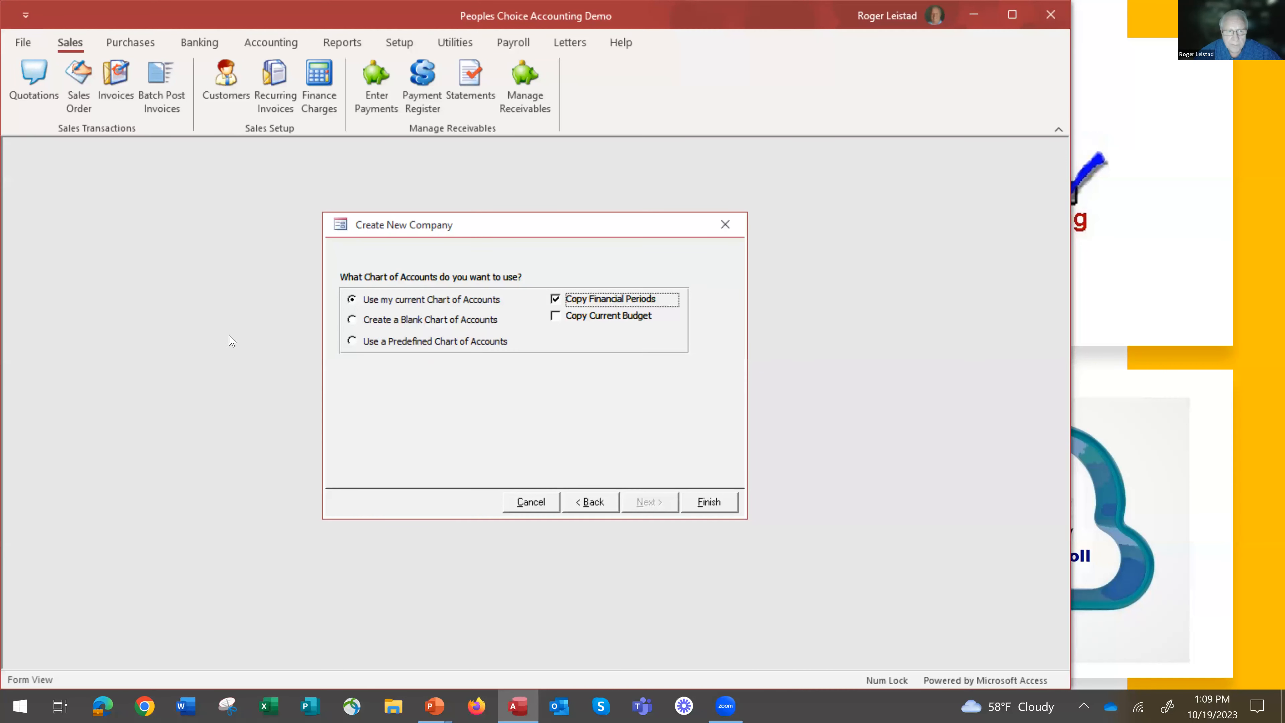
click(351, 341)
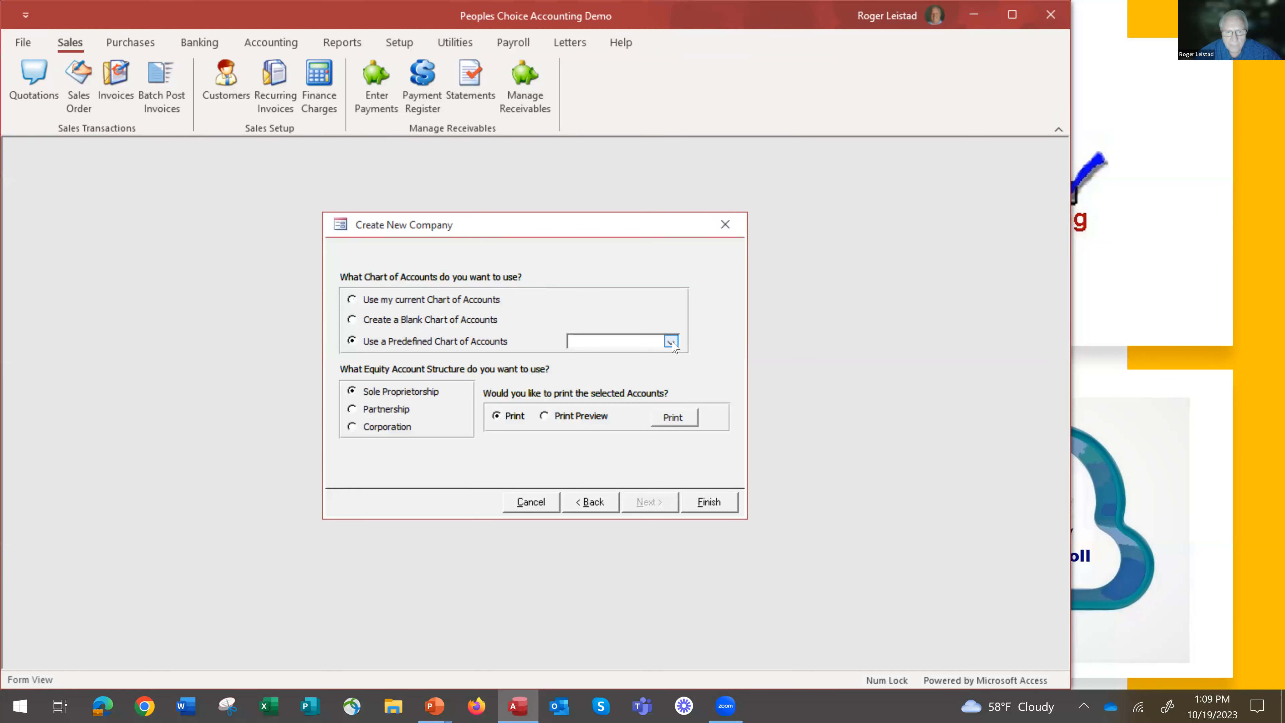
click(671, 342)
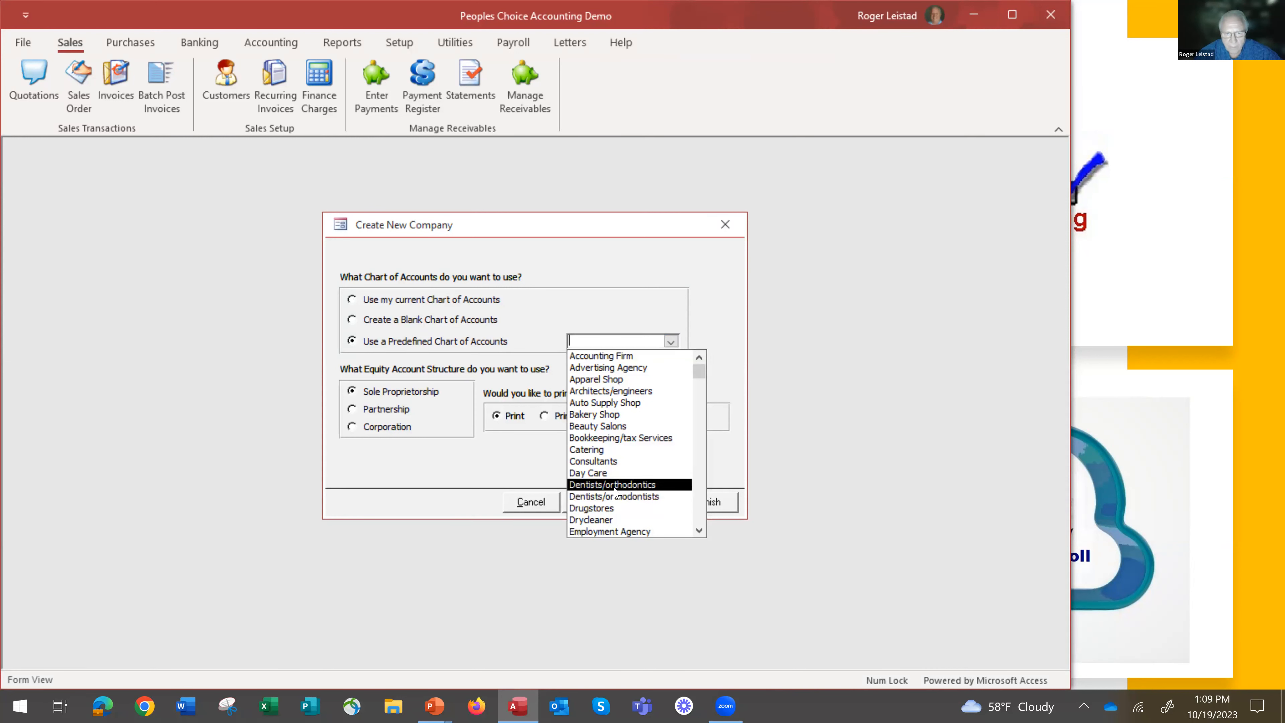
click(612, 473)
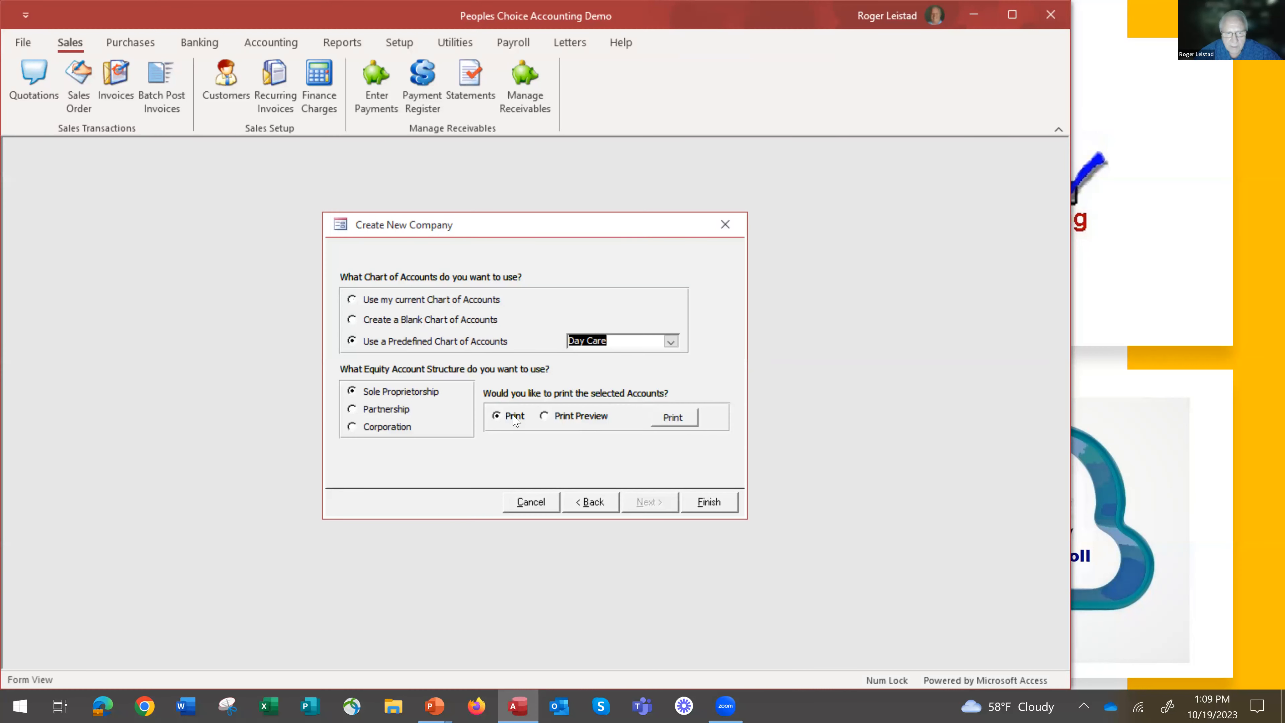
click(544, 415)
click(674, 420)
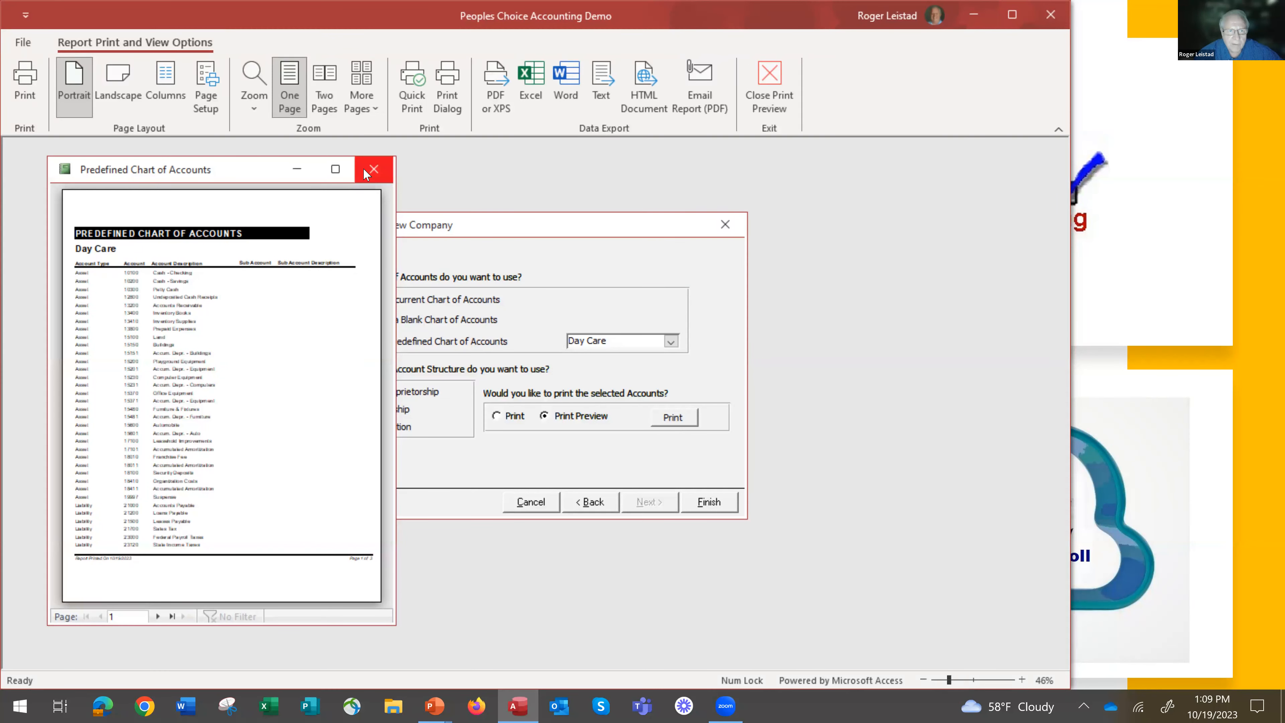
click(374, 171)
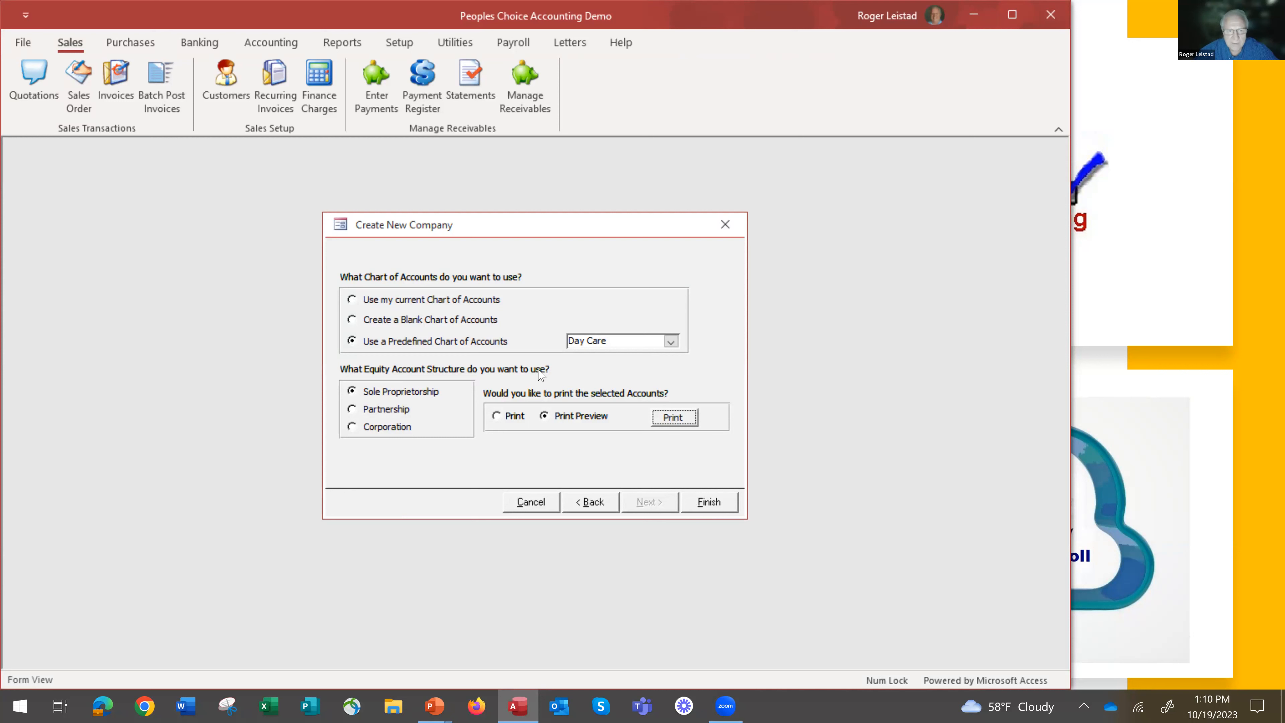
Choose the current chart of accounts without copying financial periods and finish creating the company.
click(352, 299)
click(563, 299)
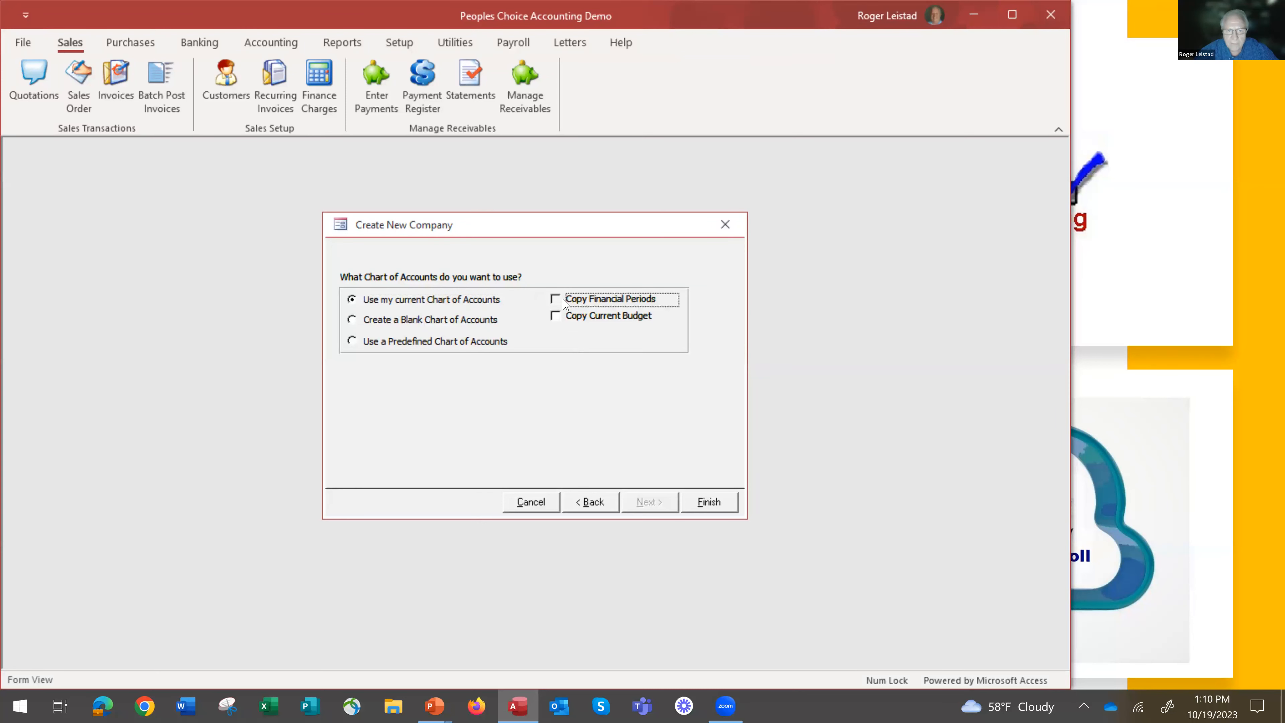
click(720, 504)
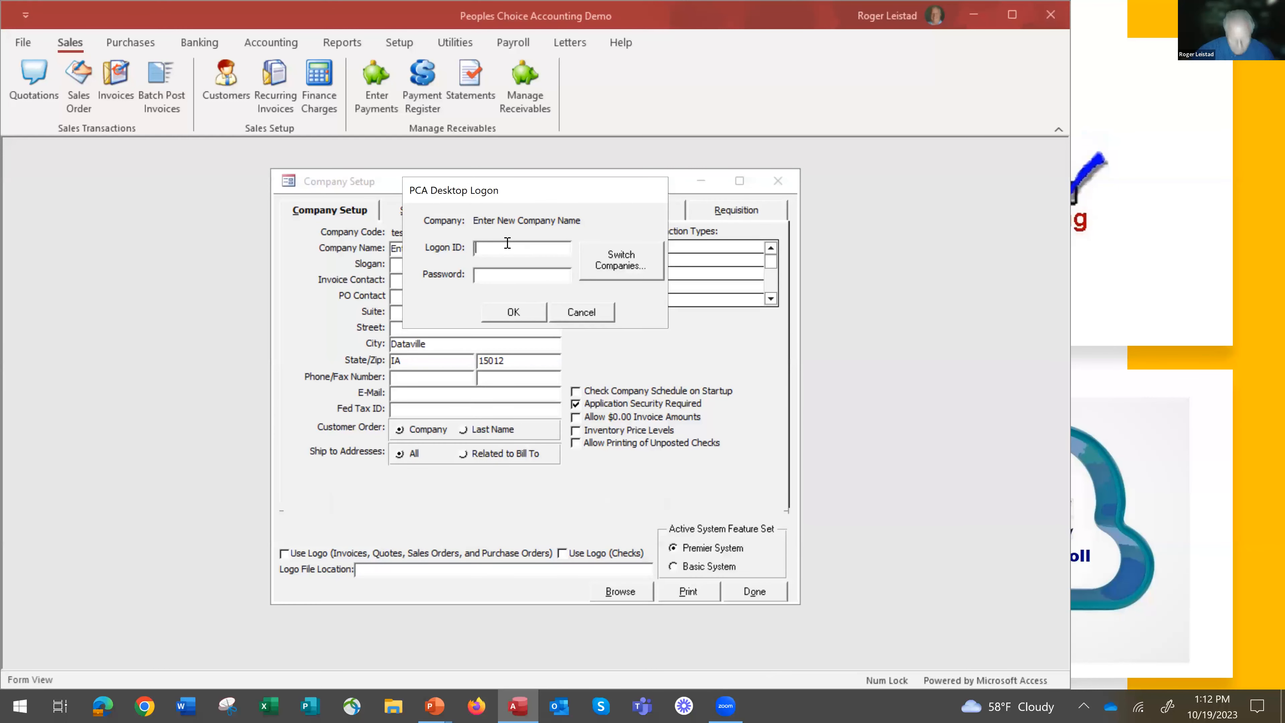
Log on to the new company with the logon ID user1 and the account password.
text(user1)
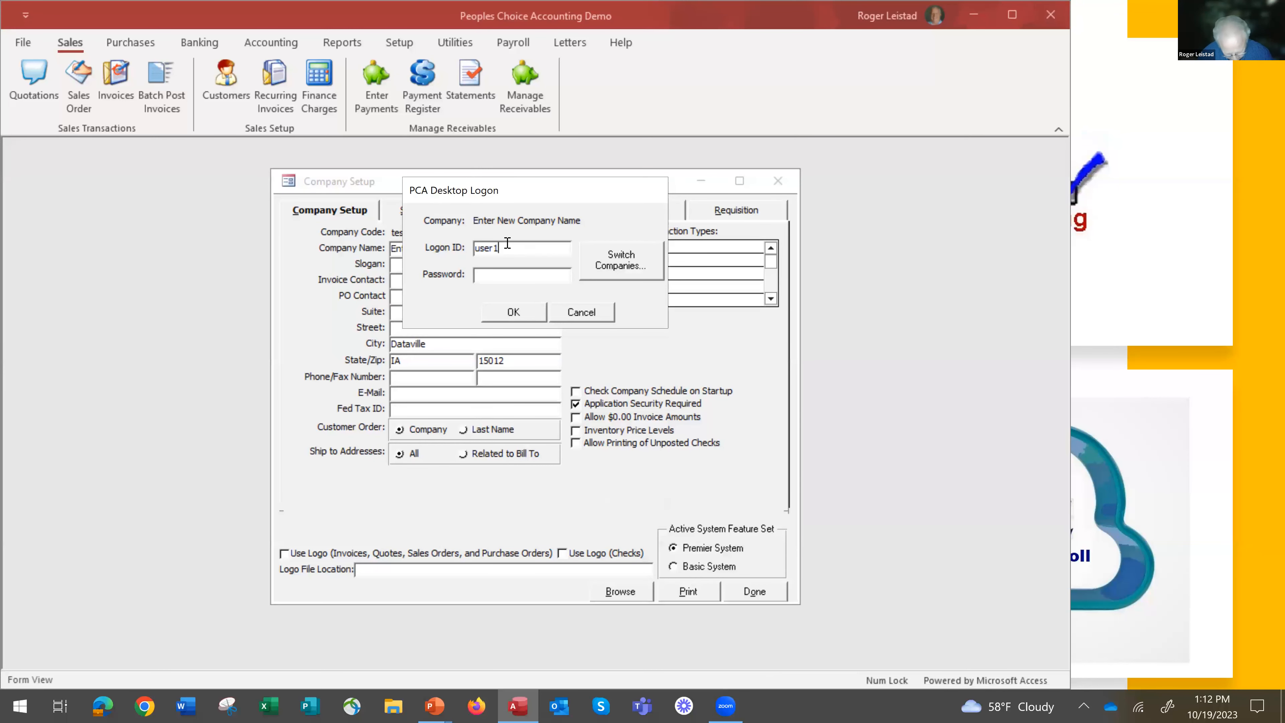
key(Tab)
text(****)
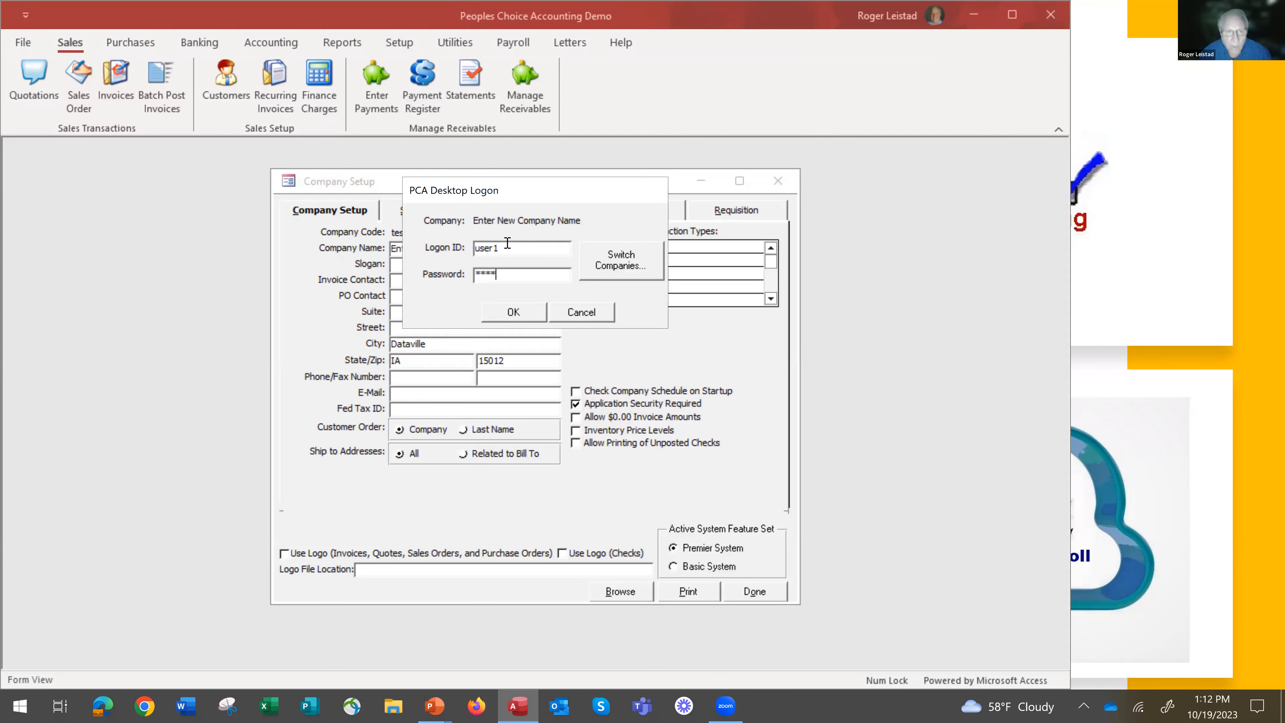
key(Return)
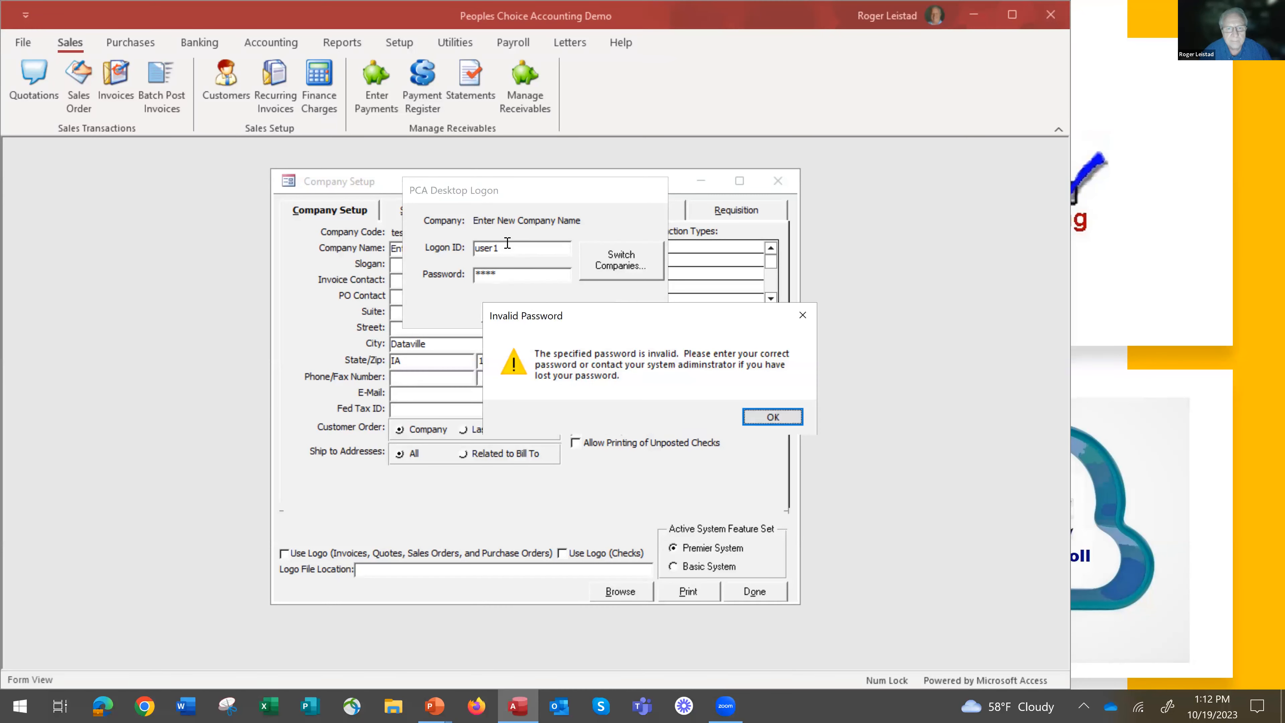
key(Return)
text(*****)
key(Return)
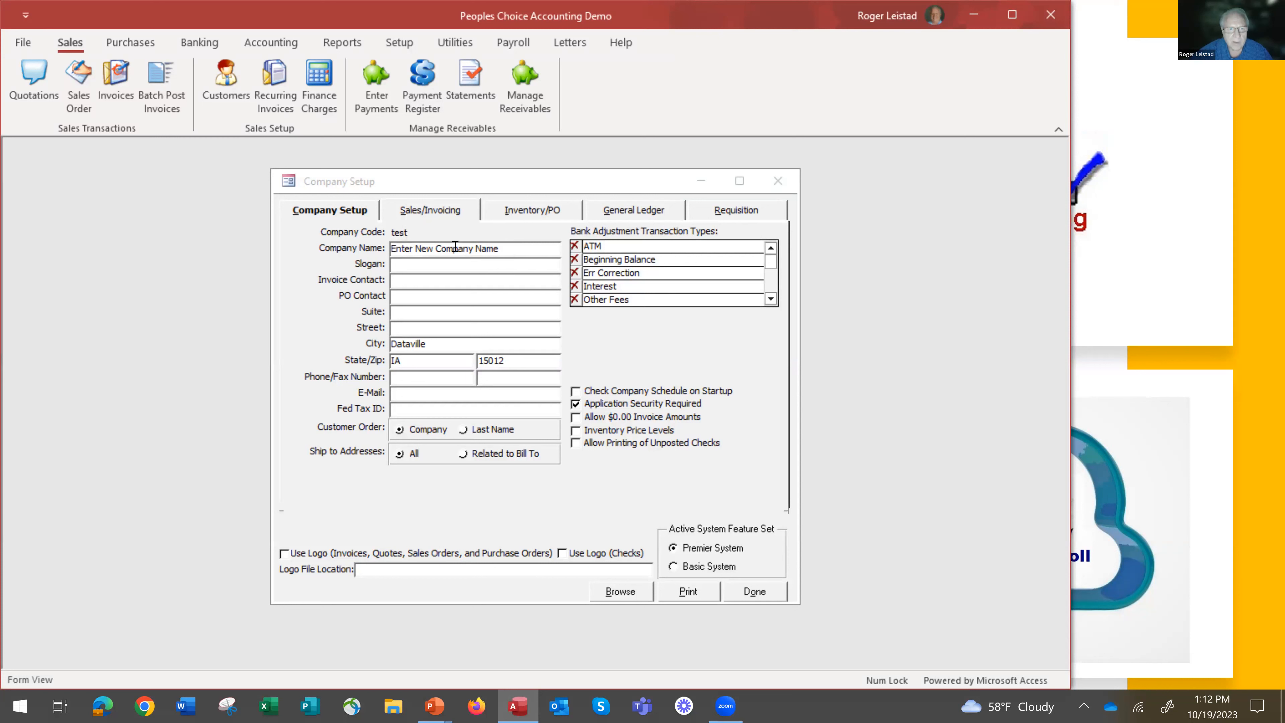
Set the company name to My Company, enter the federal tax ID, and close the company setup.
drag(519, 250, 376, 245)
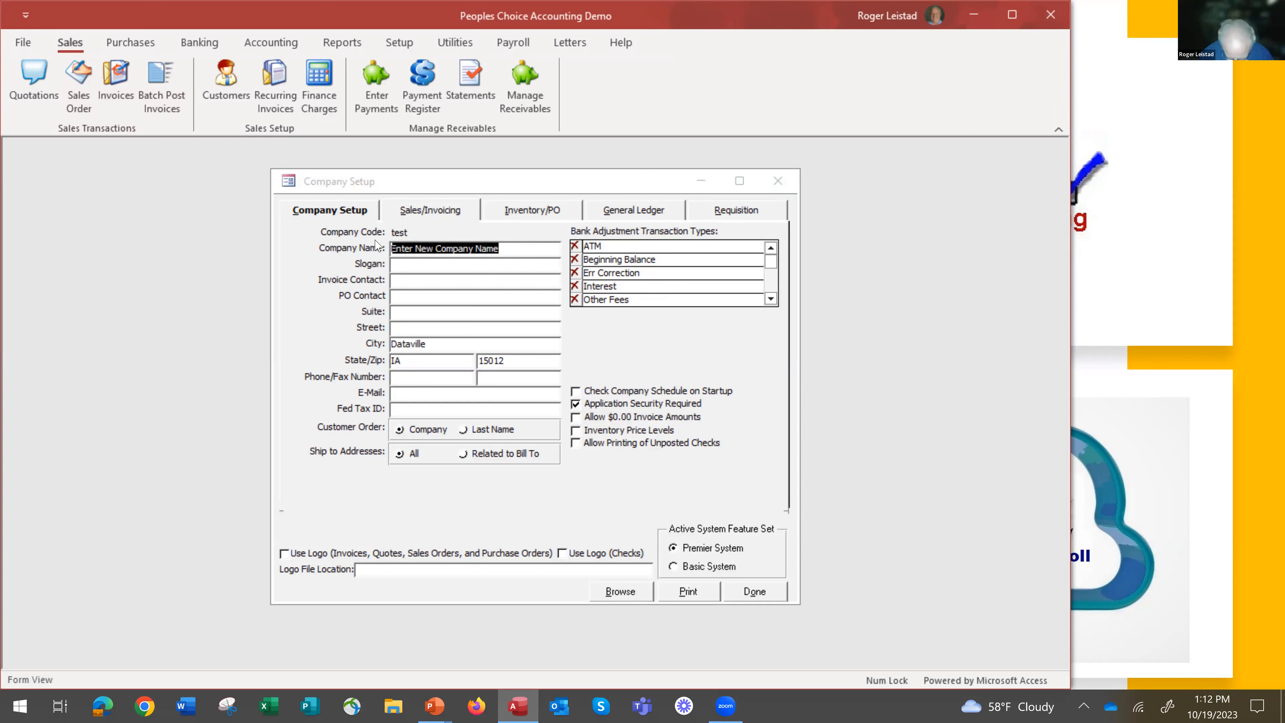
text(My Co)
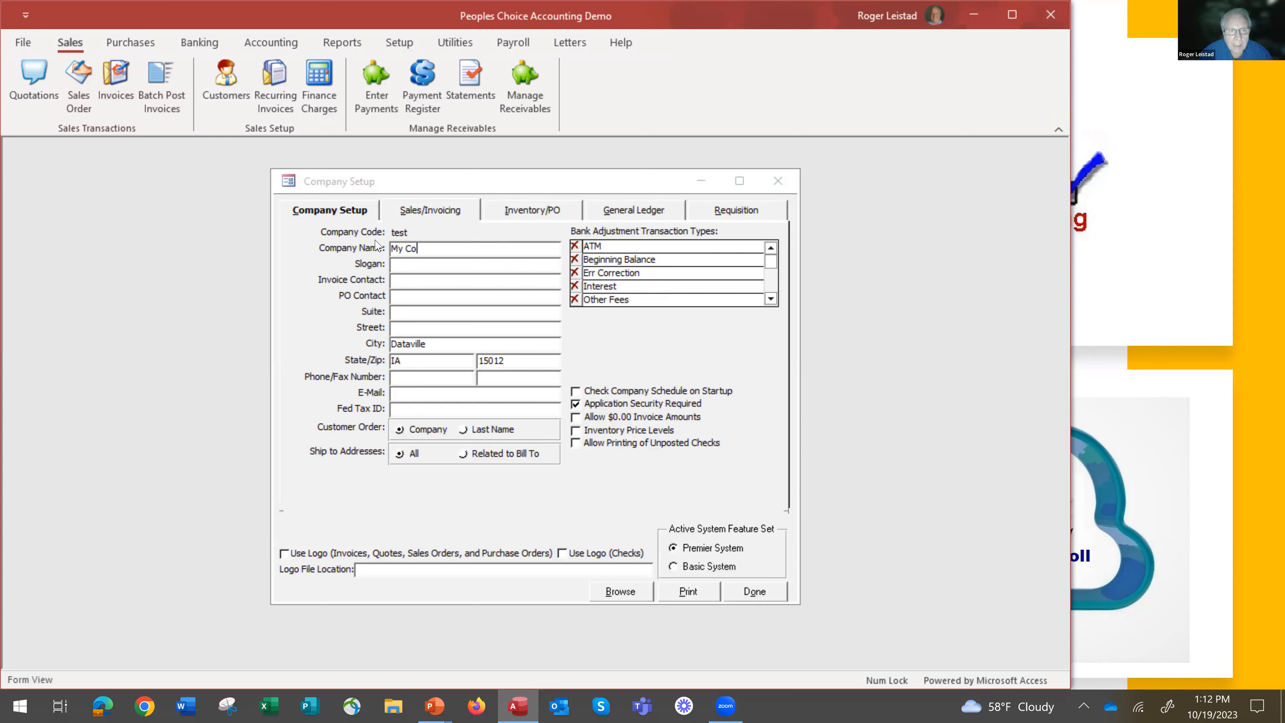
text(mpany)
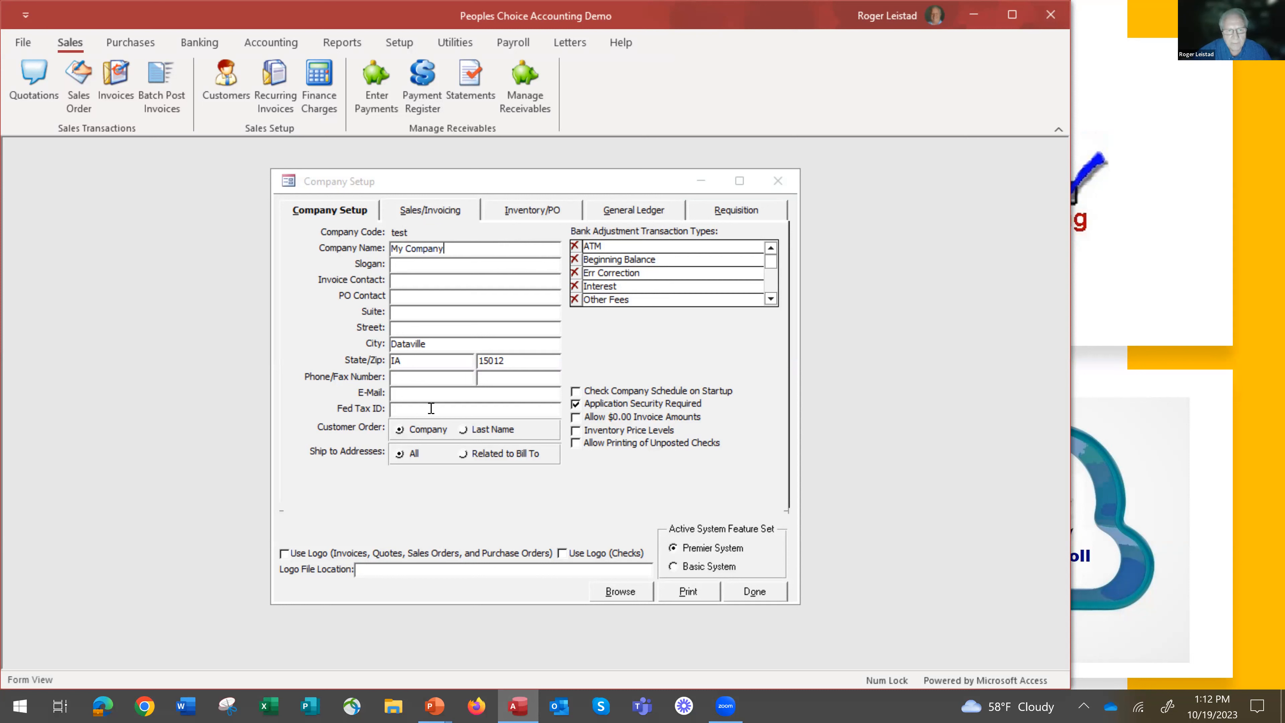
click(414, 408)
text(23-)
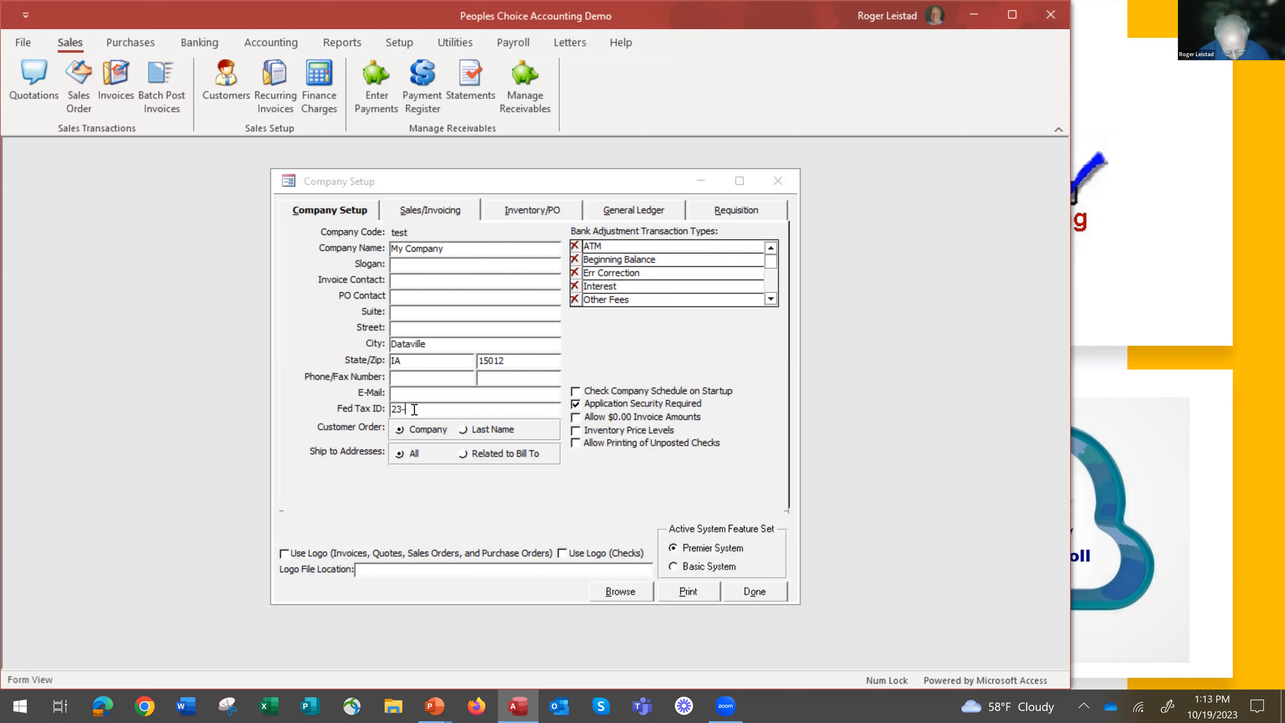
text(1234567)
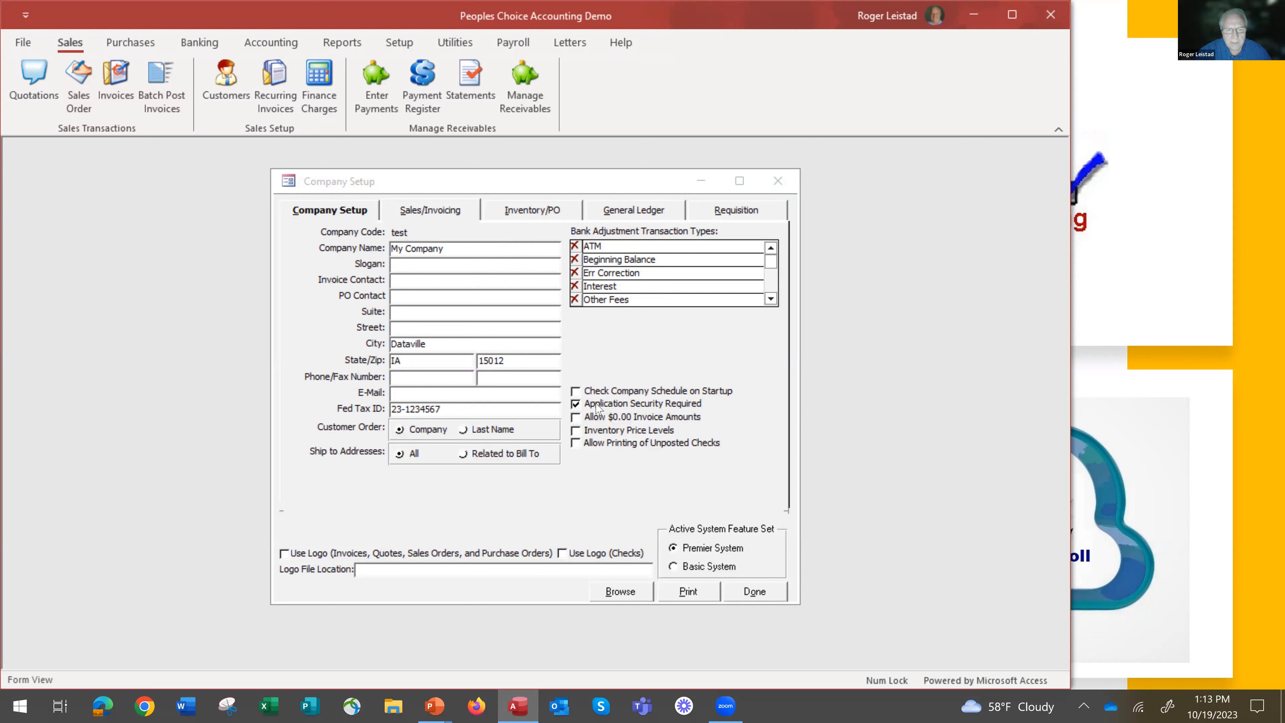
click(754, 592)
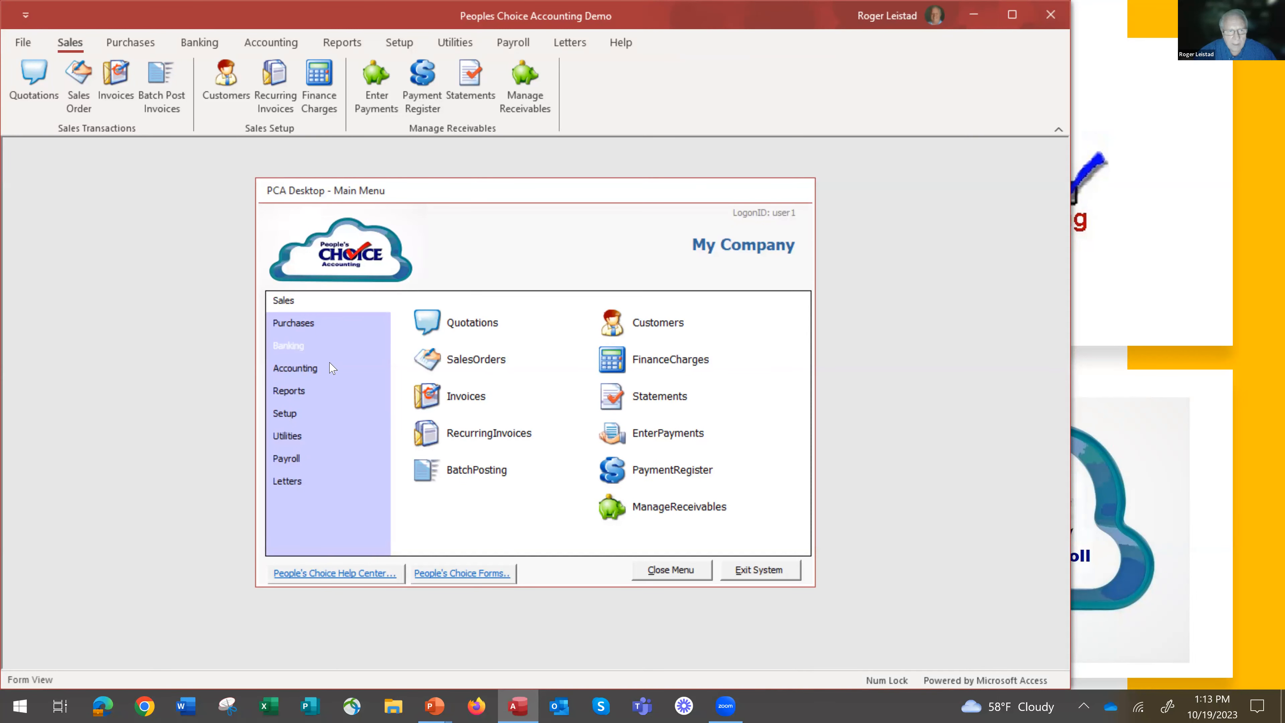
Review the company's 2023 financial periods and its chart of accounts, closing each without changes.
click(299, 368)
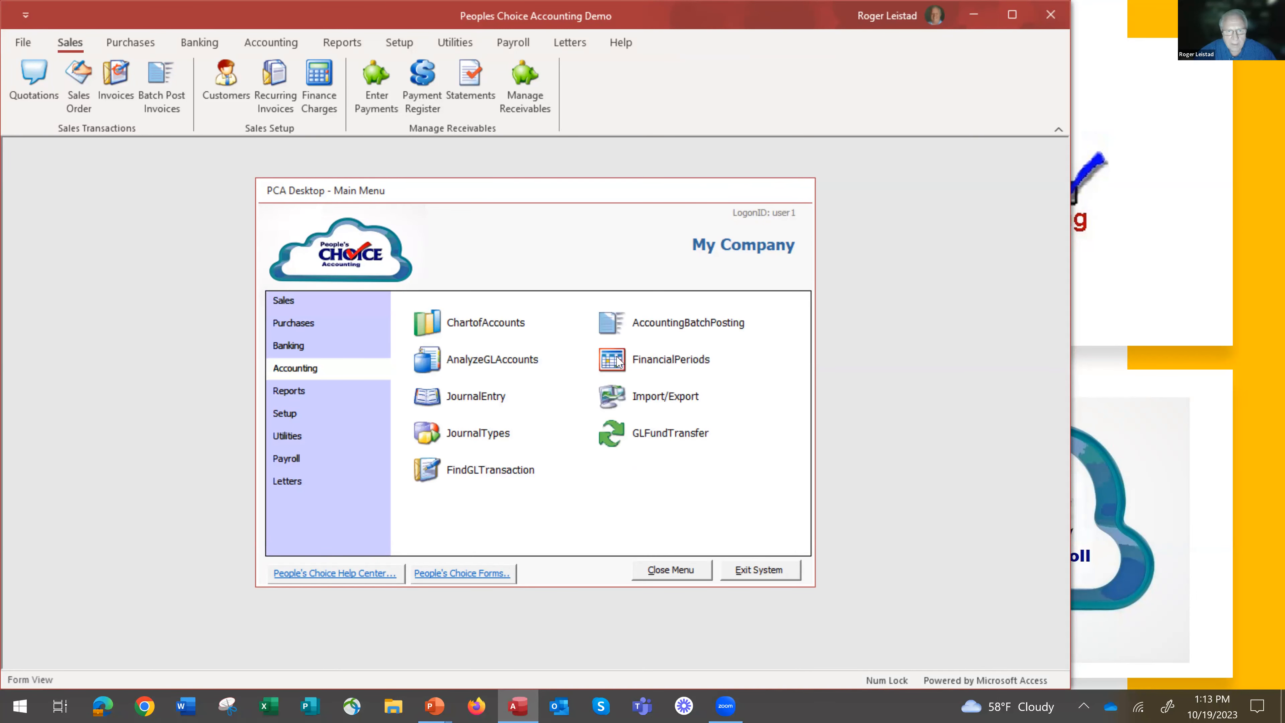
click(623, 365)
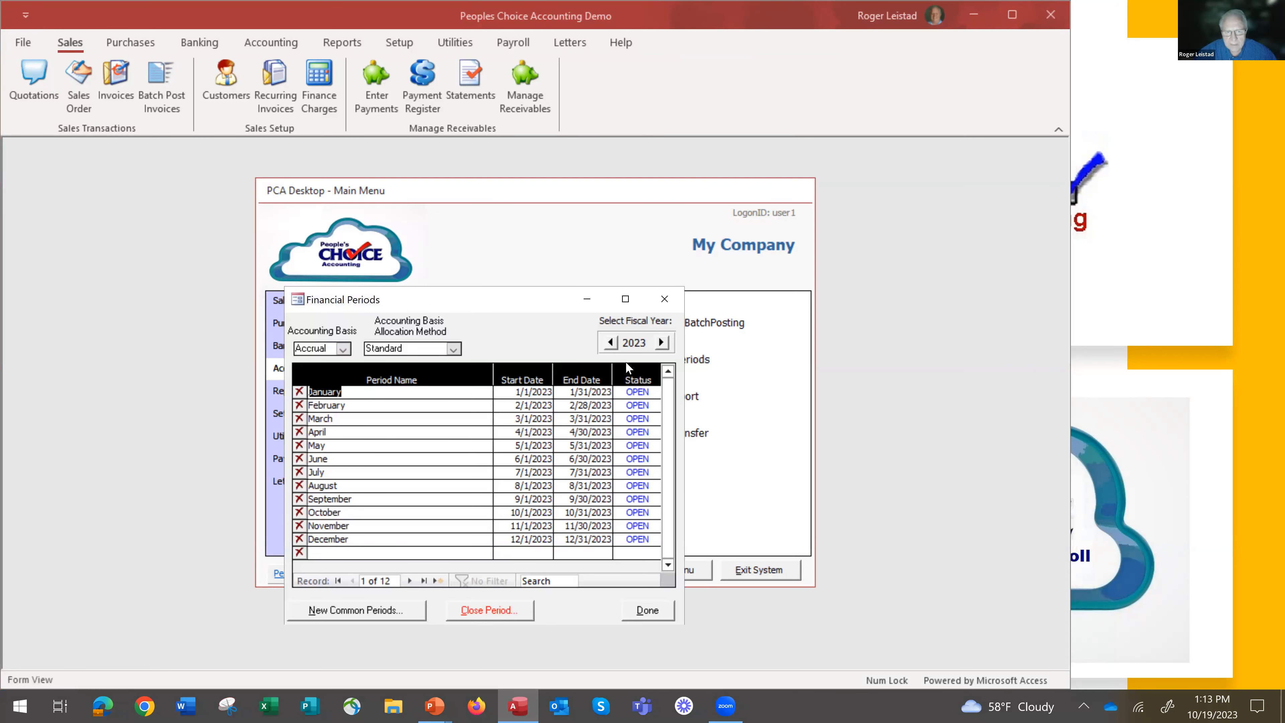
click(648, 611)
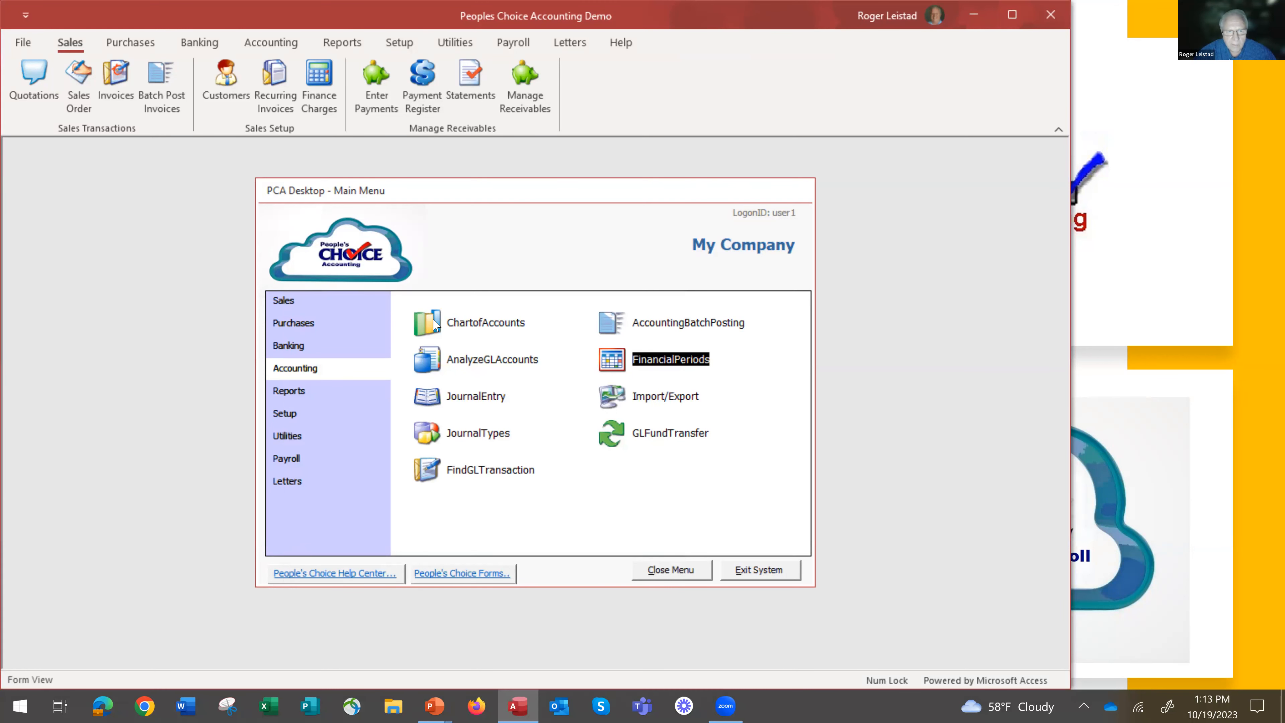
click(439, 326)
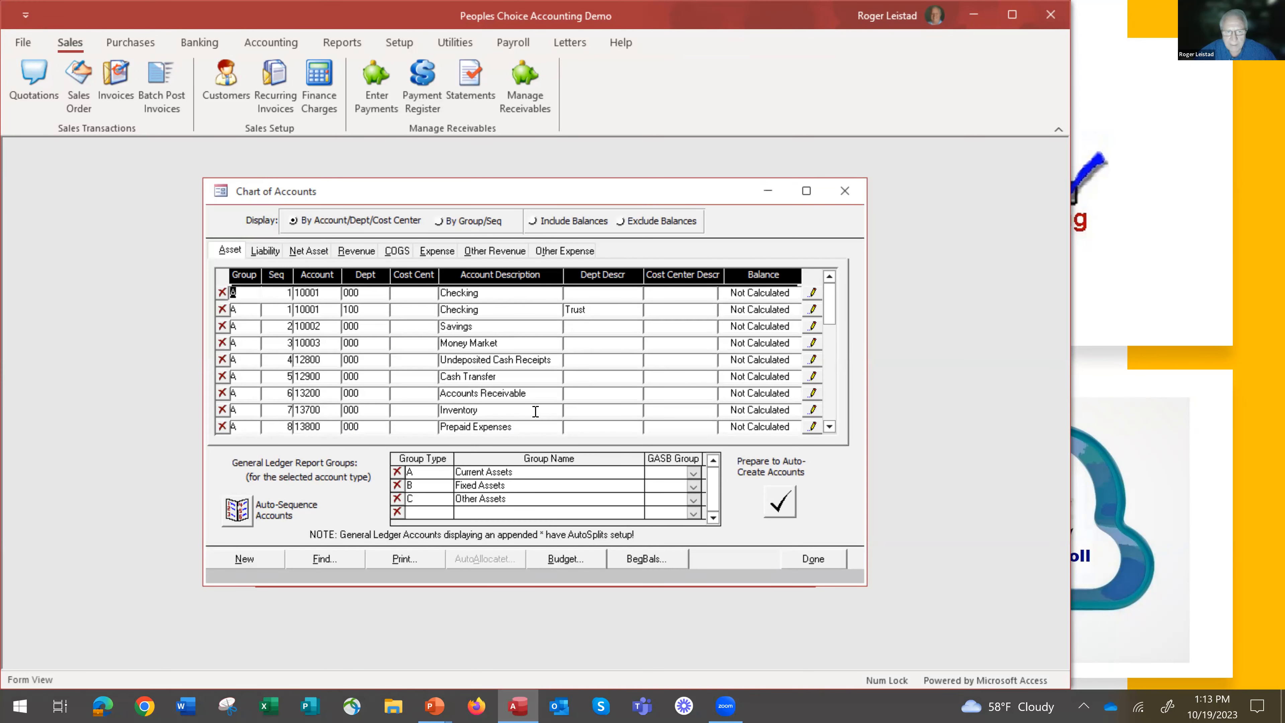
click(813, 561)
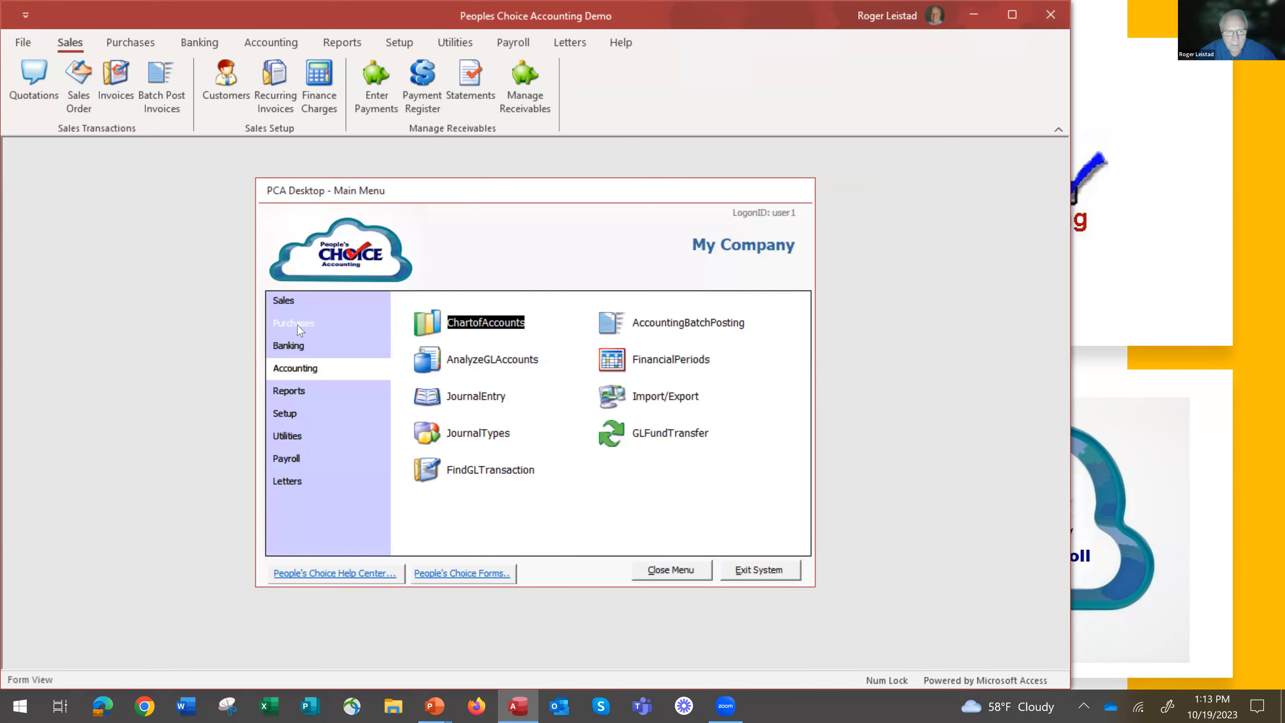
Create a new bank account, entering its bank account number and the bank name My Bank.
click(296, 352)
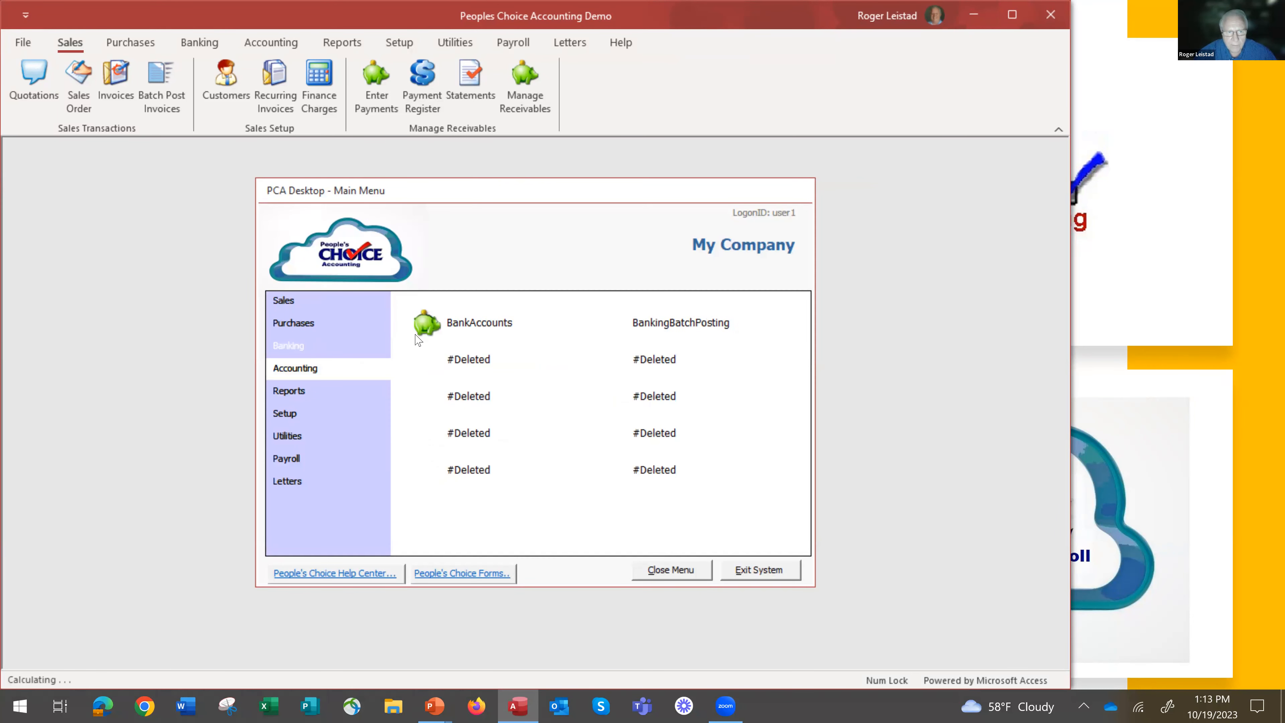
click(444, 326)
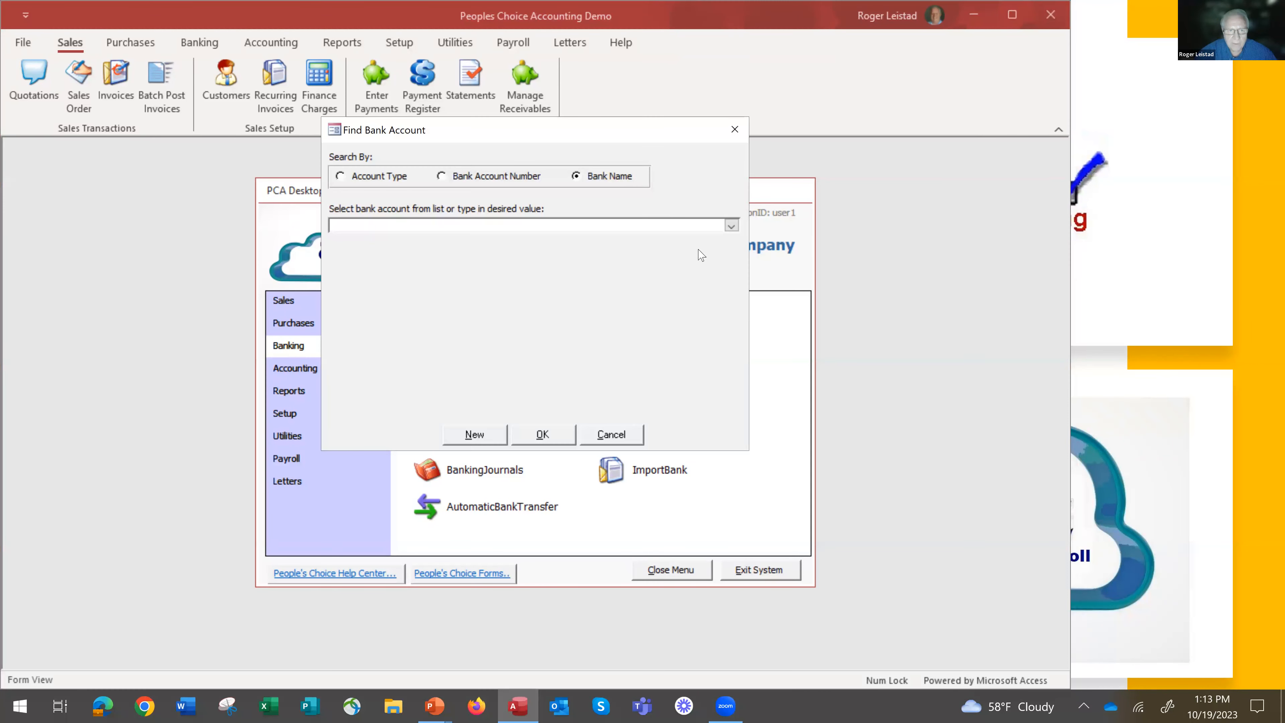
click(731, 226)
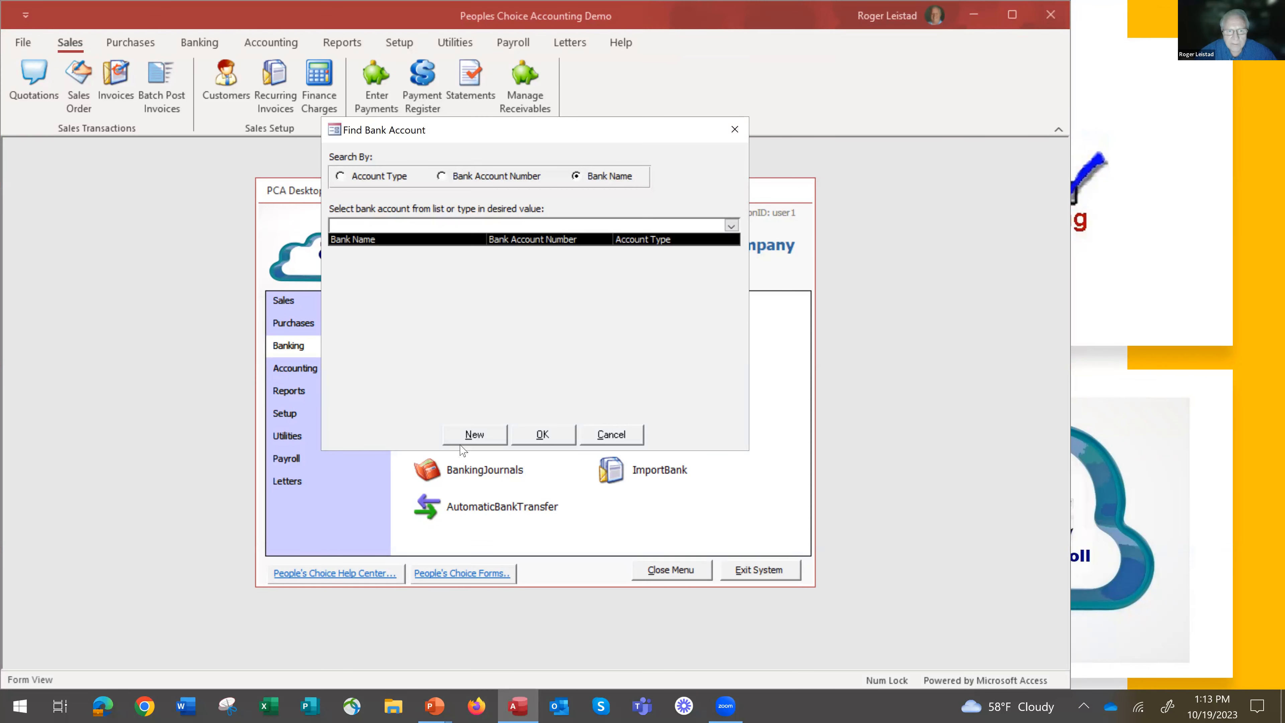
click(472, 435)
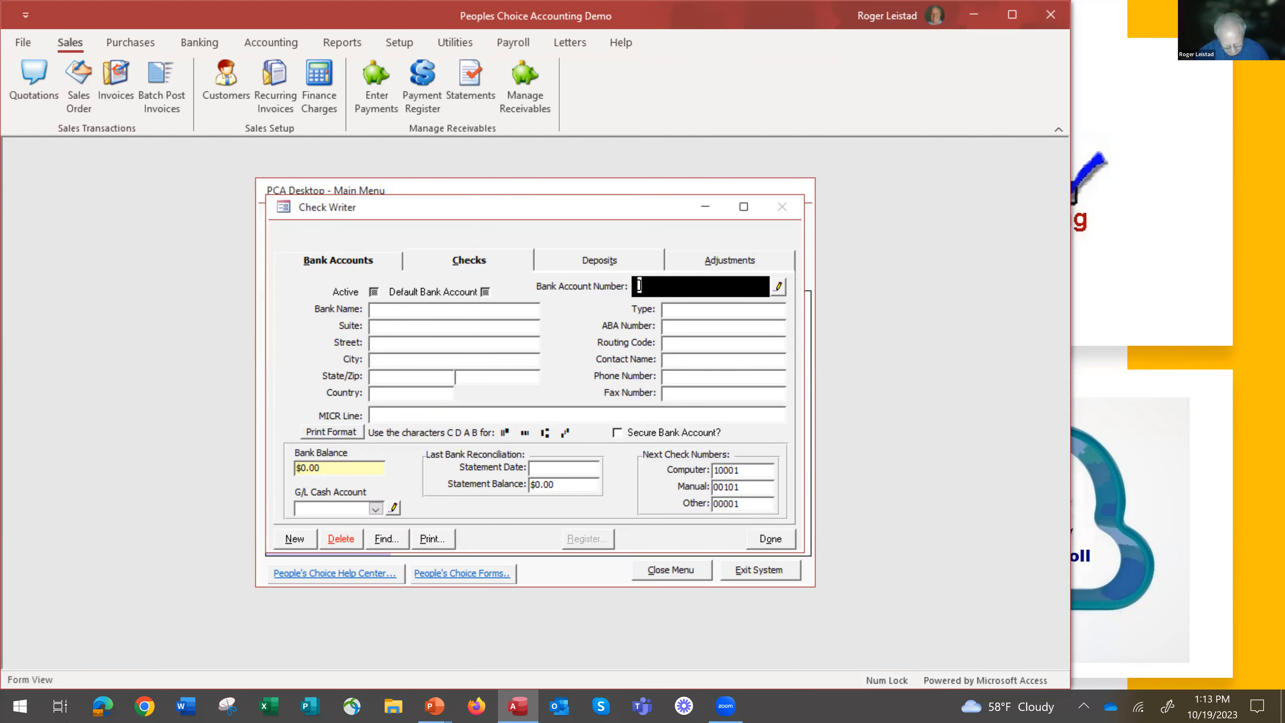
text(123456)
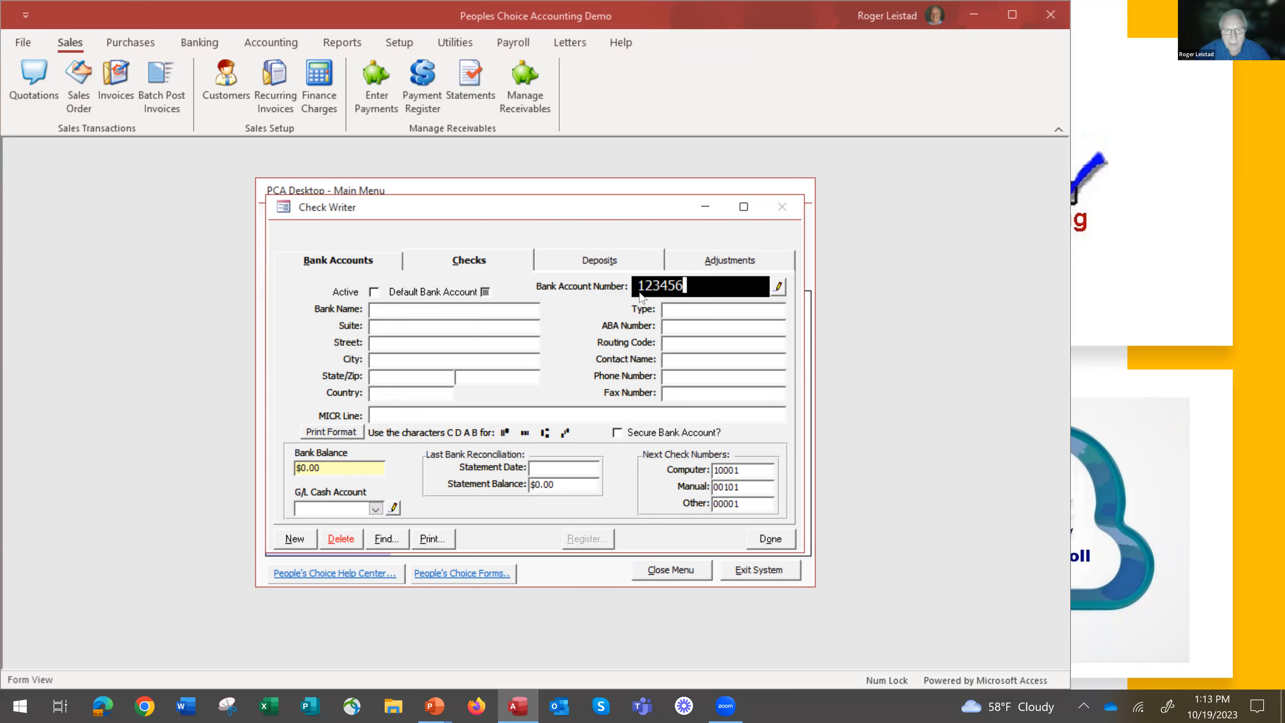
click(404, 305)
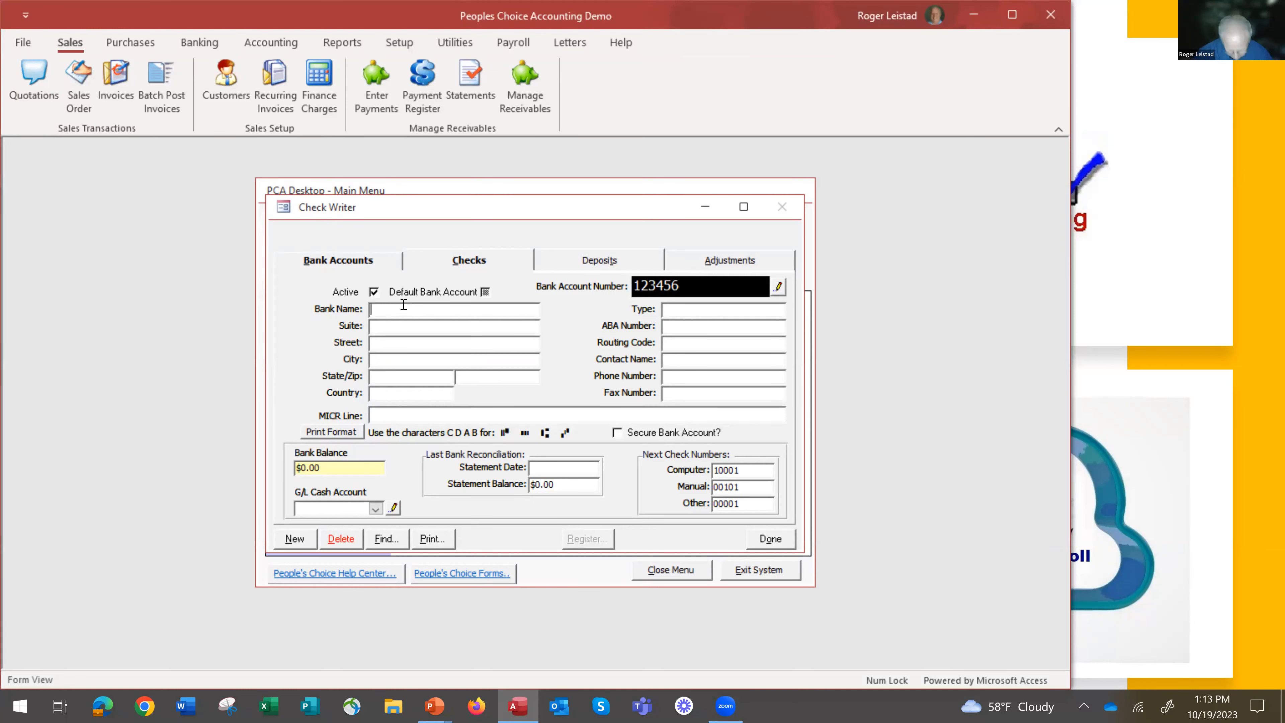
text(My Bank)
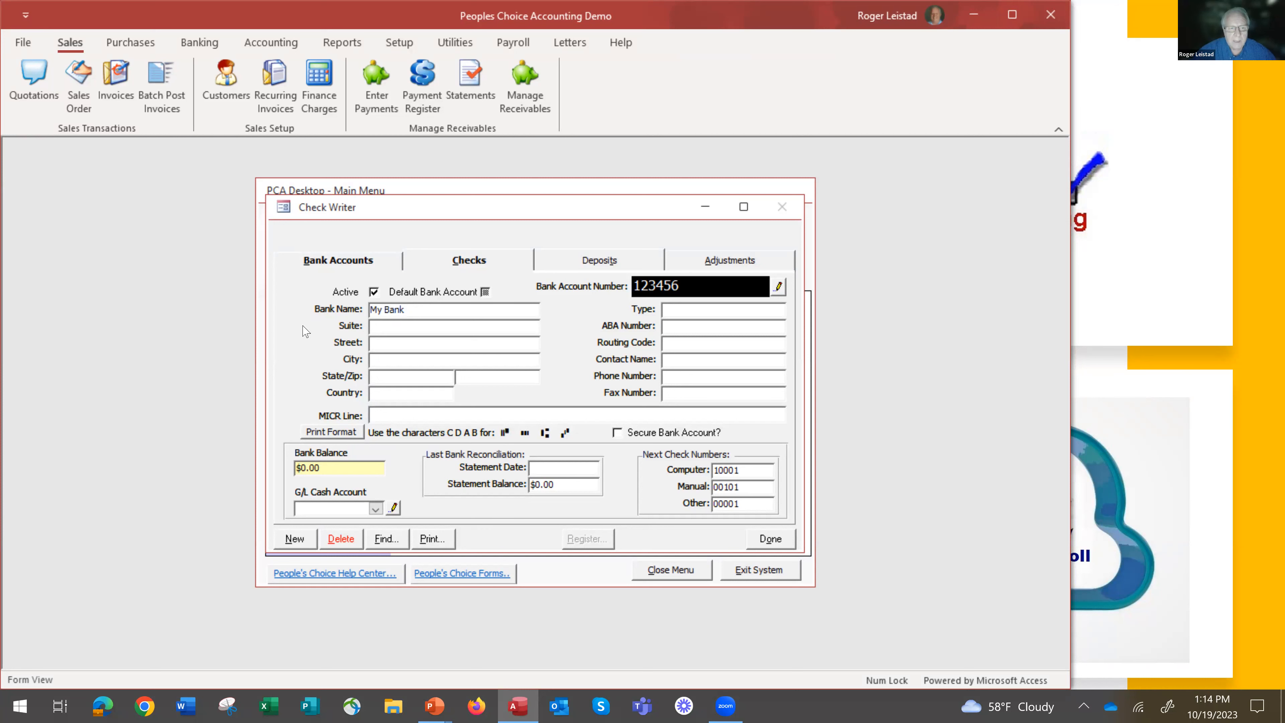
Assign G/L cash account 10001-000 Checking to the My Bank account and close the bank account form.
click(374, 508)
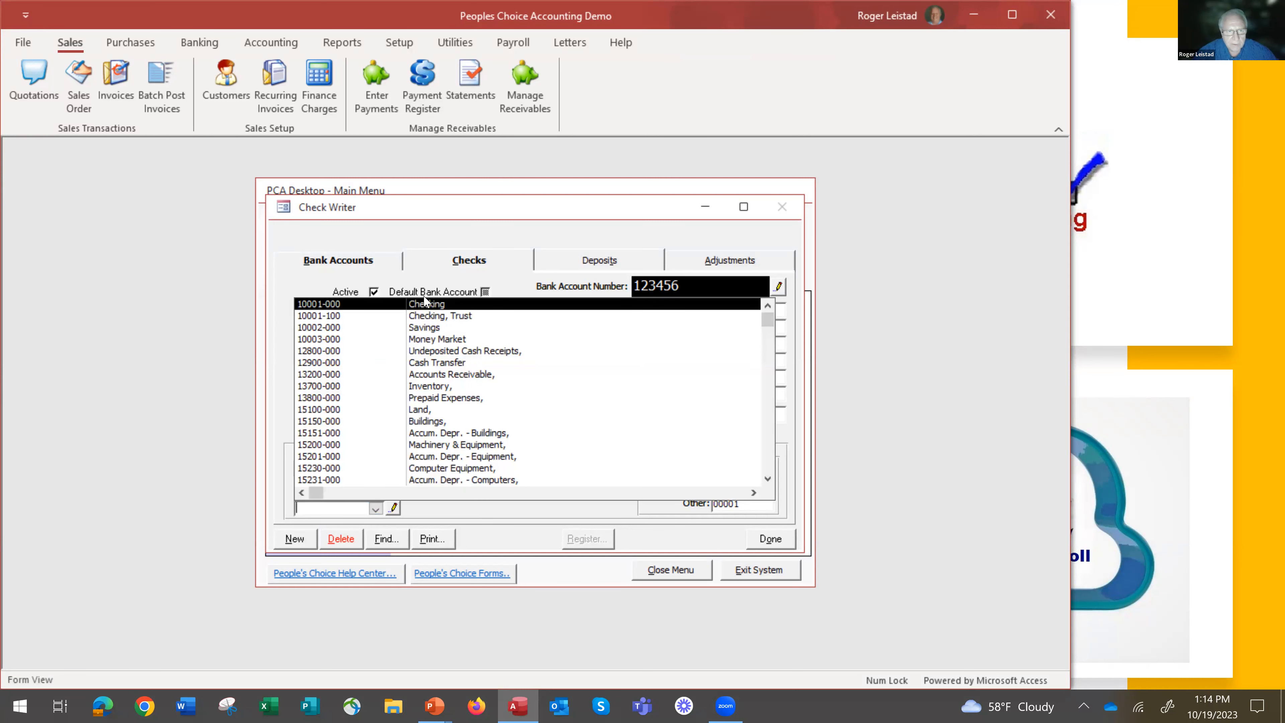
click(428, 305)
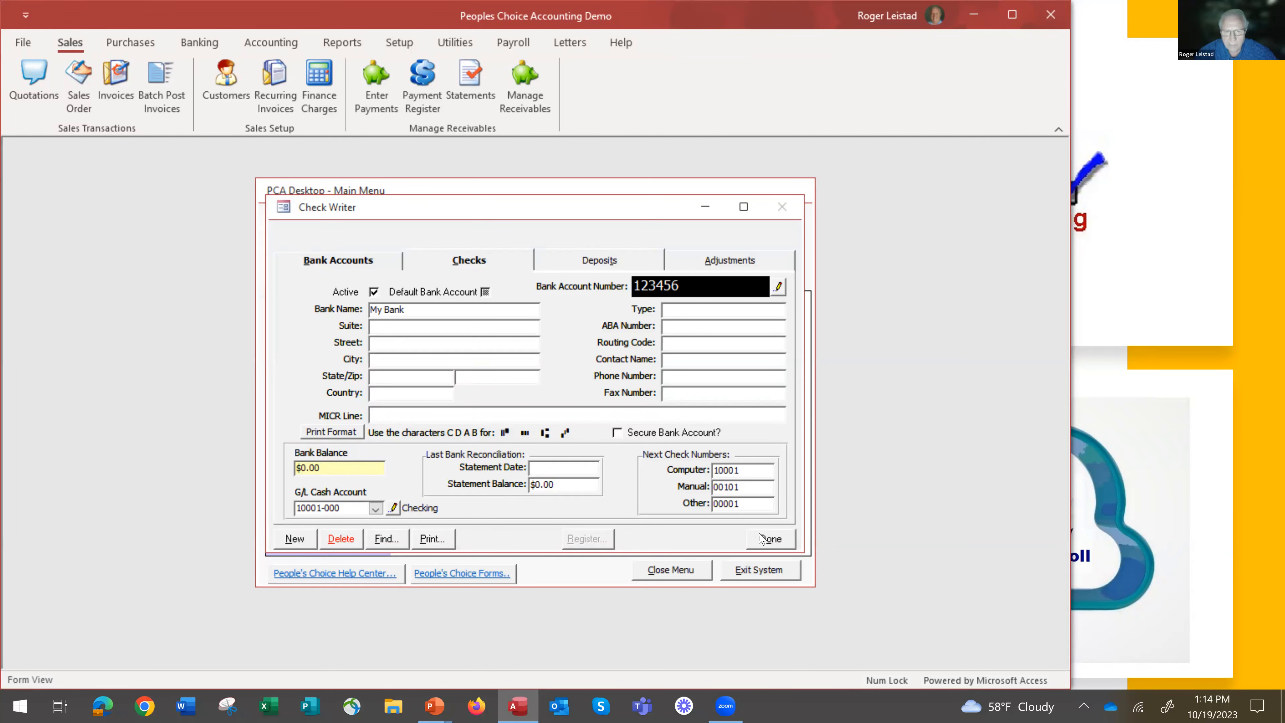
click(770, 538)
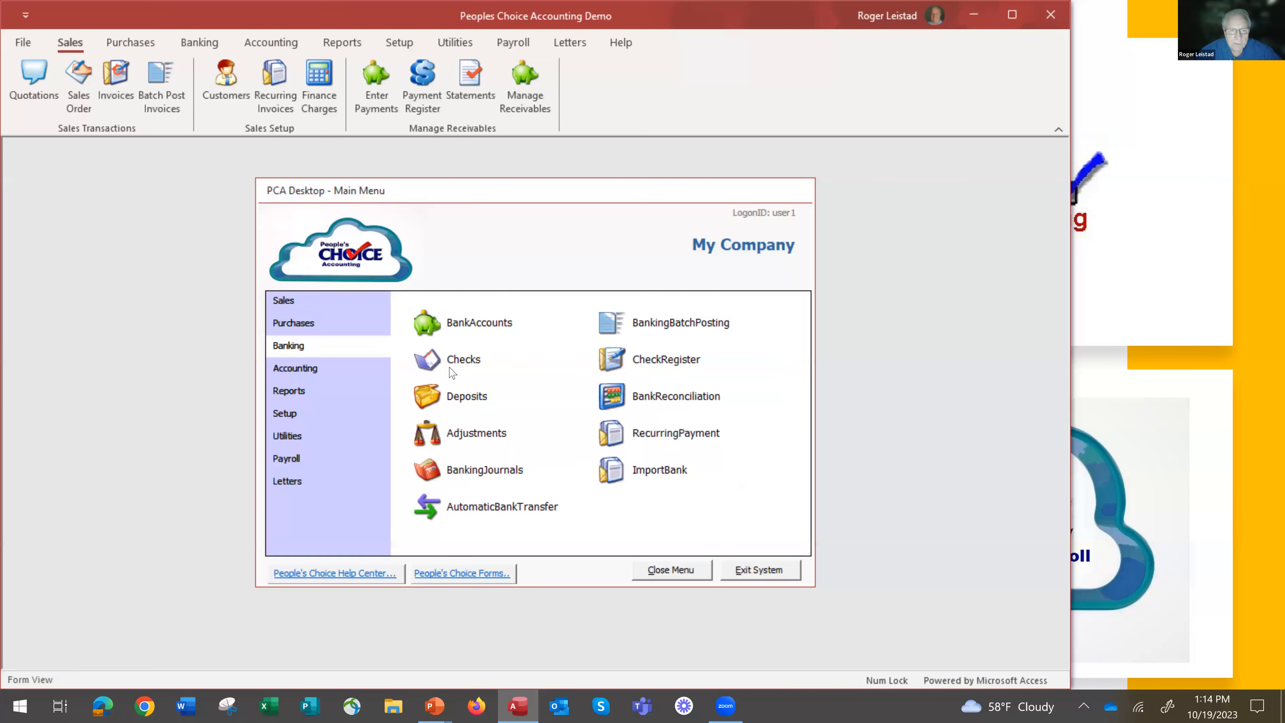
Review the default general ledger accounts in the company information and close it without changes.
click(284, 414)
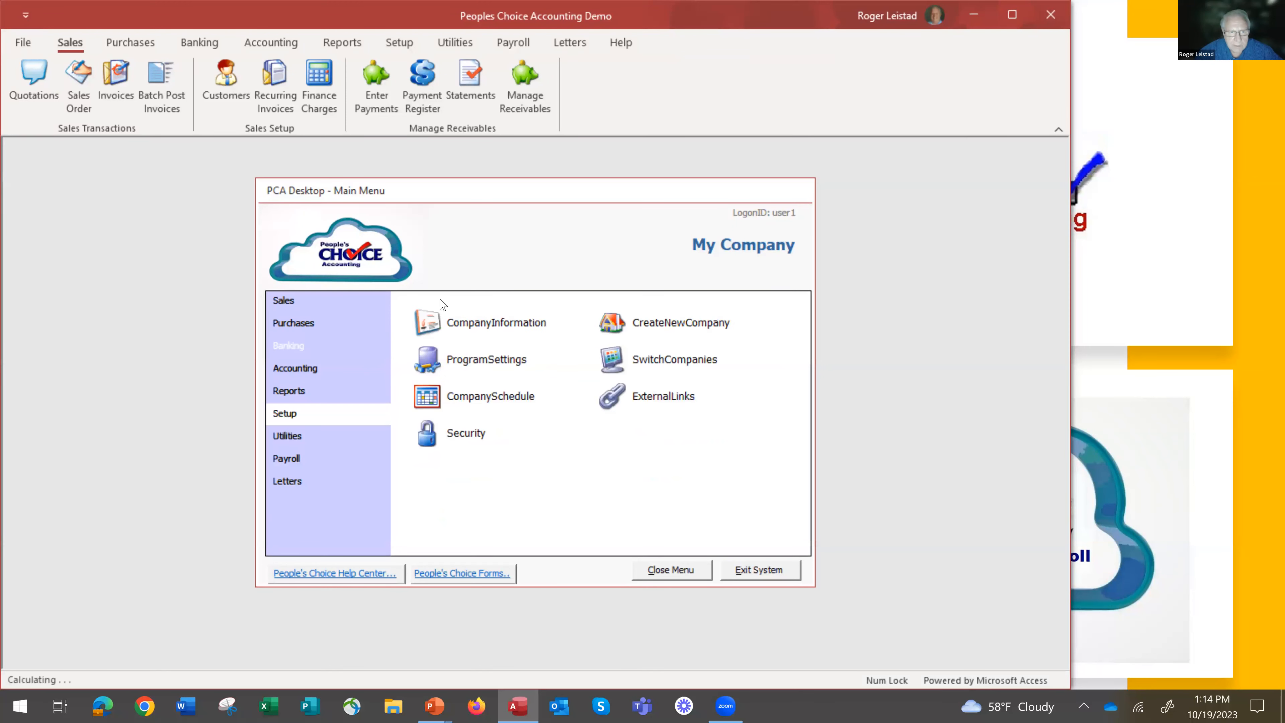
click(429, 325)
click(633, 210)
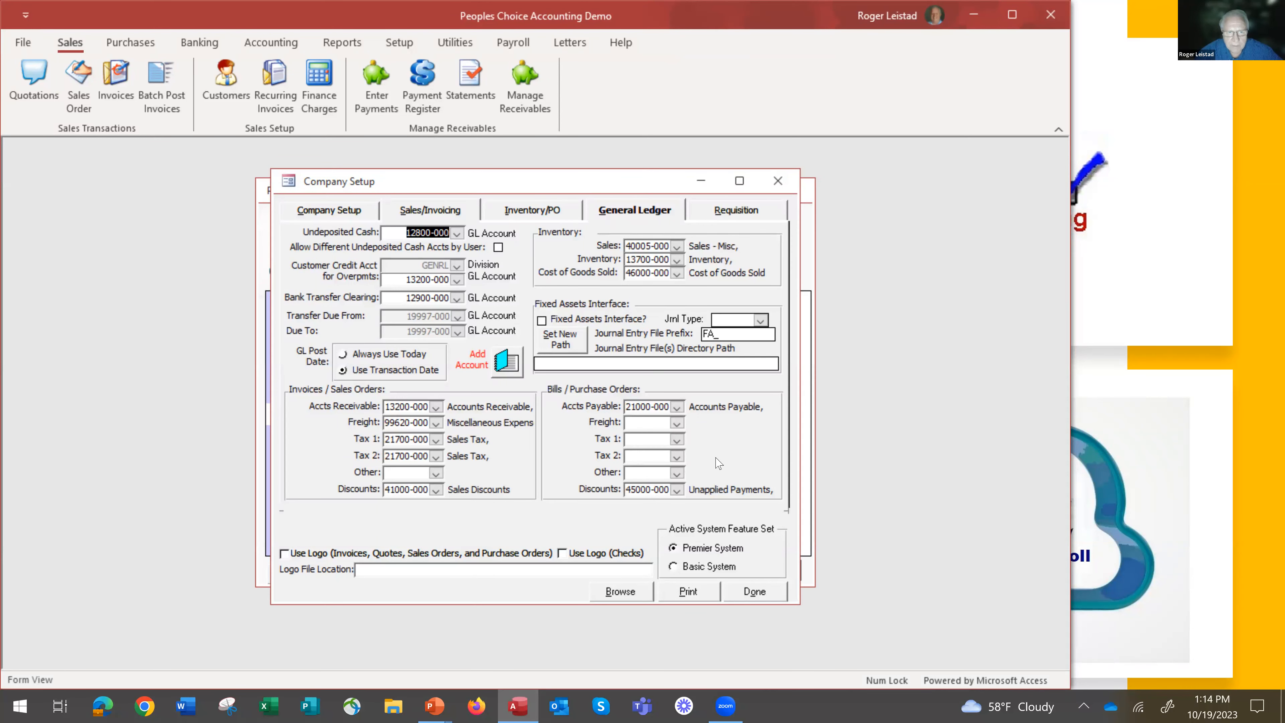
click(755, 591)
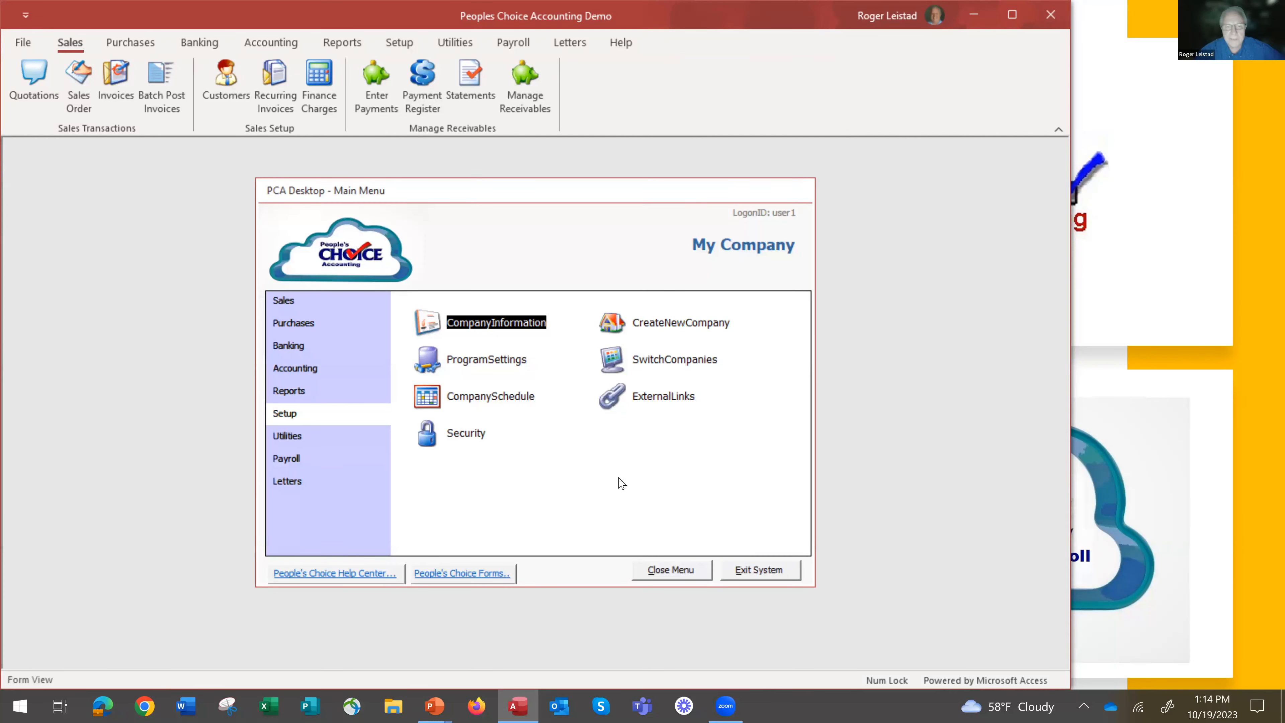
Open the payroll system and create the 2023 payroll year, including setup for active employees only.
click(296, 460)
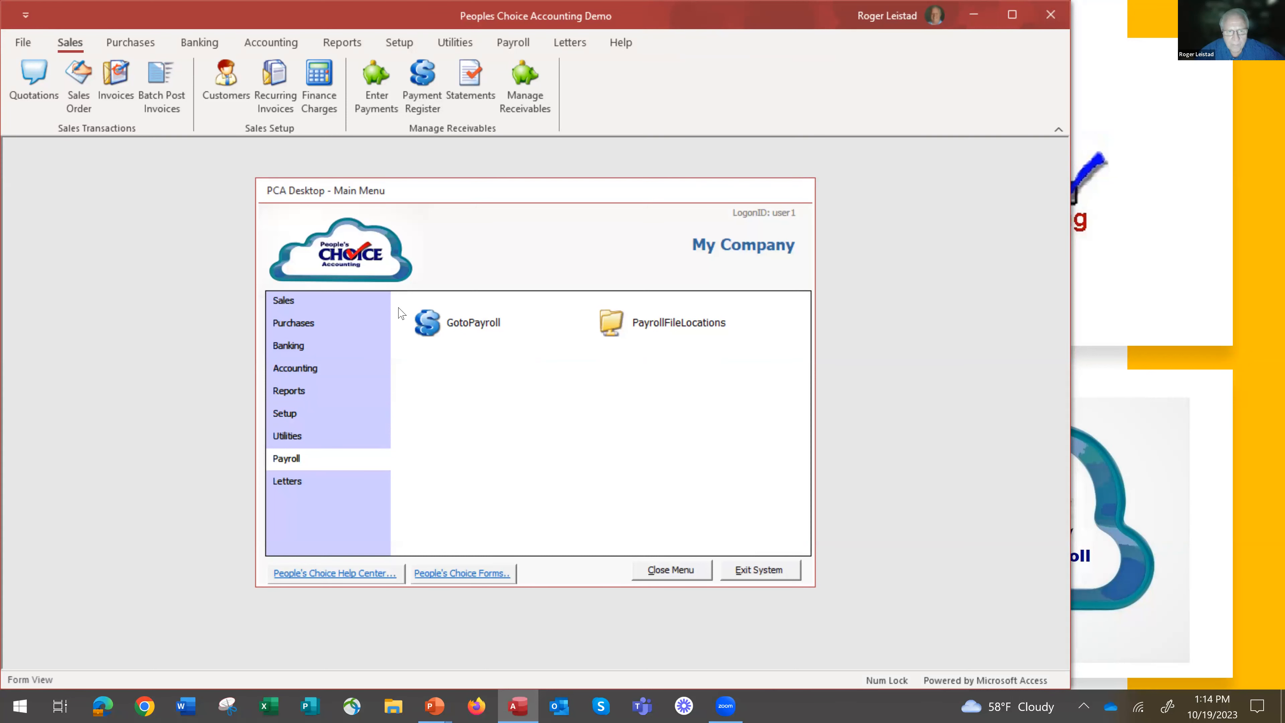
click(442, 316)
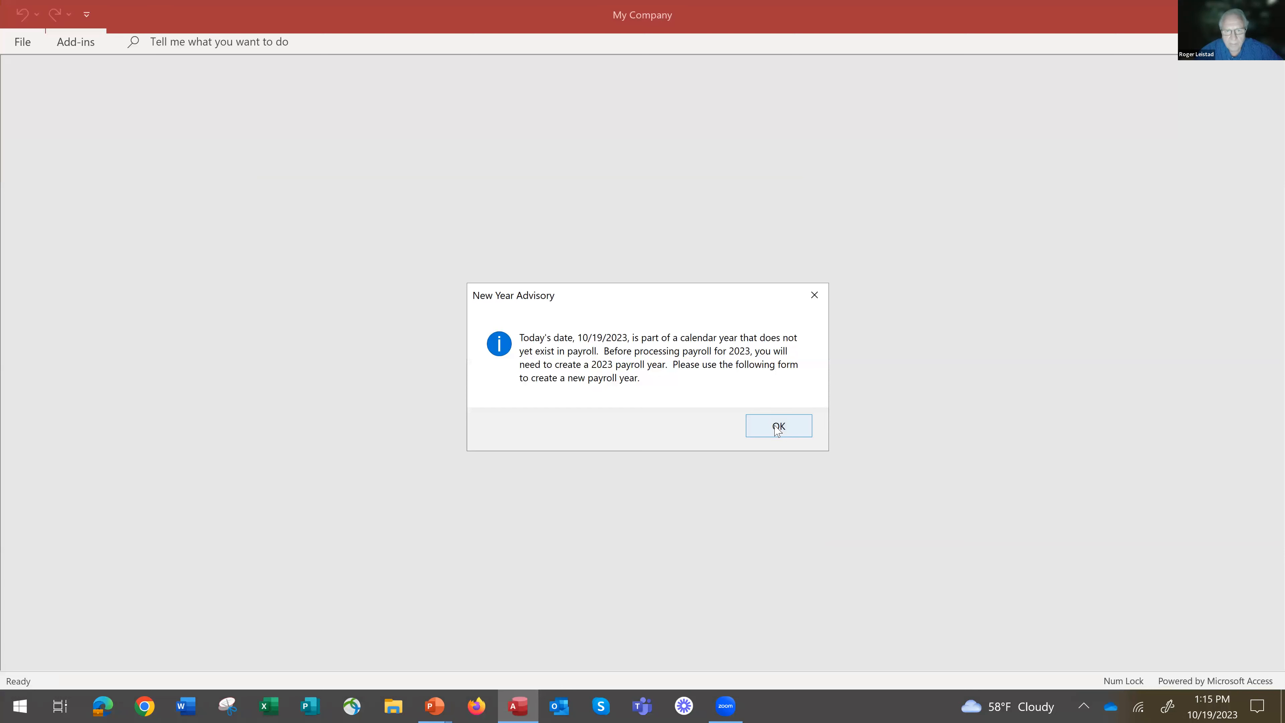
click(778, 428)
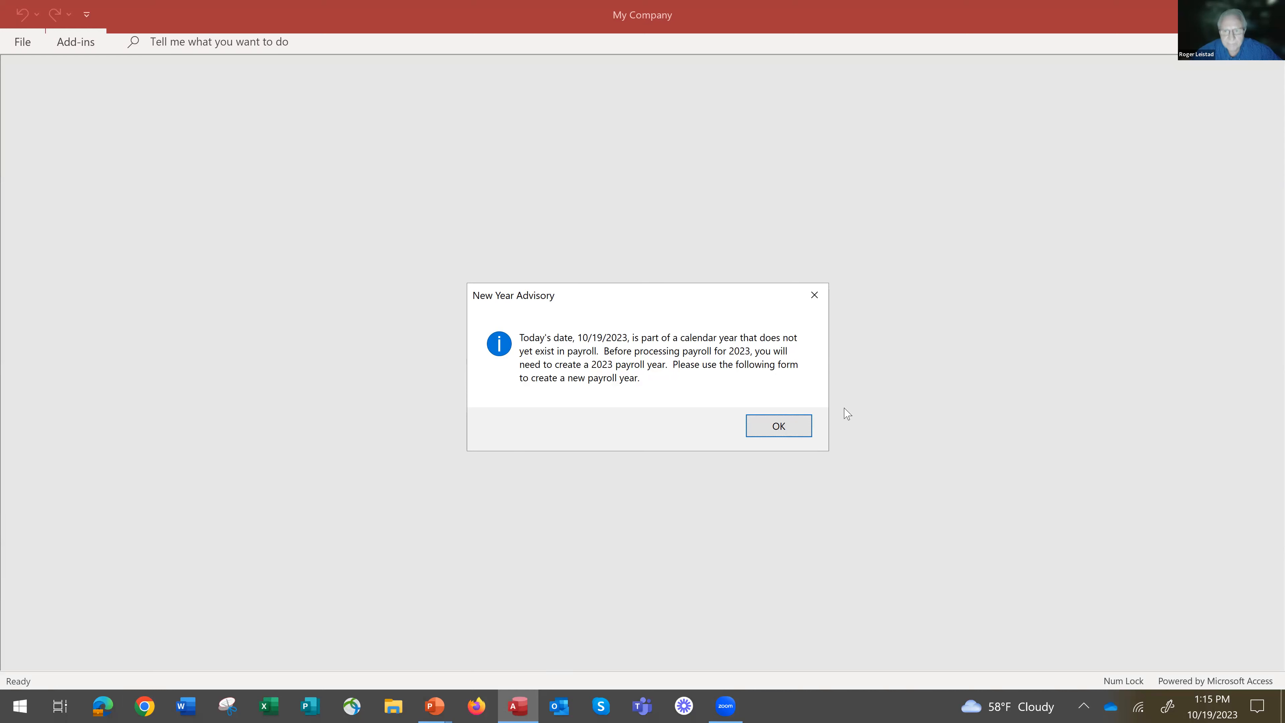
click(779, 425)
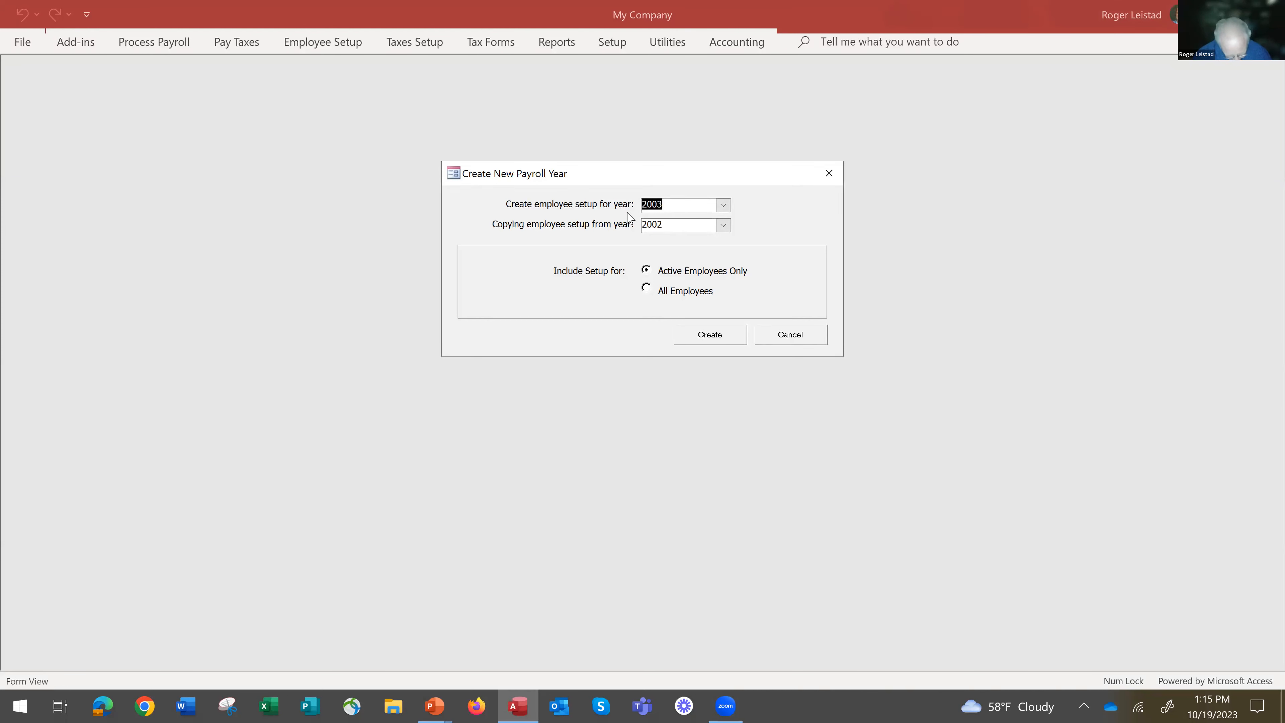
text(2023)
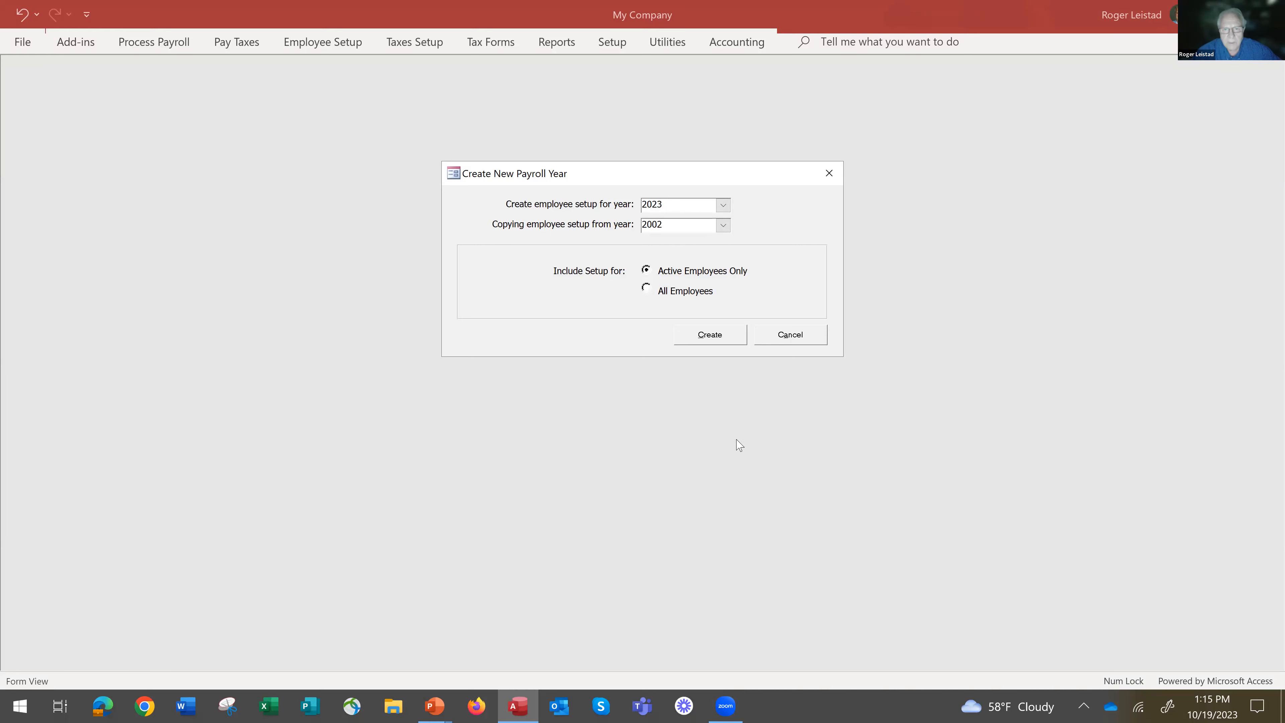
click(710, 336)
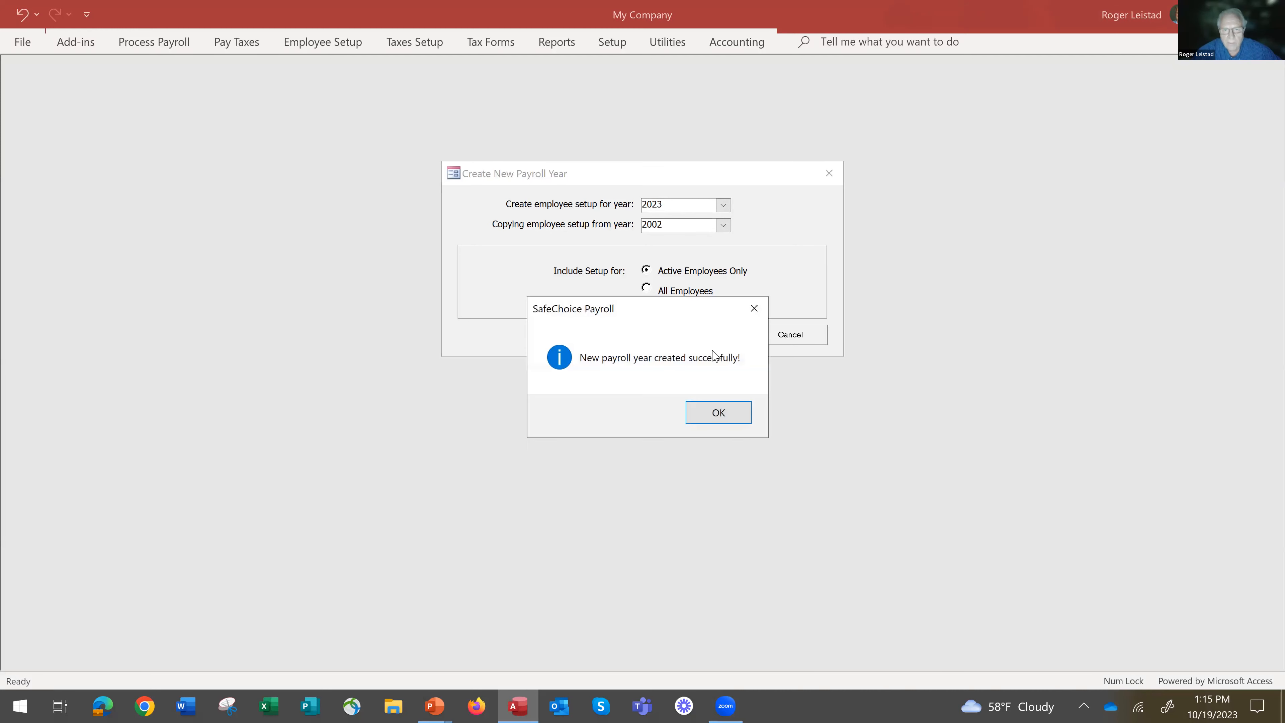
click(719, 411)
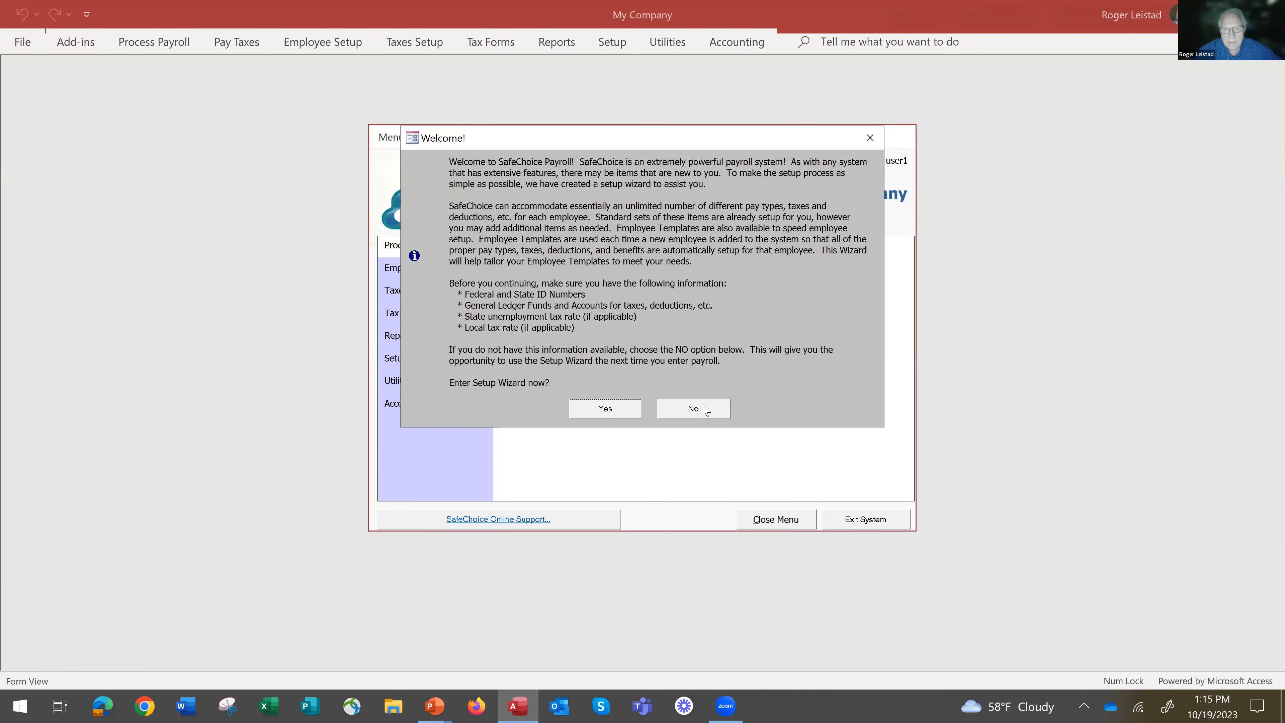
Enter the payroll setup wizard, set the minimum wage to 15.00, and continue with the weekly pay run frequency.
click(605, 410)
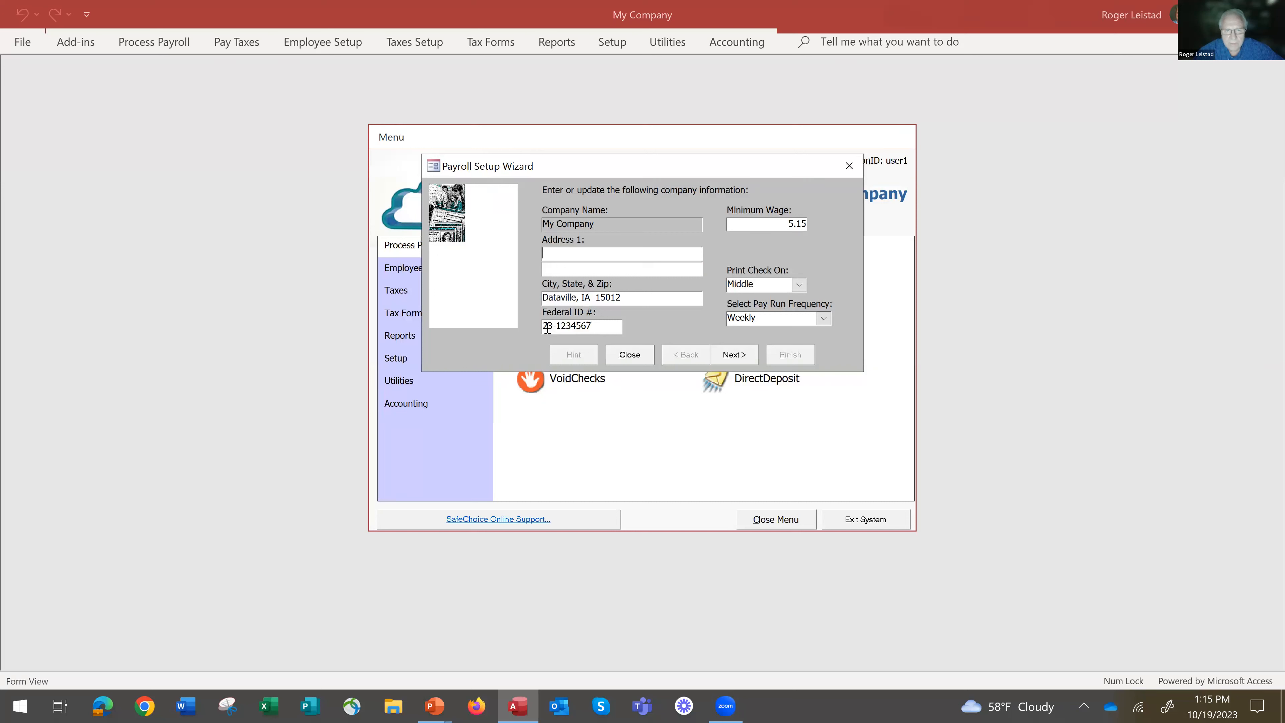
double_click(772, 228)
text(15.00)
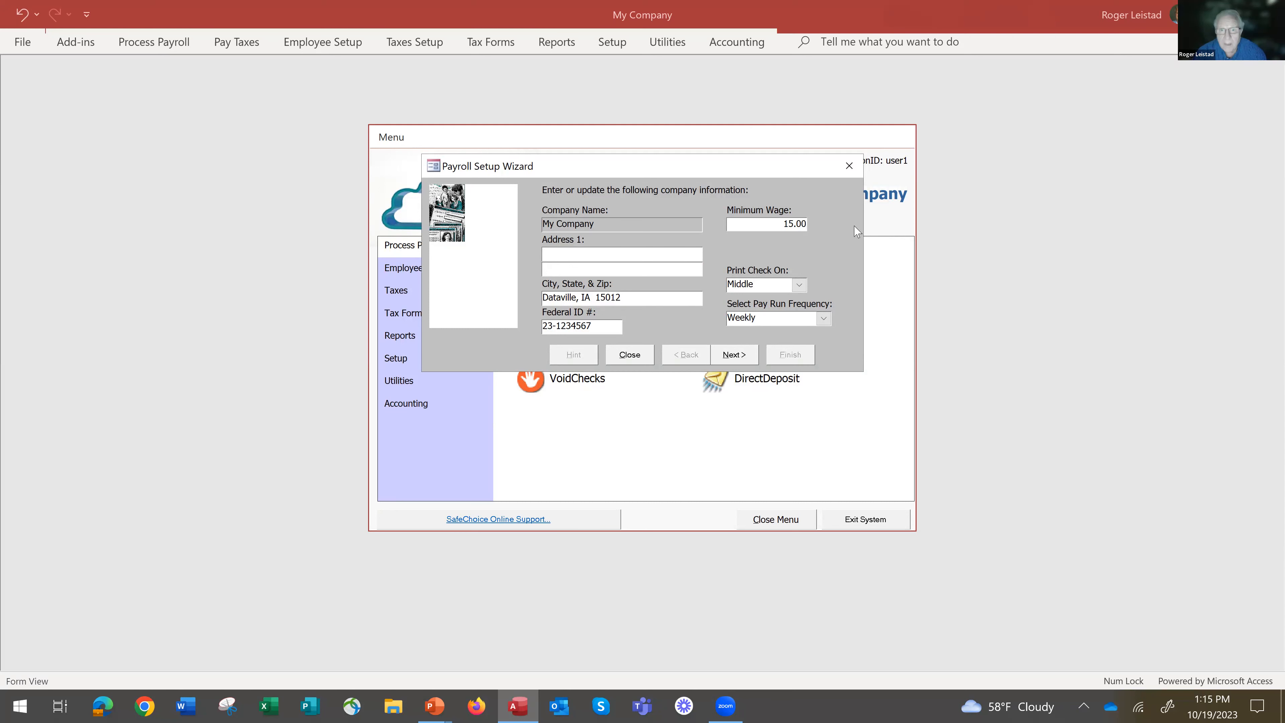
key(Tab)
click(823, 319)
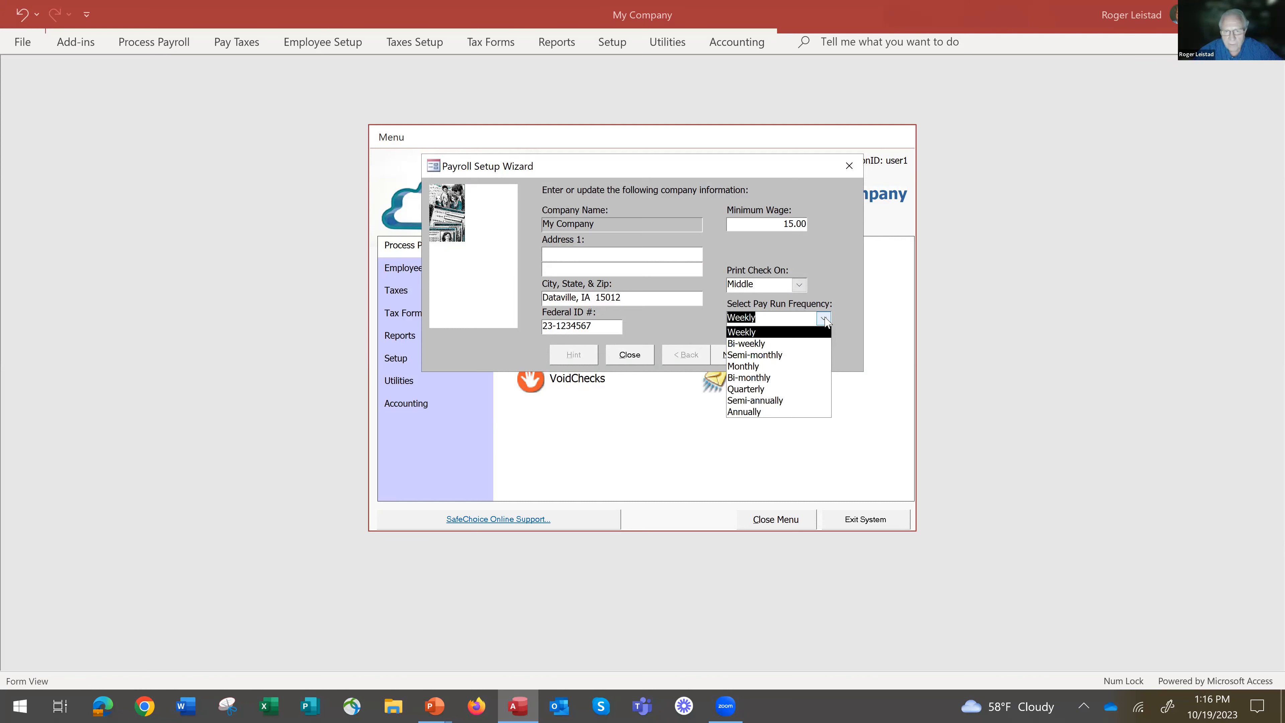
click(824, 319)
click(727, 356)
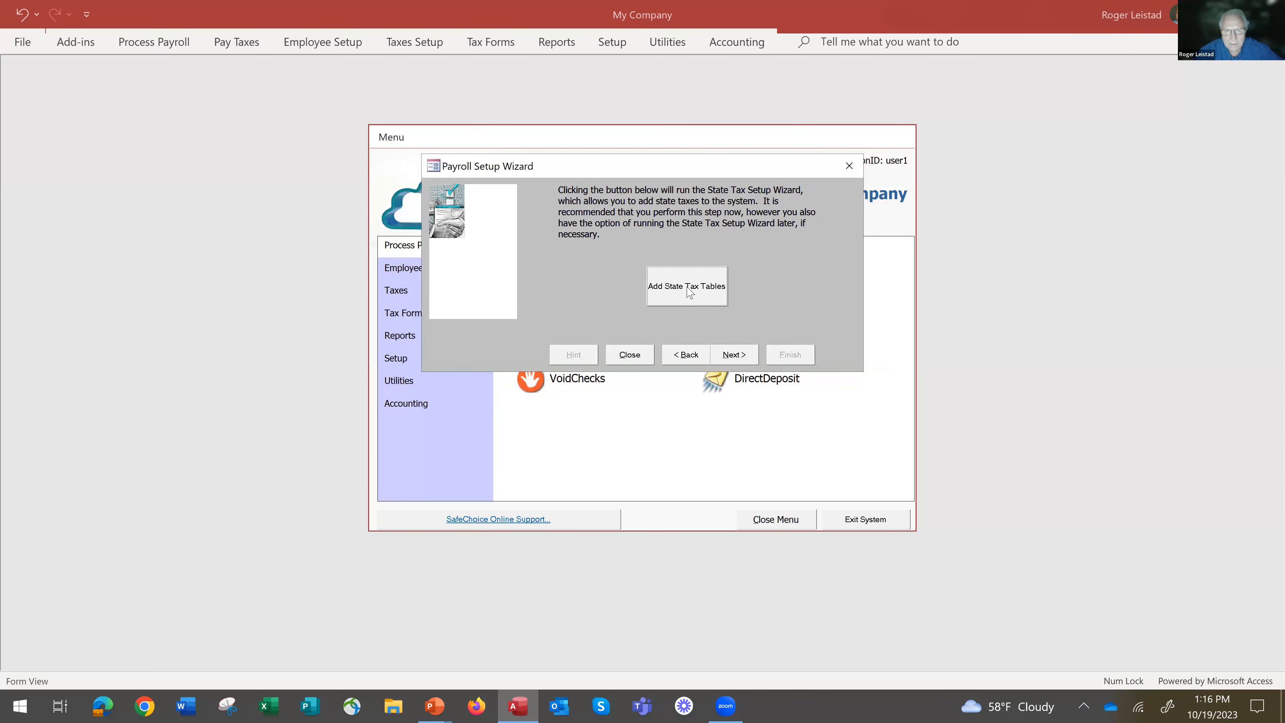
Add the Iowa state tax tables for 2023 to the company and proceed past the state selection.
click(688, 288)
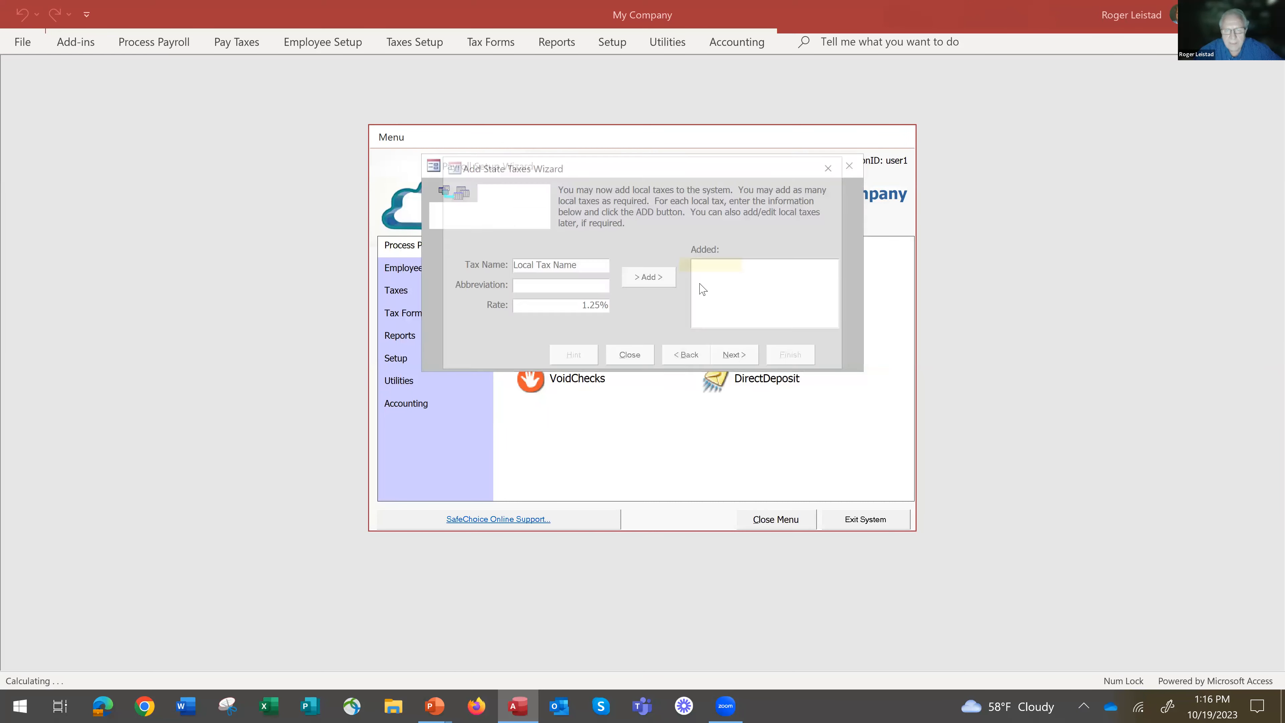
click(751, 357)
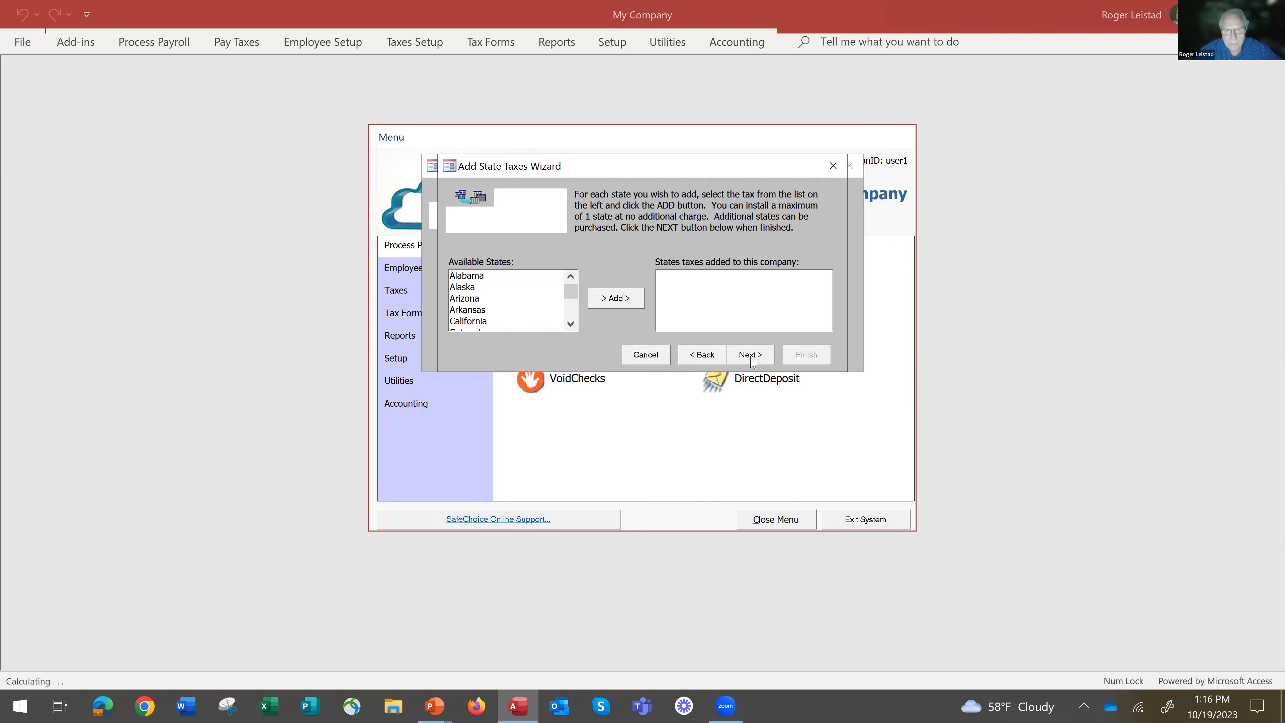
click(571, 325)
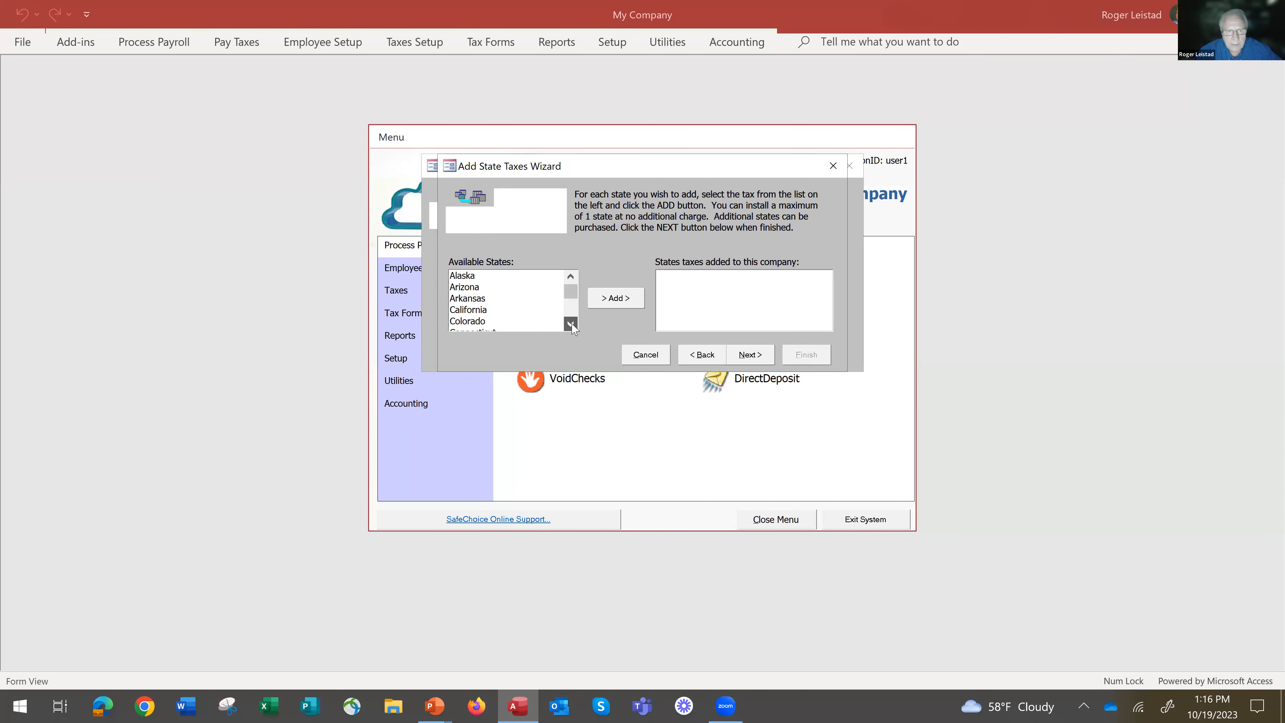
click(573, 325)
click(573, 325)
click(571, 325)
click(571, 324)
click(511, 310)
click(630, 299)
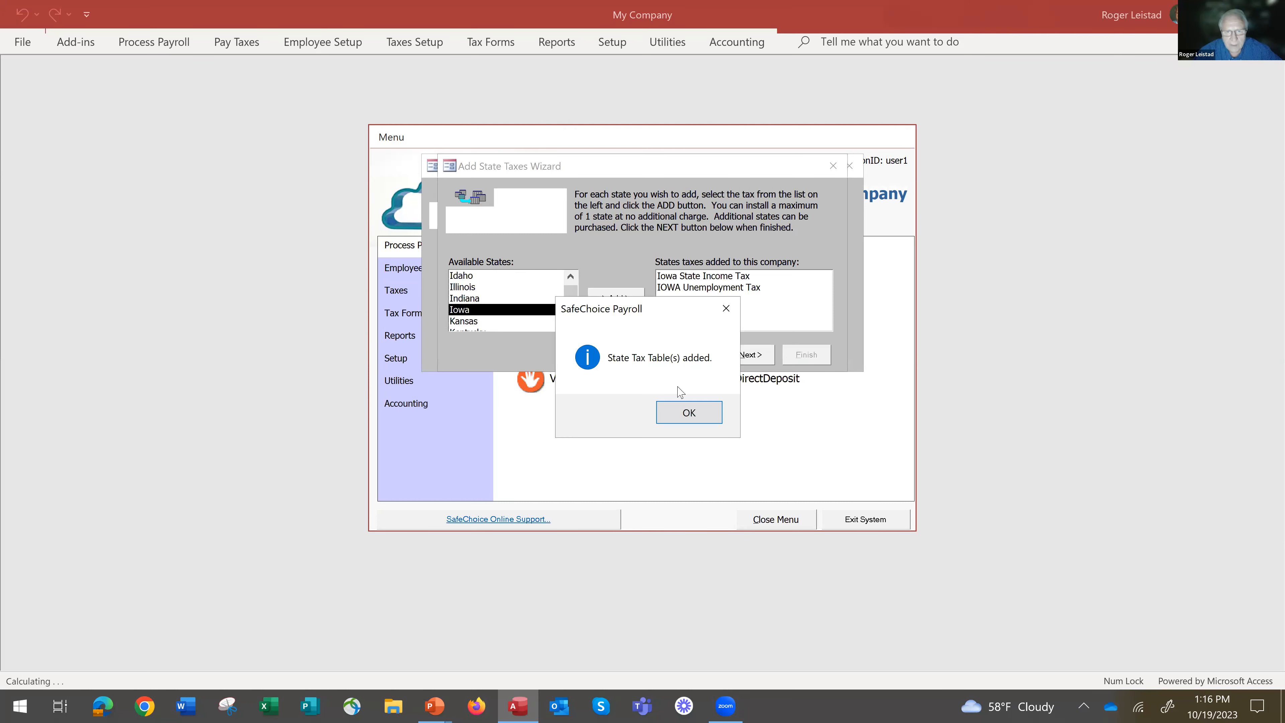
click(692, 416)
click(753, 361)
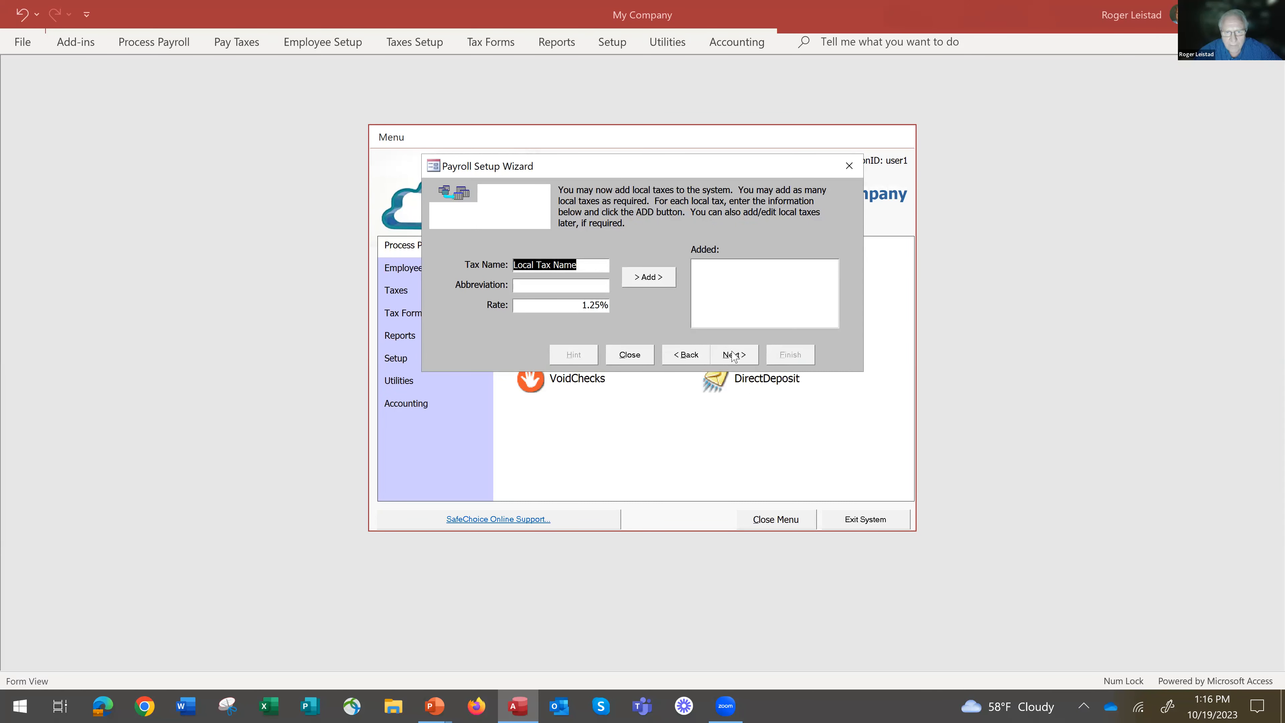
Skip adding local taxes, add the Iowa State Income Tax to all employee setup templates, and continue.
click(738, 355)
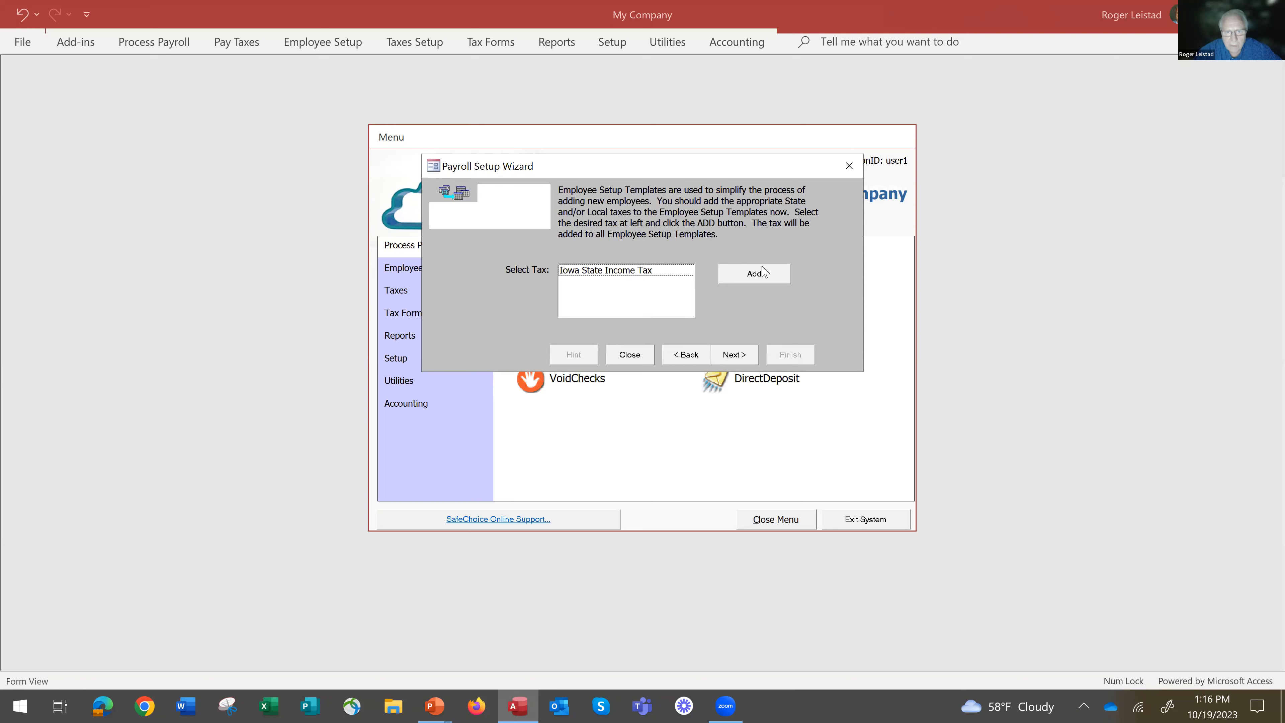
click(757, 281)
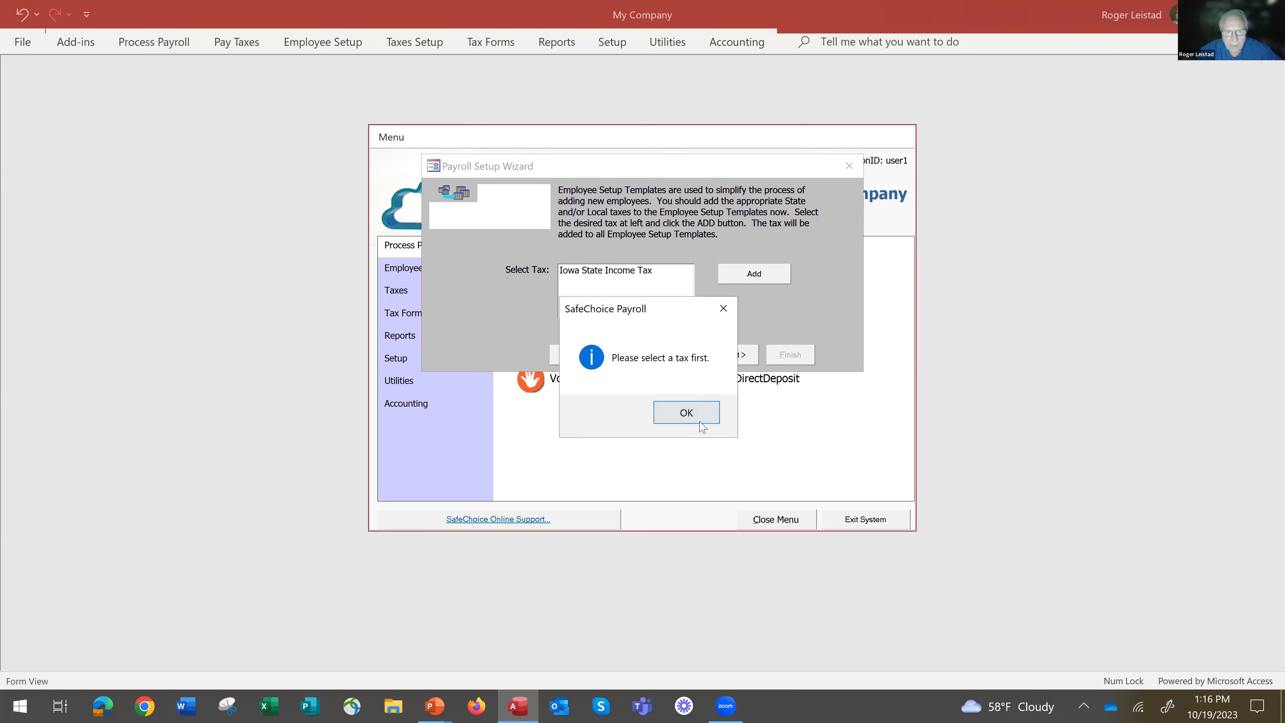
click(694, 411)
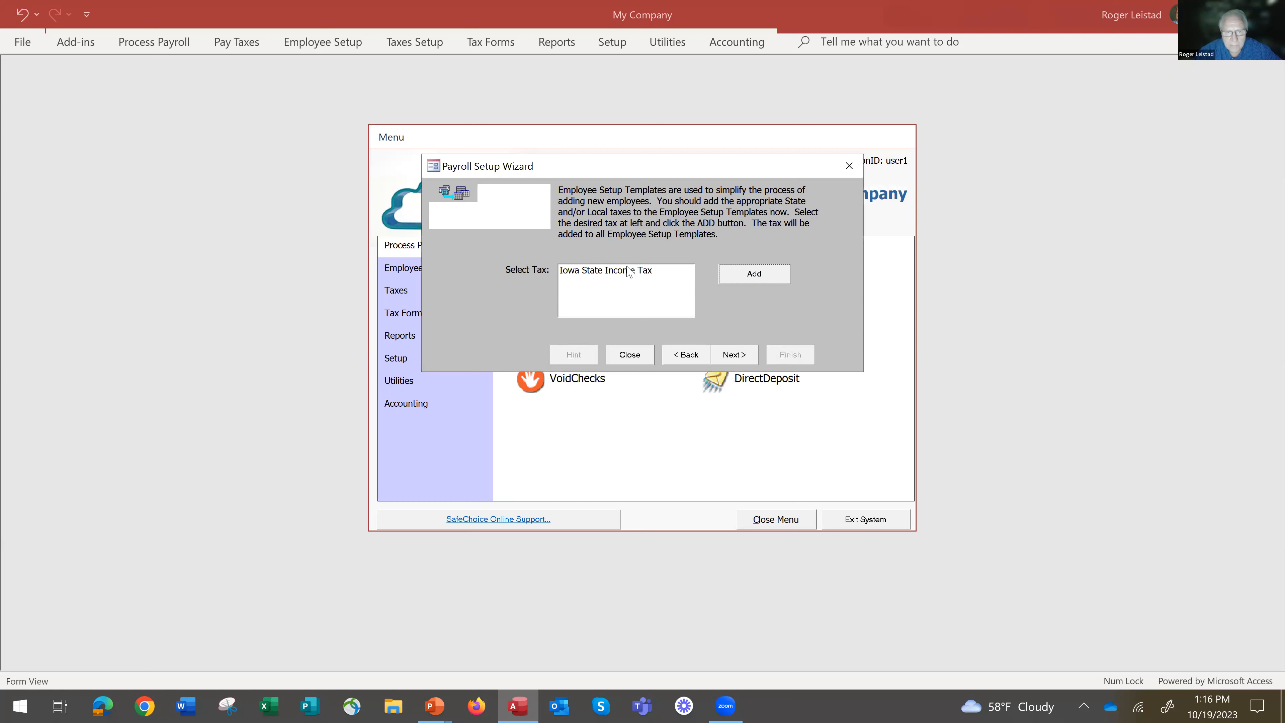
click(627, 272)
click(747, 277)
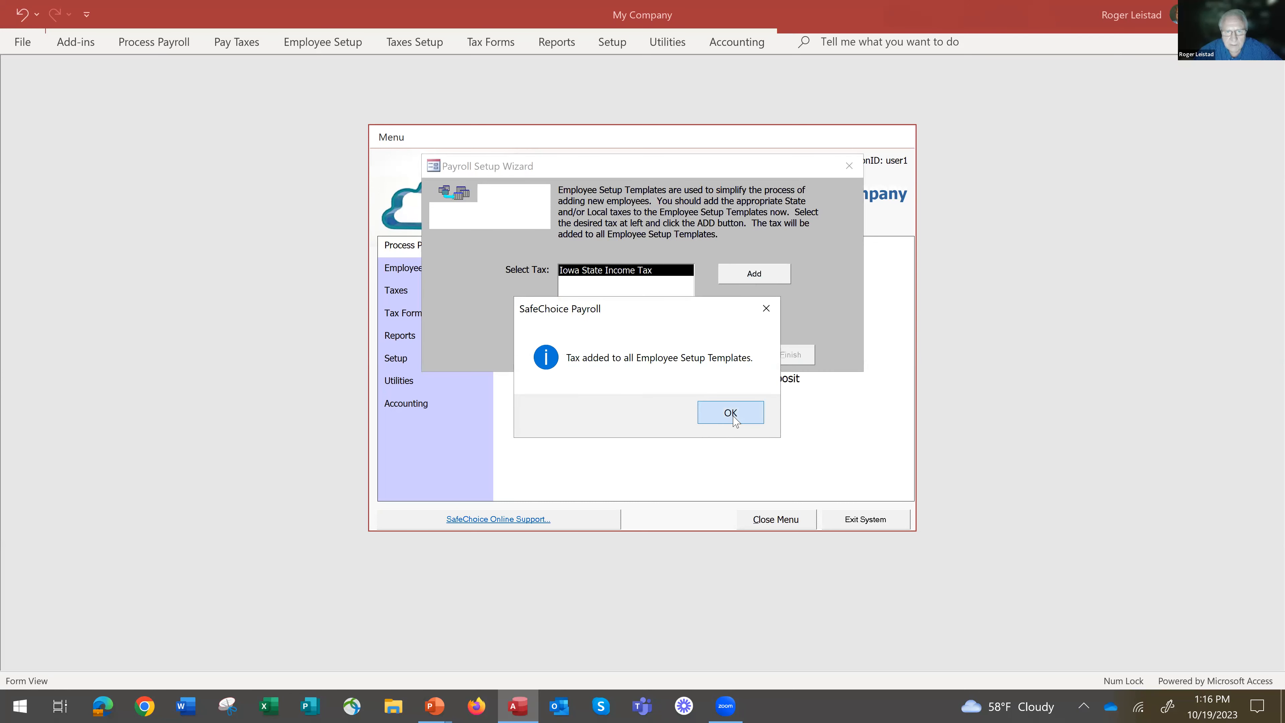
click(731, 414)
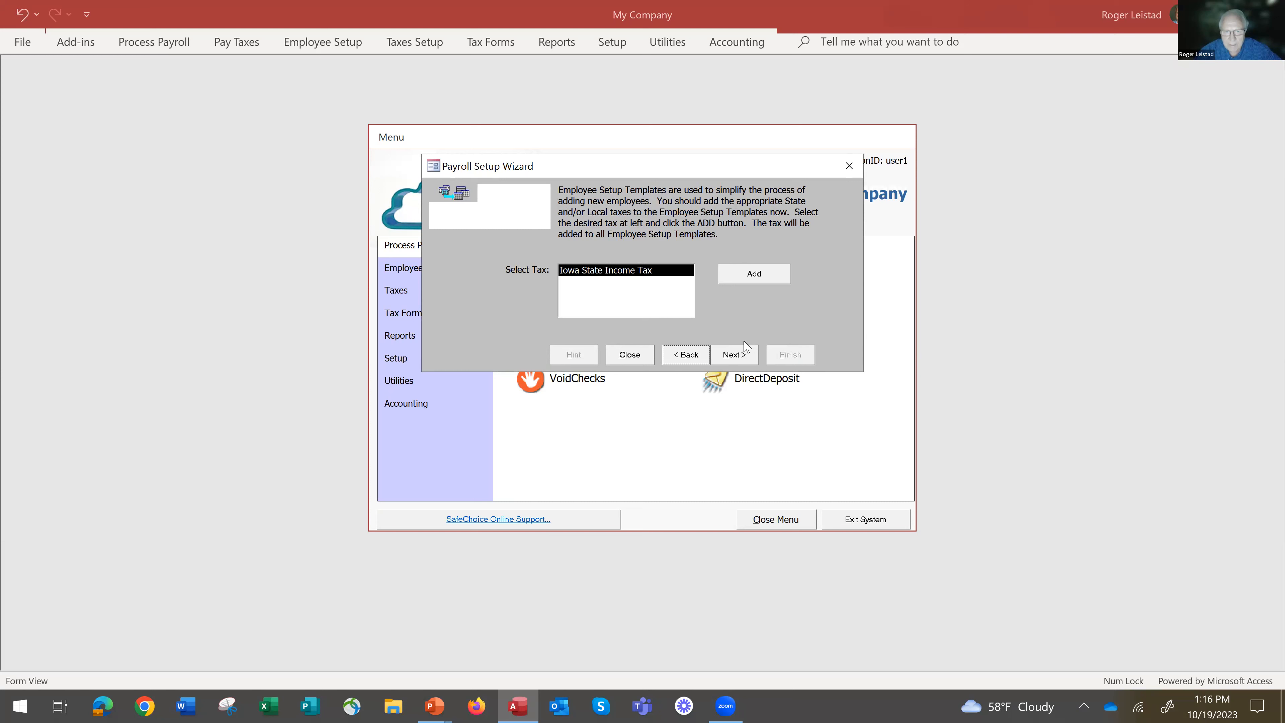
click(731, 357)
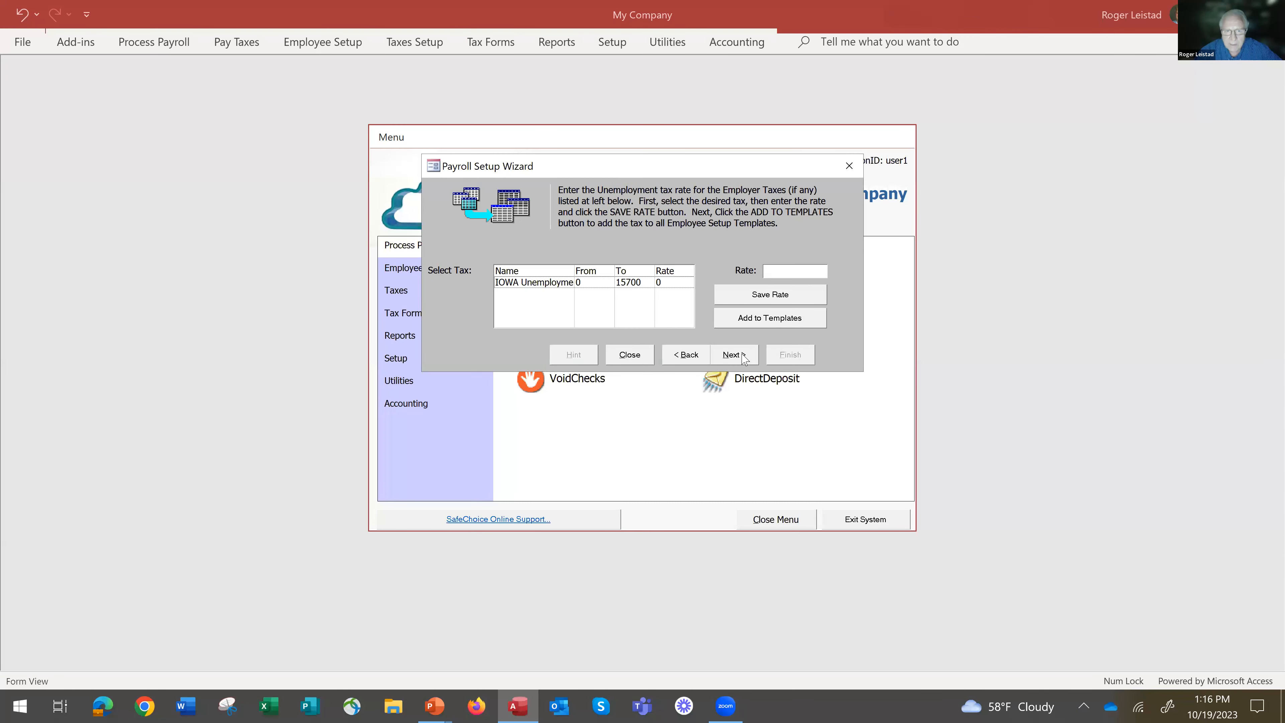
Set the employer's Iowa unemployment tax rate to 1 and save the rate.
click(632, 286)
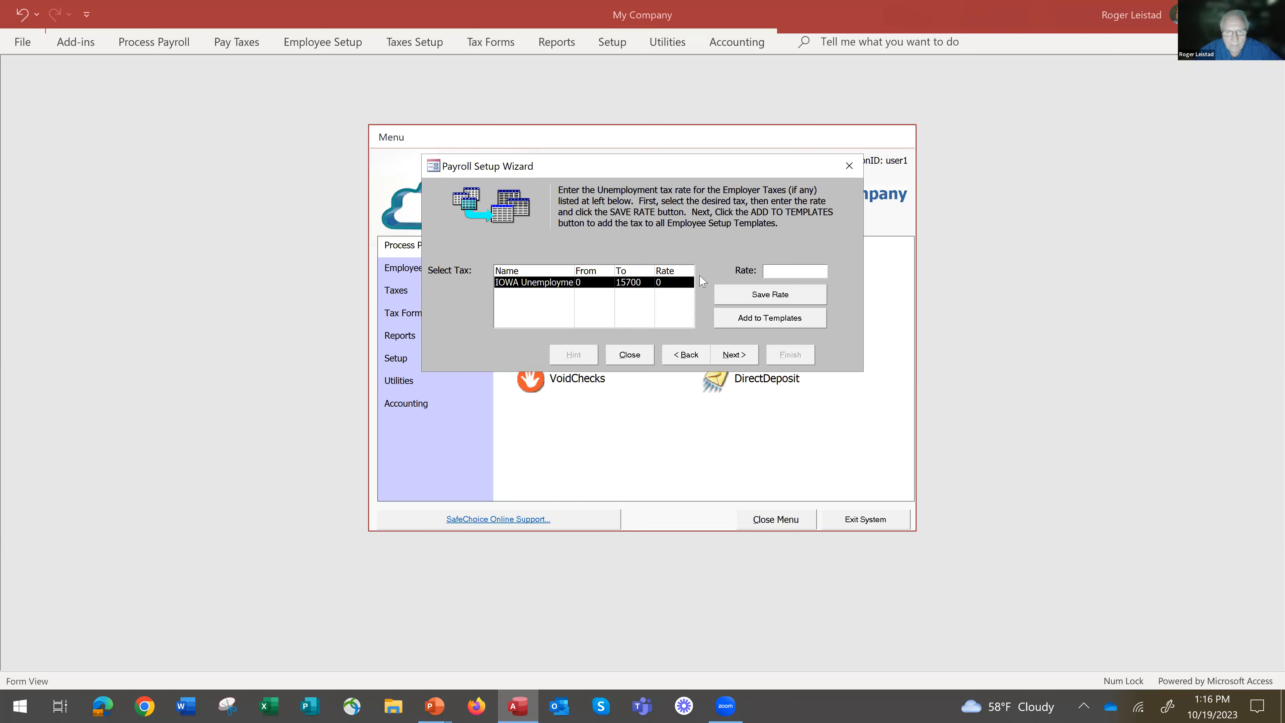
click(810, 272)
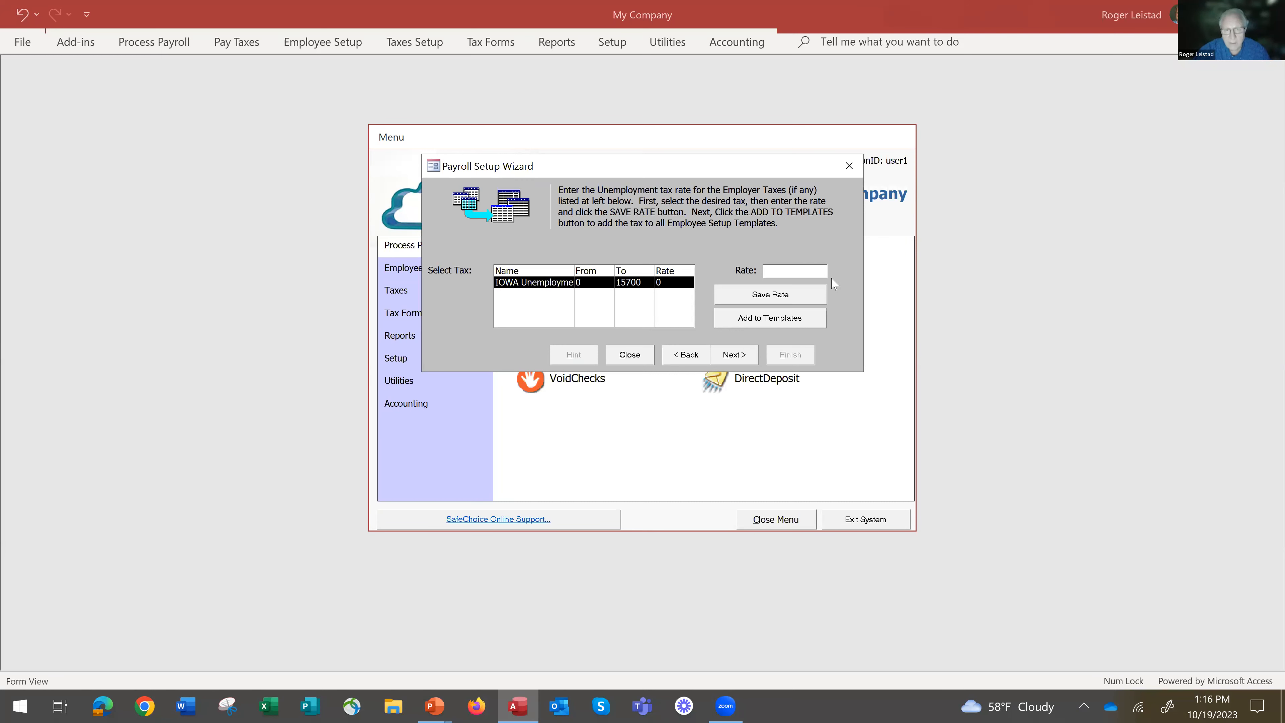
text(10)
key(BackSpace)
key(Tab)
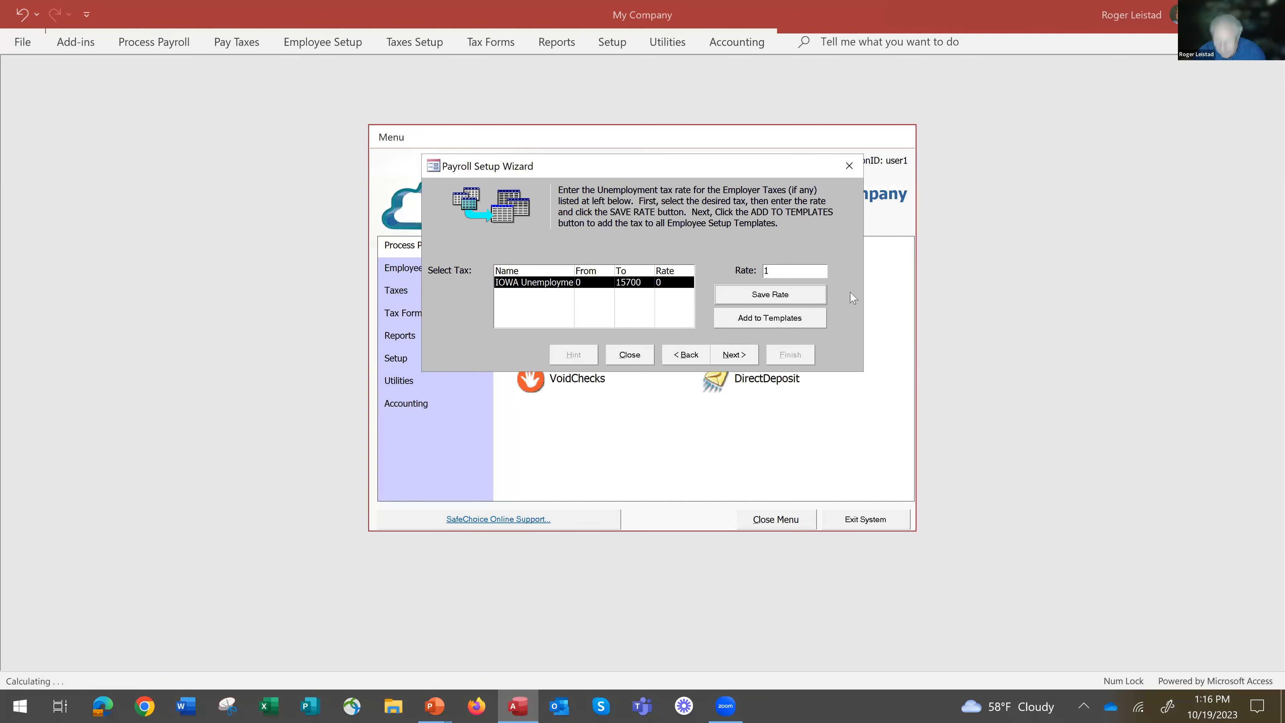
click(778, 300)
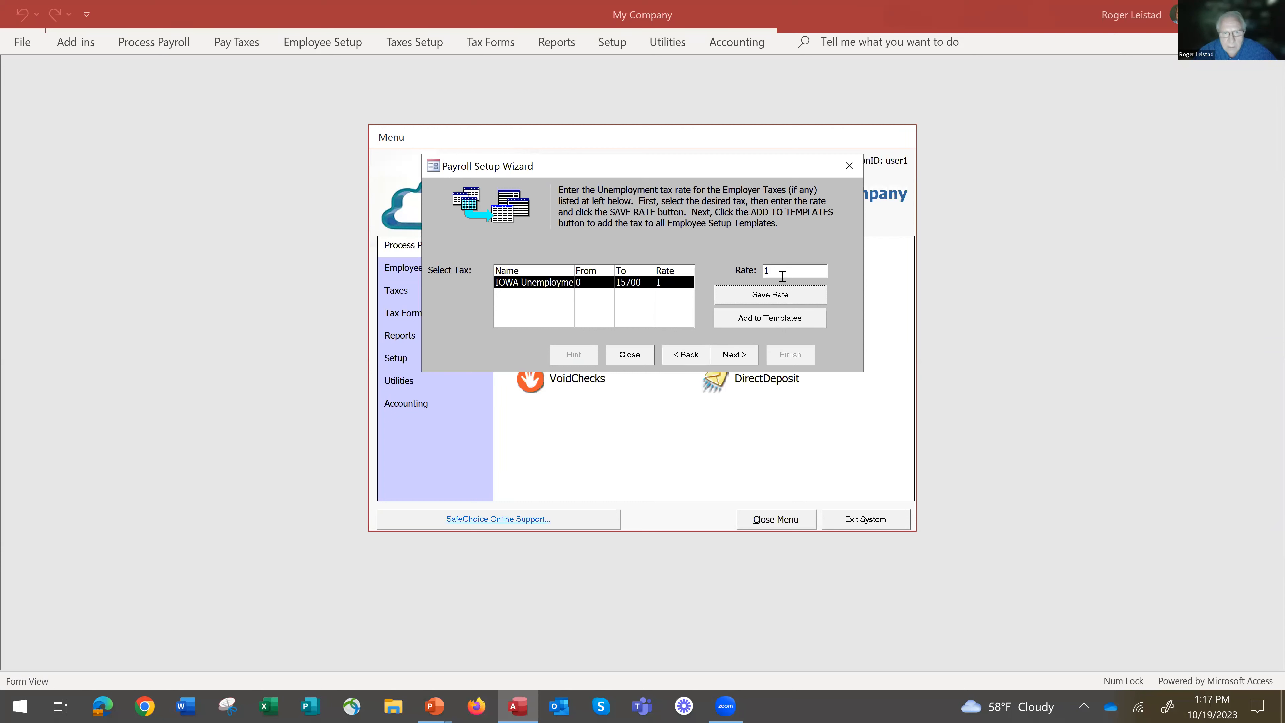
Re-enter the Iowa unemployment tax rate with two decimals as 1.00 and save it again.
click(782, 275)
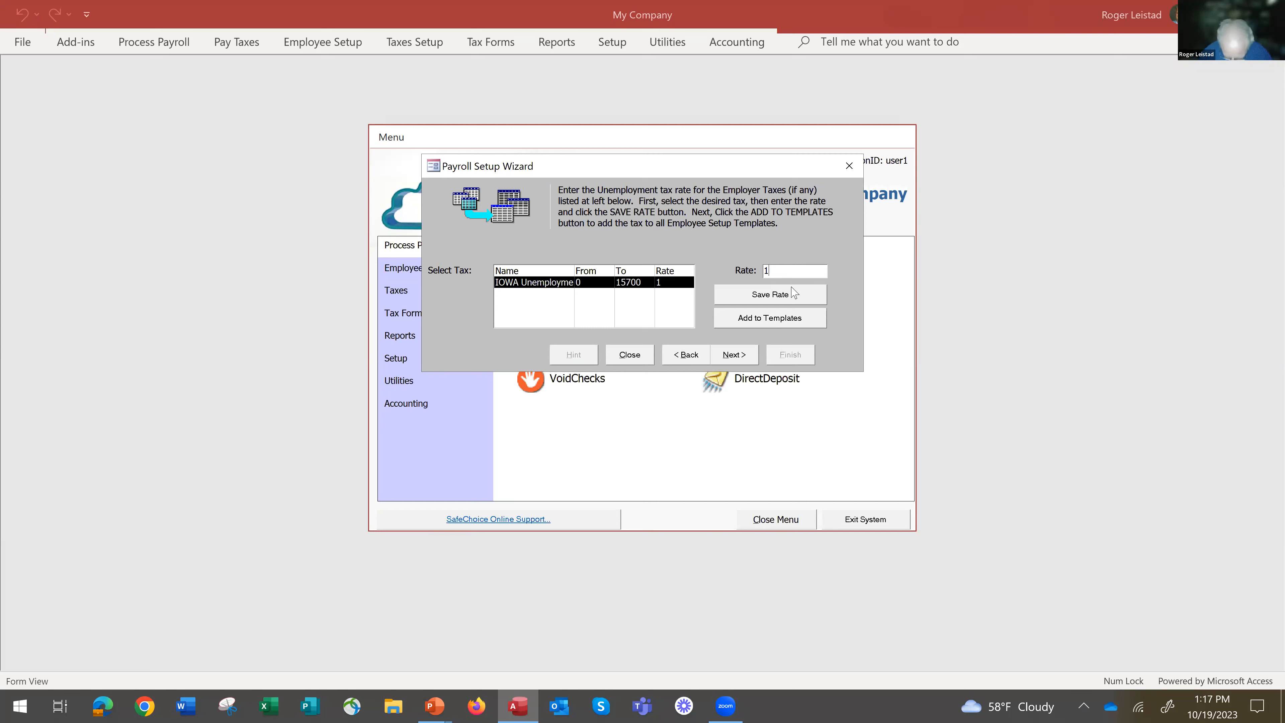
text(.)
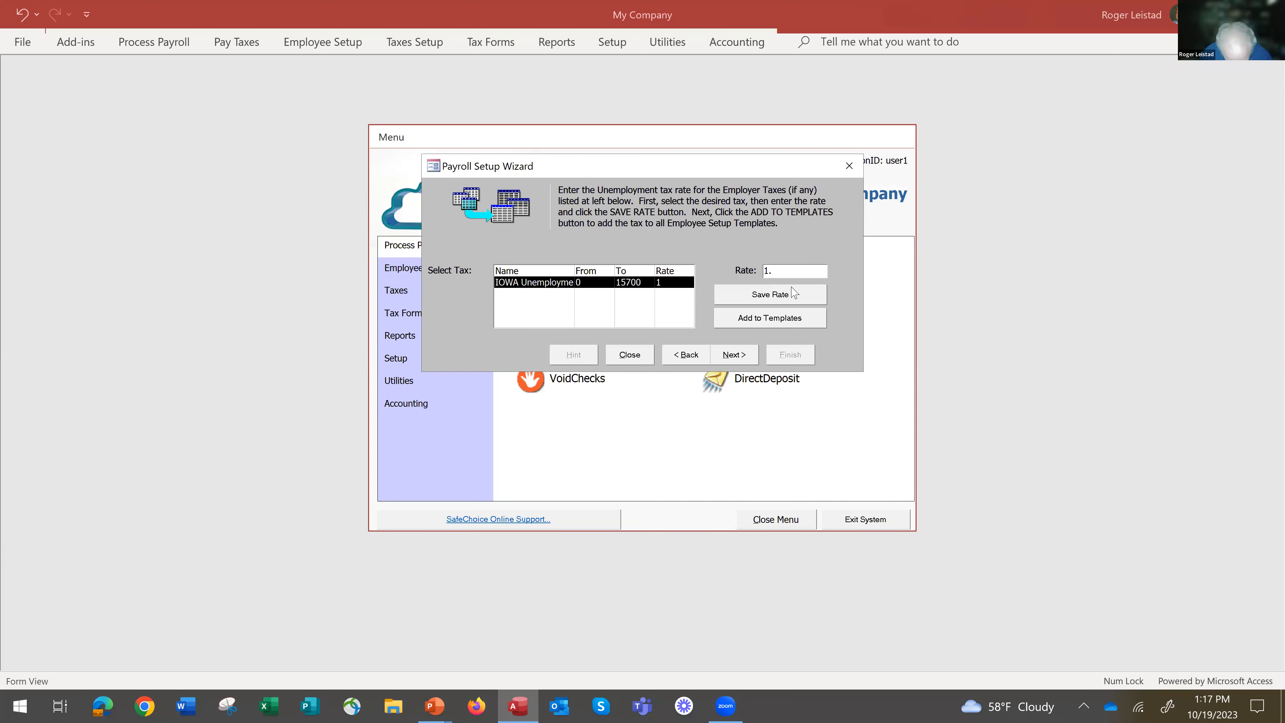
key(Caps_Lock)
text(00)
key(Caps_Lock)
text(5)
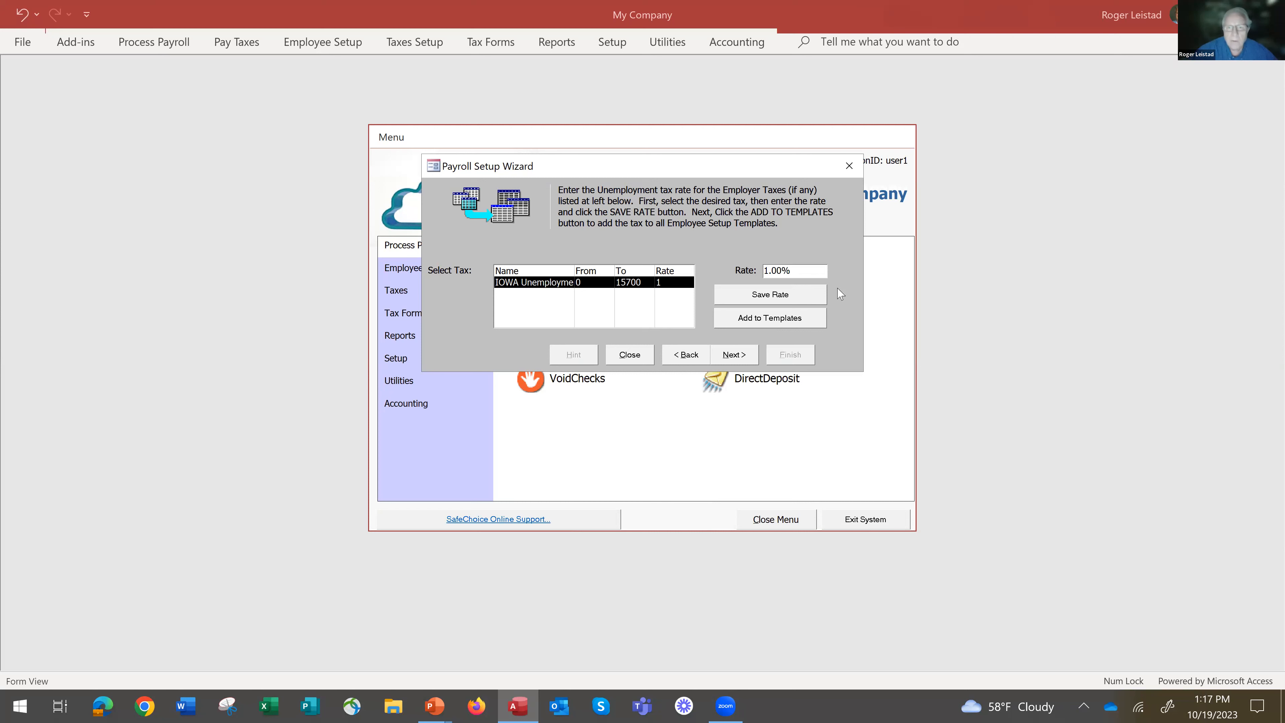
click(759, 294)
click(773, 291)
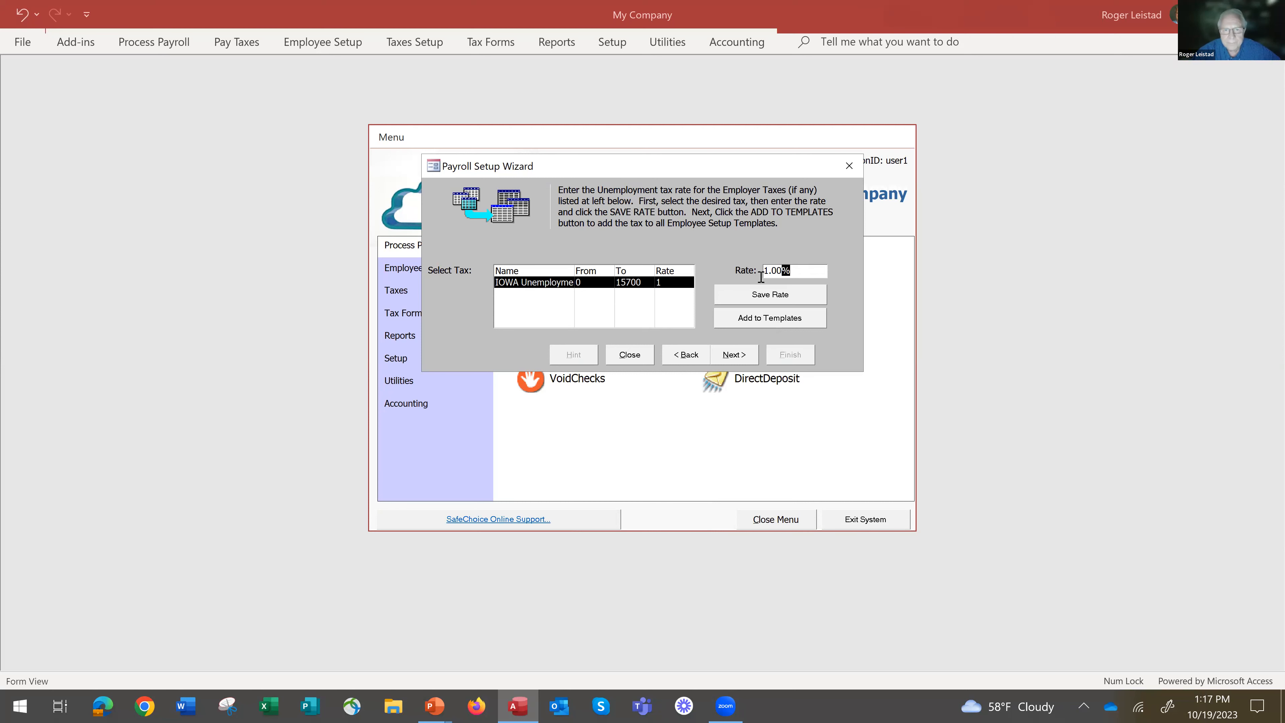
click(769, 296)
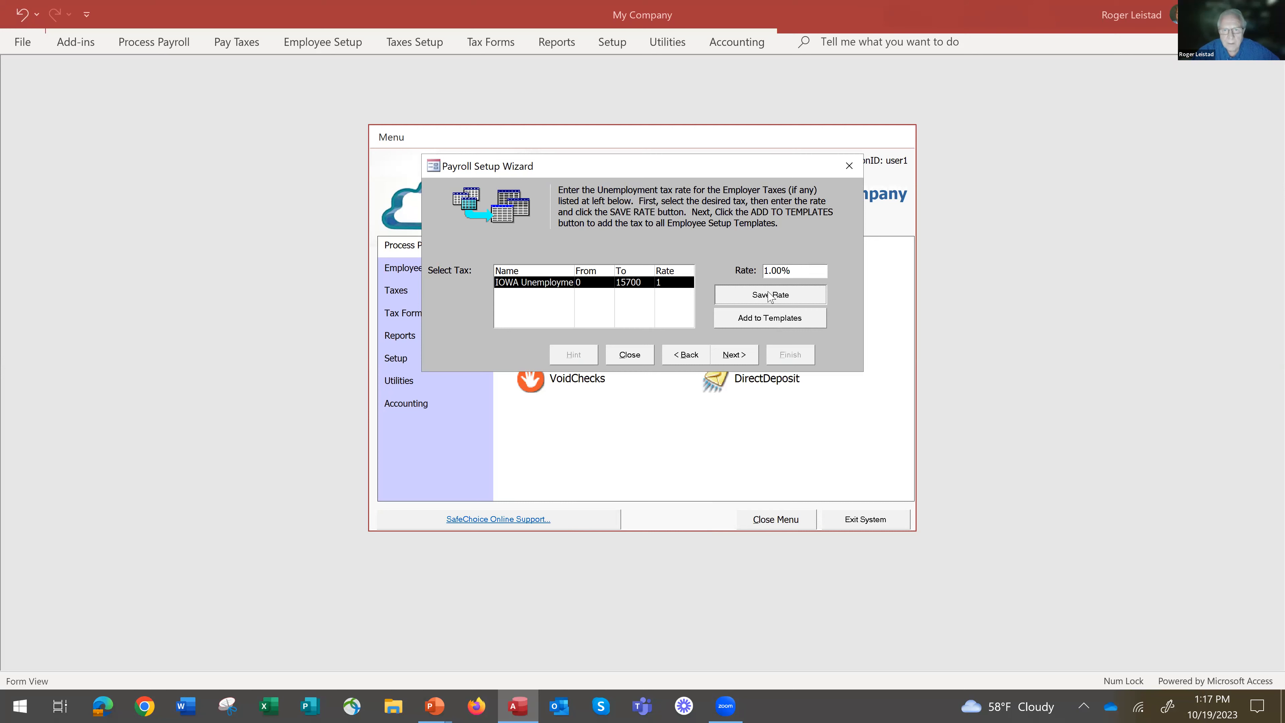
Add the Iowa unemployment tax to all employee setup templates and continue to the employee deductions.
click(777, 319)
click(766, 411)
click(737, 356)
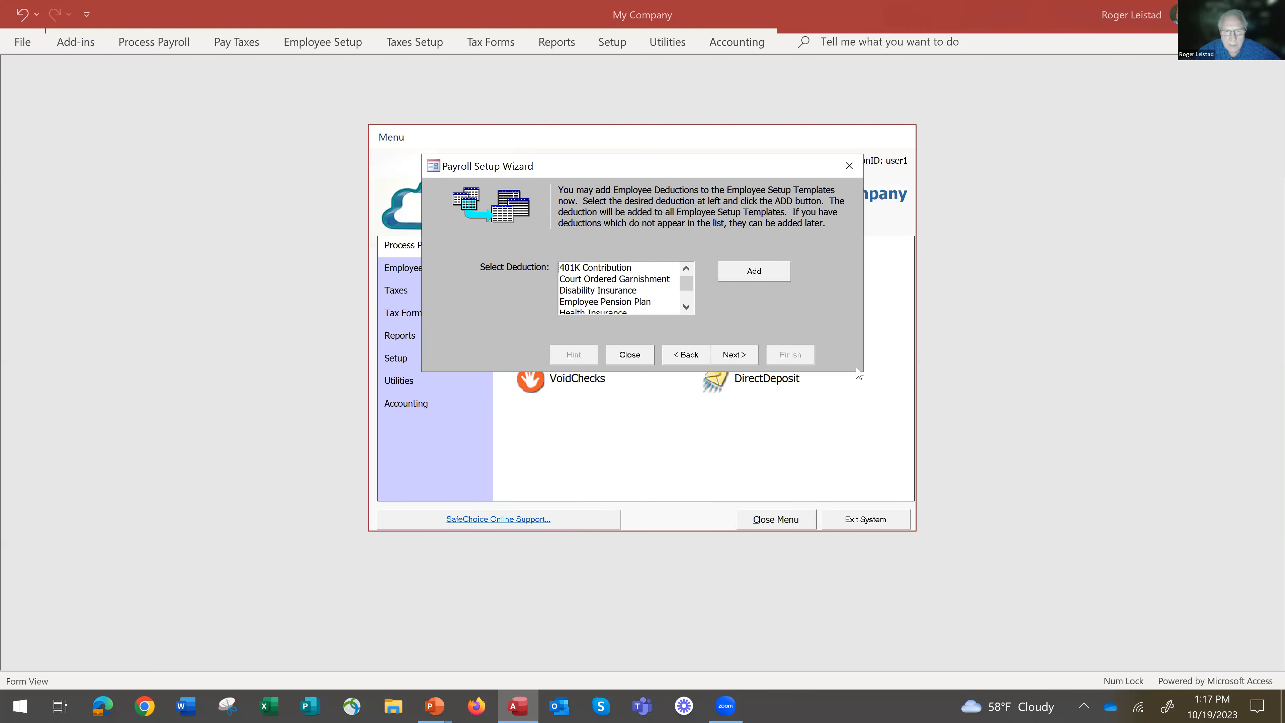
Review the available employee deductions and continue without adding any to the templates.
click(686, 306)
click(686, 306)
click(686, 306)
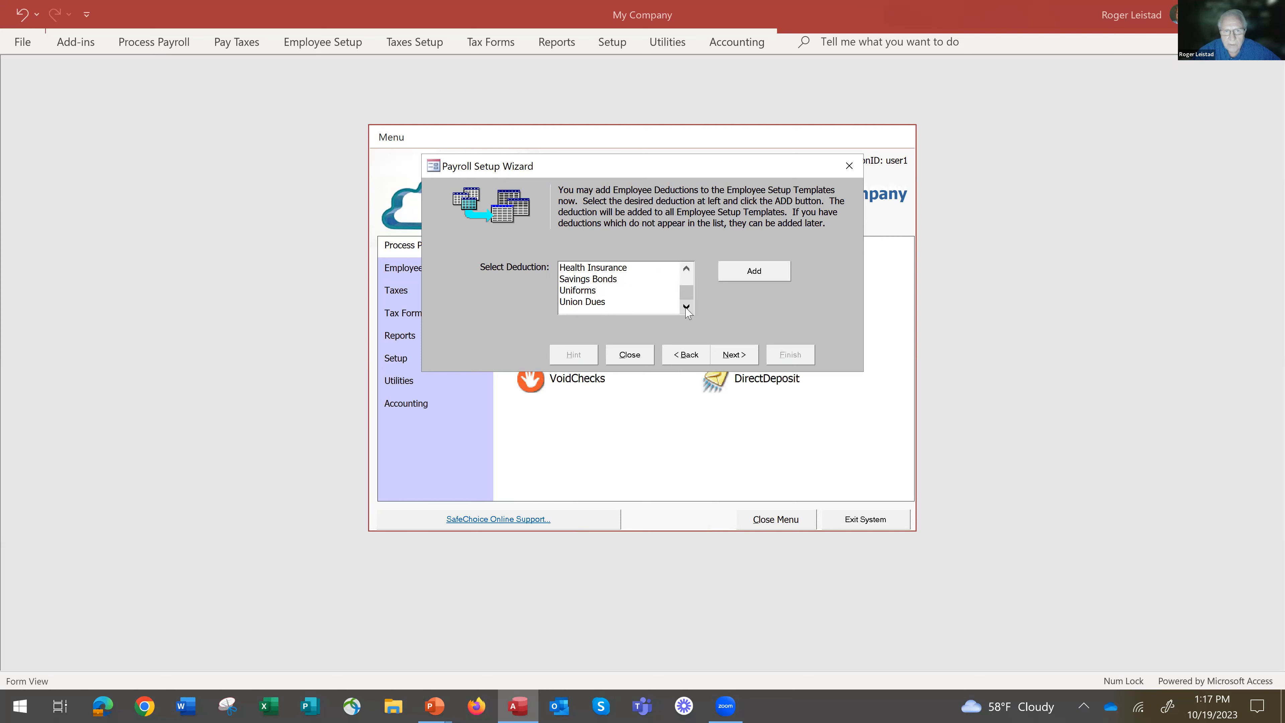
click(686, 268)
click(686, 268)
click(686, 268)
click(686, 268)
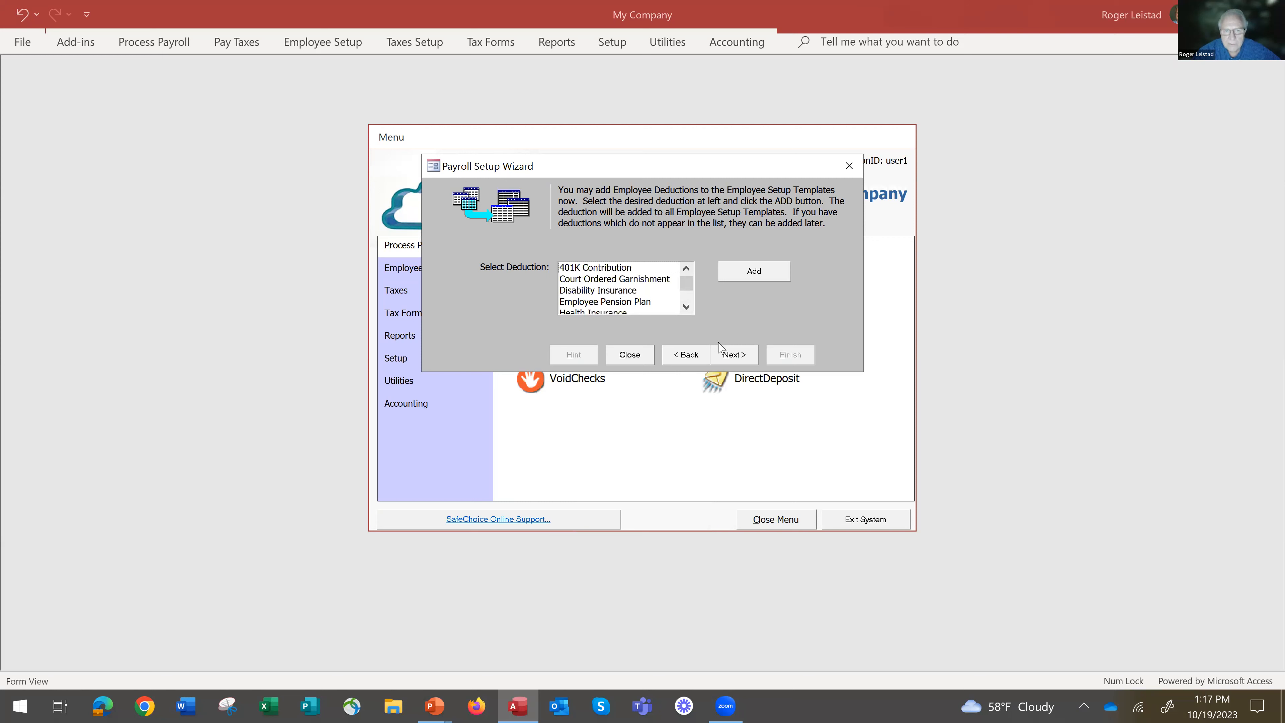
click(731, 356)
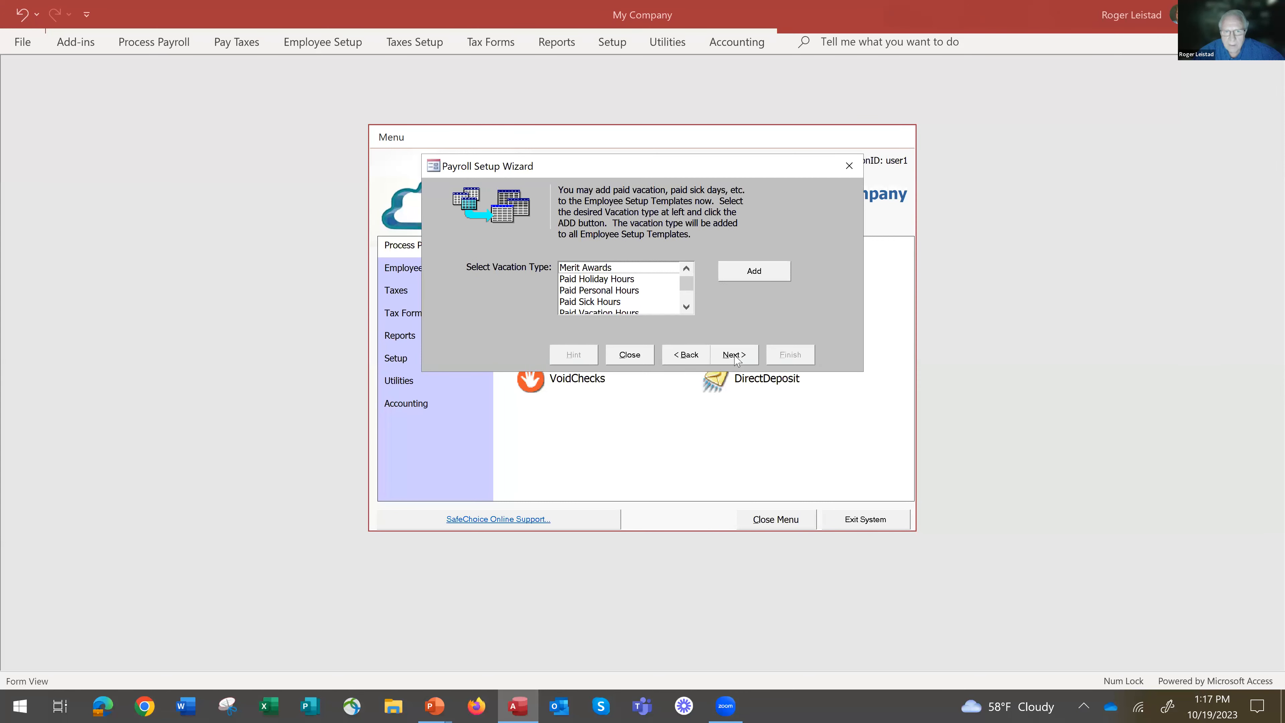
Select the Paid Vacation Hours type and continue to the ledger account assignments without adding it to the templates.
click(686, 307)
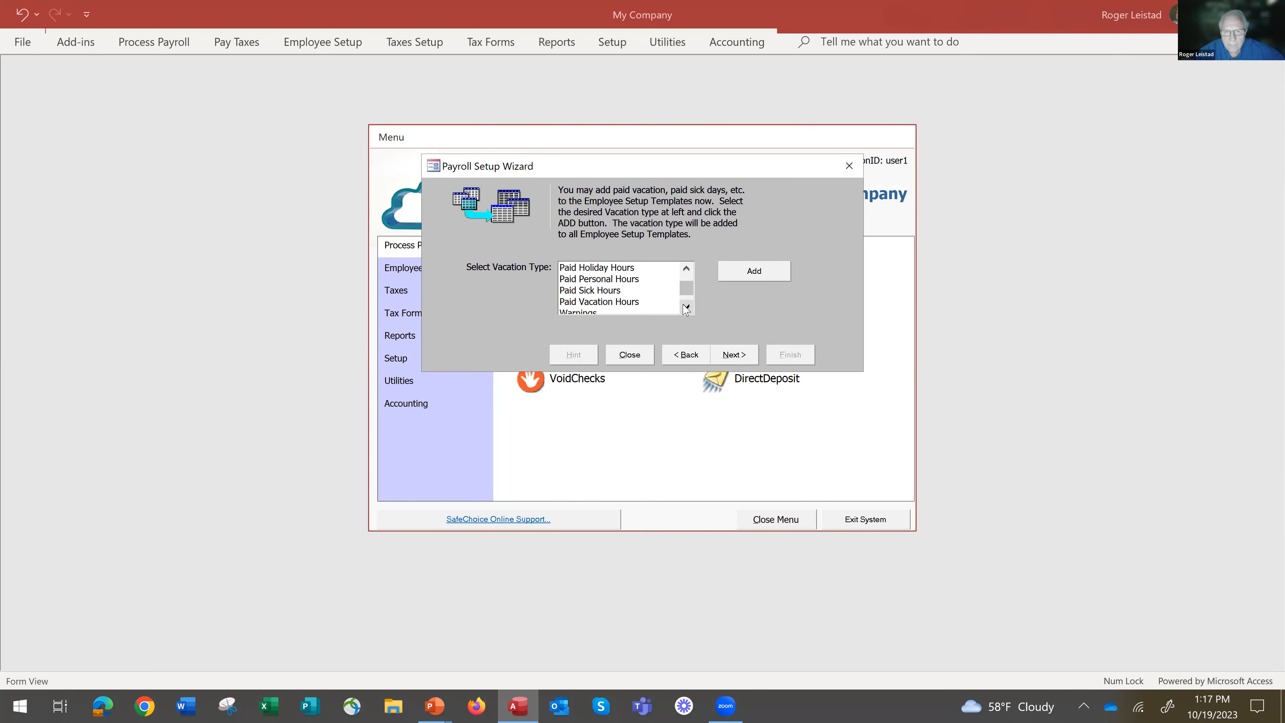
click(599, 303)
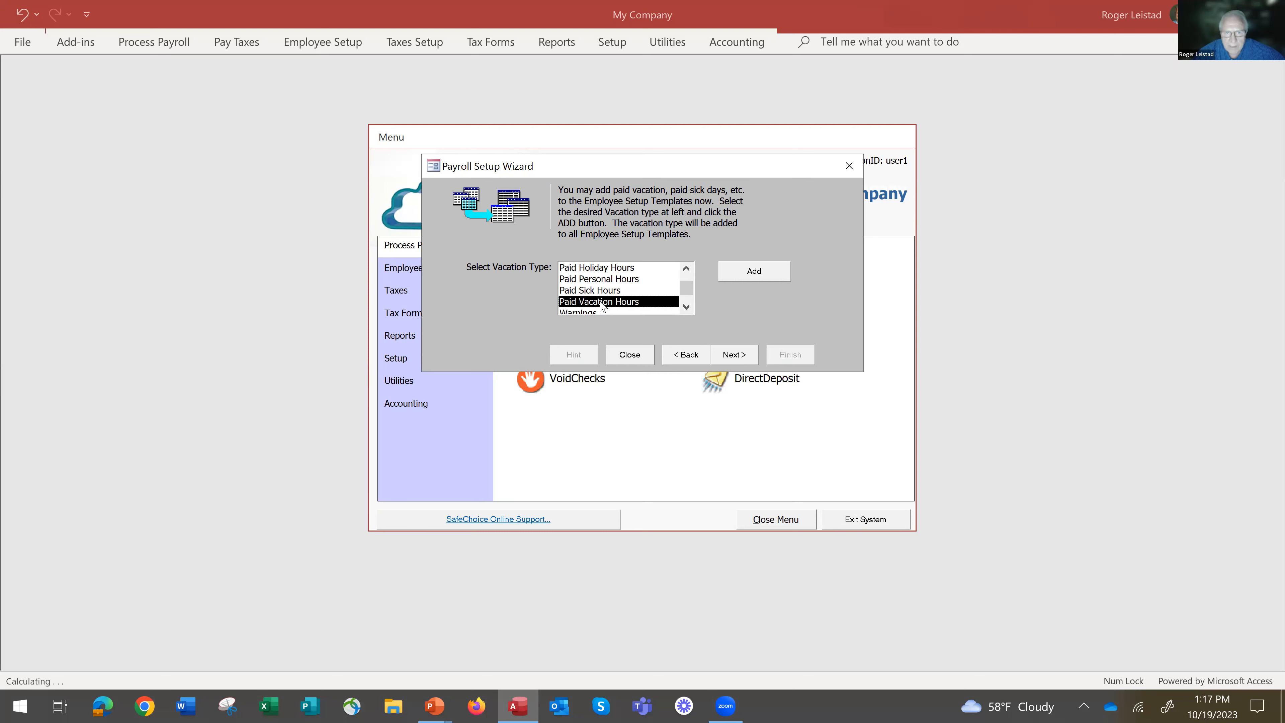
click(732, 355)
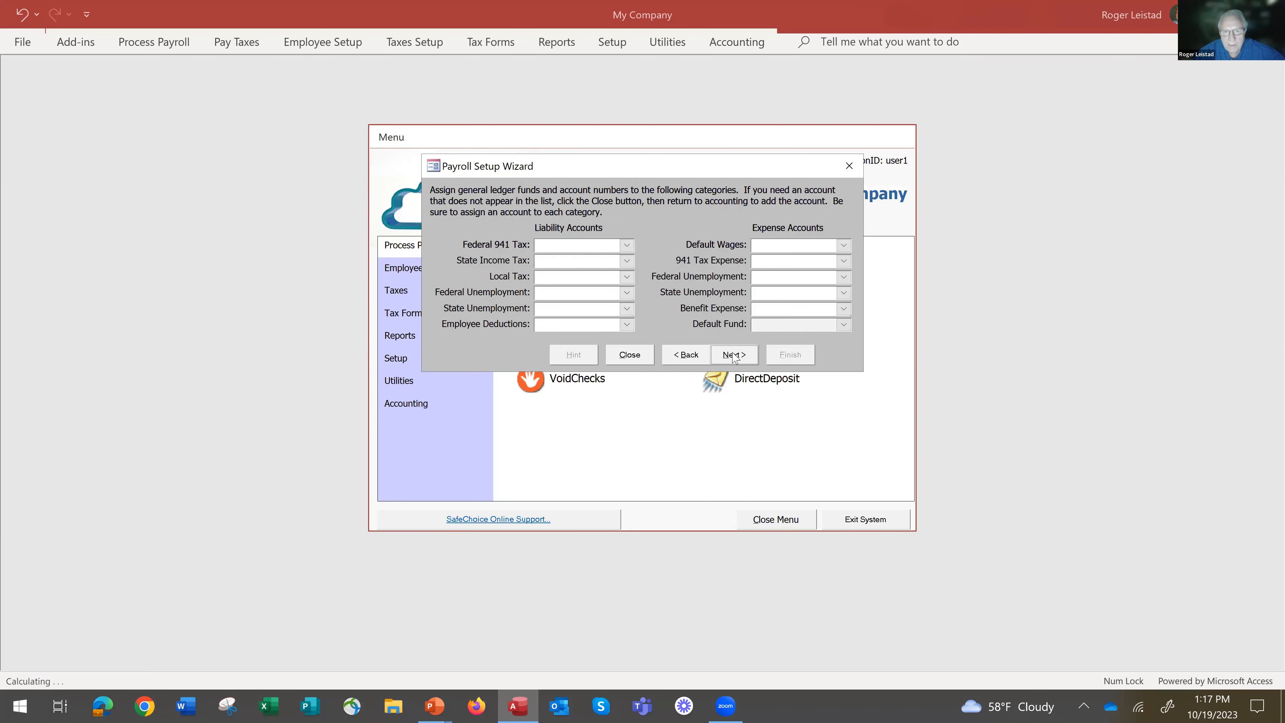
Assign liability account 23000-000 to Federal 941 Tax and 23120-000 to State Income Tax.
click(627, 246)
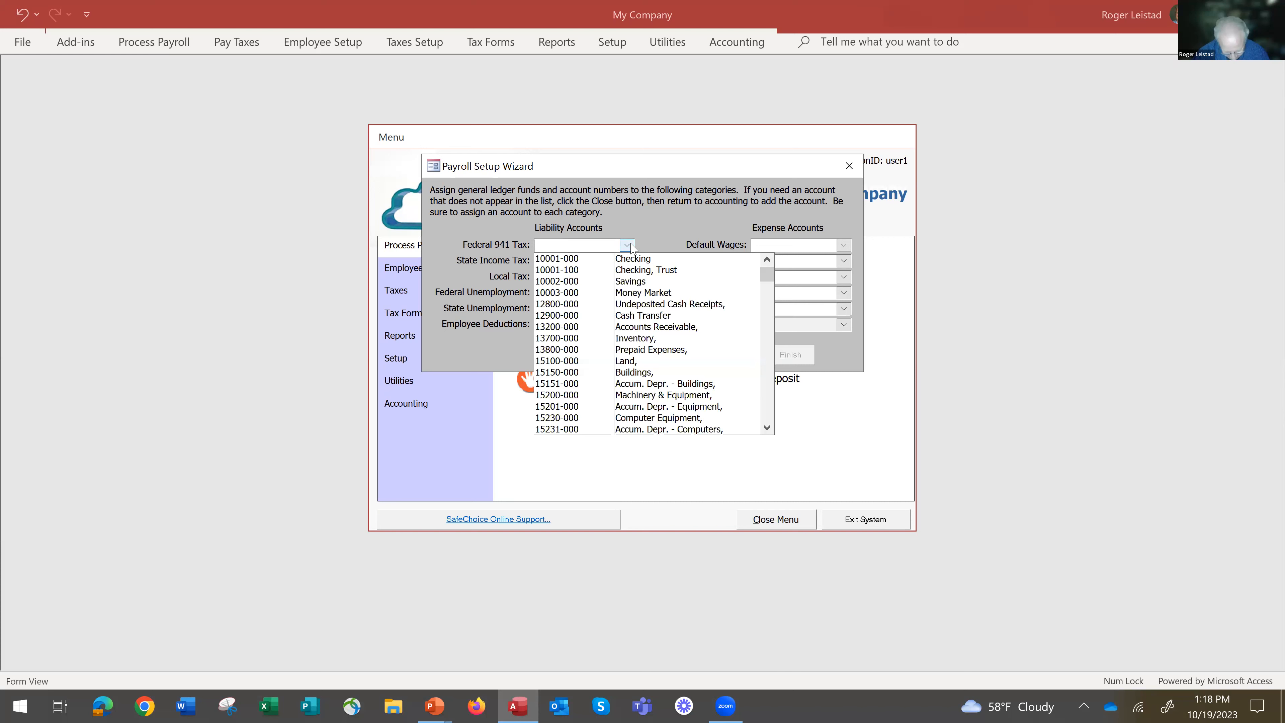
text(21000-000)
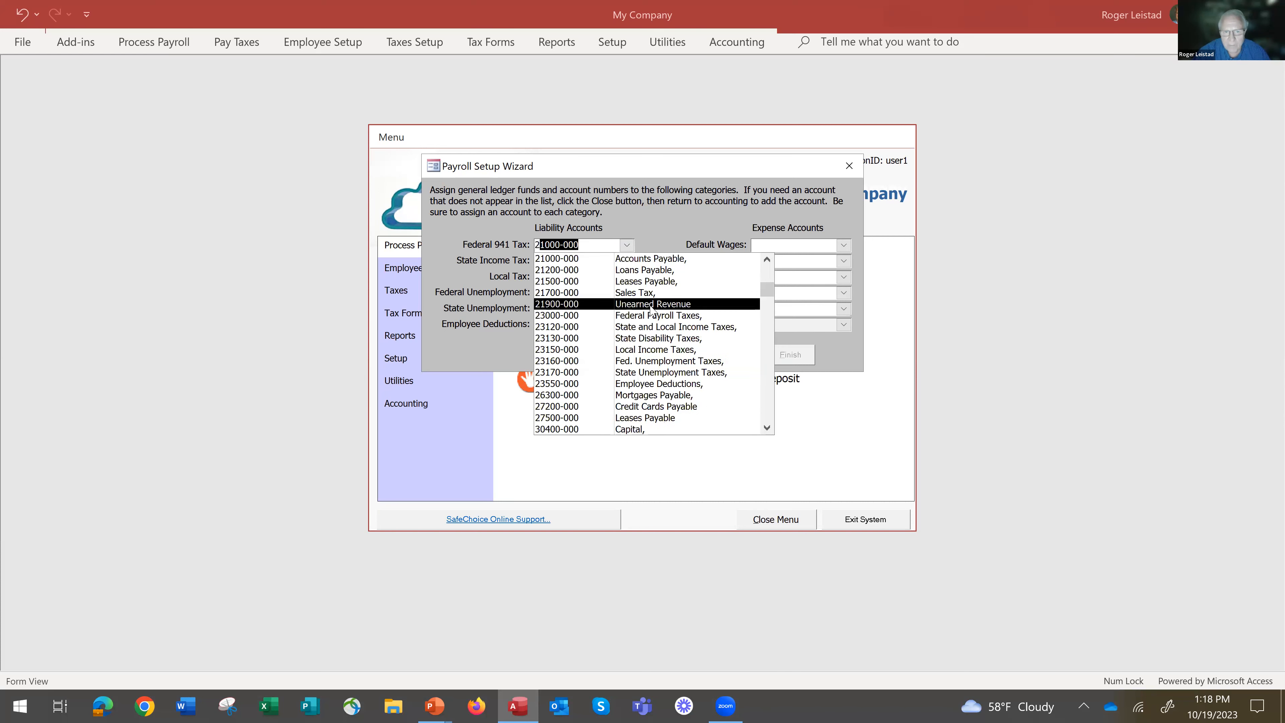
click(664, 316)
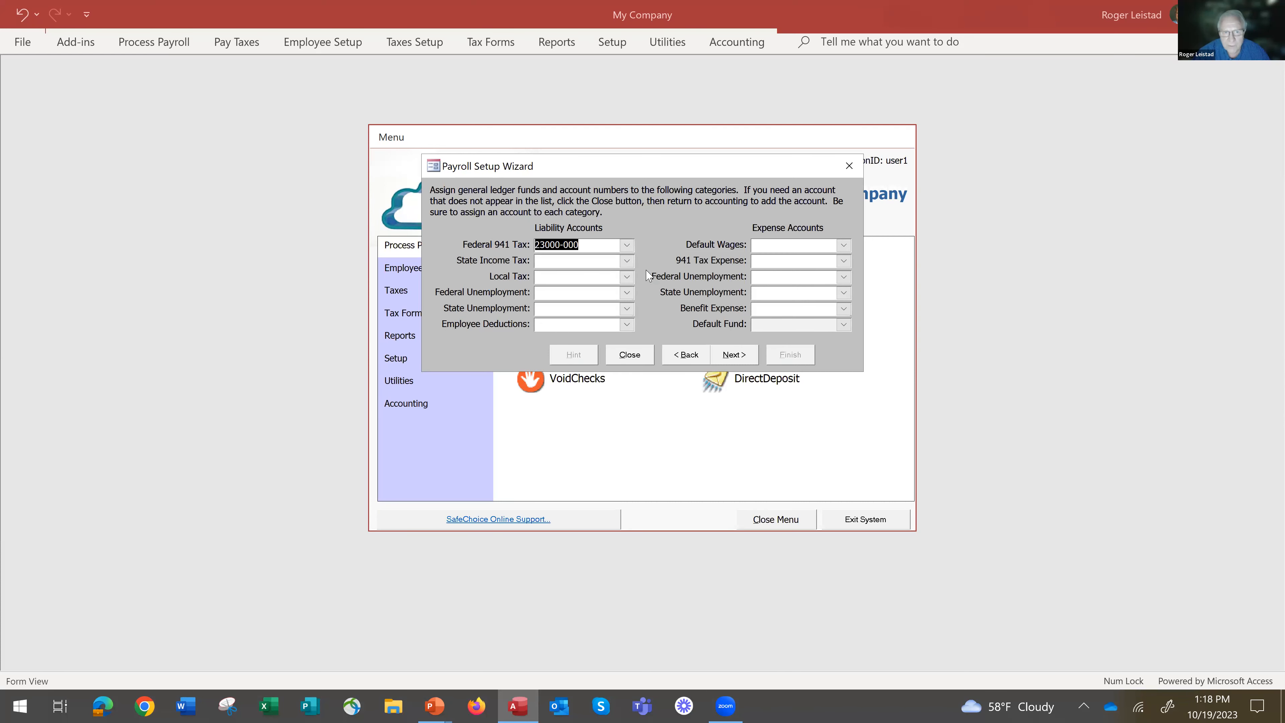
click(627, 261)
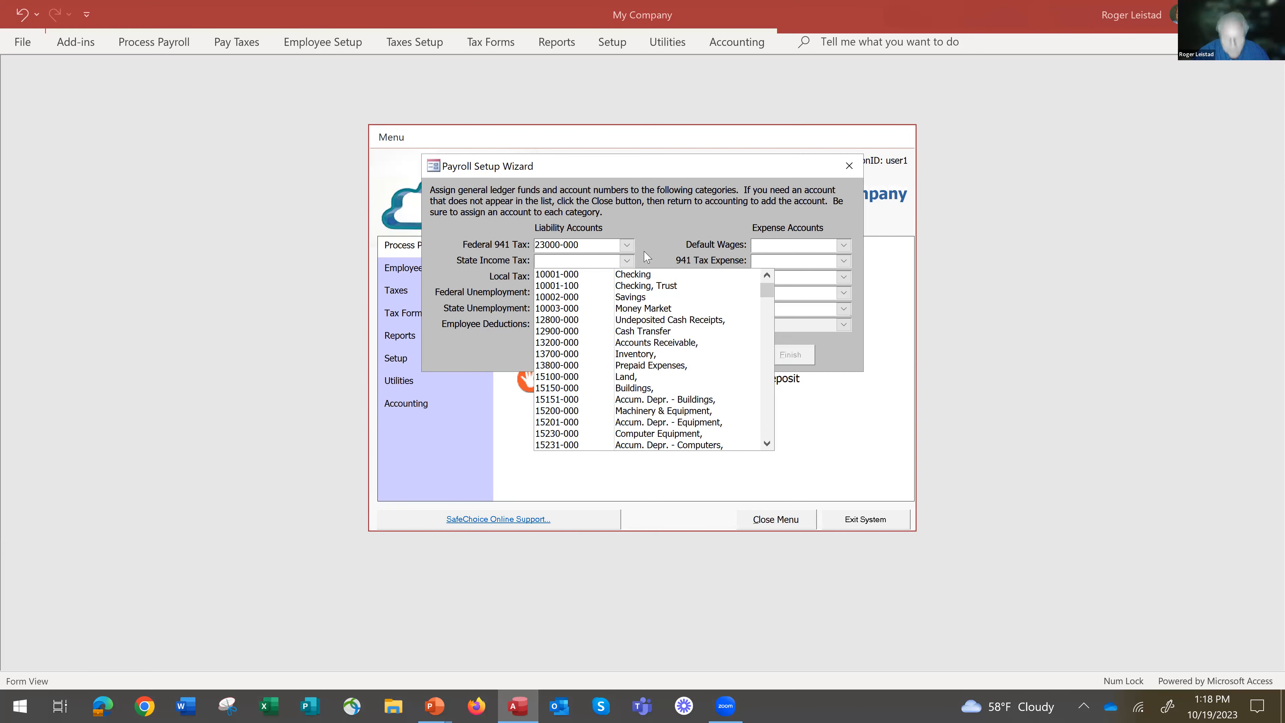
text(21000-000)
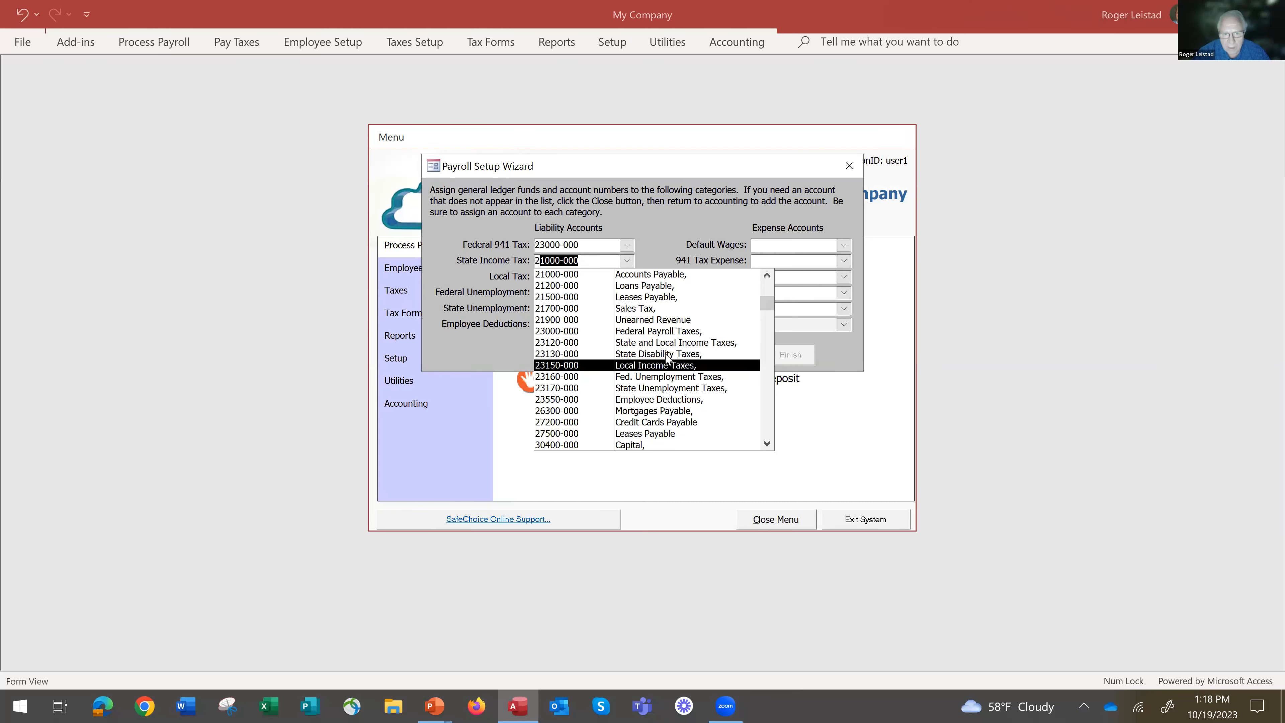
click(669, 346)
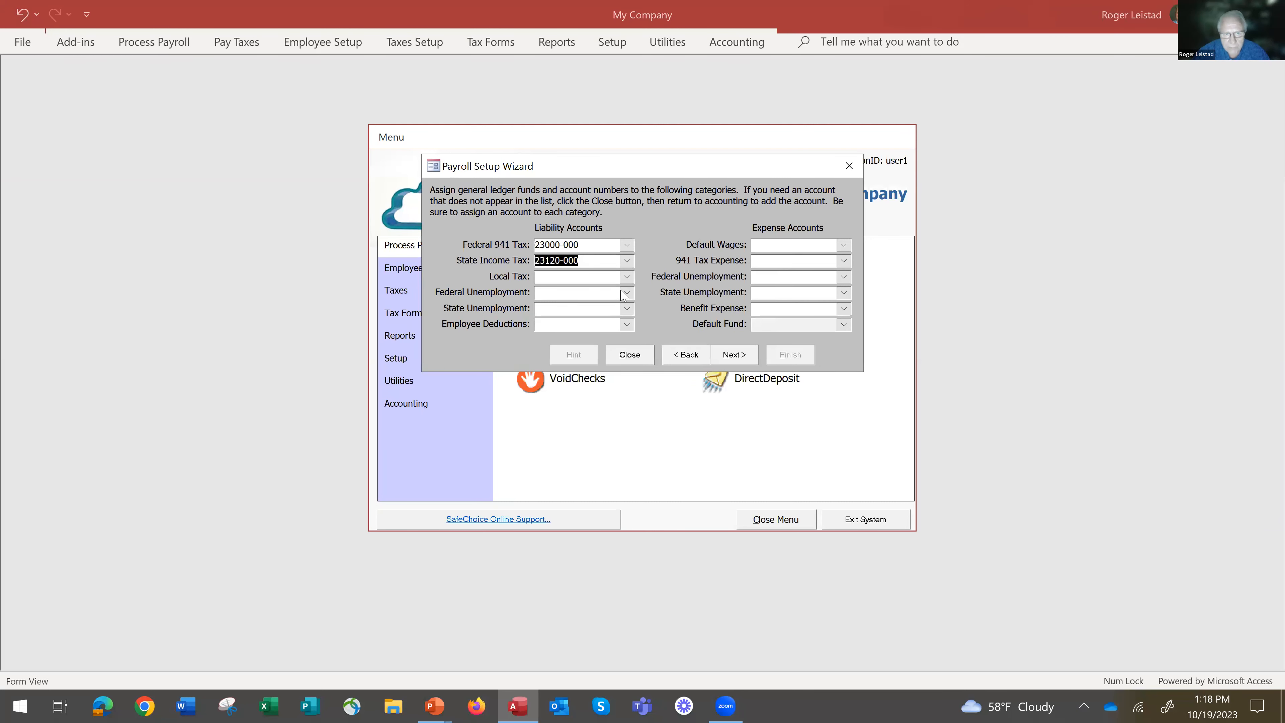
Assign liability account 23150-000 to Local Tax and 23160-000 to Federal Unemployment.
click(627, 277)
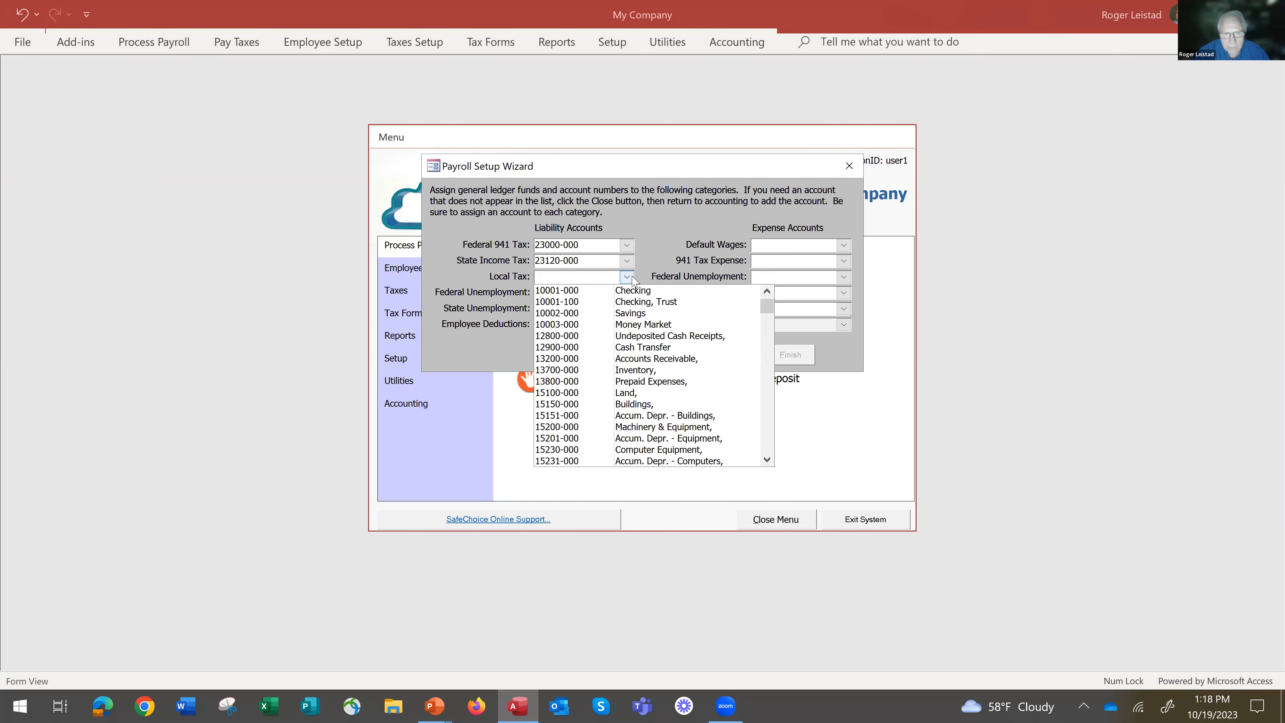
text(21000-000)
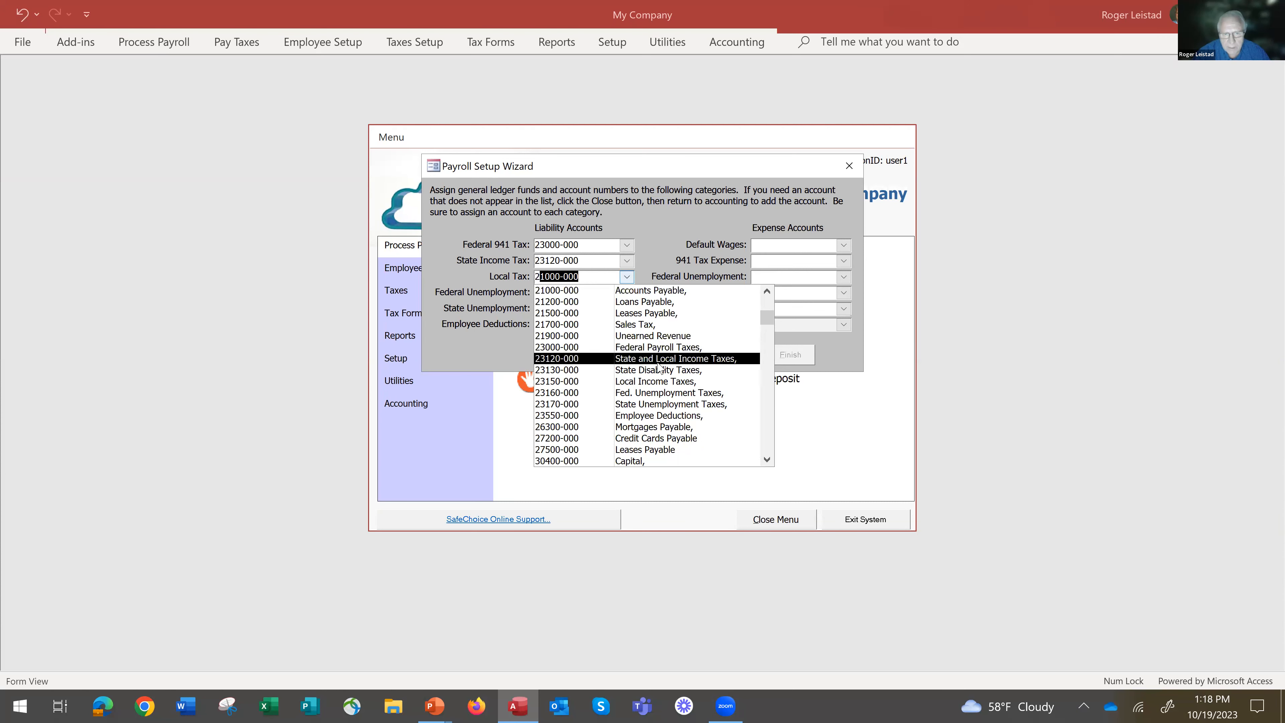
click(660, 383)
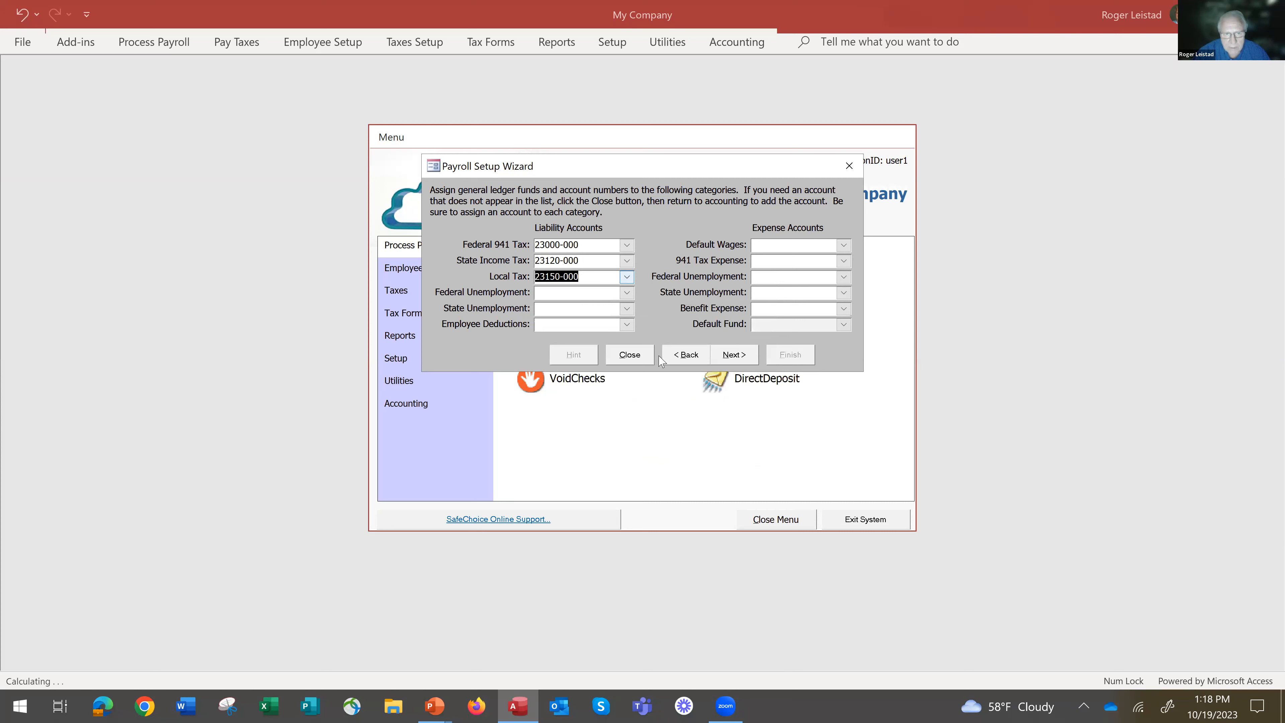
click(627, 292)
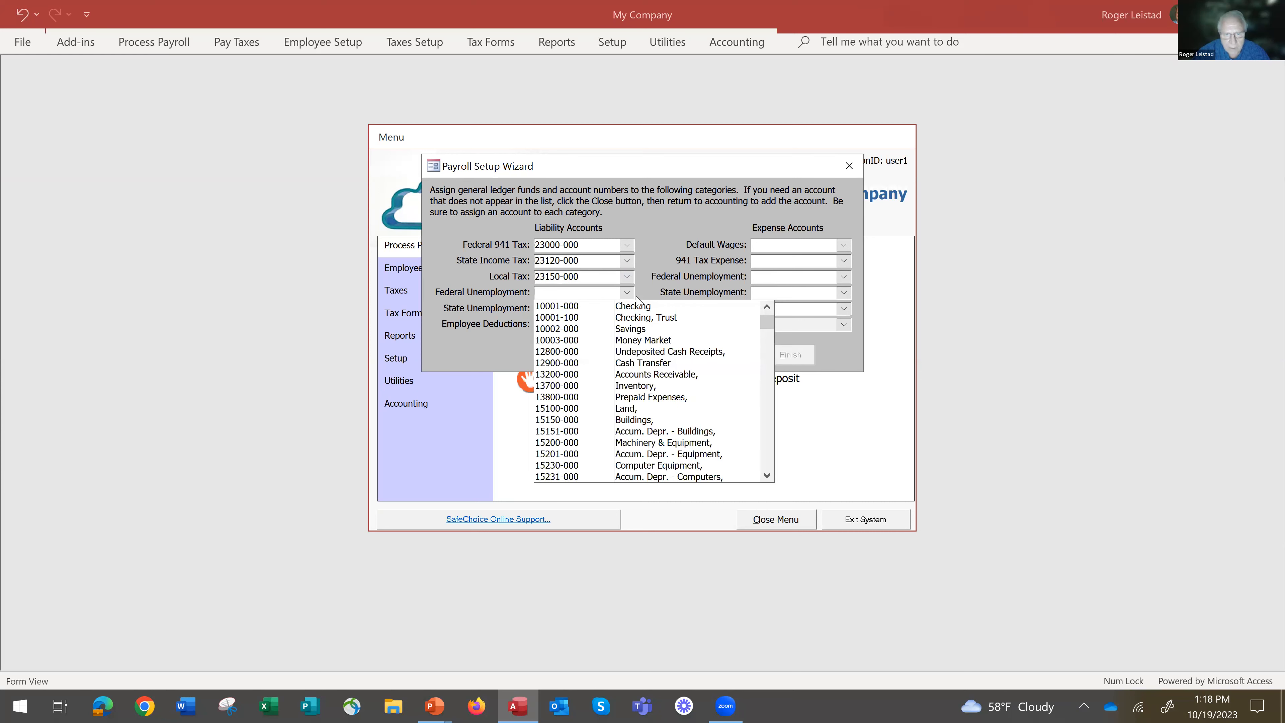
text(21000-000)
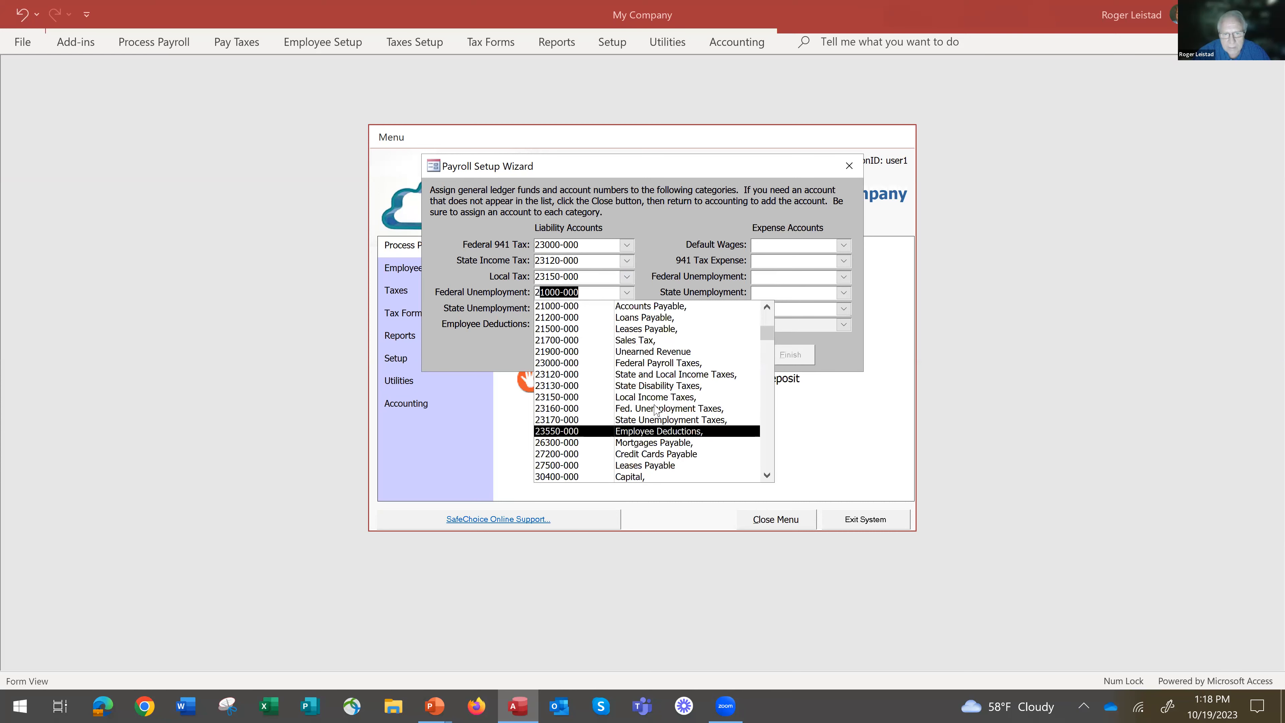
click(656, 409)
key(Tab)
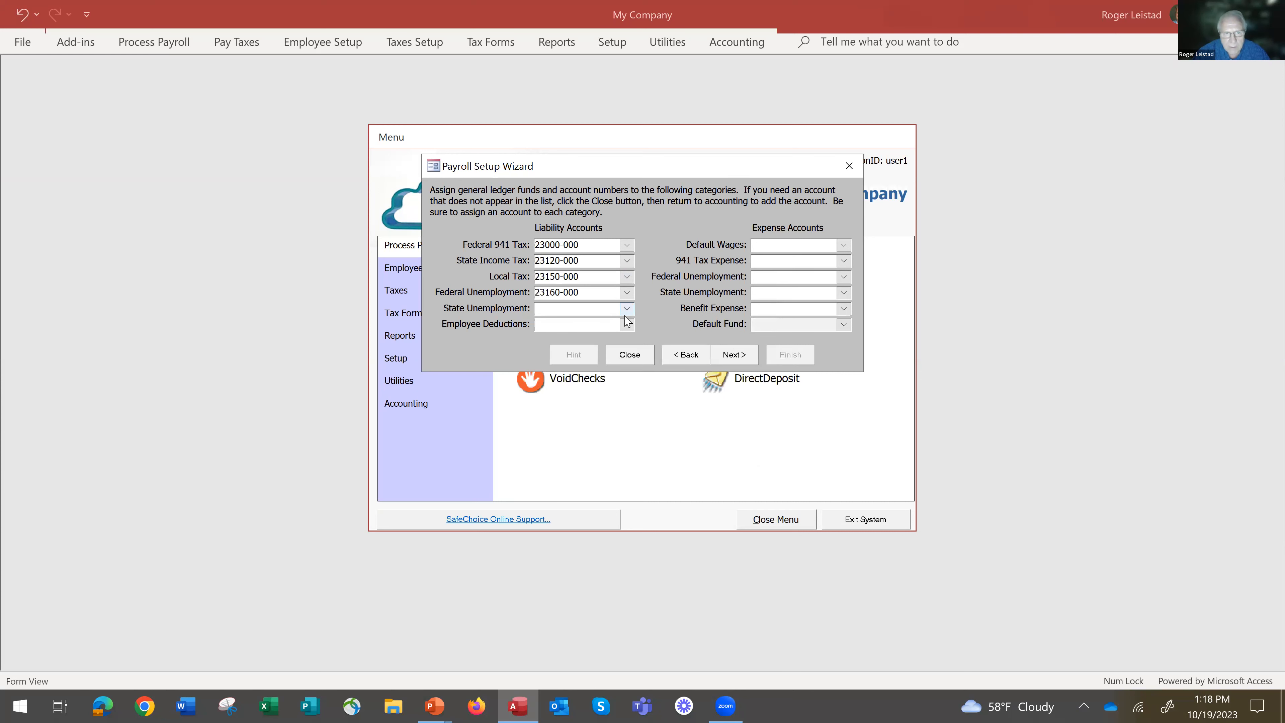
Assign liability account 23170-000, State Unemployment Taxes, to State Unemployment.
click(627, 309)
text(23170-000)
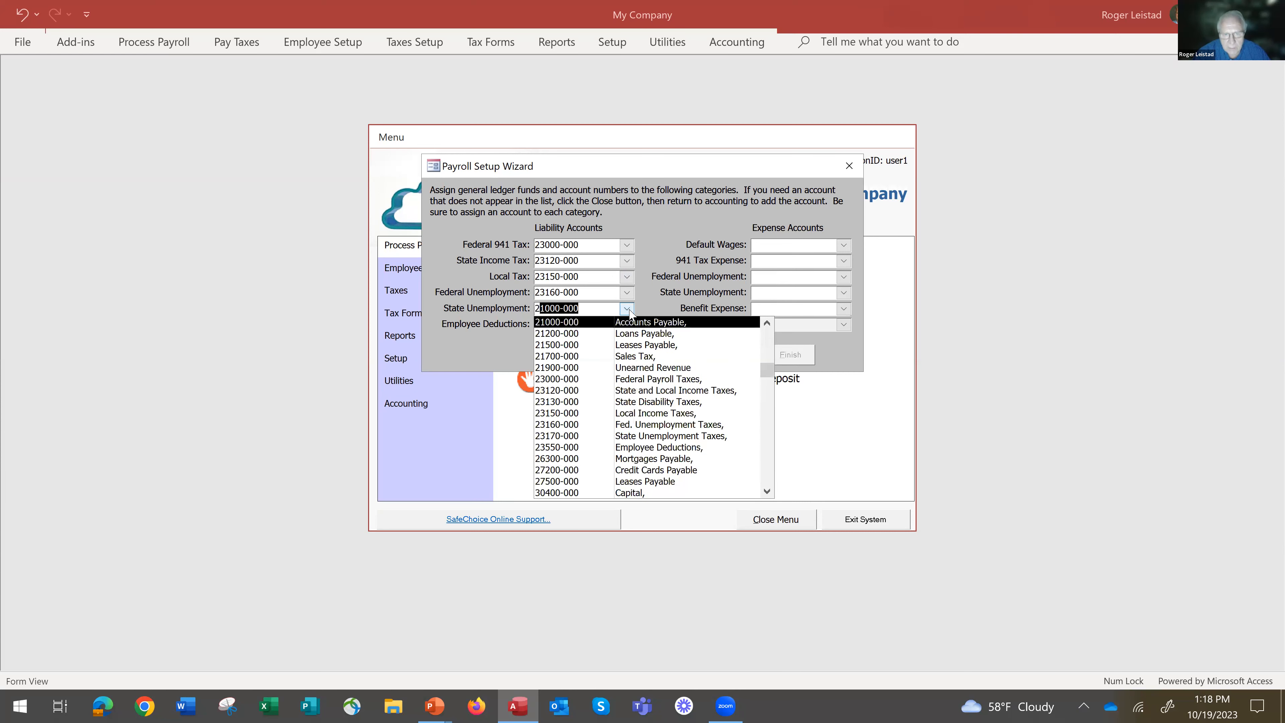
click(703, 439)
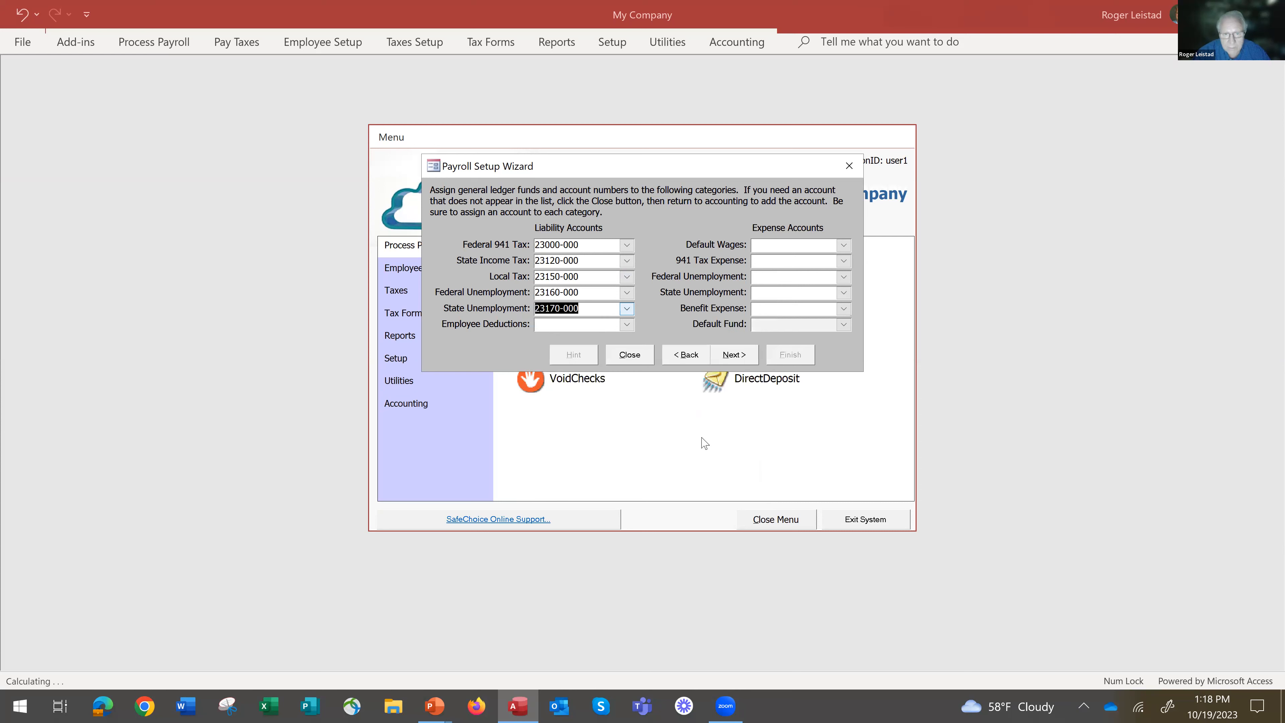
Assign liability account 23550-000, Employee Deductions, to the Employee Deductions category.
click(627, 325)
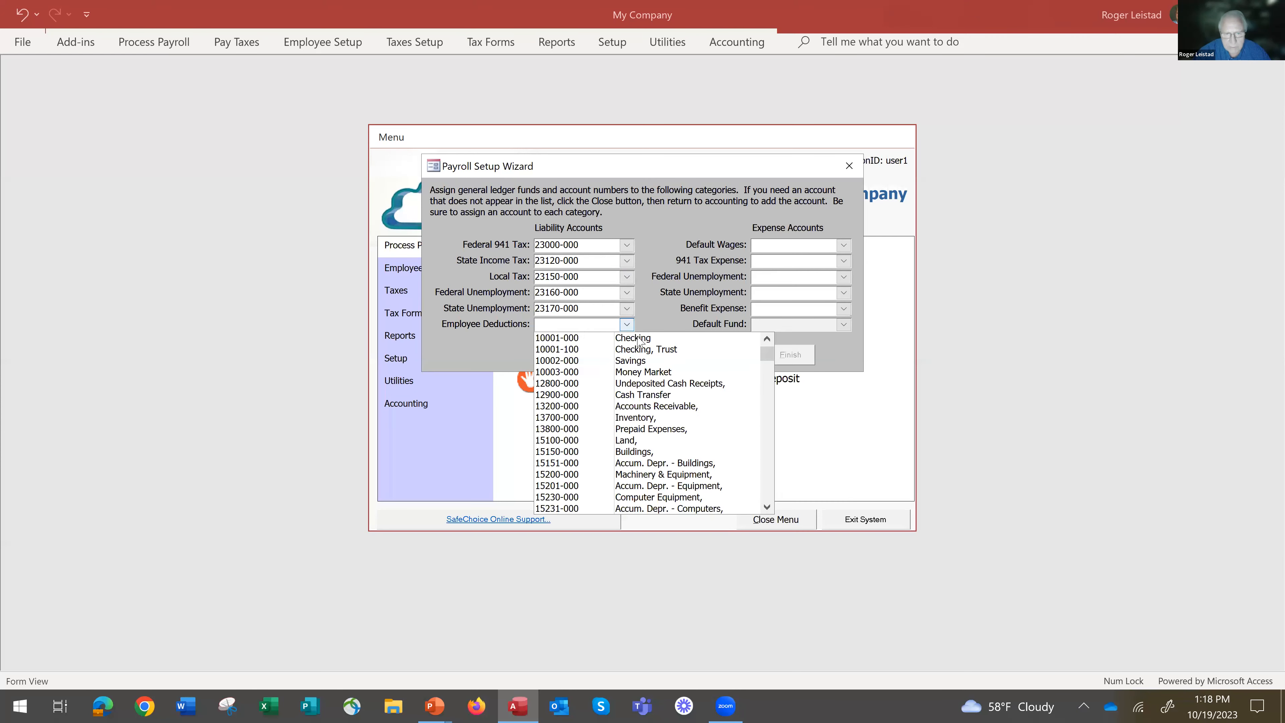
text(21000-000)
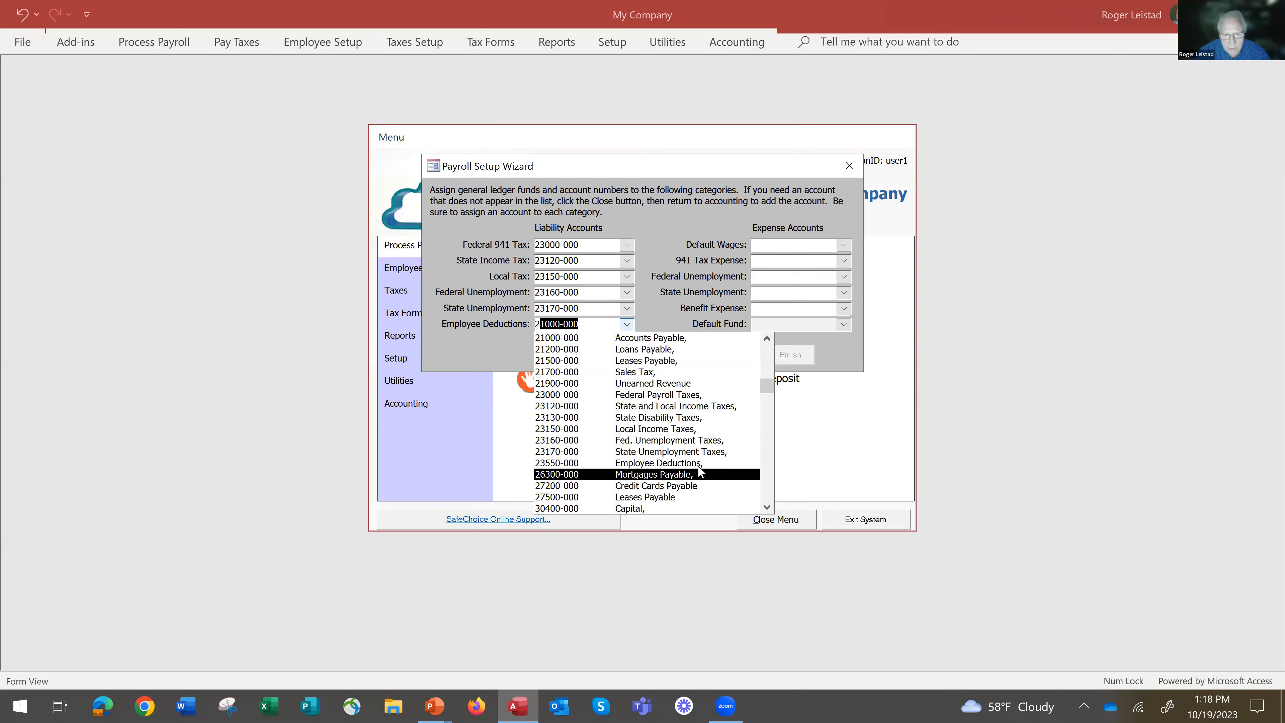
click(701, 463)
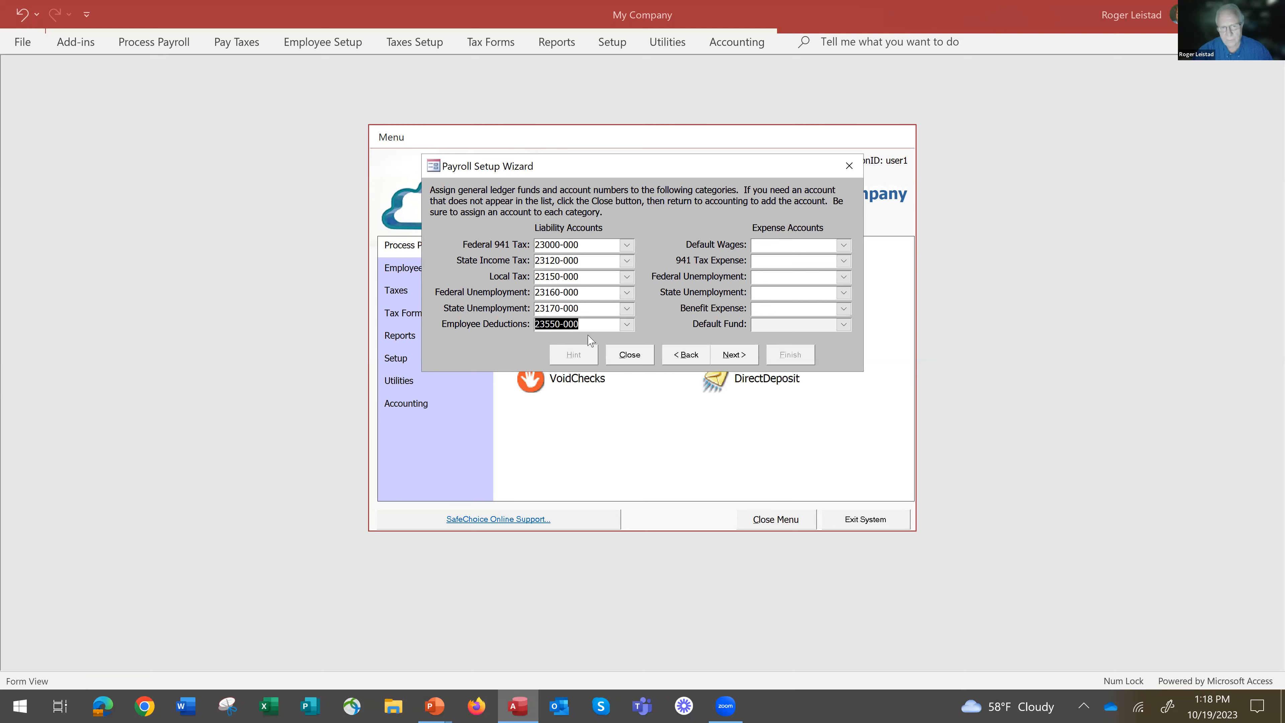
Assign expense account 66000-000, Salaries, to Default Wages.
click(843, 245)
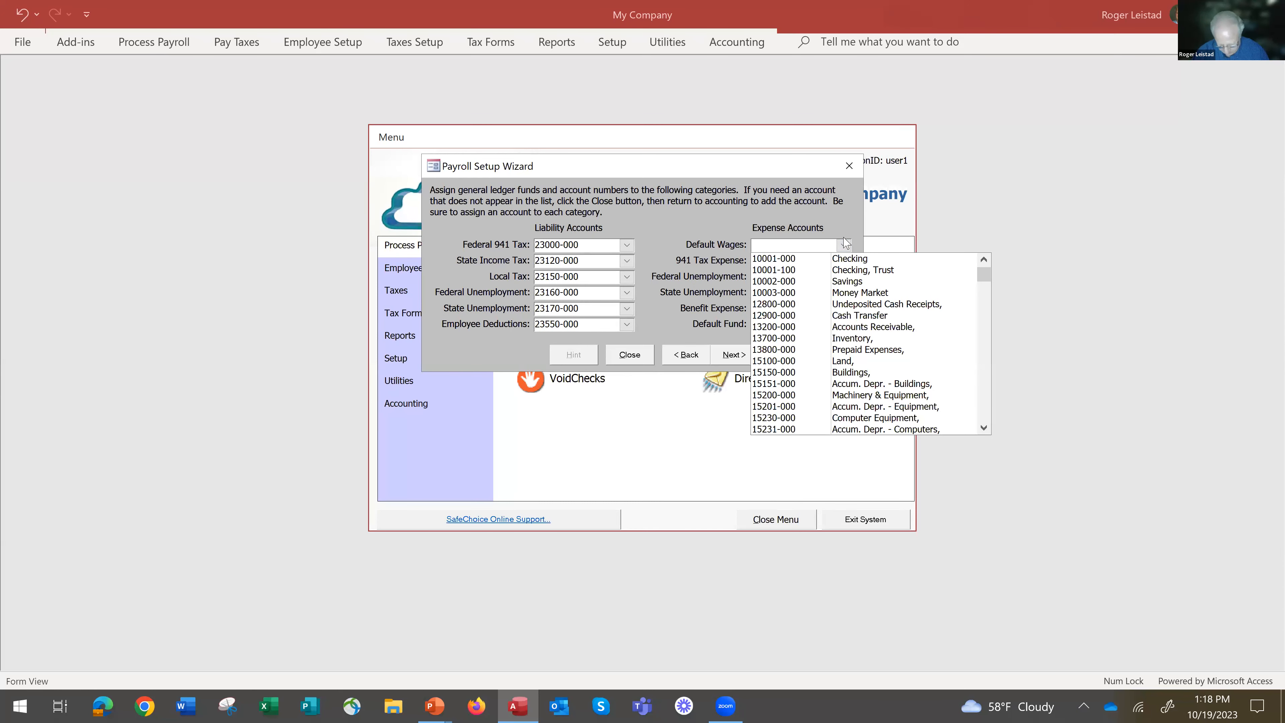
text(60100-000)
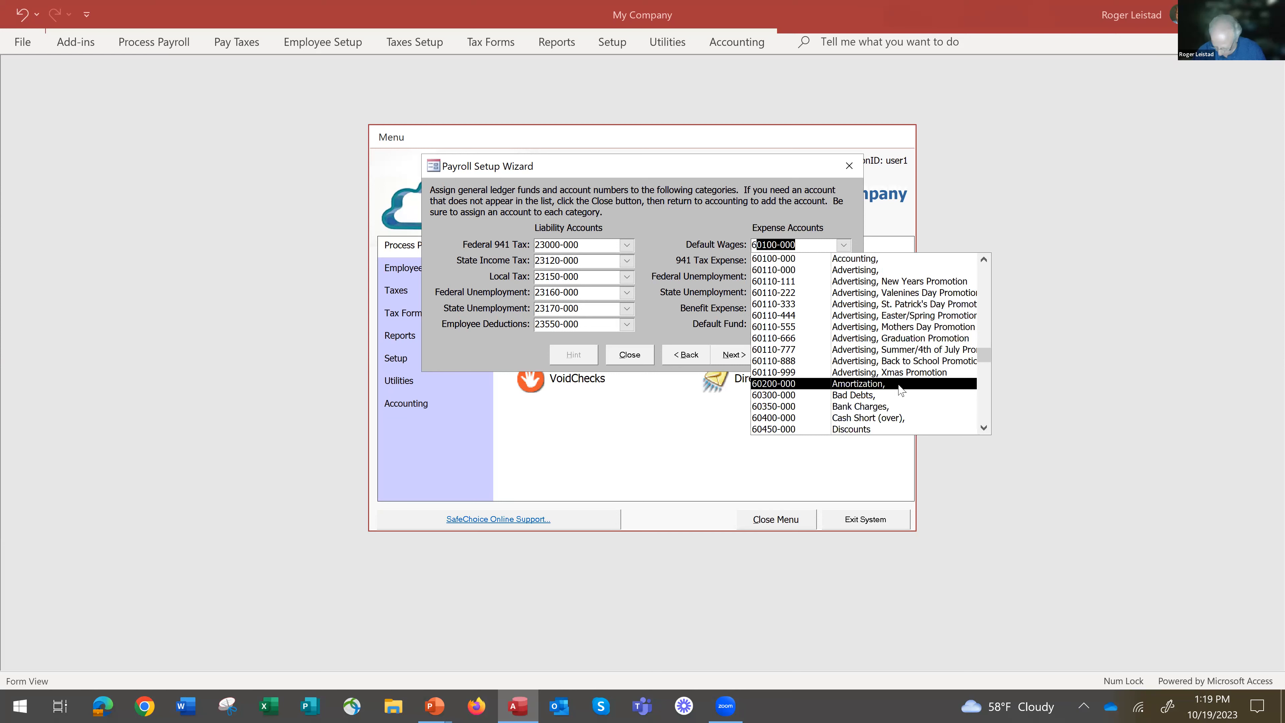
key(Down)
key(Down)
key(Down)
key(Down)
key(Down)
key(Down)
key(Down)
key(Down)
key(Down)
key(Down)
key(Down)
key(Down)
key(Down)
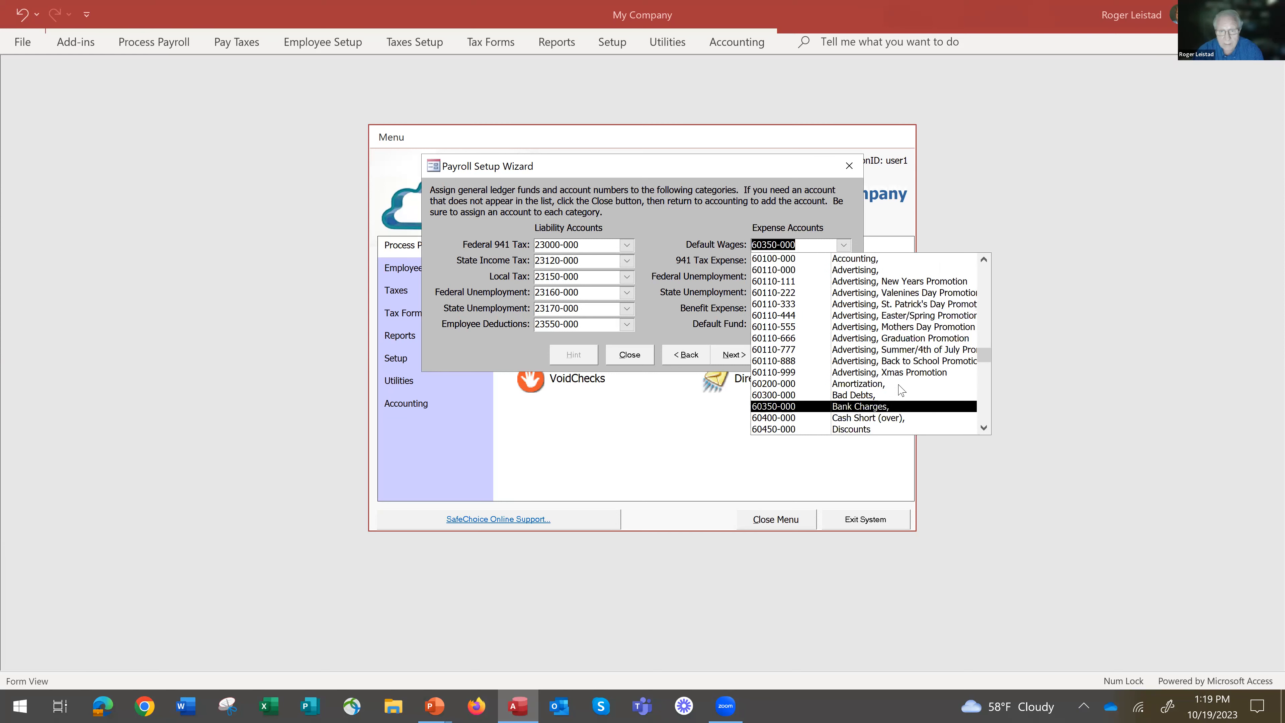
key(Down)
key(Down)
key(Down)
key(Down)
key(Down)
key(Down)
key(Down)
key(Down)
key(Down)
key(Down)
key(Down)
key(Down)
key(Down)
key(Down)
key(Down)
key(Down)
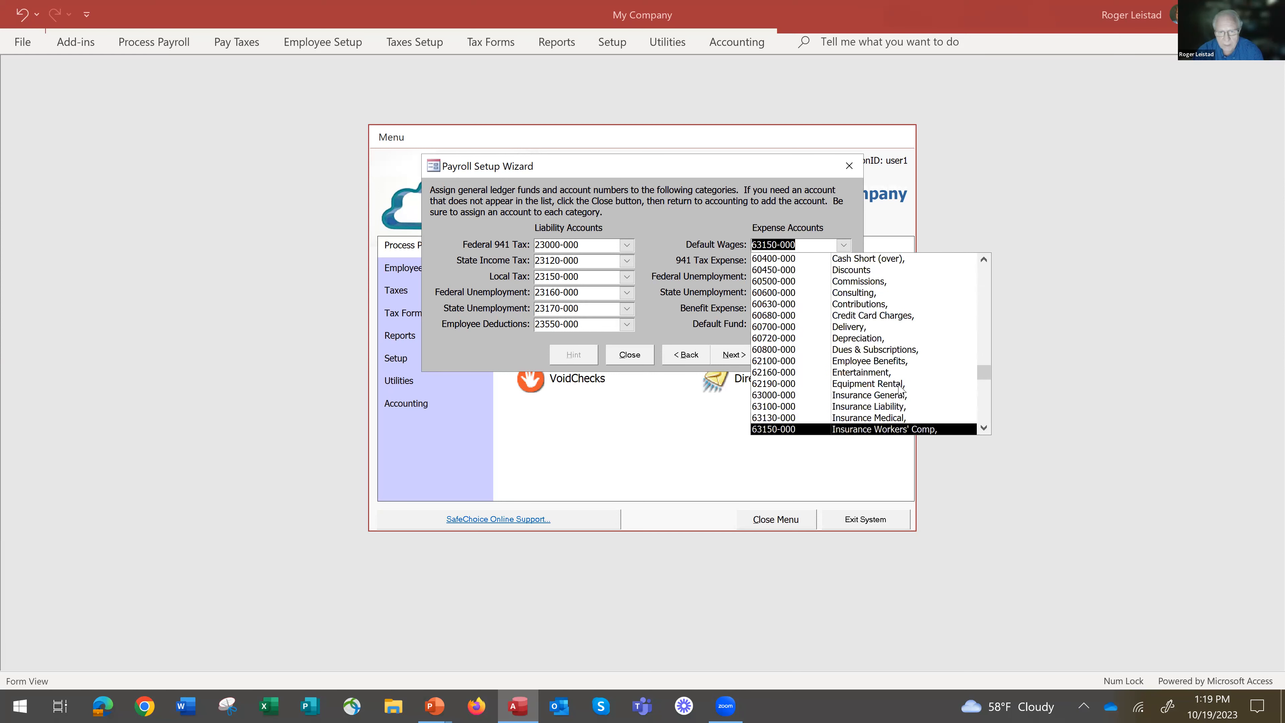
key(Down)
key(Down)
key(Down)
key(Down)
key(Down)
key(Down)
key(Down)
key(Down)
key(Down)
key(Down)
key(Down)
key(Down)
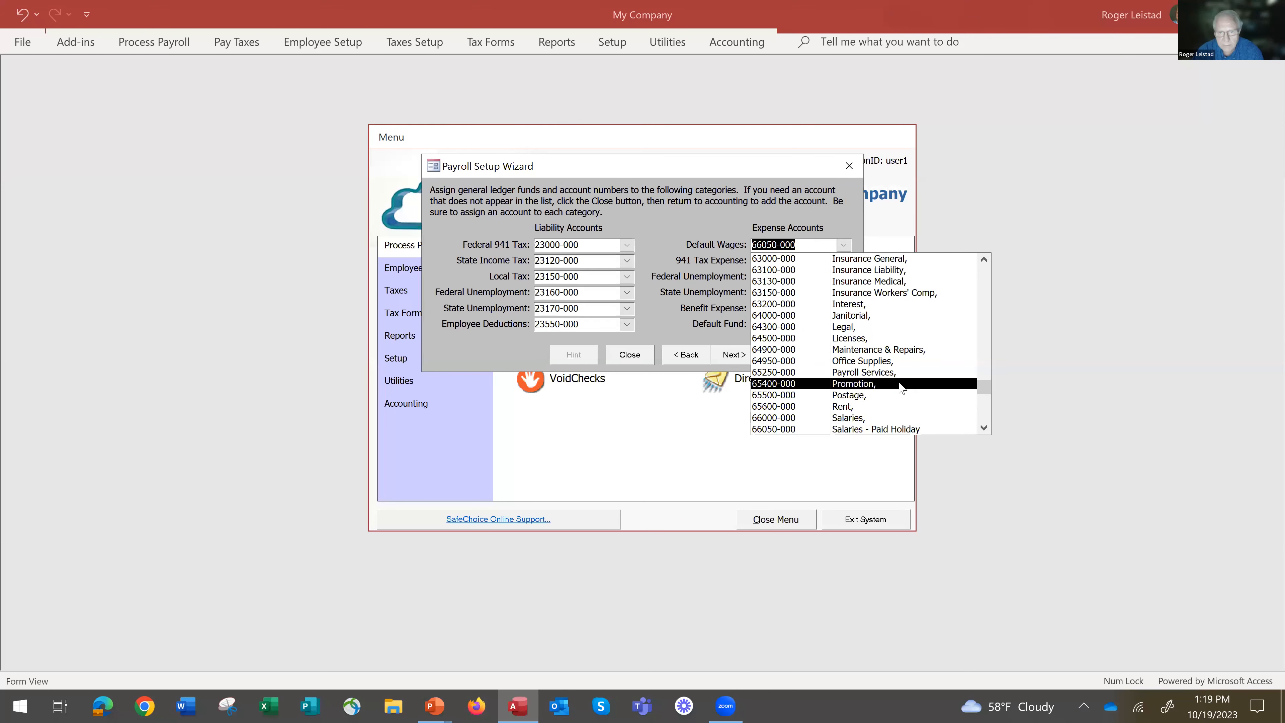
key(Down)
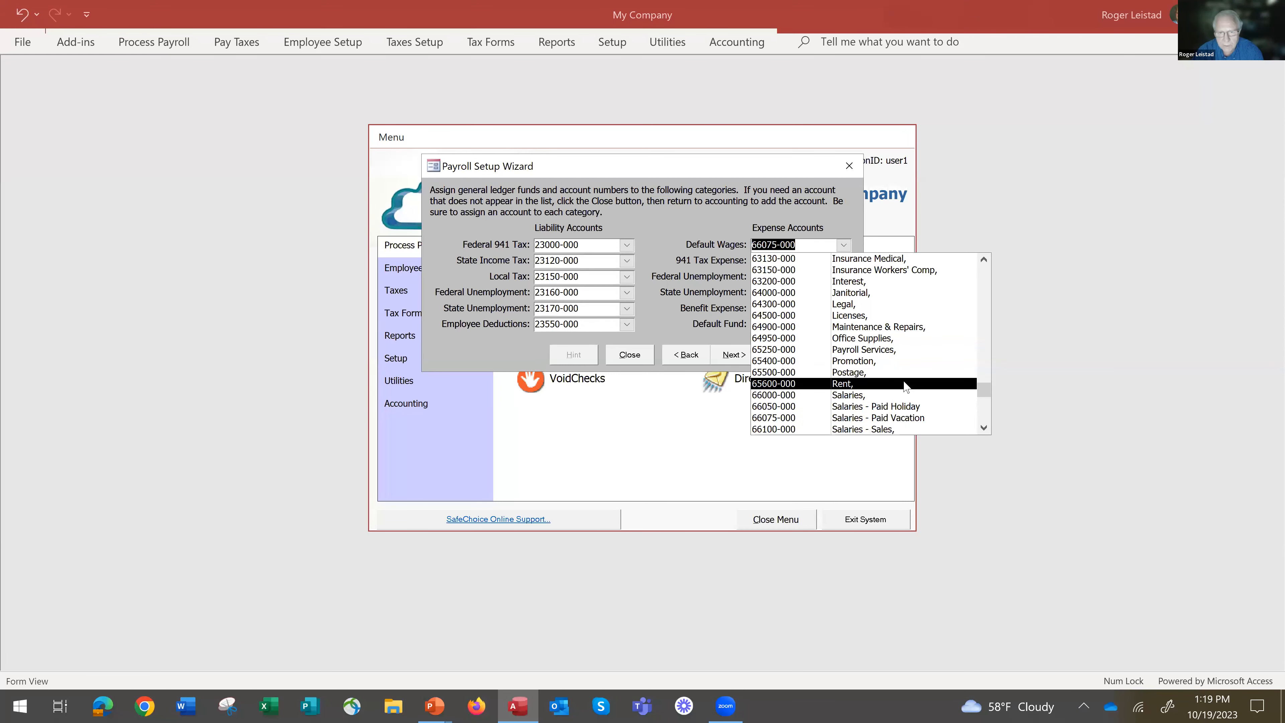
click(858, 396)
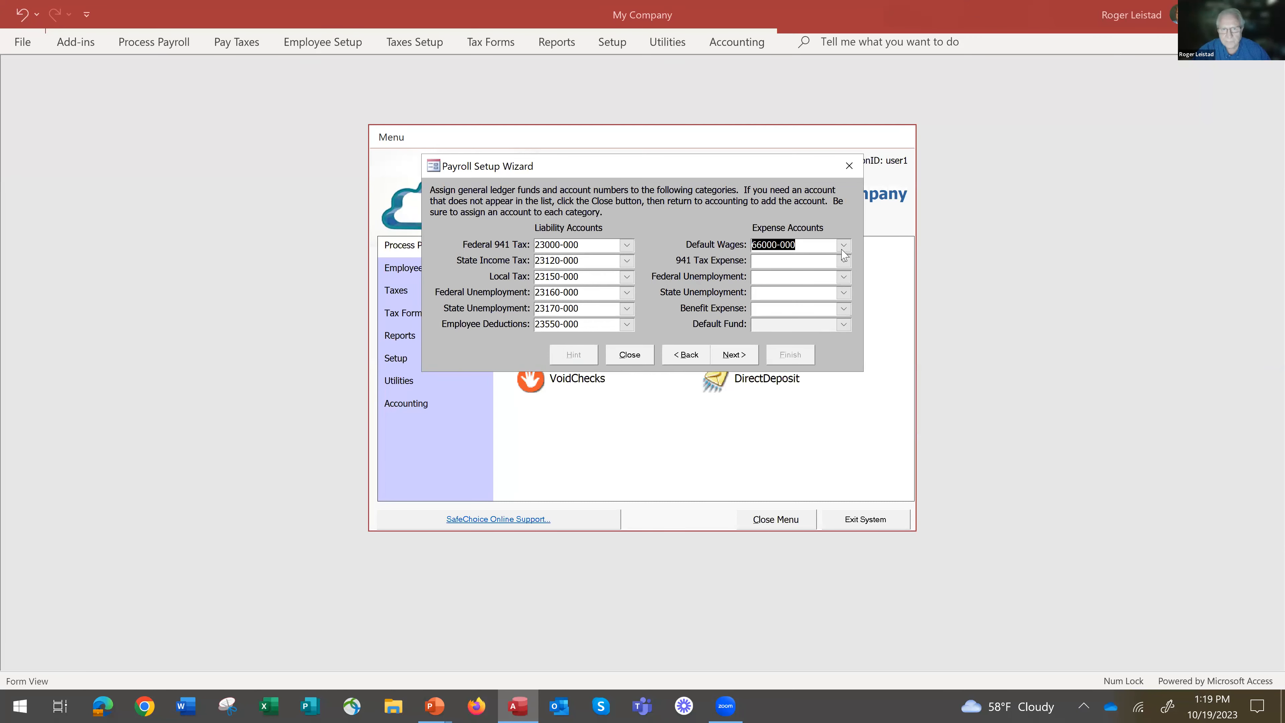
Assign expense account 72251-000, Taxes Payroll Expenses, to 941 Tax Expense.
click(844, 262)
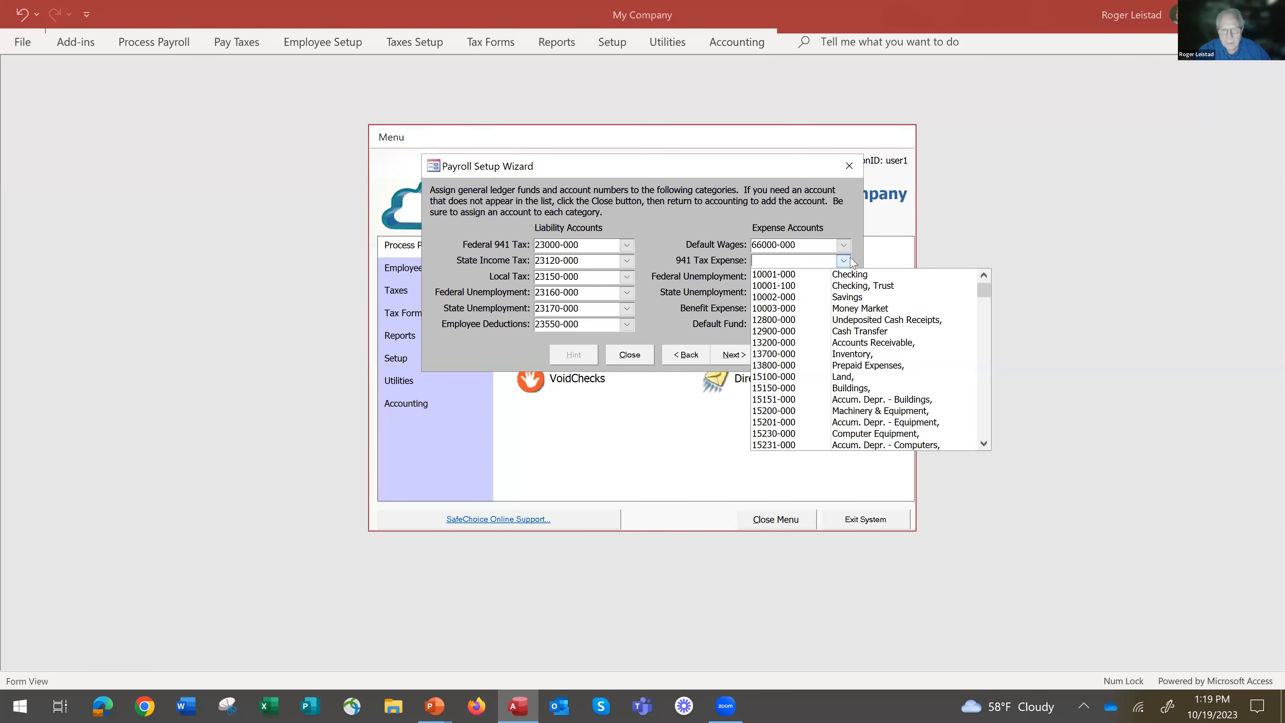
text(72000-000)
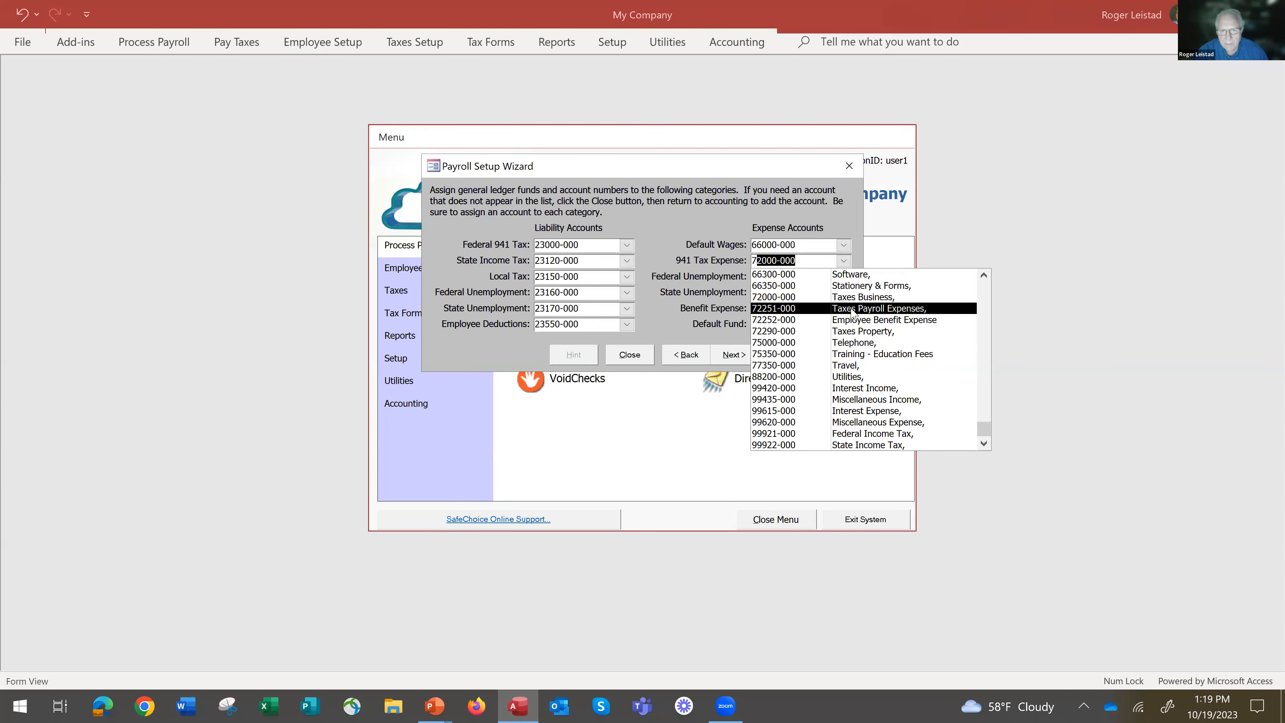
click(853, 309)
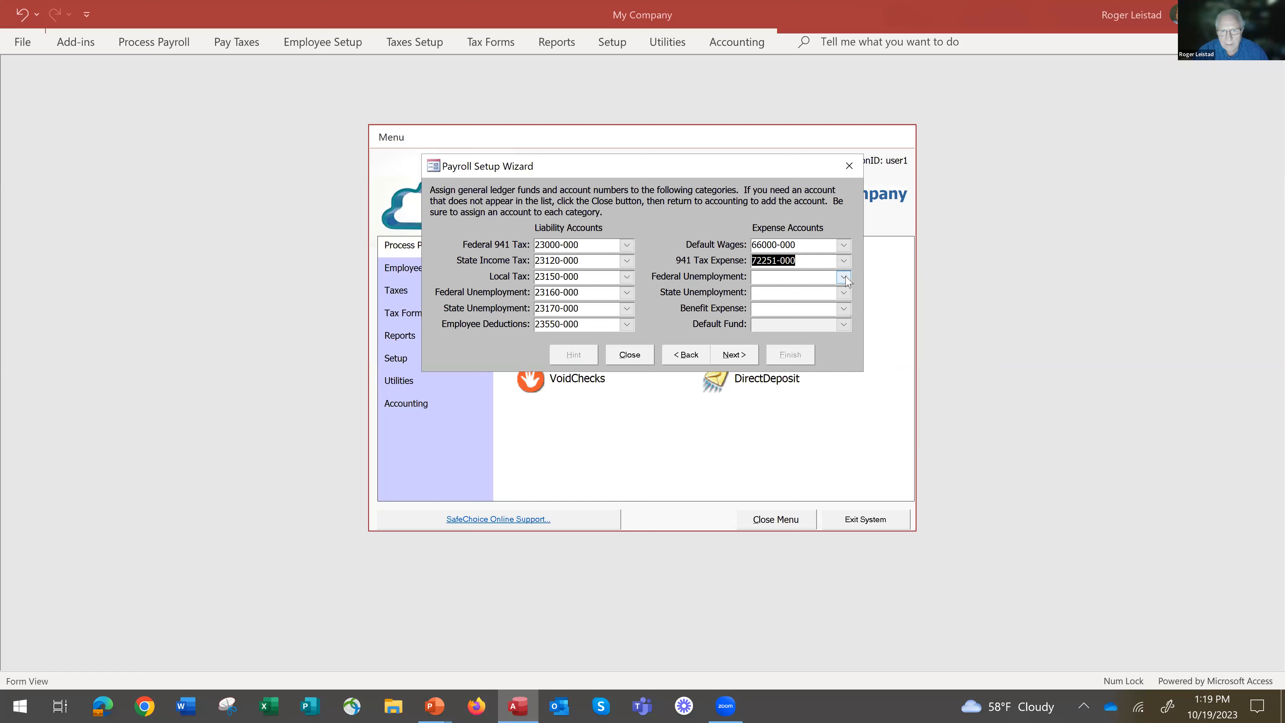
Assign expense account 72251-000, Taxes Payroll Expenses, to Federal Unemployment.
click(846, 277)
text(72000-000)
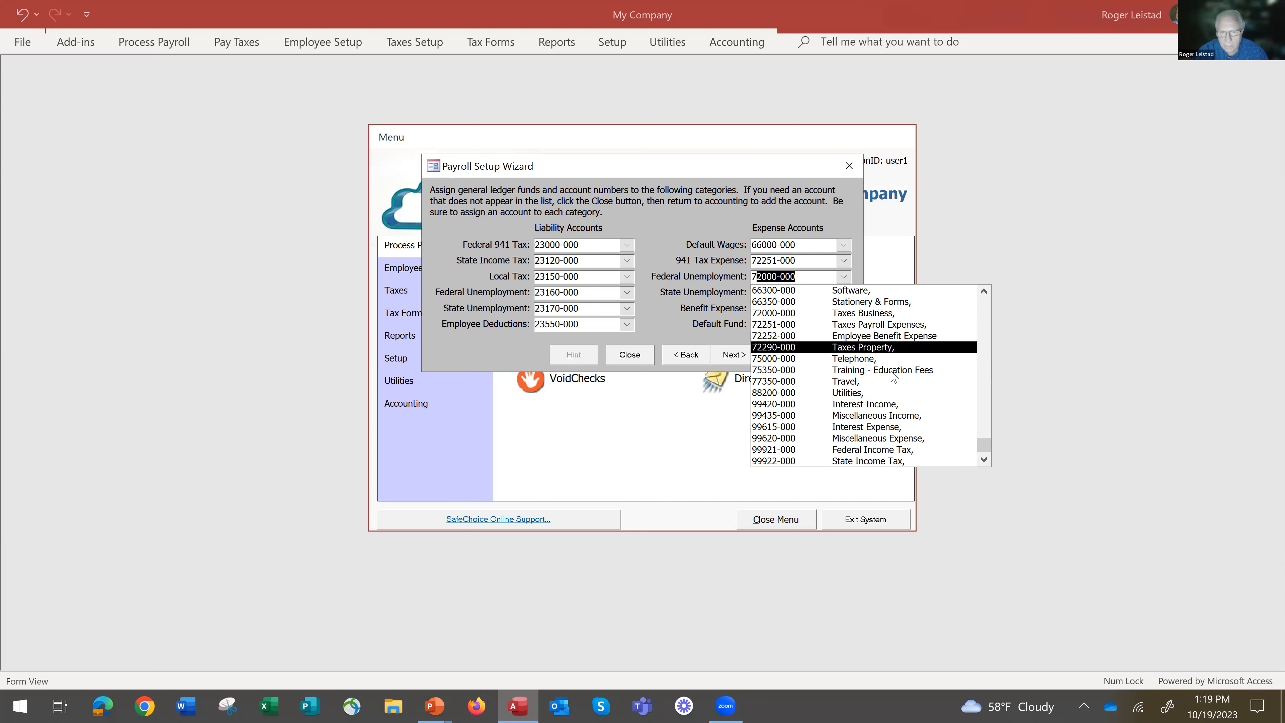
key(Down)
key(Down)
key(Down)
key(Down)
key(Down)
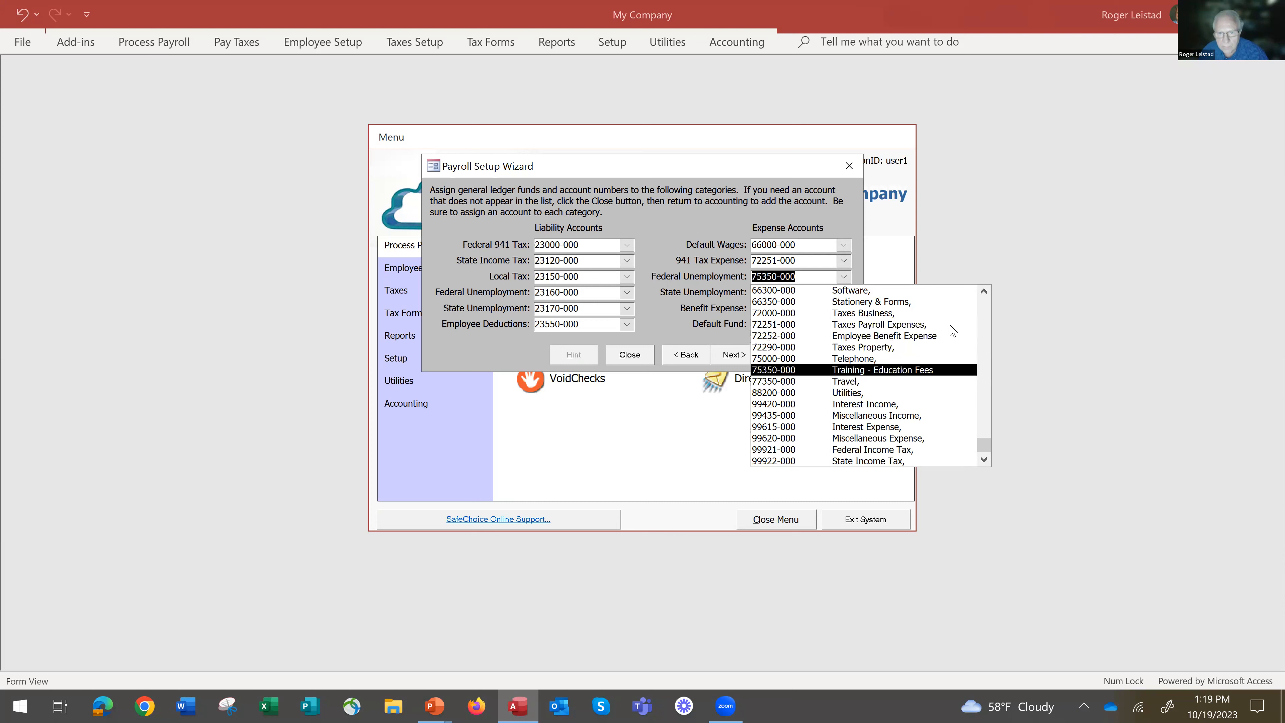
key(Page_Down)
key(Up)
key(Up)
key(Up)
key(Up)
key(Up)
key(Up)
key(Up)
key(Up)
key(Up)
key(Up)
key(Up)
key(Up)
key(Up)
key(Up)
key(Up)
key(Up)
key(Up)
key(Up)
key(Up)
key(Up)
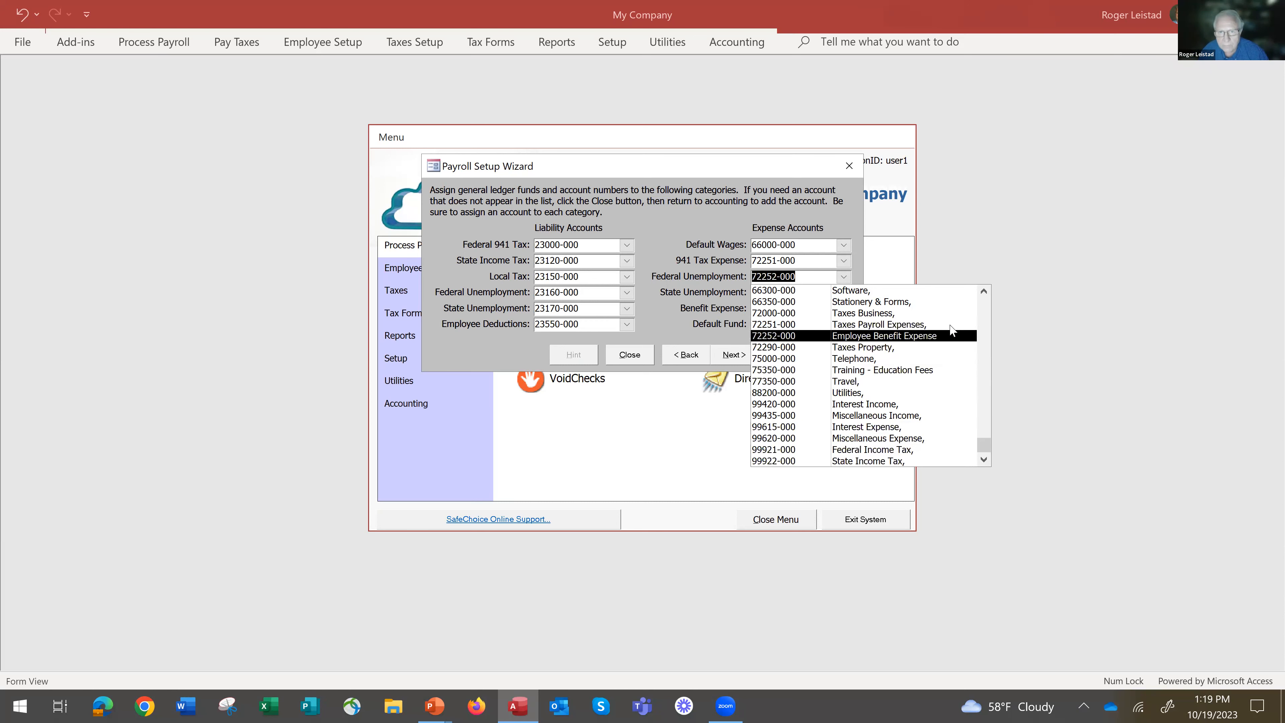
key(Up)
key(Up)
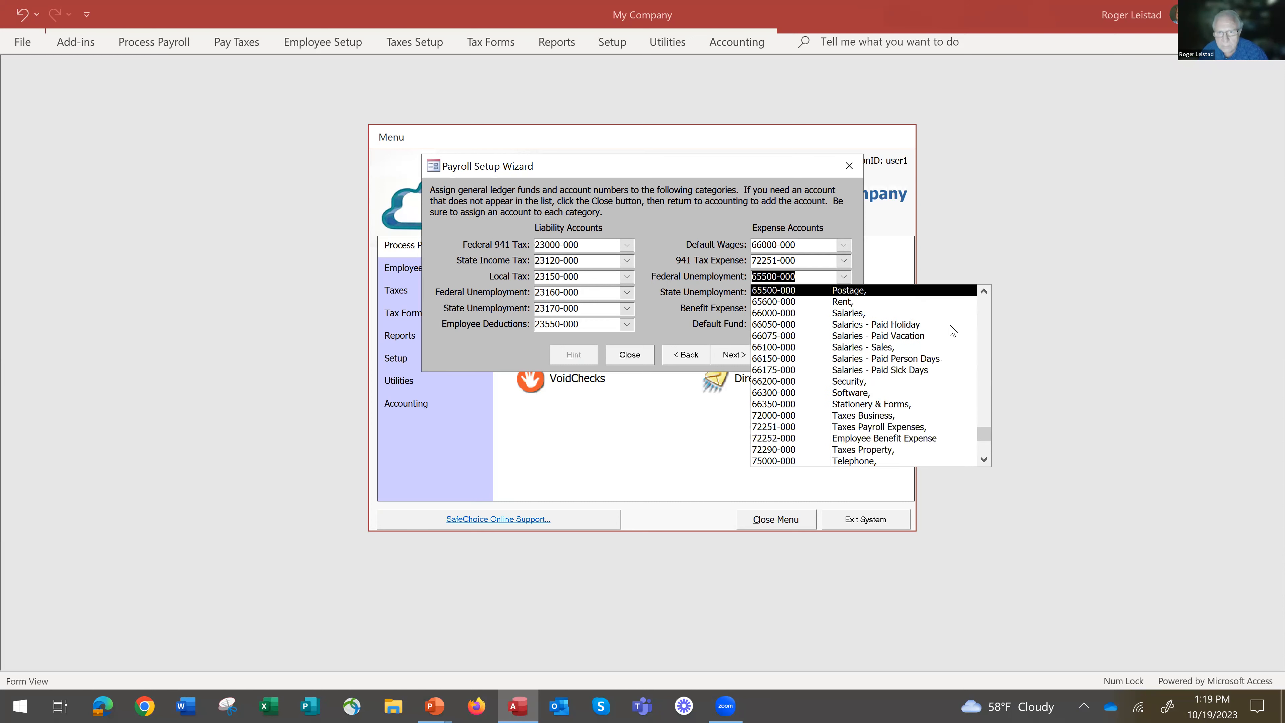
text(720)
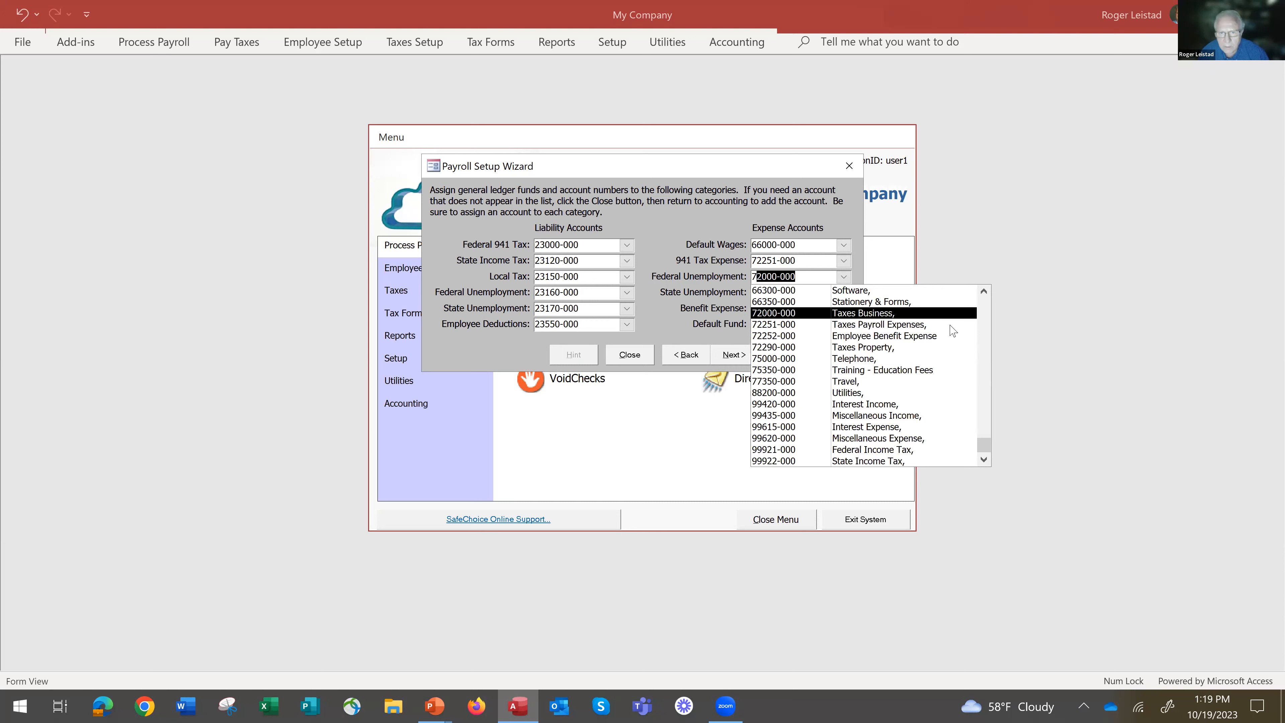
click(889, 325)
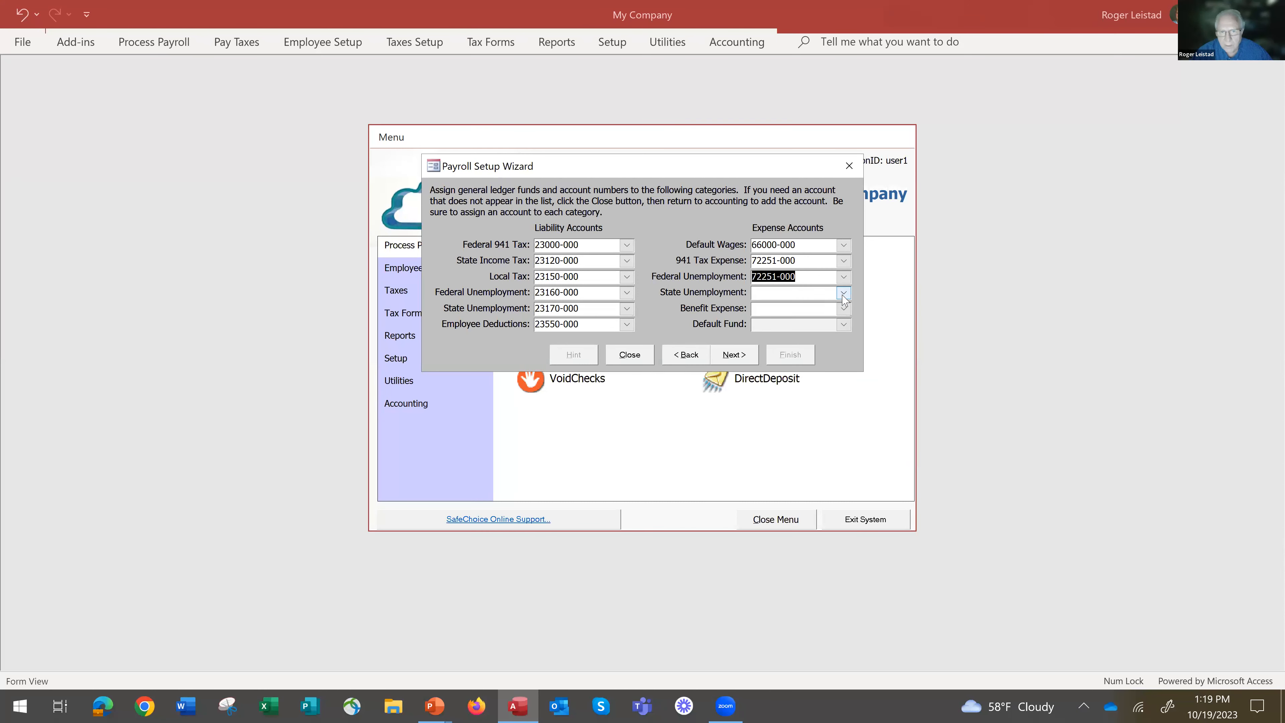
Assign expense account 72251-000, Taxes Payroll Expenses, to State Unemployment.
click(843, 293)
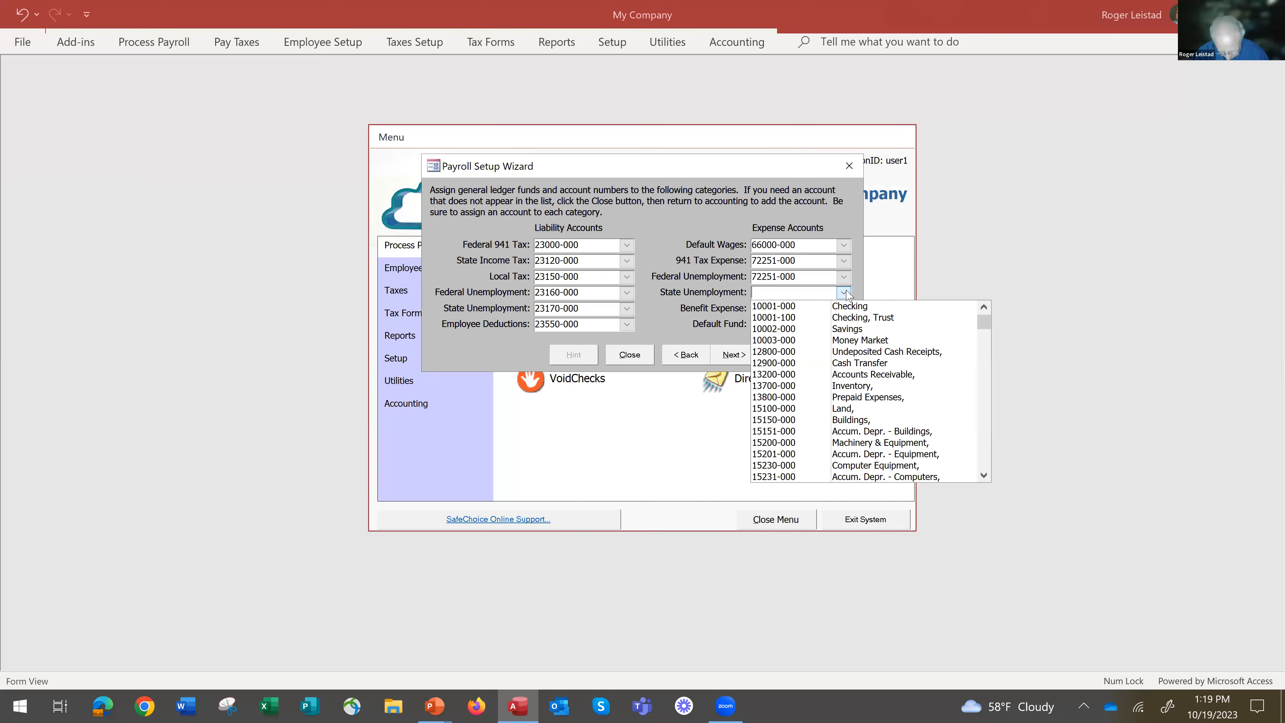
text(72000-000)
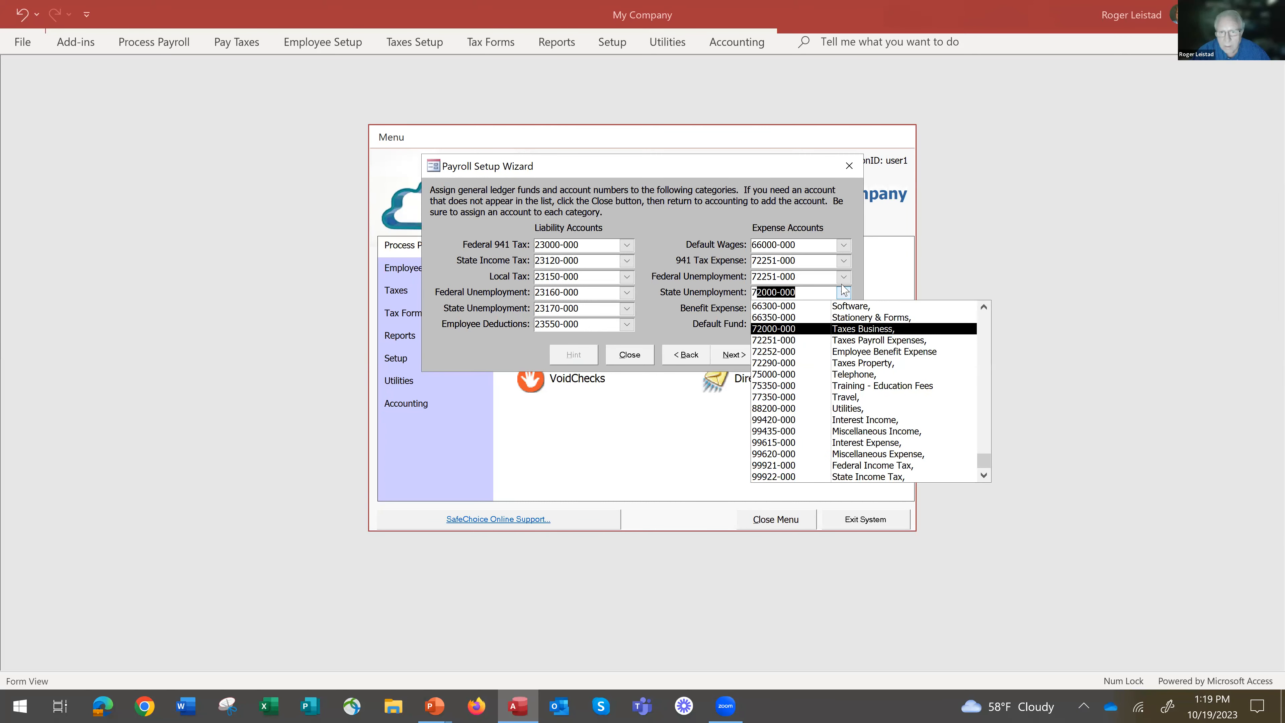
click(882, 344)
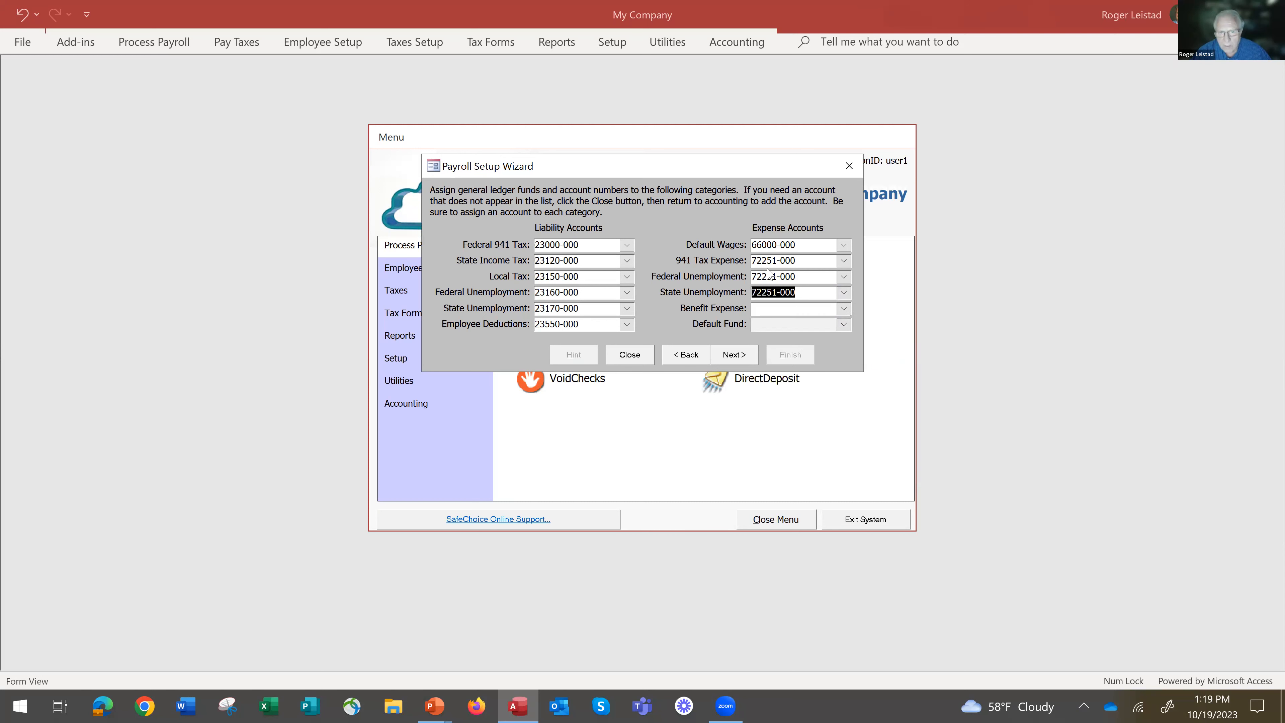
Assign expense account 62100-000, Employee Benefits, to Benefit Expense and finish the Payroll Setup Wizard.
click(843, 309)
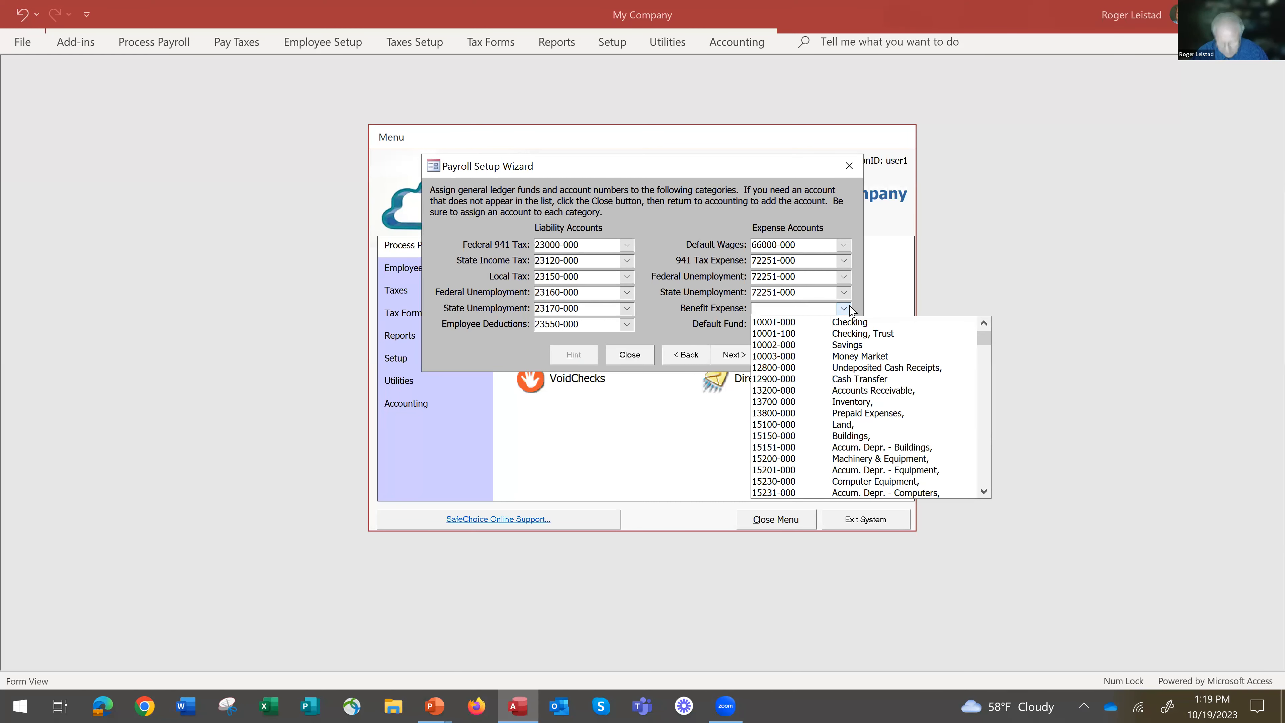
text(60110-000)
key(Down)
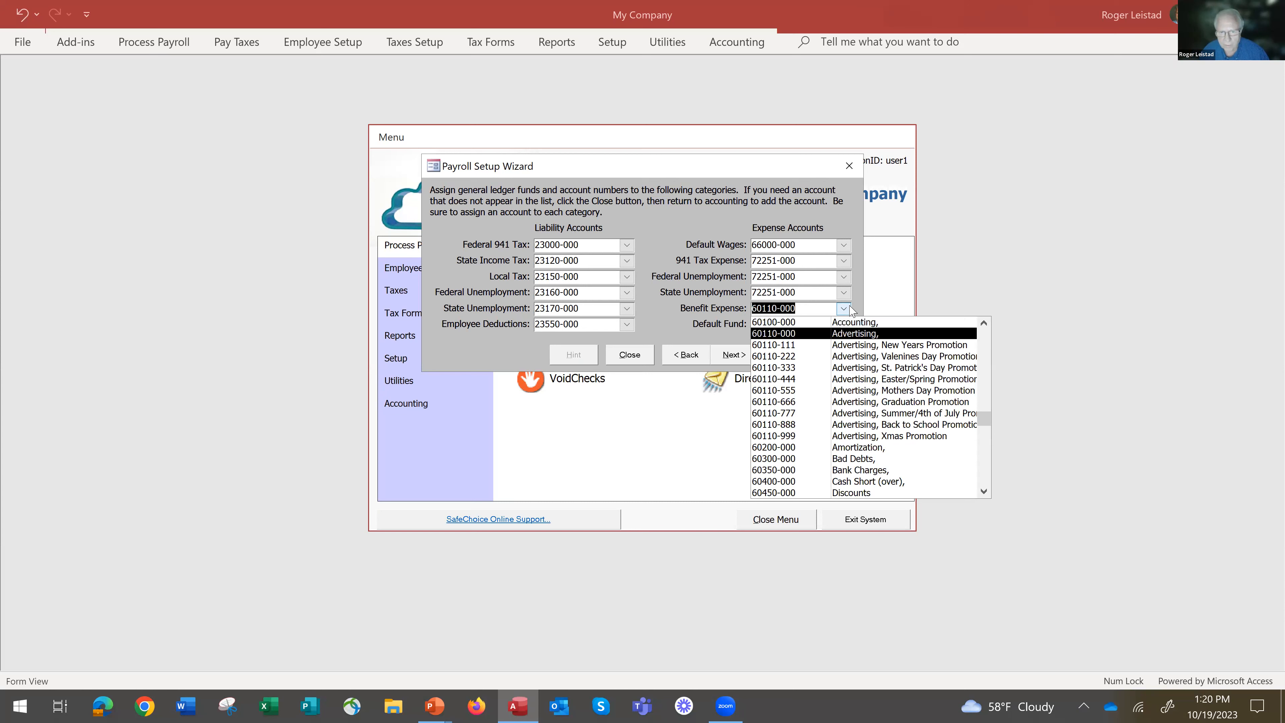
key(Down)
key(Down)
key(Down)
key(Down)
key(Down)
key(Down)
key(Down)
key(Down)
key(Down)
key(Down)
key(Down)
key(Down)
key(Down)
key(Down)
key(Down)
key(Down)
key(Down)
key(Down)
key(Down)
key(Down)
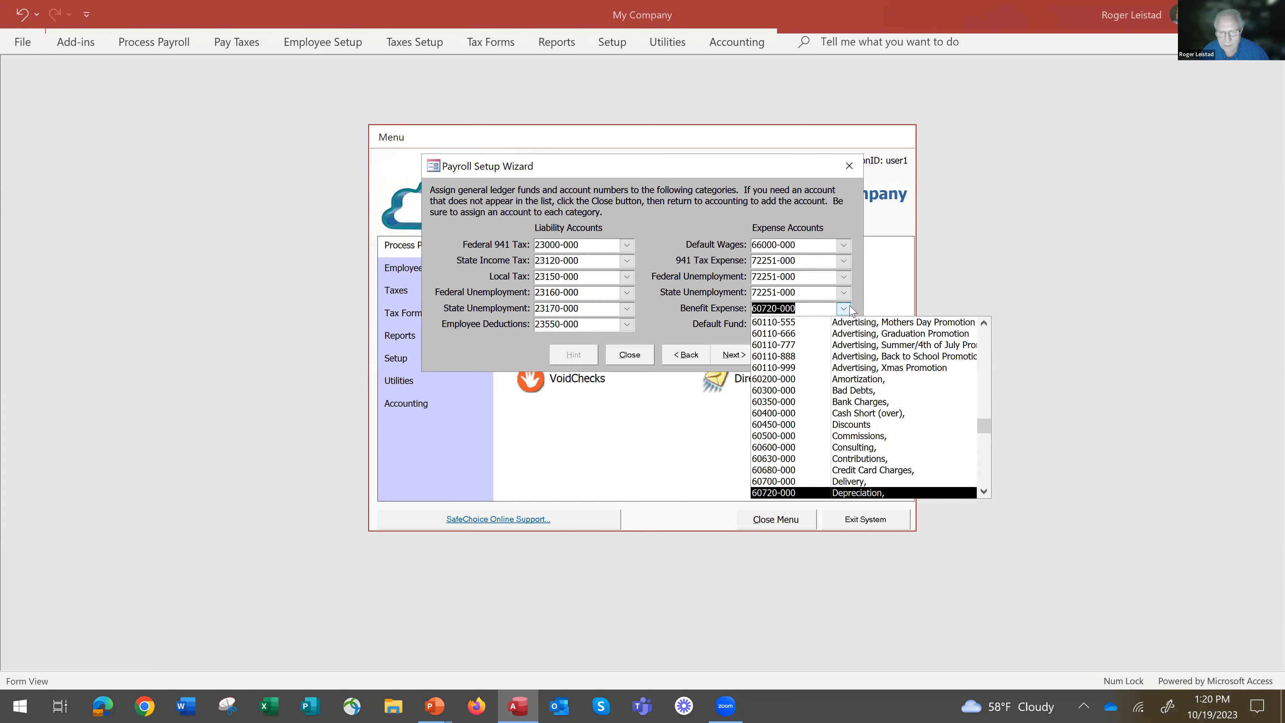
key(Down)
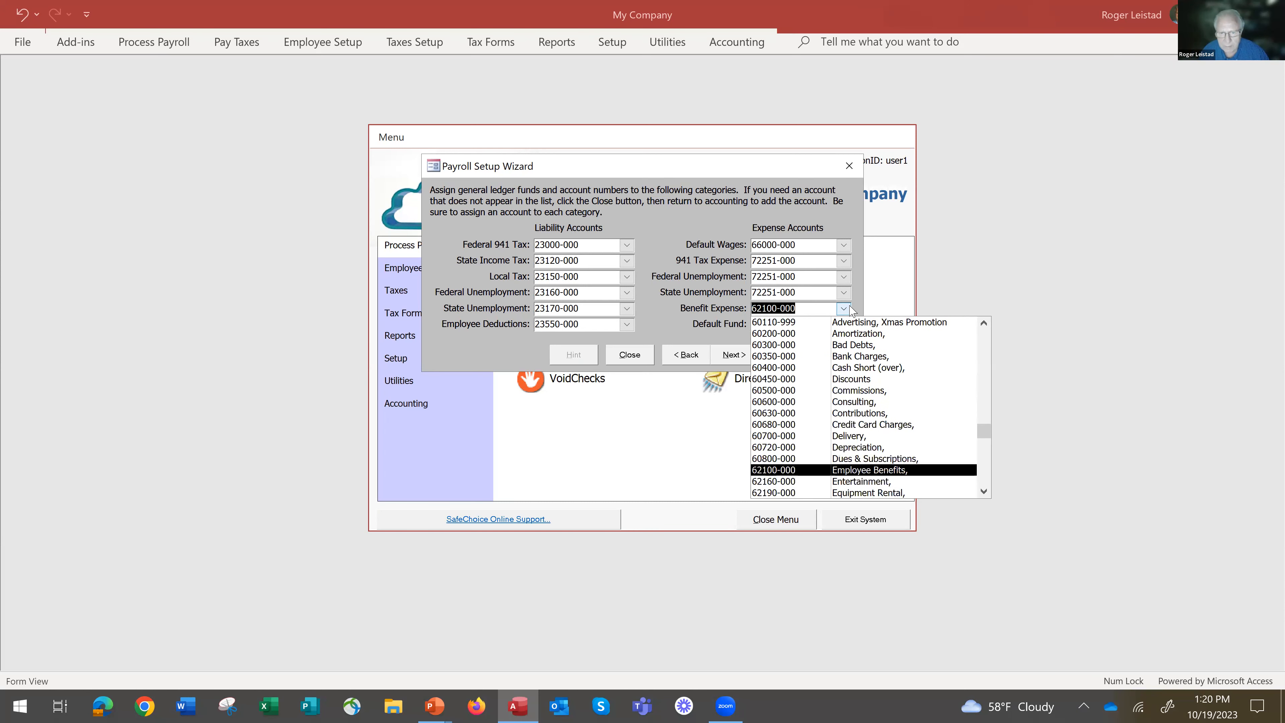
key(Return)
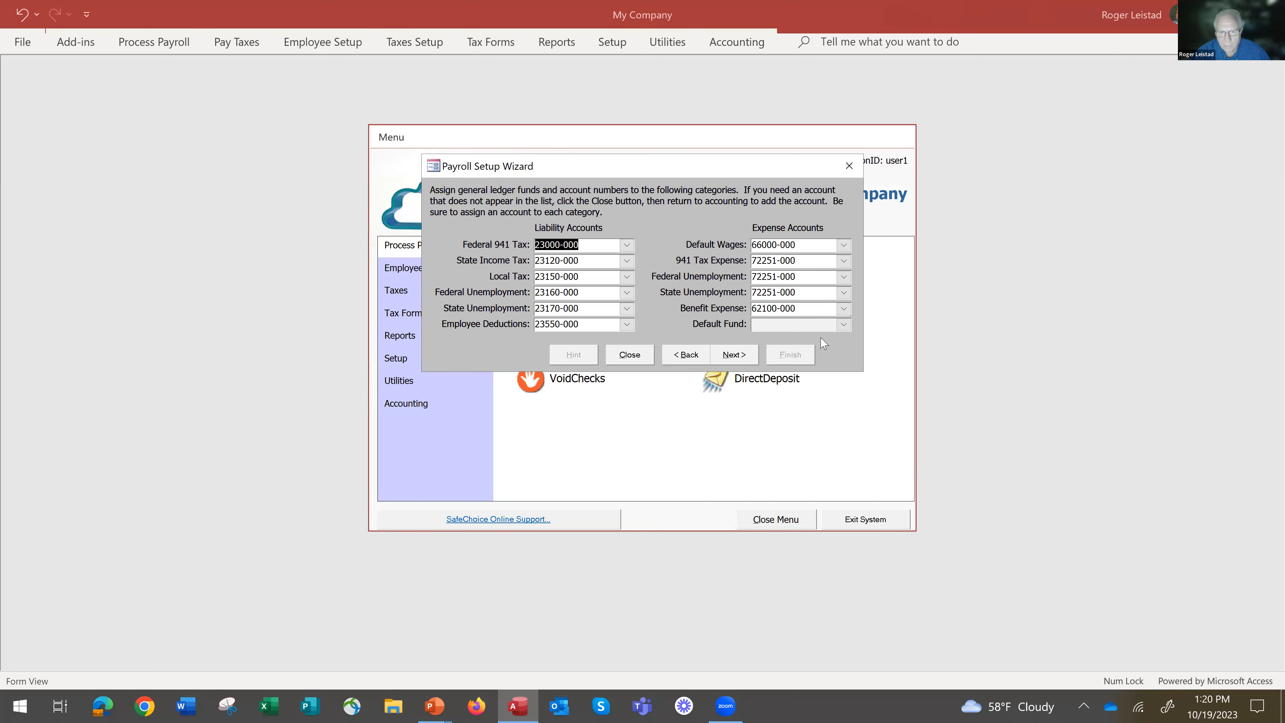
click(732, 357)
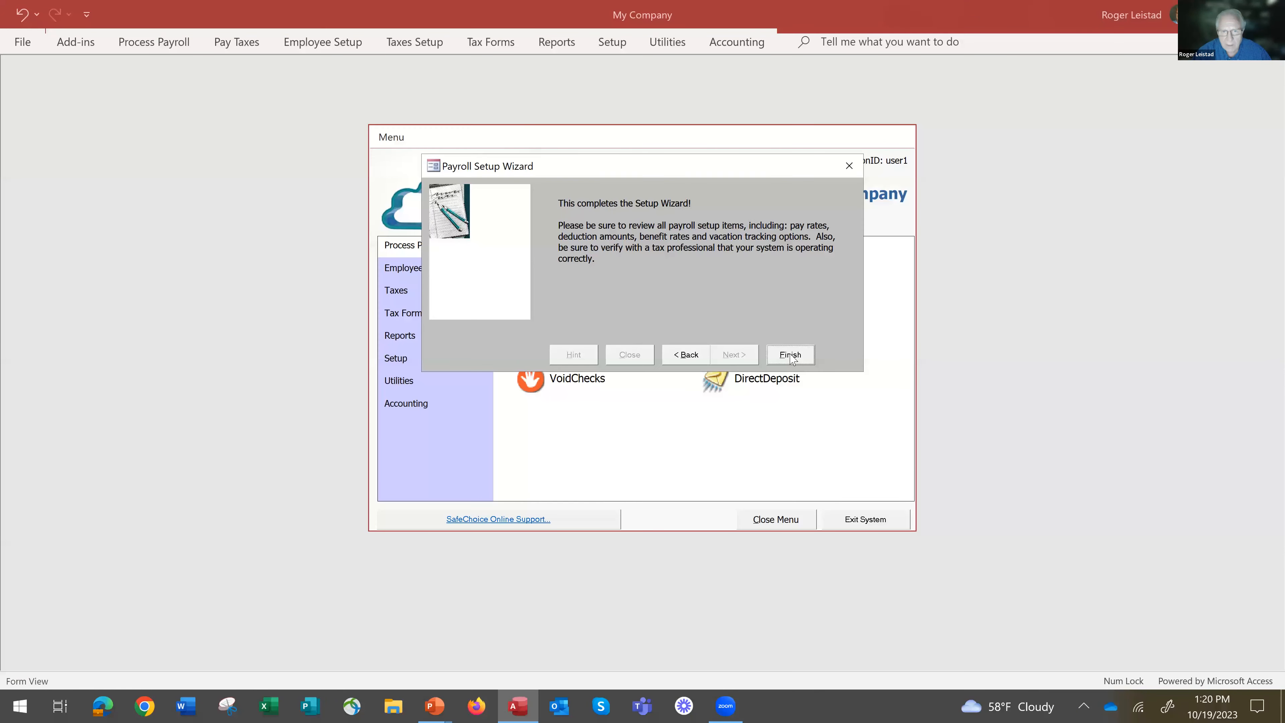
click(791, 355)
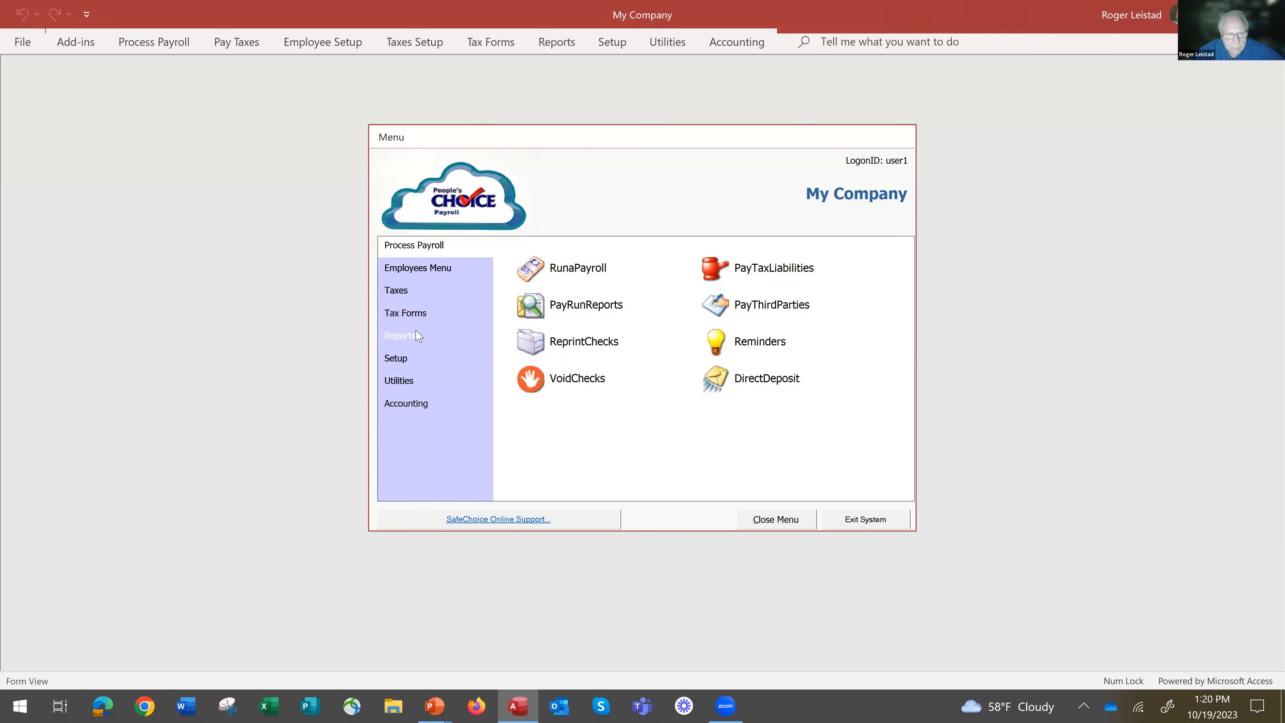
Review the list of employee taxes in the payroll tax setup and close it.
click(396, 290)
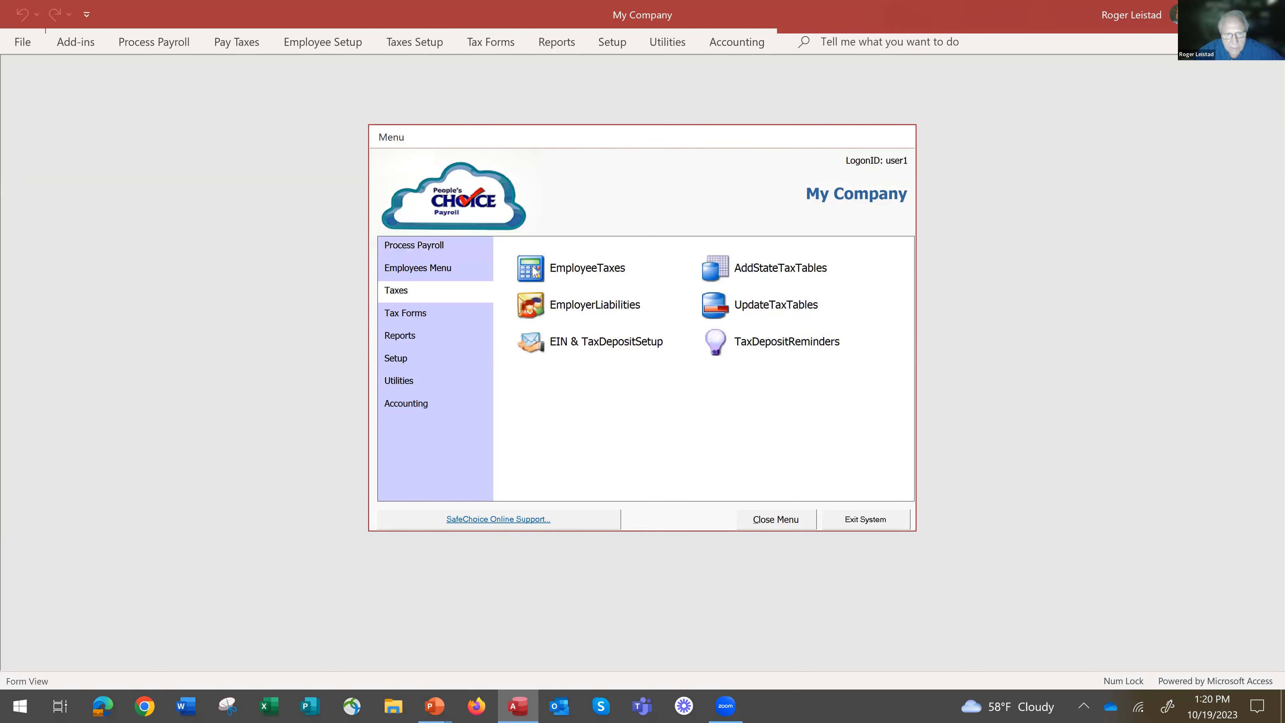
click(534, 271)
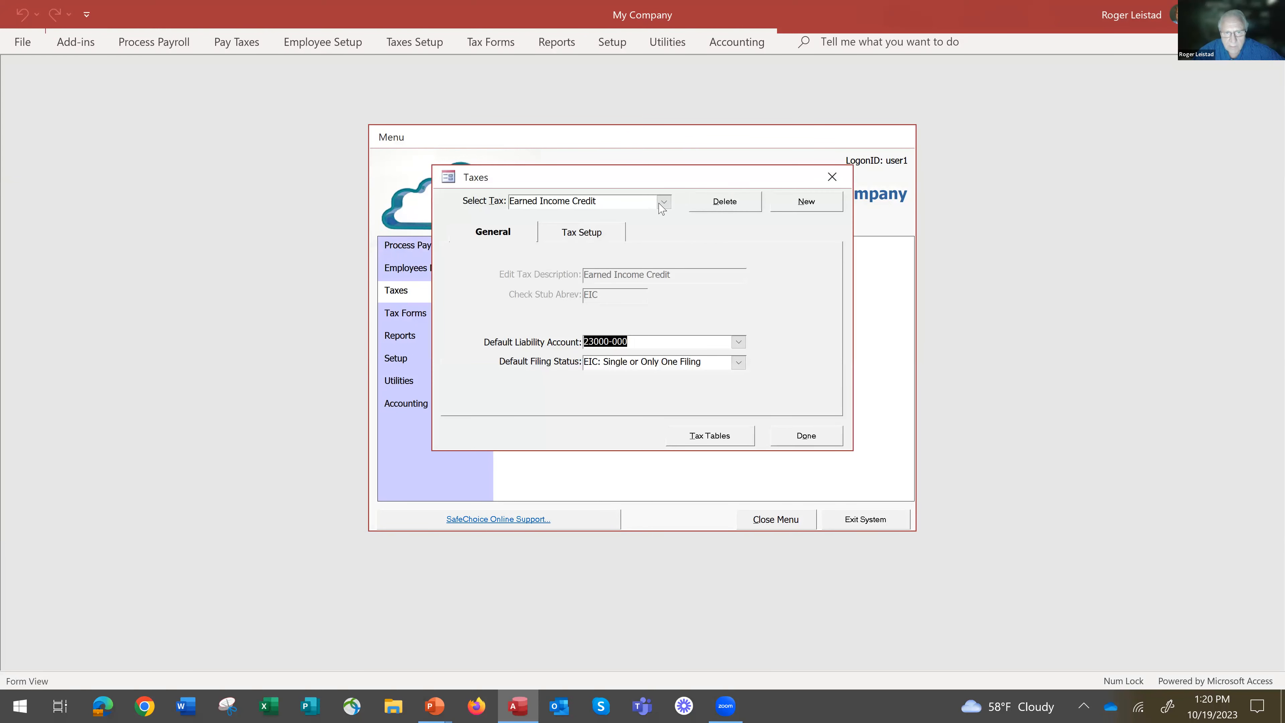
click(663, 202)
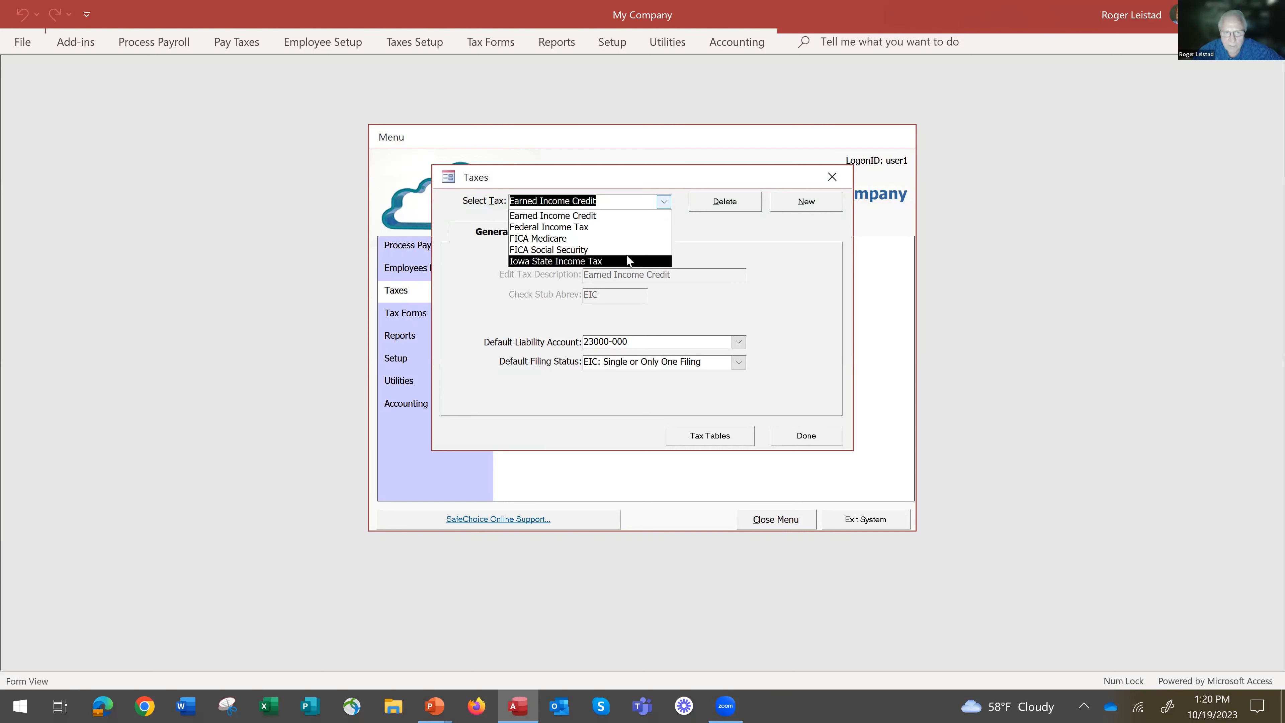
click(806, 435)
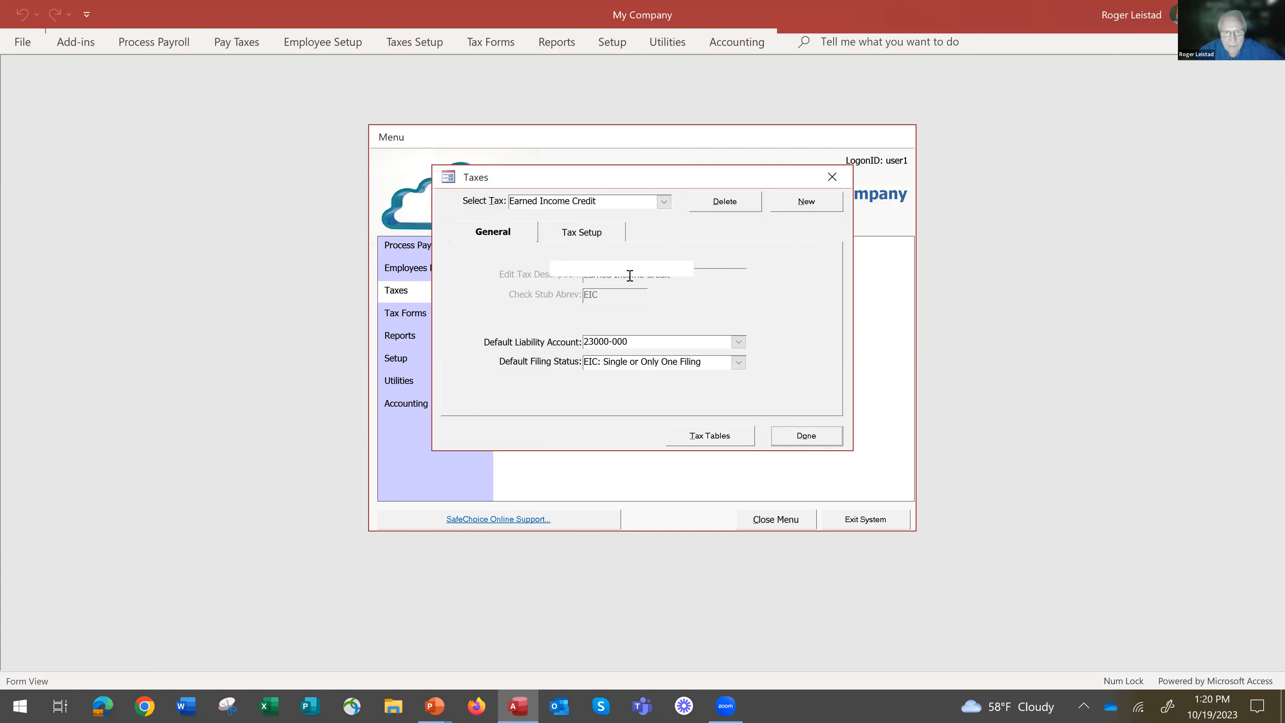
Open the employer liability setup, select IOWA Unemployment Tax to review its wage limits, rate and accounts, and dismiss the run-time error.
click(589, 305)
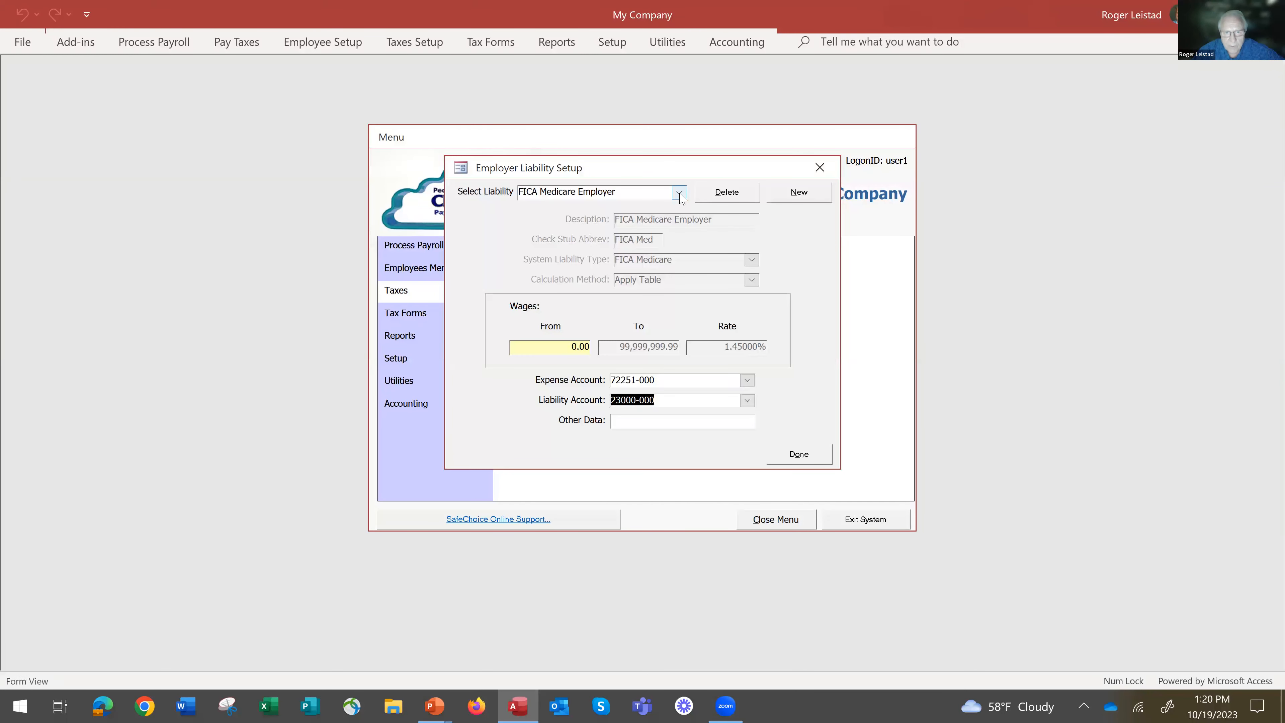
click(679, 195)
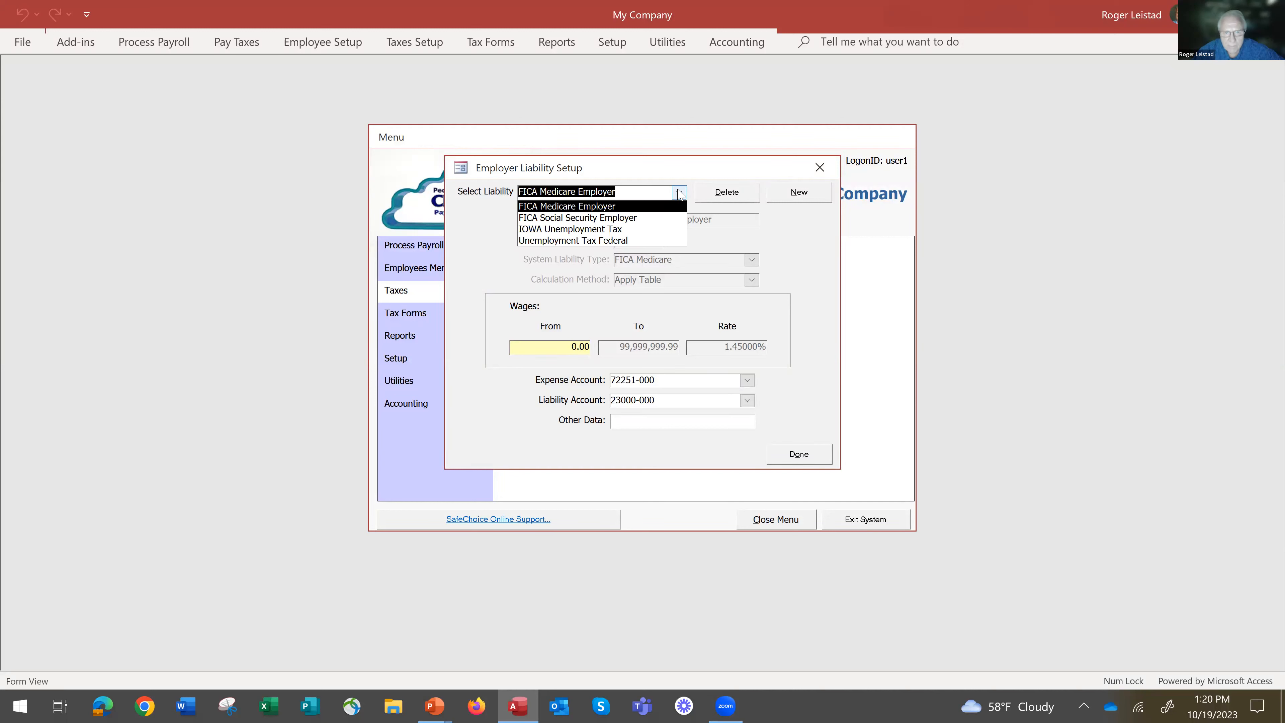
click(680, 192)
click(680, 193)
click(653, 230)
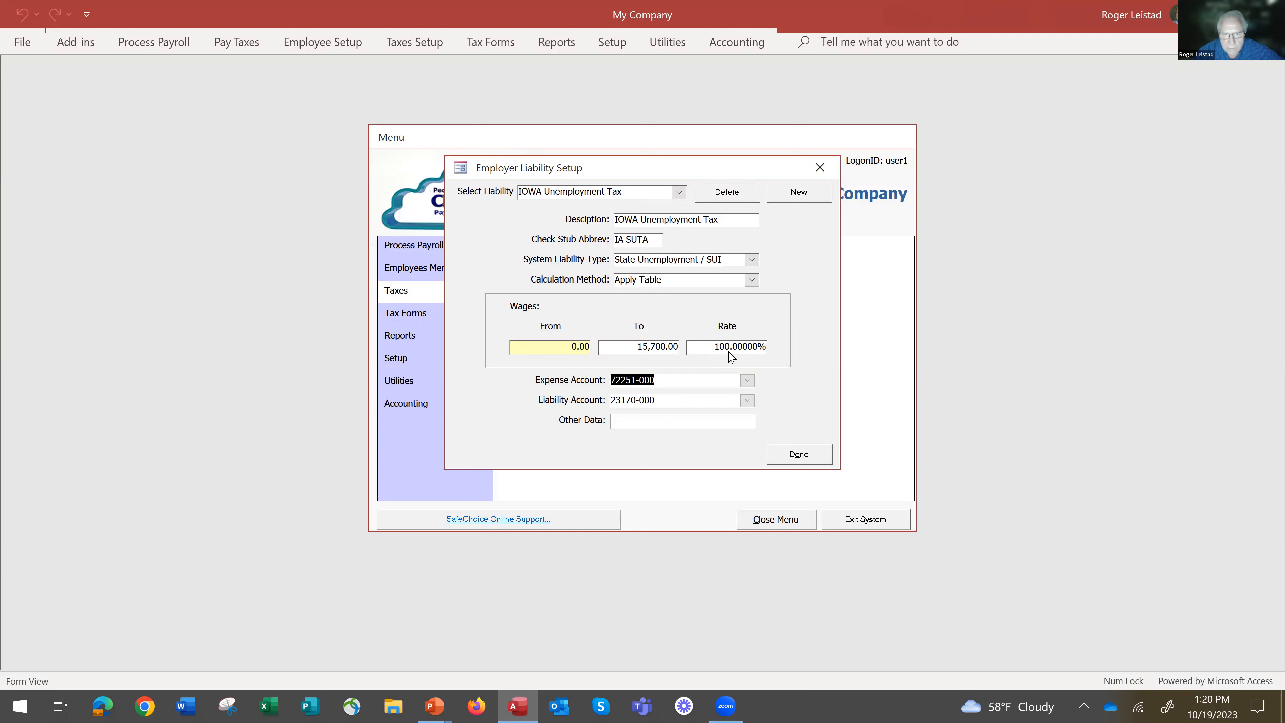
key(Tab)
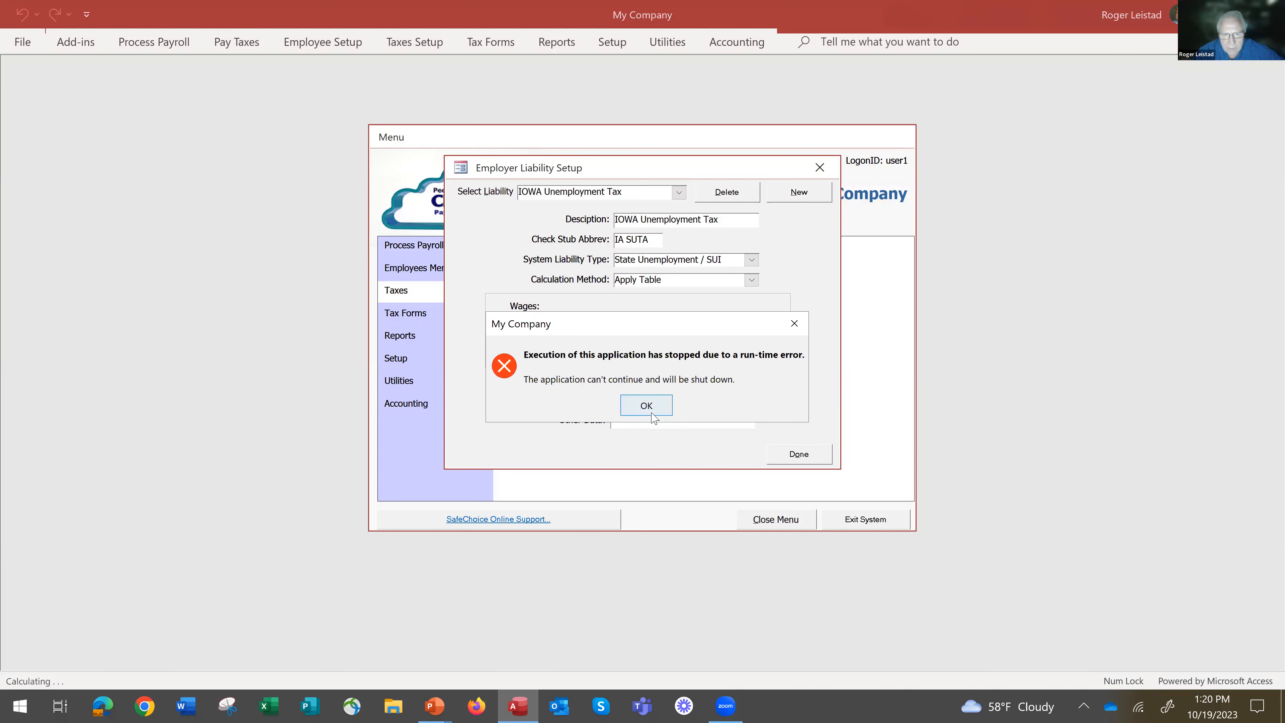
click(653, 411)
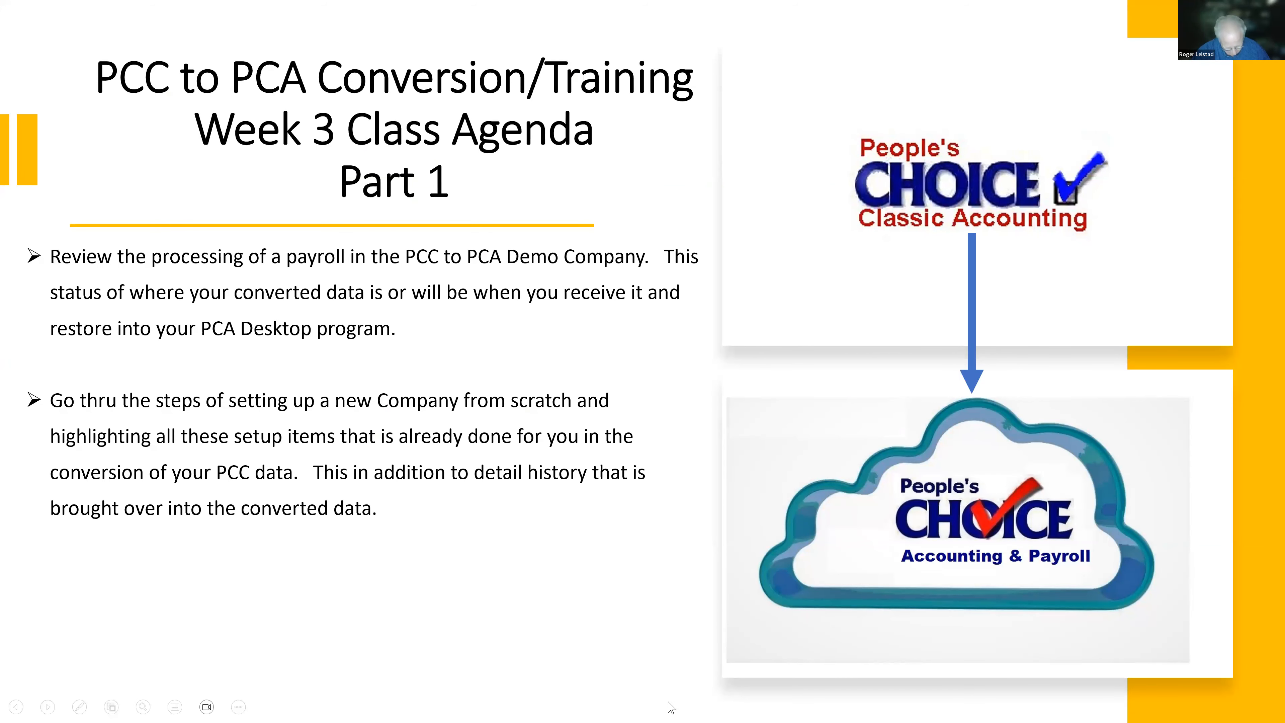
Switch from the running slide show to the PowerPoint editing window of the PCC Conversion to PCA Intro Class presentation.
key(alt+Tab)
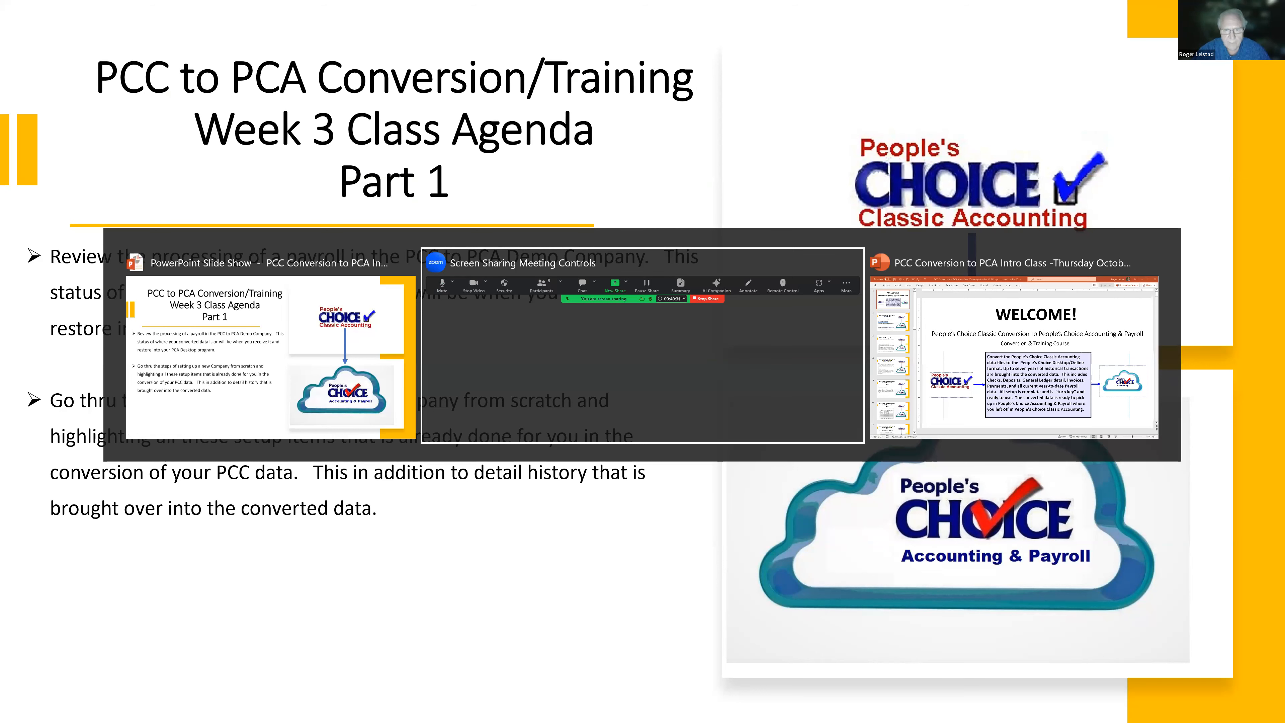
key(alt+Tab)
key(alt+Tab)
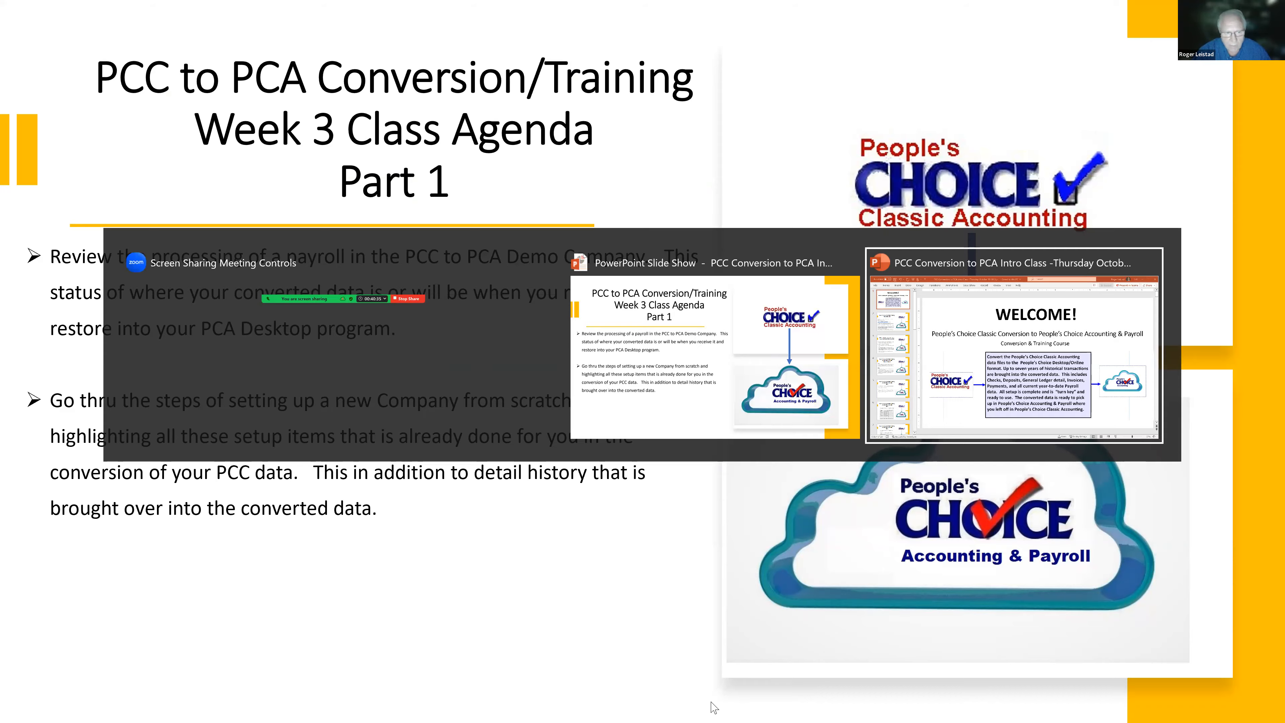
key(alt)
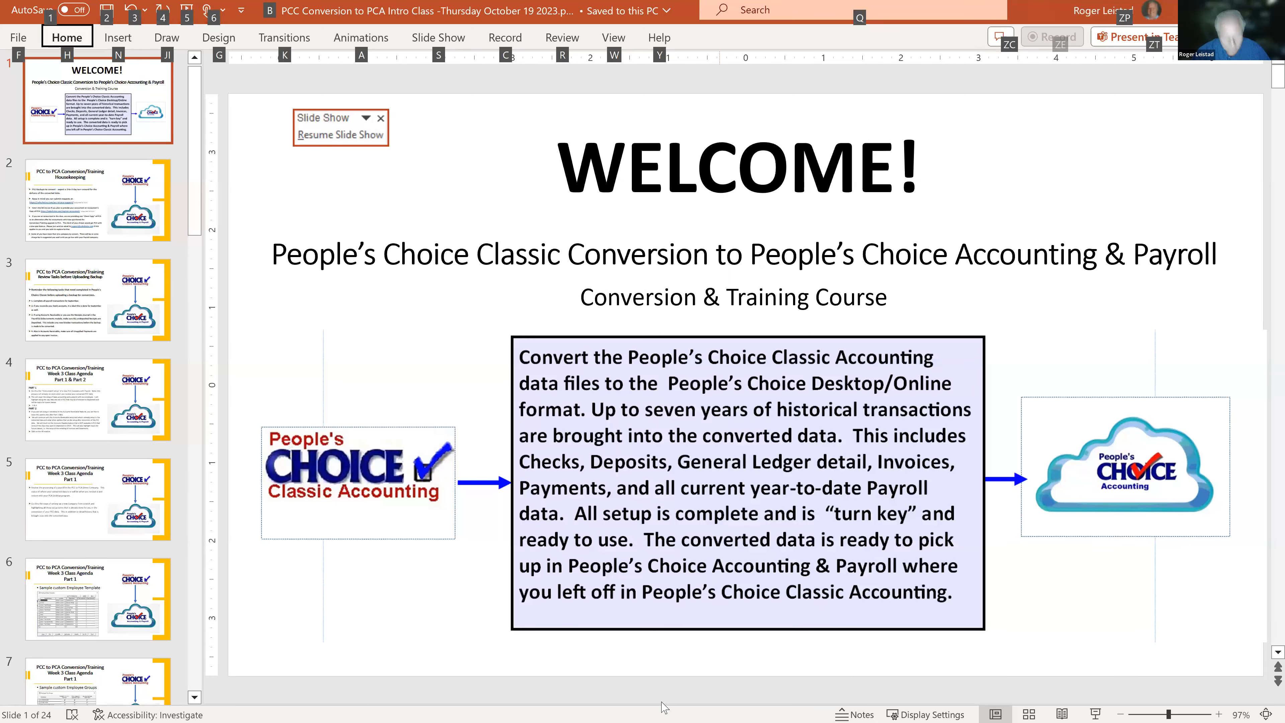
key(alt+Tab)
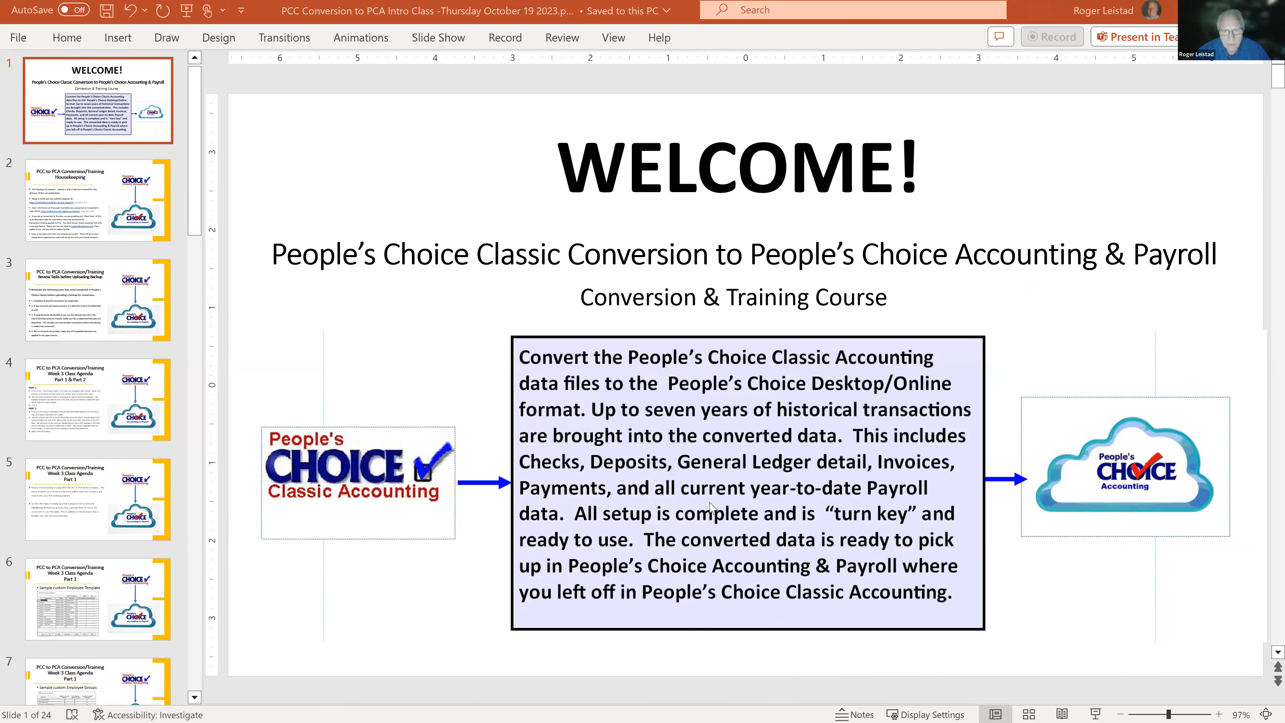
key(alt+Tab)
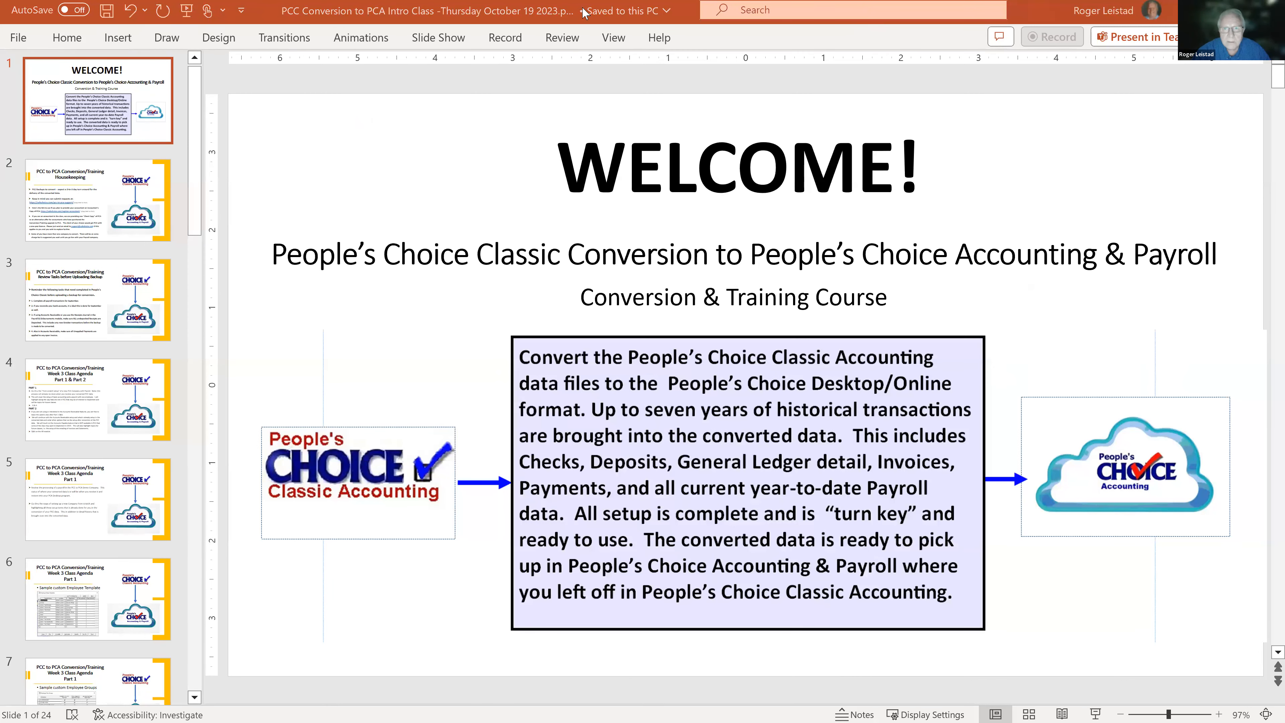
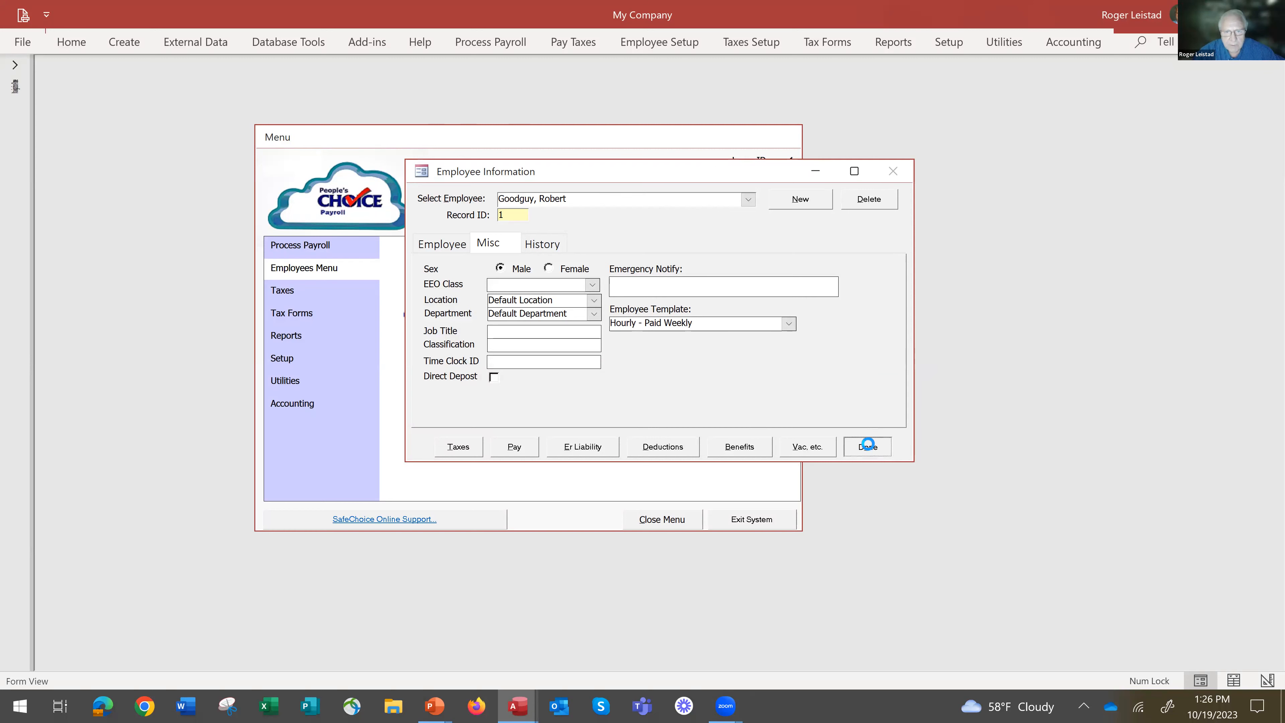
Open the employee's record and set the Hourly - Weekly wage to $20 in the pay setup.
click(415, 273)
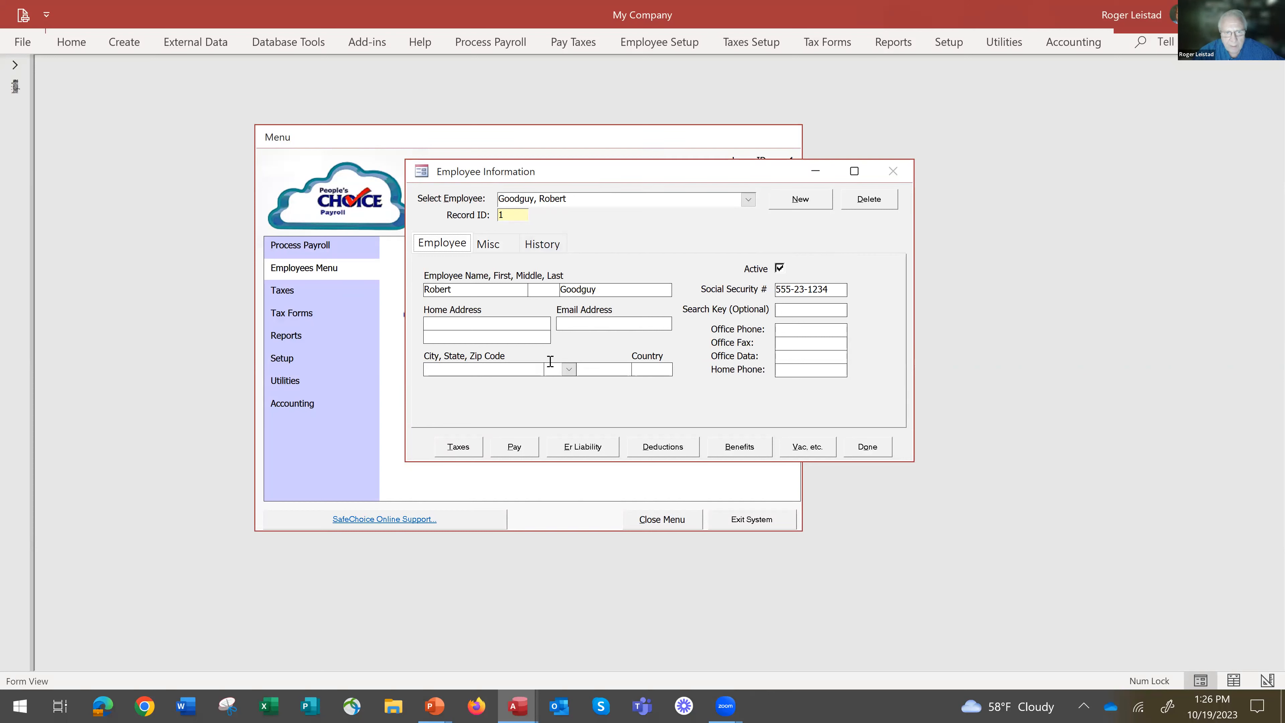
click(486, 244)
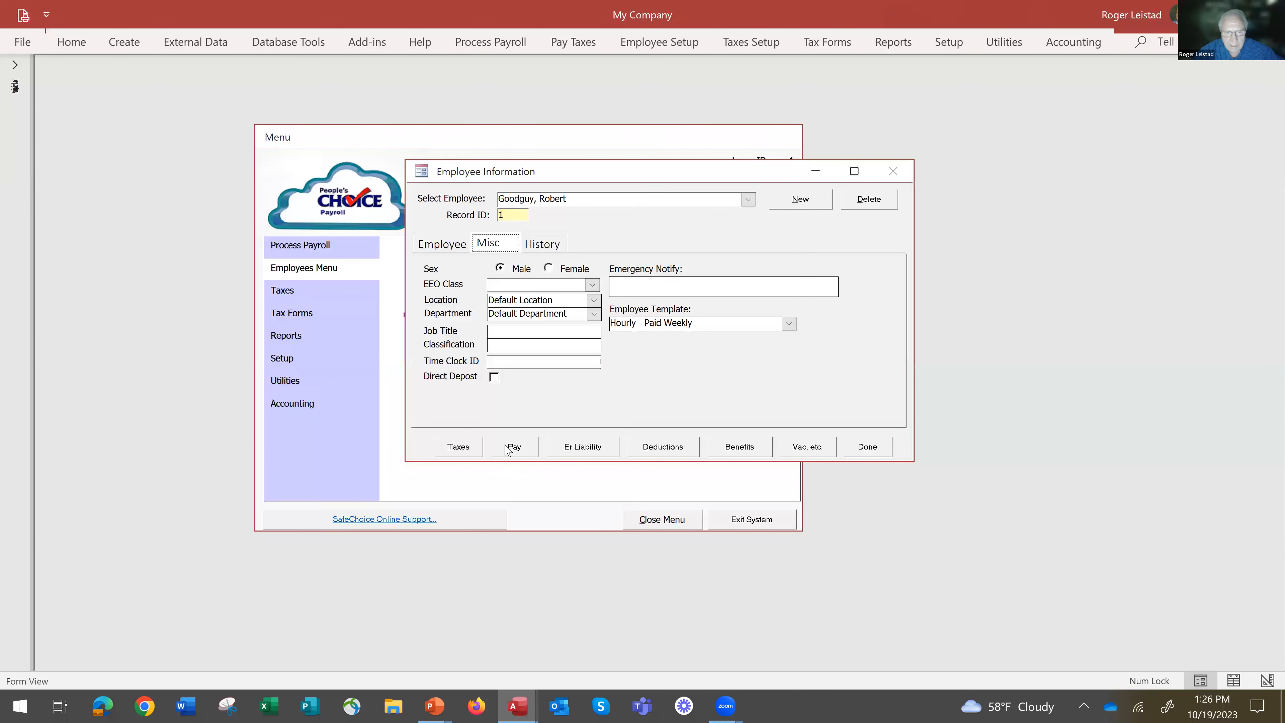
click(519, 454)
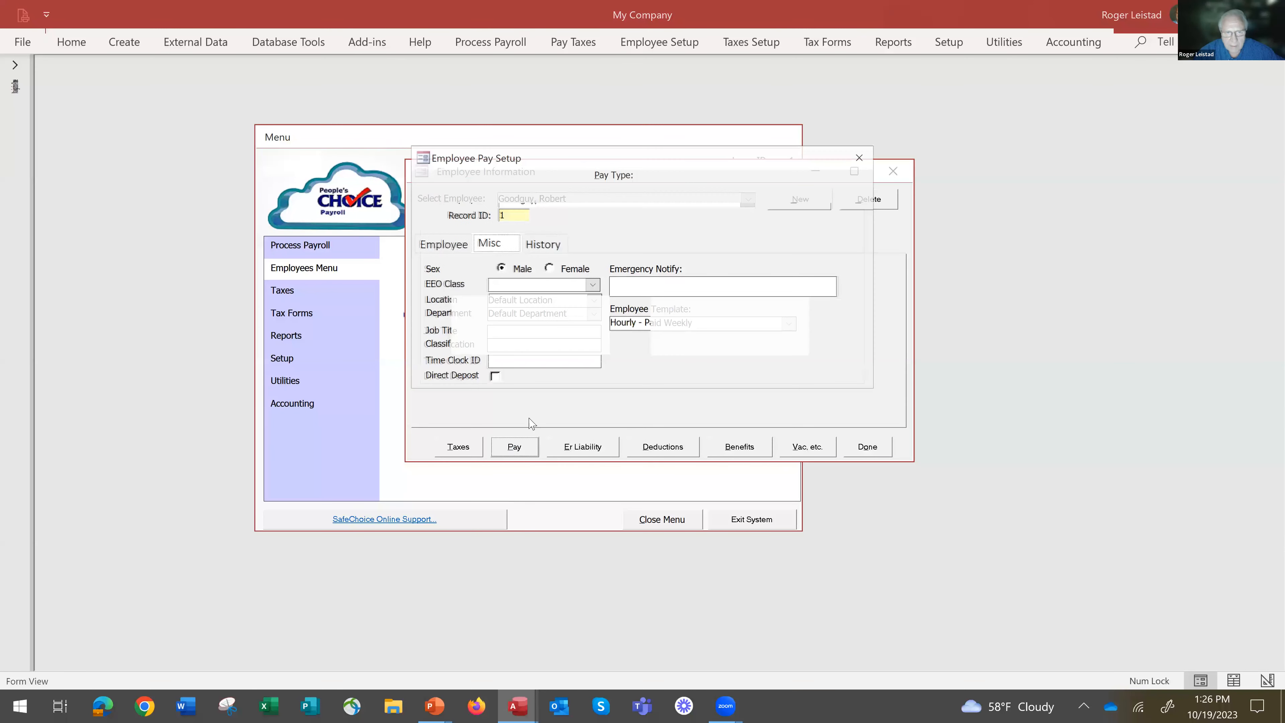
click(499, 249)
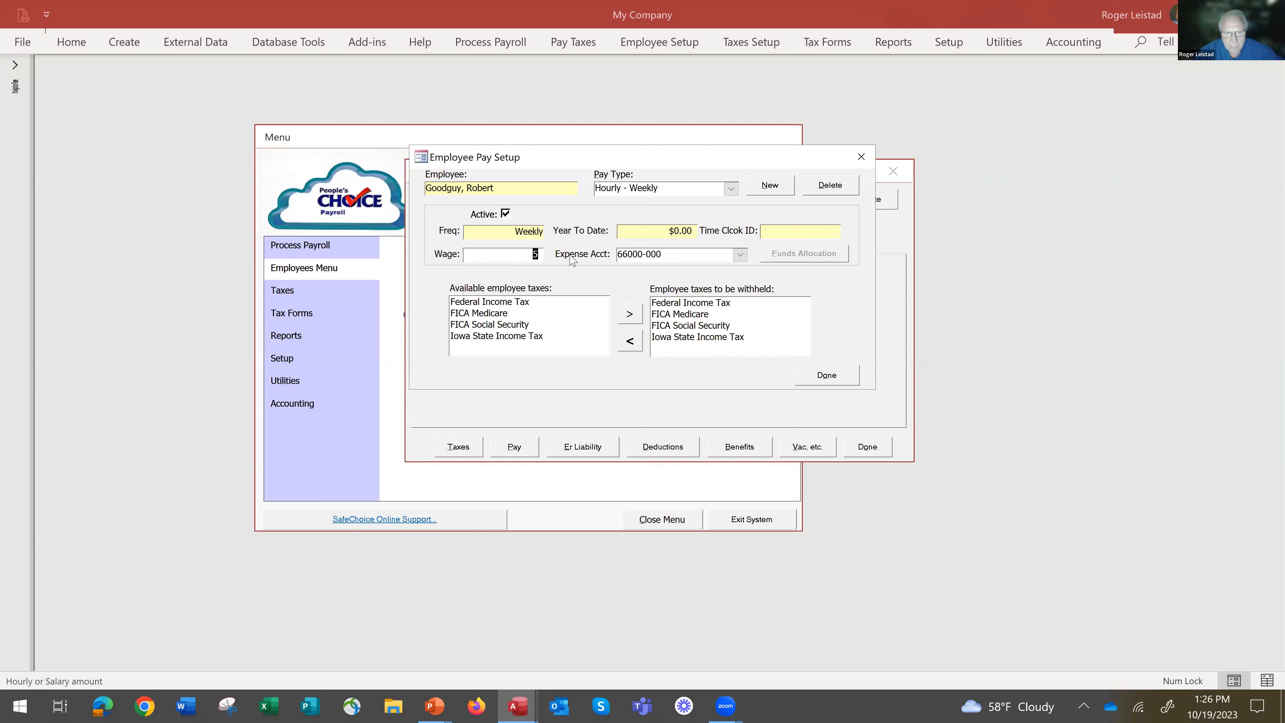
text(20)
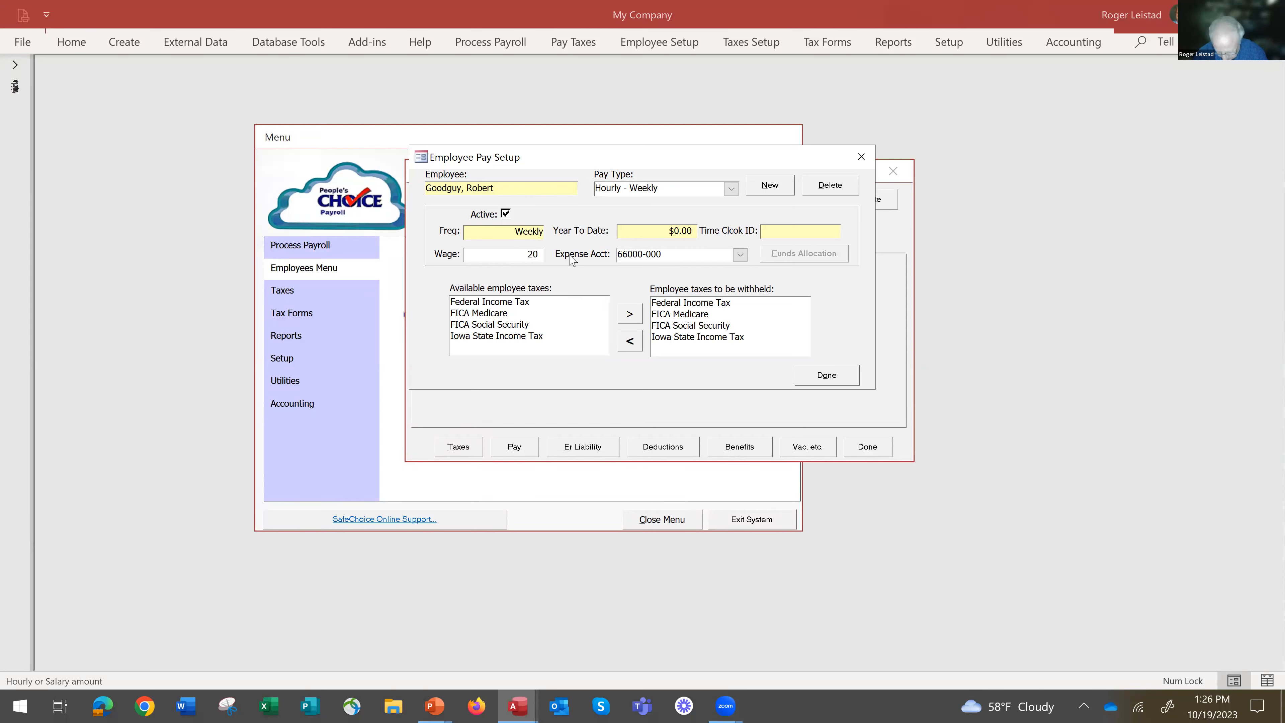
key(Tab)
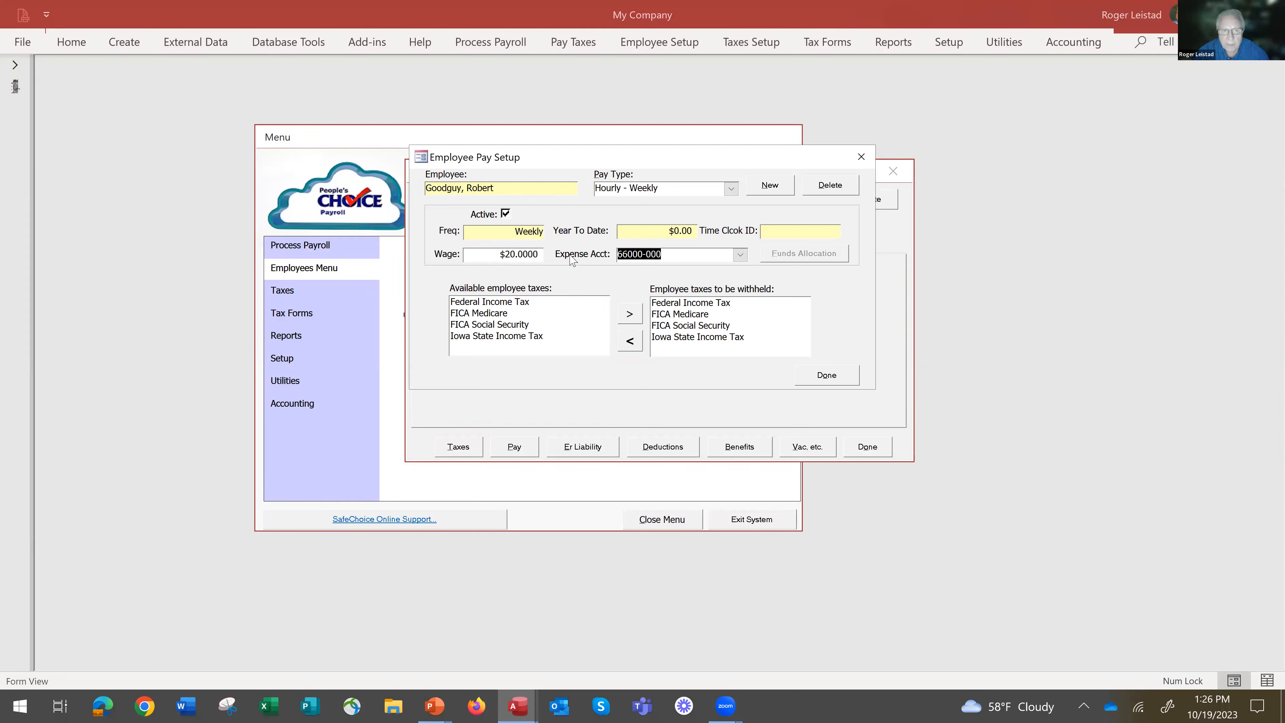
Review the pay types assigned to the employee and close the pay setup.
click(732, 189)
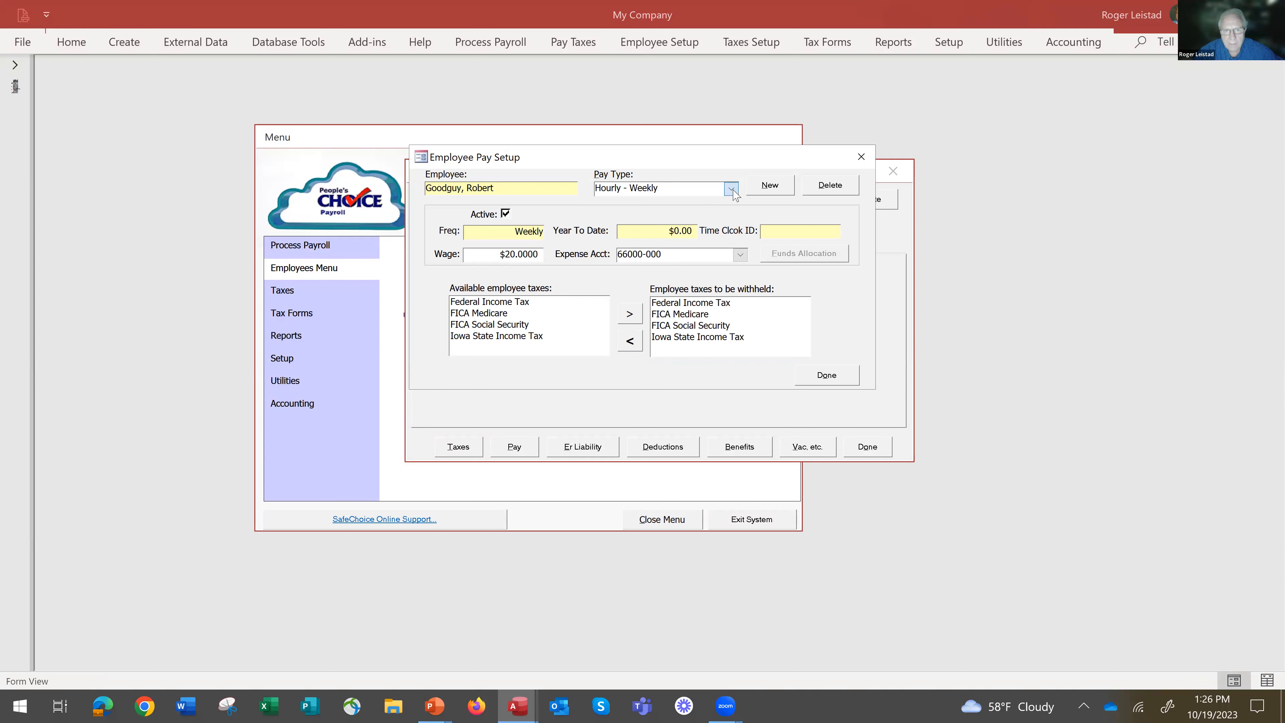
click(732, 190)
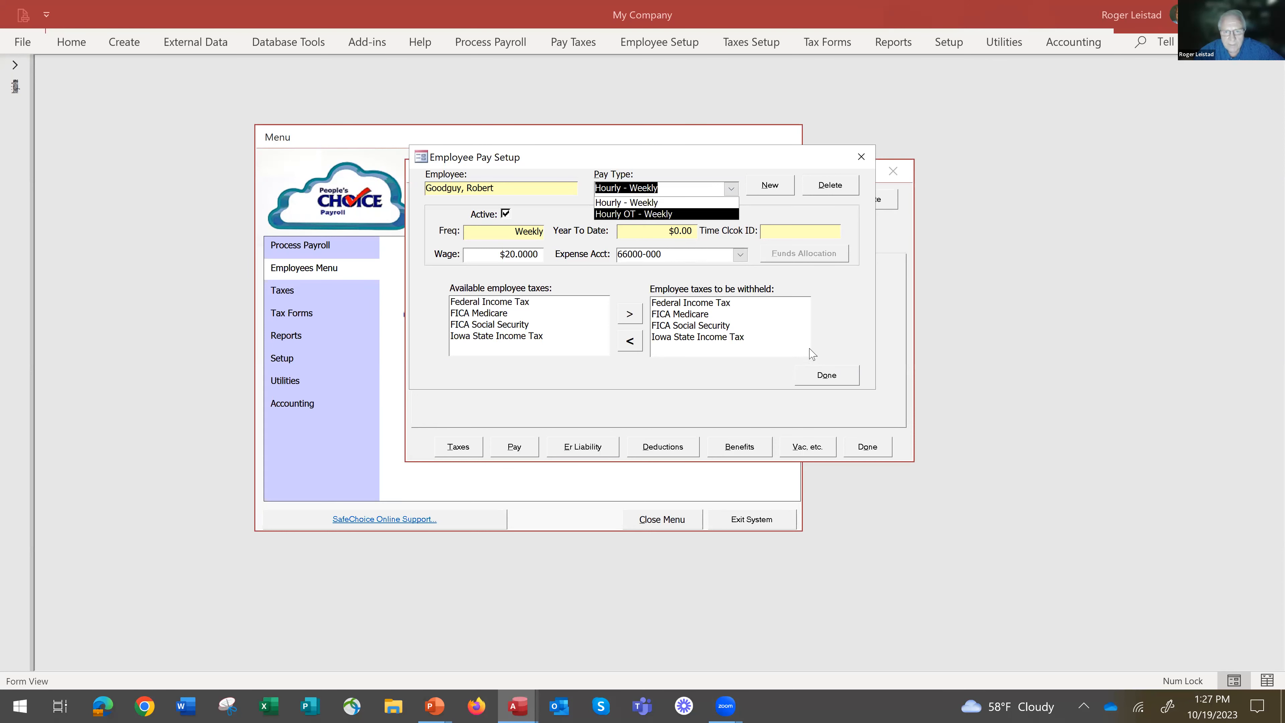
click(832, 381)
Set the employee's Federal Income Tax filing status to Married and close the tax setup.
click(457, 447)
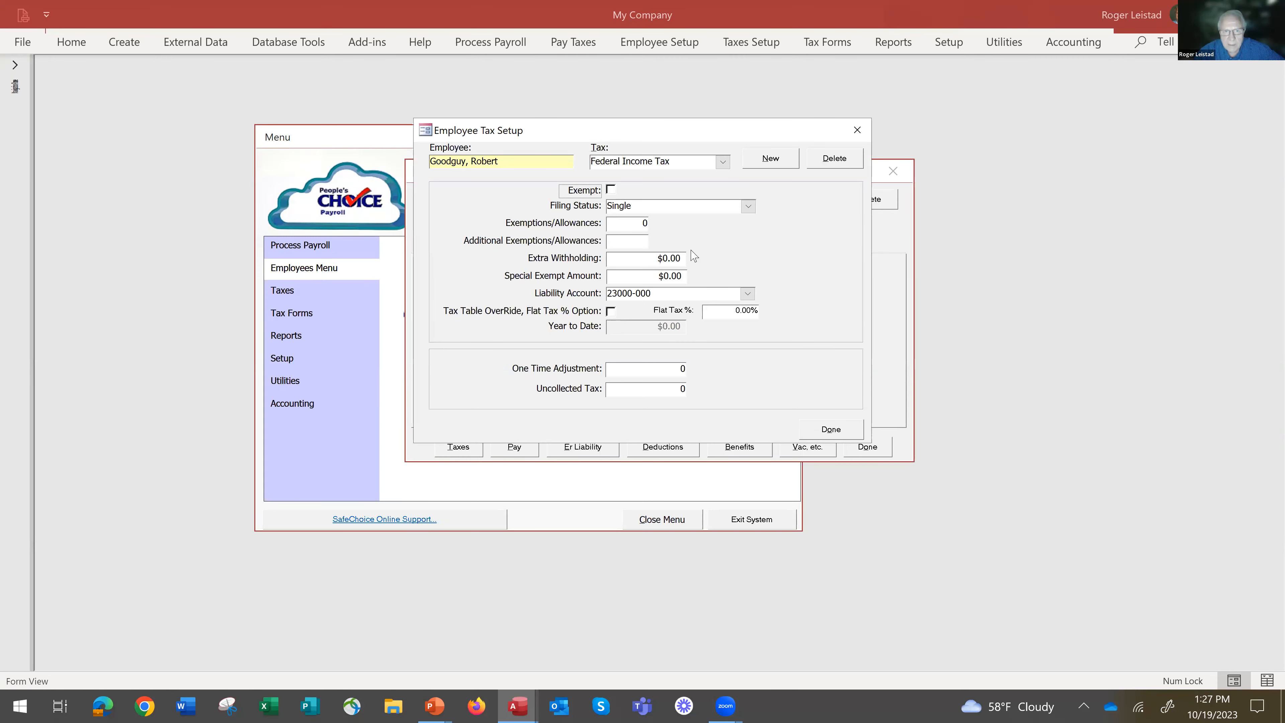
click(747, 207)
click(750, 207)
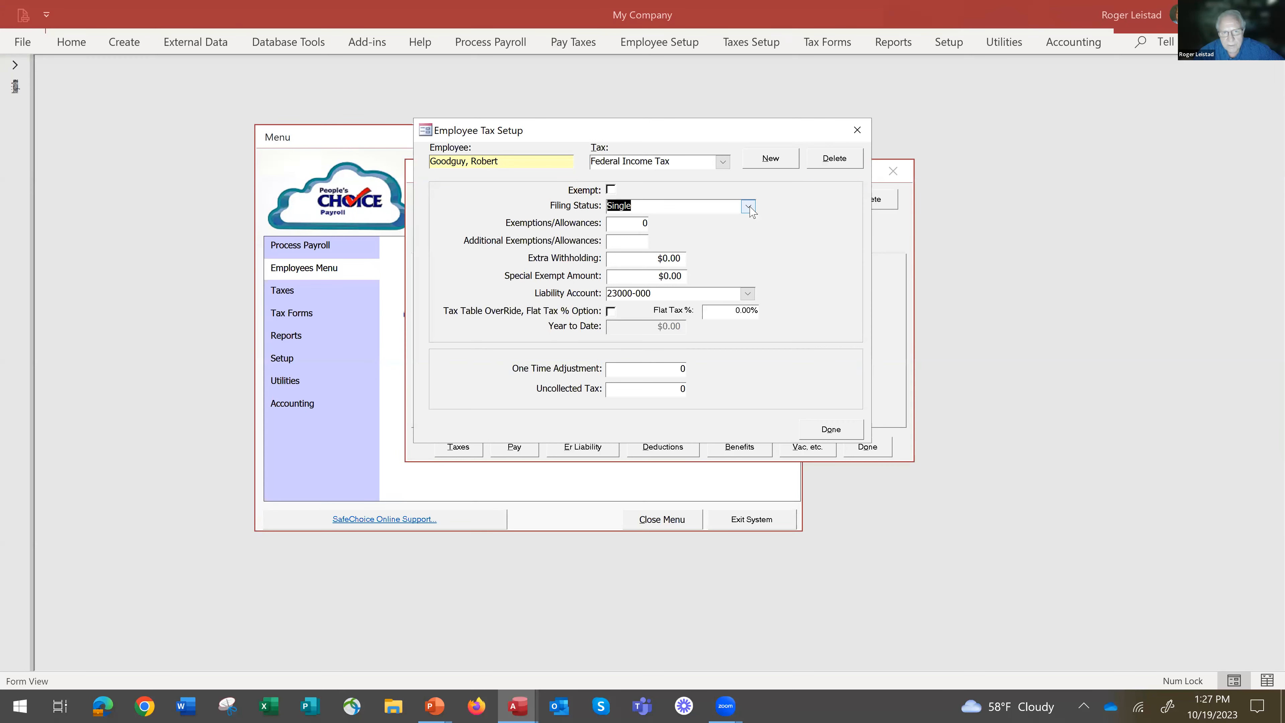
click(749, 208)
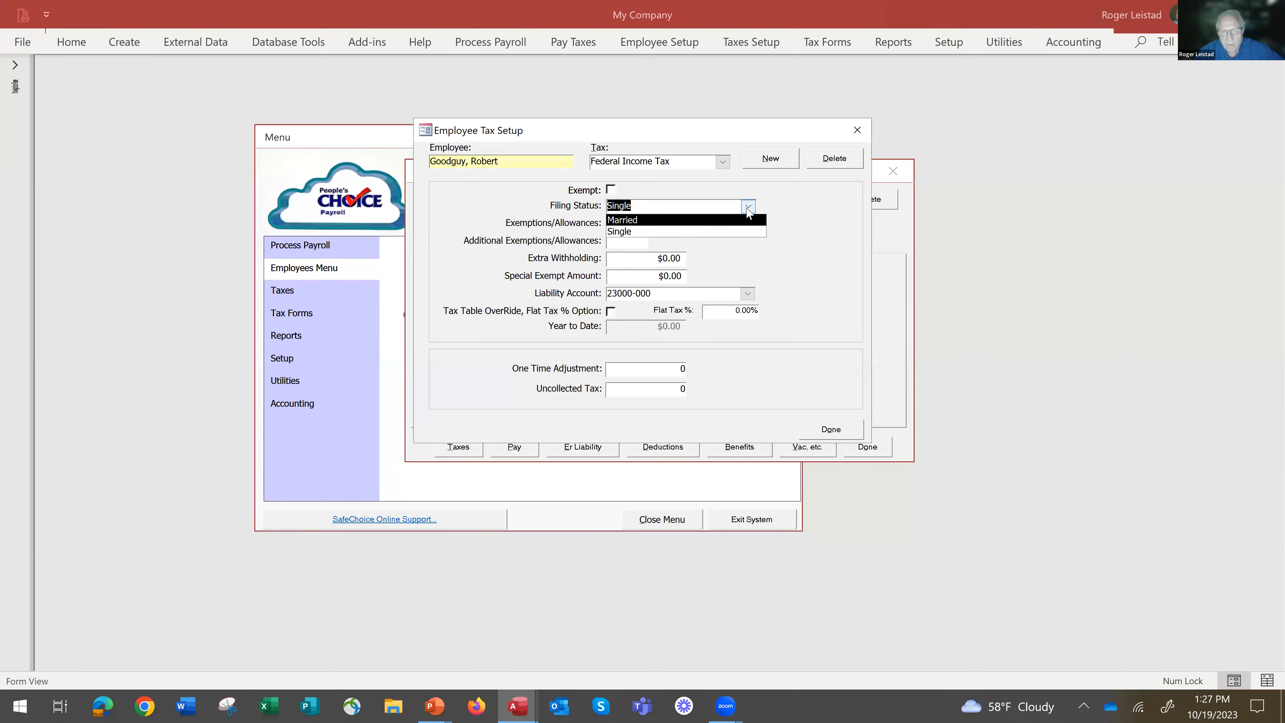
click(749, 209)
click(750, 208)
click(711, 222)
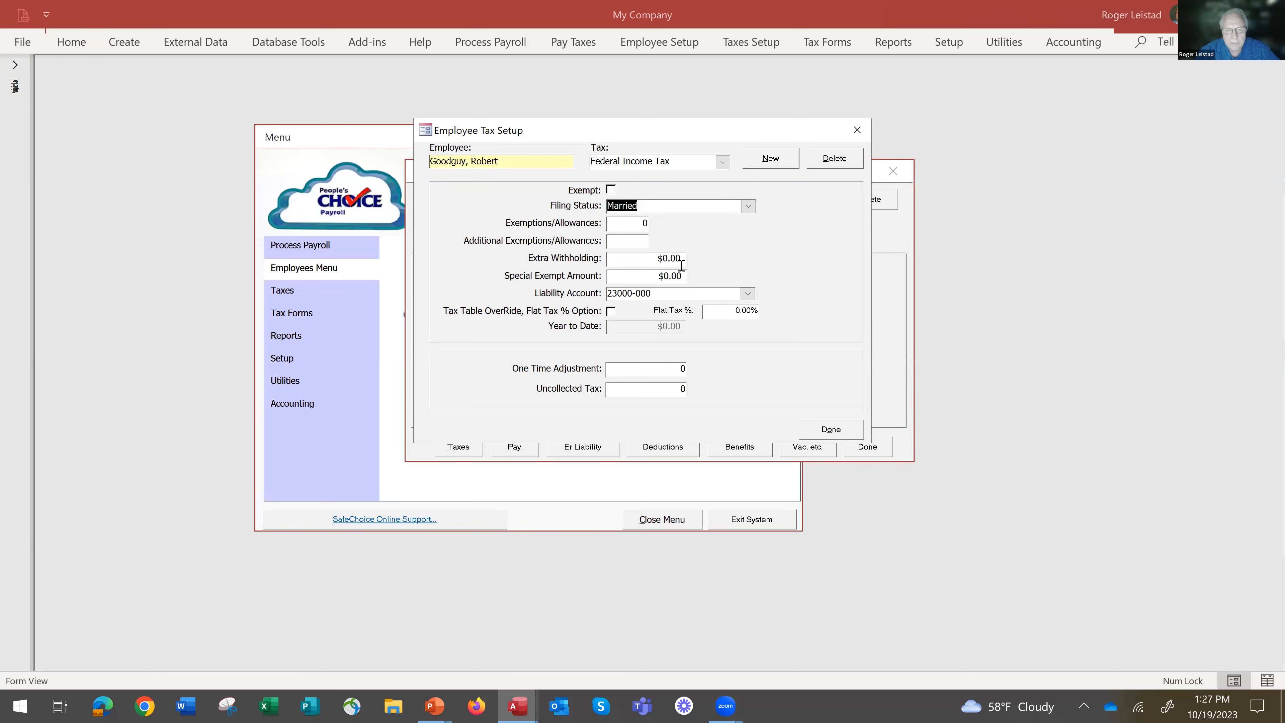
click(833, 430)
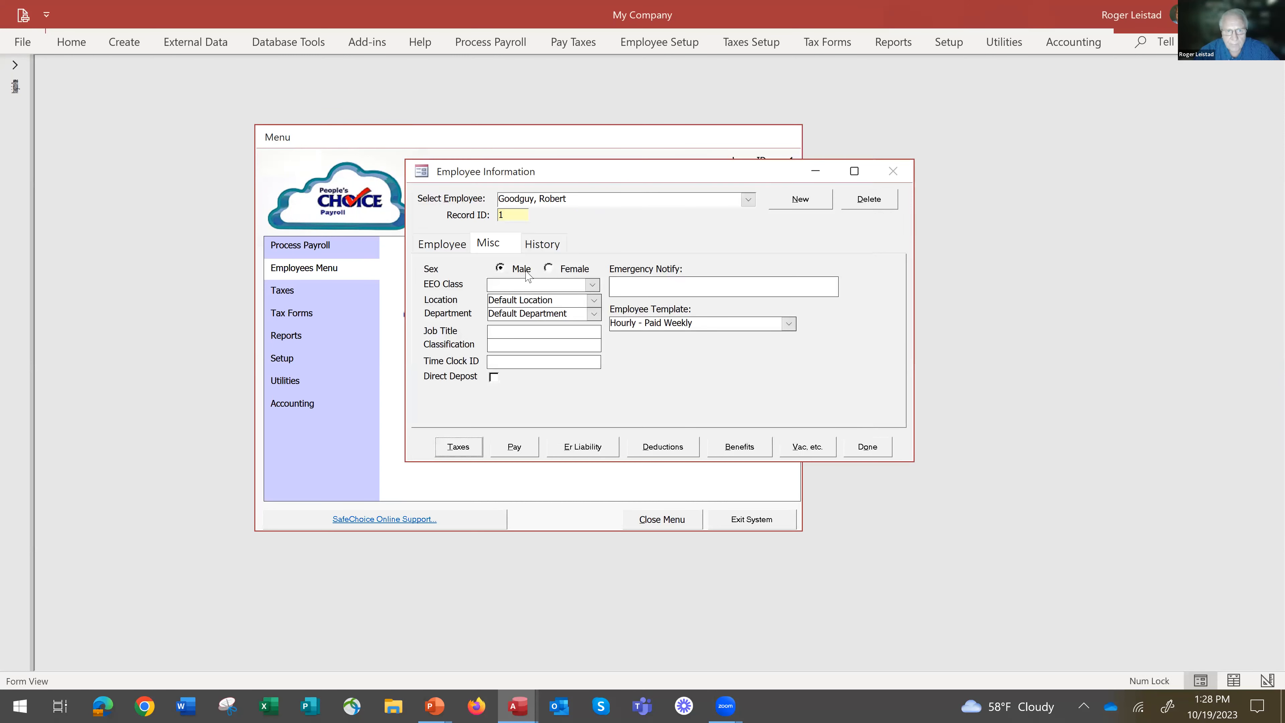
Review the employer liabilities assigned to the employee and close the liability setup.
click(582, 447)
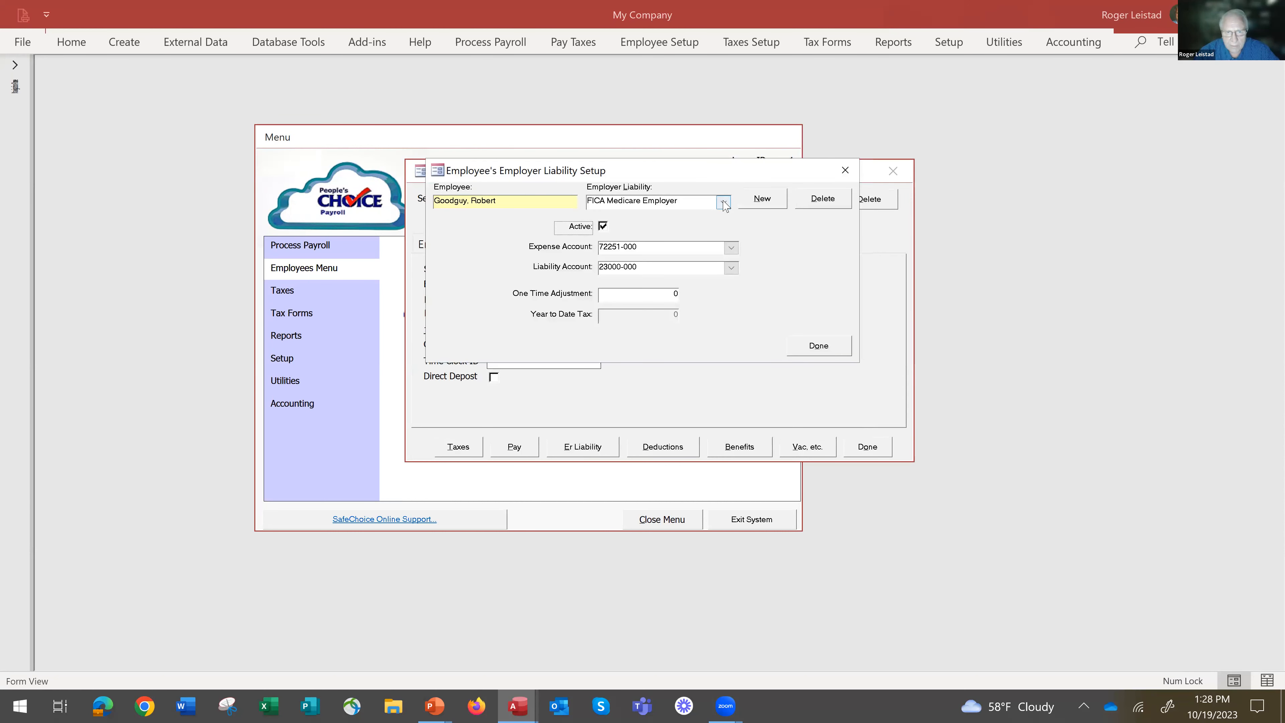
click(723, 202)
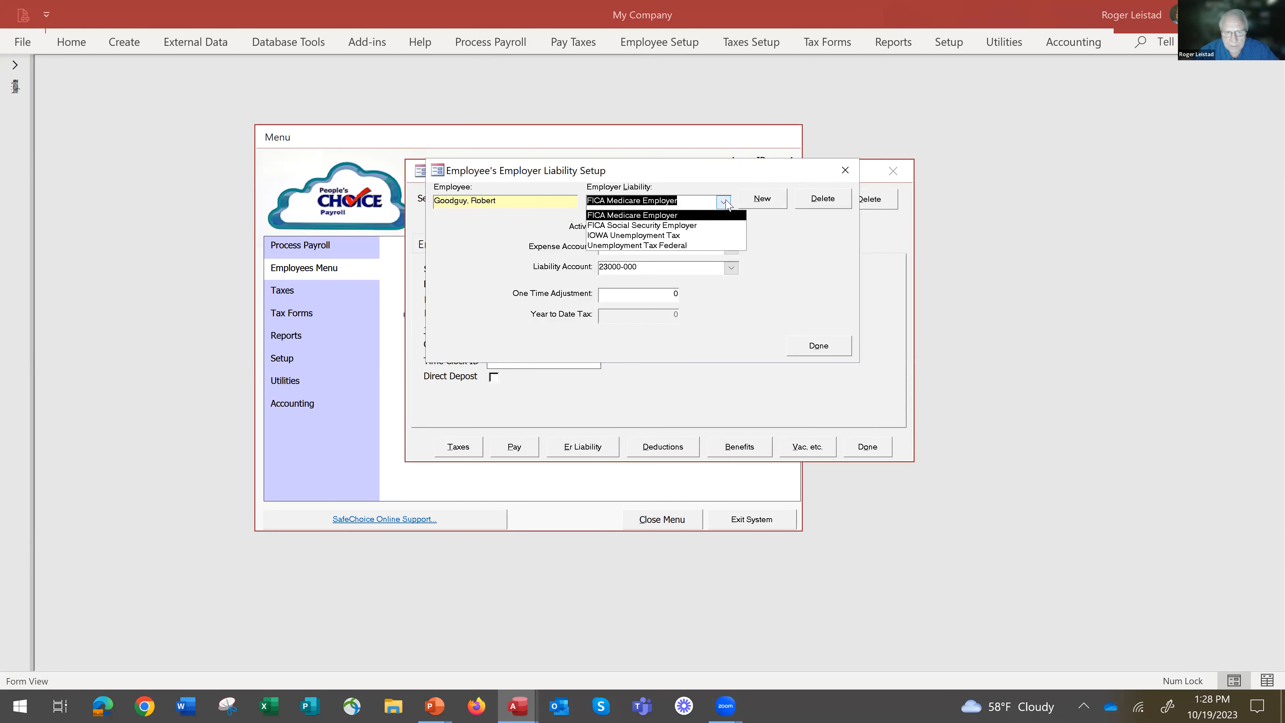
click(727, 202)
click(812, 350)
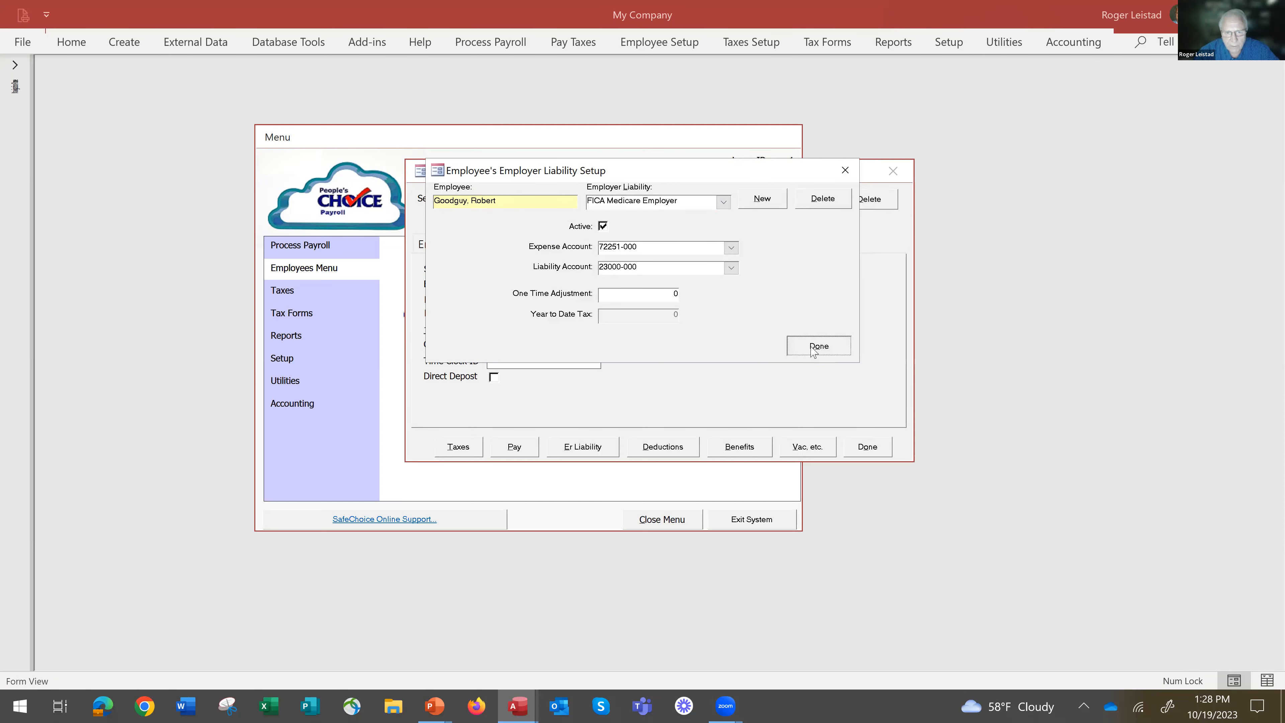
Review the deduction types available for the employee, cancelling the new item and closing the deduction setup.
click(668, 447)
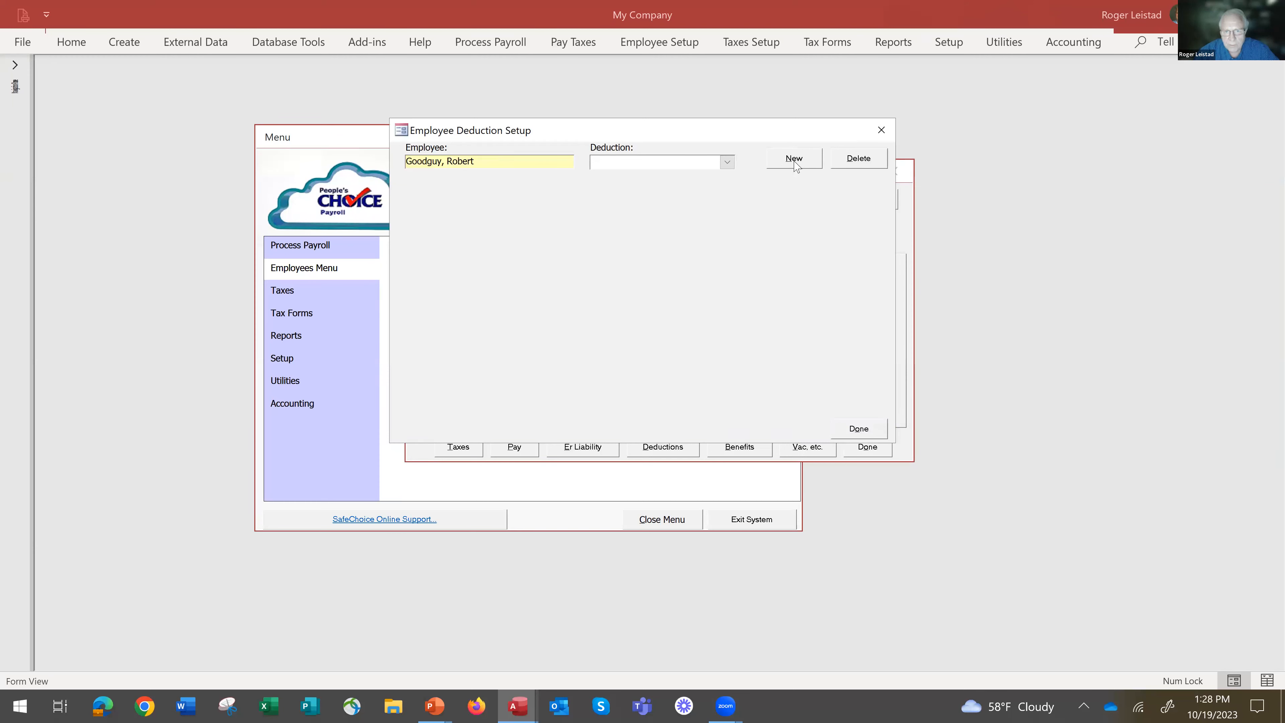
click(793, 163)
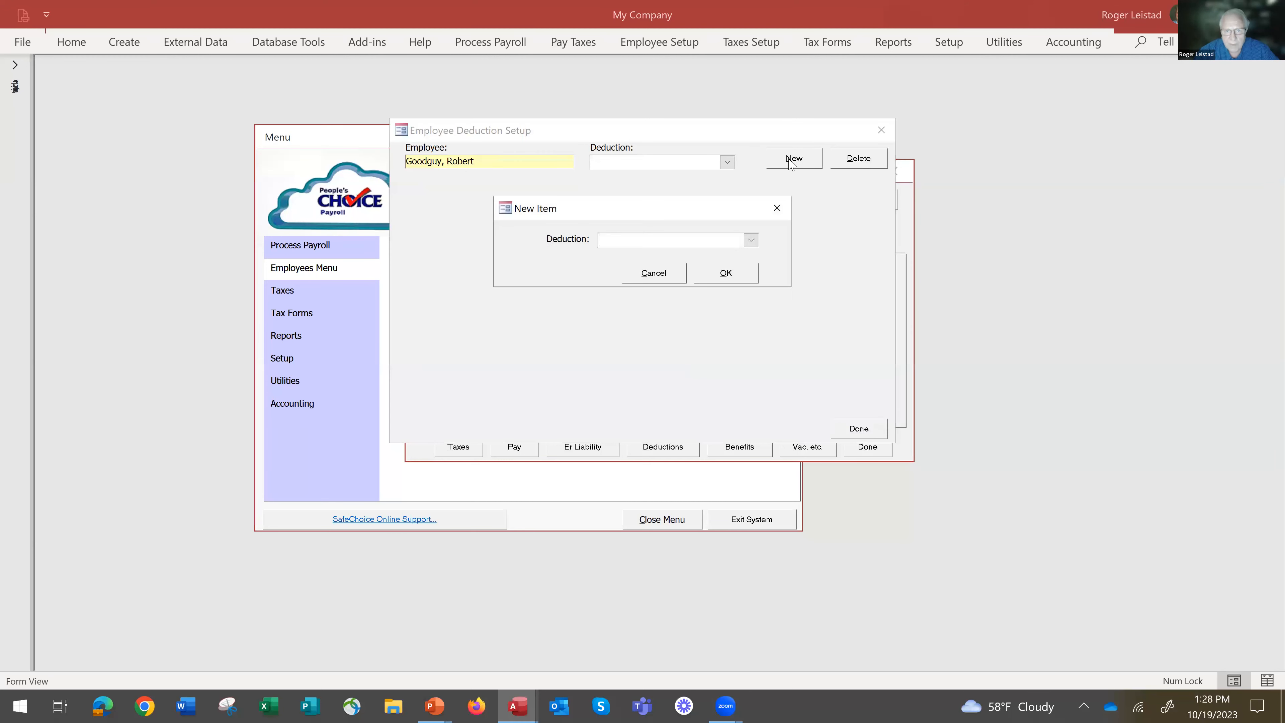
click(751, 240)
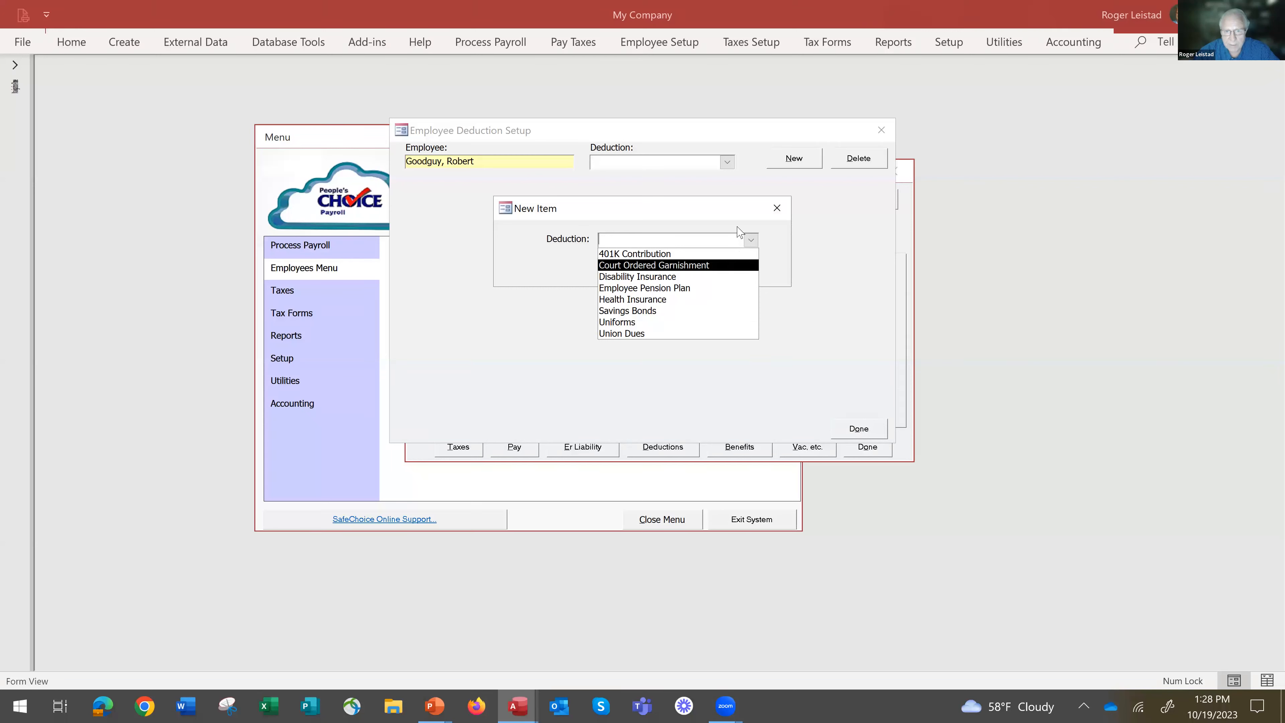
click(738, 216)
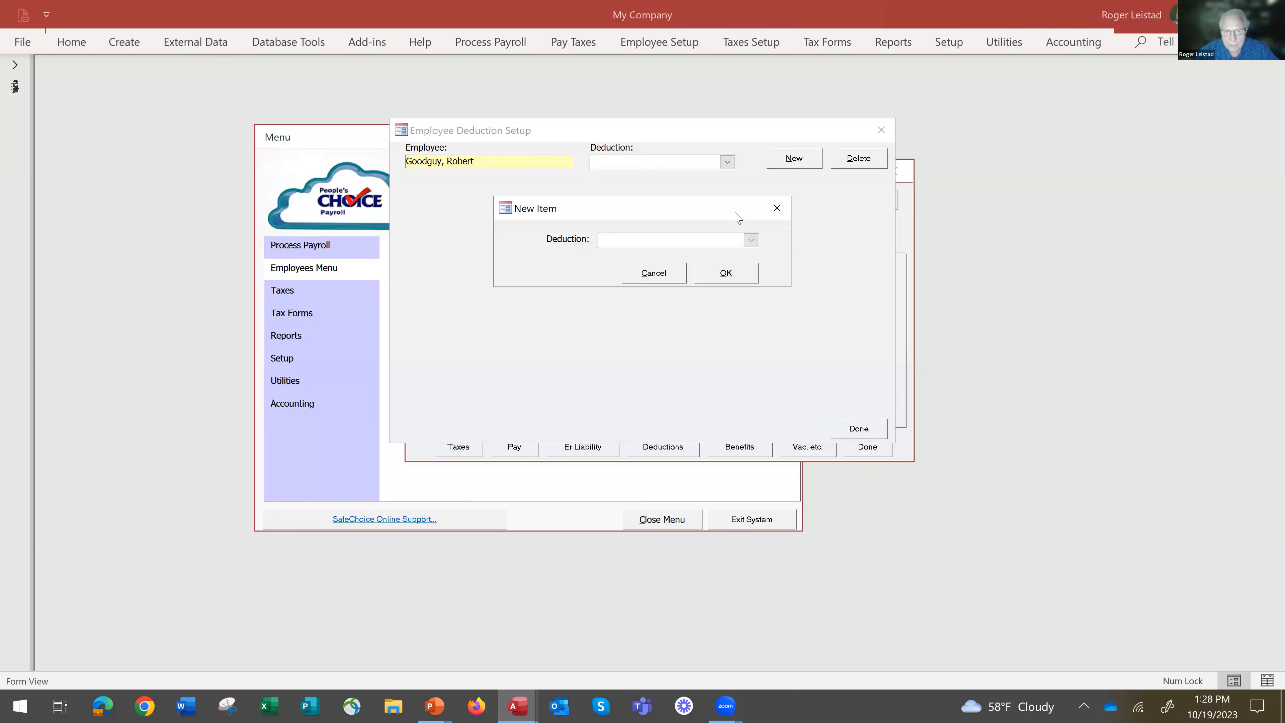
click(646, 271)
click(858, 428)
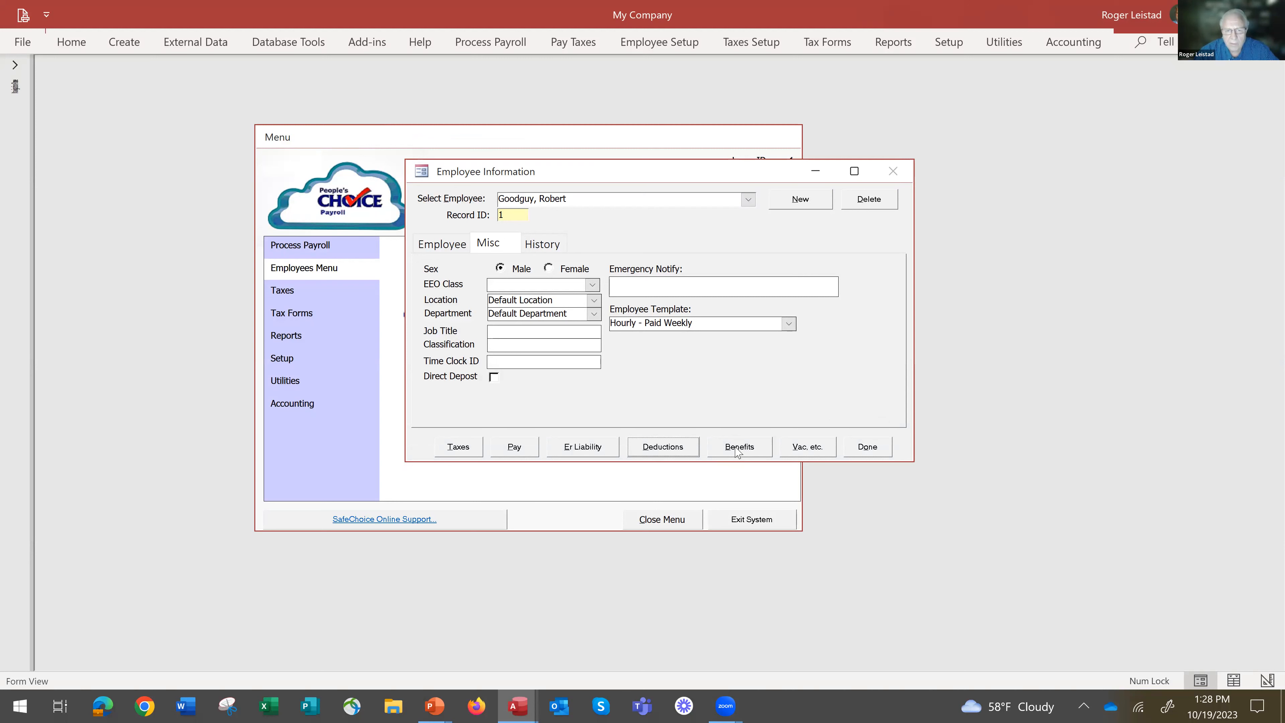
Review the benefit types available for the employee without adding one, and close the benefit setup.
click(741, 447)
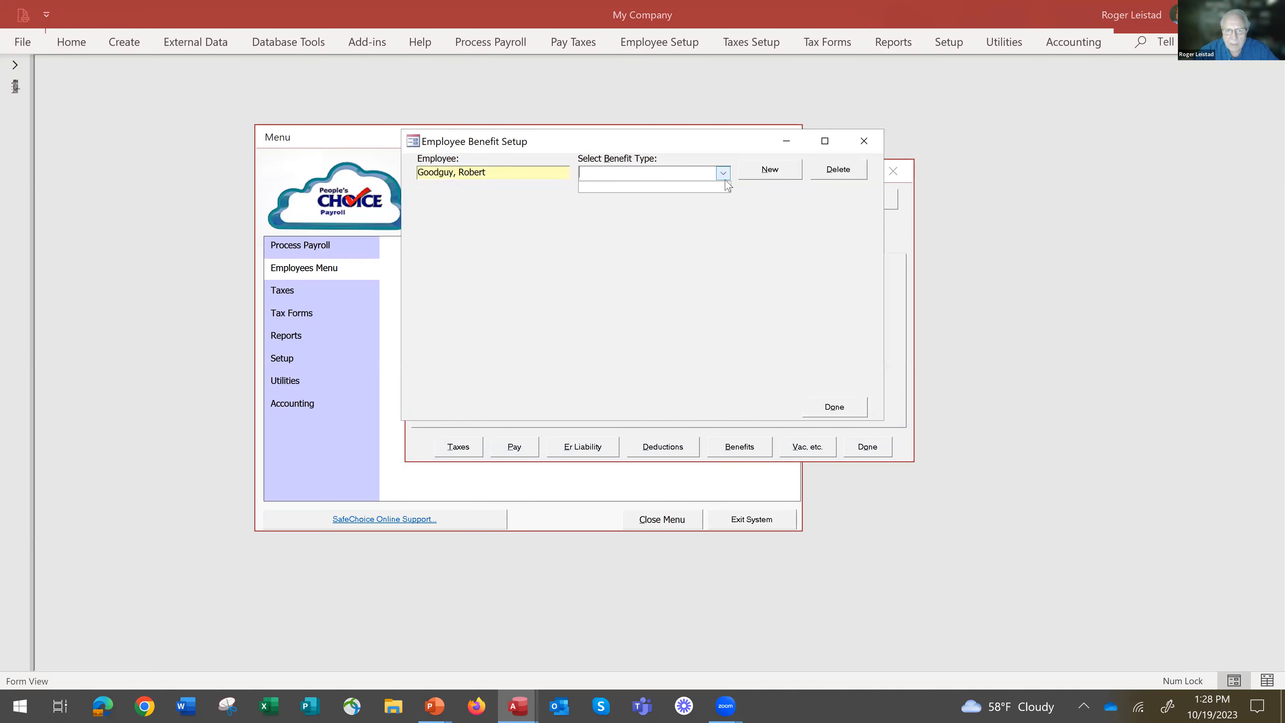
click(767, 168)
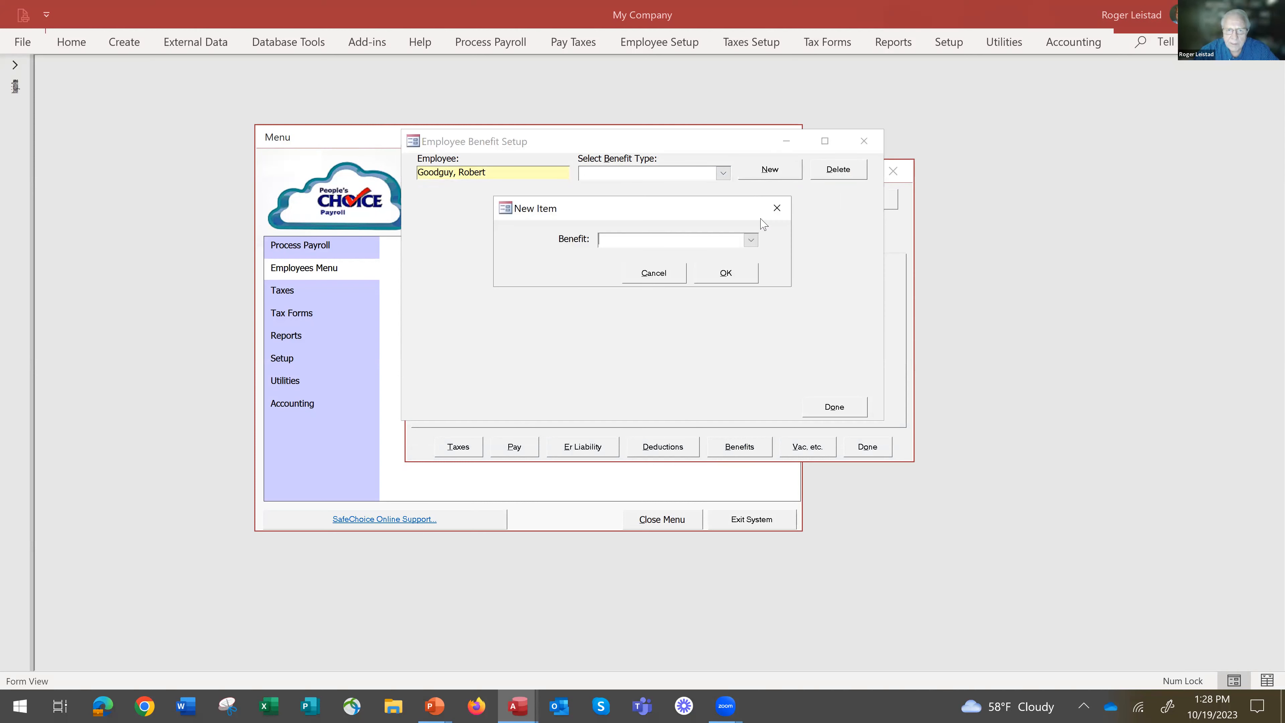
click(751, 240)
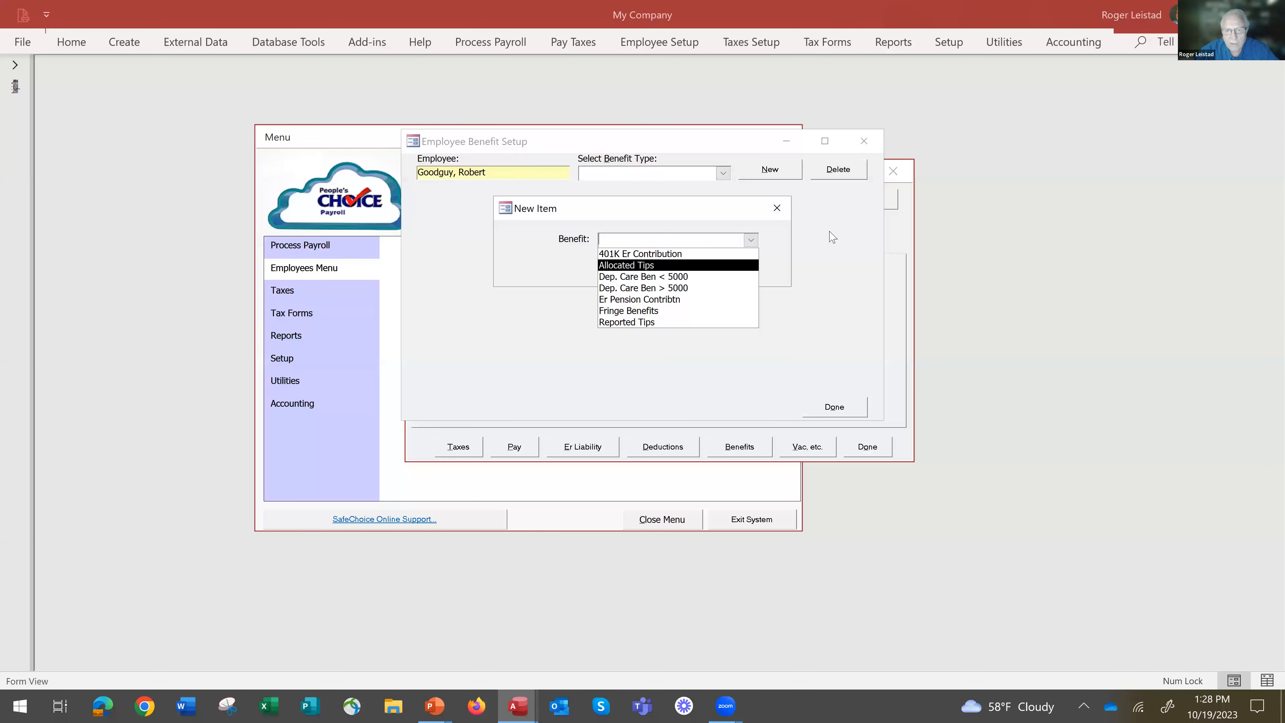
click(778, 209)
click(777, 209)
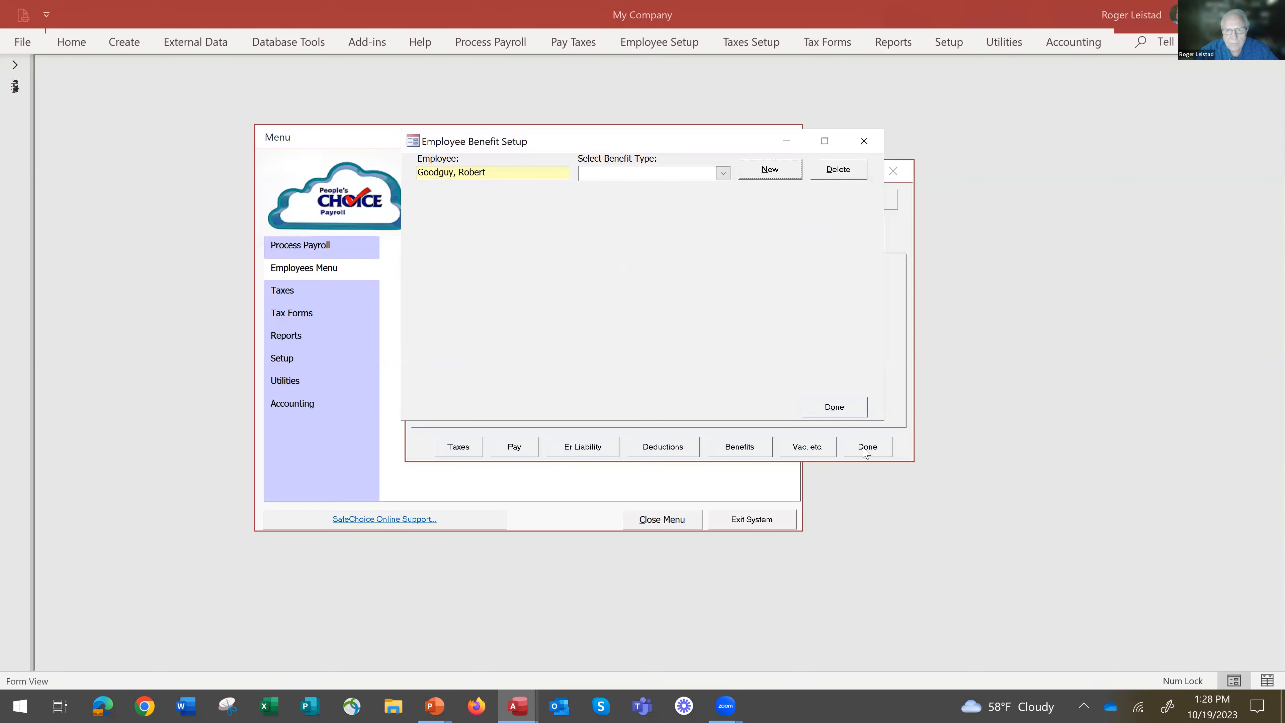
click(840, 406)
Add the Paid Vacation Hours day type to the employee, and close the vacation setup and the employee record.
click(807, 453)
click(707, 162)
click(767, 158)
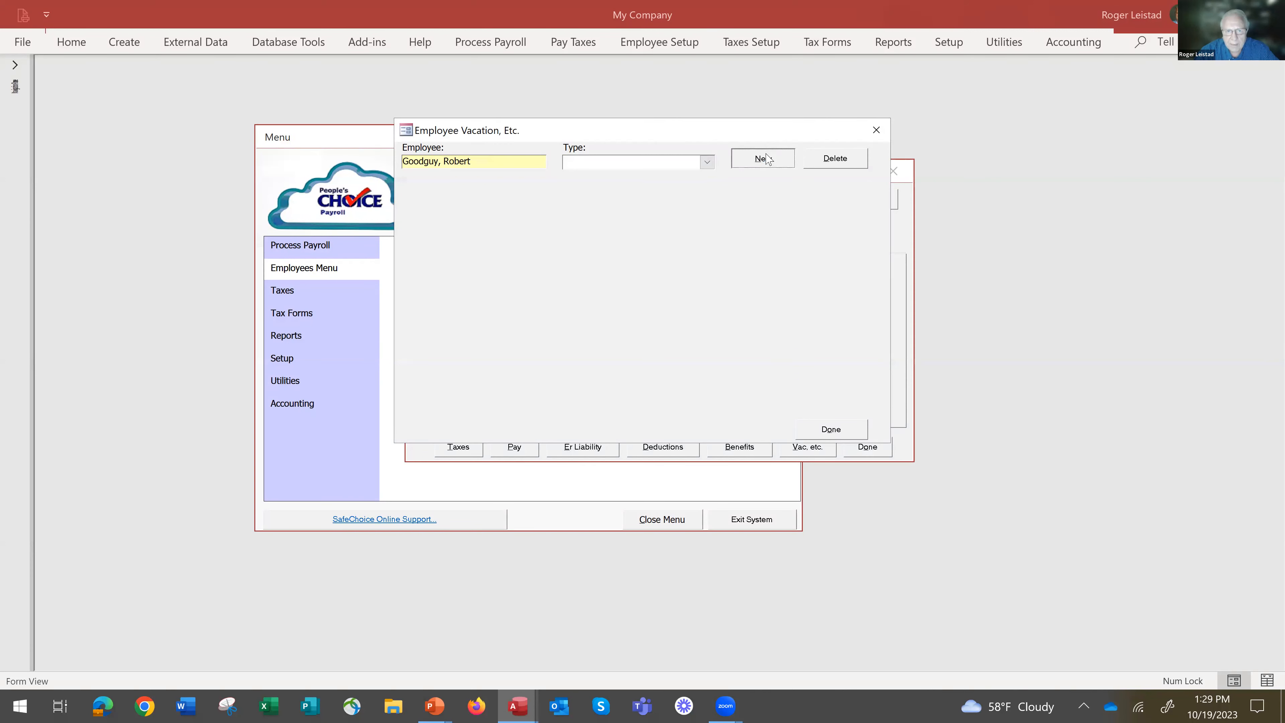
click(758, 241)
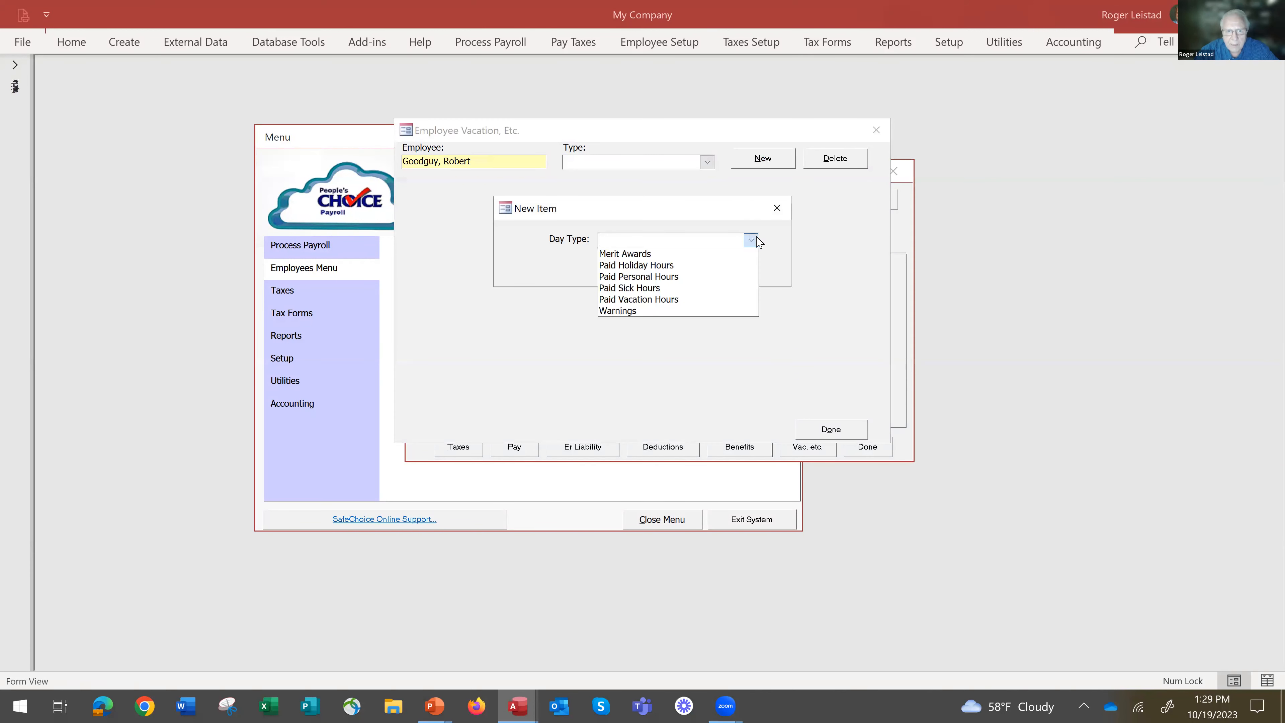
click(701, 300)
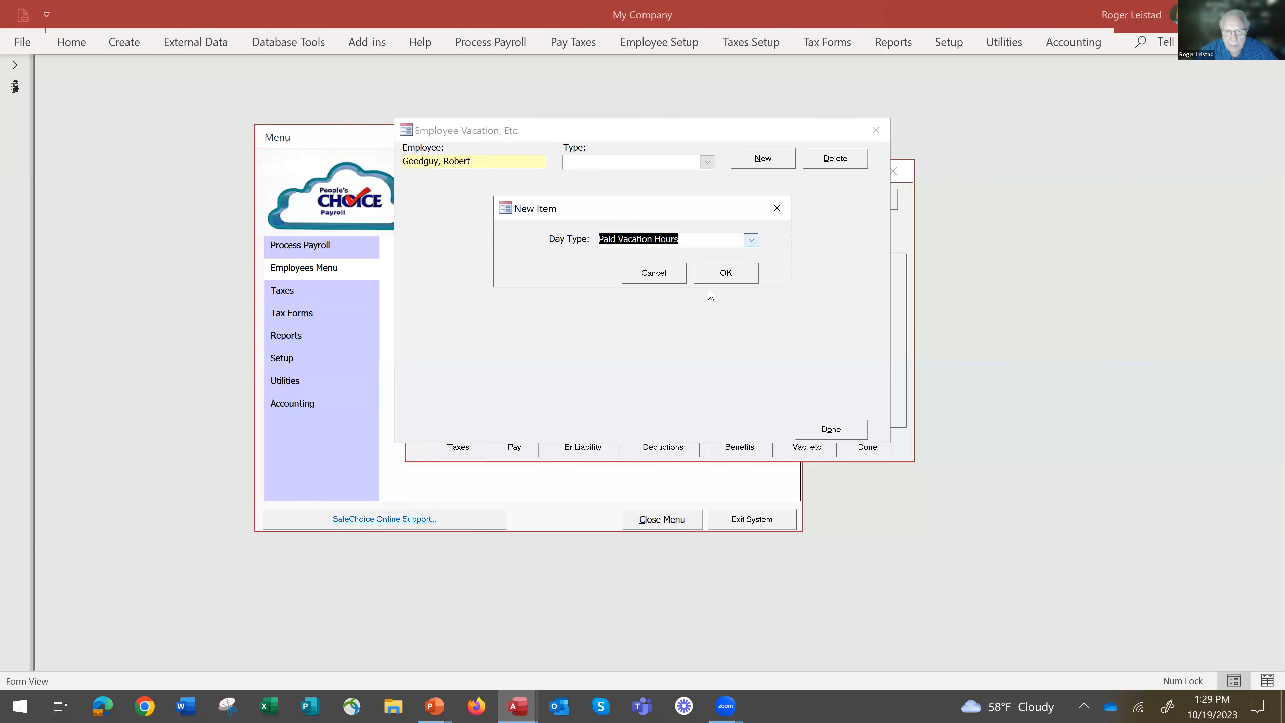
click(729, 271)
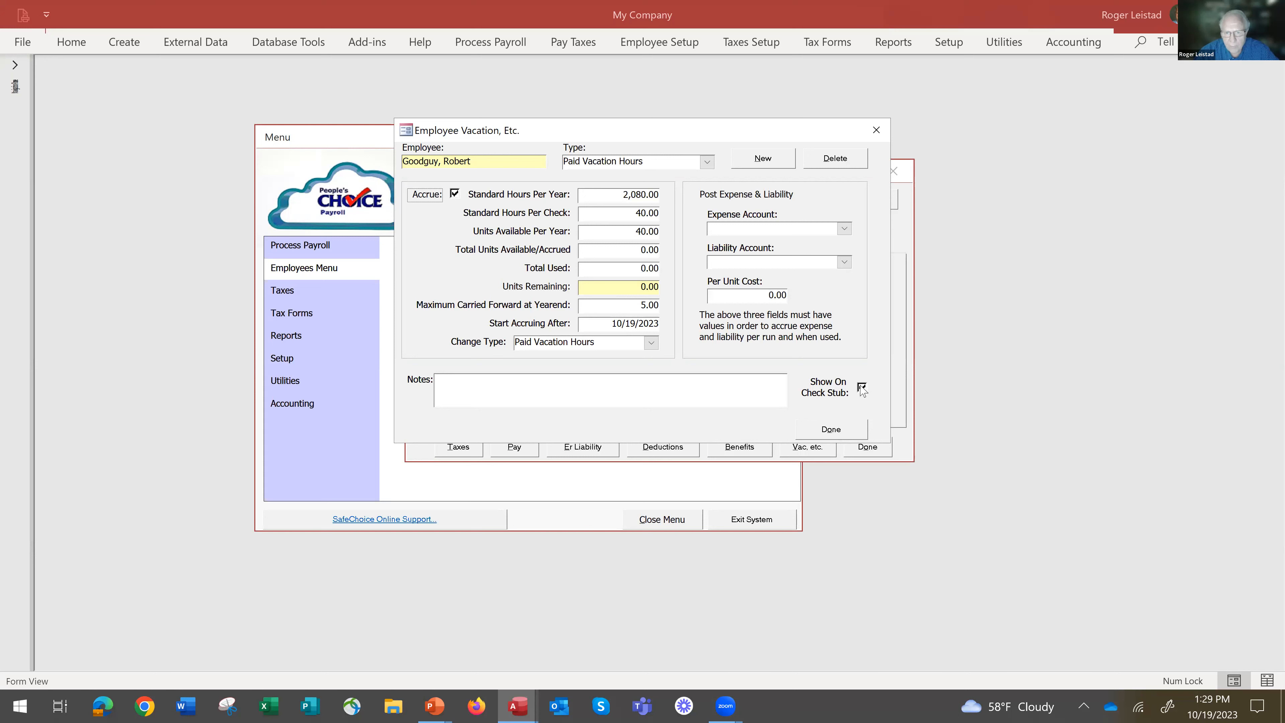
click(833, 430)
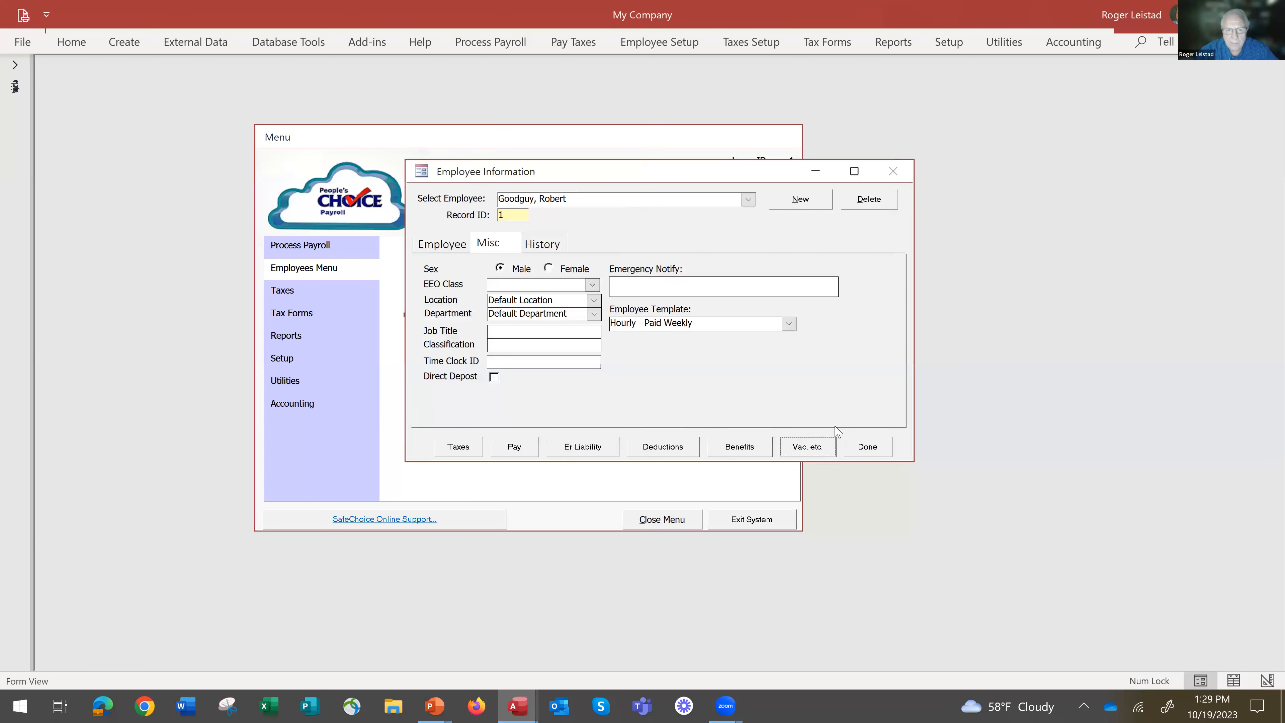
click(871, 450)
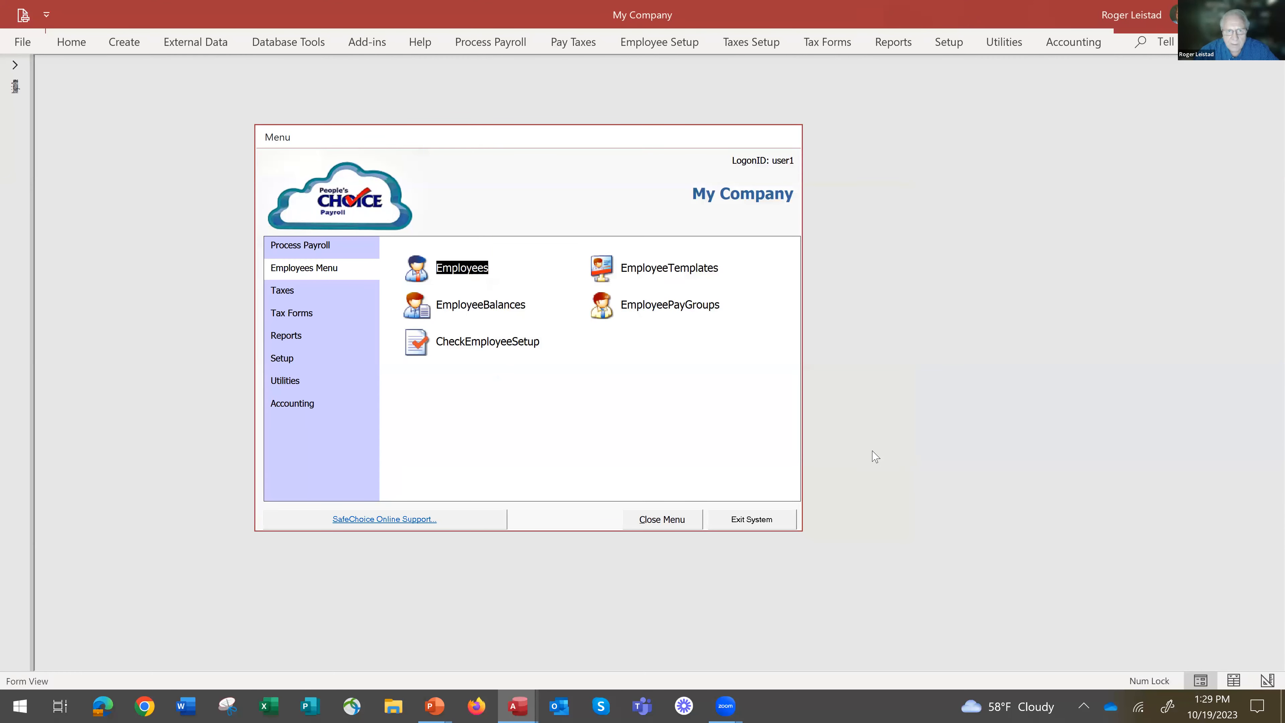
Start a payroll run, enter pay data for Weekly Payroll Entries, and delete the employee's Hourly OT - Weekly line.
click(309, 247)
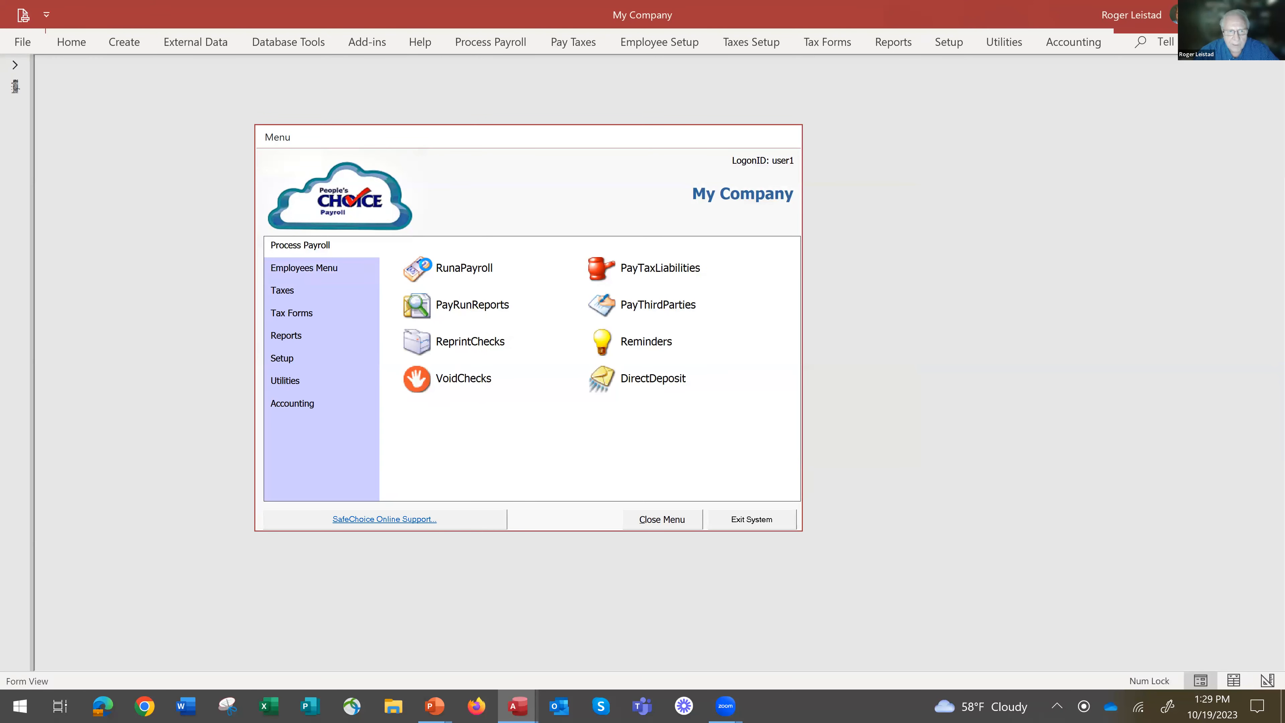
click(425, 269)
click(695, 221)
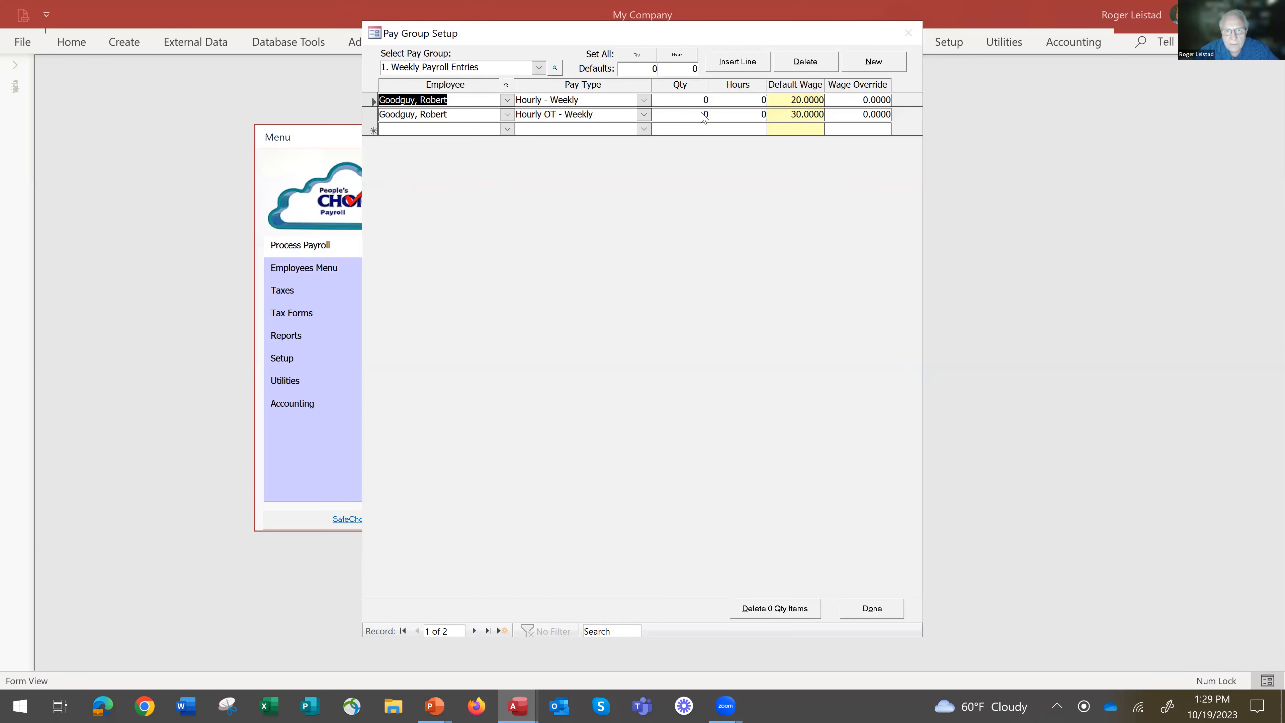
double_click(699, 100)
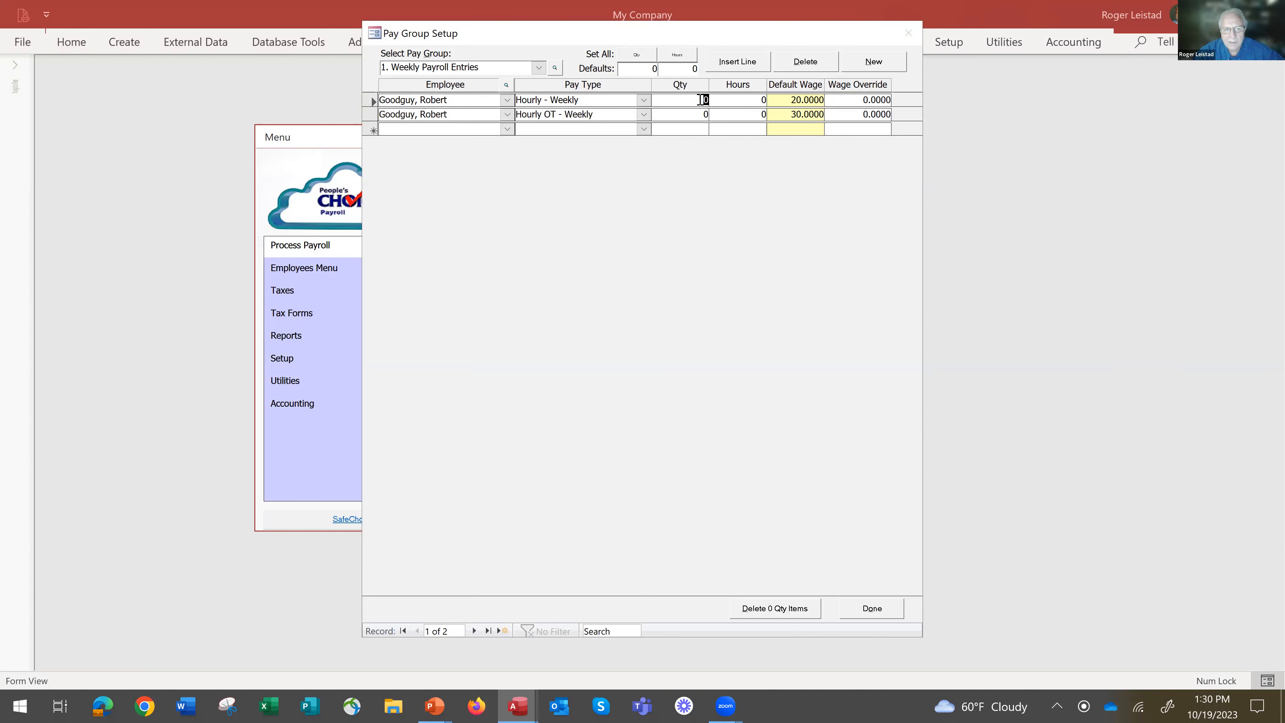
click(373, 117)
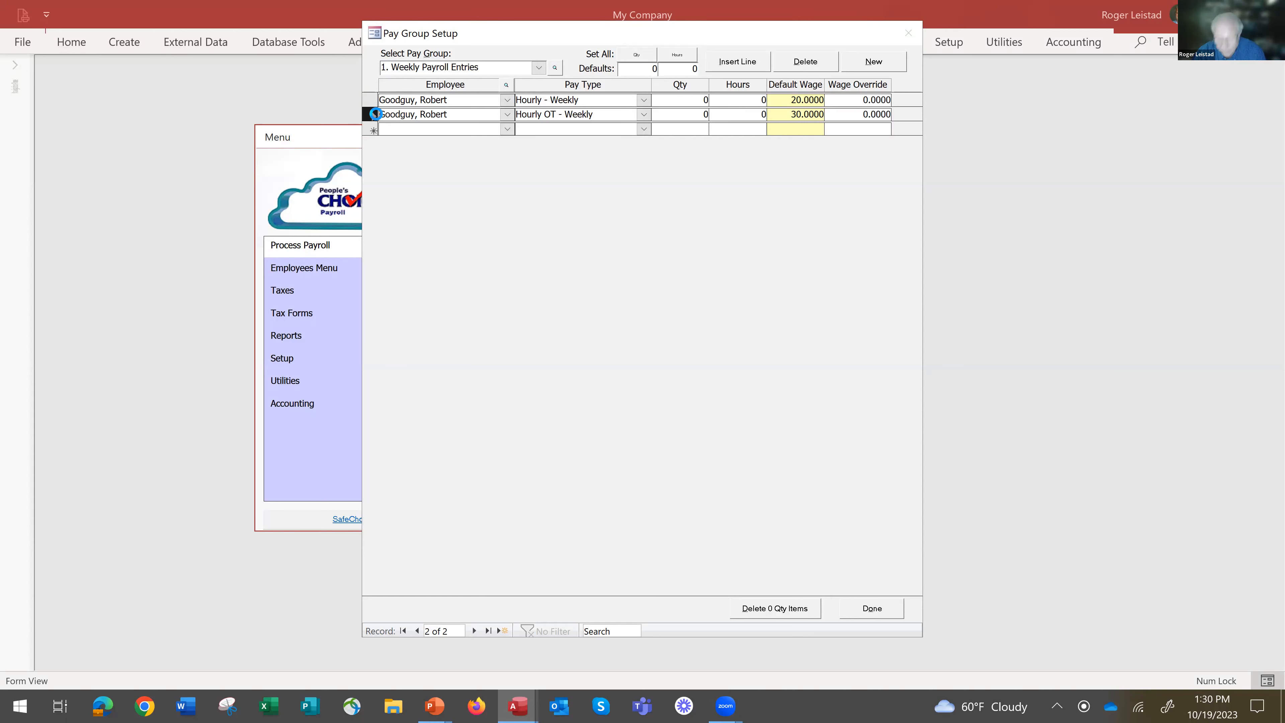
key(Delete)
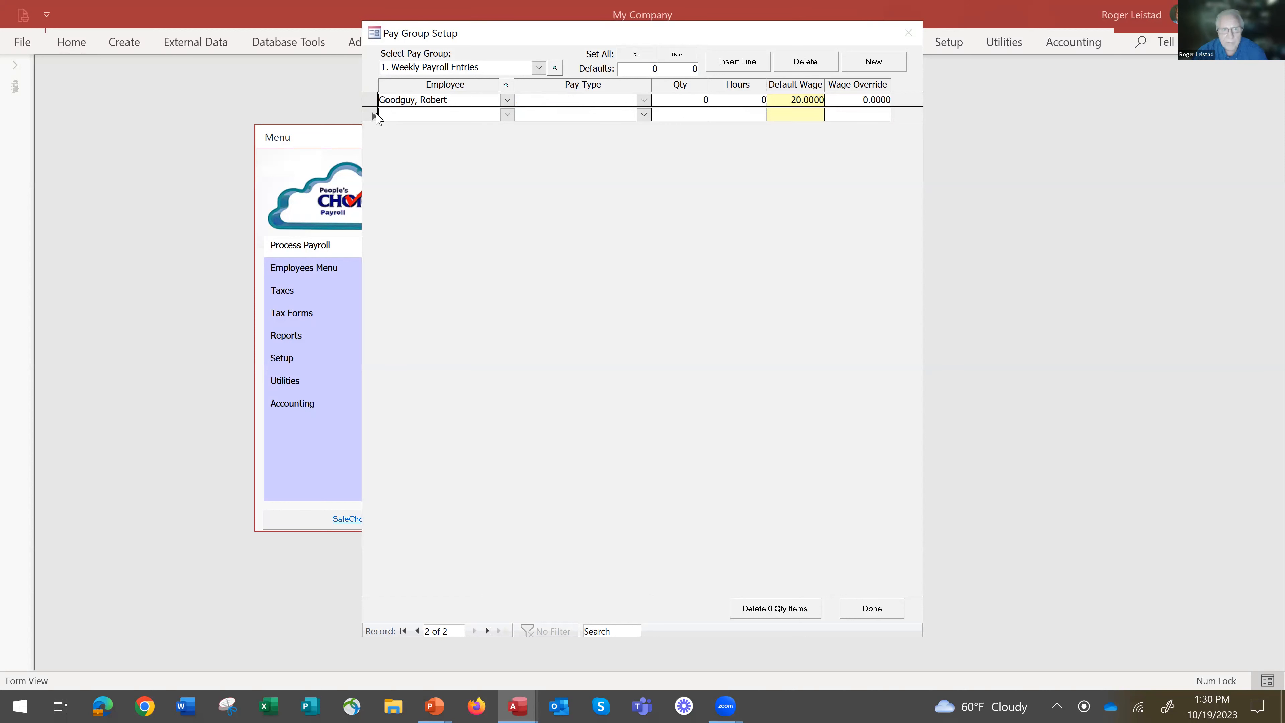
Set the quantity of the employee's Hourly - Weekly line to 40 and finish the pay data entry.
click(644, 100)
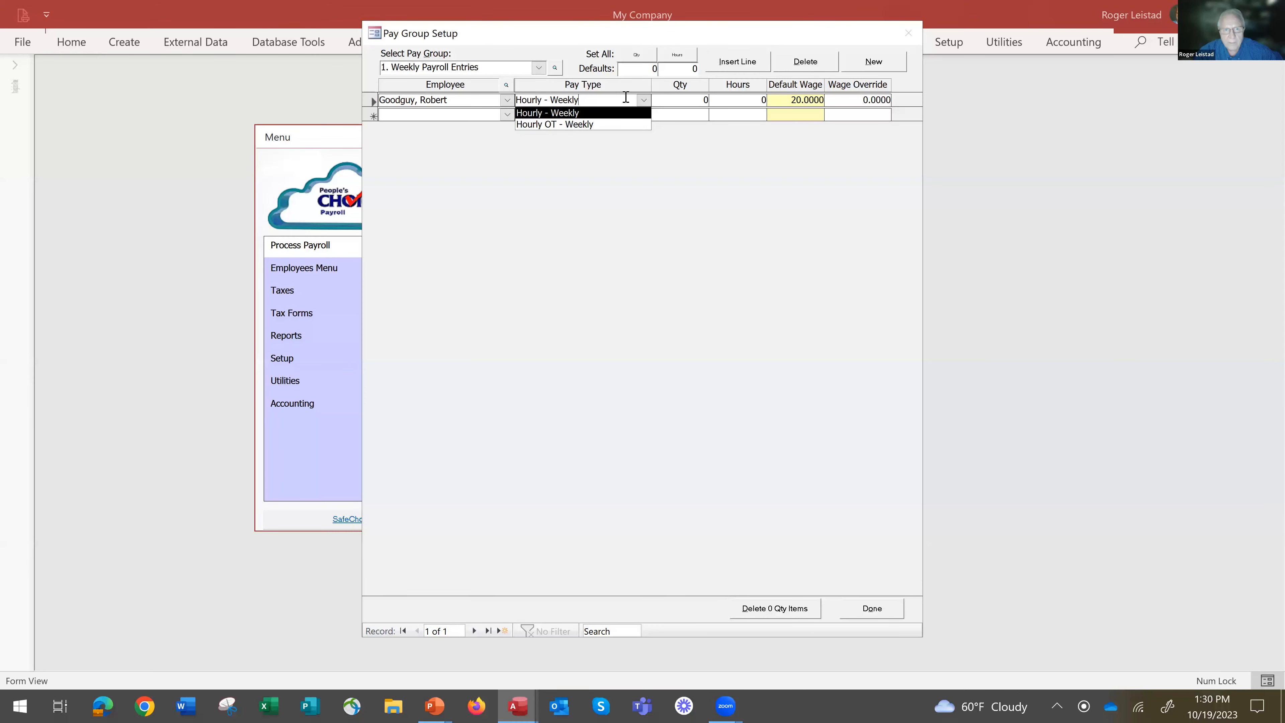
key(Tab)
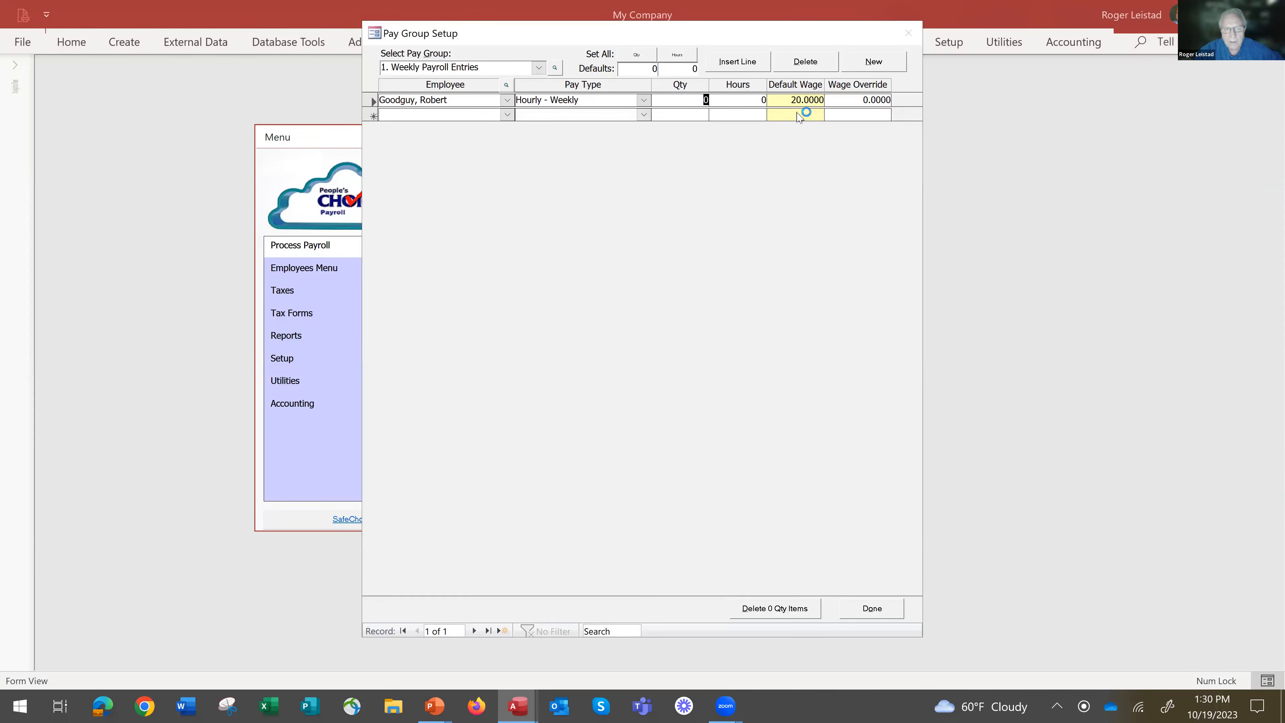
text(40)
key(Tab)
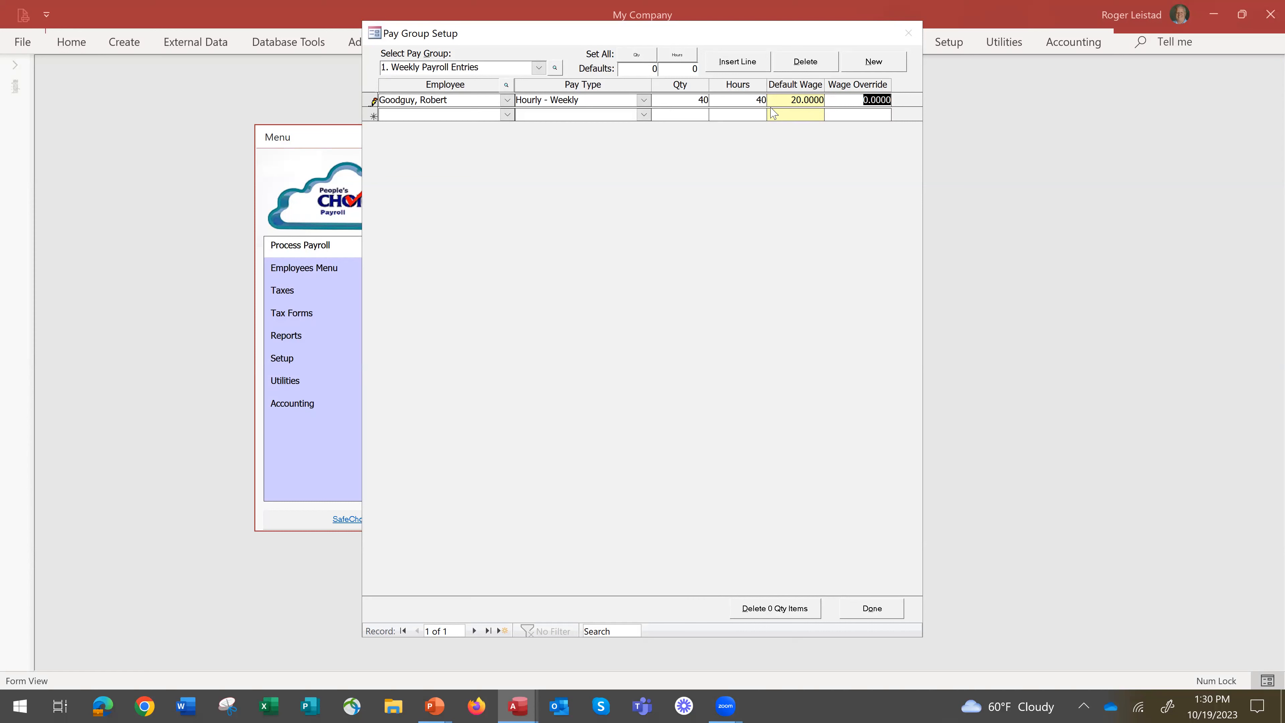
click(873, 610)
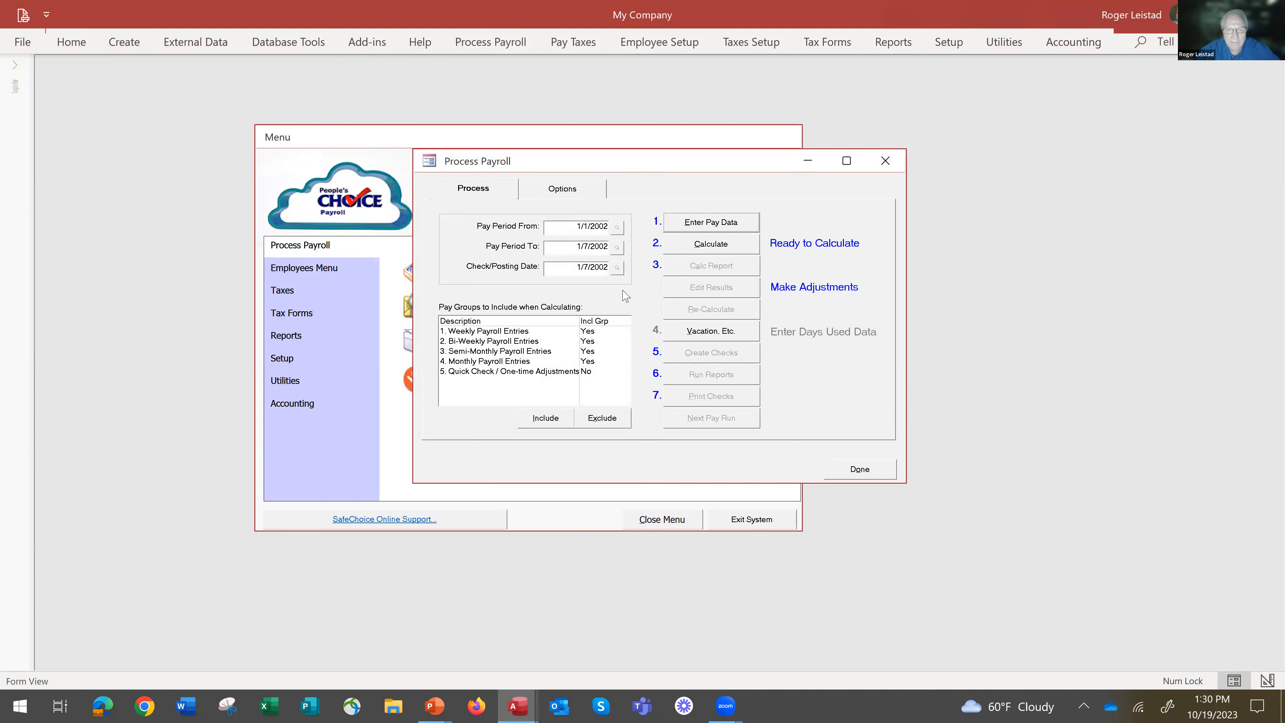
Decline changing payroll years when calculating, and set the check/posting date to 10/19/2023.
click(709, 245)
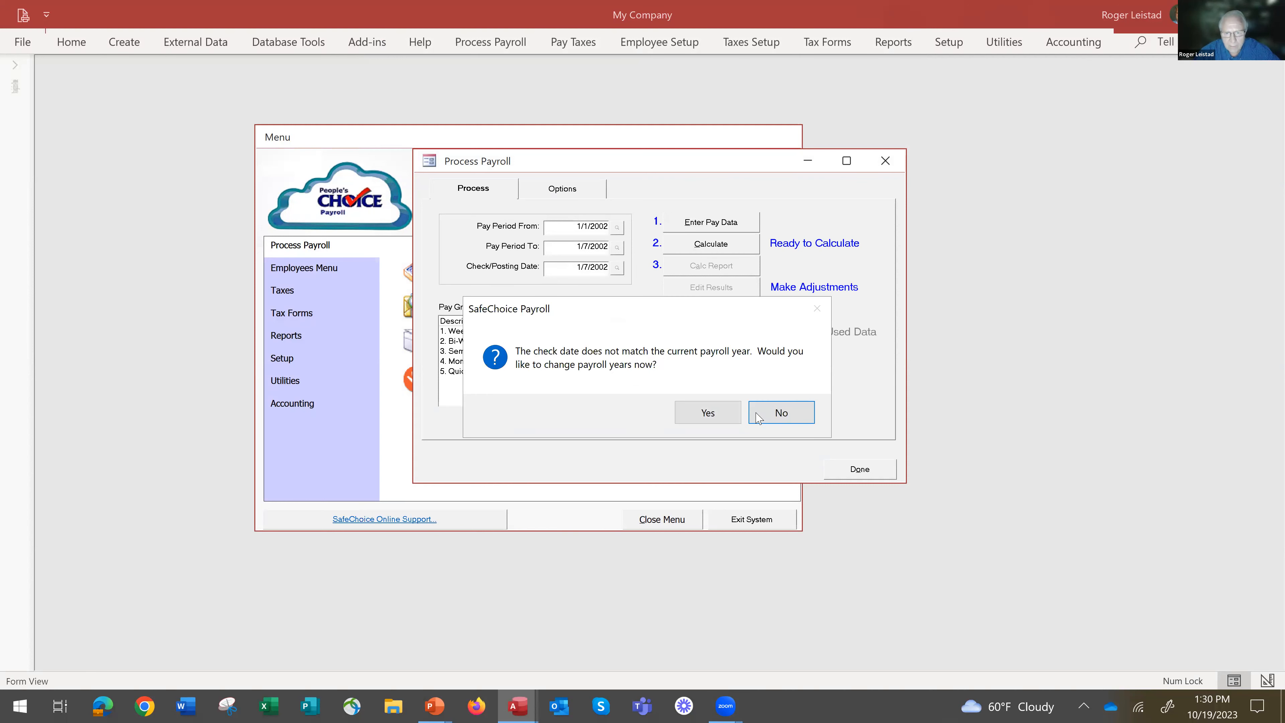
click(769, 413)
click(565, 269)
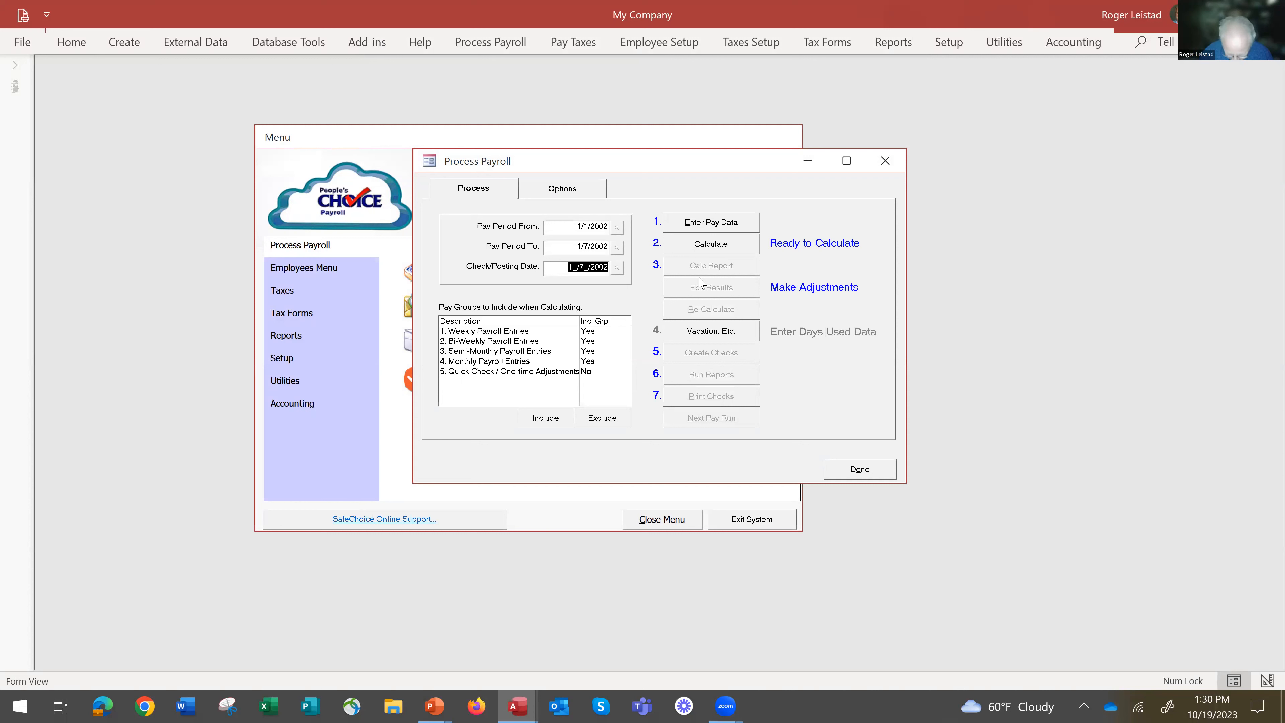
text(10/)
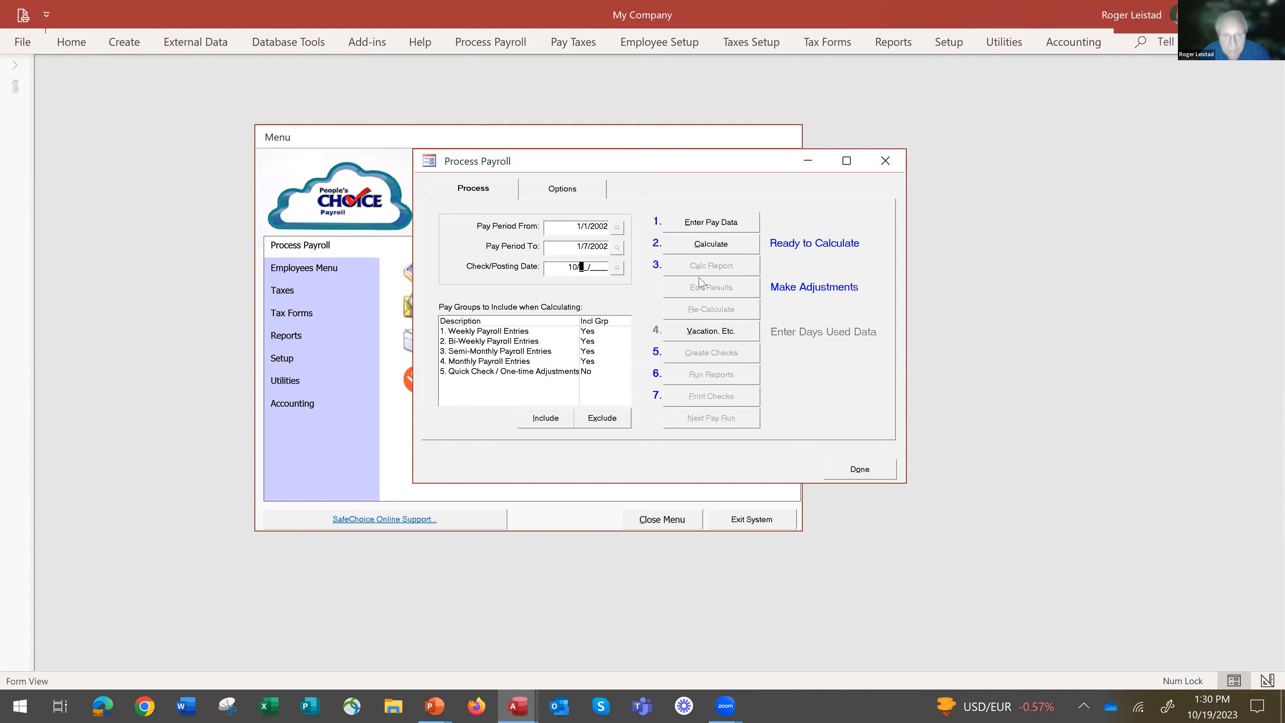
text(1)
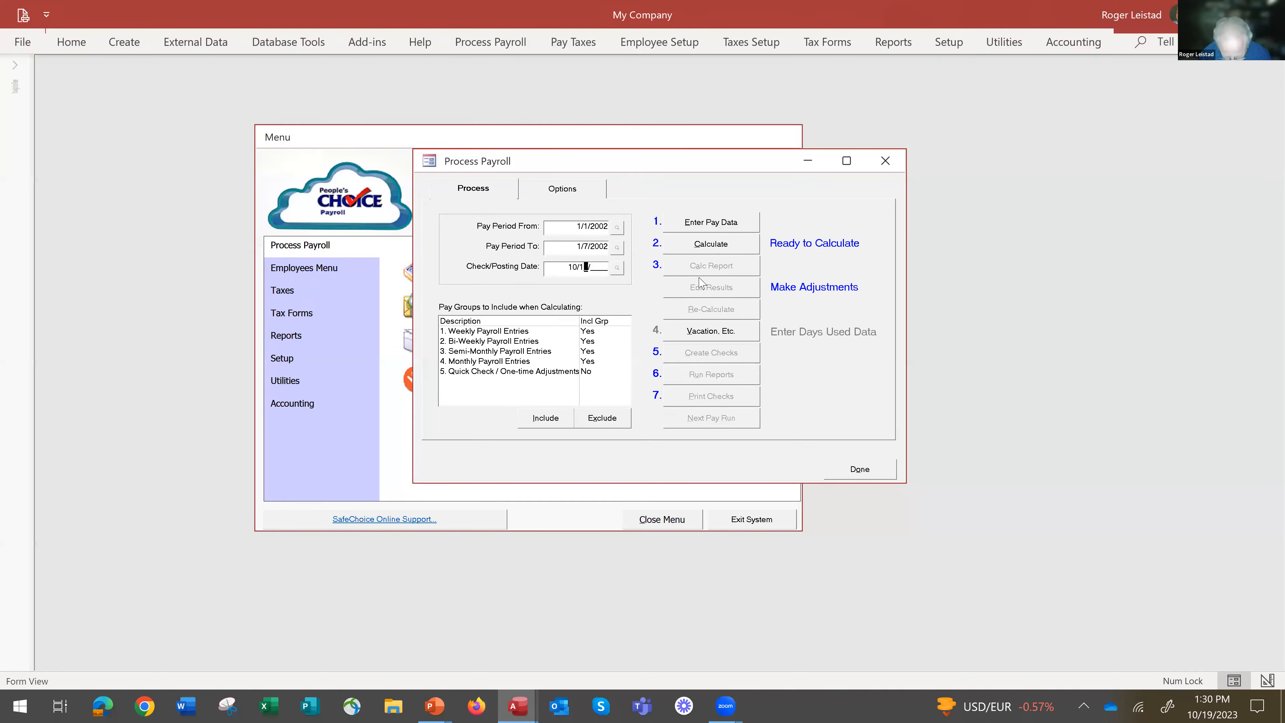
text(9/2023)
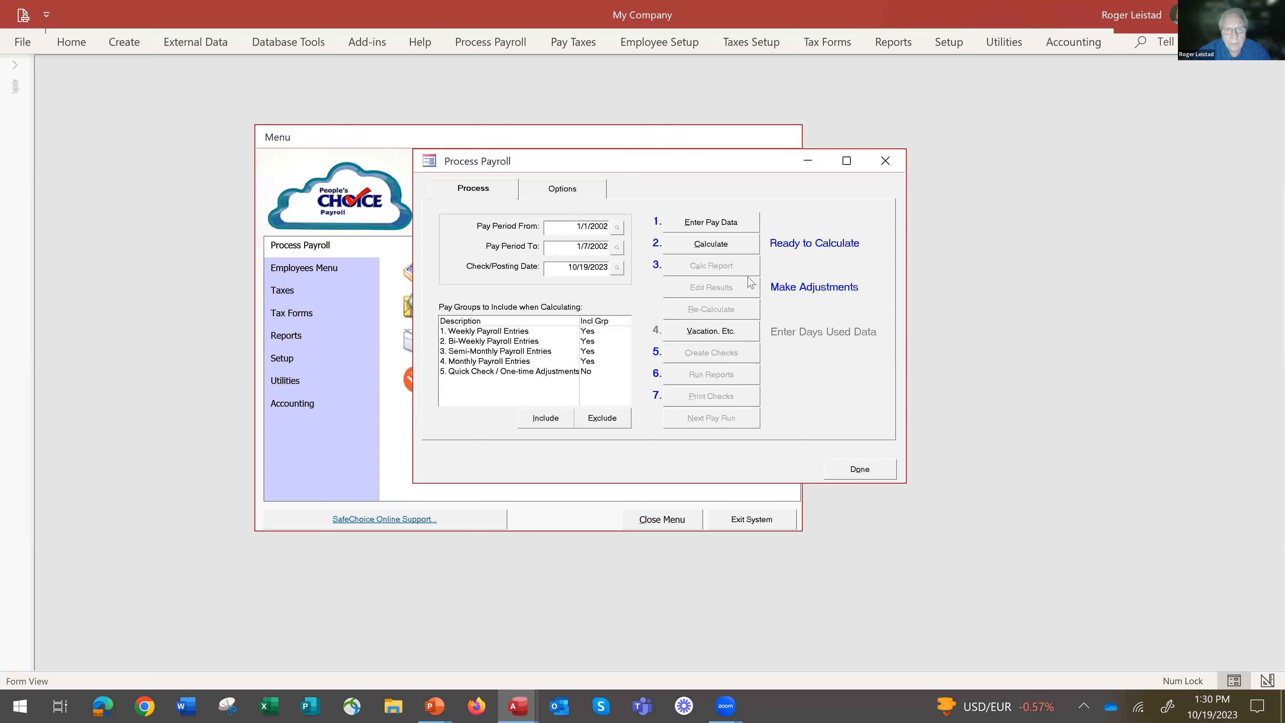
Try to set the pay period start date to 10/9/2023 before changing the period end date.
click(575, 226)
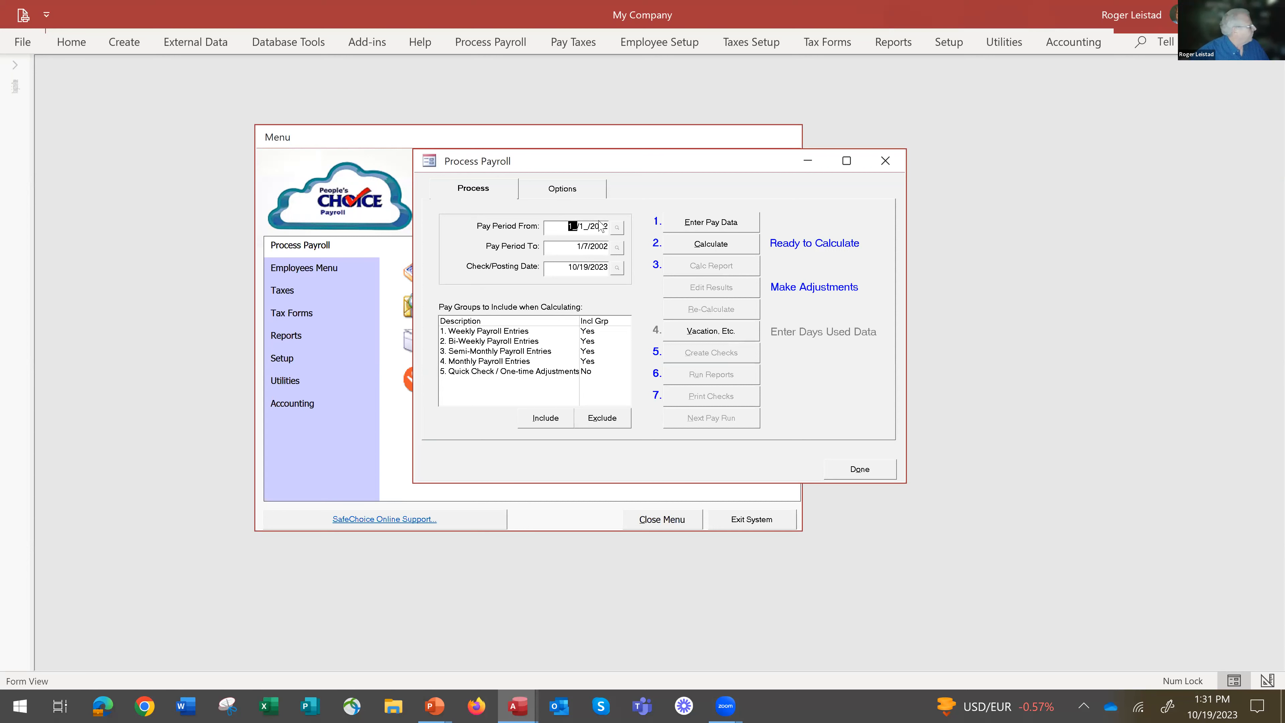
text(10/9_/)
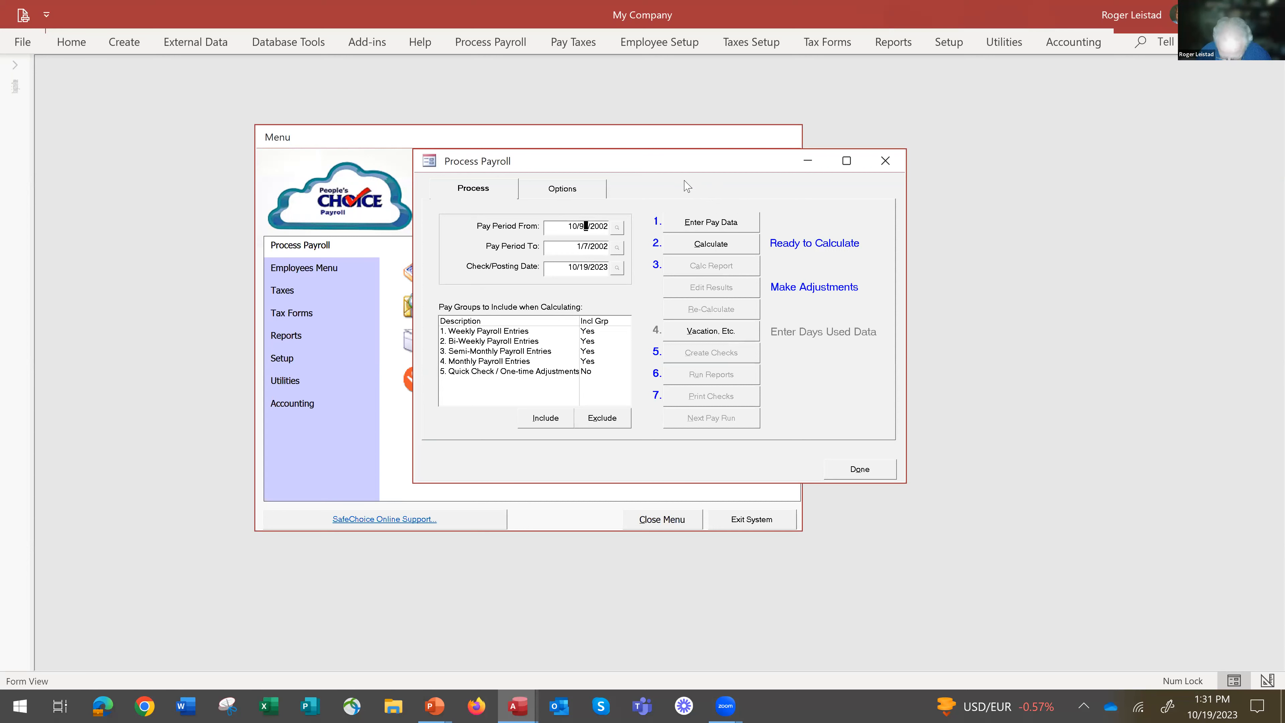
text(2023)
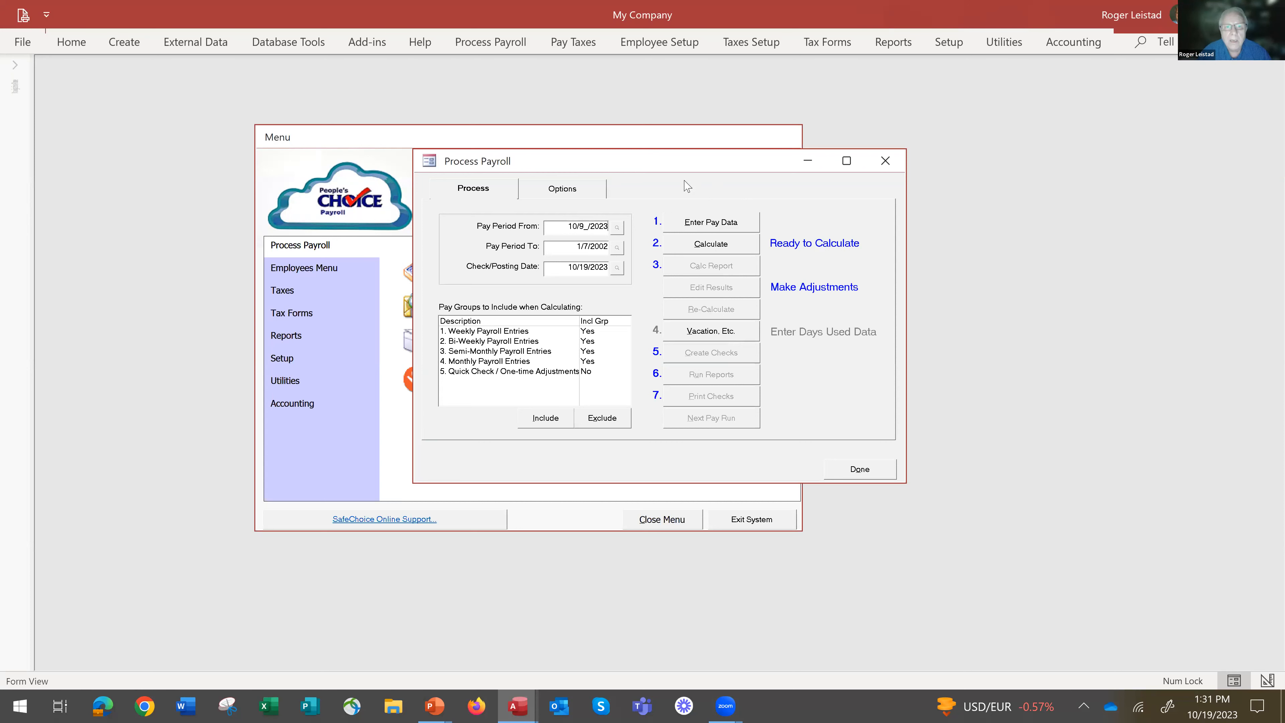
key(Tab)
key(Return)
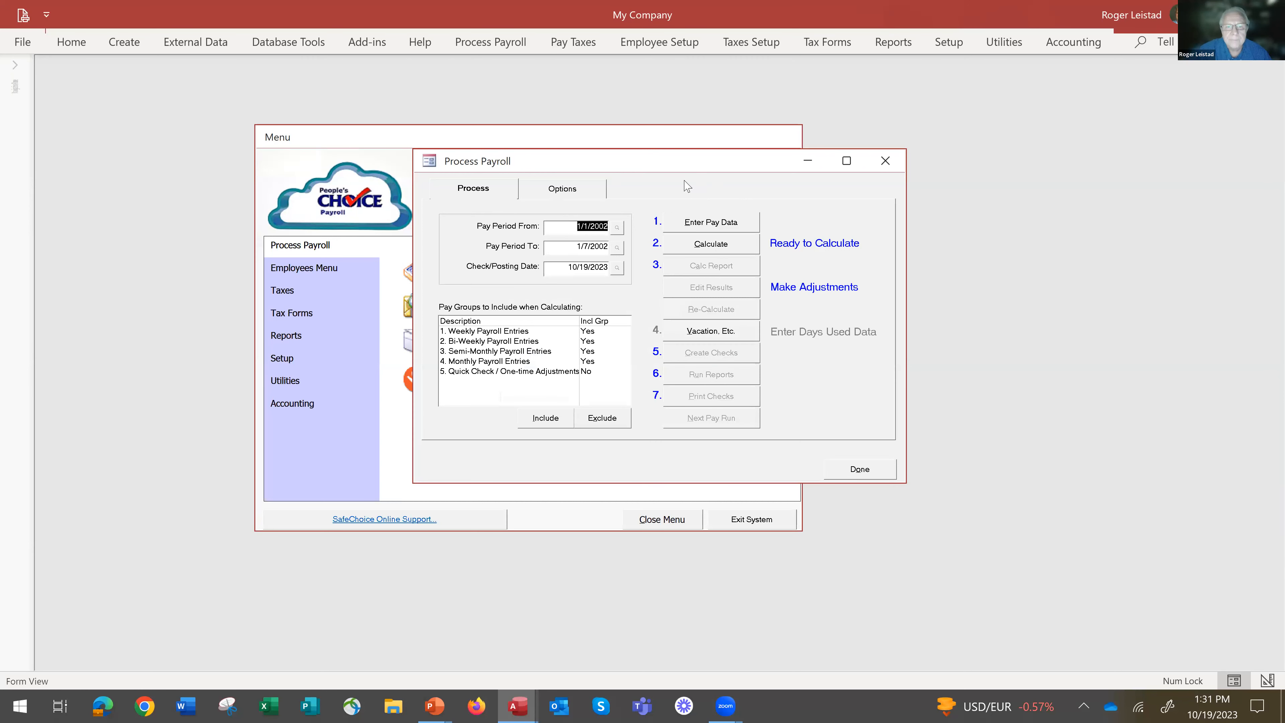
text(10/1)
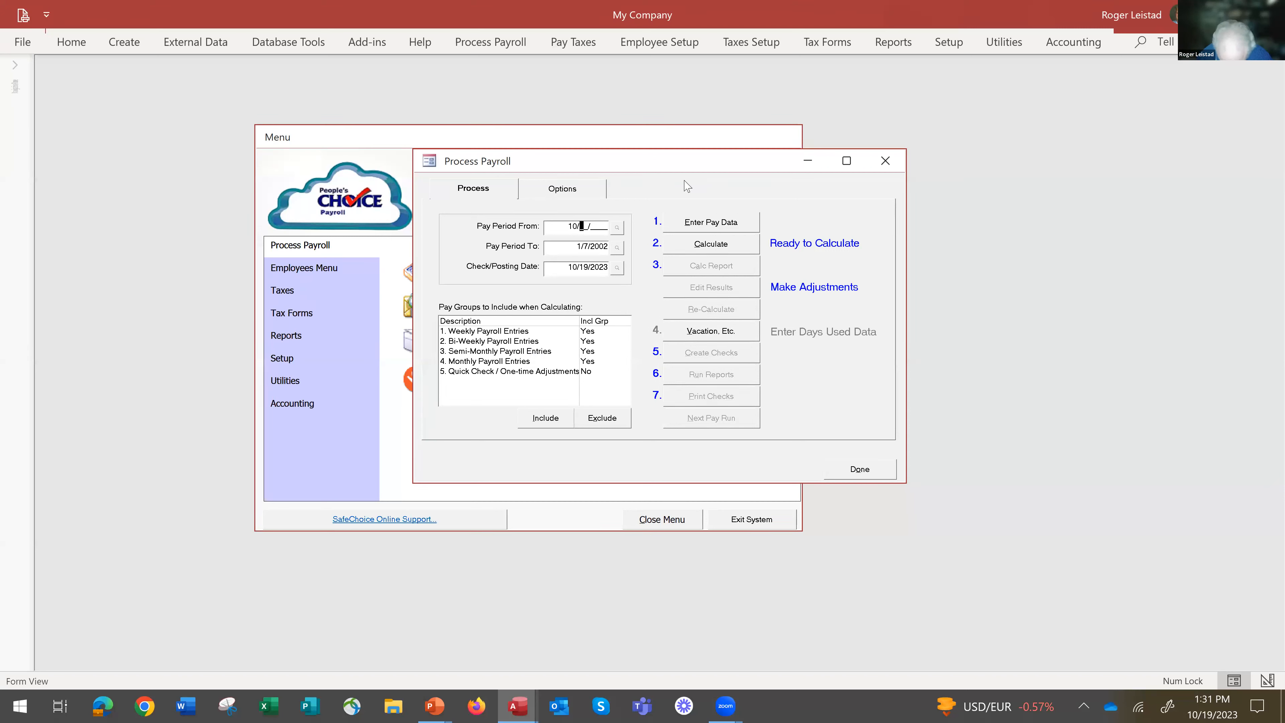
text(9)
text(/2023)
key(Tab)
key(Return)
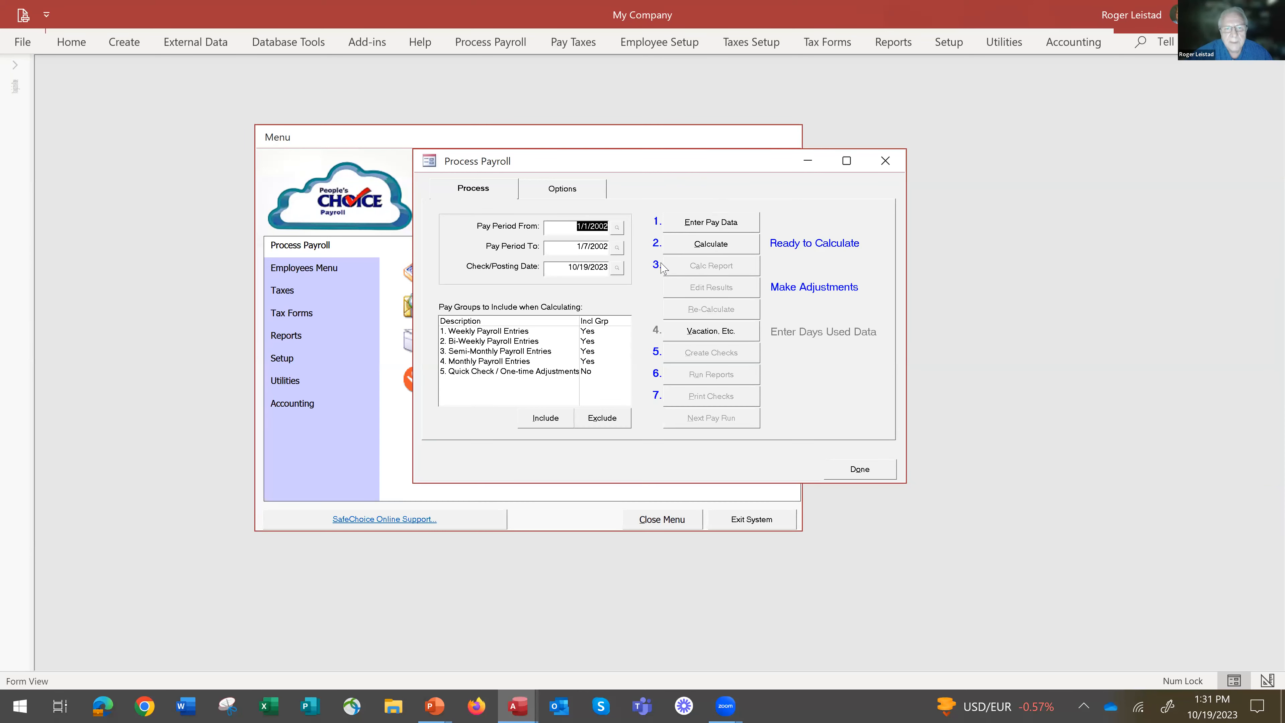
Set the pay period end date to 10/15/2023 and the start date to 10/9/2023.
drag(582, 246, 638, 232)
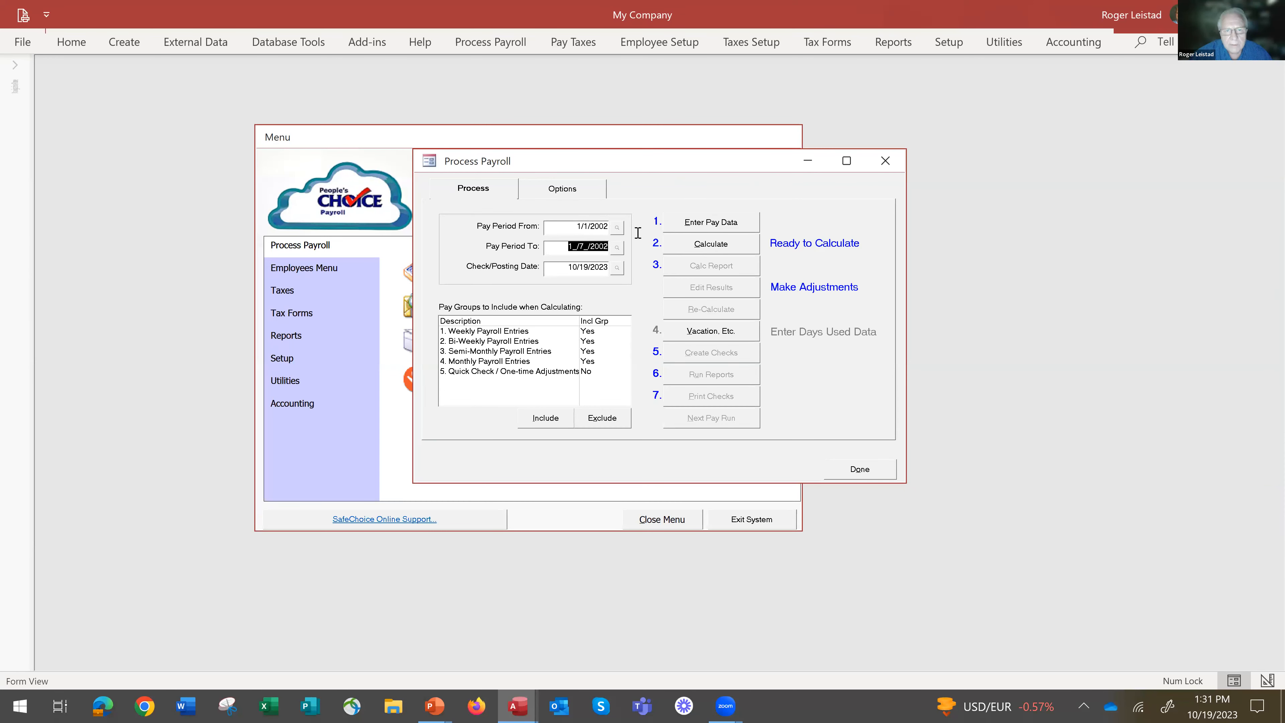
text(10/15/2023)
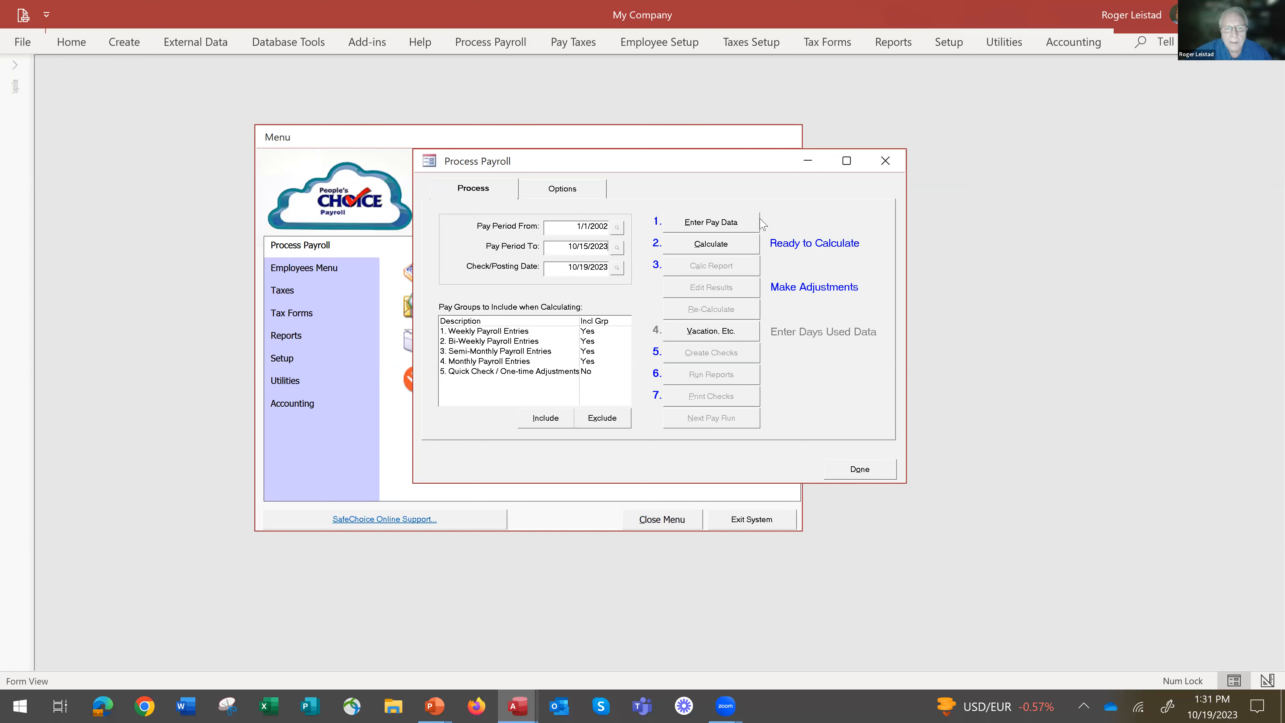
click(673, 241)
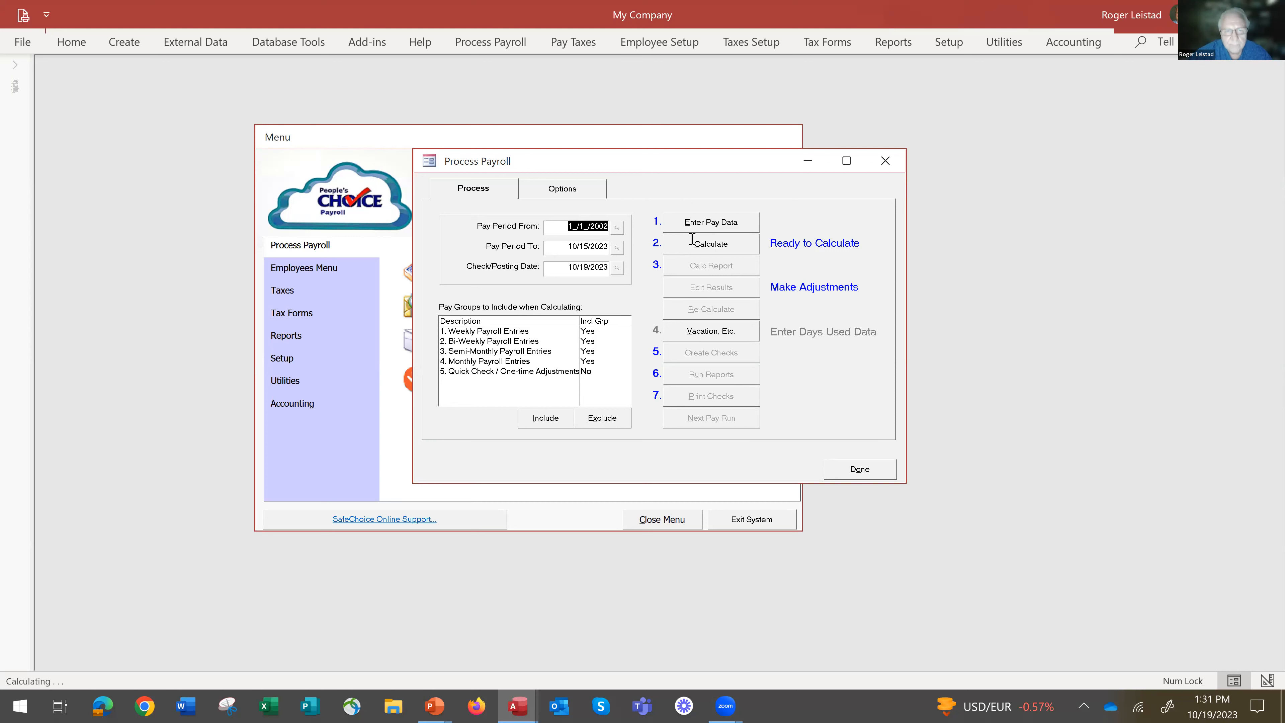
text(10/)
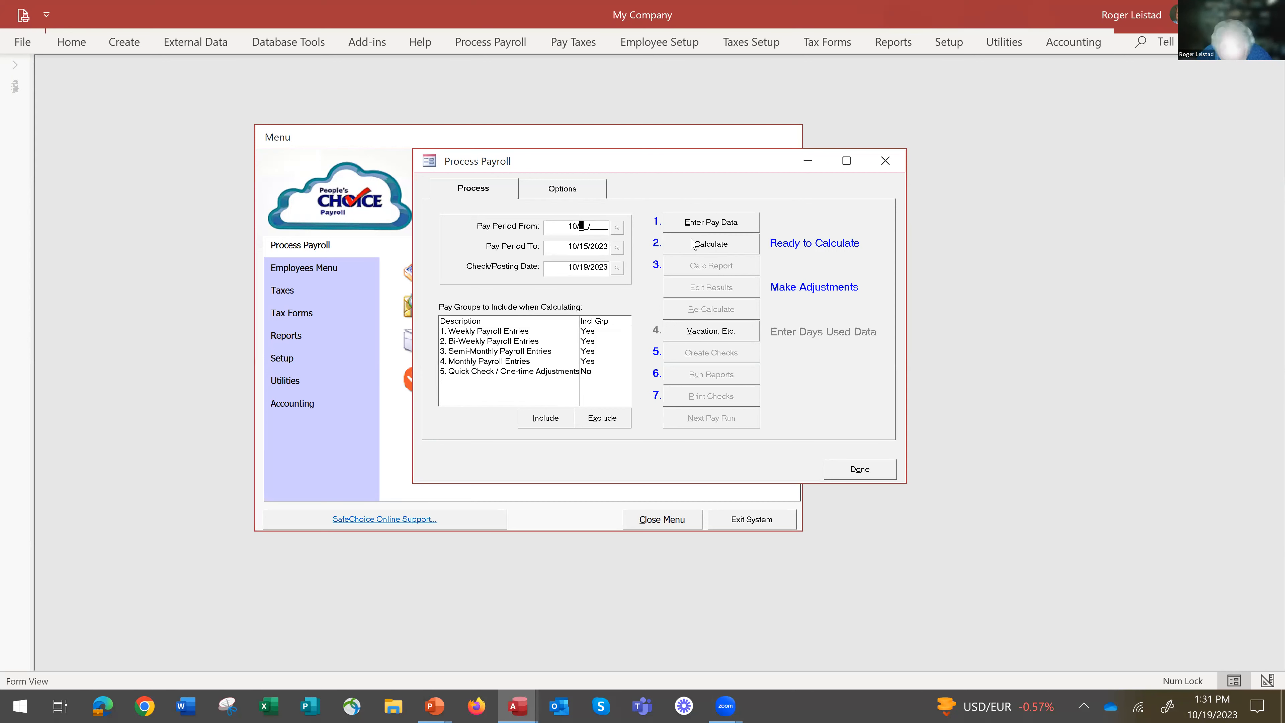
text(9_/2023)
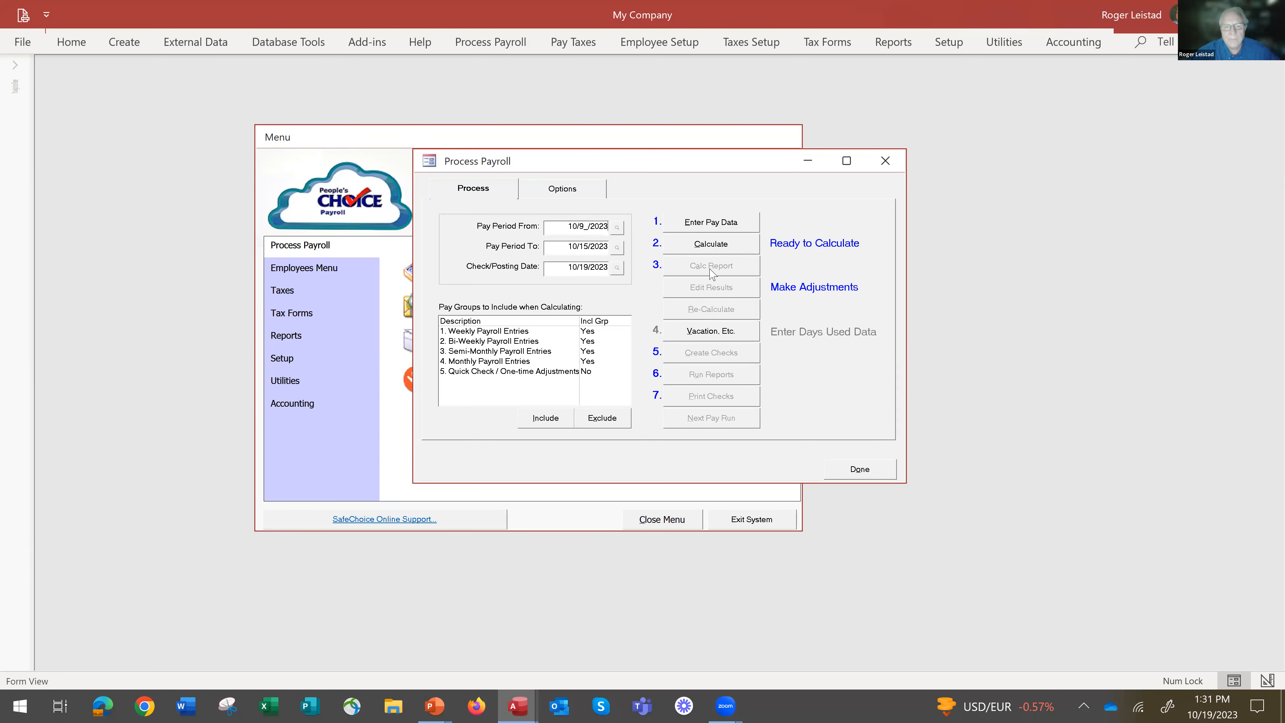
Calculate the payroll for the included pay groups and open the calculation report.
click(700, 245)
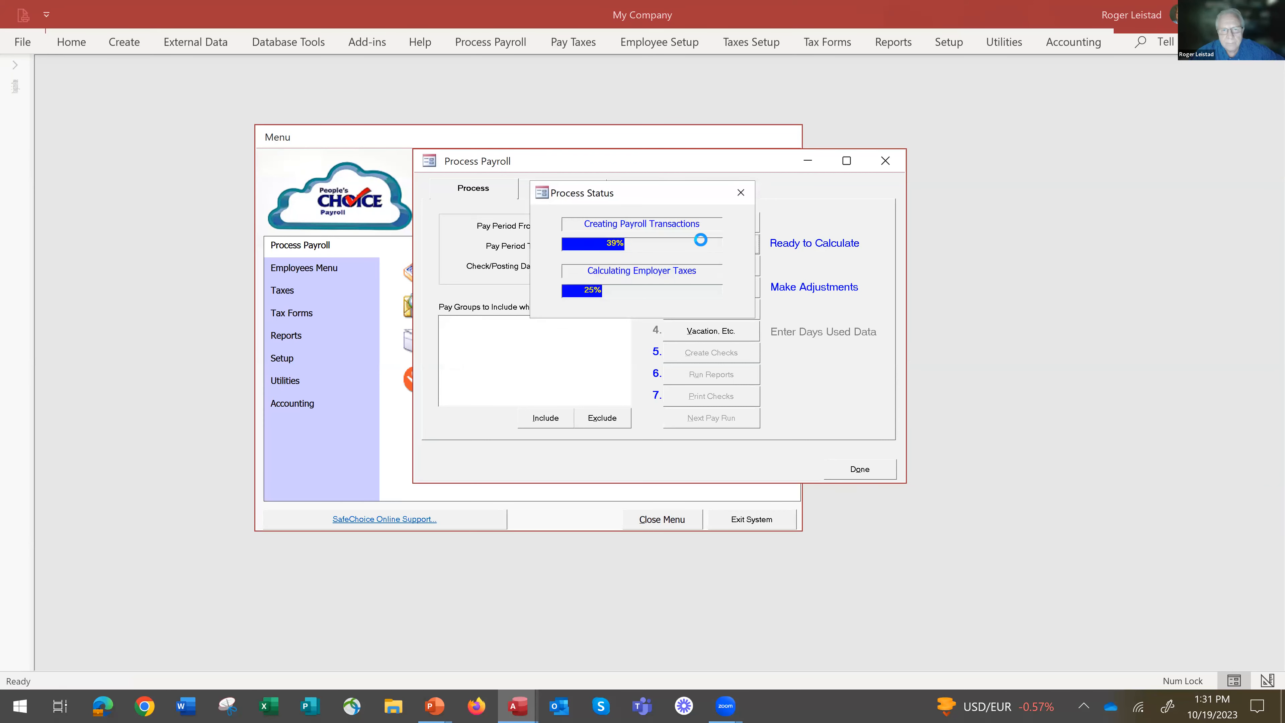
click(708, 267)
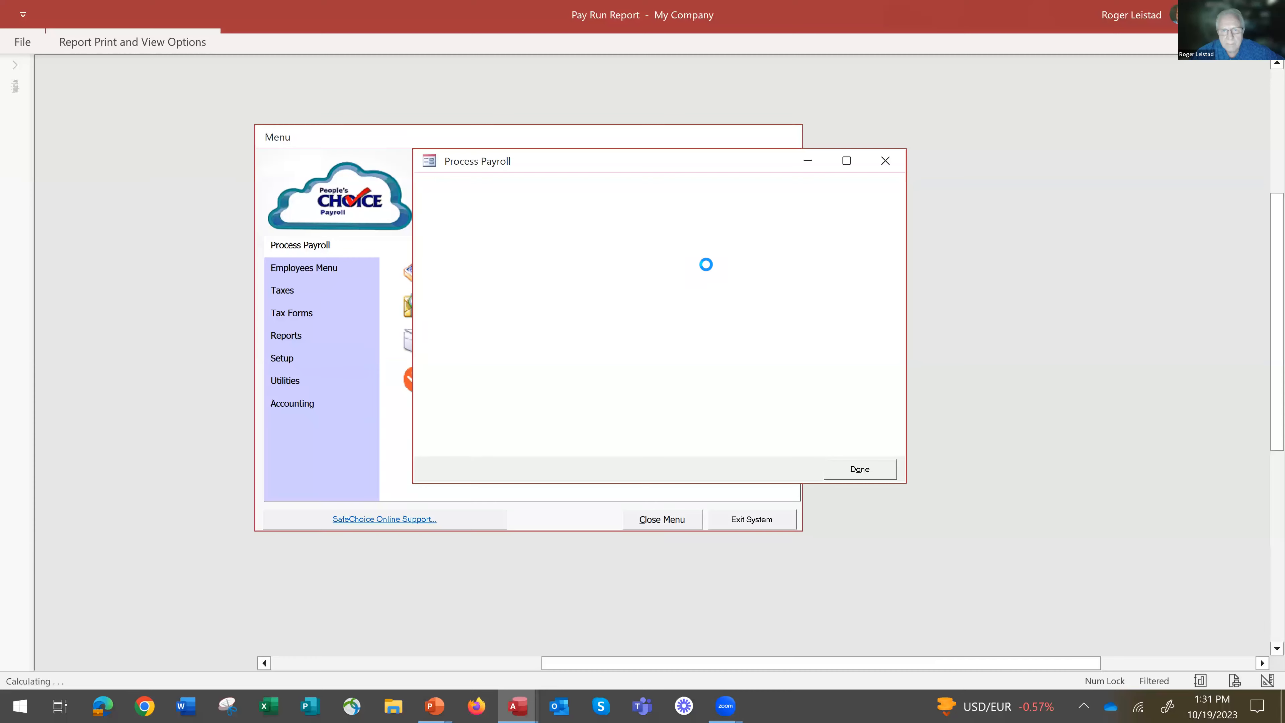
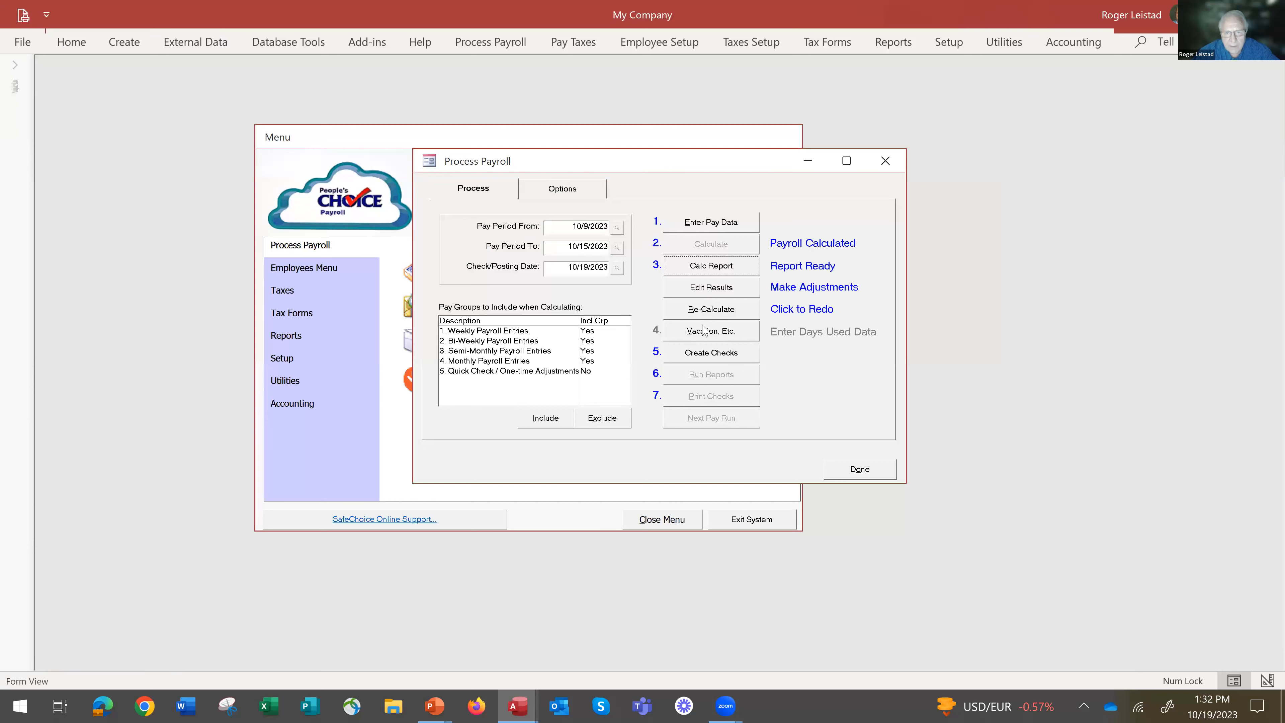
Start creating payroll checks without making a backup, and try the Manual, Computer and Other check types.
click(712, 355)
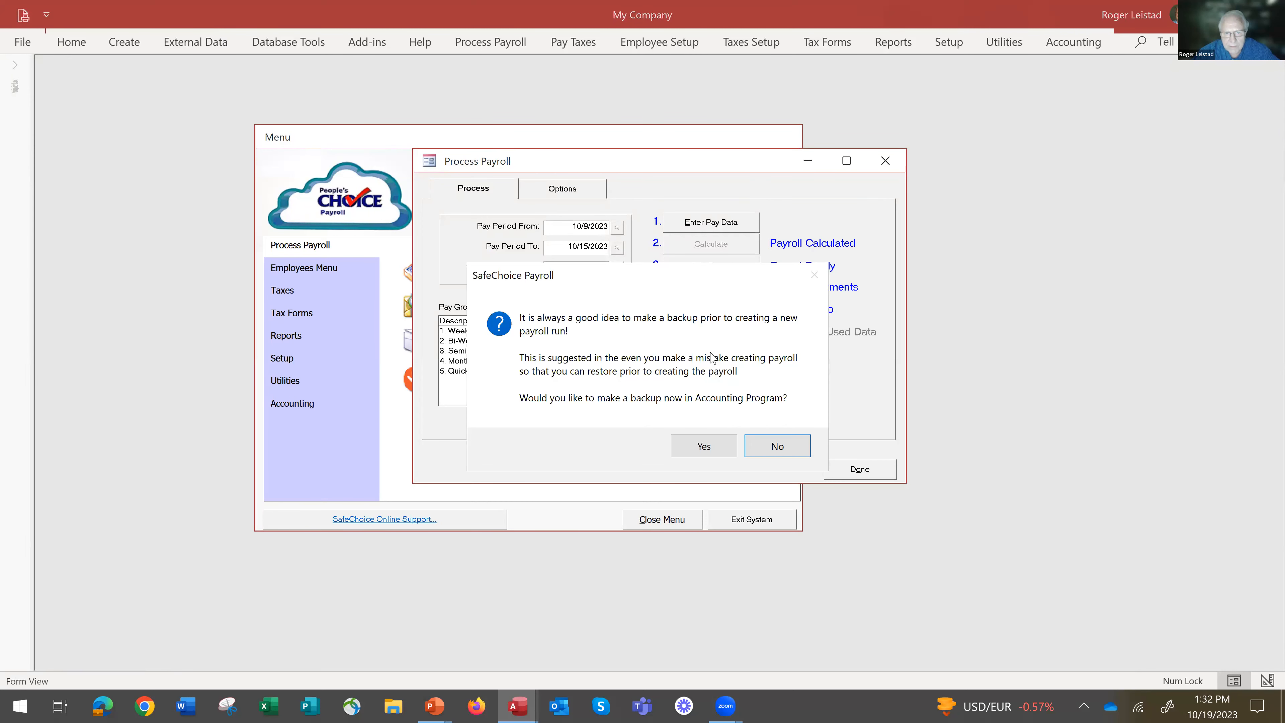
click(778, 447)
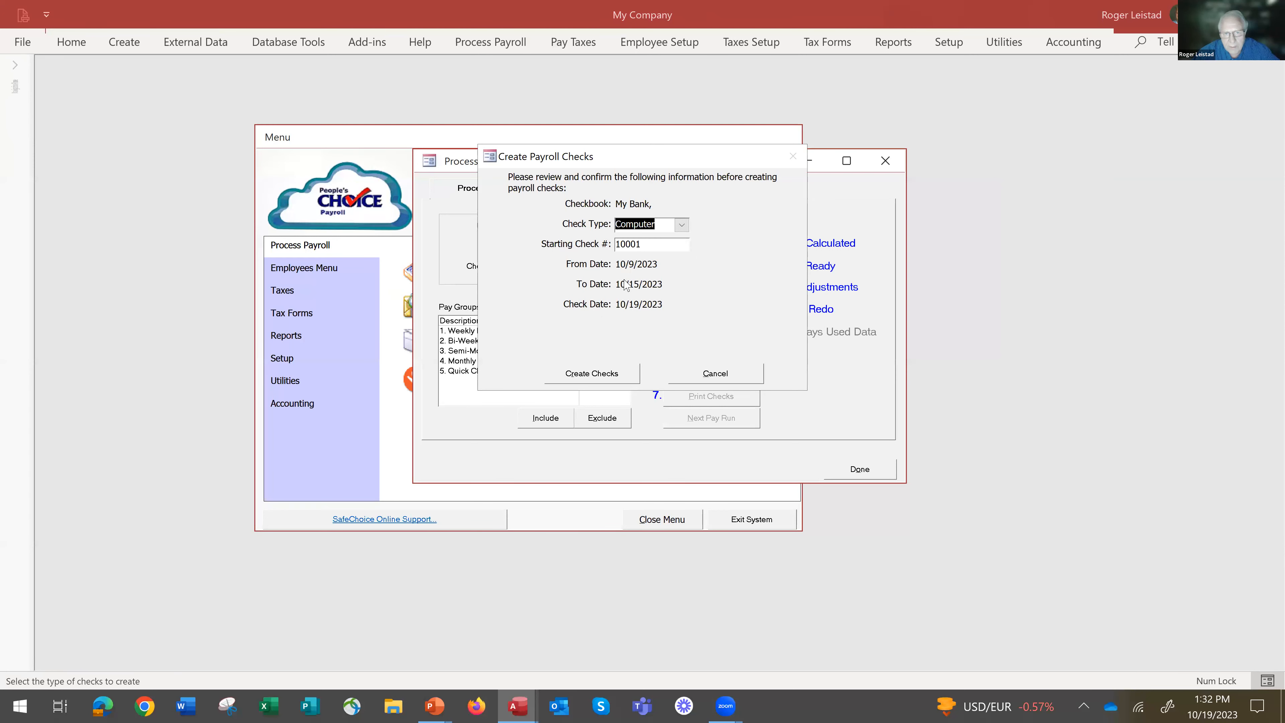
click(681, 226)
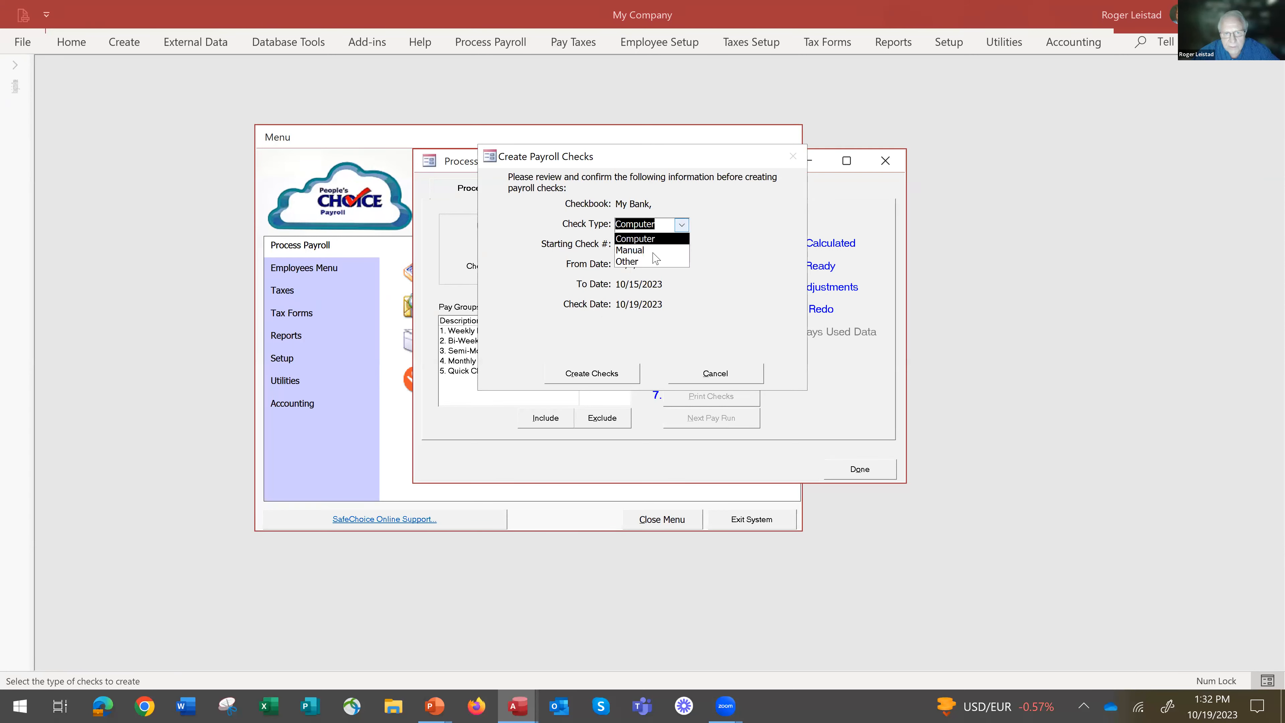
click(652, 251)
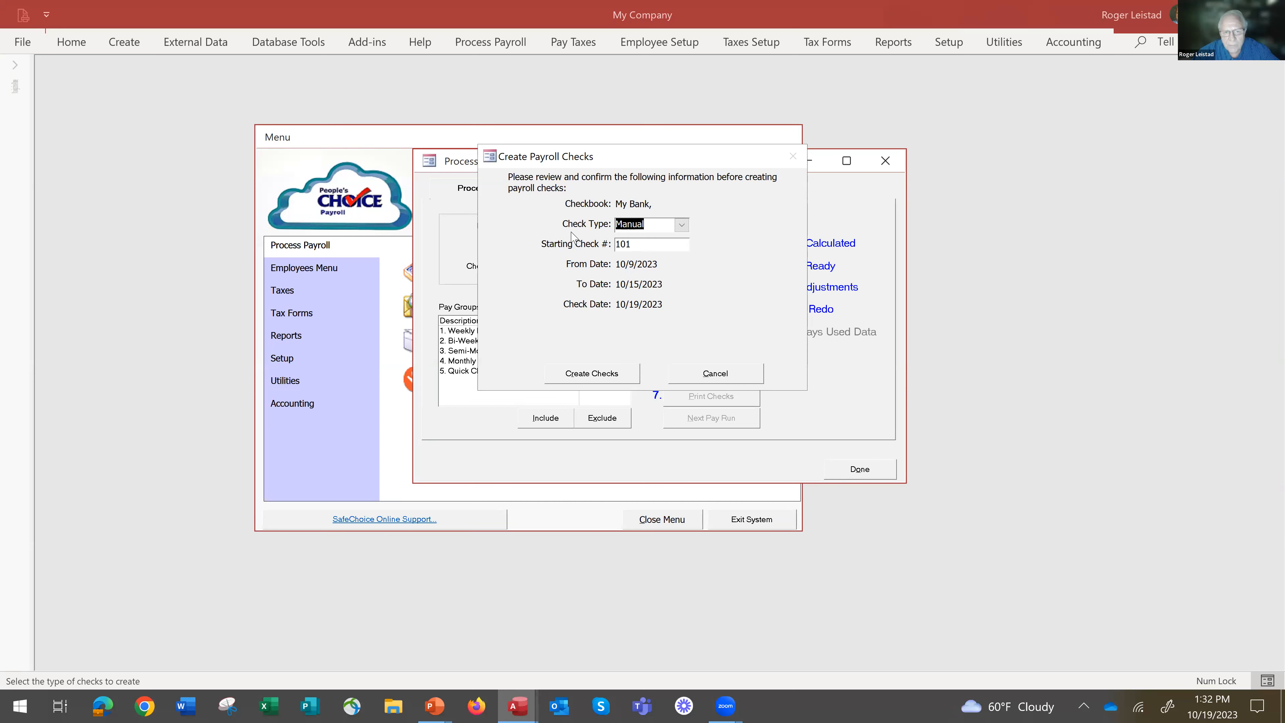
click(683, 226)
click(678, 243)
click(681, 224)
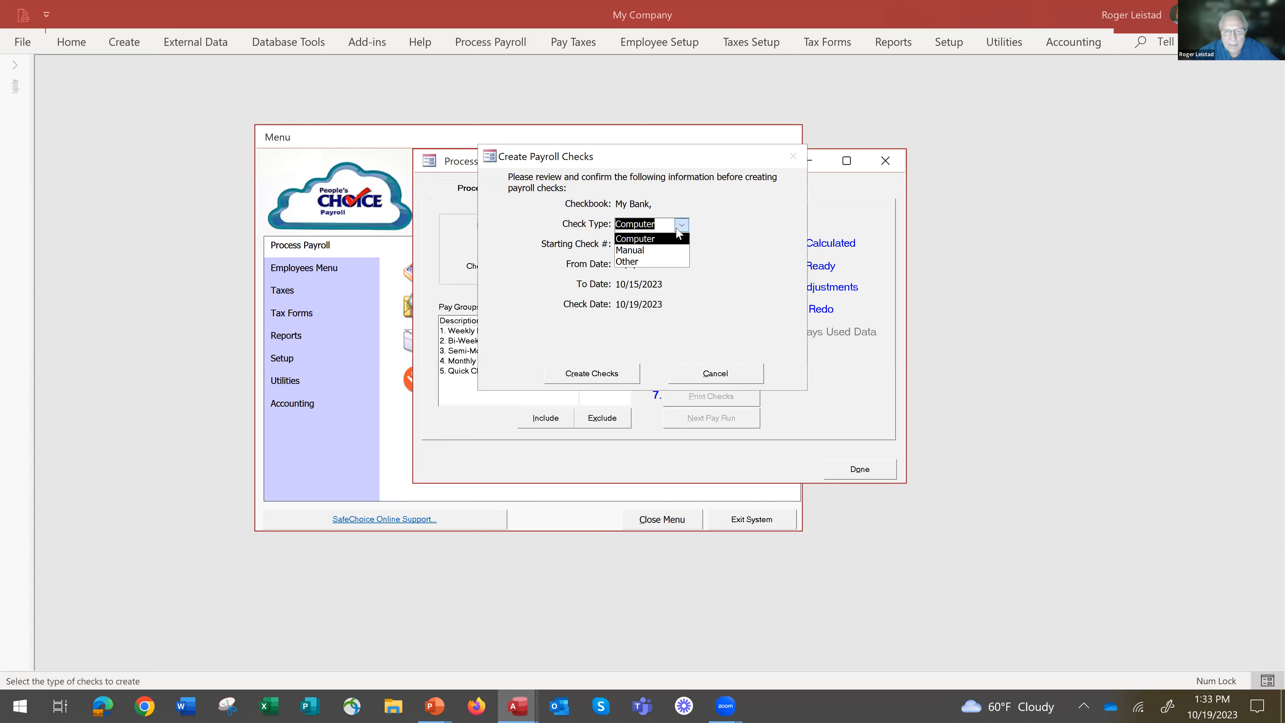
click(662, 262)
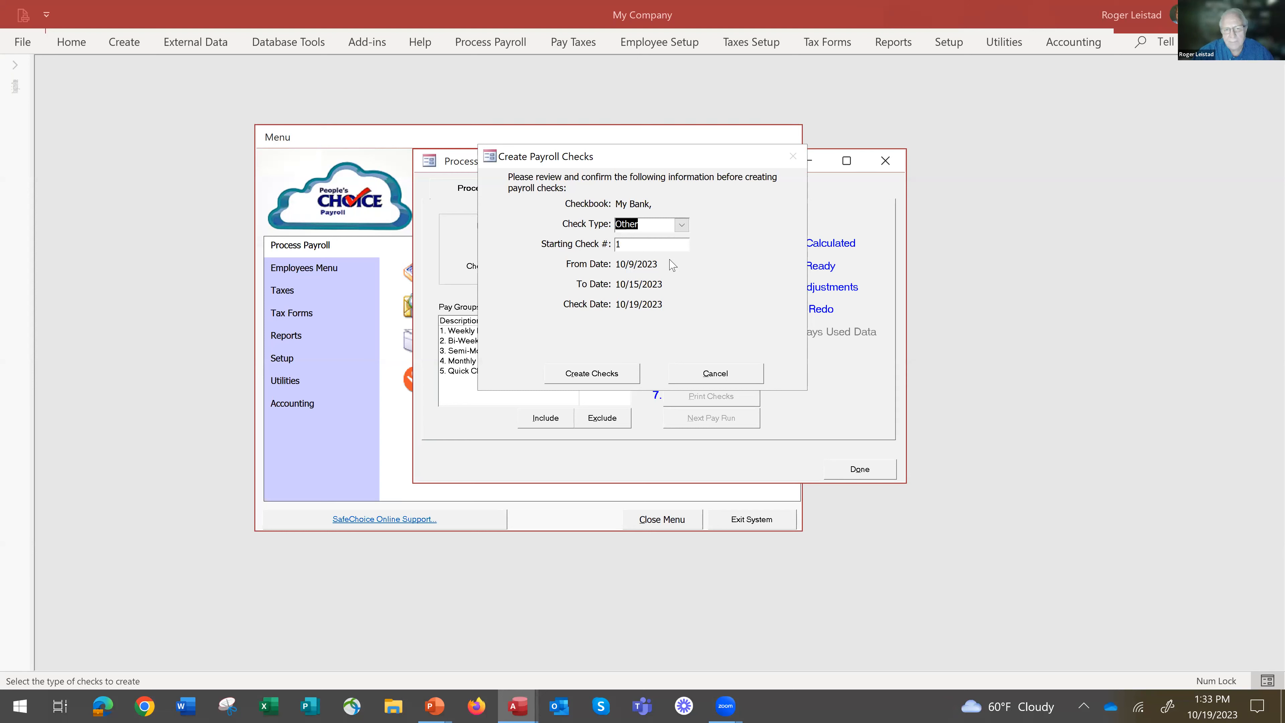
click(682, 226)
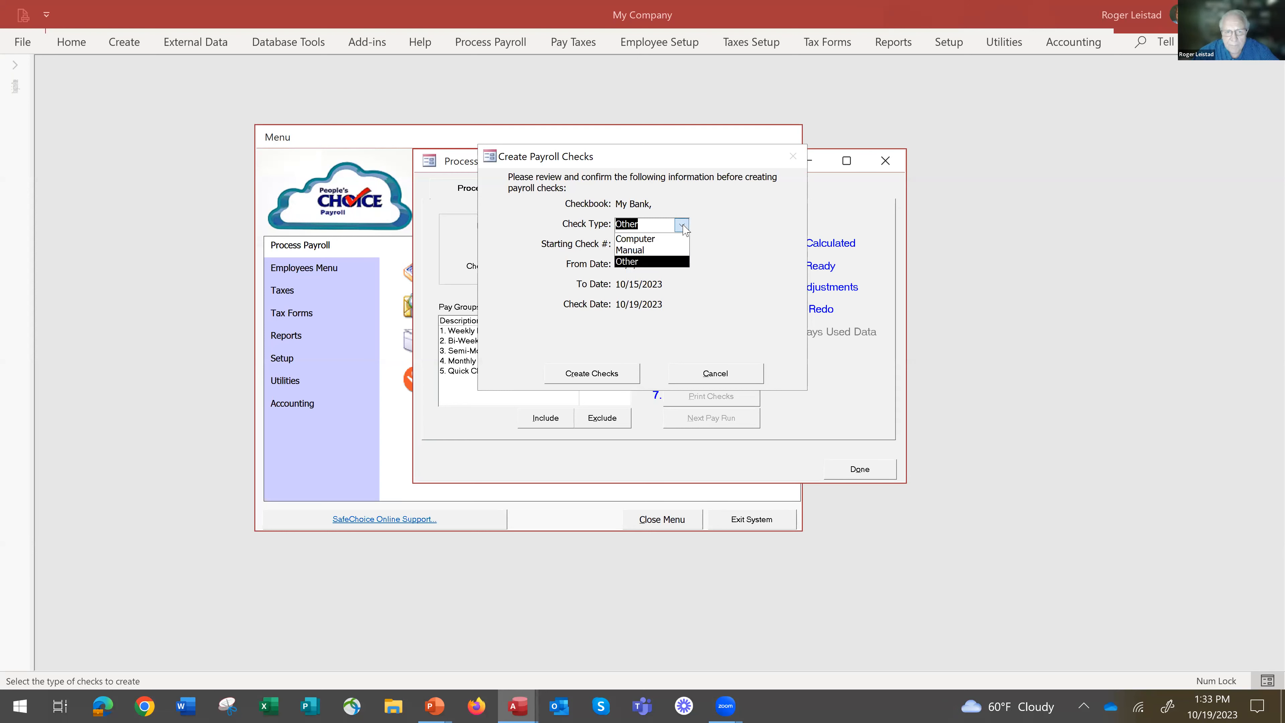
click(671, 241)
Try to create the payroll checks for the 10/9–10/15/2023 period with the Manual check type, and close payroll processing.
click(681, 225)
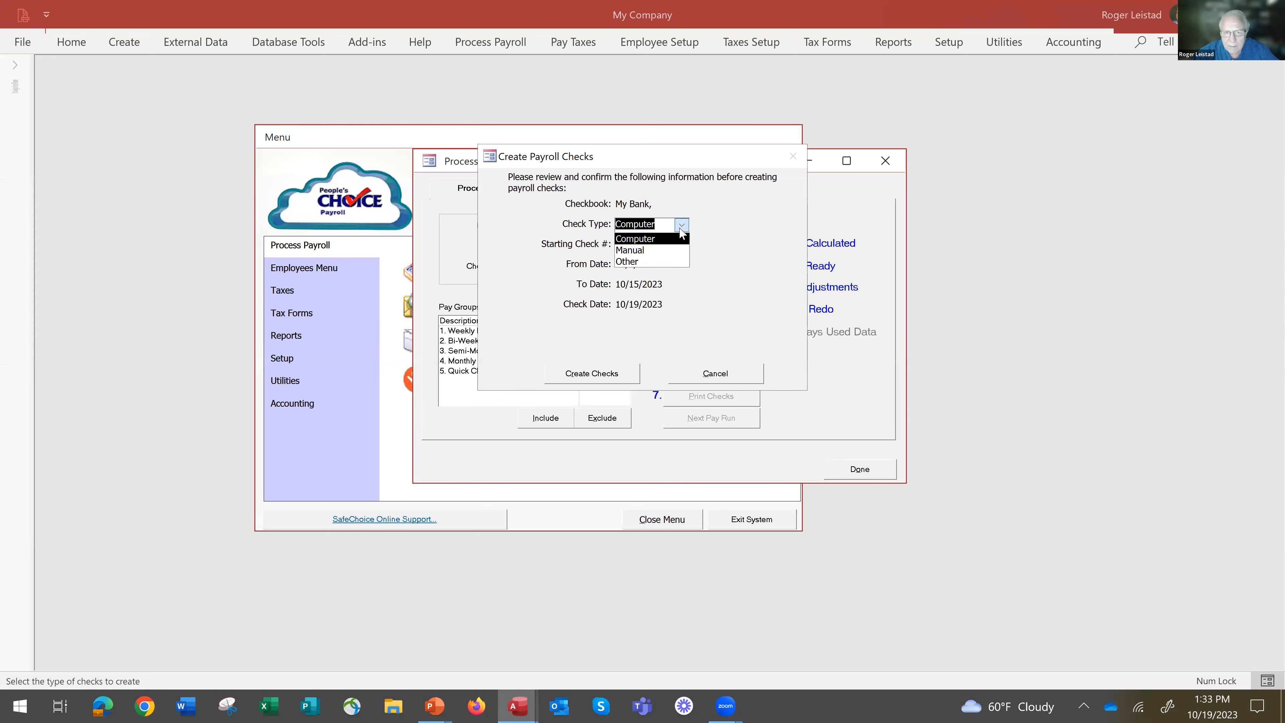
click(681, 251)
click(592, 373)
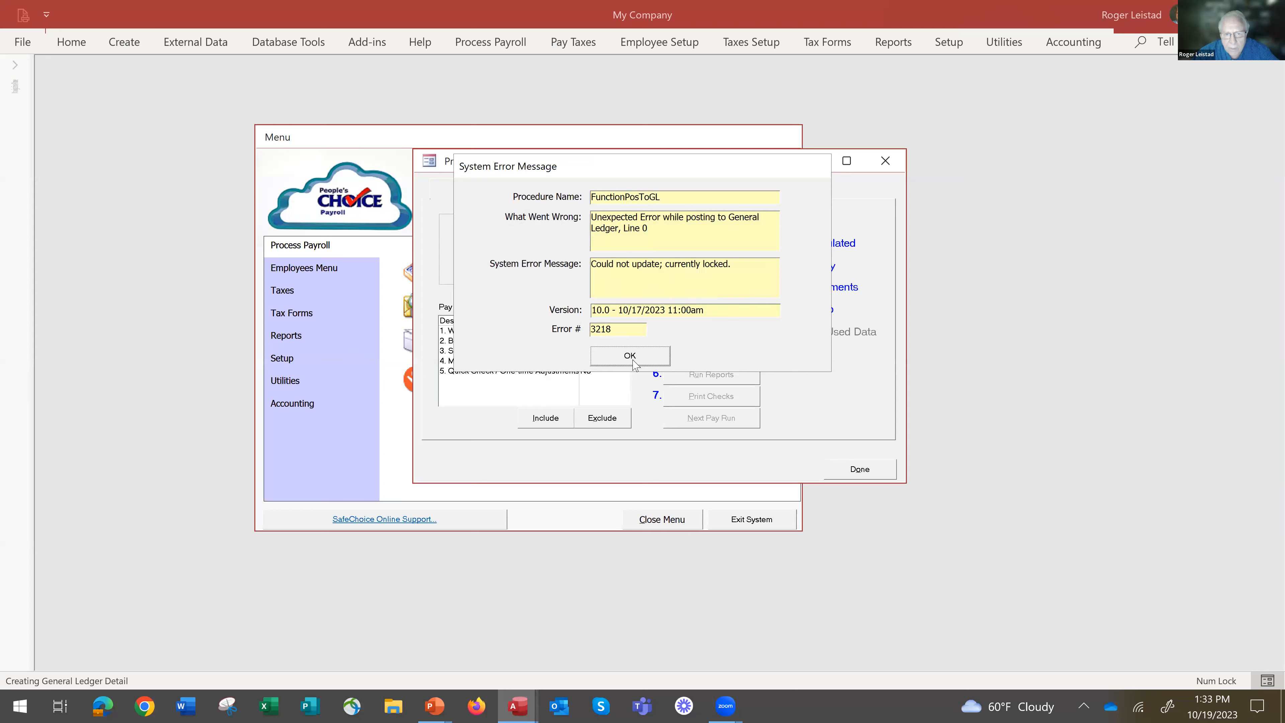
click(633, 361)
click(632, 361)
click(633, 356)
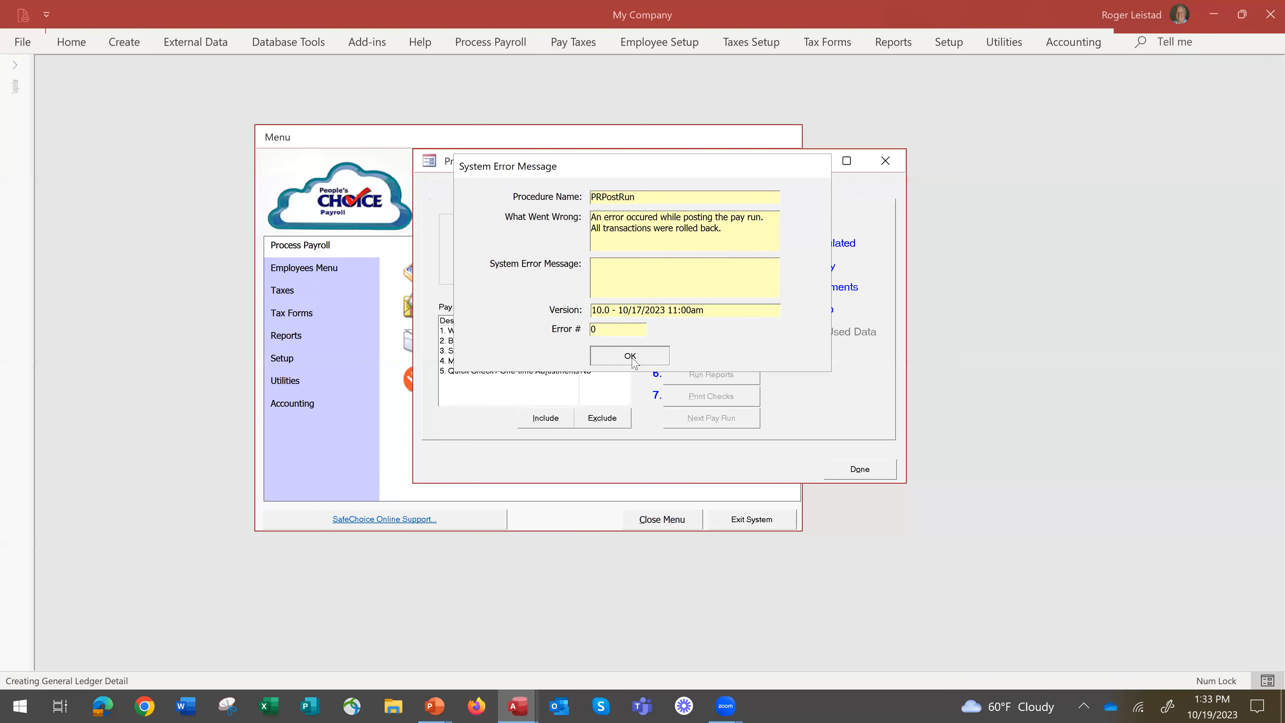
click(633, 357)
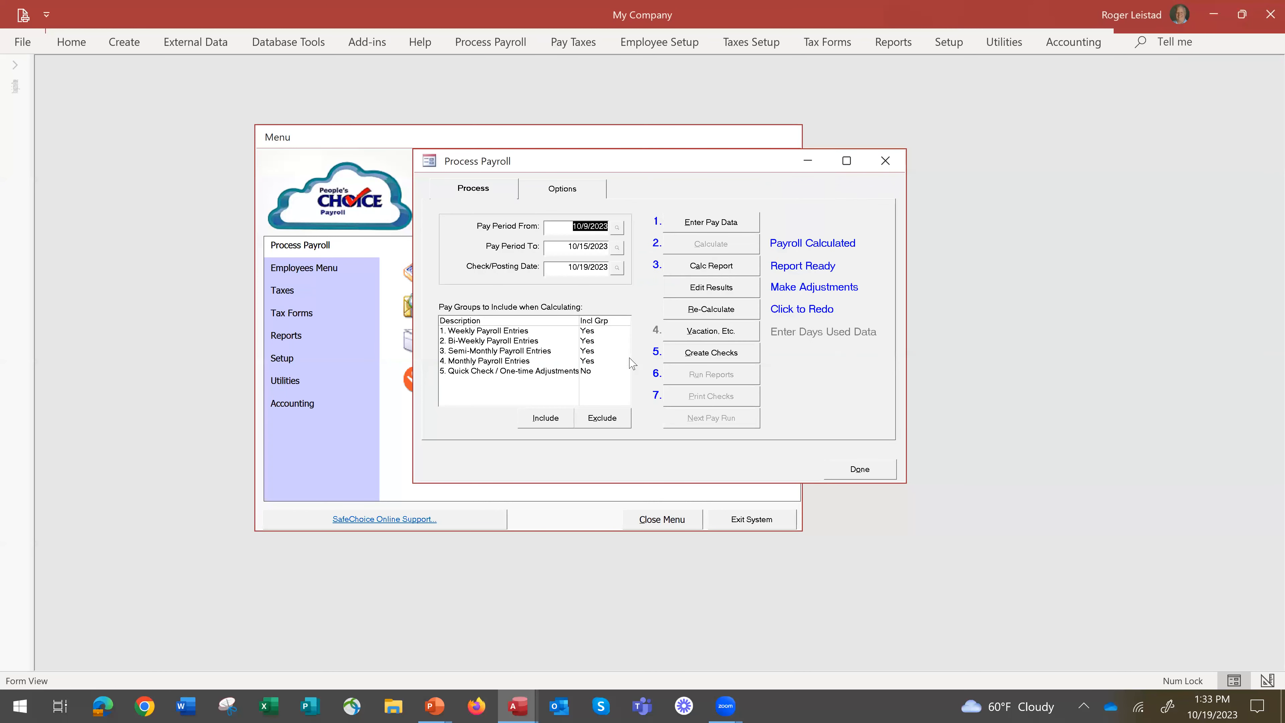
click(860, 470)
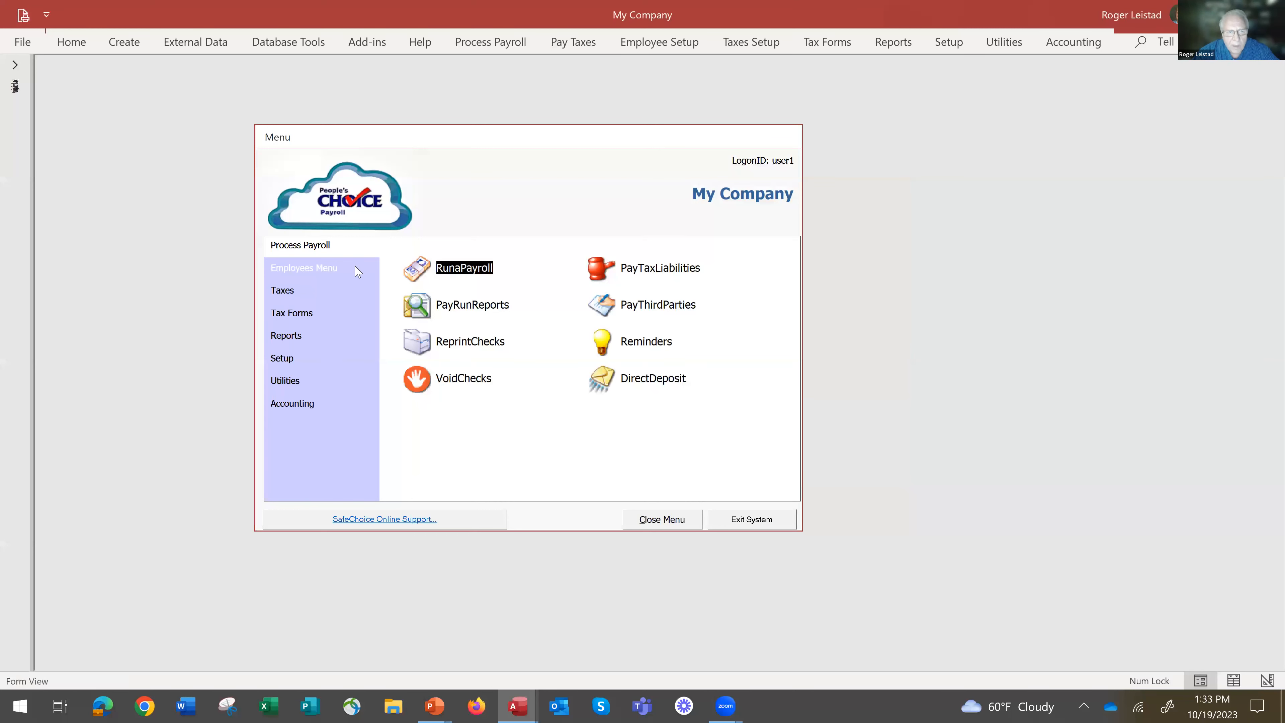
Open the employee setup templates and select the Hourly - Paid Weekly template.
click(324, 269)
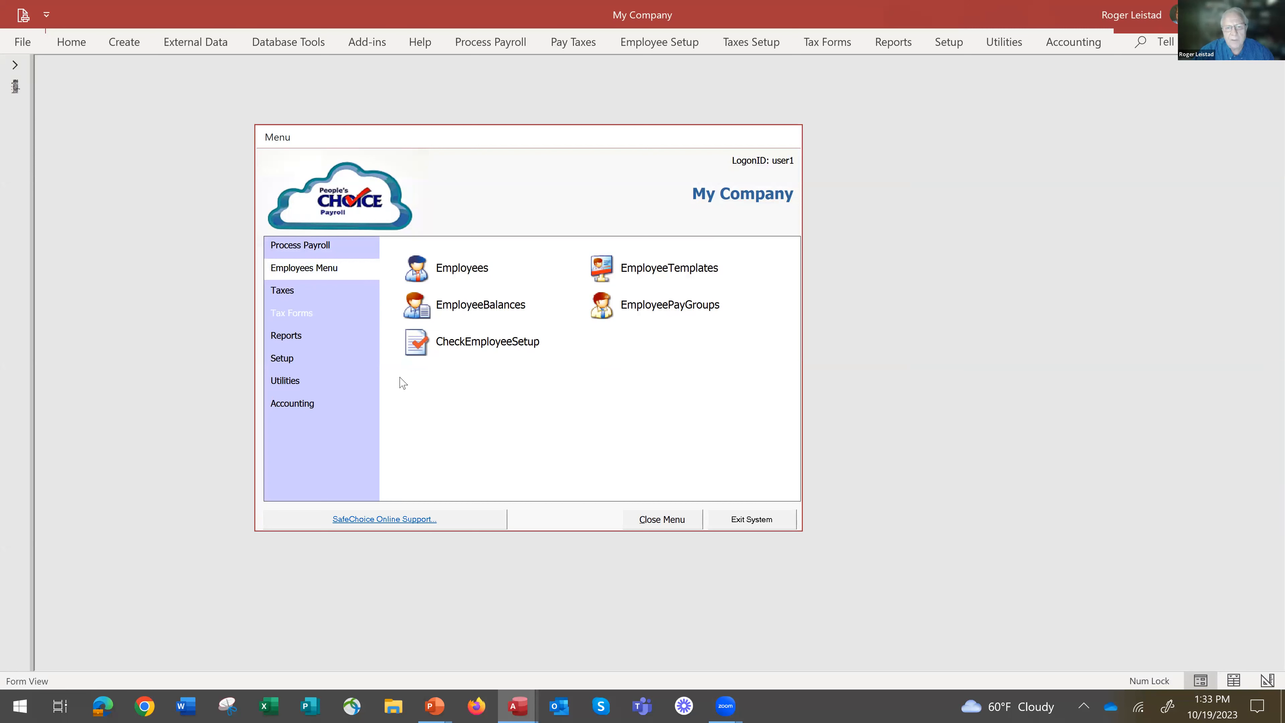
double_click(611, 268)
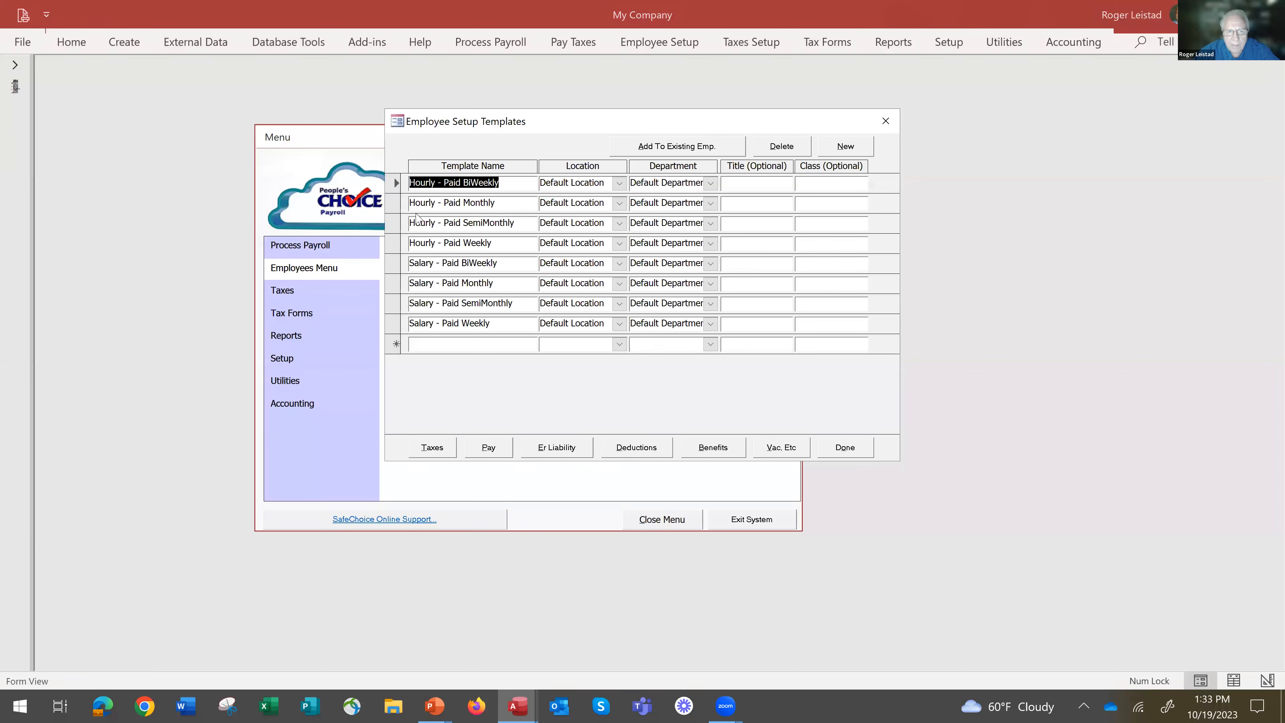
click(396, 244)
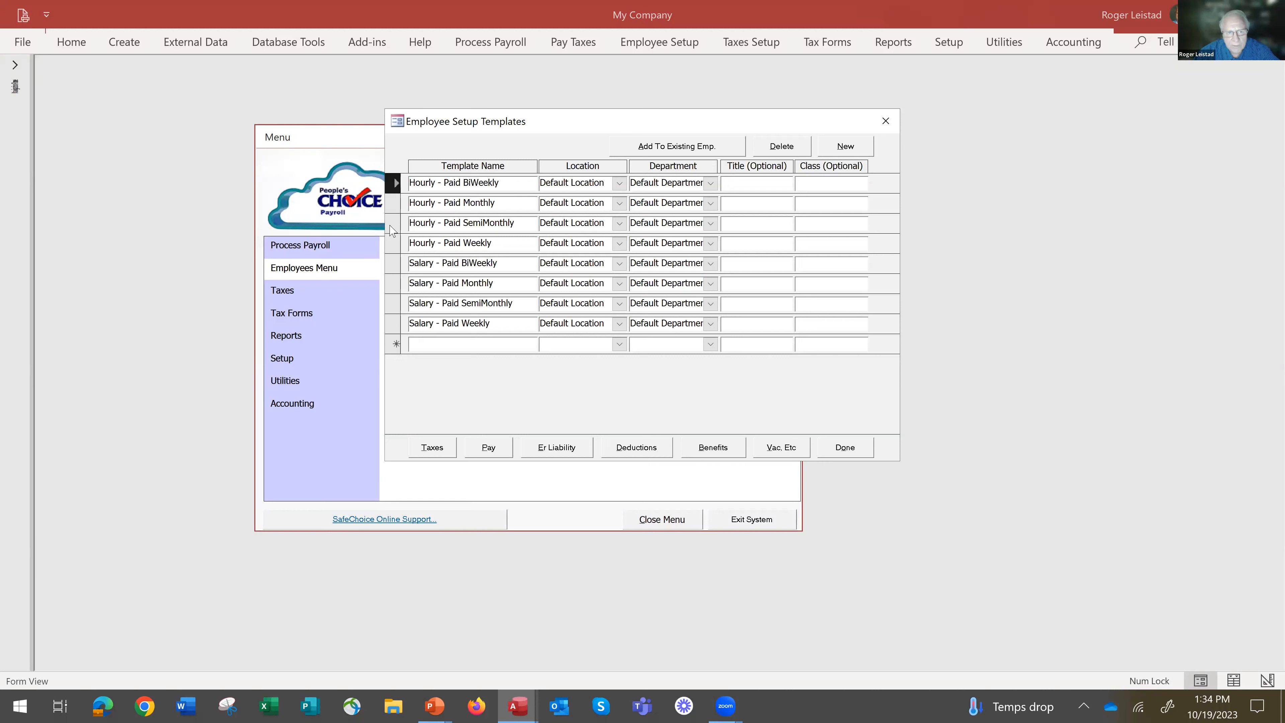
click(397, 245)
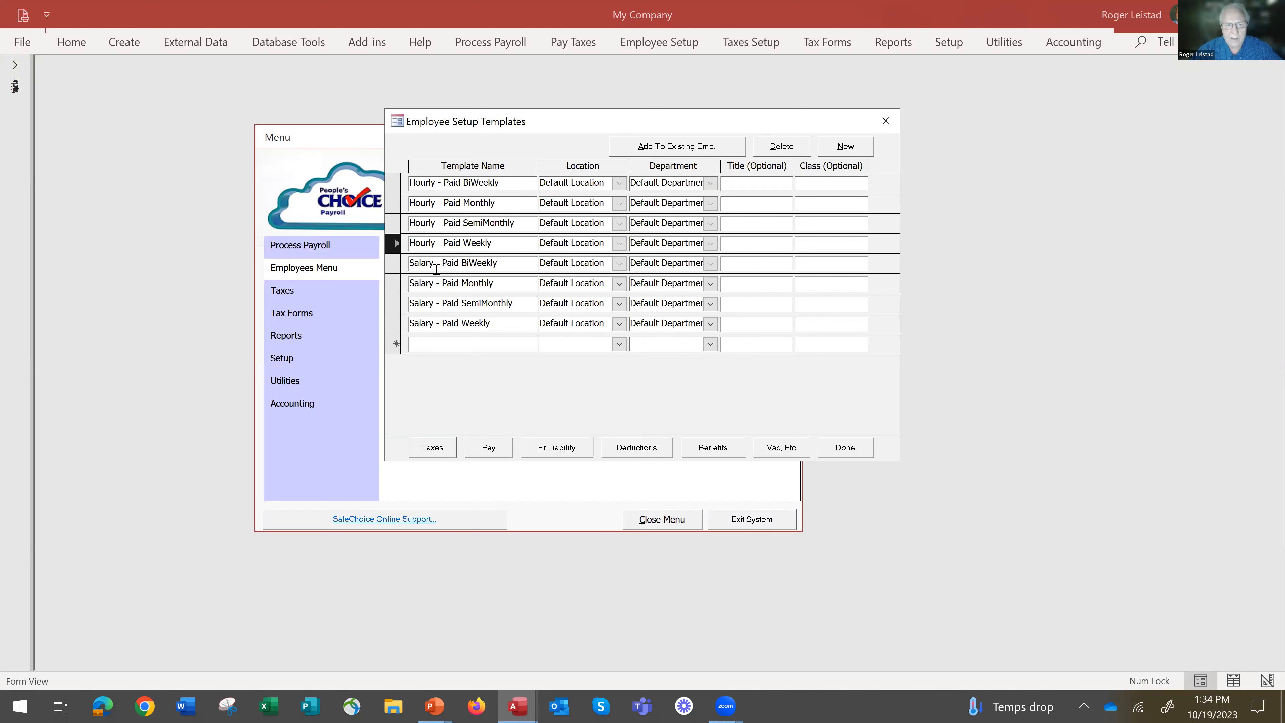
click(399, 327)
click(394, 245)
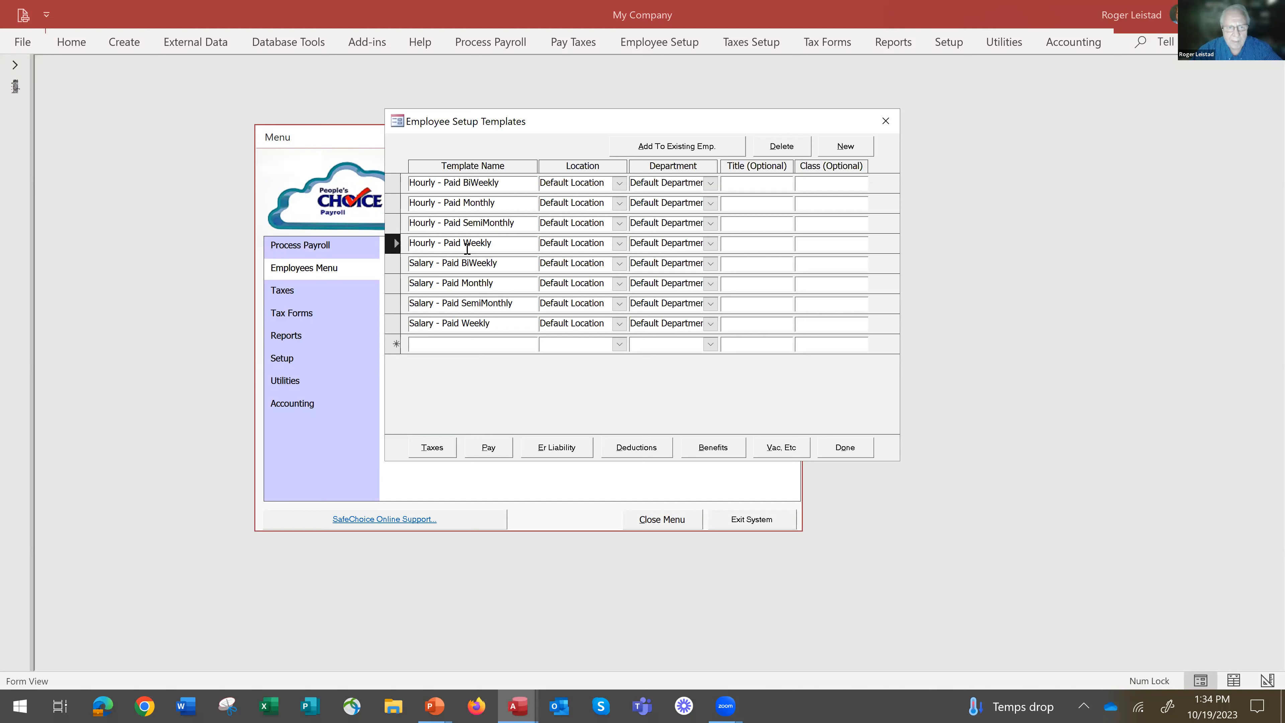
Review the tax setup of the Hourly - Paid Weekly template, including the filing status options for Federal Income Tax.
click(431, 448)
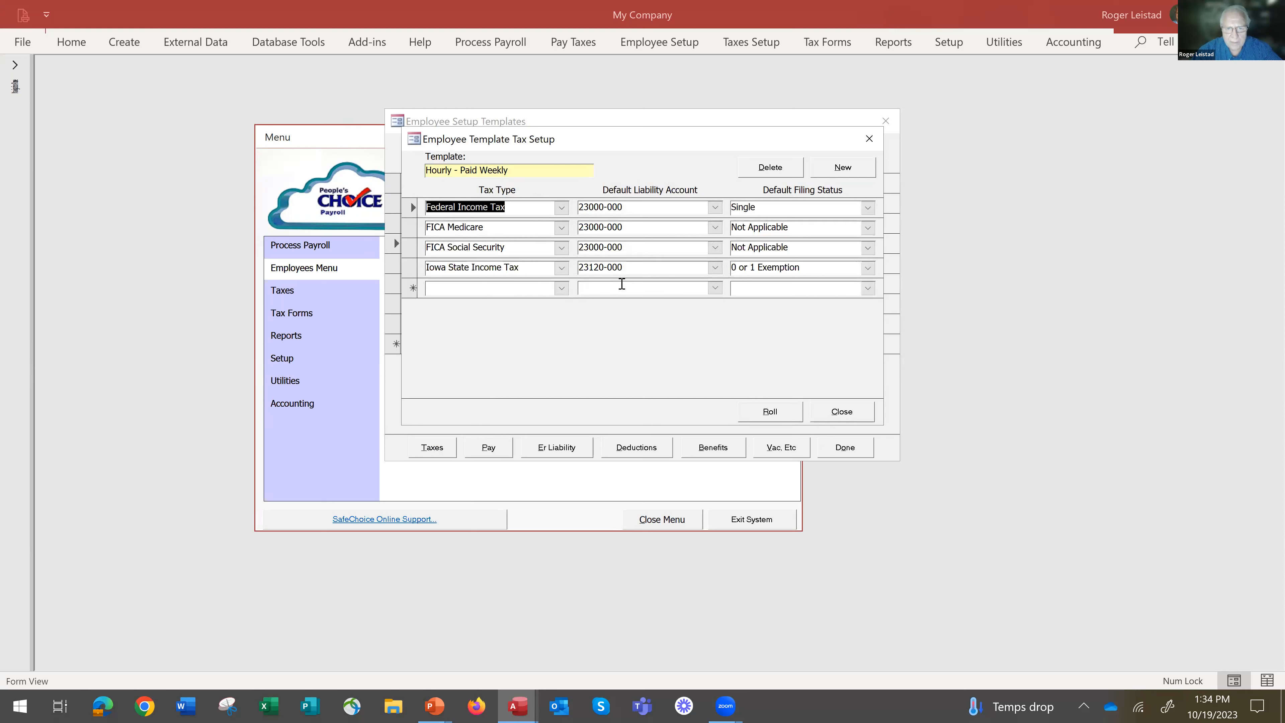
click(842, 413)
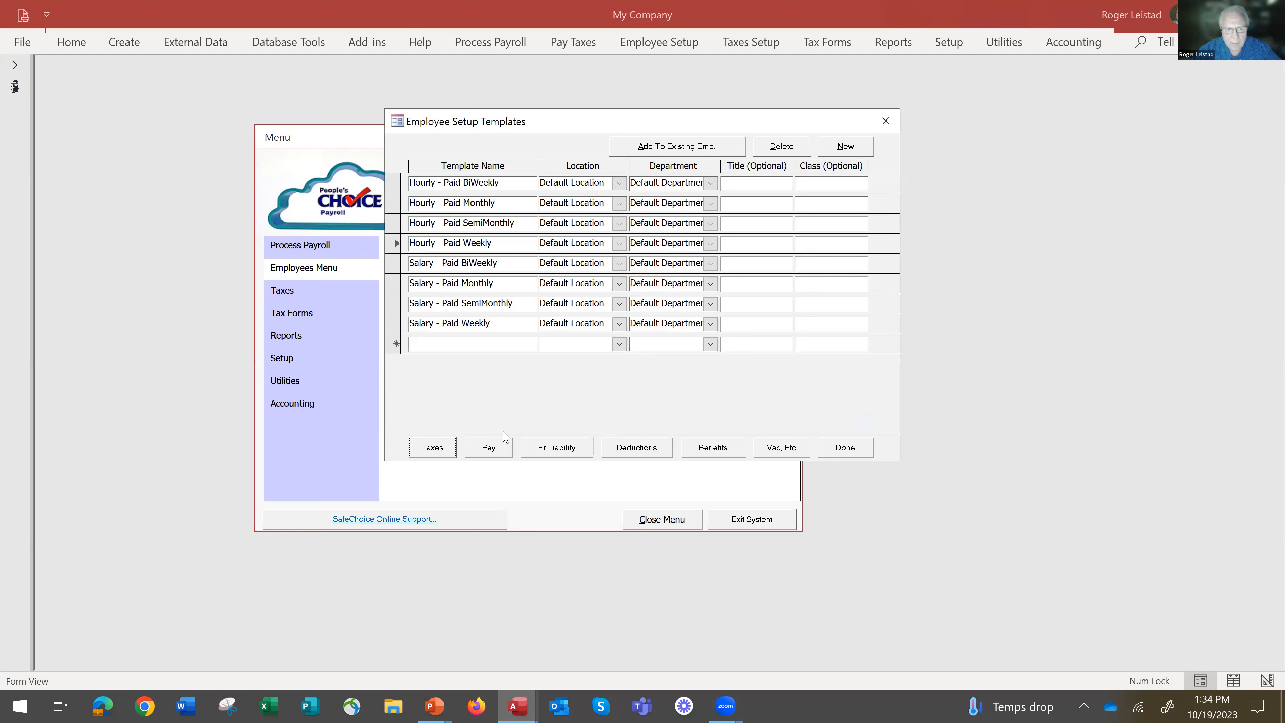
click(433, 448)
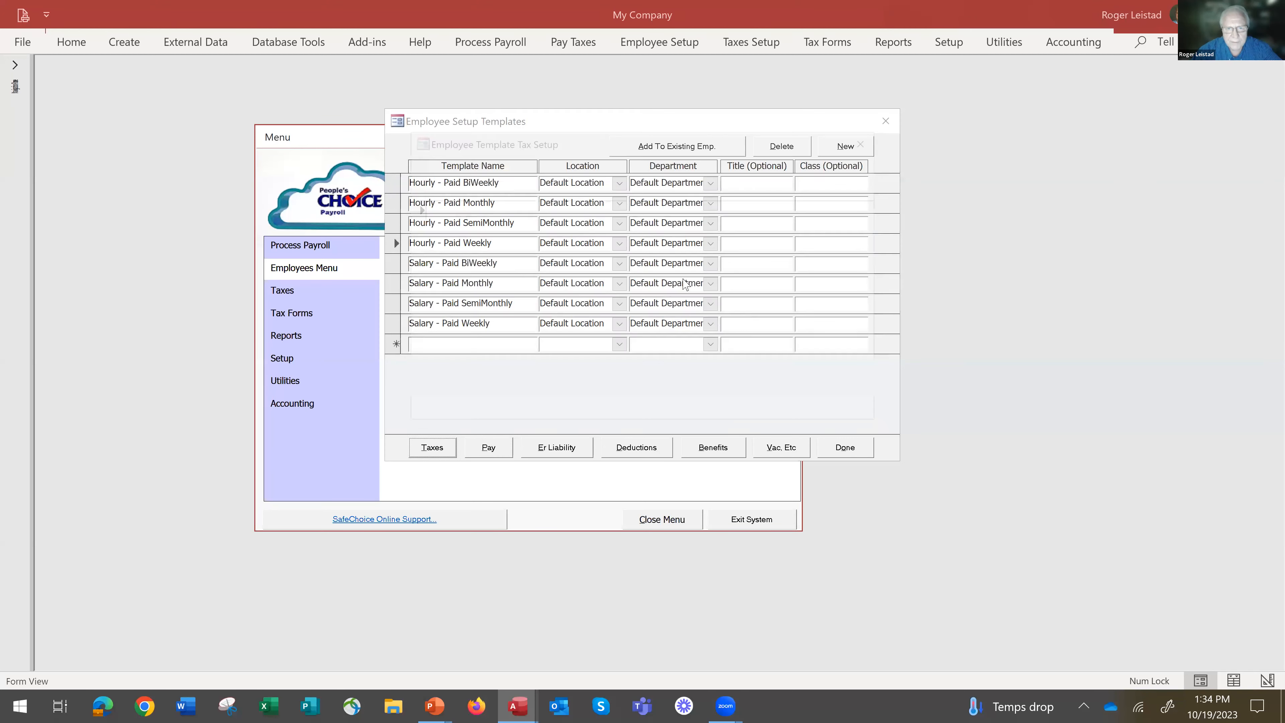
click(868, 209)
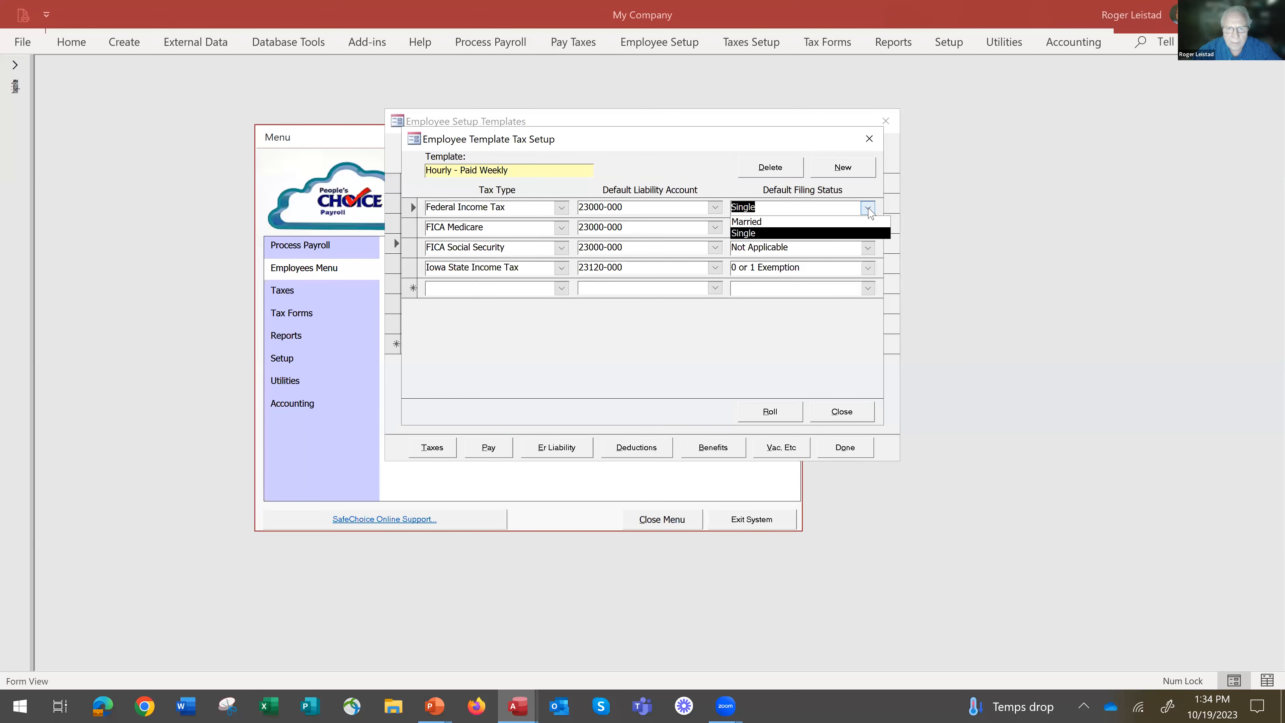
click(868, 209)
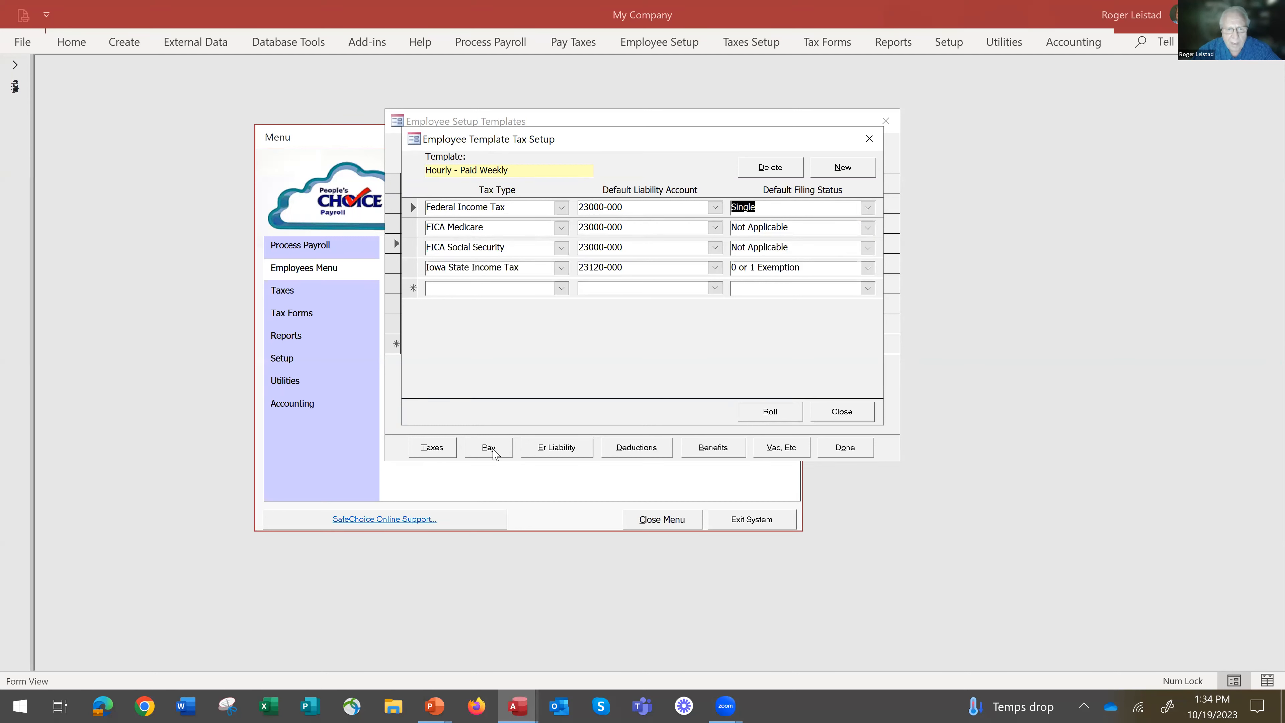
click(843, 416)
click(843, 415)
Add Vacation Pay as a new pay type in the pay setup of the Hourly - Paid Weekly template.
click(487, 449)
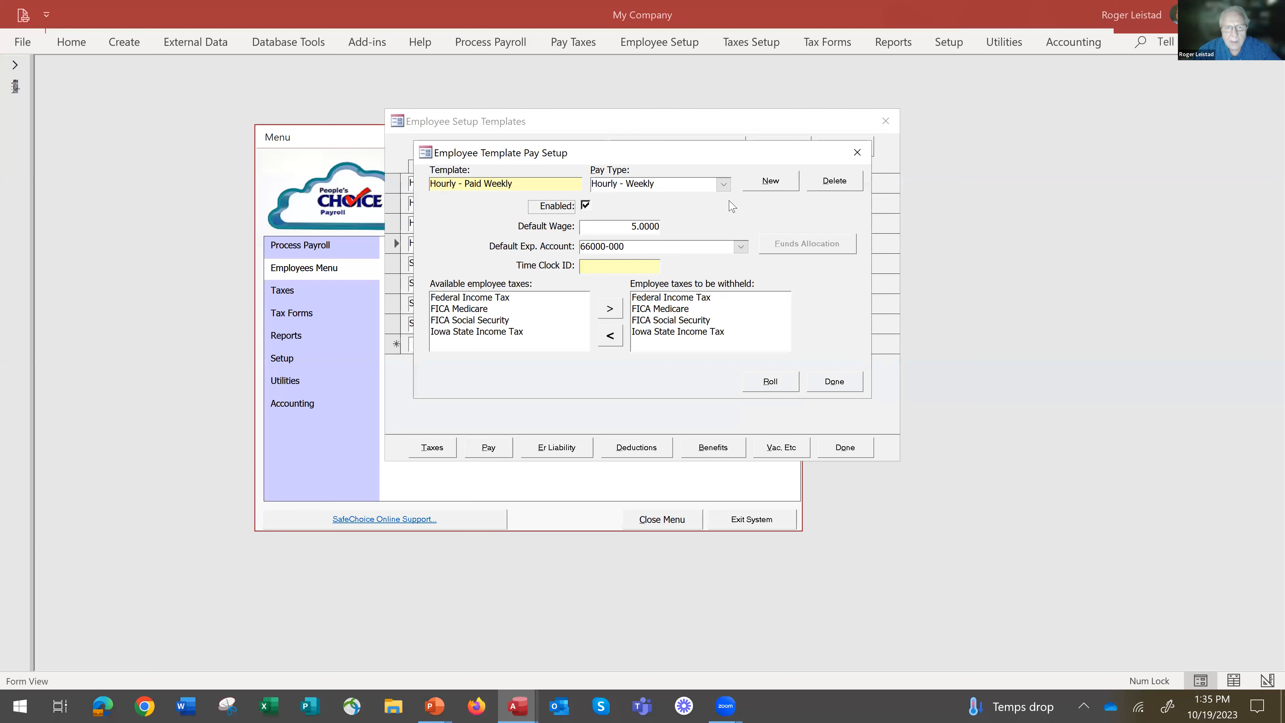
click(724, 184)
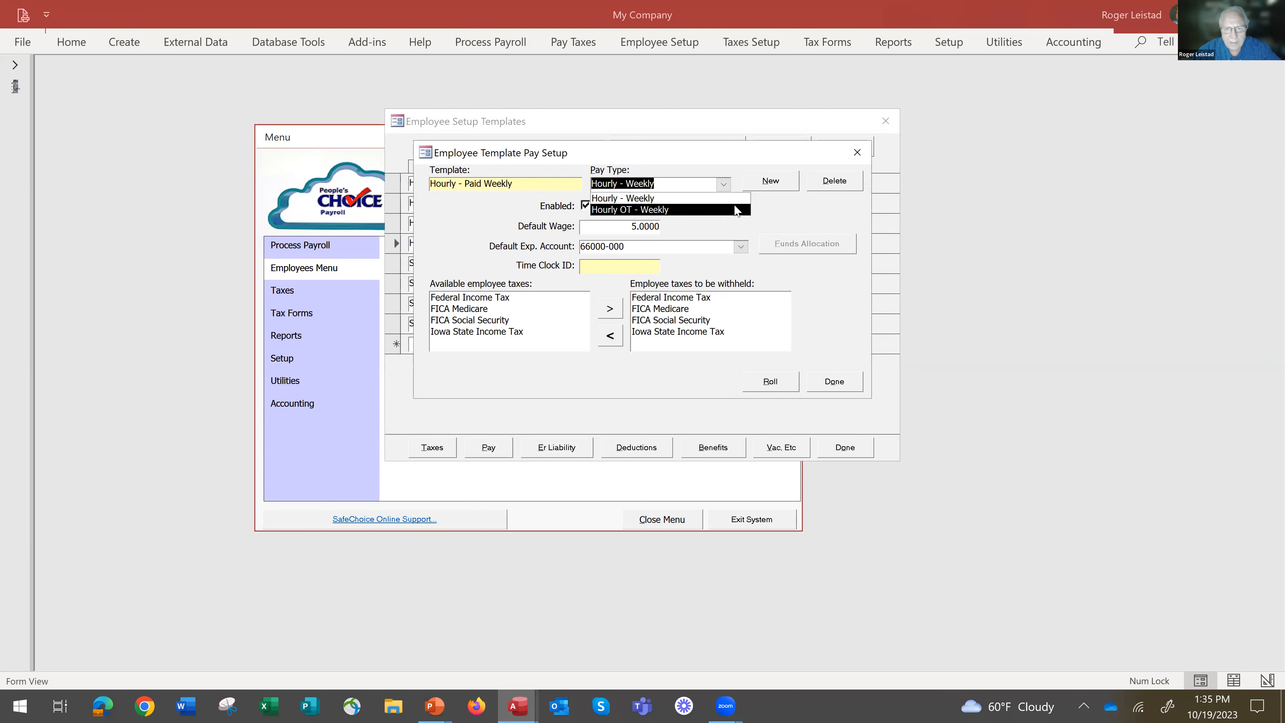
click(771, 181)
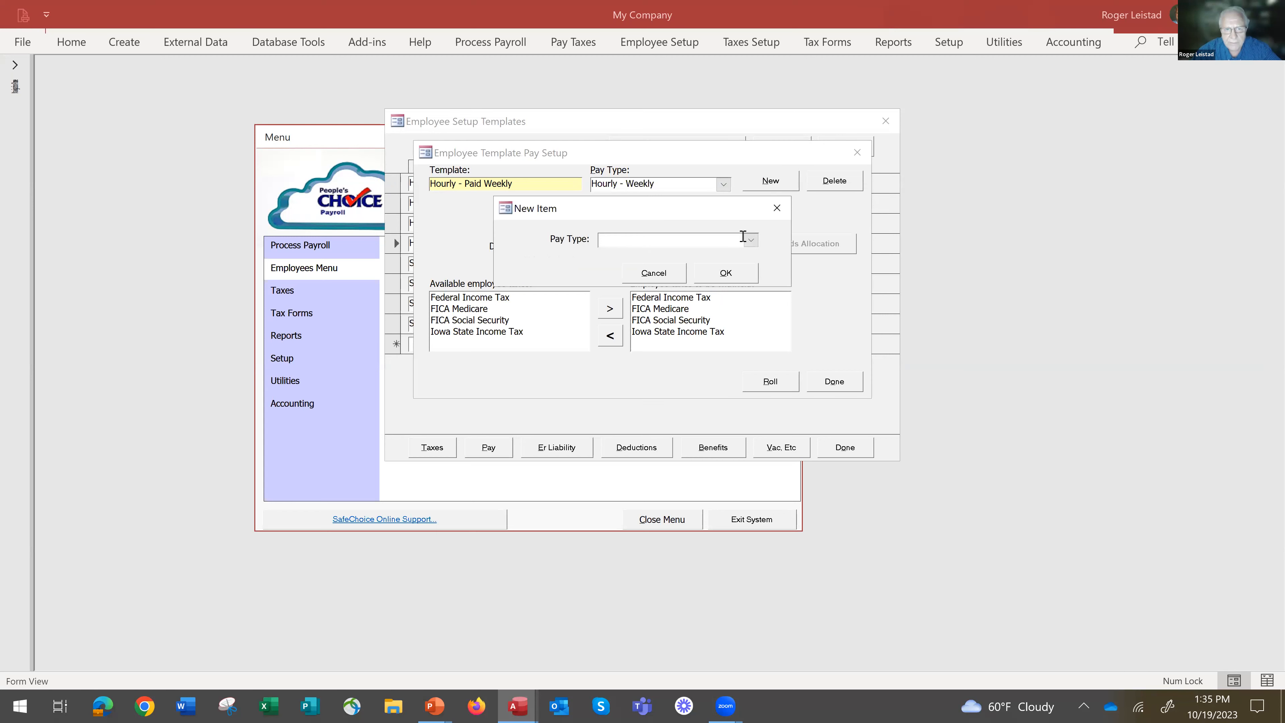
click(751, 241)
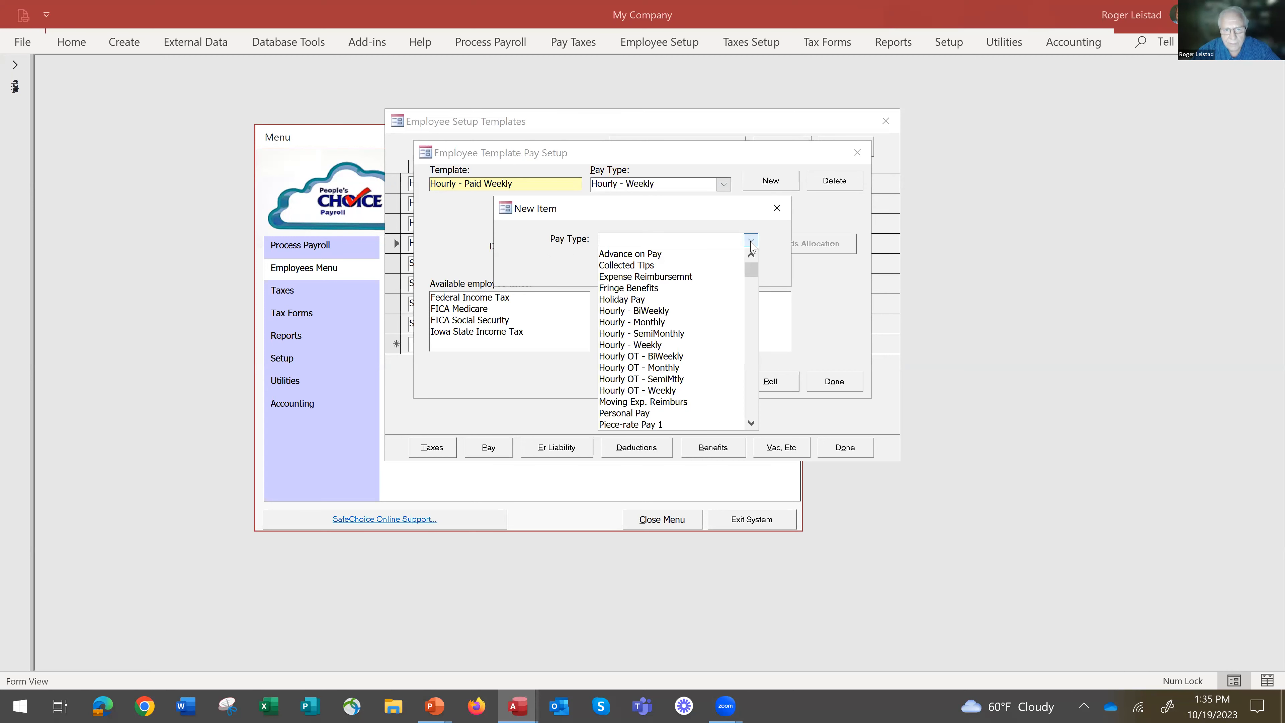
text(v)
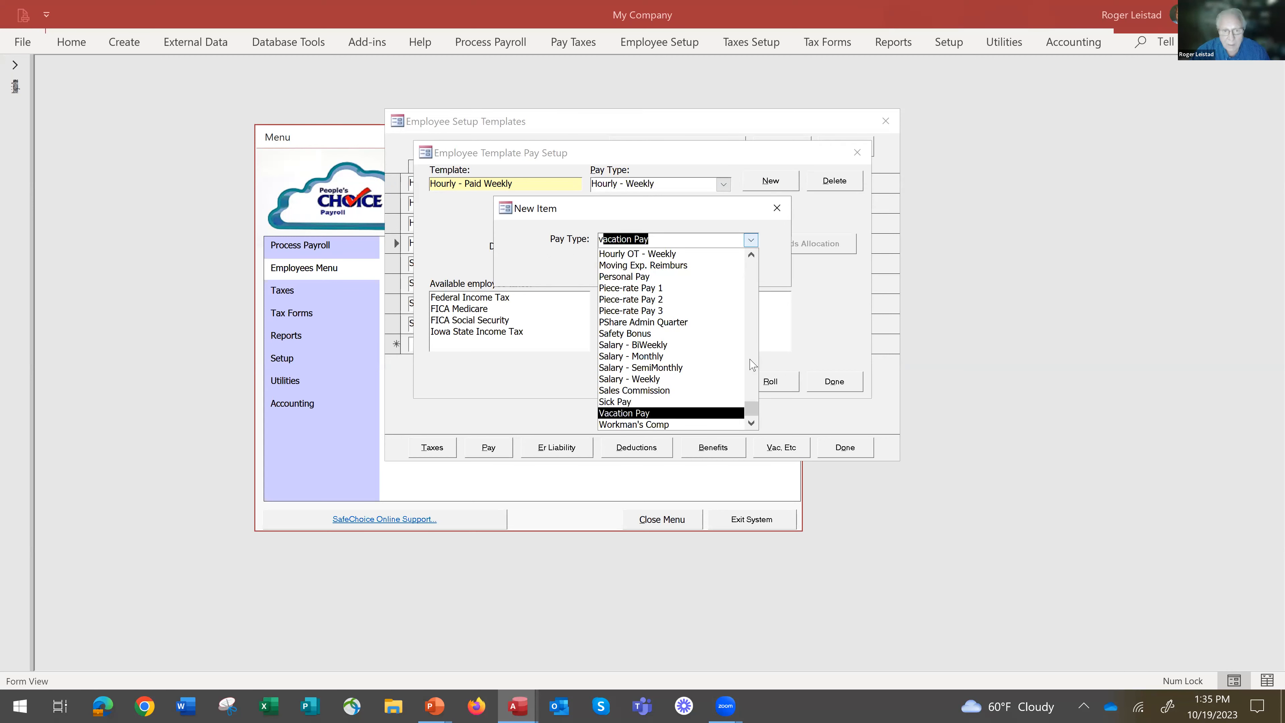
click(648, 418)
click(726, 273)
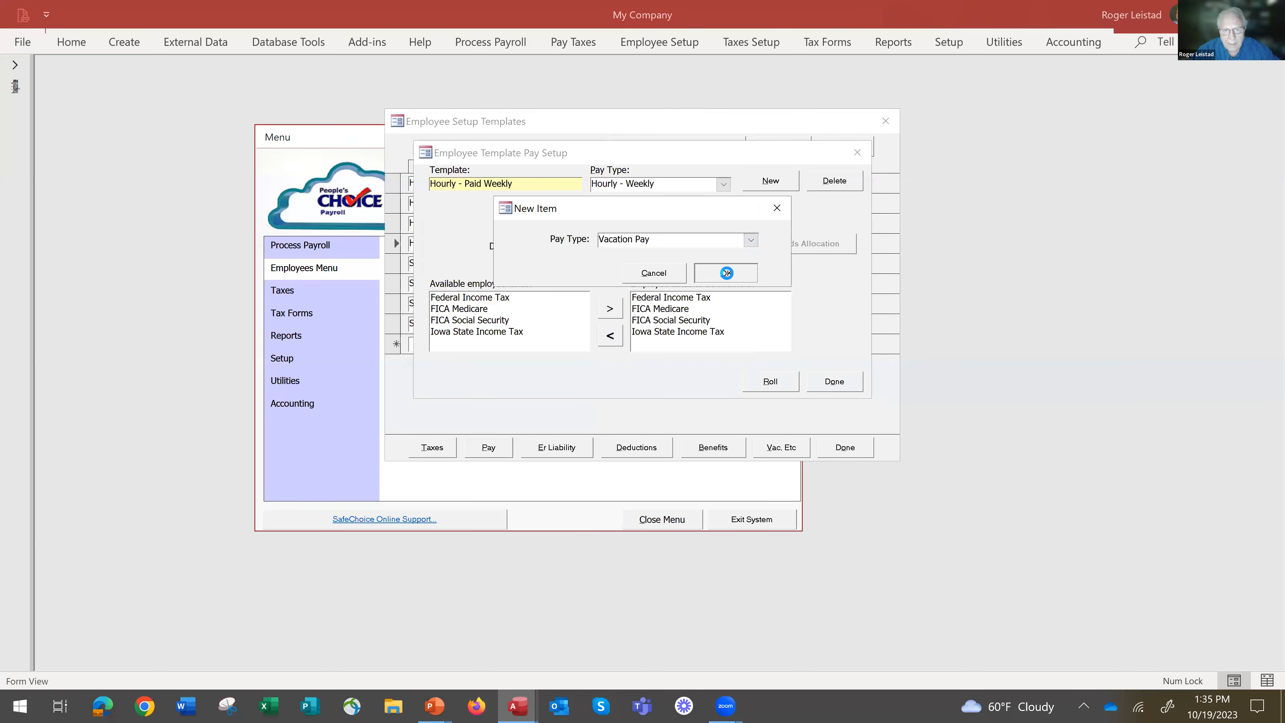
click(742, 328)
Check the template's list of pay types and set the default wage for Vacation Pay to 20.
click(724, 184)
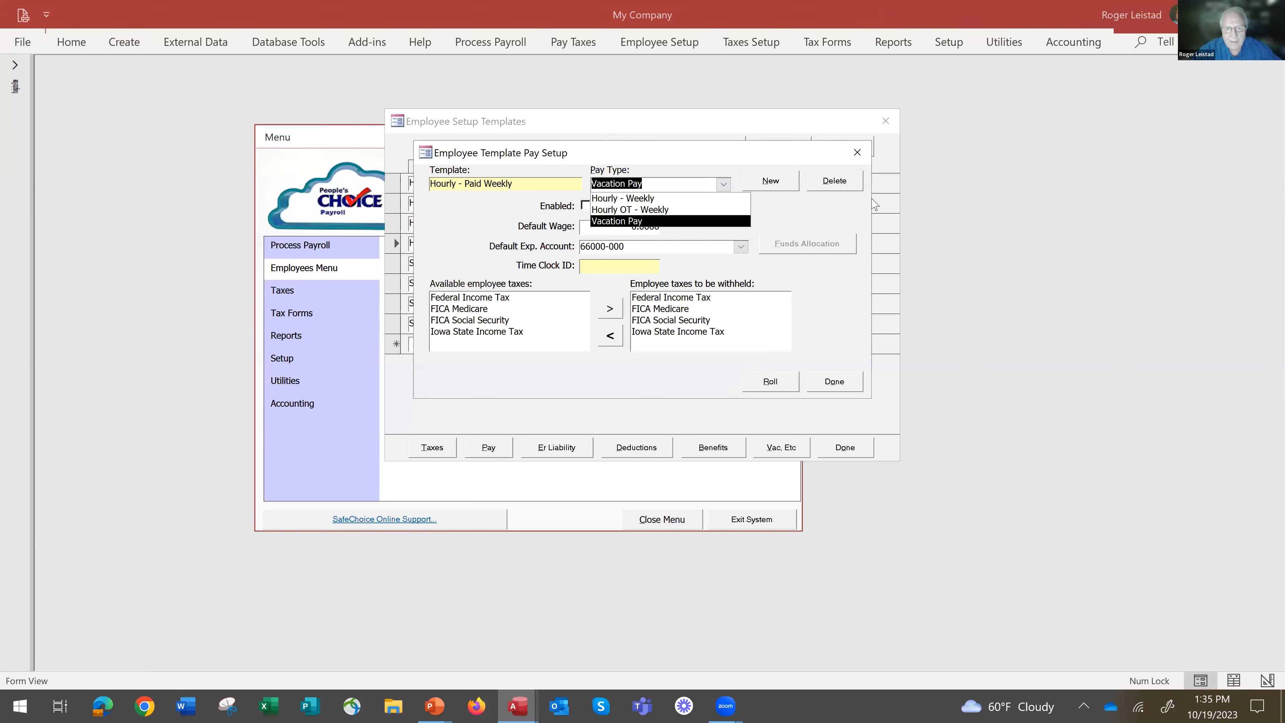
key(Return)
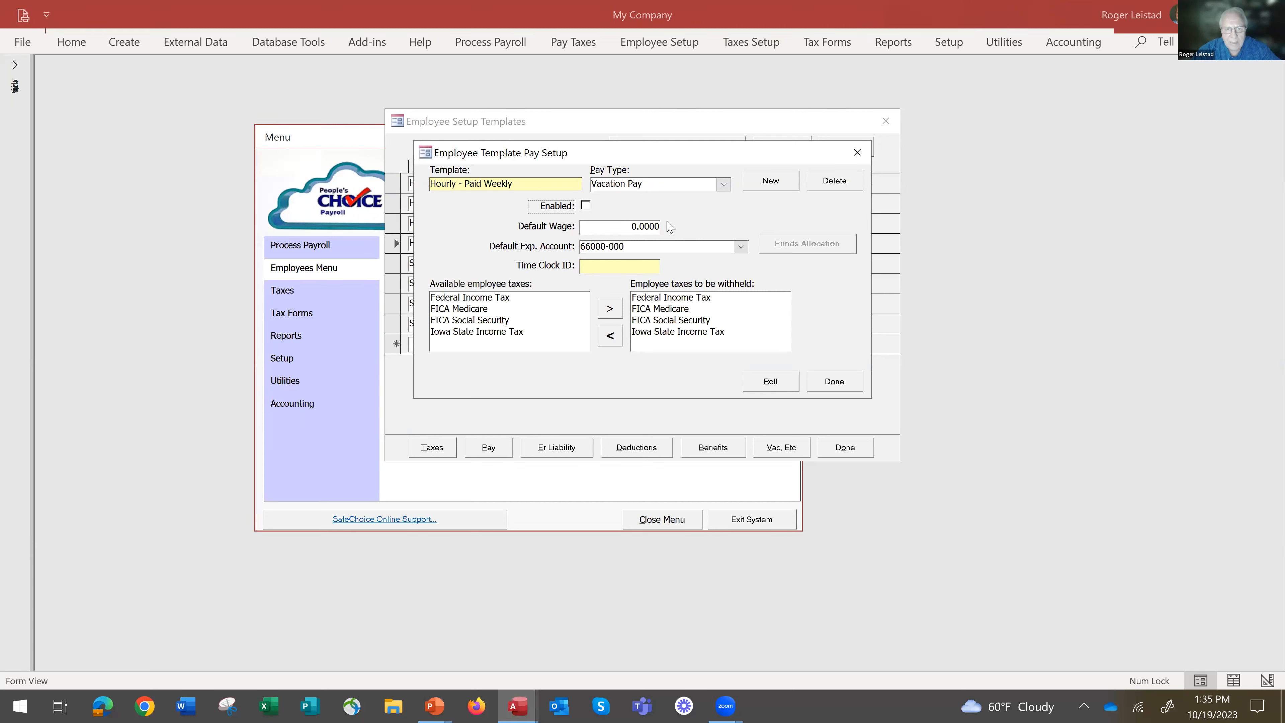
click(724, 184)
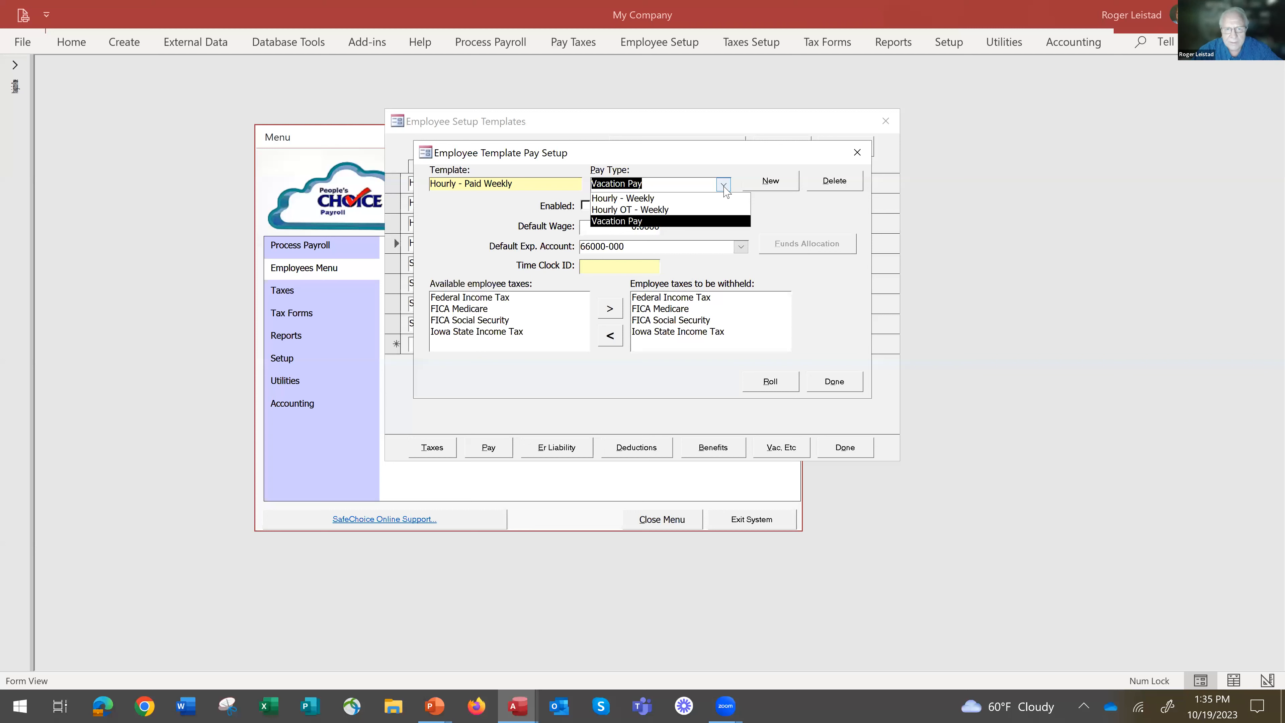
click(724, 189)
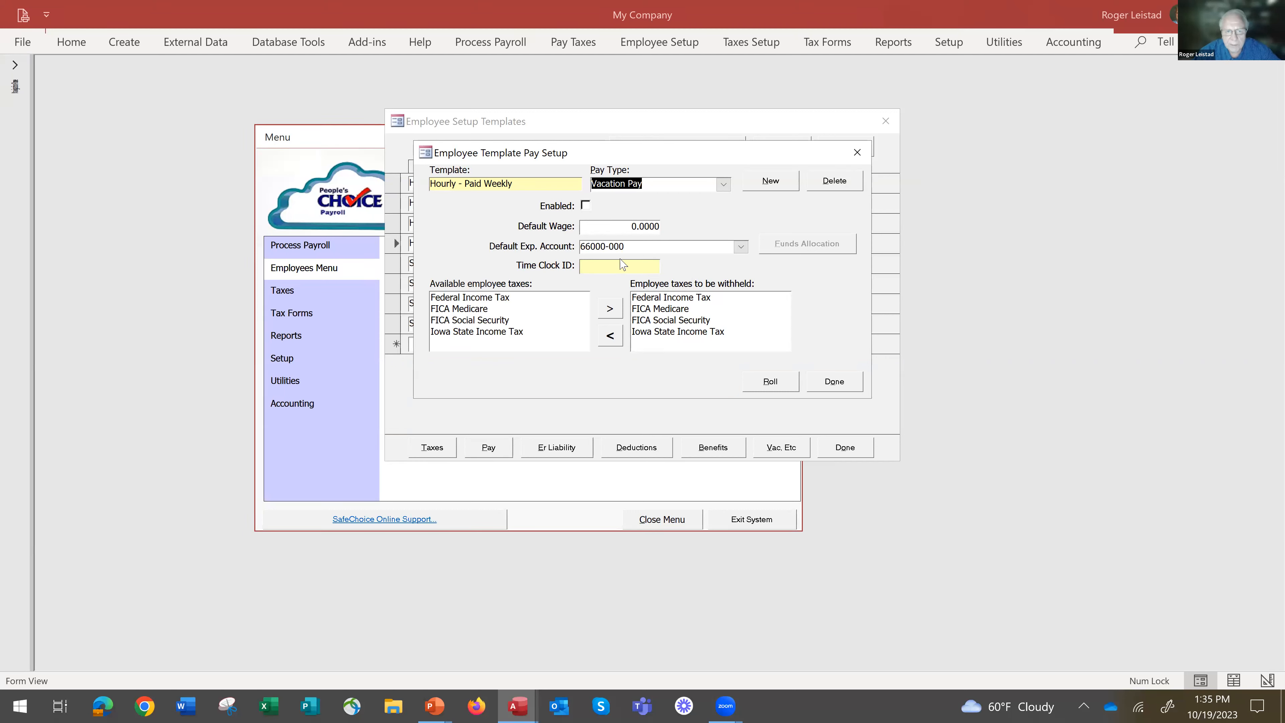
drag(625, 228, 716, 238)
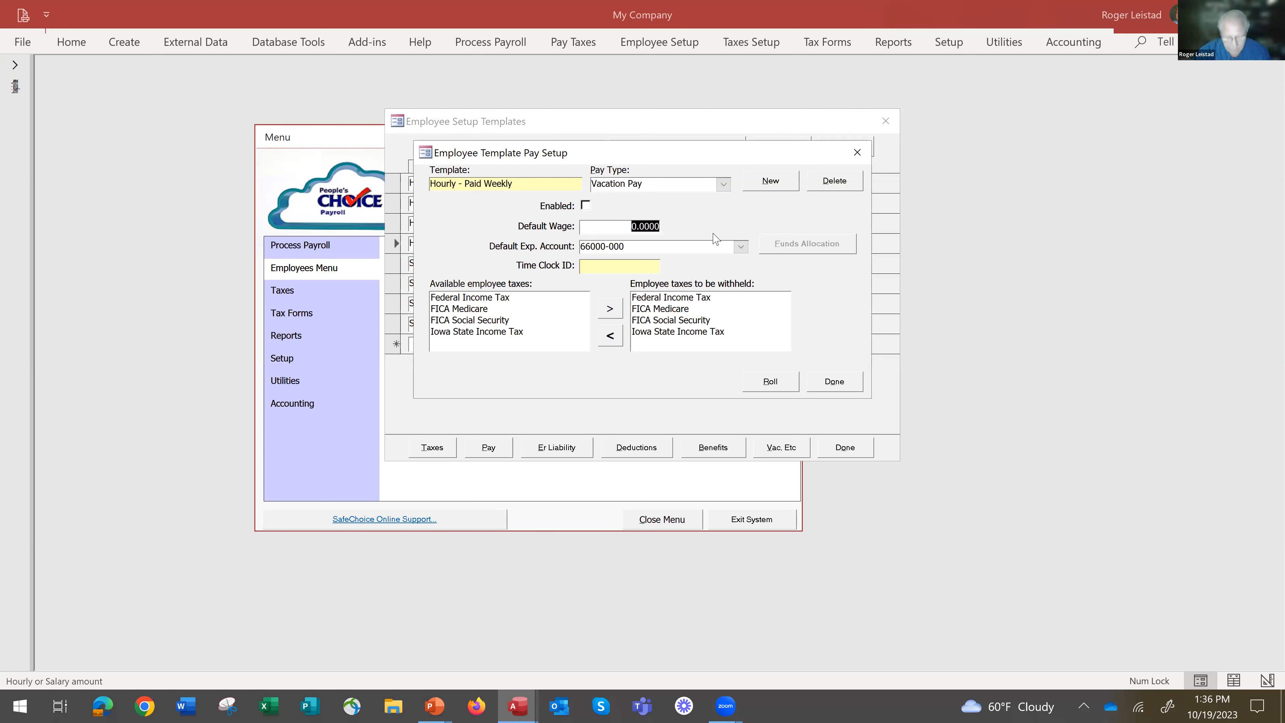
text(20)
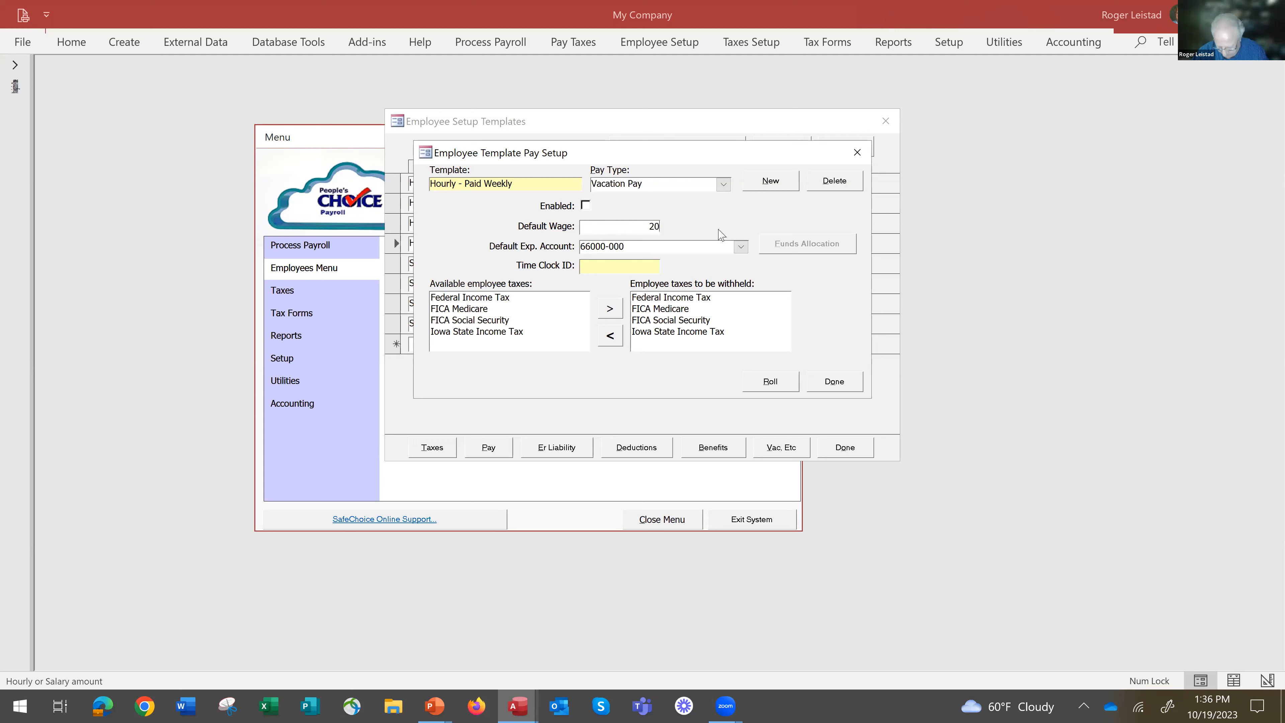
key(Tab)
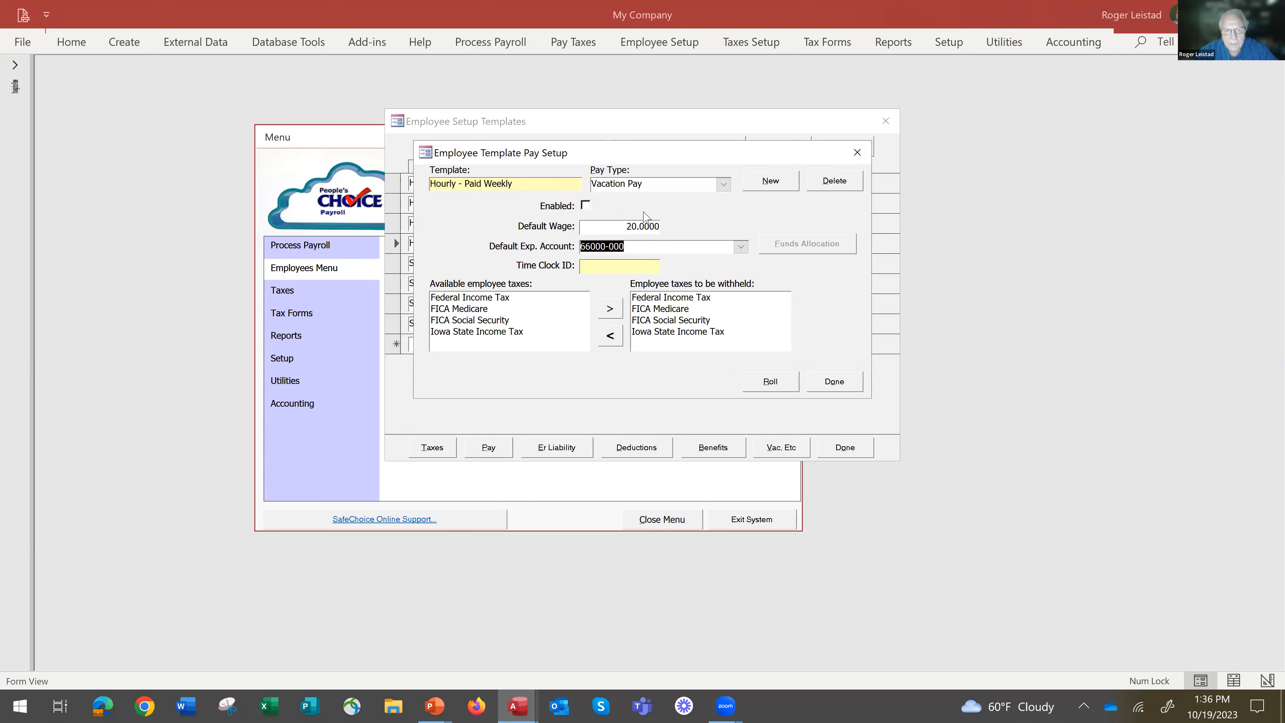
Finish the Vacation Pay setup and review the employer liability accounts of the Hourly - Paid Weekly template.
click(836, 386)
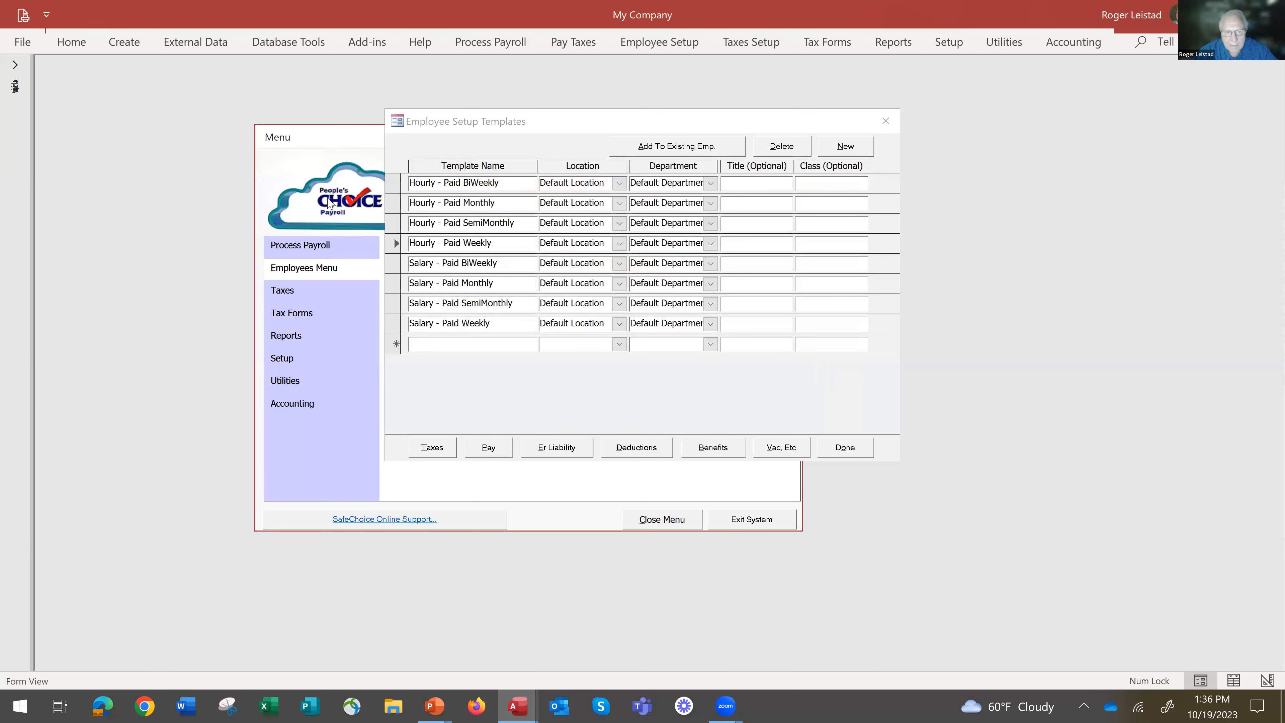
click(553, 448)
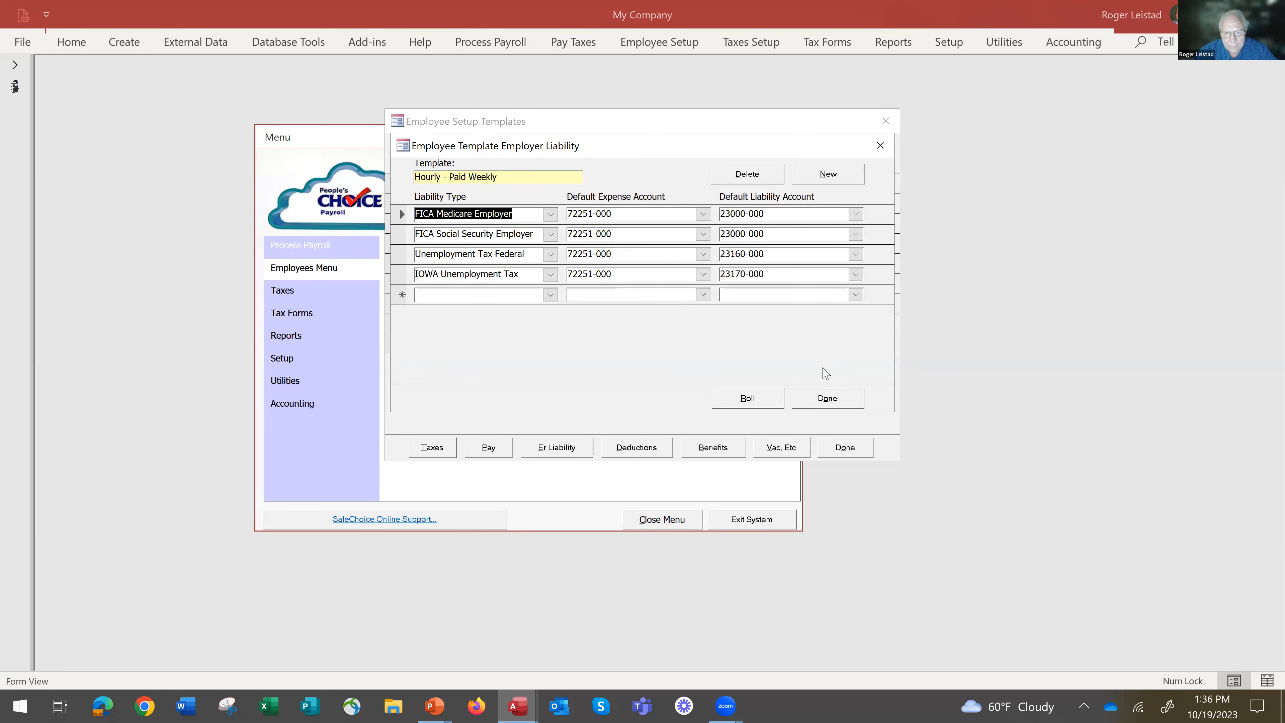
click(829, 399)
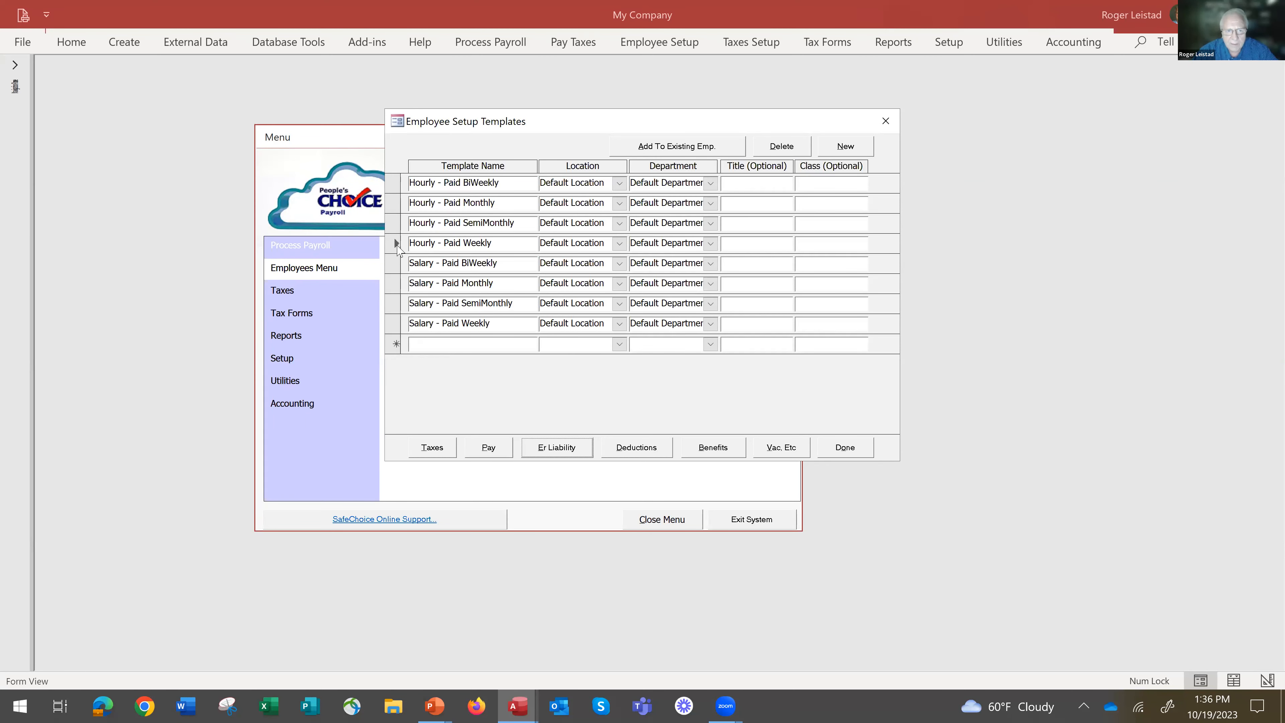
Add the Uniforms deduction to the Hourly - Paid Weekly template and make it active.
click(636, 449)
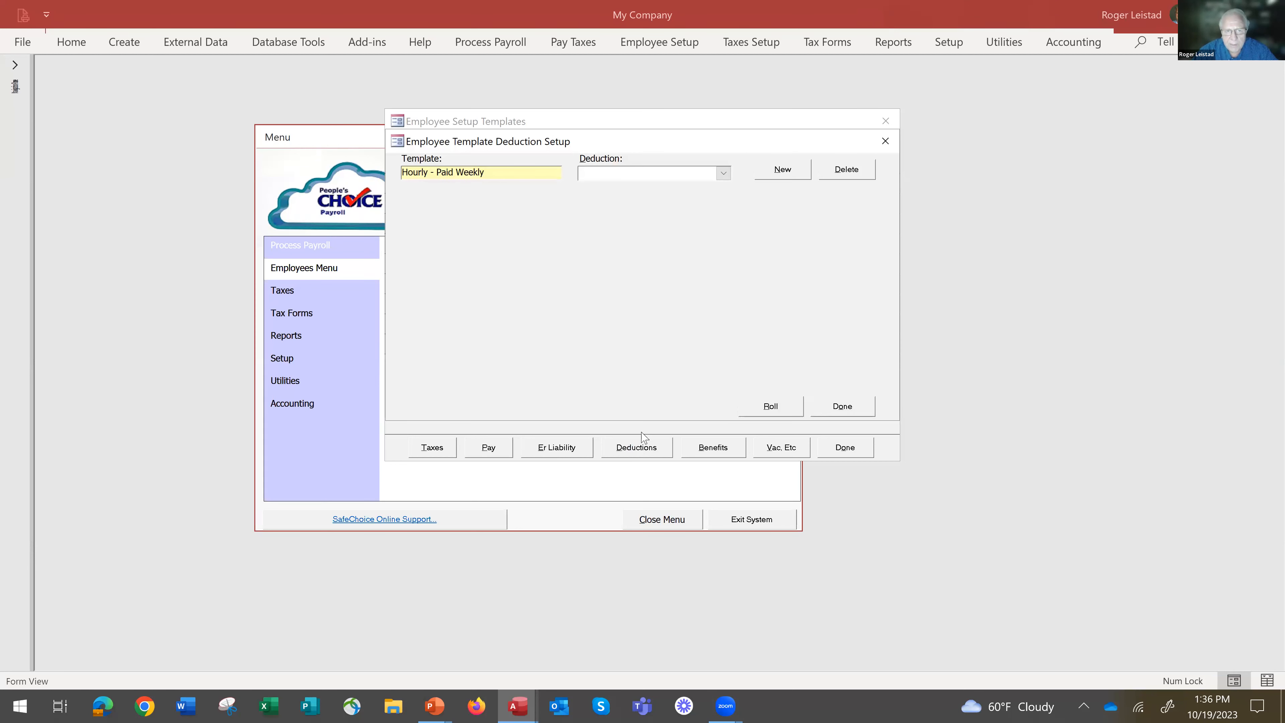
click(725, 175)
click(725, 174)
click(723, 175)
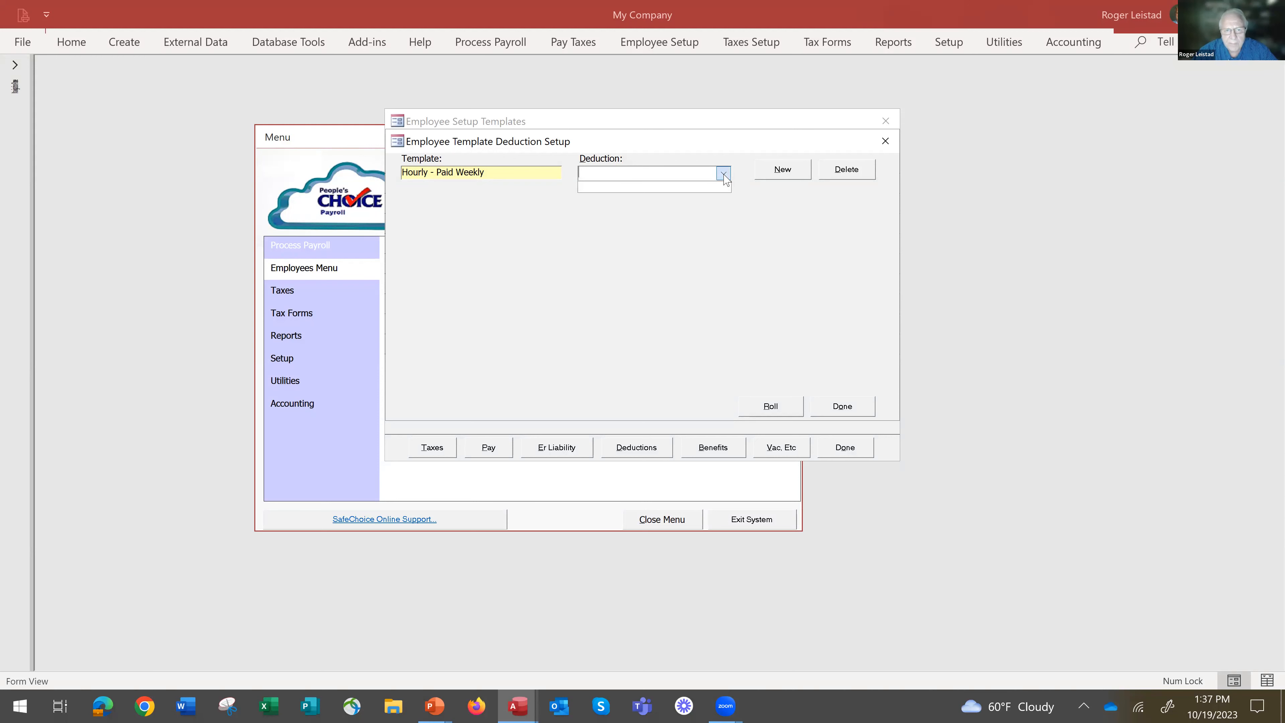
click(724, 175)
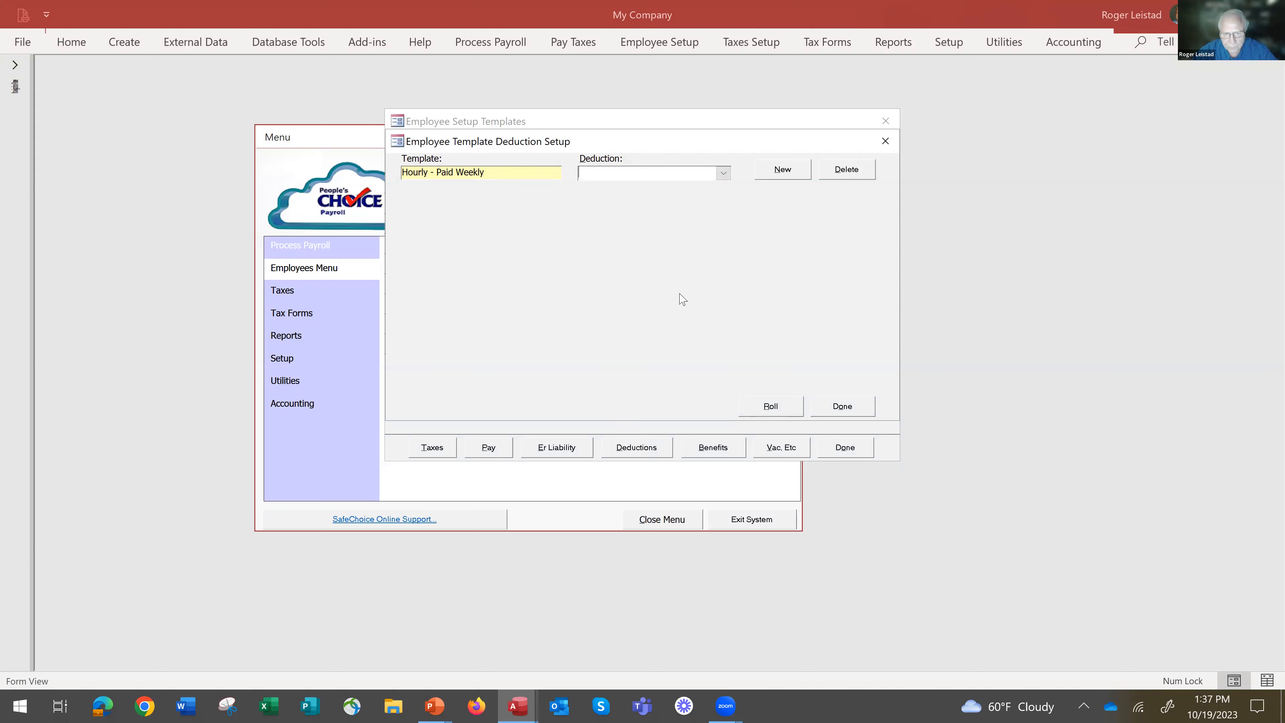
click(784, 165)
click(751, 240)
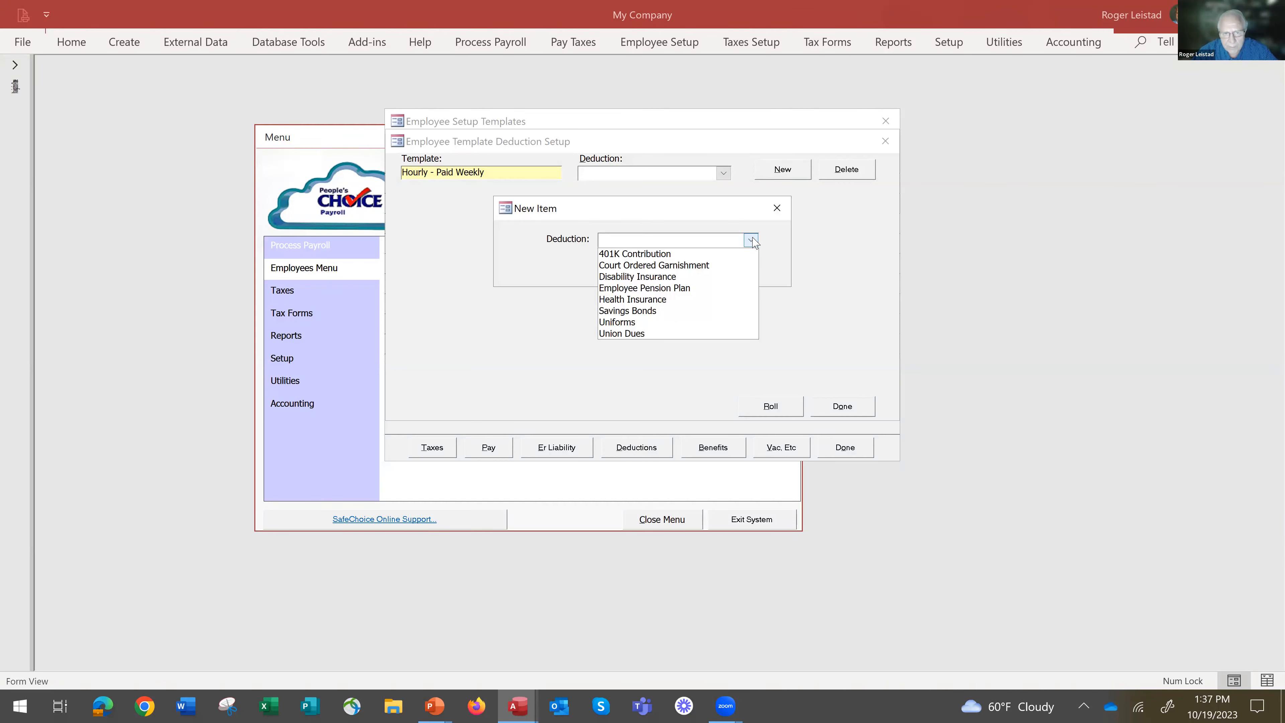
click(645, 322)
click(721, 275)
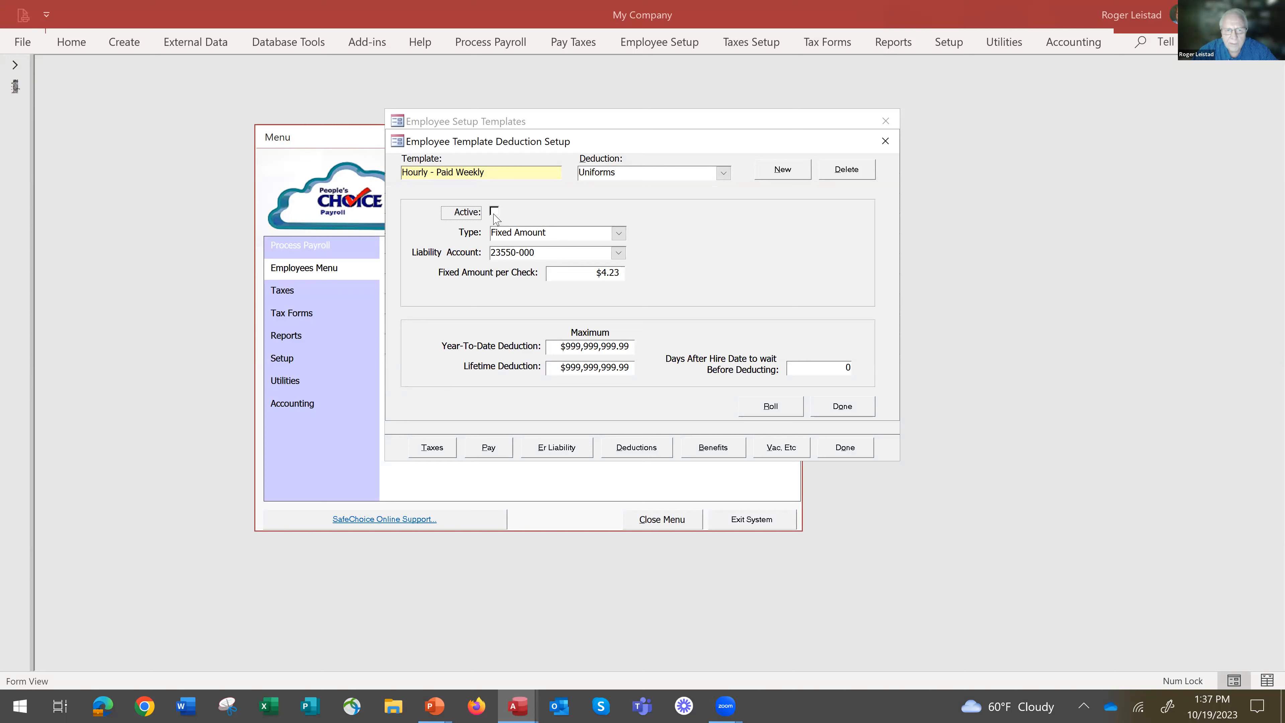
click(495, 213)
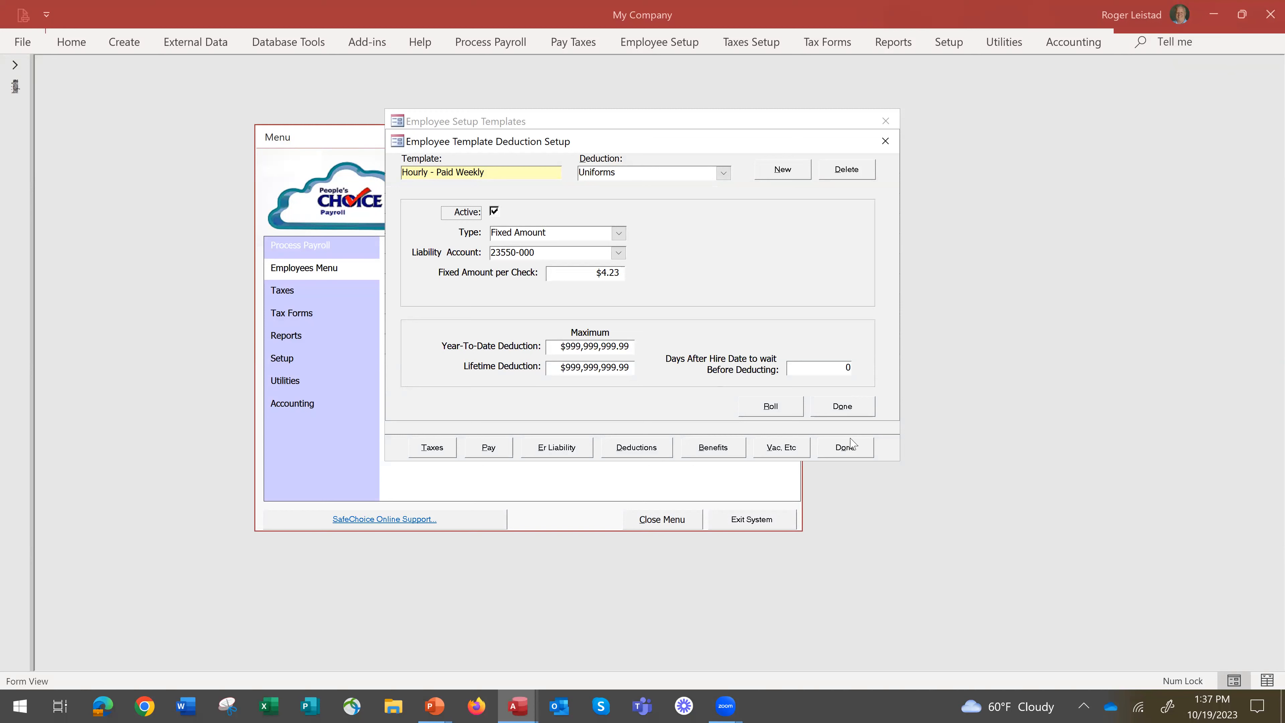
click(843, 406)
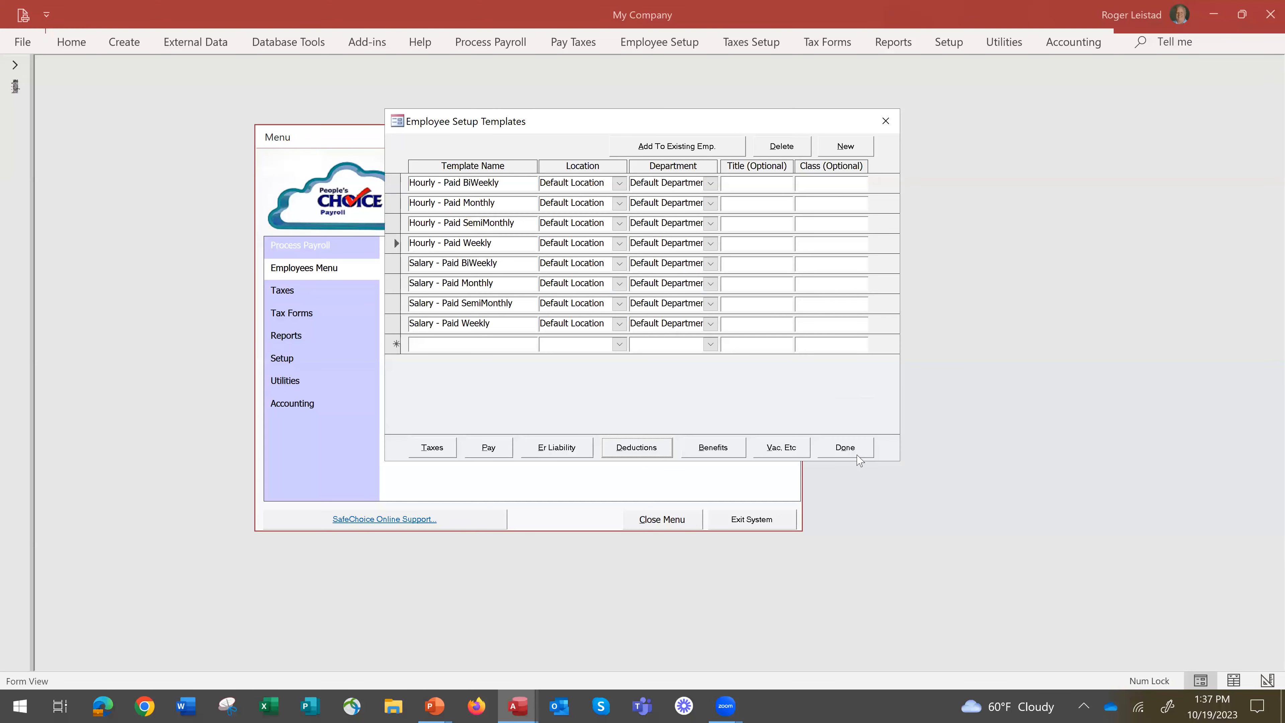
Review the pay types of the Salary - Paid Weekly template and the list of employee pay groups.
click(397, 326)
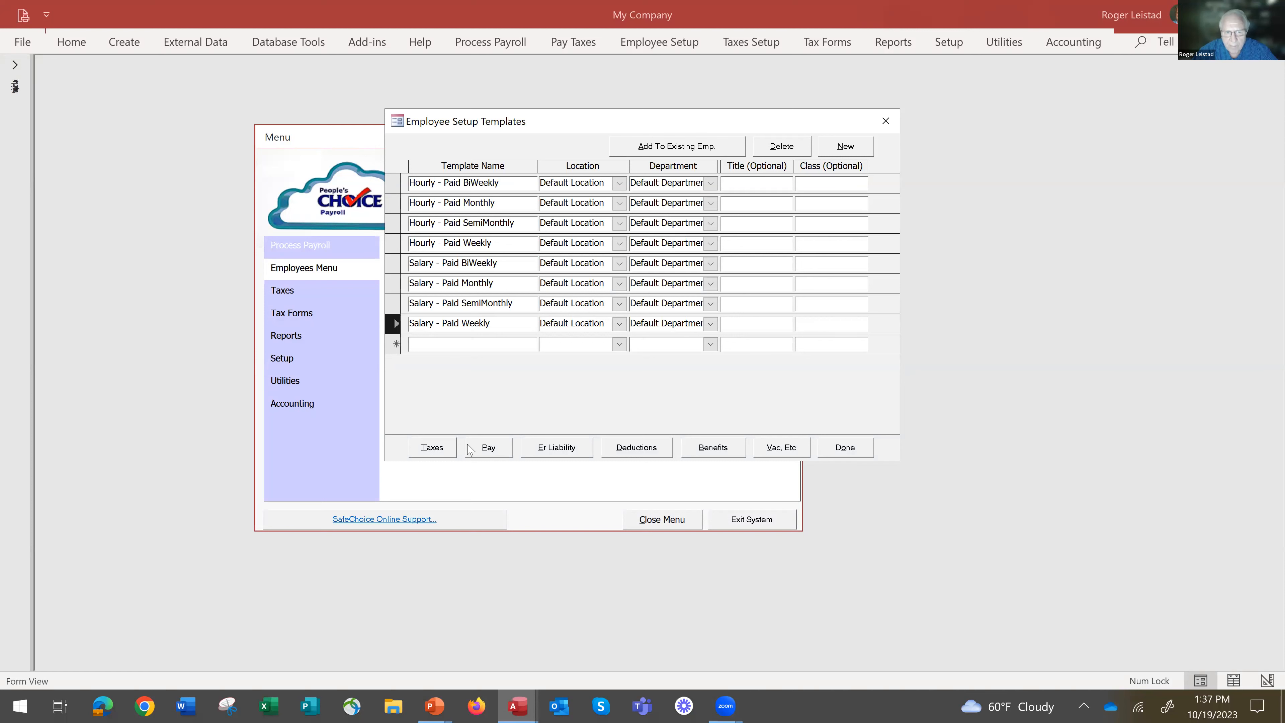
click(489, 448)
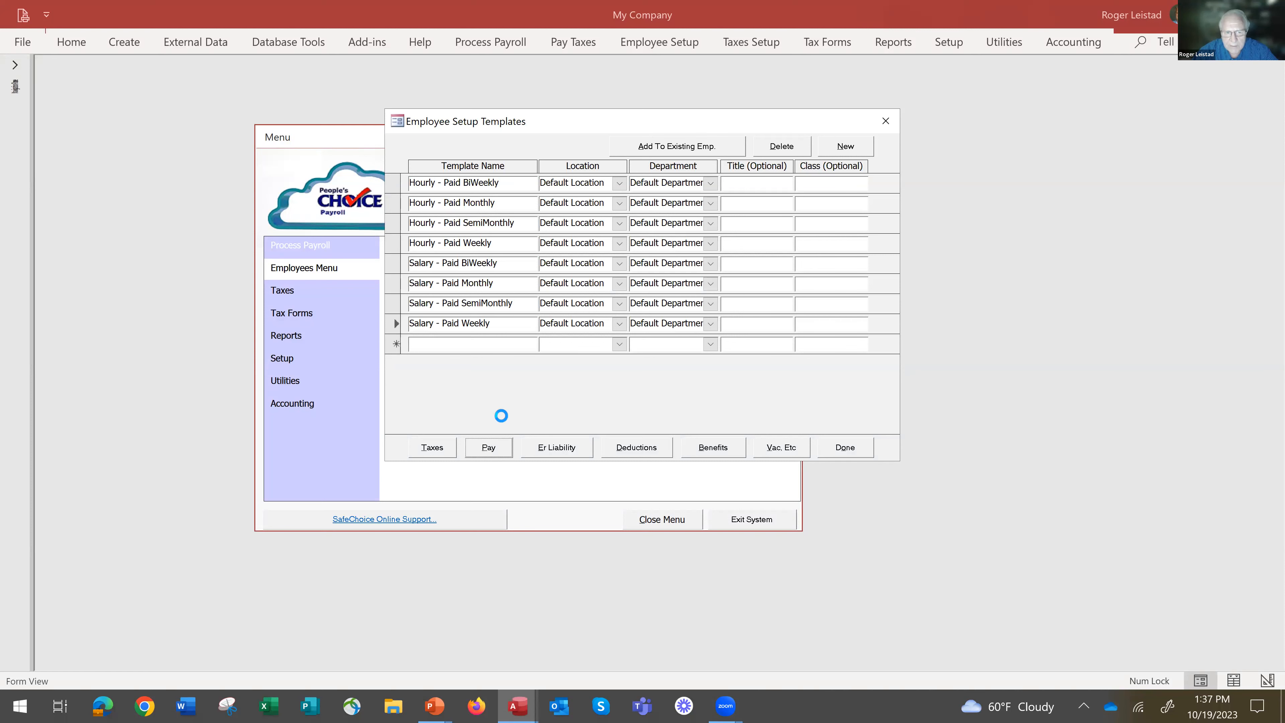
click(722, 186)
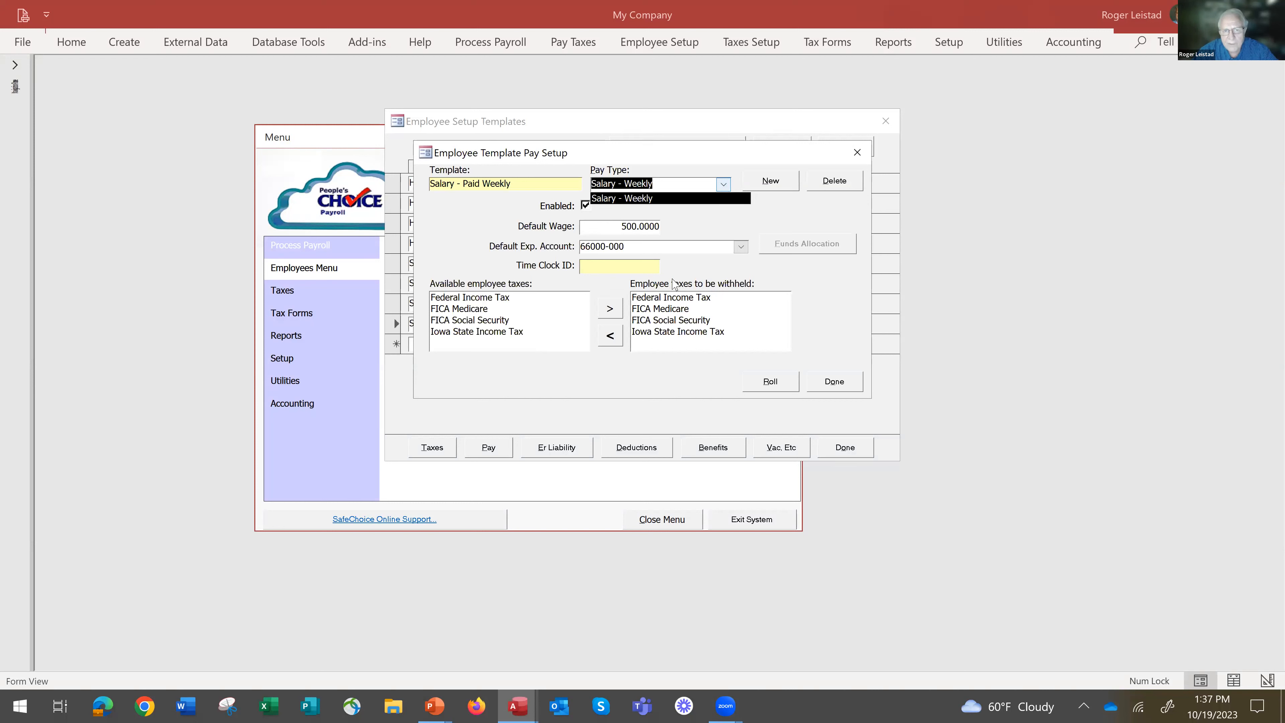
click(833, 382)
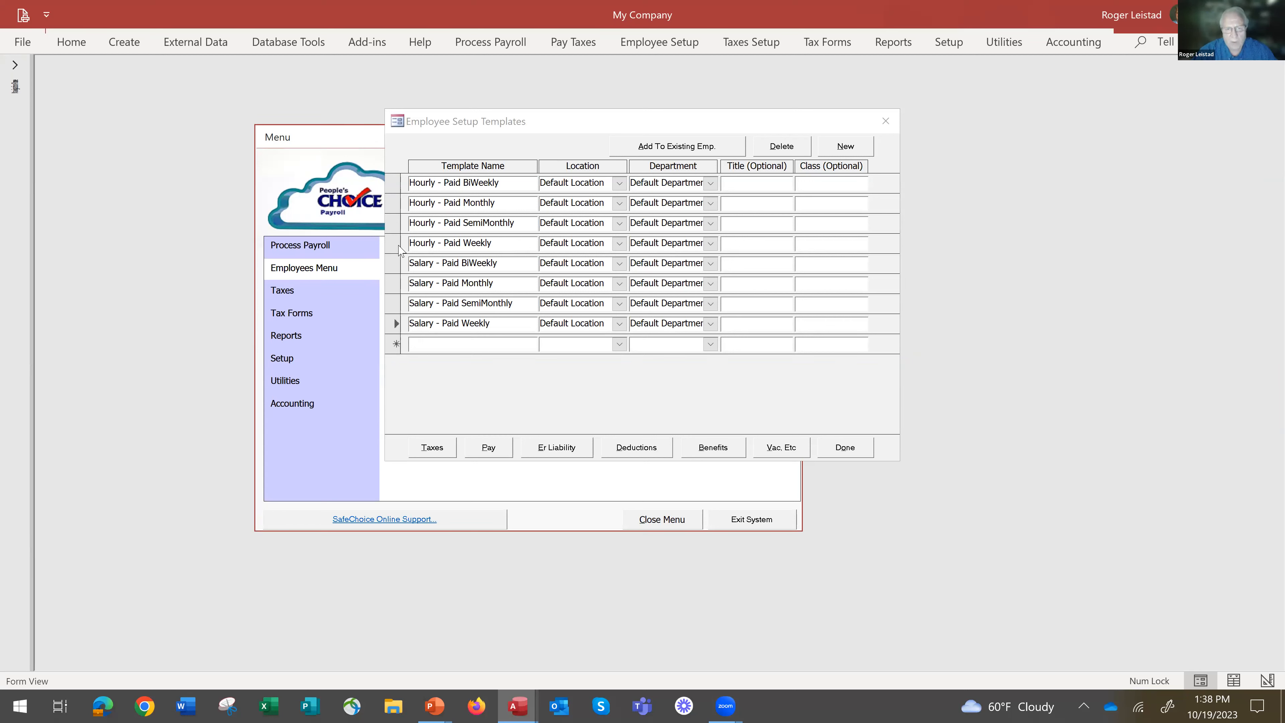
click(843, 446)
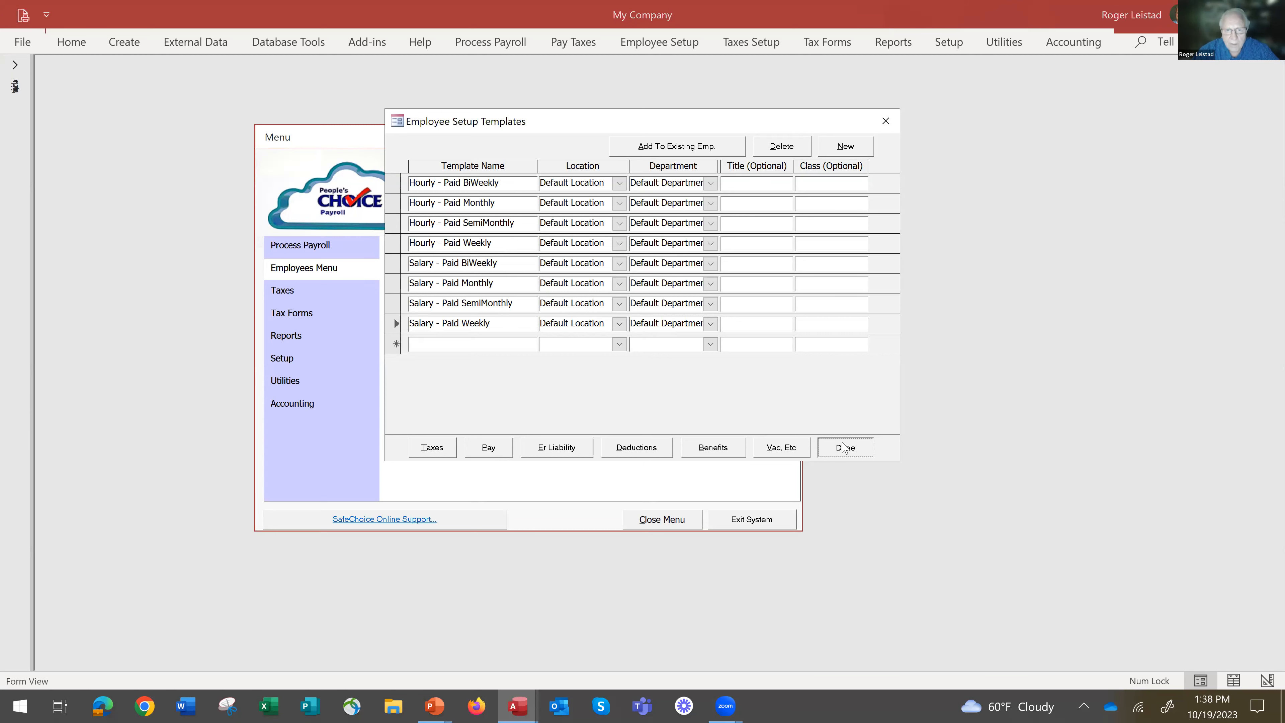
click(619, 310)
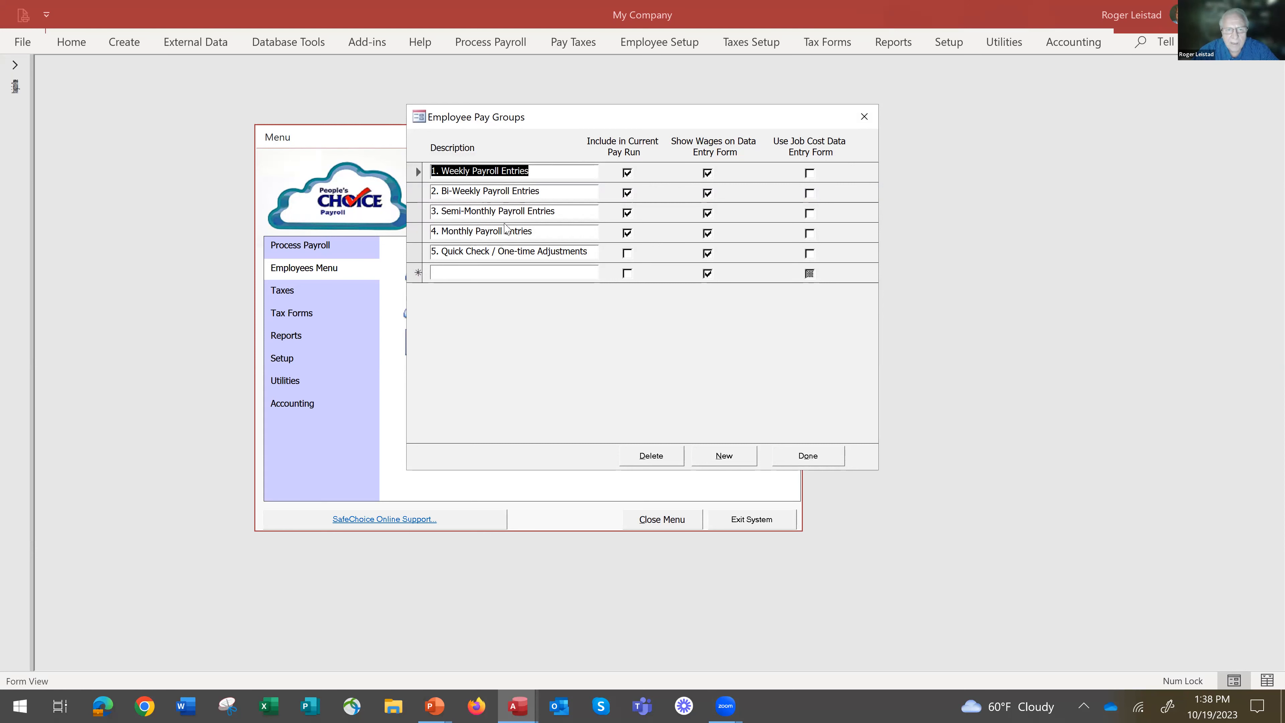
click(810, 458)
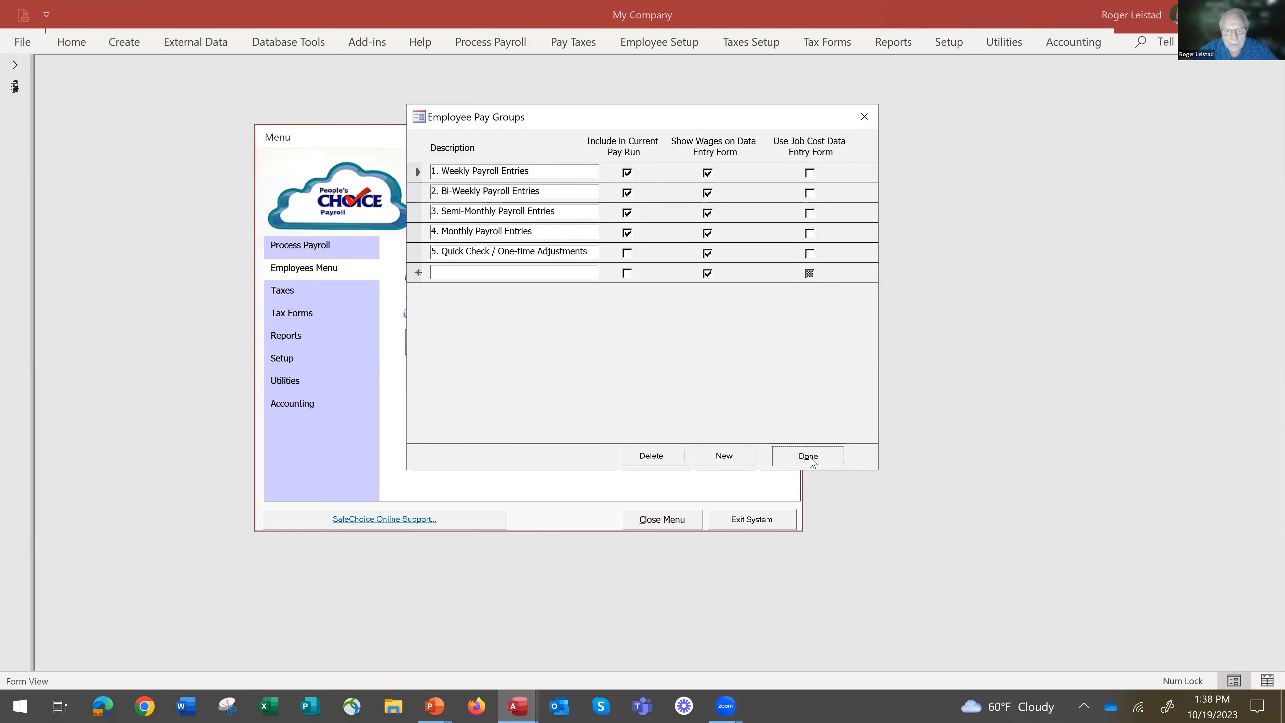
Open the payroll run and exclude the Bi-Weekly, Semi-Monthly and Monthly Payroll Entries groups from the calculation.
click(302, 248)
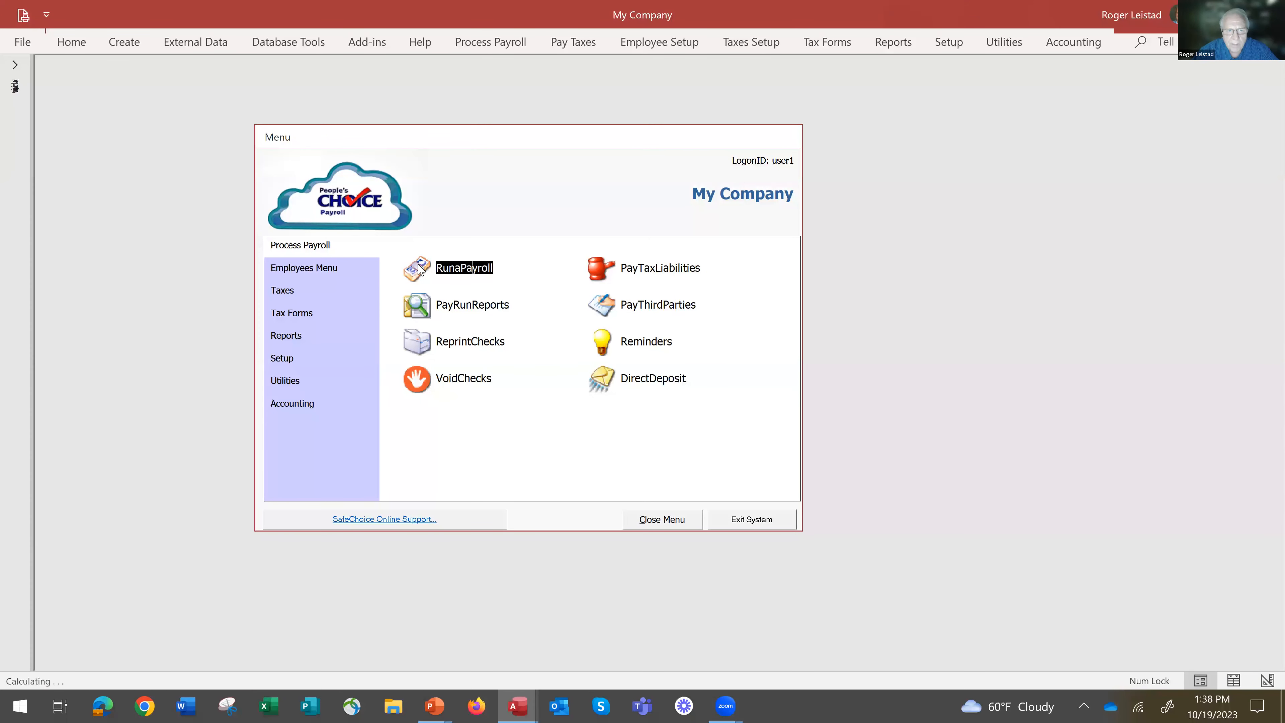
click(419, 269)
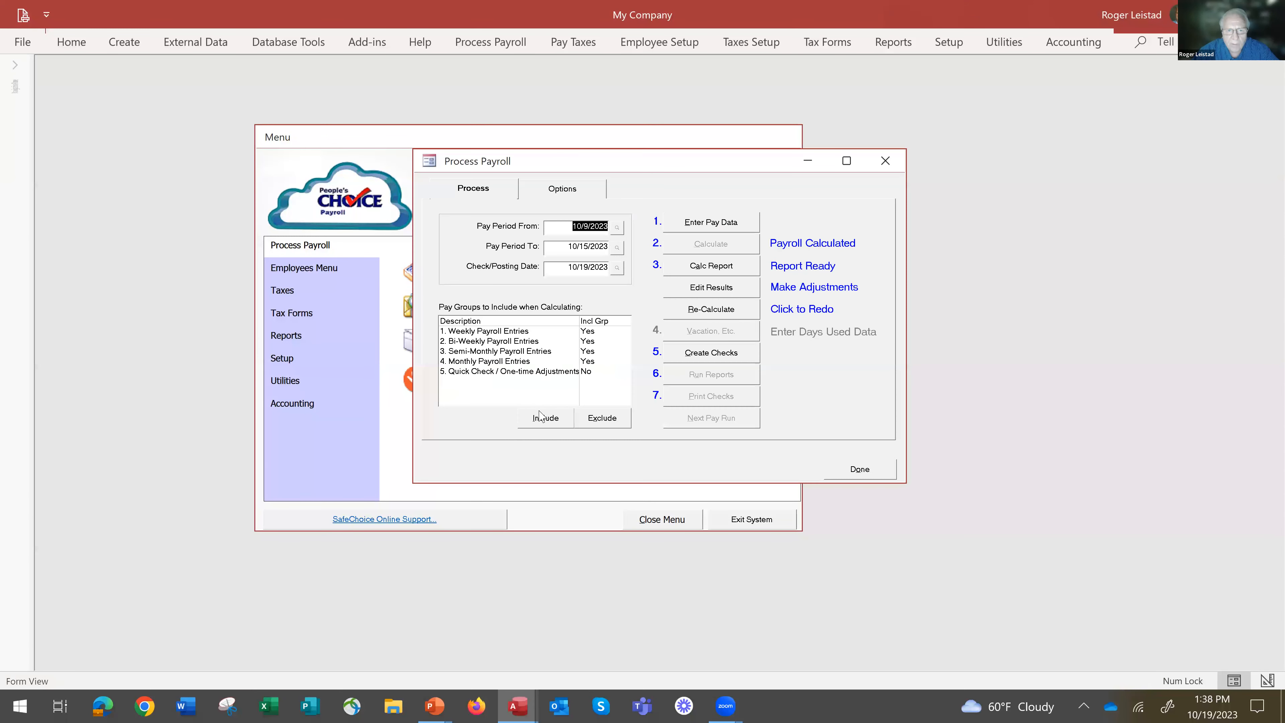
click(515, 334)
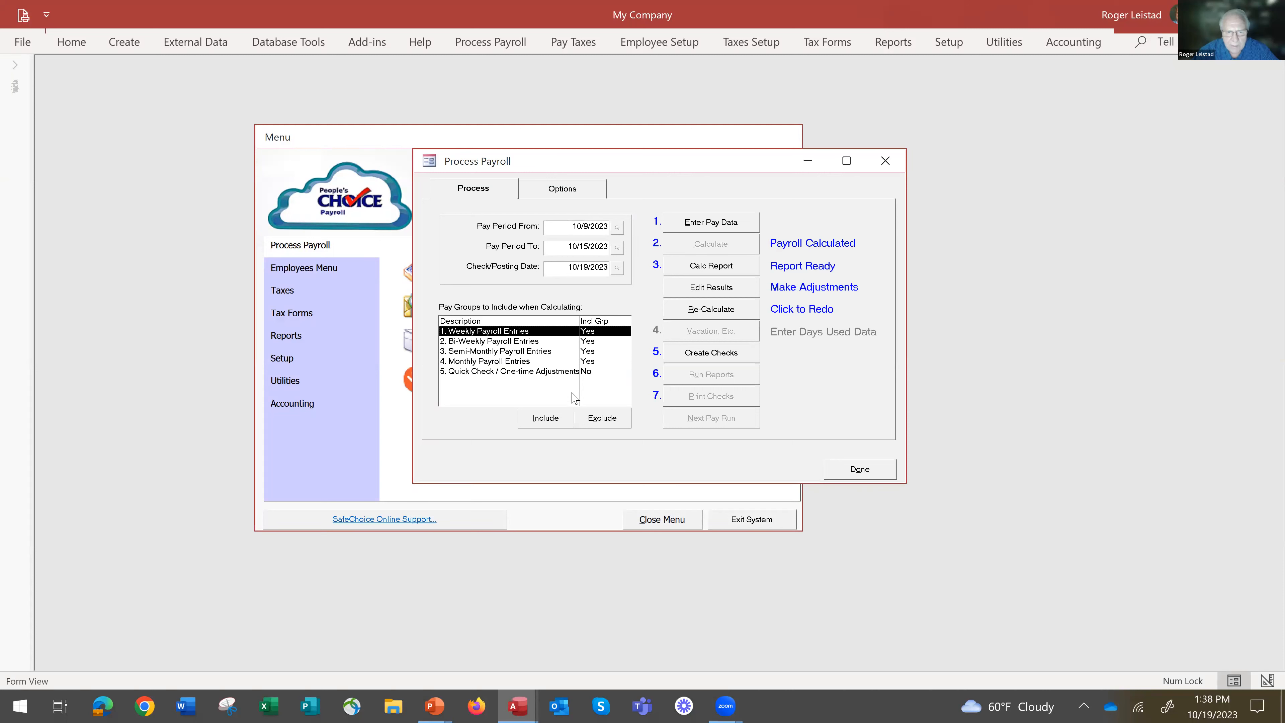
click(589, 342)
click(606, 418)
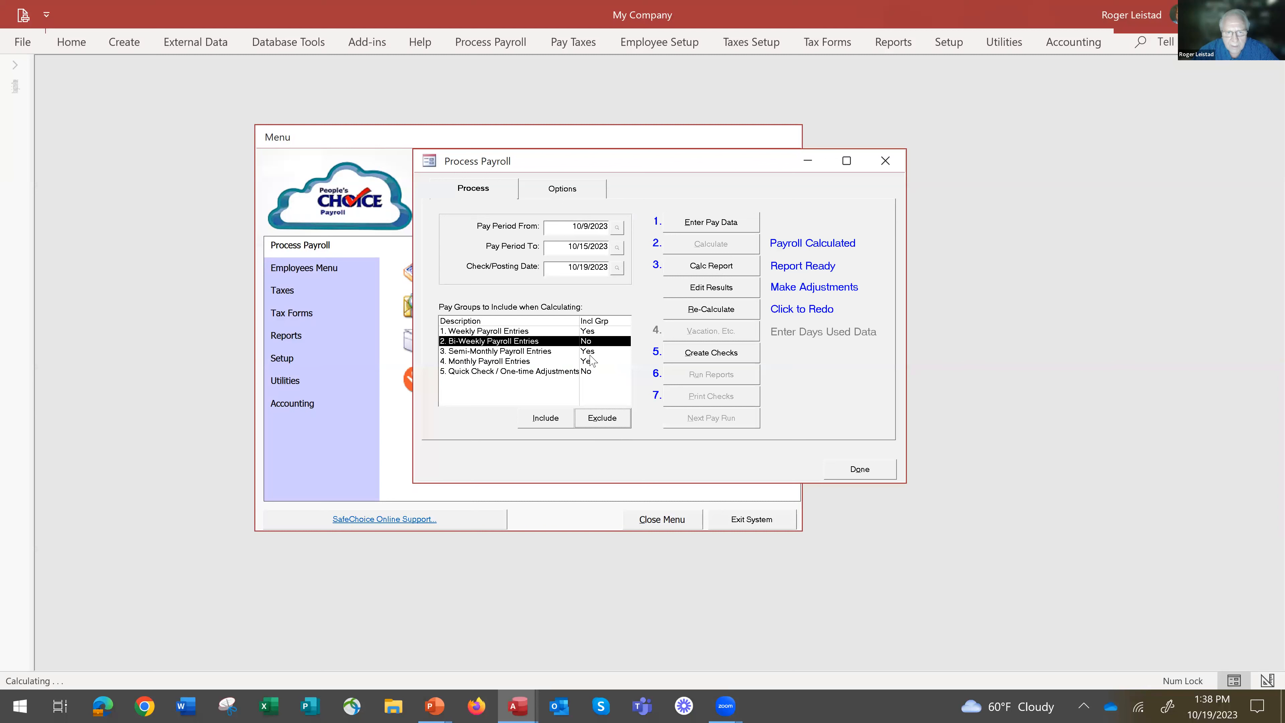
click(590, 353)
click(597, 415)
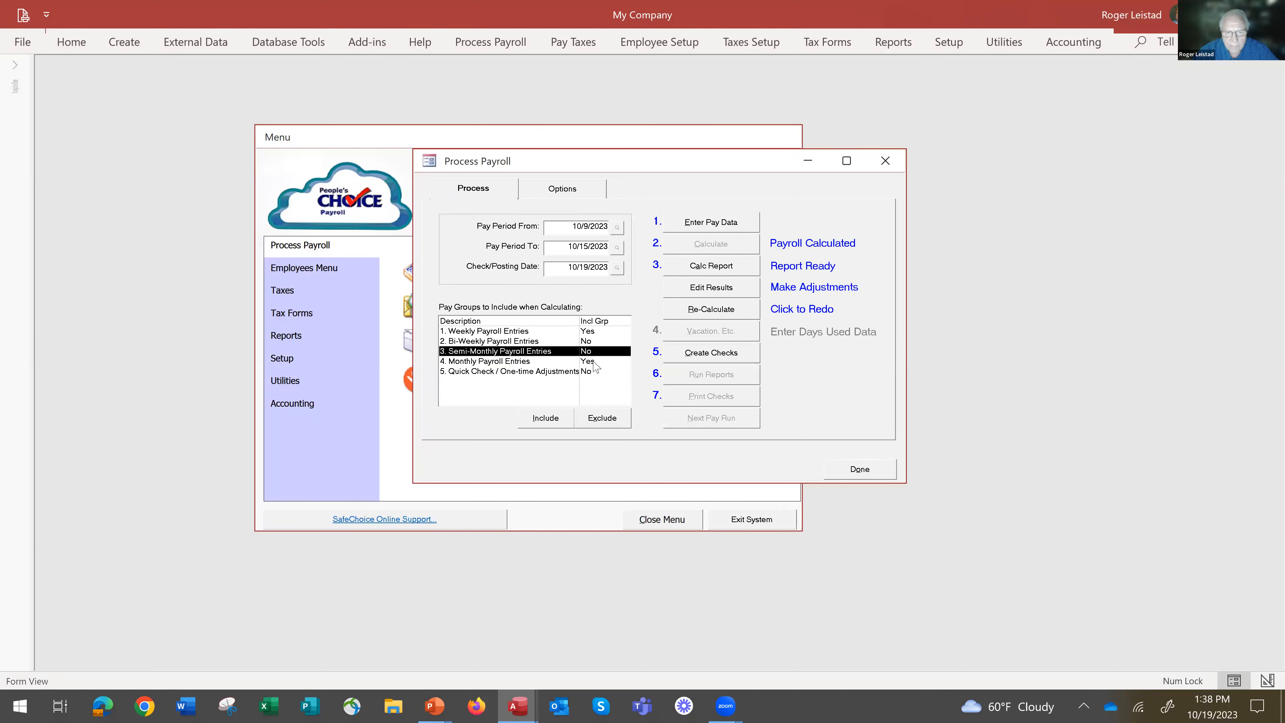
click(590, 362)
click(605, 425)
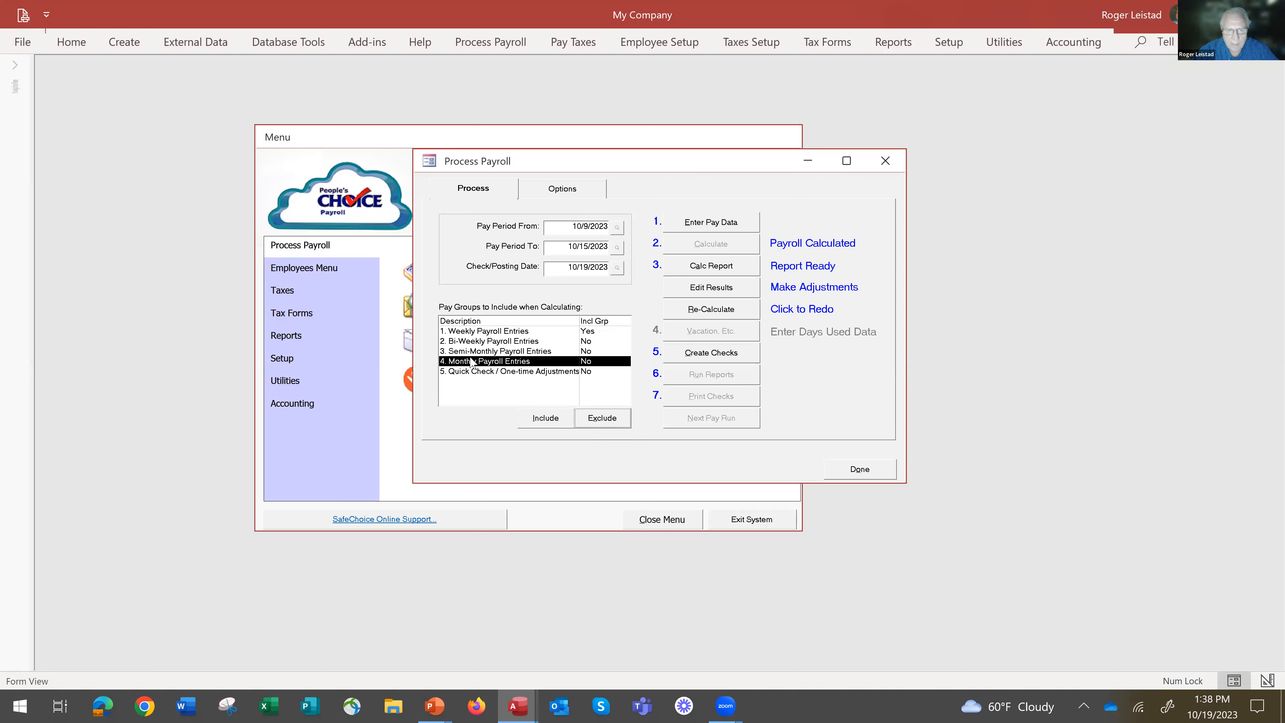
Review the pay data entered for the Weekly Payroll Entries group and close payroll processing.
click(479, 342)
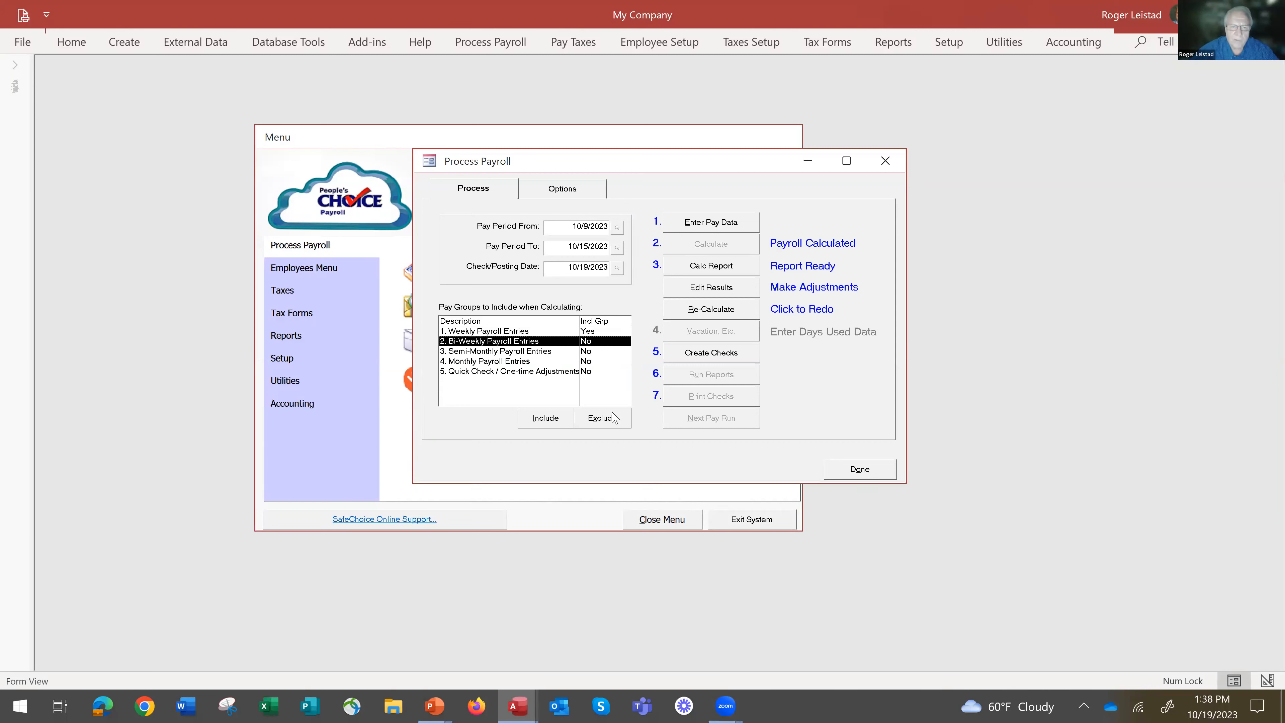
click(510, 332)
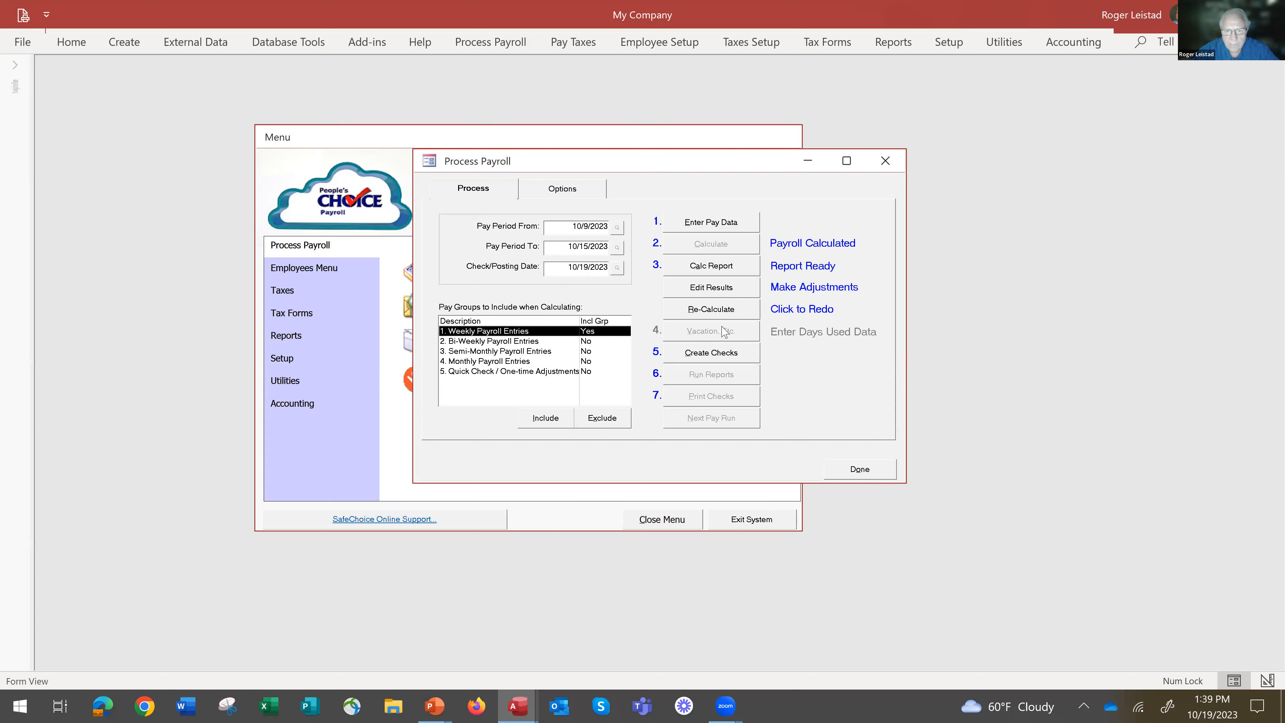
click(714, 225)
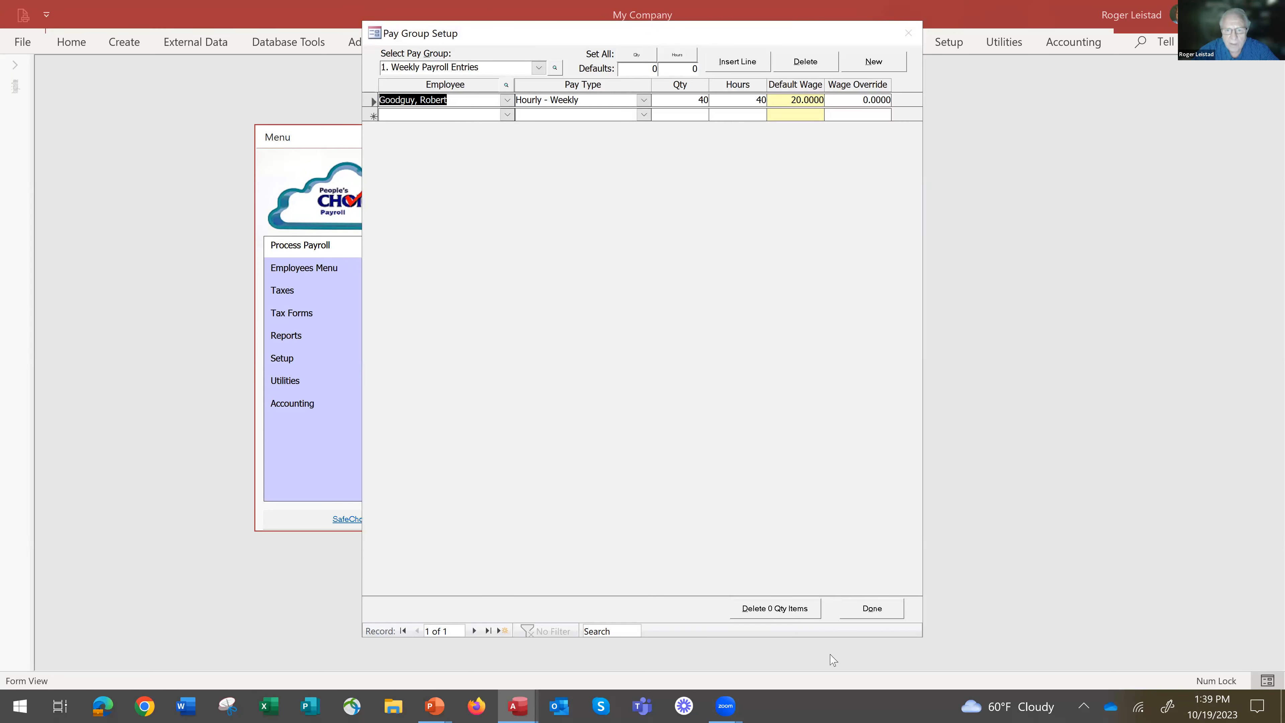
click(877, 611)
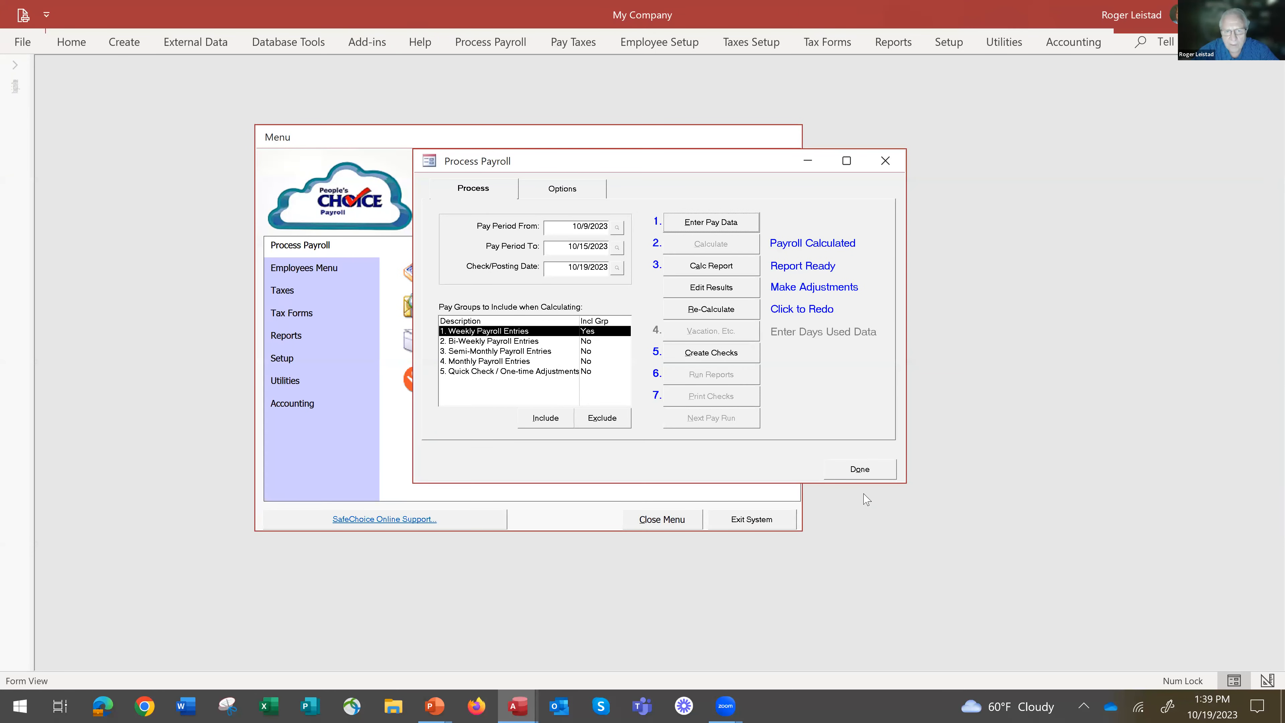
click(860, 470)
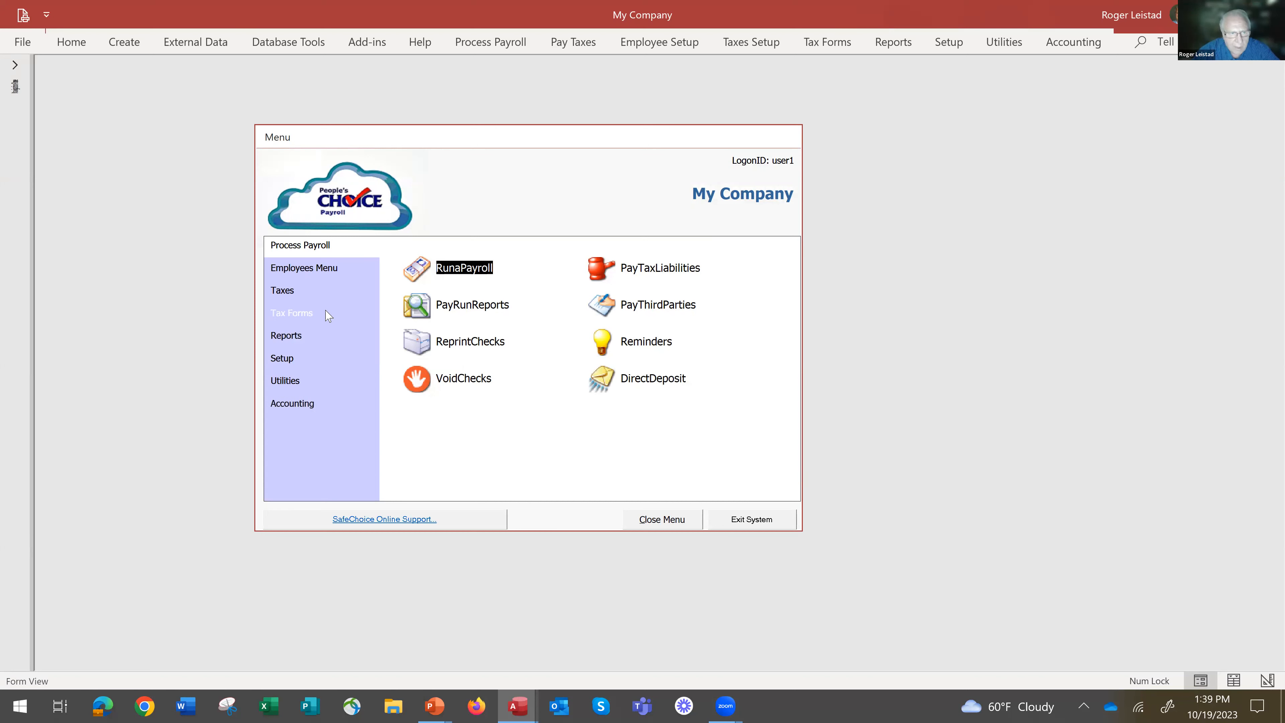
Examine the company pay type setup for Advance on Pay, including the available W2 box codes.
click(294, 359)
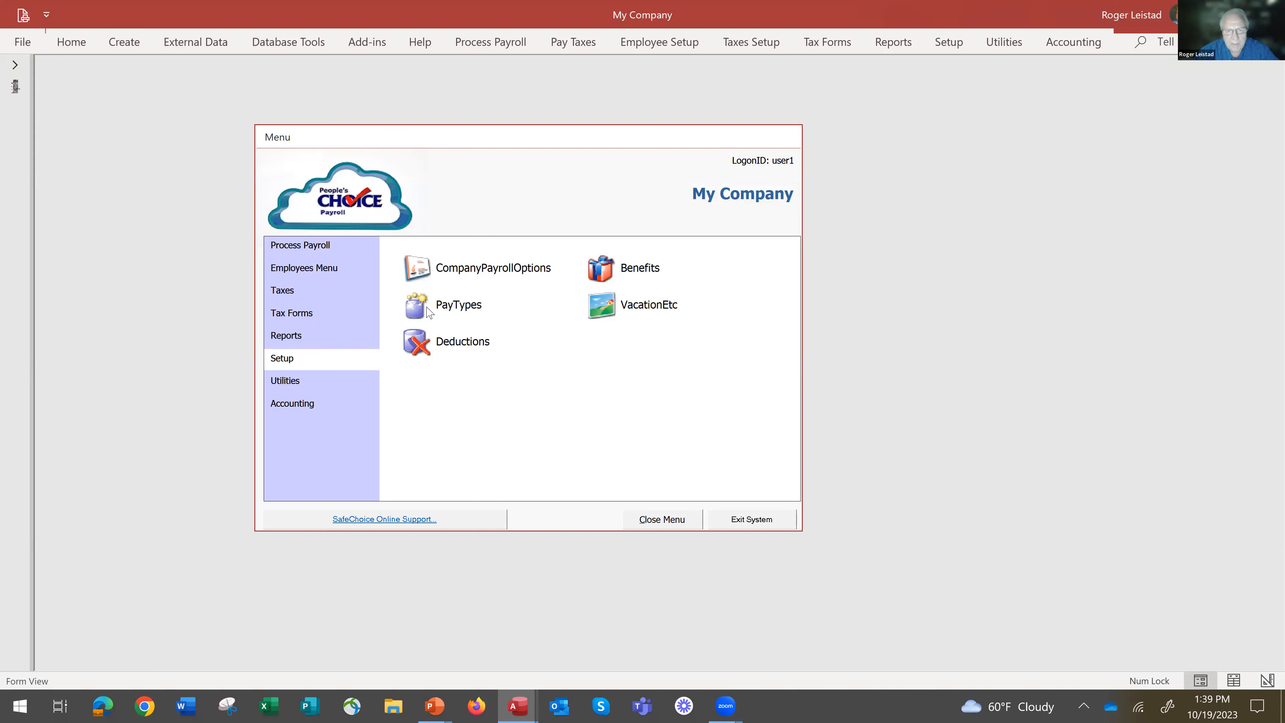
click(415, 310)
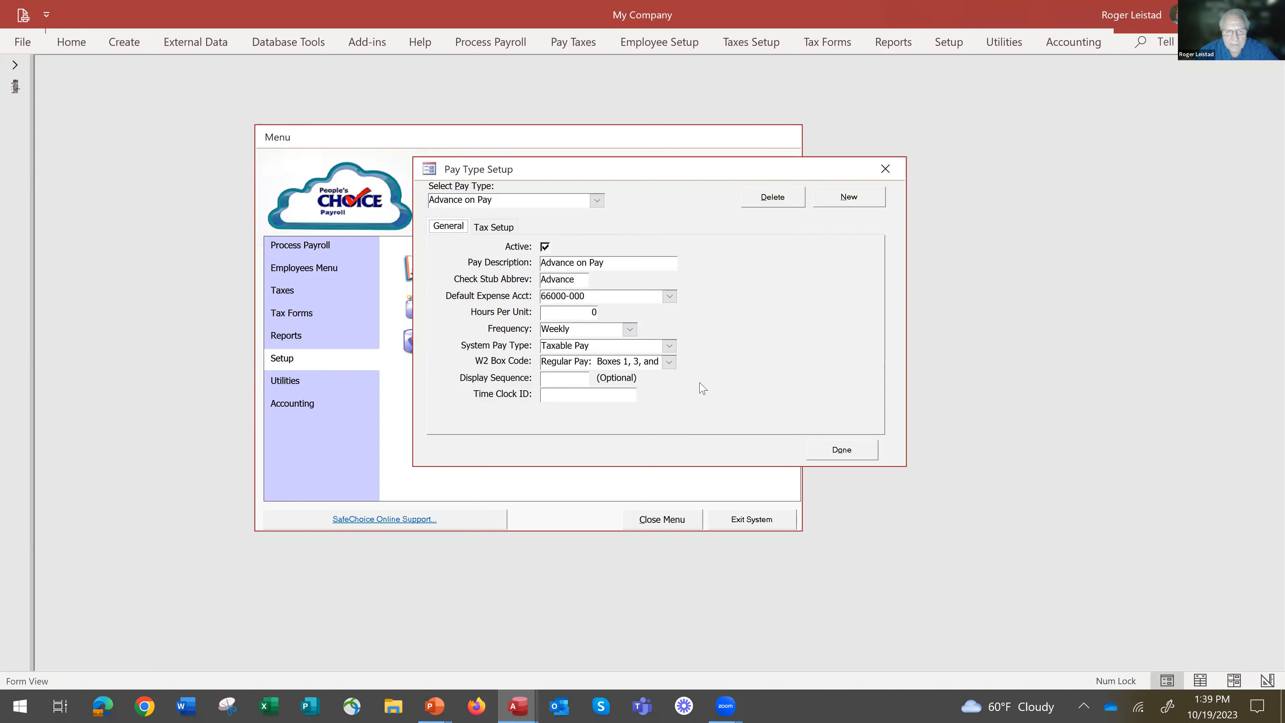
click(669, 362)
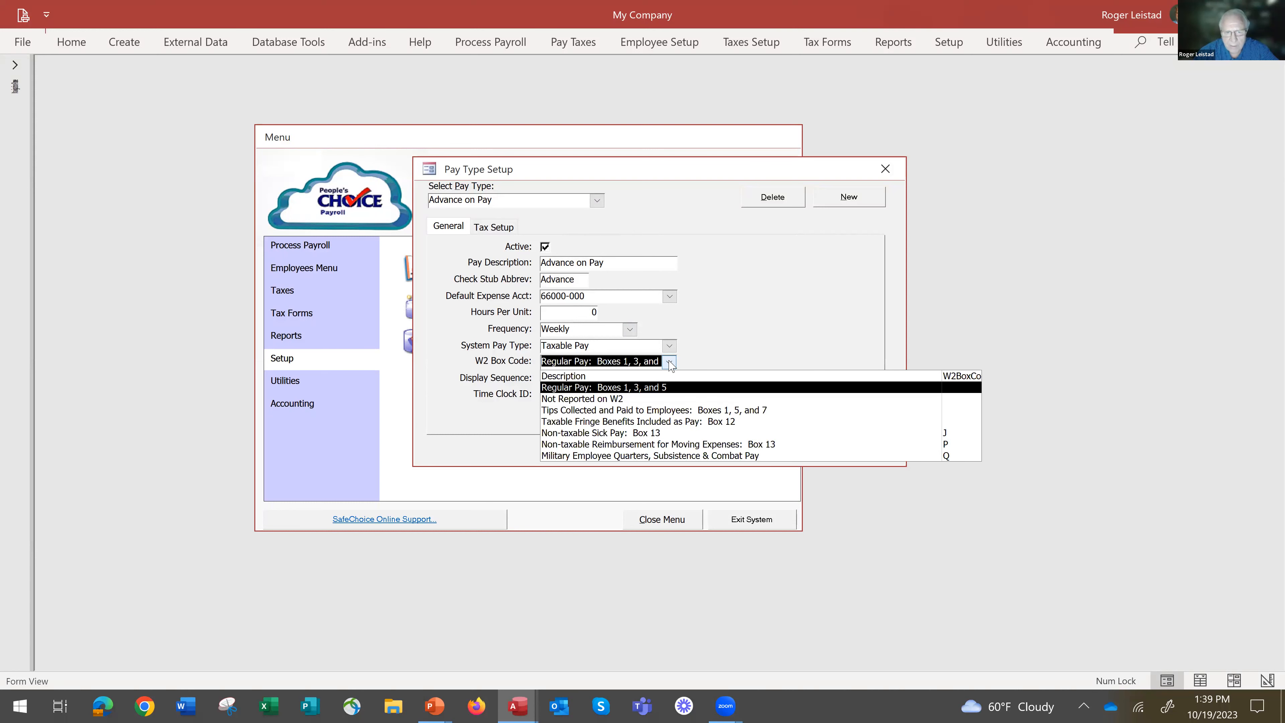
click(669, 363)
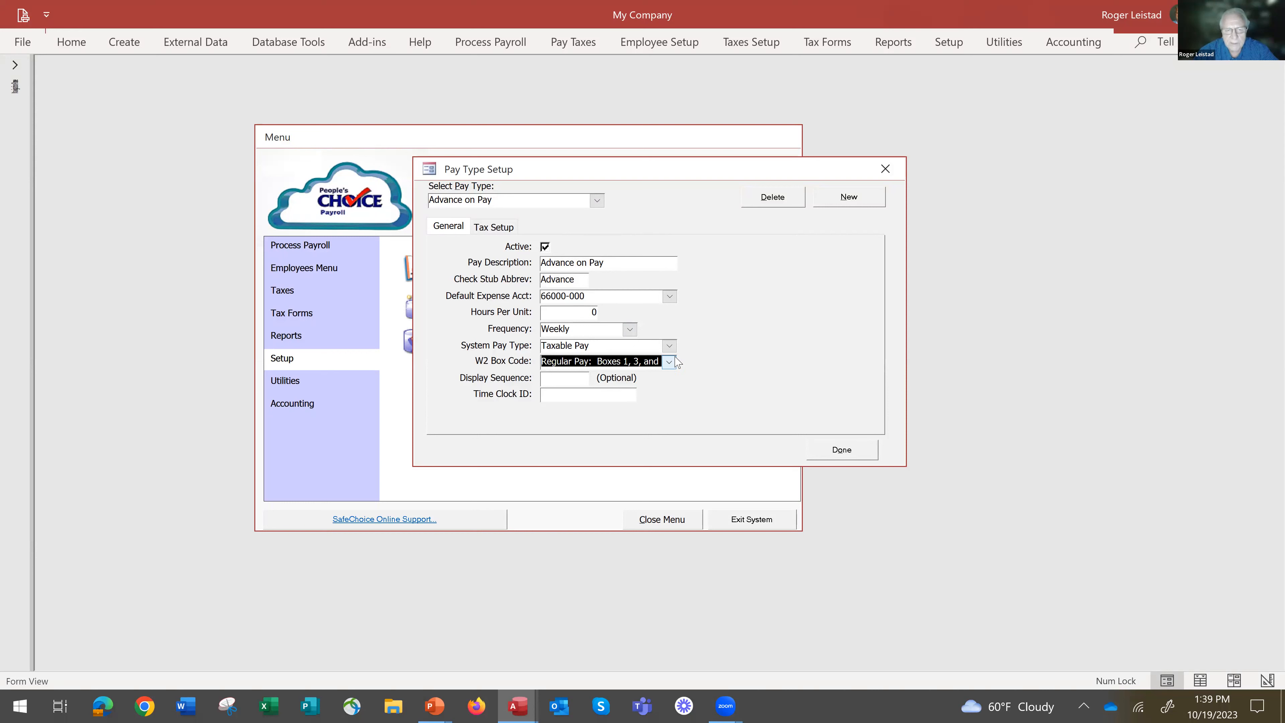
click(842, 450)
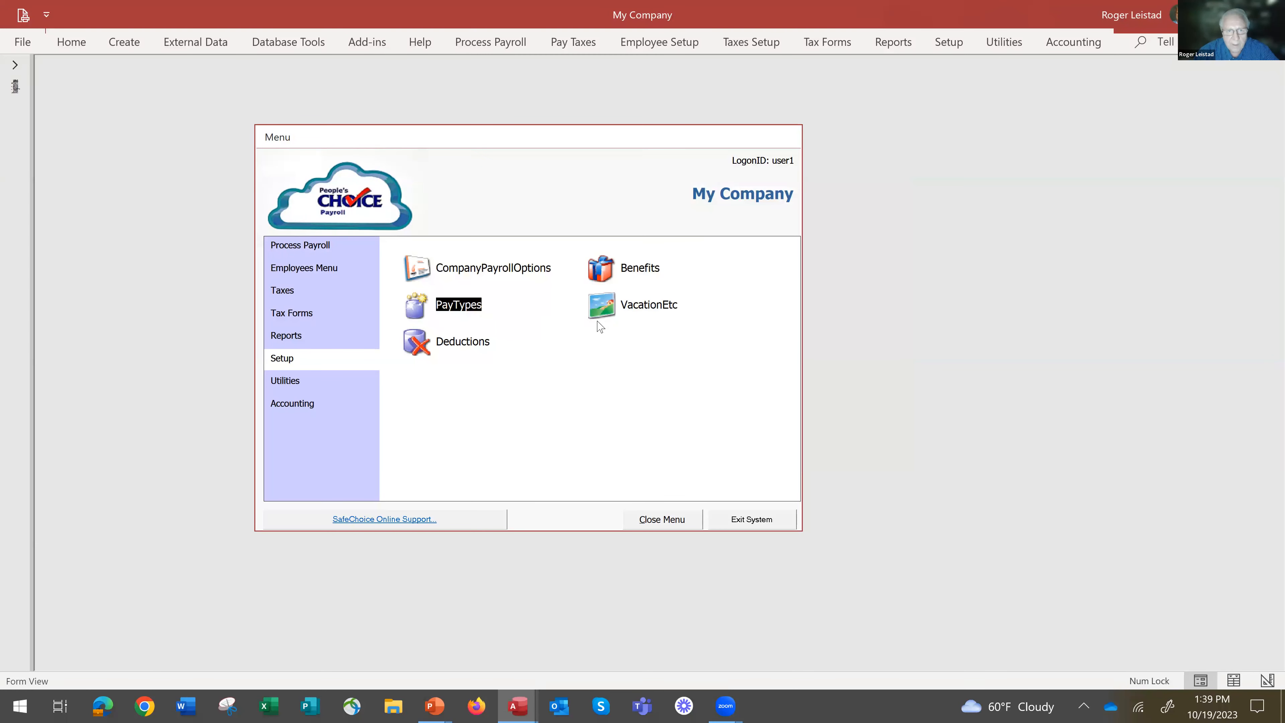
Examine the 401K Contribution deduction setup, including the list of deductions, the available calculation types and the Level 1 rate.
click(416, 344)
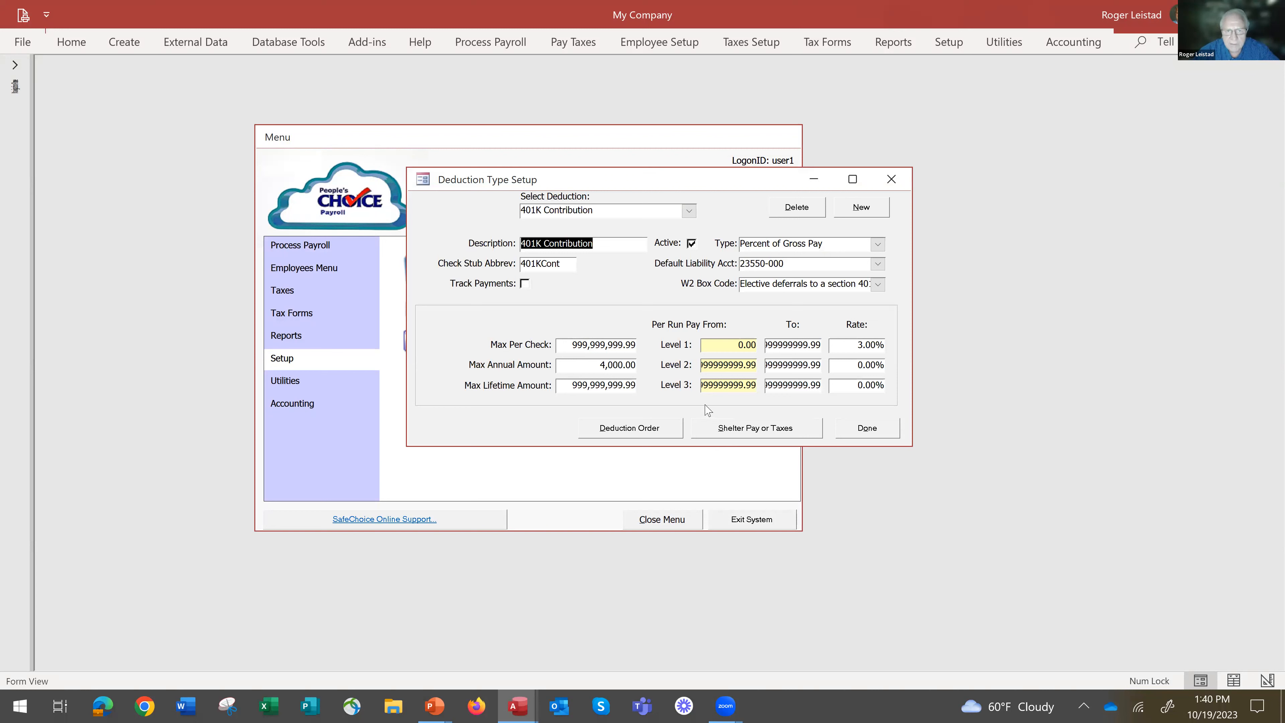
click(689, 211)
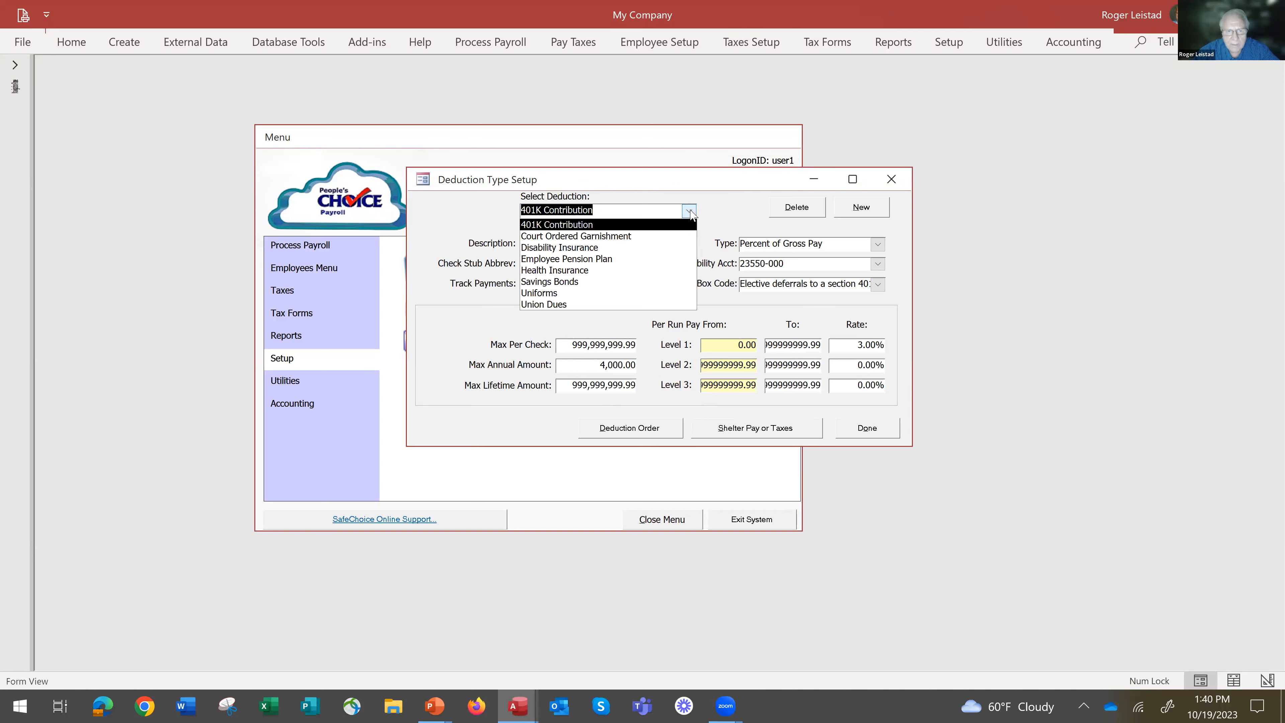
click(690, 211)
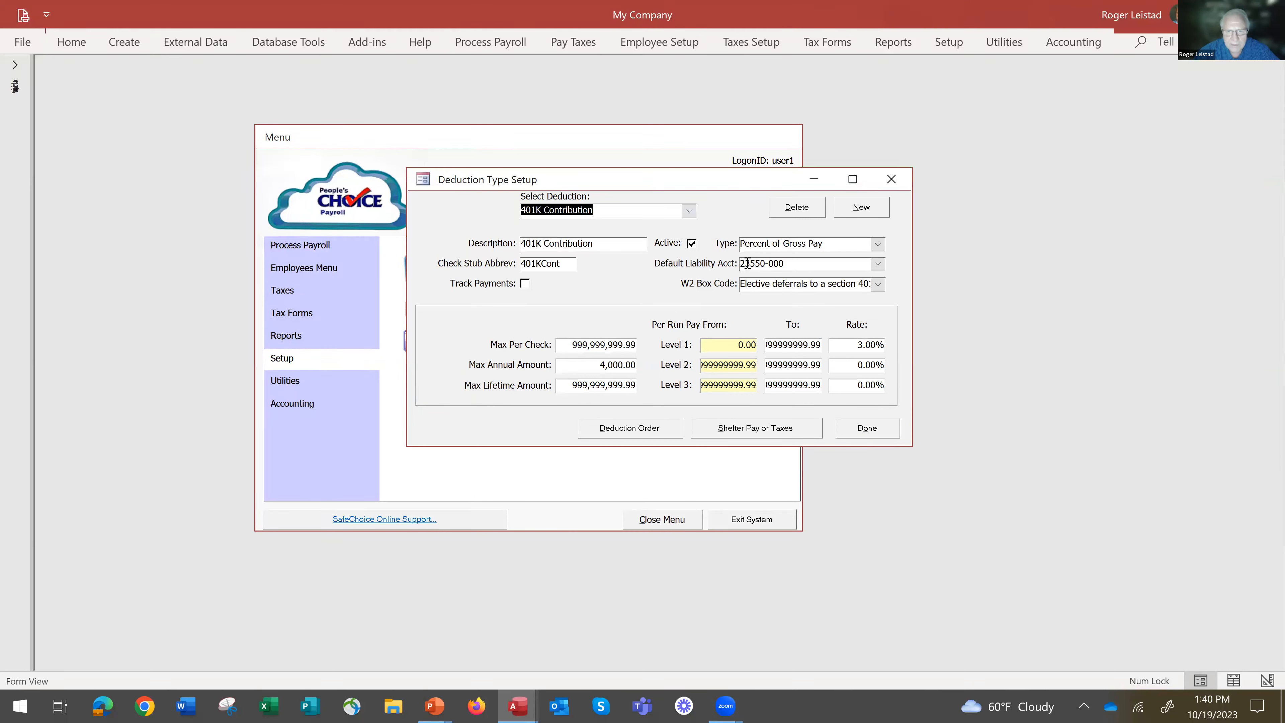
click(878, 245)
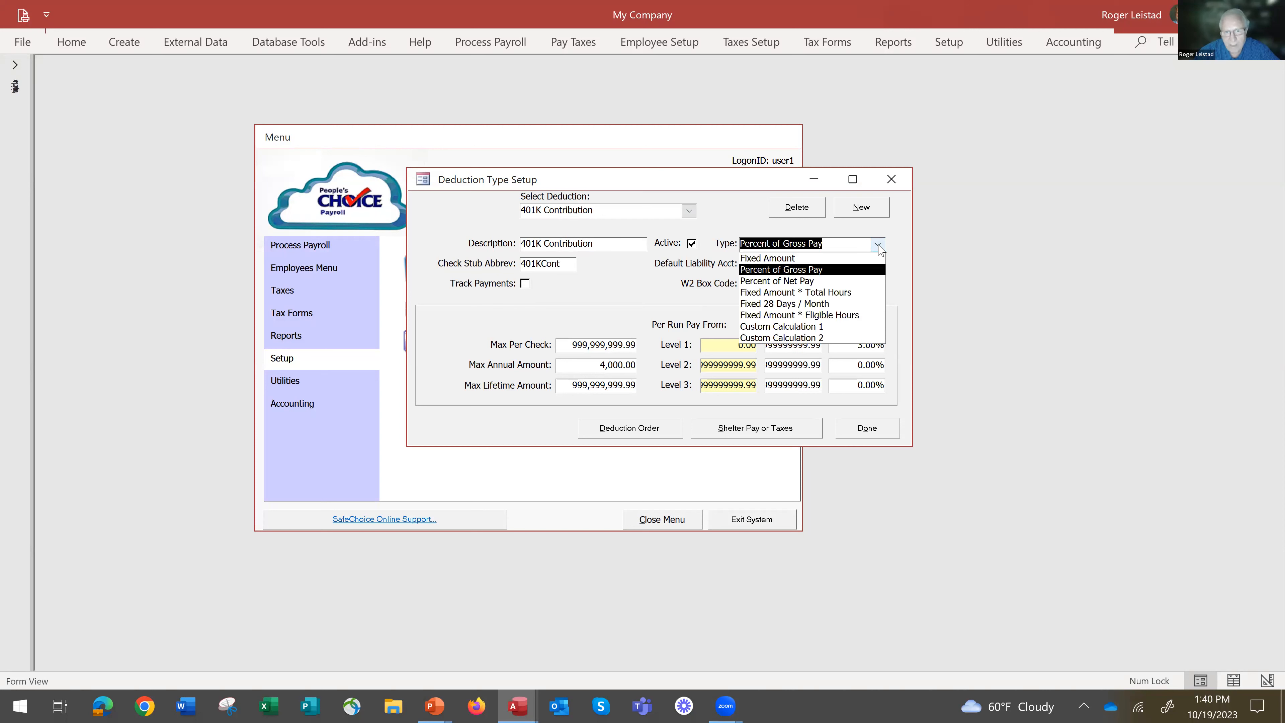
click(878, 246)
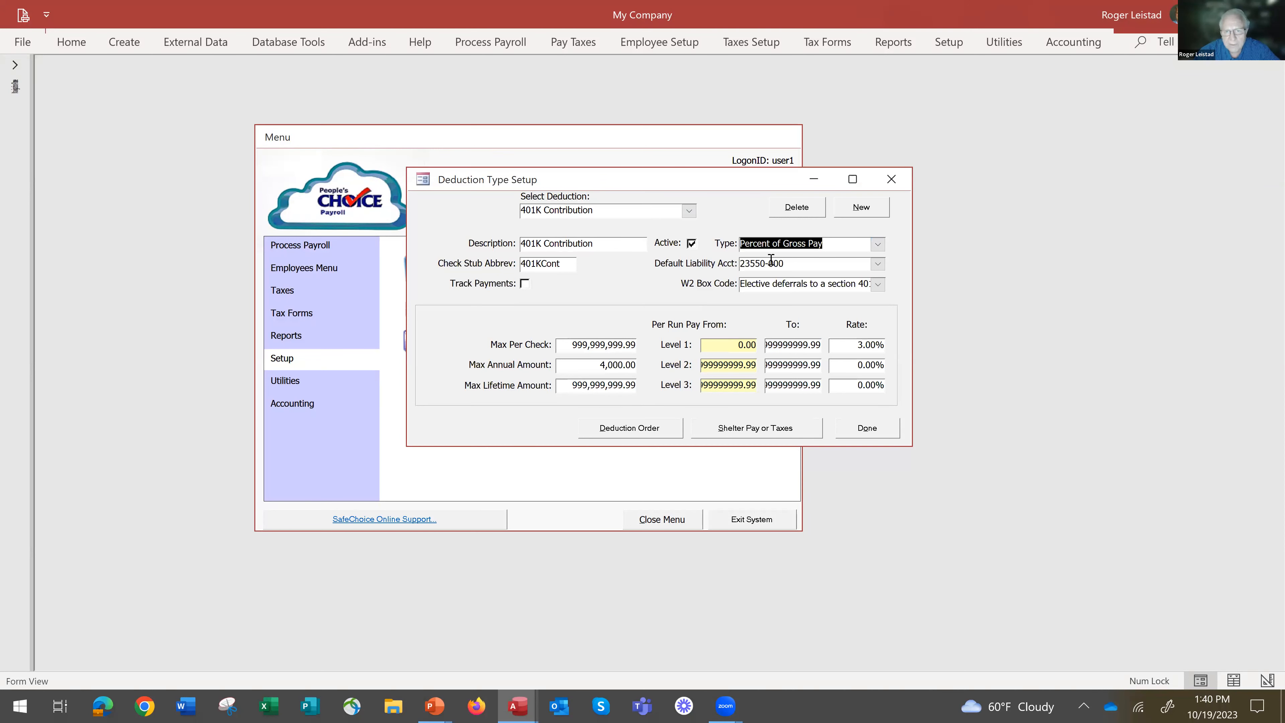
drag(832, 346, 906, 361)
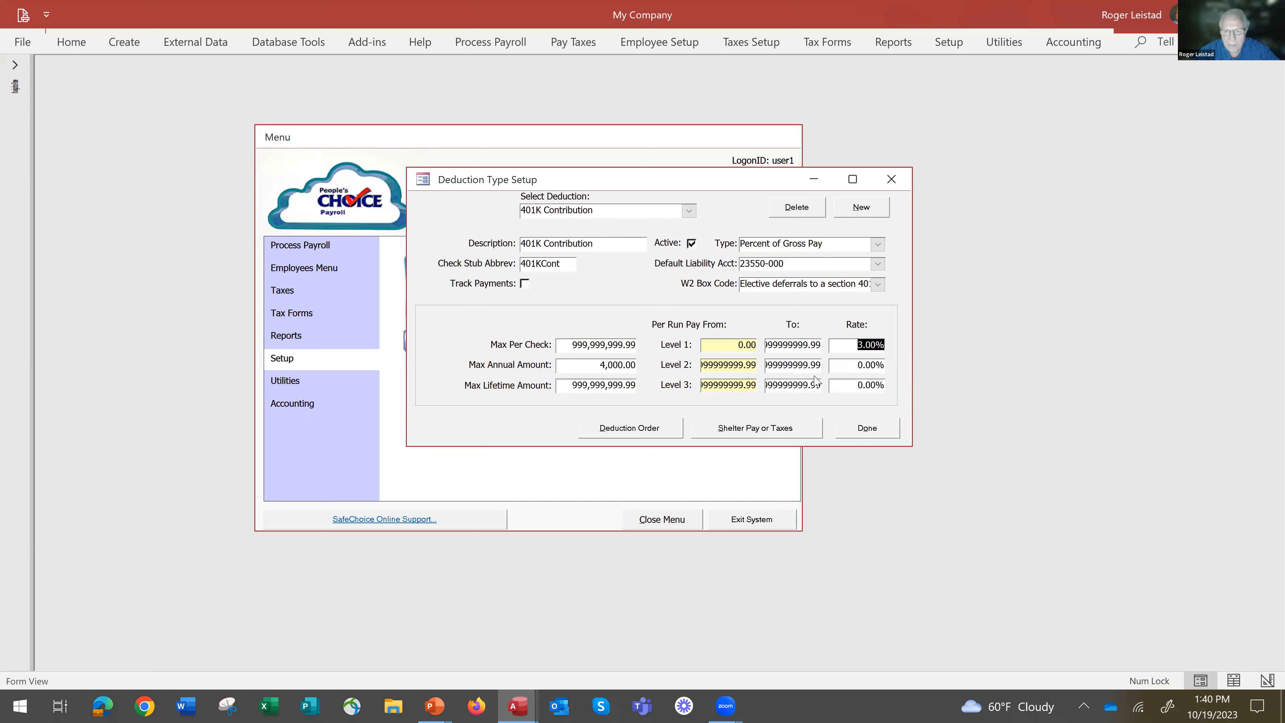
Shelter the 401K Contribution deduction from Federal Income Tax and Iowa State Income Tax, and close the deduction setup.
click(754, 431)
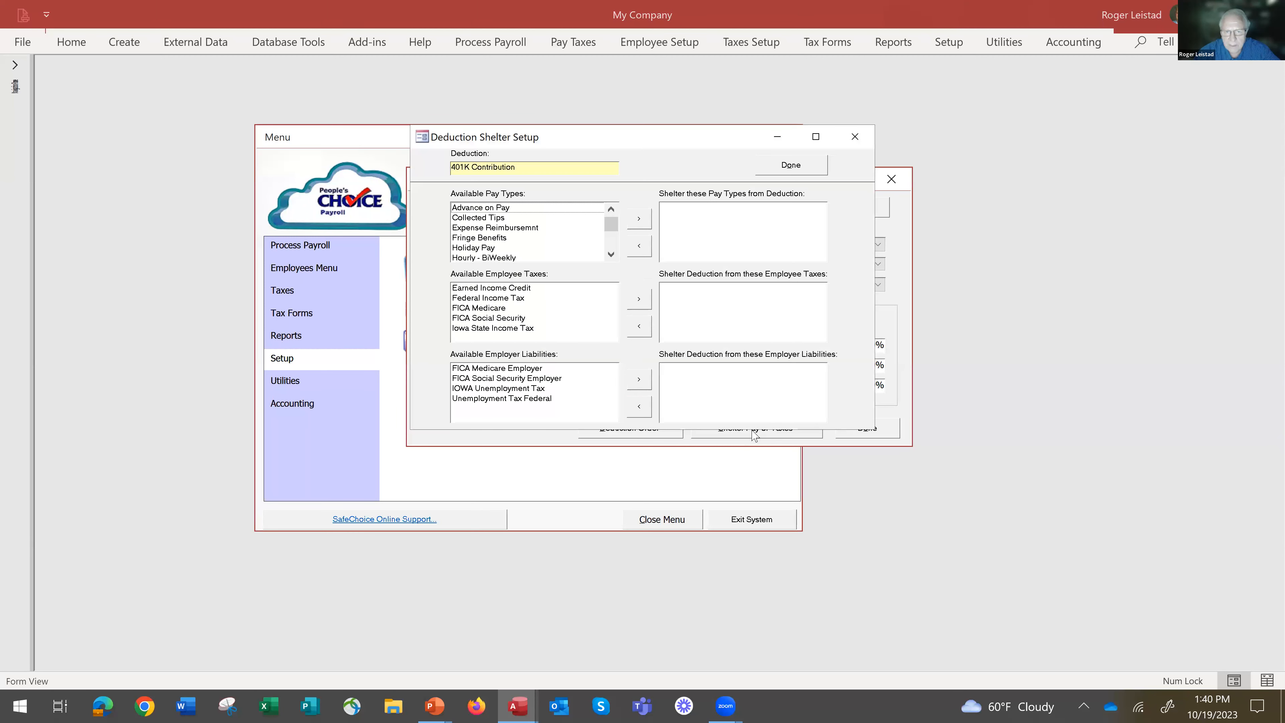
click(492, 299)
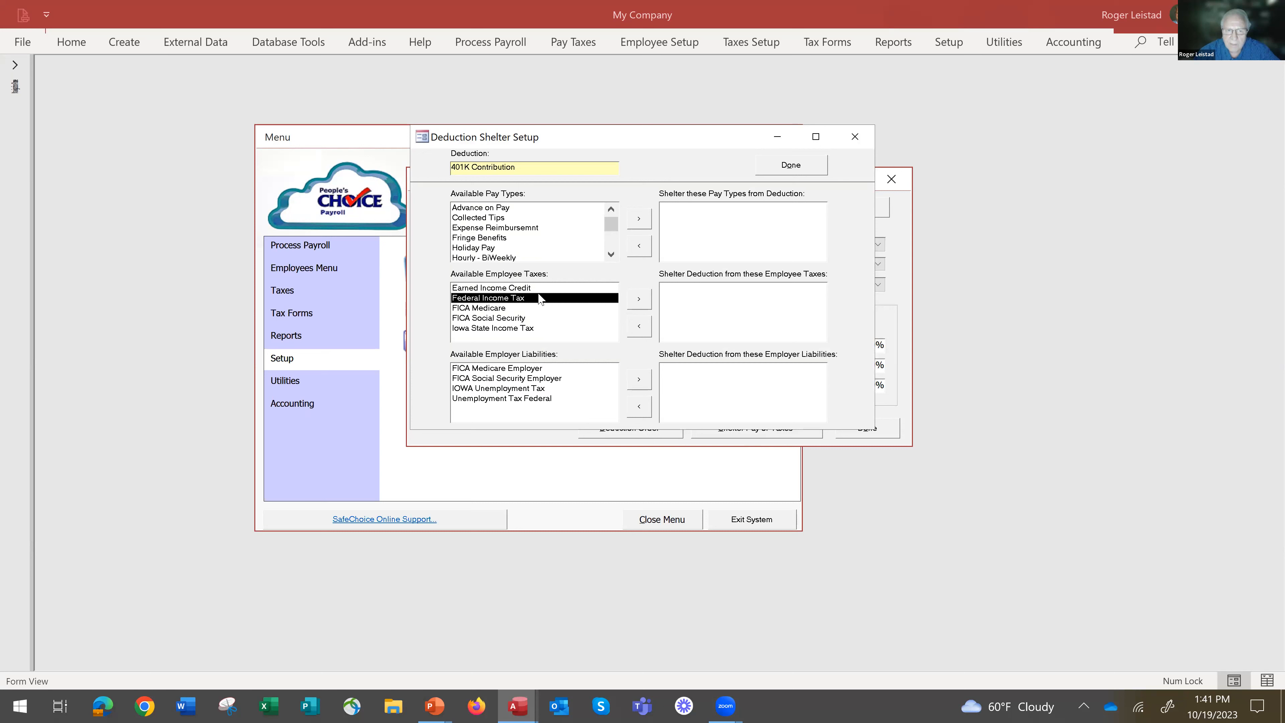
click(639, 299)
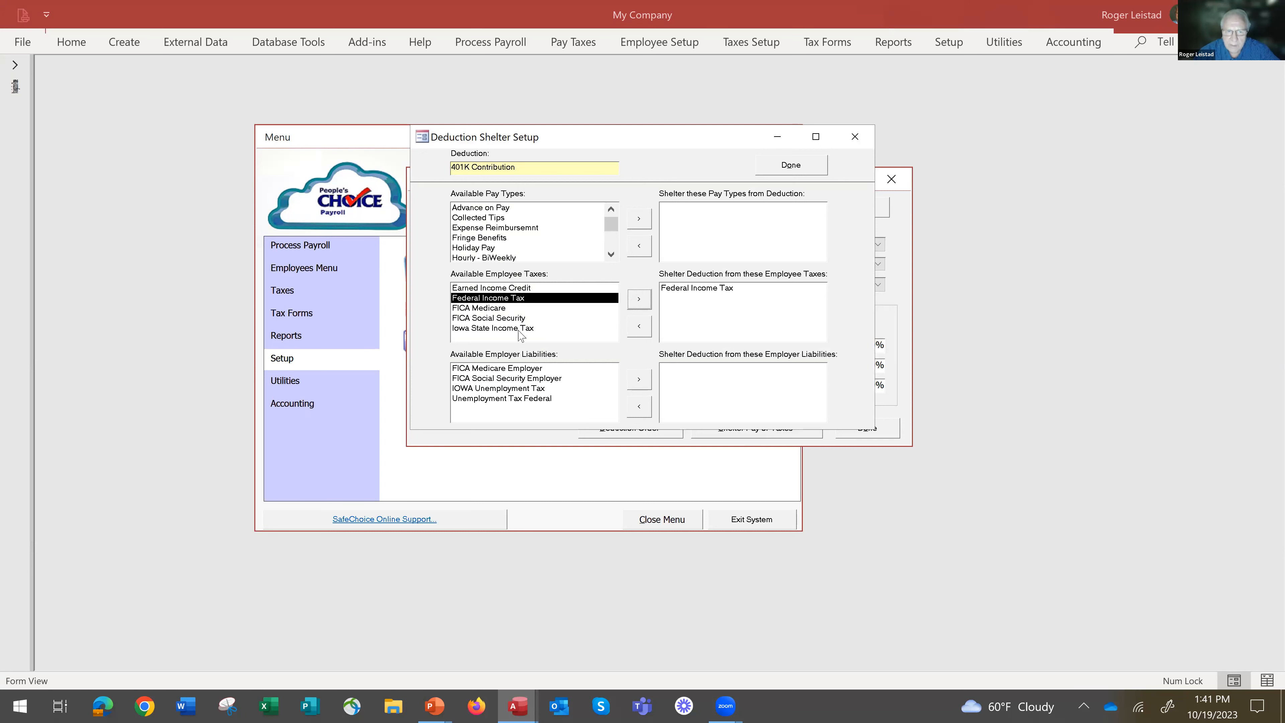
click(519, 329)
click(640, 299)
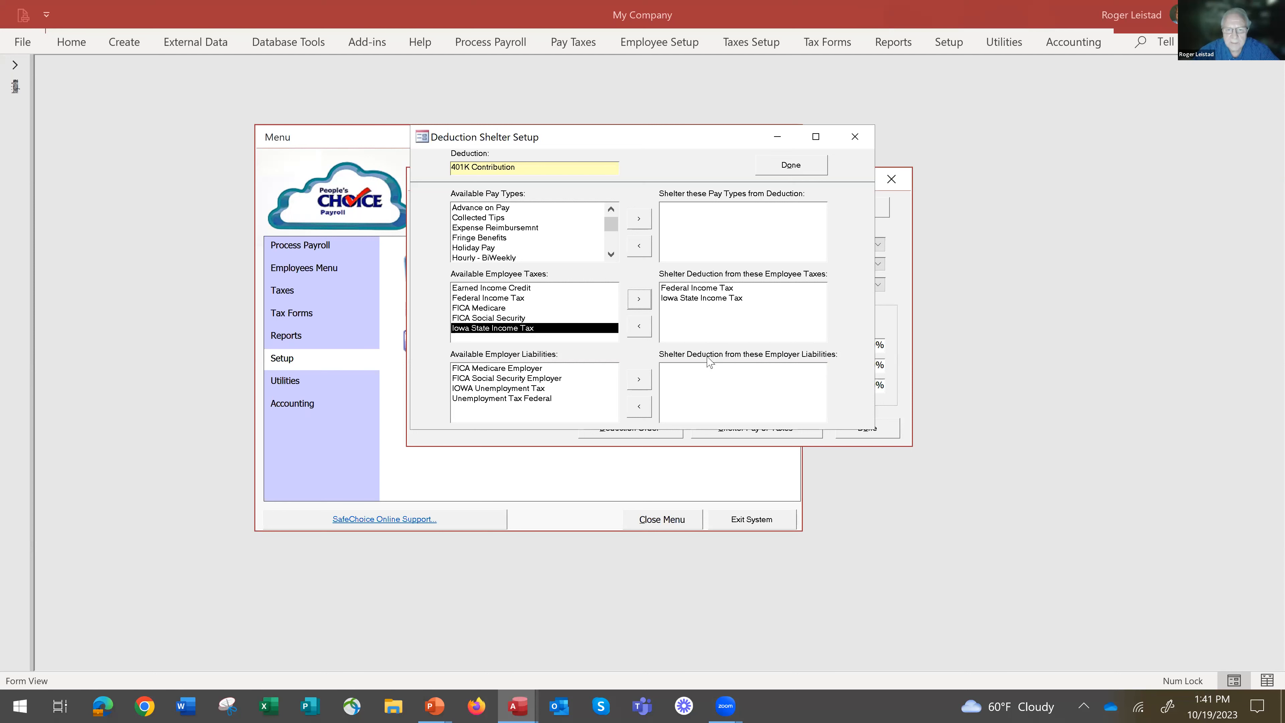
click(793, 168)
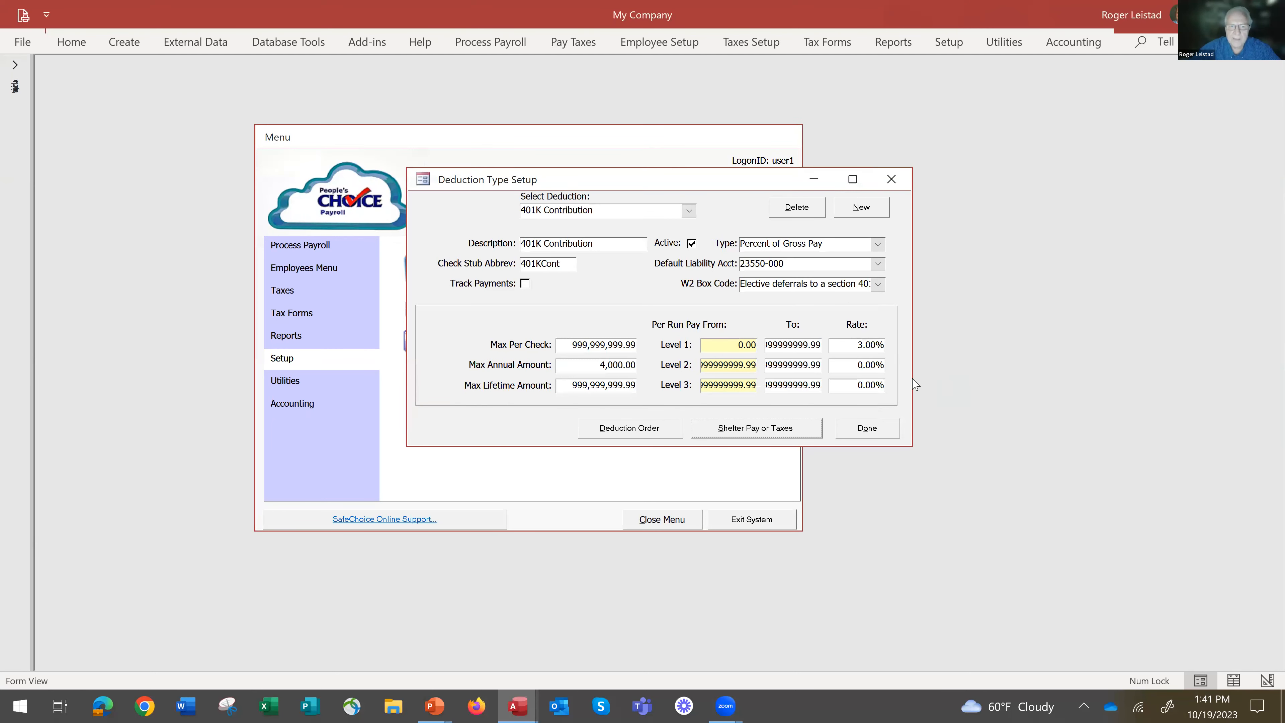
click(876, 429)
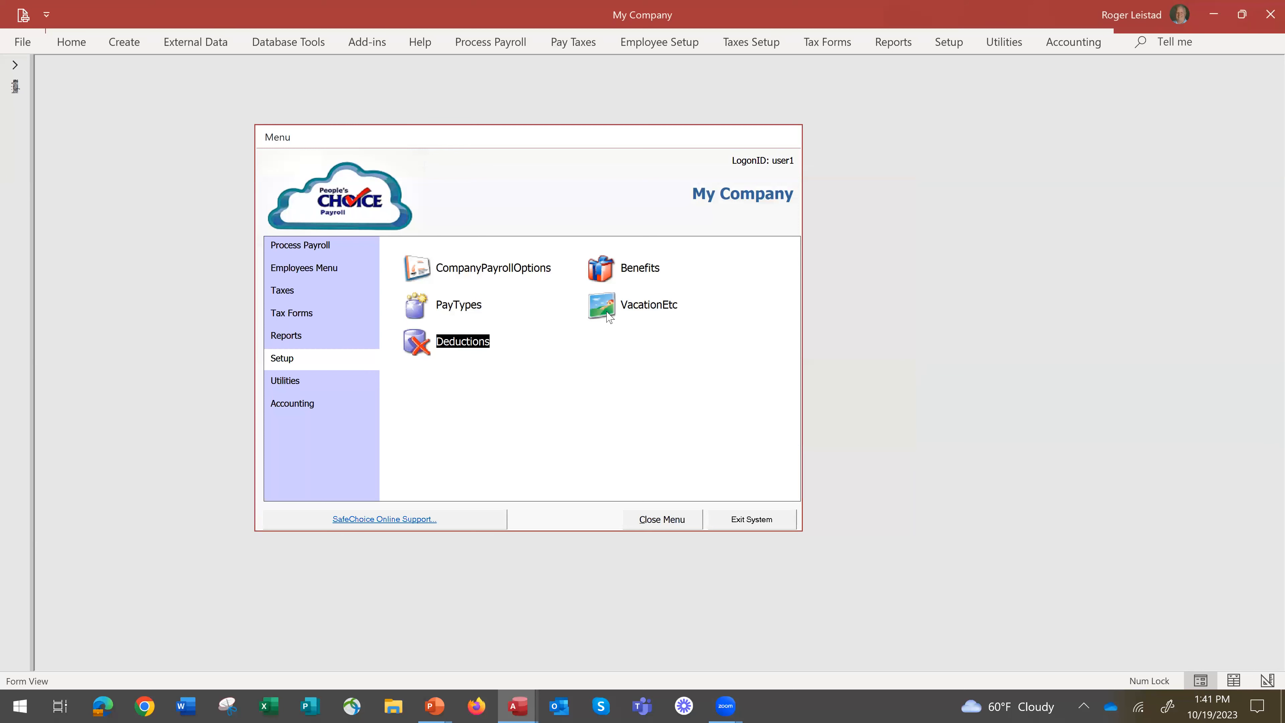
Review the Vacation, Etc. types, close them, and launch the accounting program from payroll.
click(610, 310)
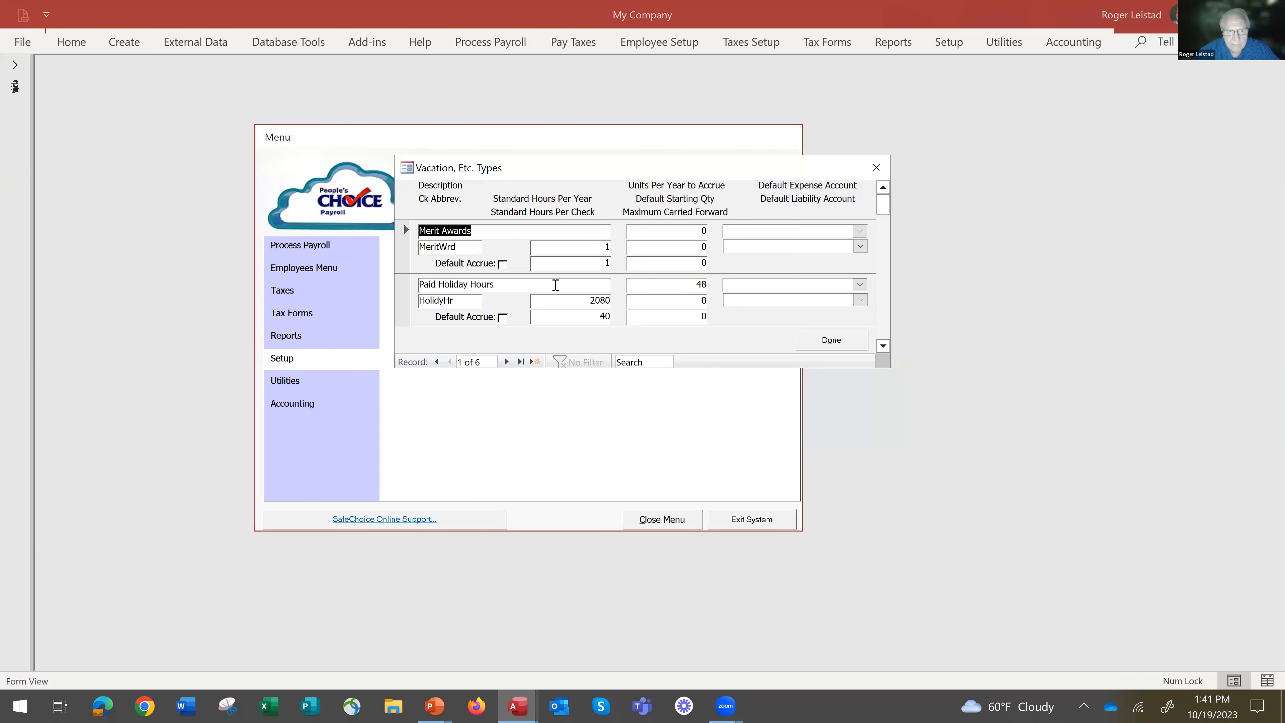
click(839, 346)
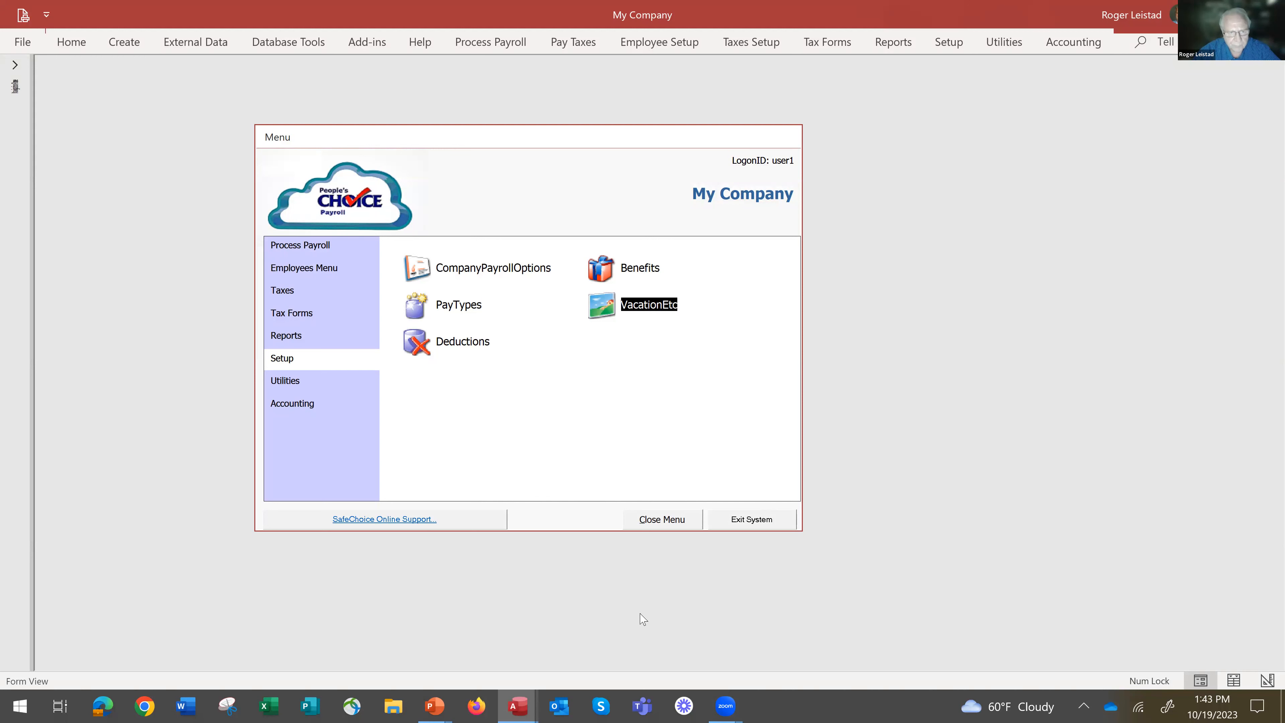
click(310, 408)
click(424, 279)
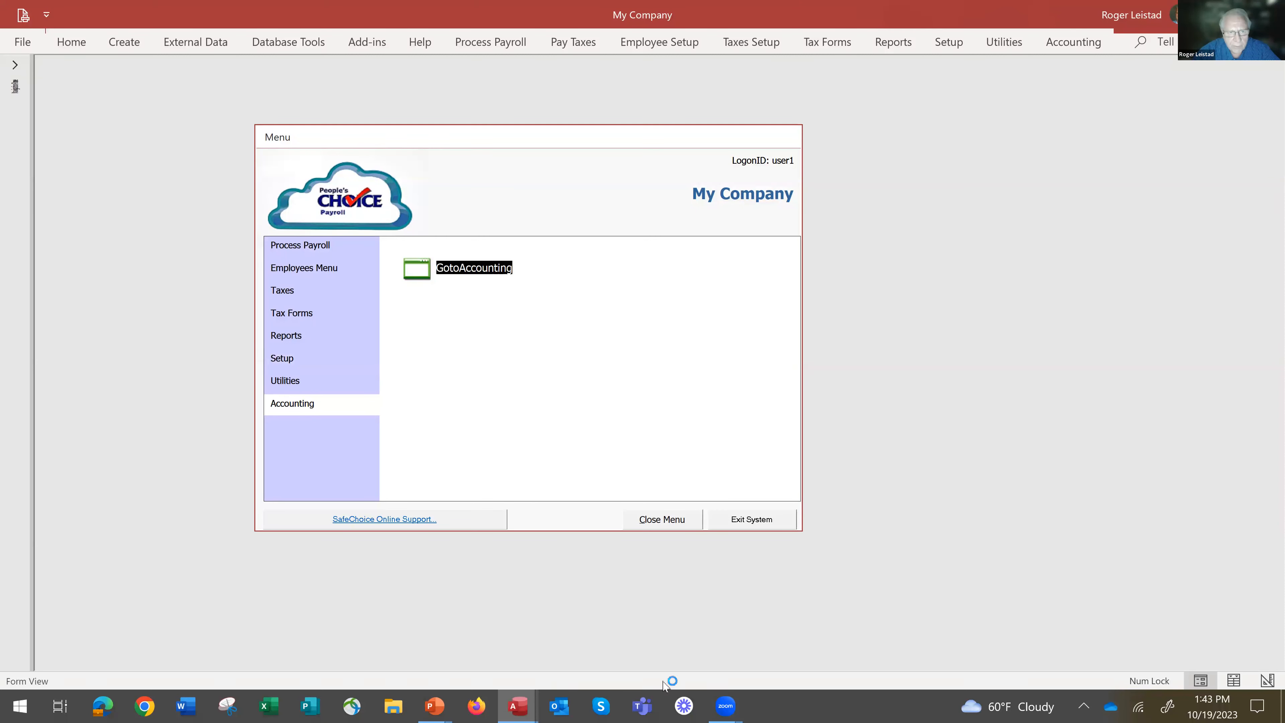
Switch to the PCC Conversion to PCA Intro Class presentation in PowerPoint and select the title on the first slide.
click(438, 709)
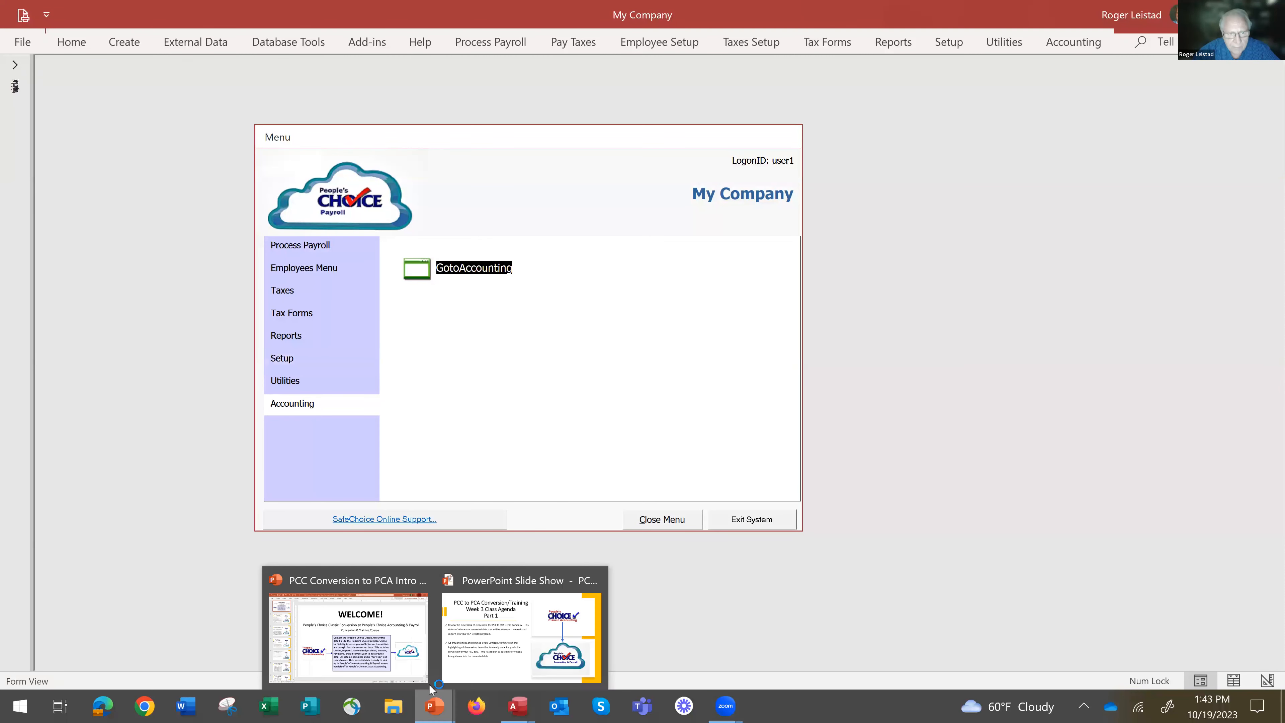
click(348, 638)
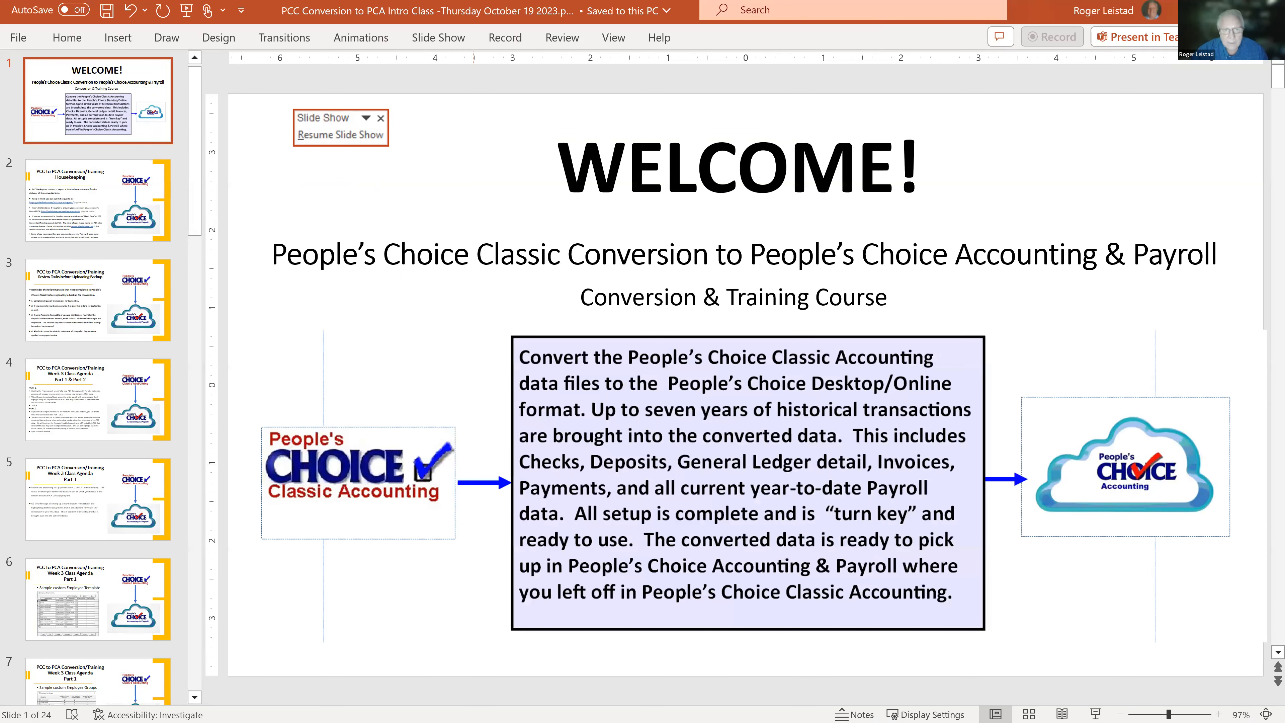
click(374, 216)
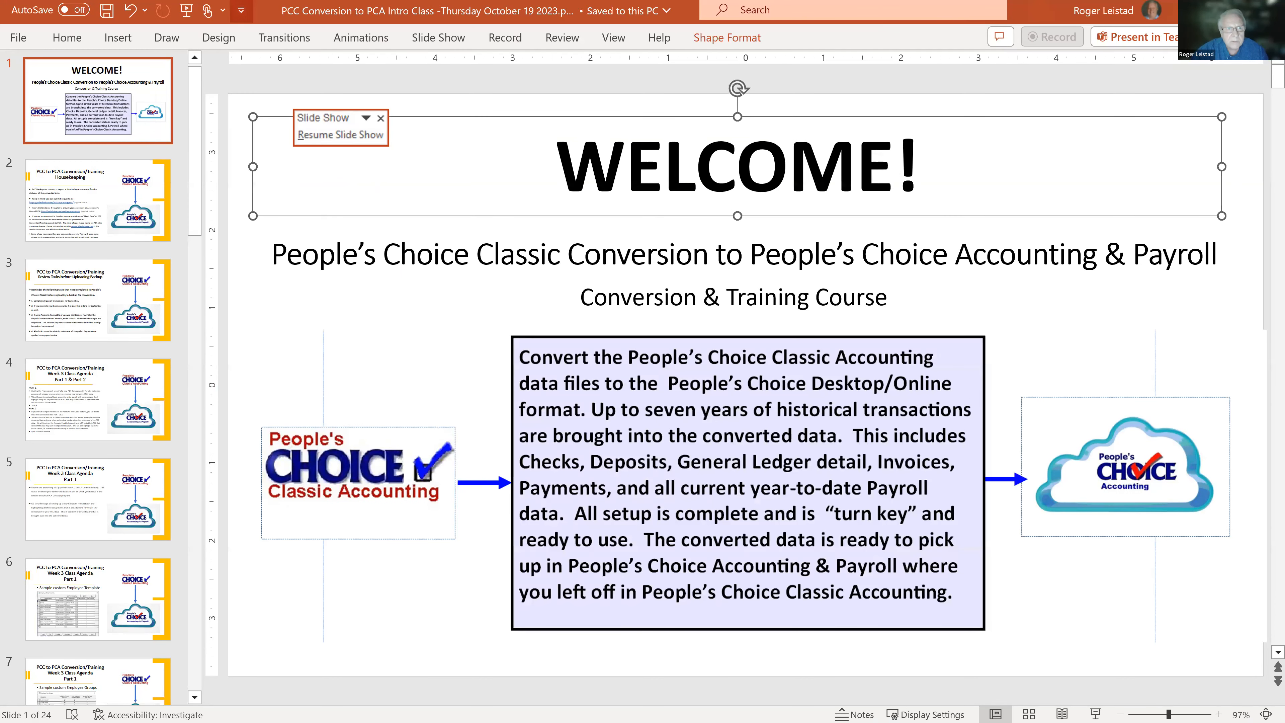
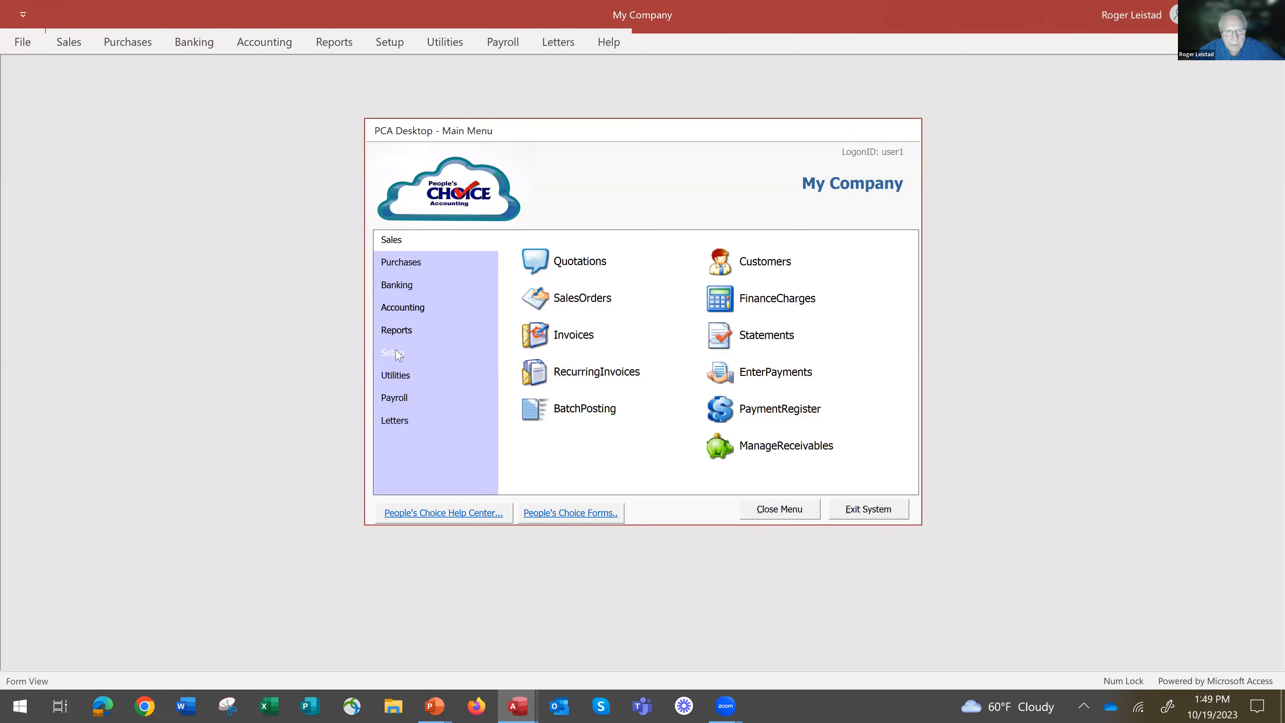
Relink the accounting program to My Company through the company list, and dismiss the trial notice.
click(400, 355)
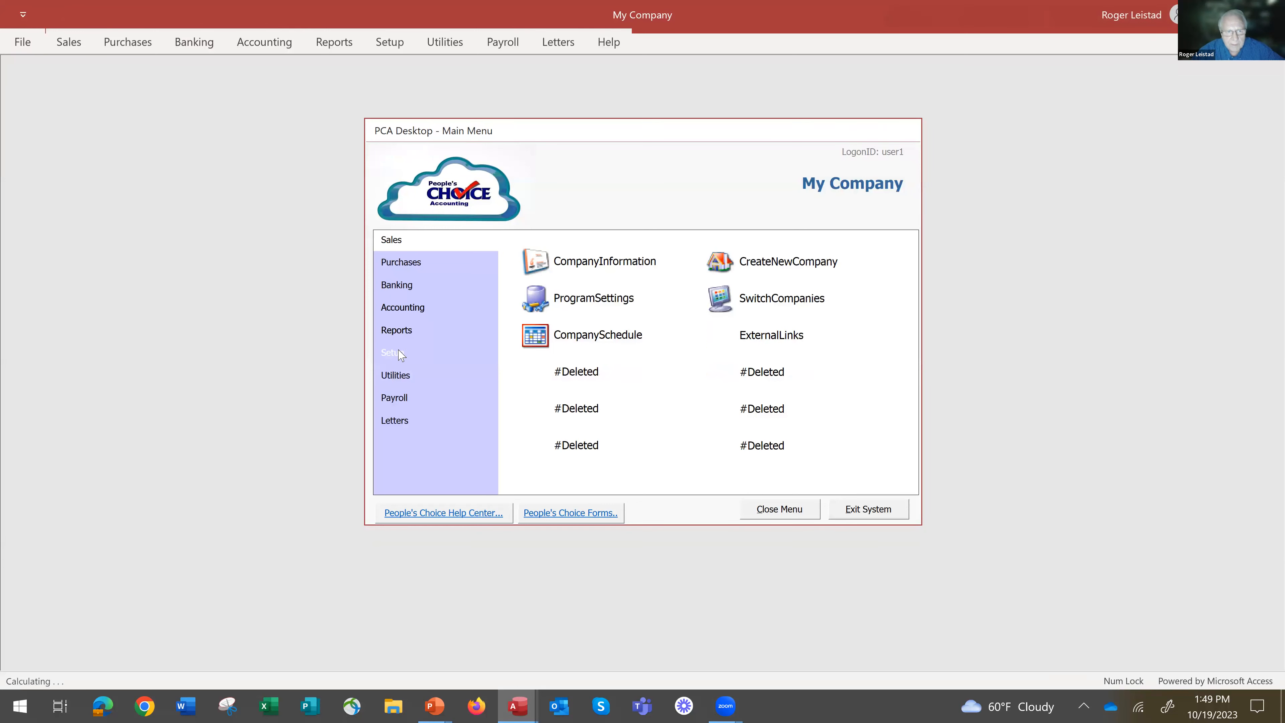
click(726, 299)
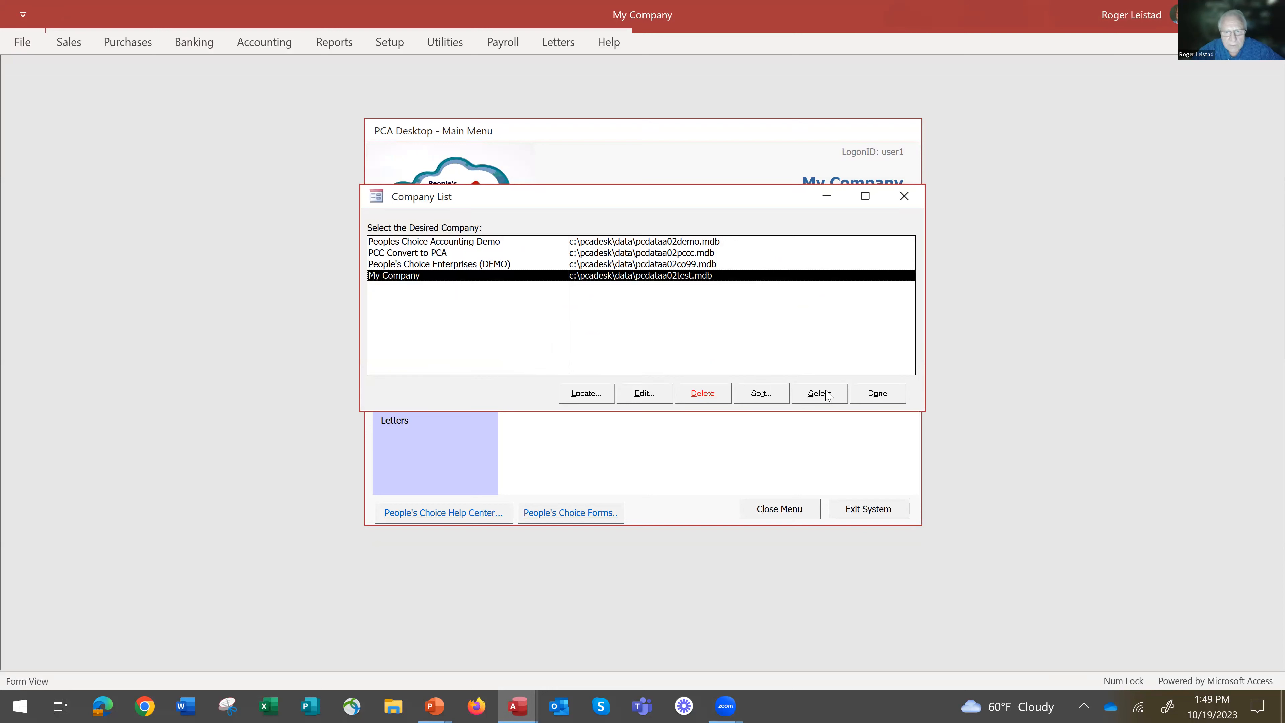
click(818, 399)
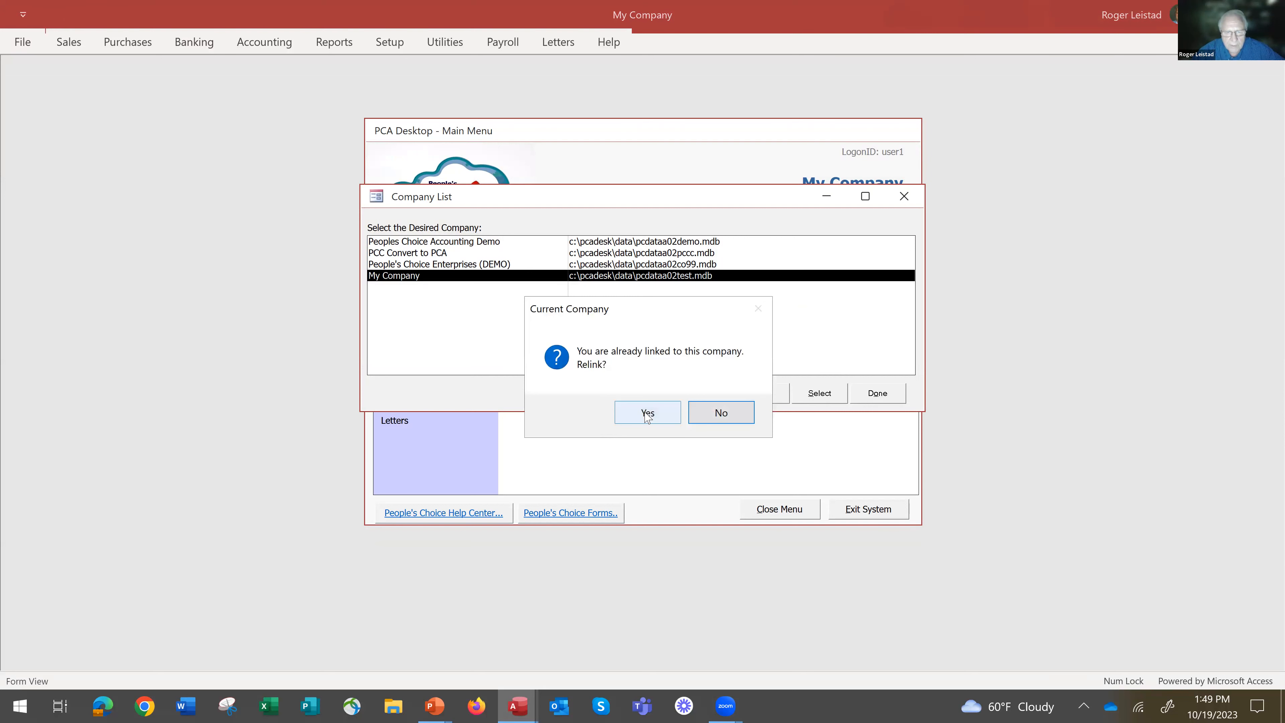
click(647, 414)
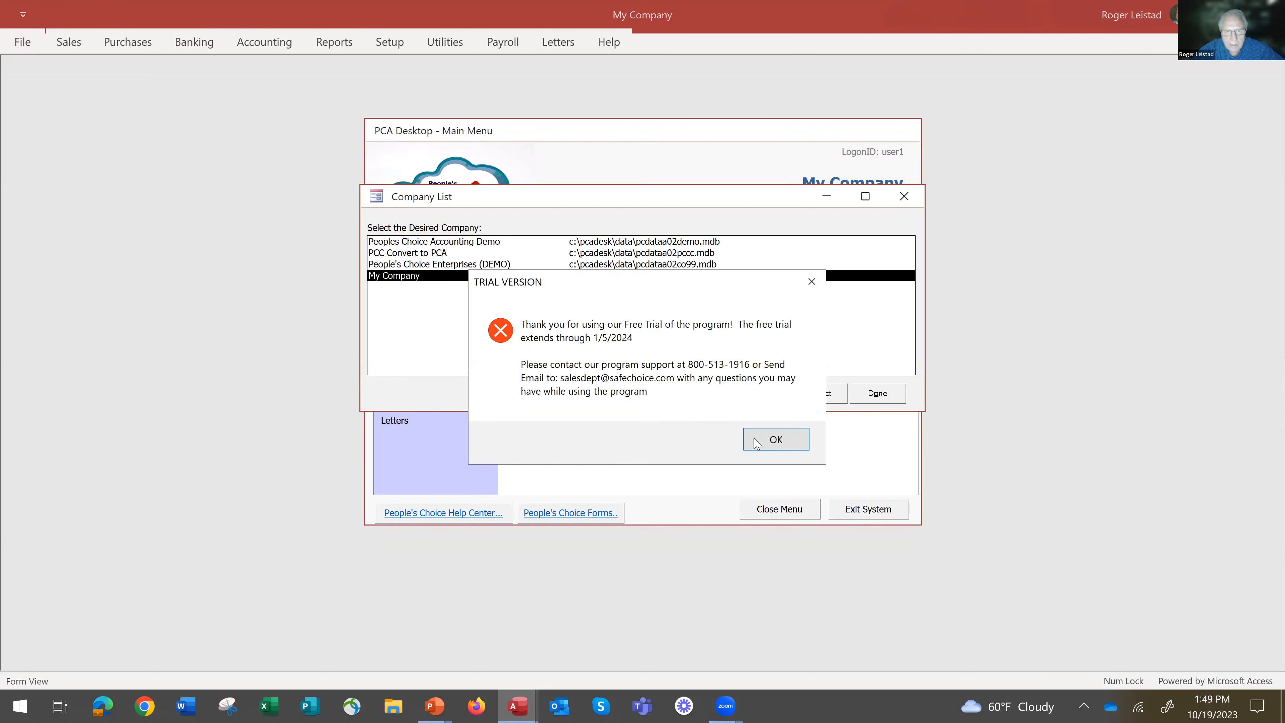
click(776, 438)
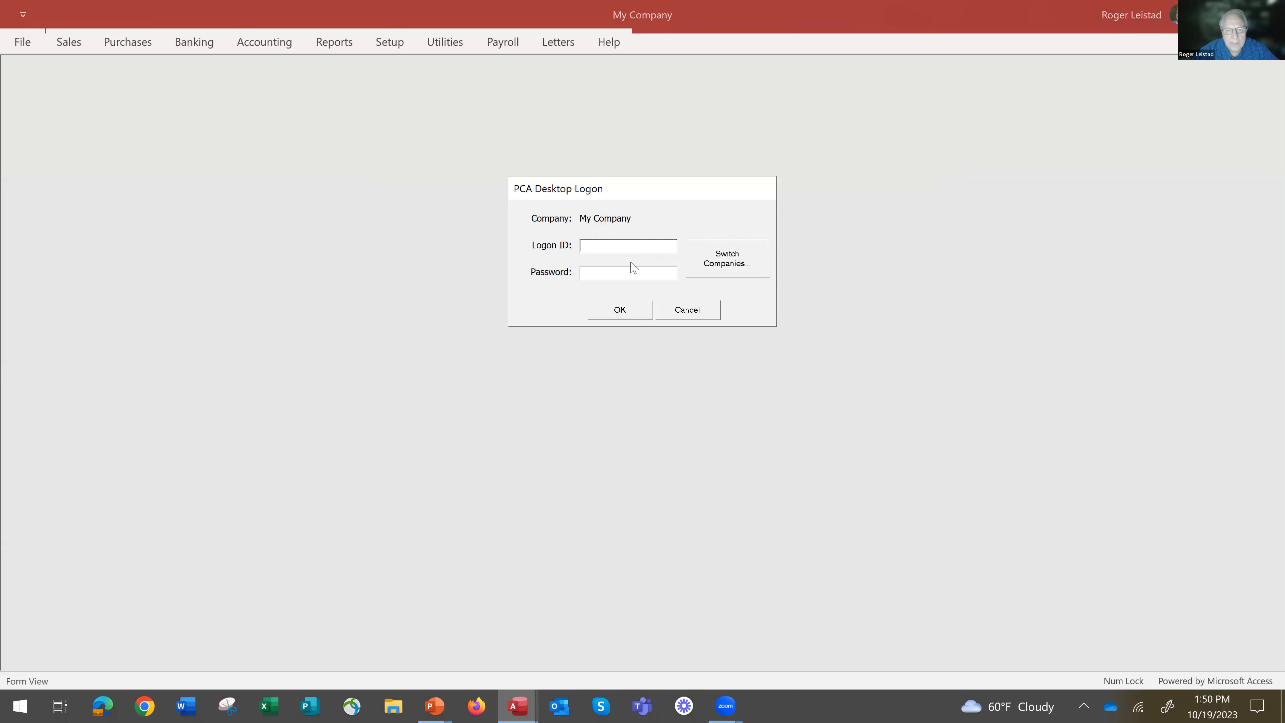
Log on to My Company with the logon ID user1 and the account password, re-entering the password for a second attempt.
text(u)
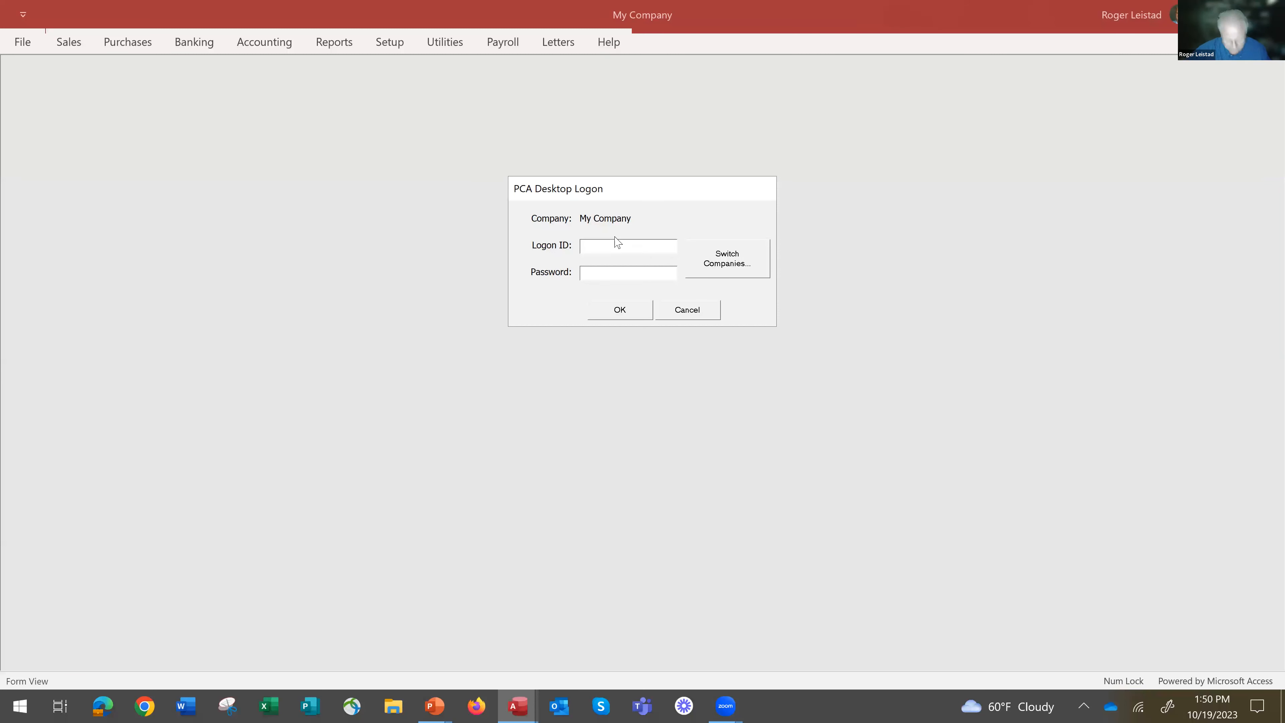
text(ser)
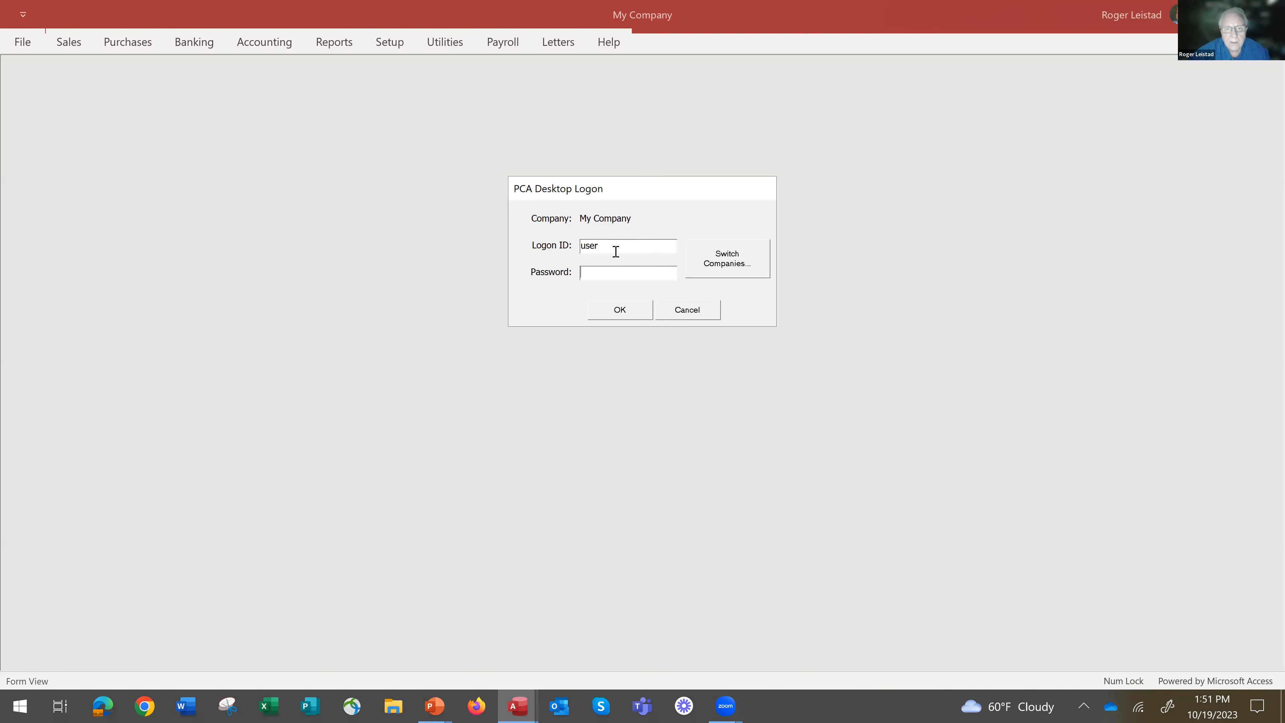
text(1)
click(601, 270)
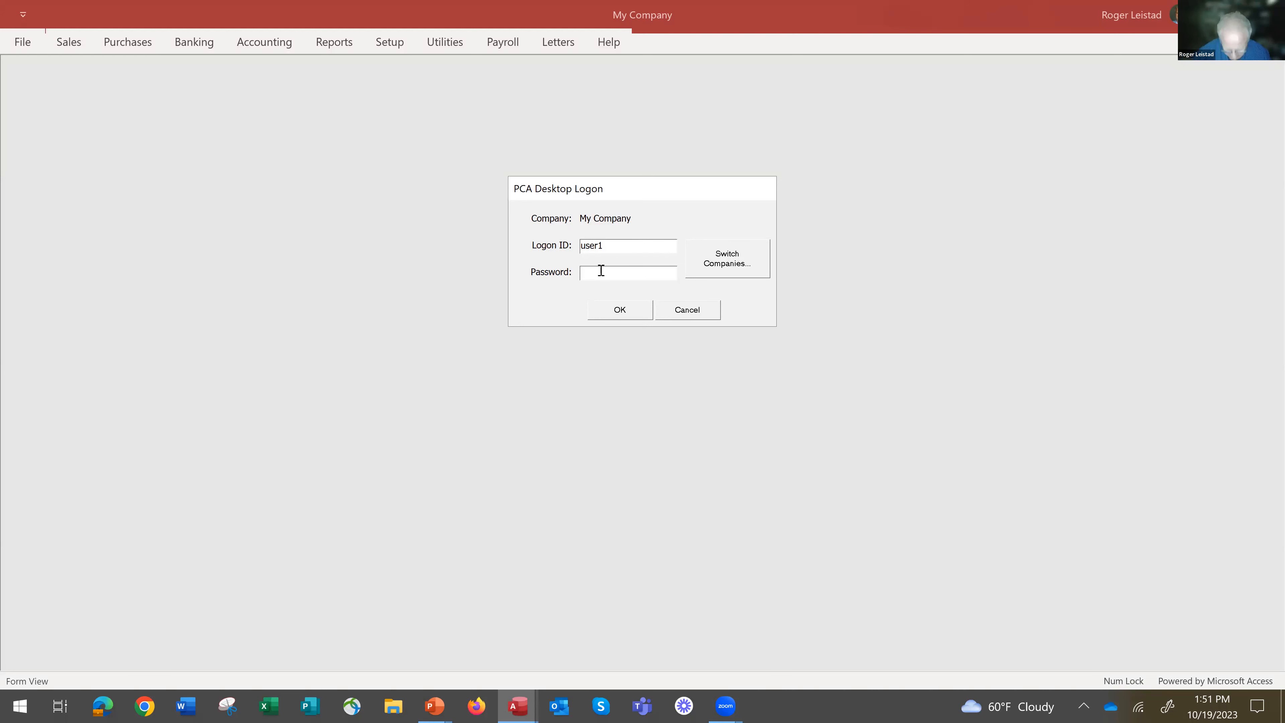
text(******)
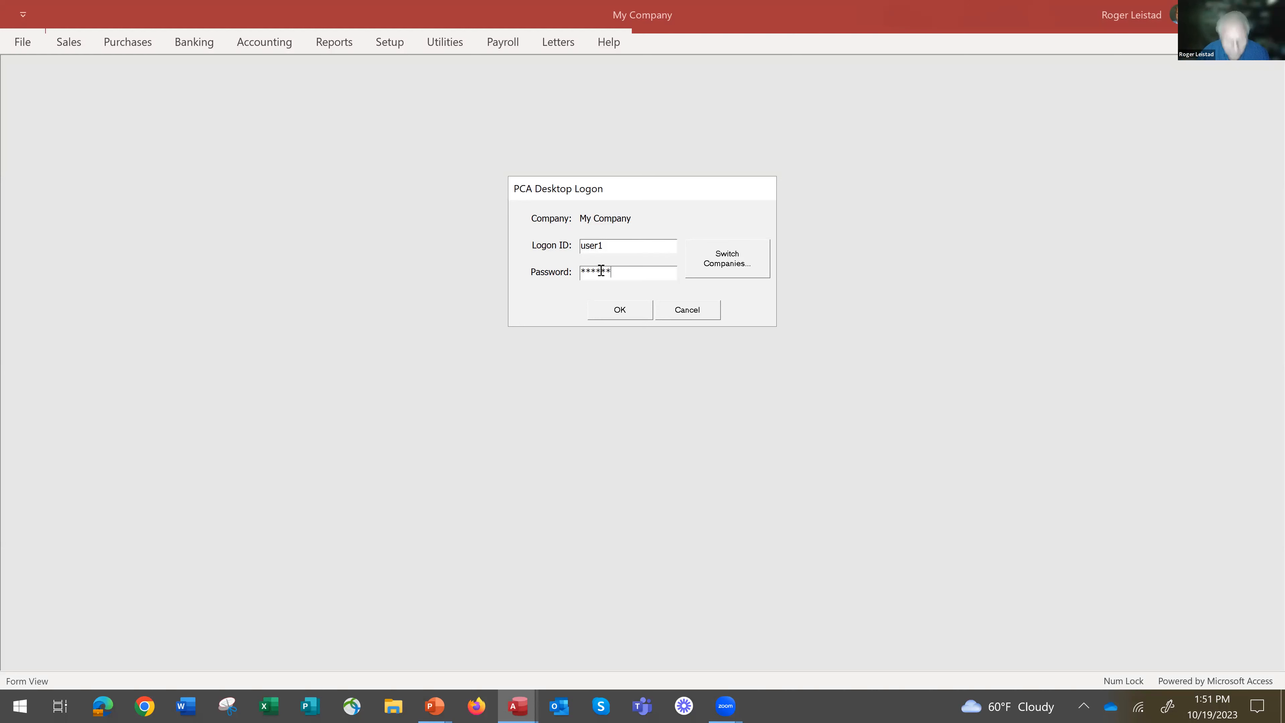
key(Tab)
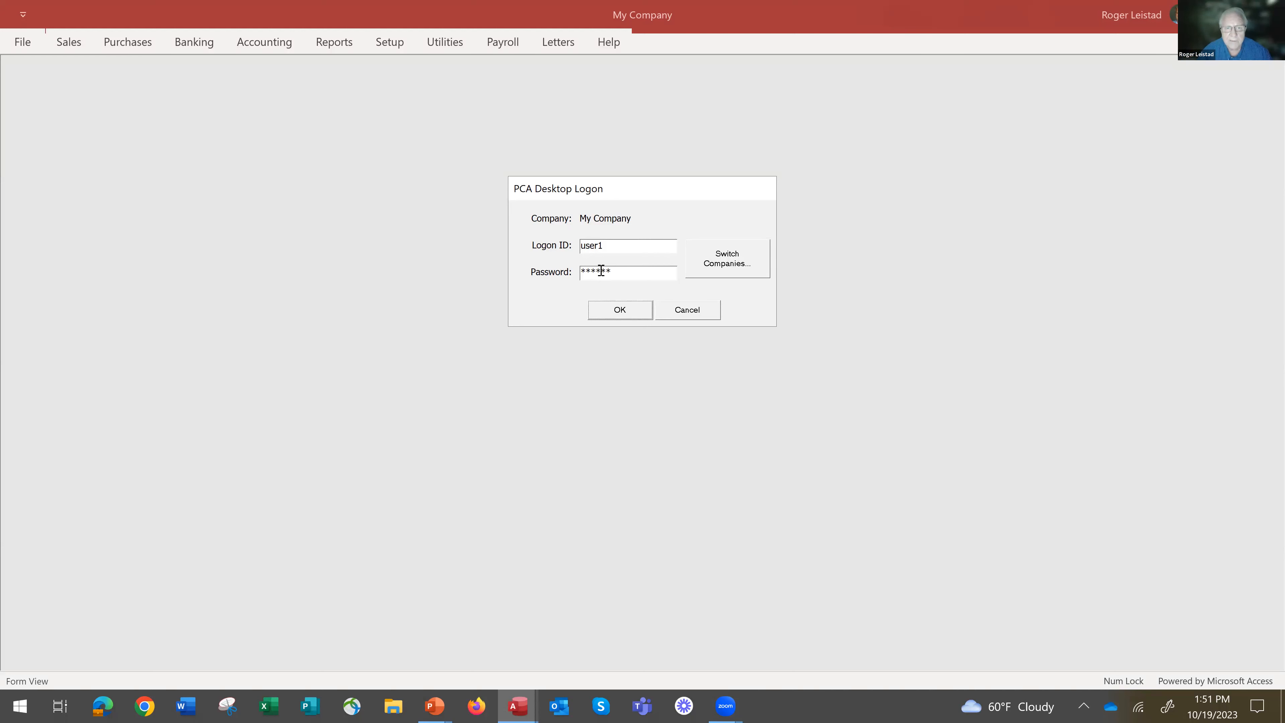
click(625, 319)
click(785, 420)
text(*****)
click(616, 311)
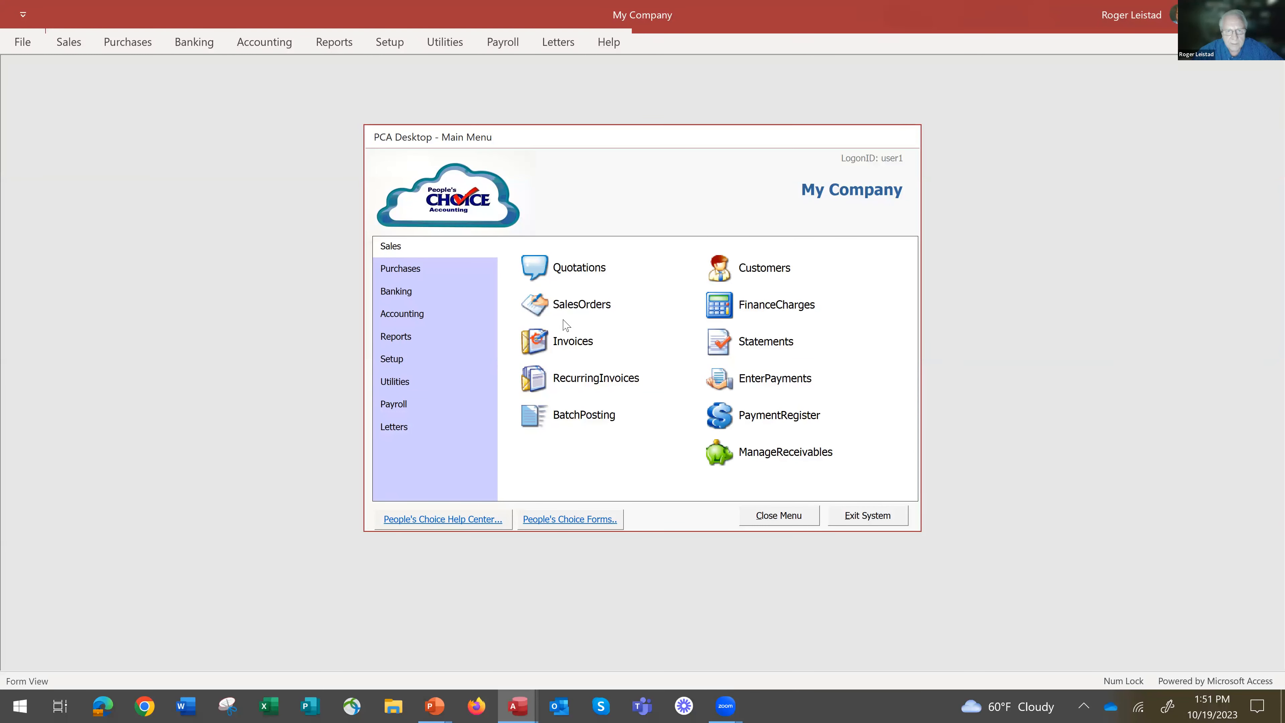
Open the company information setup and review the General Ledger default accounts.
click(397, 359)
click(537, 261)
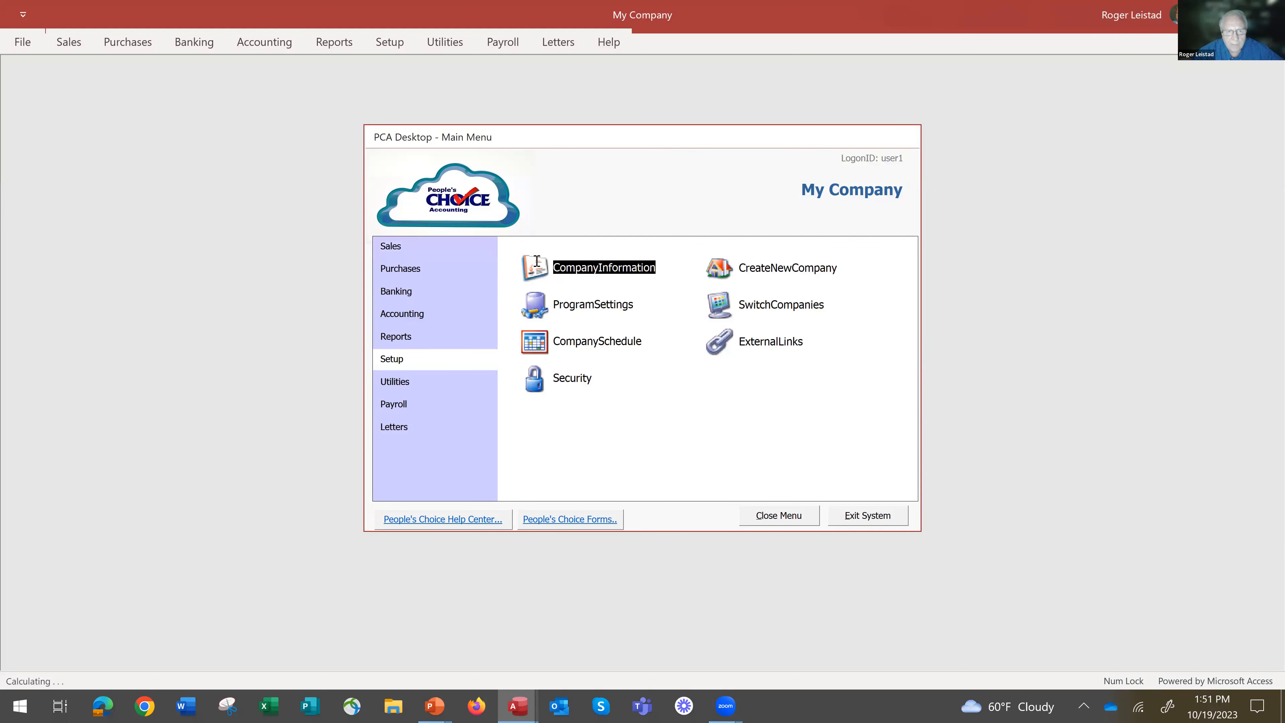
click(740, 157)
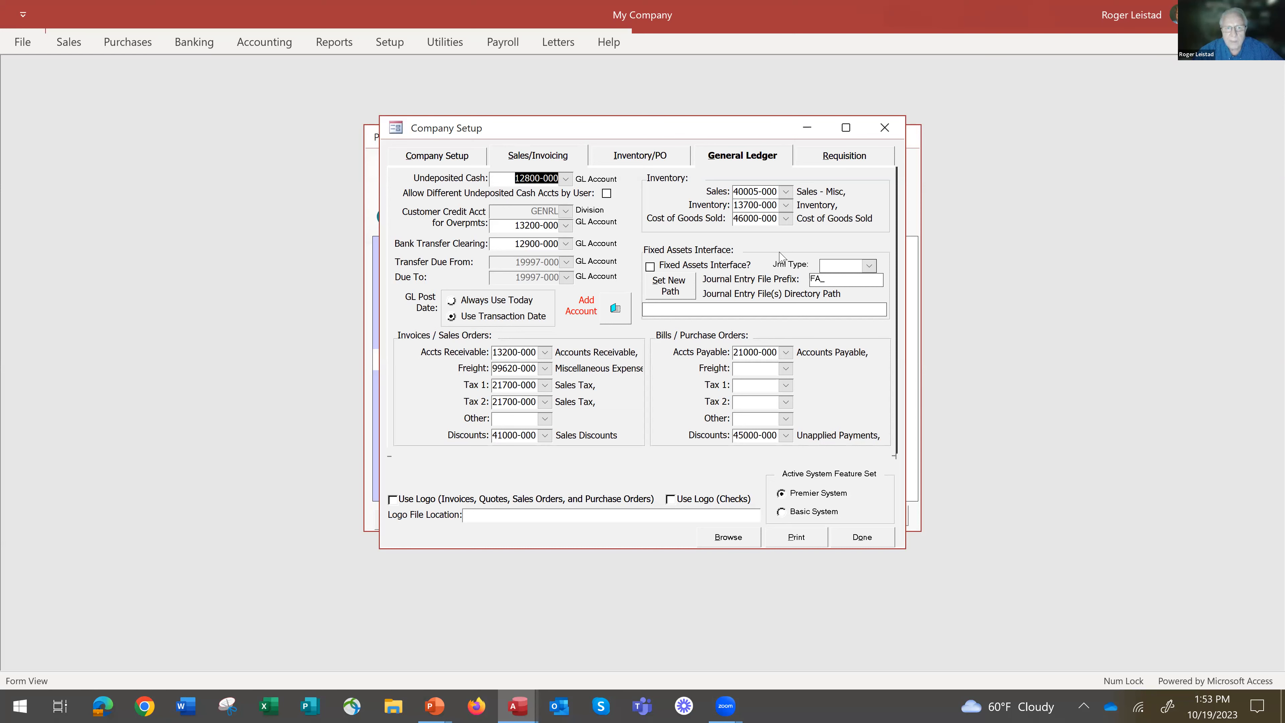
In the sales and invoicing setup, try the Professional and Service default sales types, and choose Product Detail.
click(541, 155)
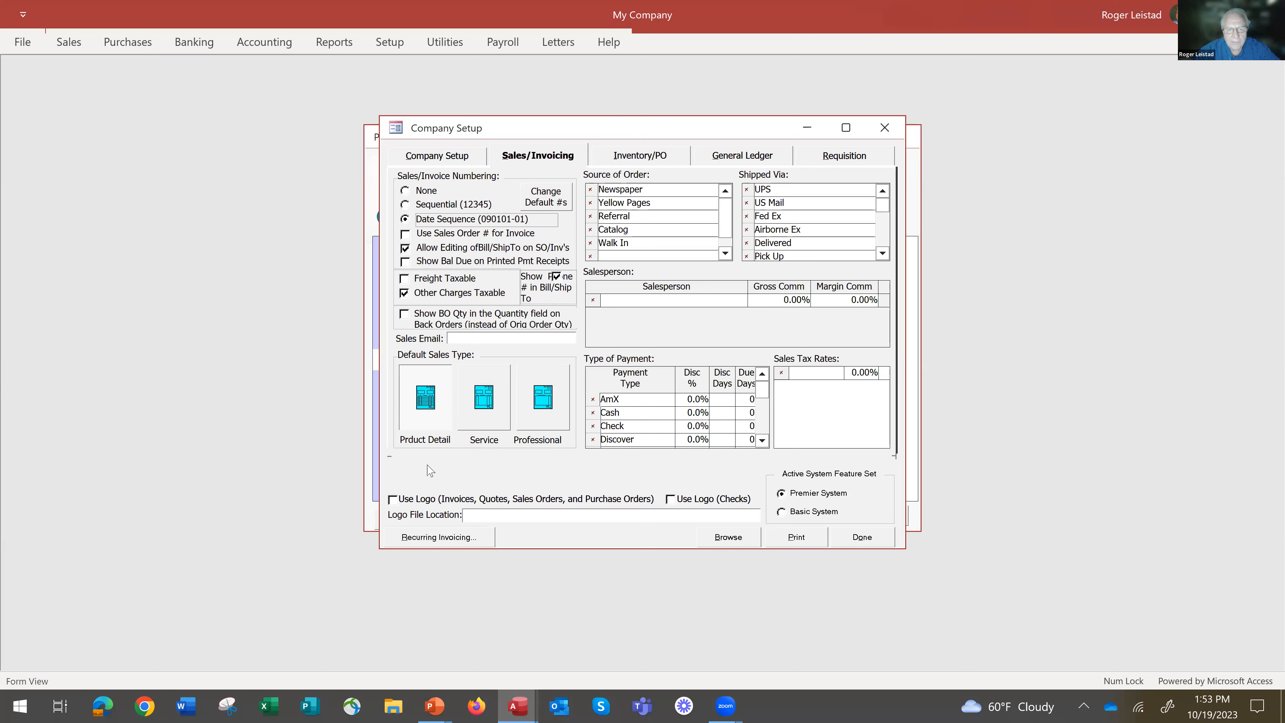
click(545, 409)
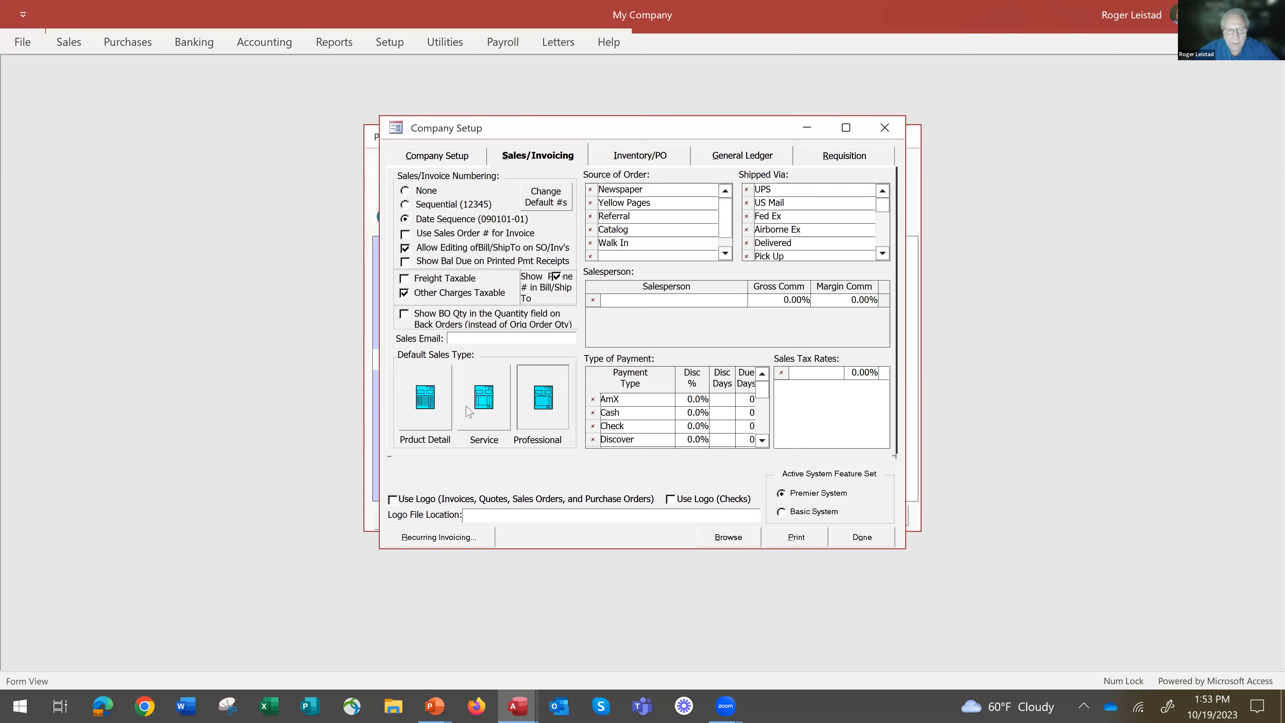
click(483, 413)
click(424, 397)
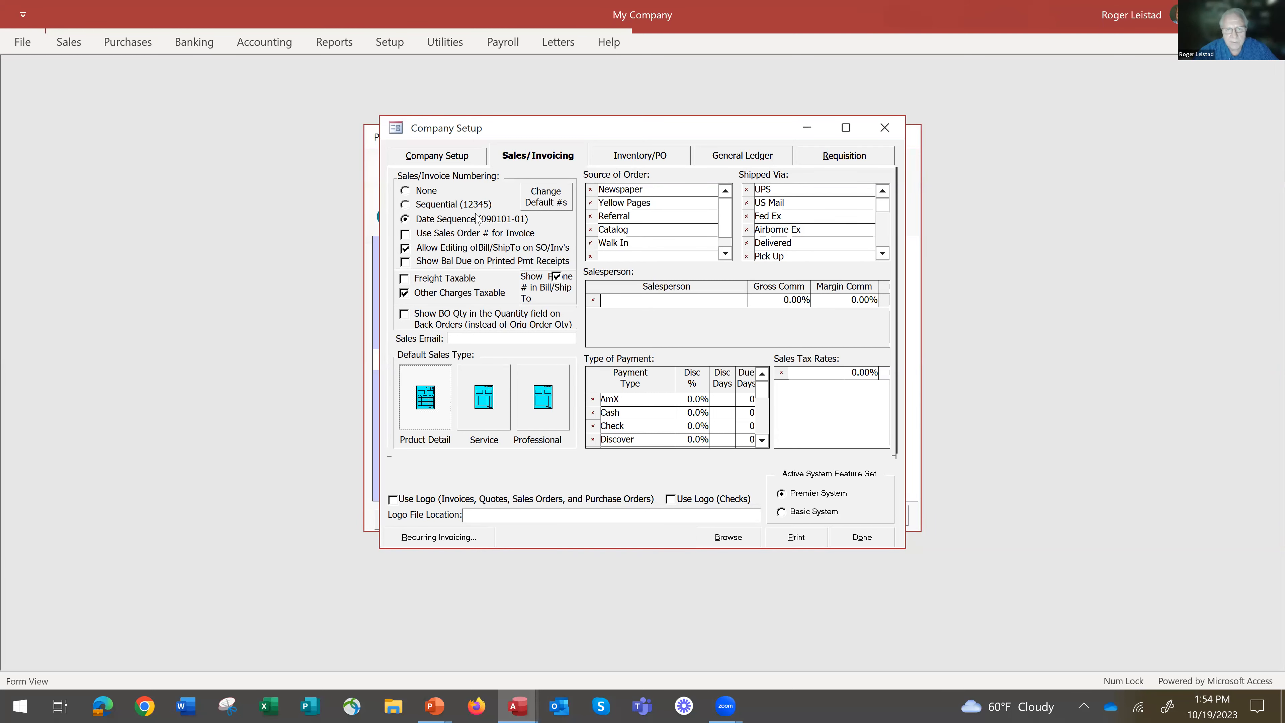
Try the None and Sequential options for sales/invoice numbering, and return to Date Sequence.
click(405, 191)
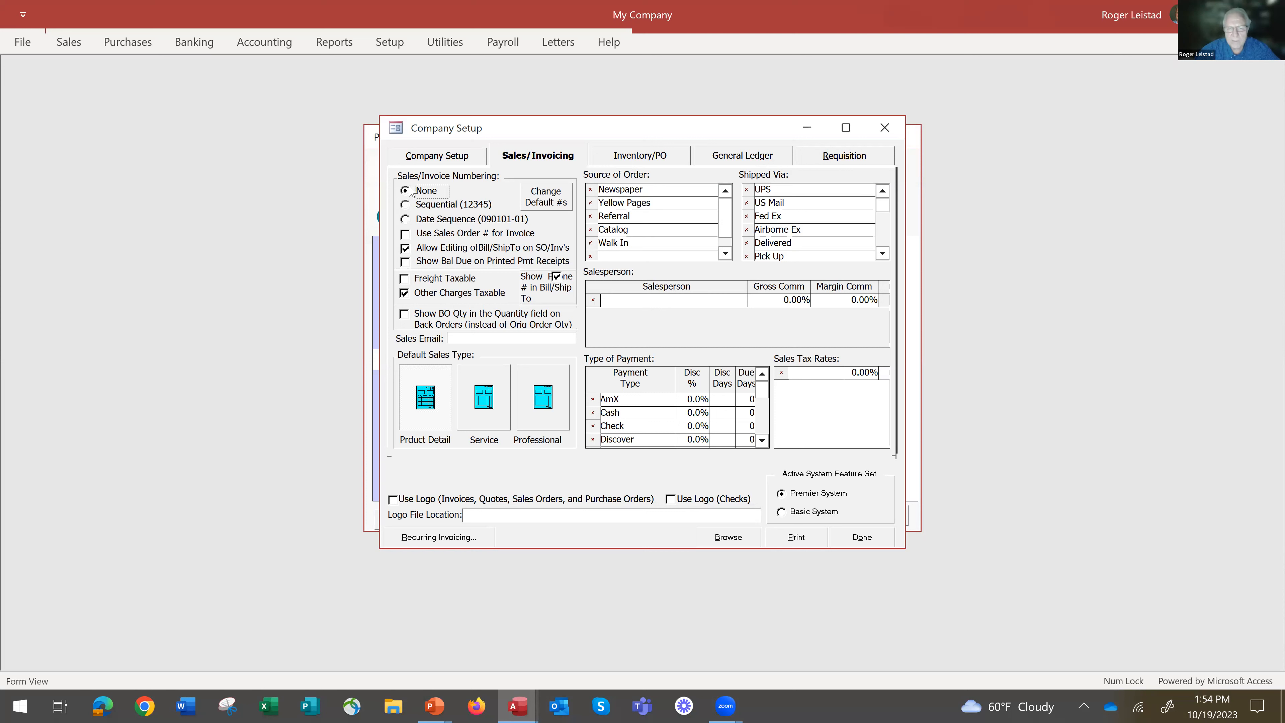
click(405, 205)
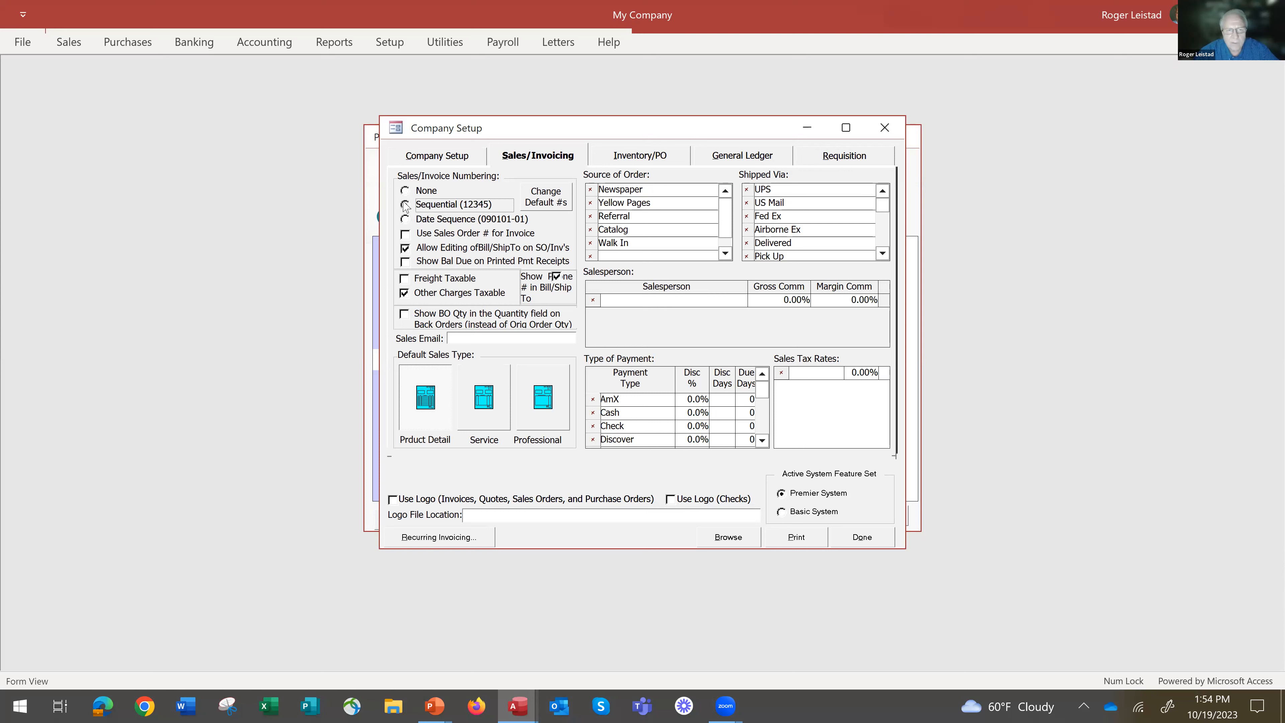
click(404, 220)
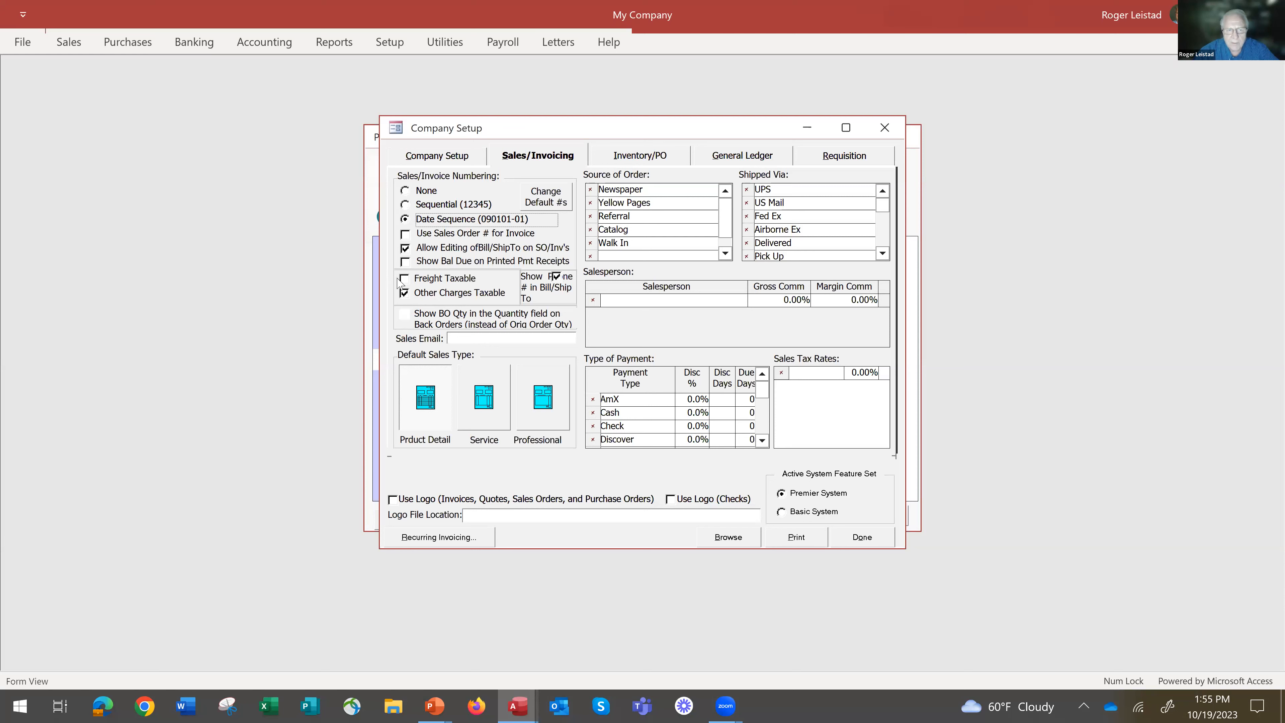
Make both freight and other charges taxable, and look through the Shipped Via list.
click(408, 298)
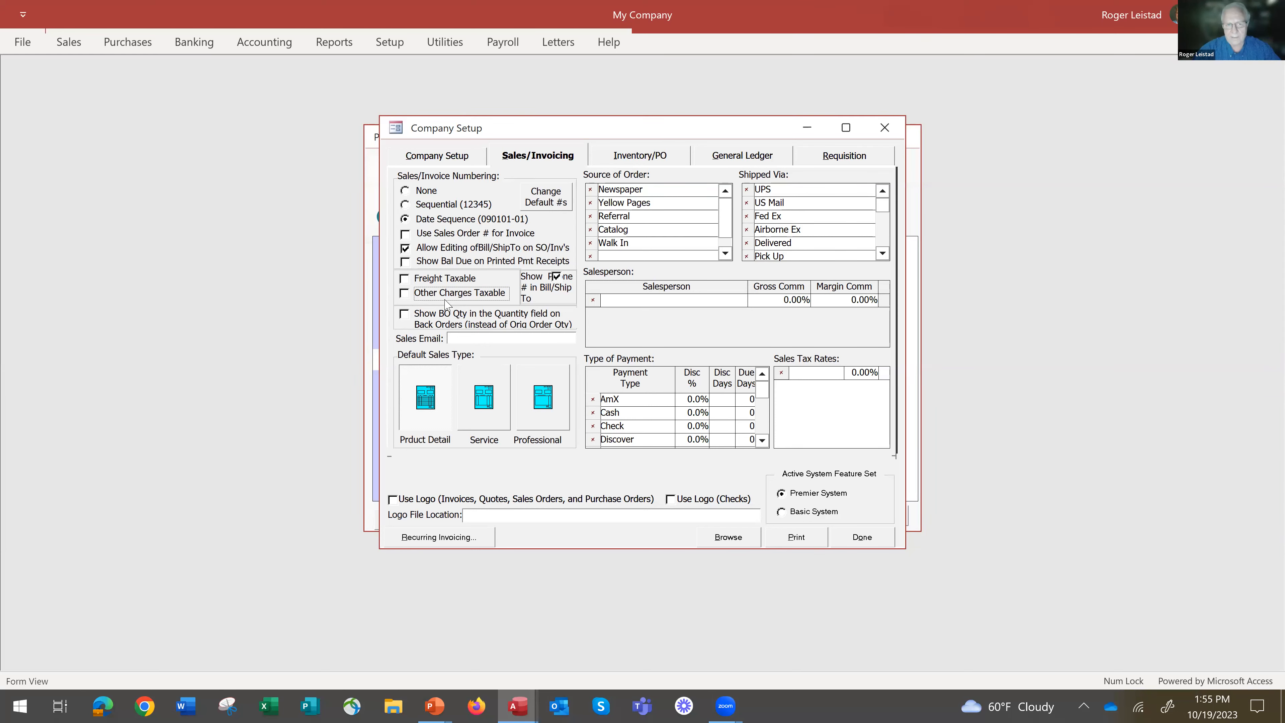
click(410, 285)
click(406, 294)
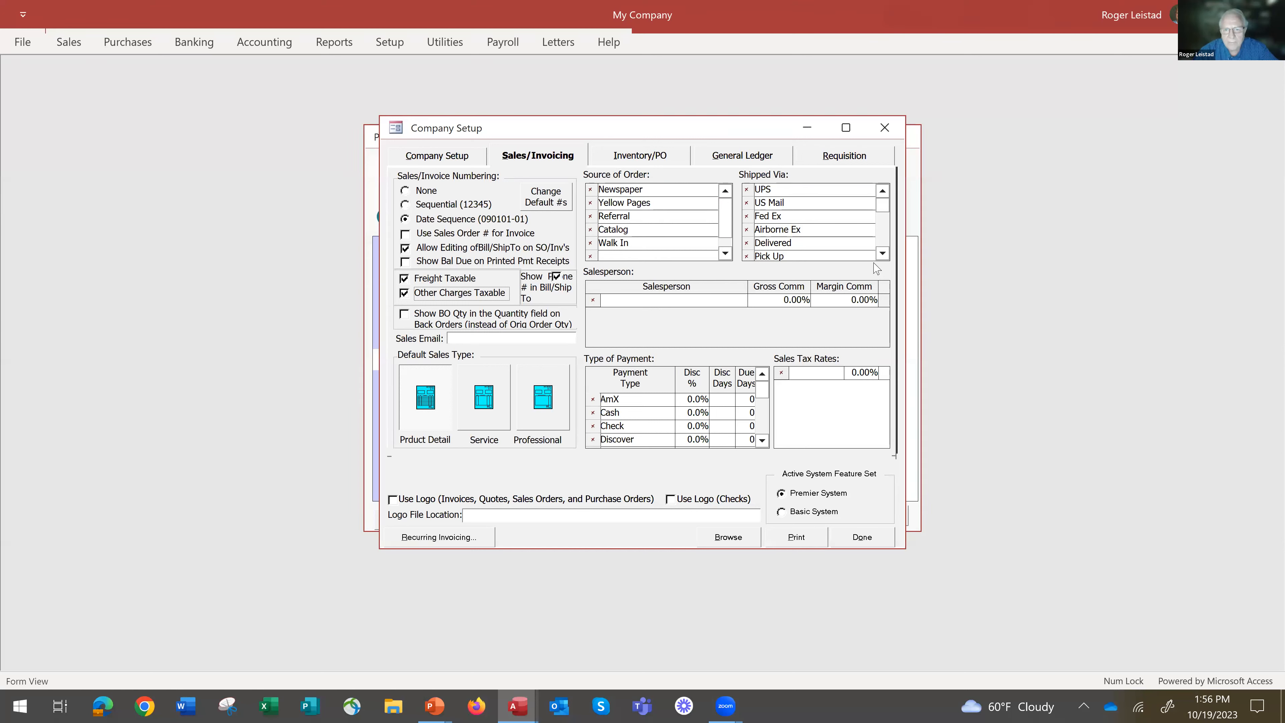
click(883, 253)
click(883, 253)
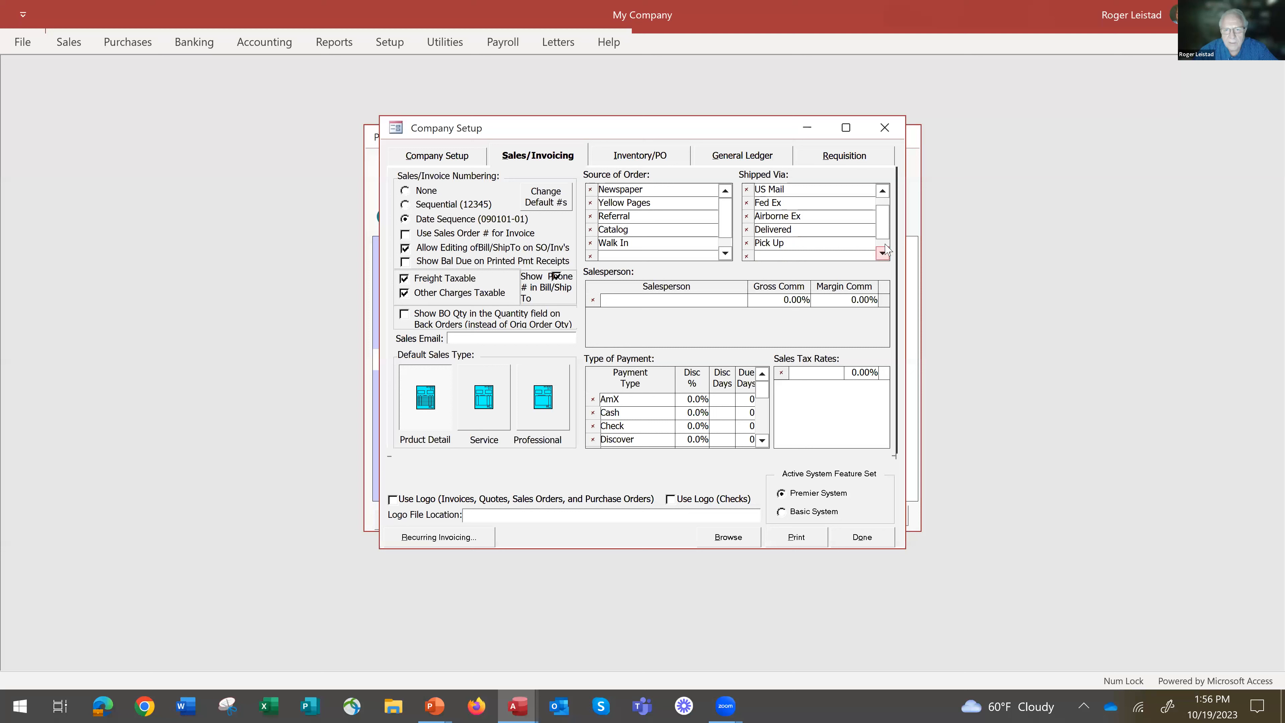
click(882, 191)
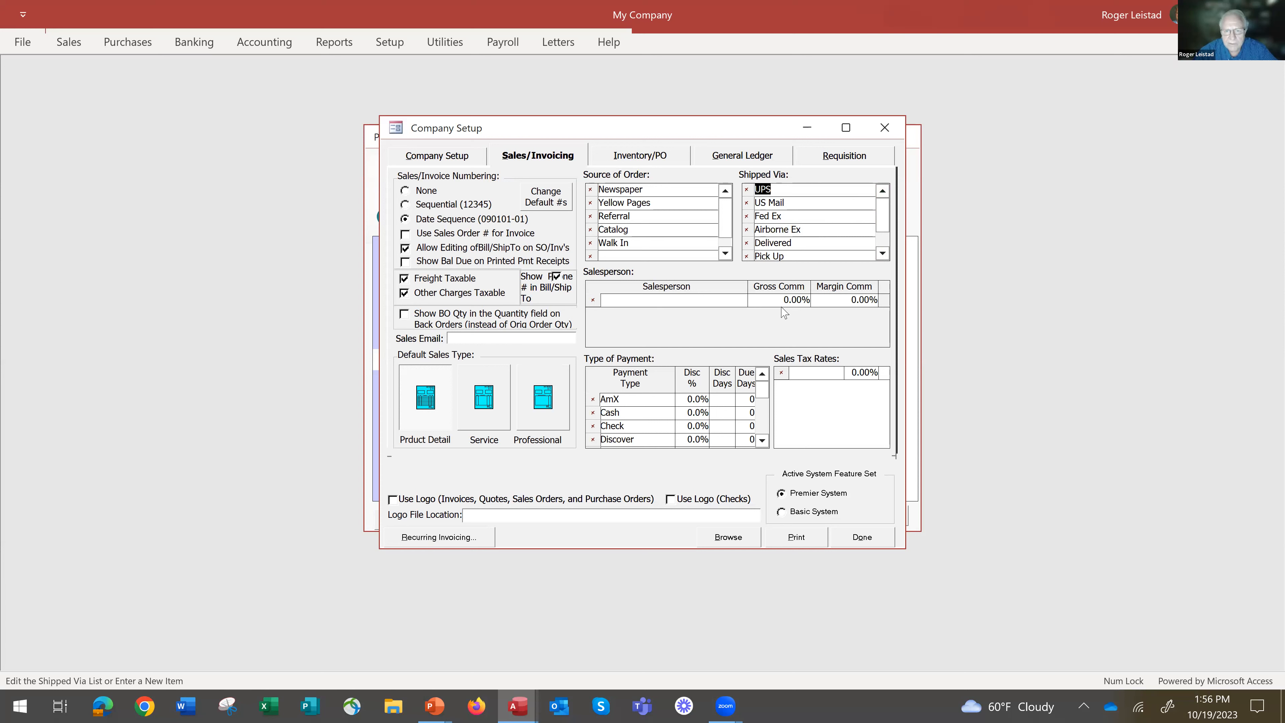
Add two sales tax rates: Iowa at 7% and City at 1%.
click(821, 371)
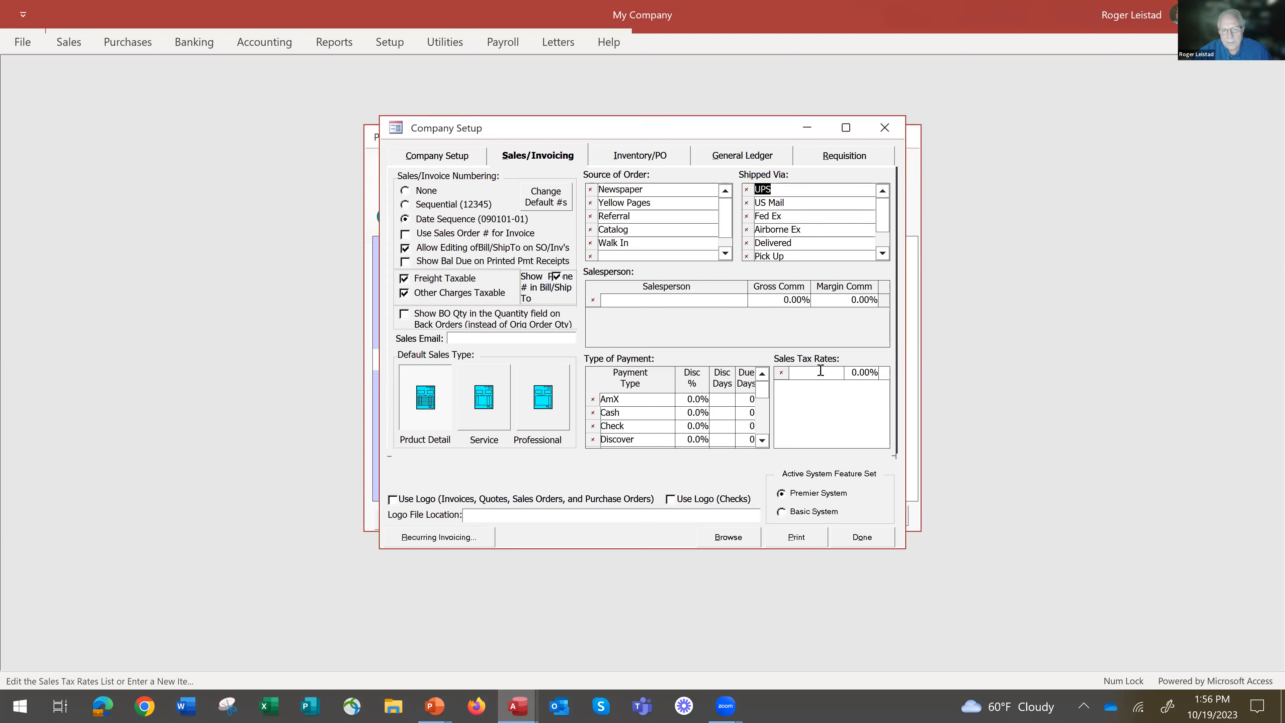
text(Iowa)
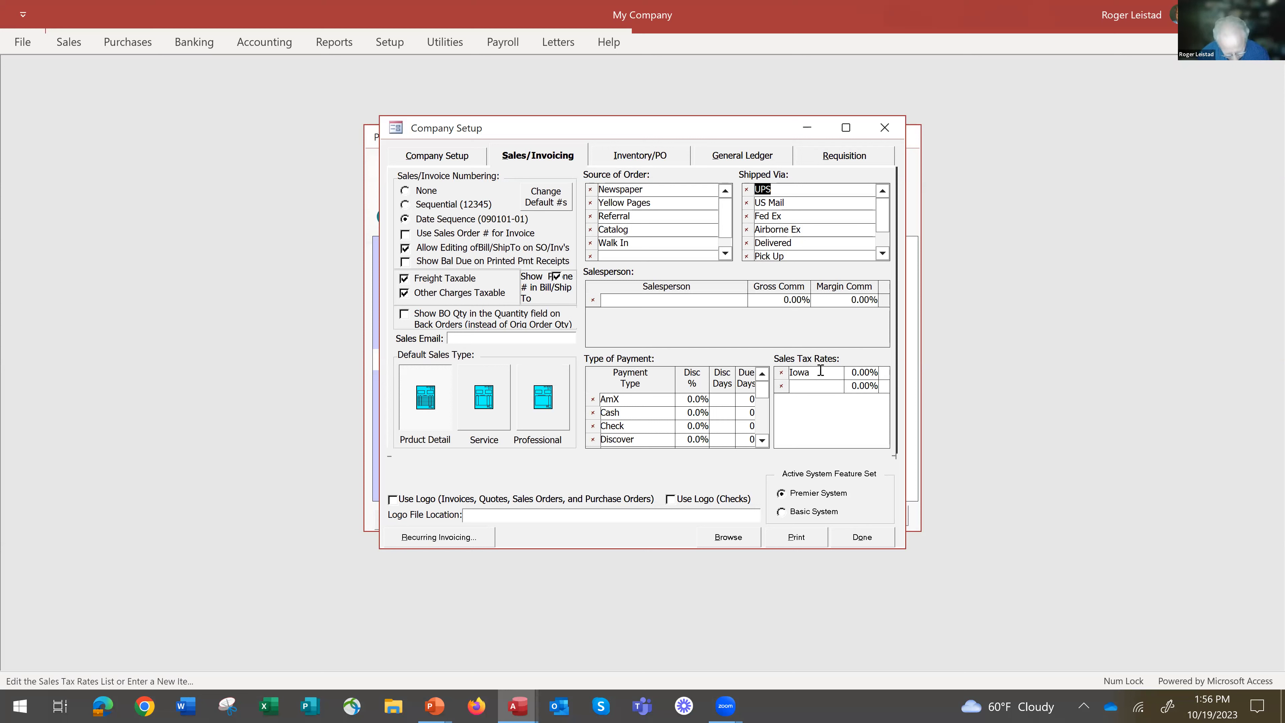
key(Tab)
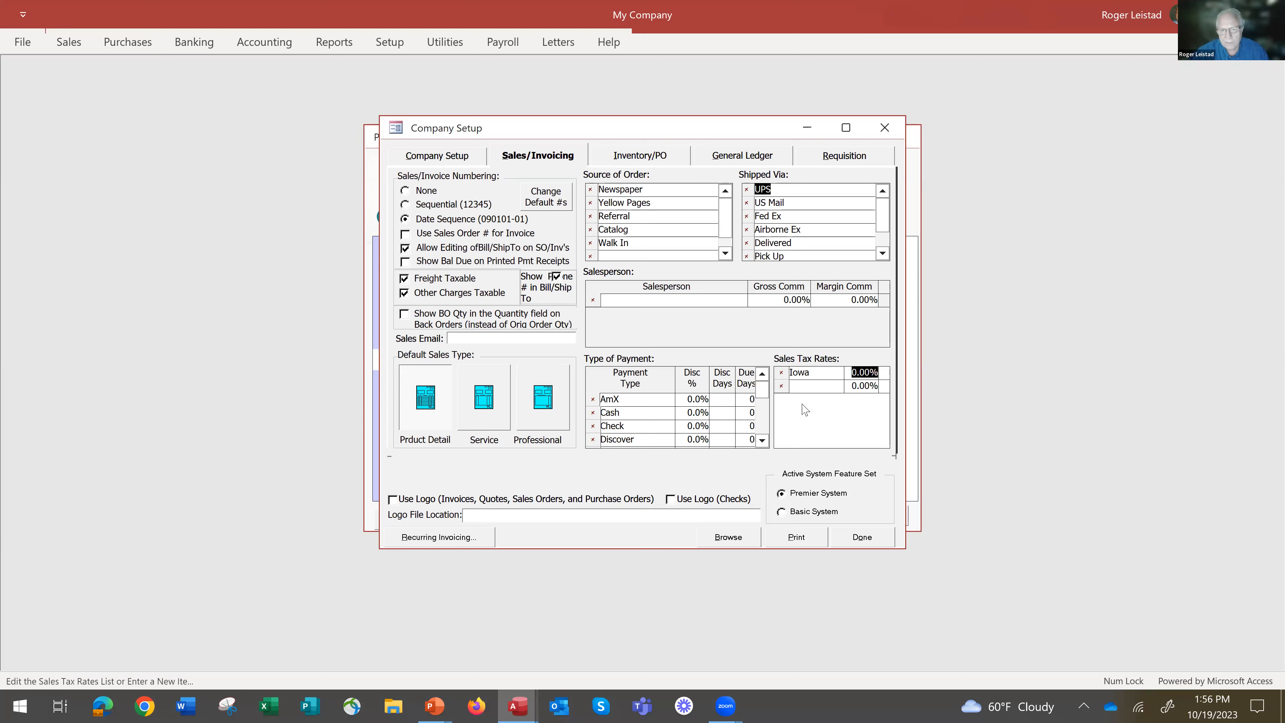
text(7)
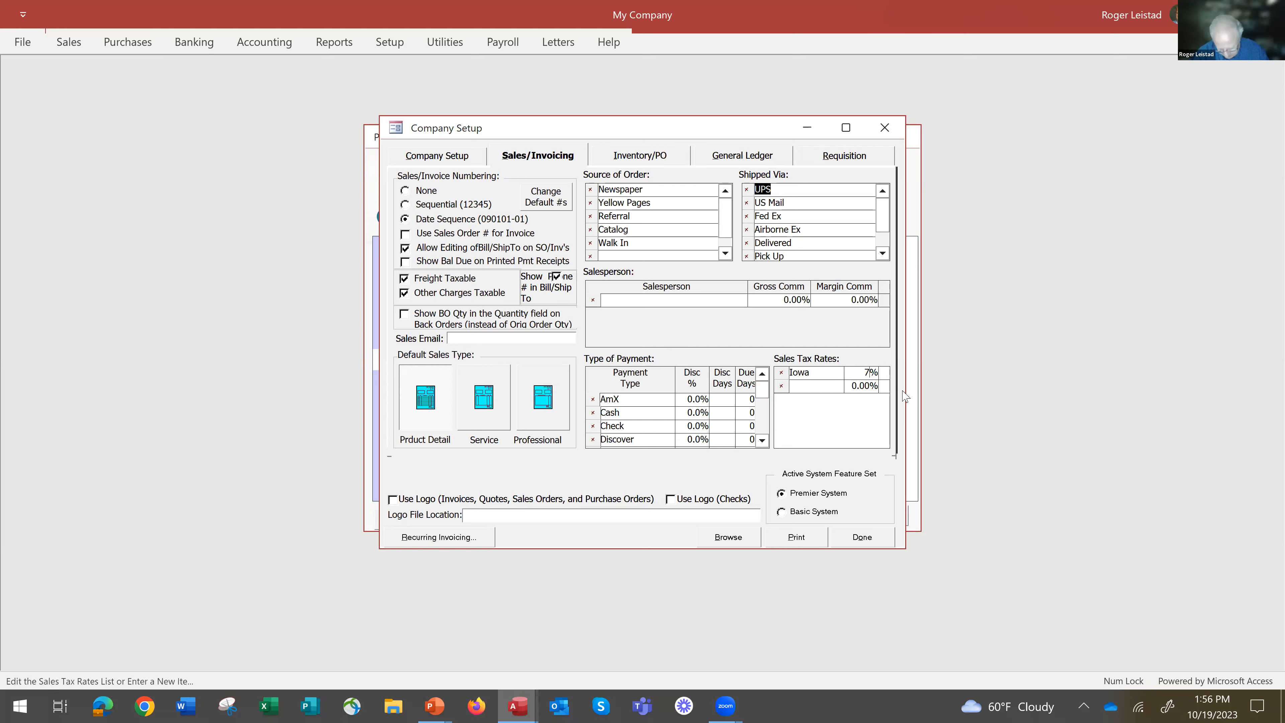
click(812, 388)
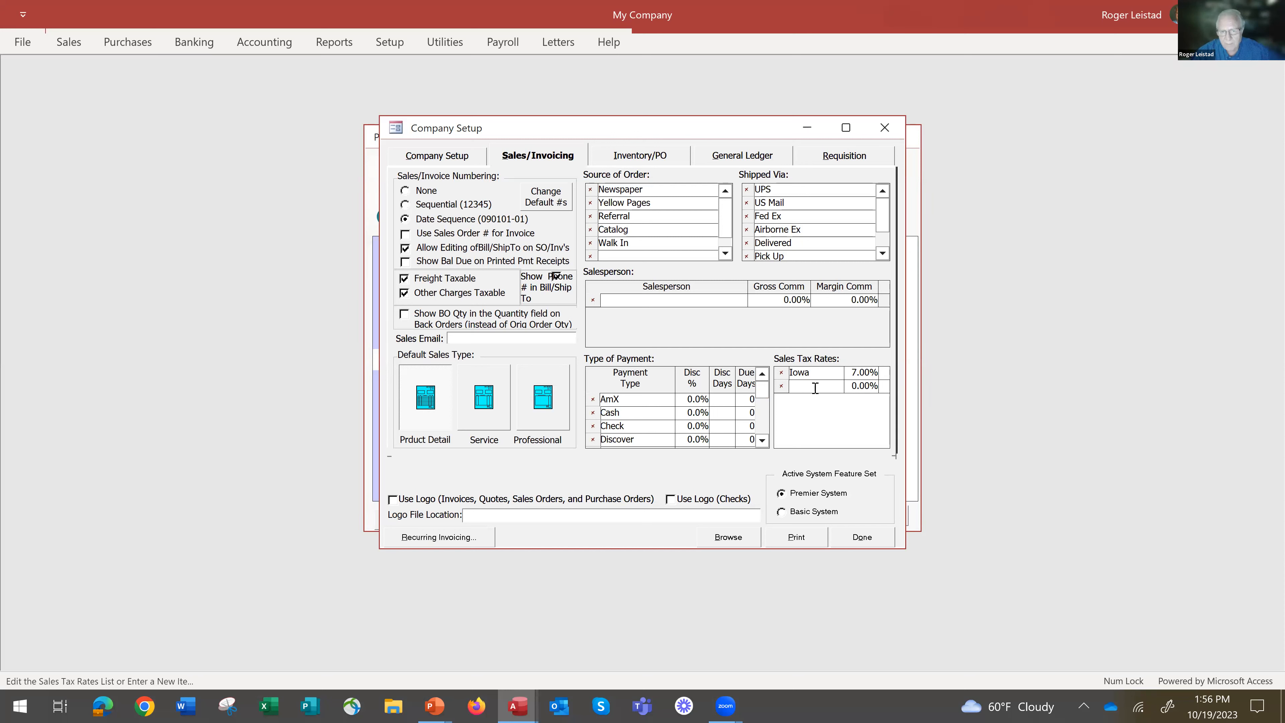
text(Cio)
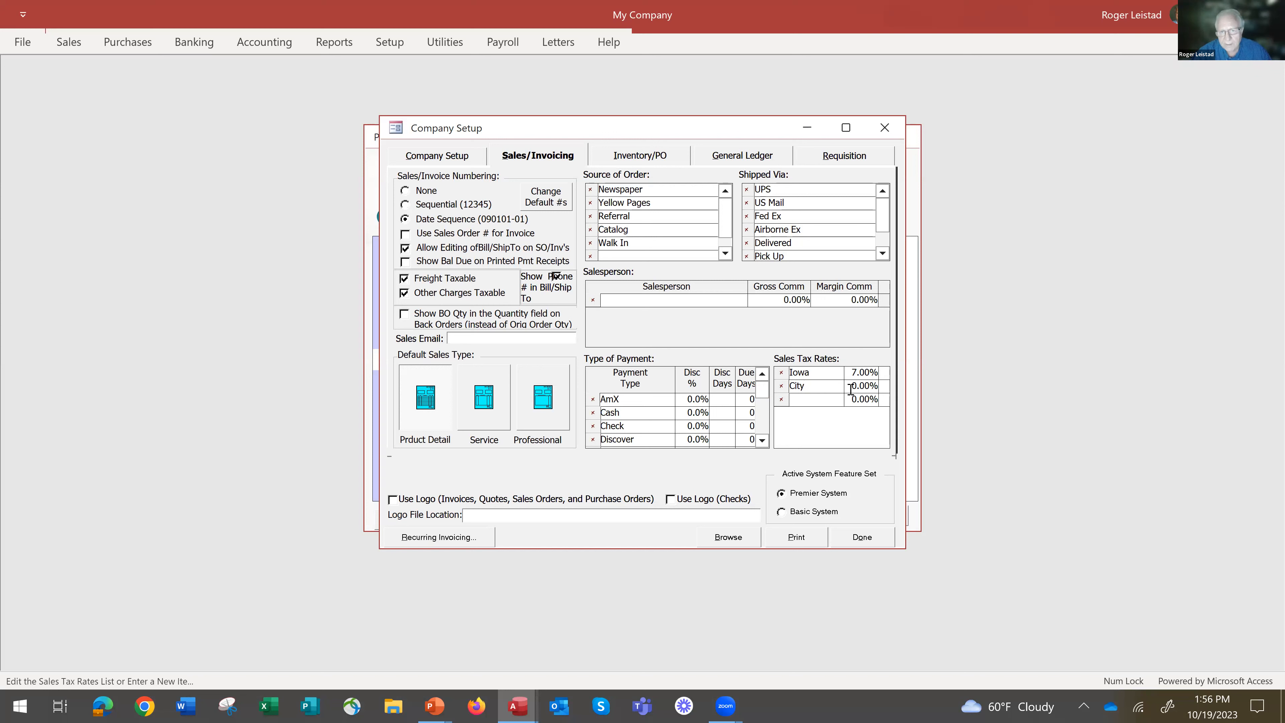
click(852, 388)
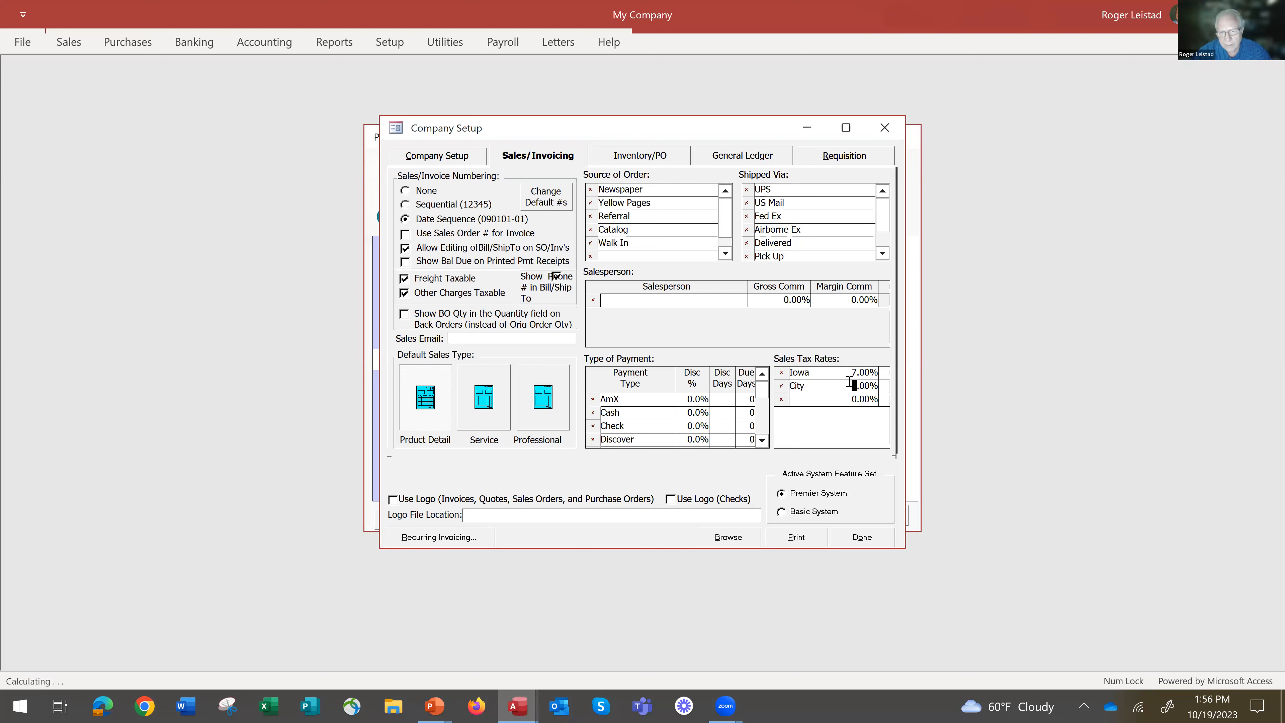
text(1)
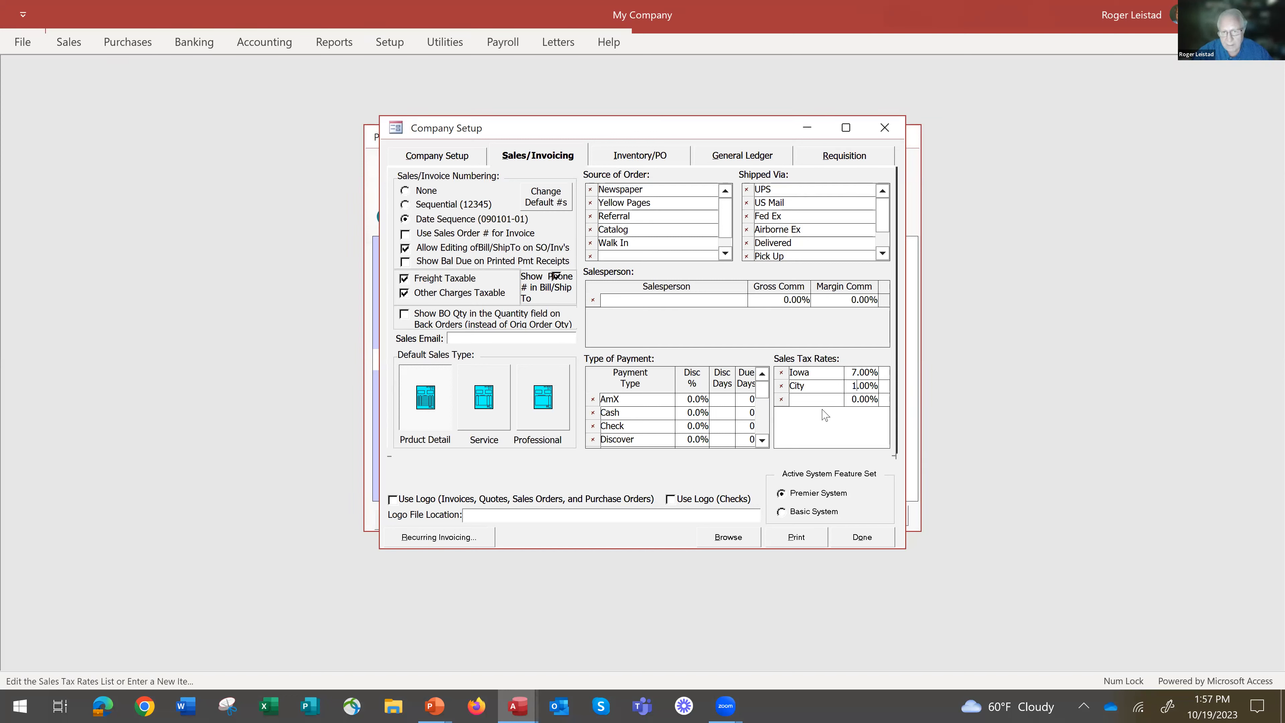
click(826, 388)
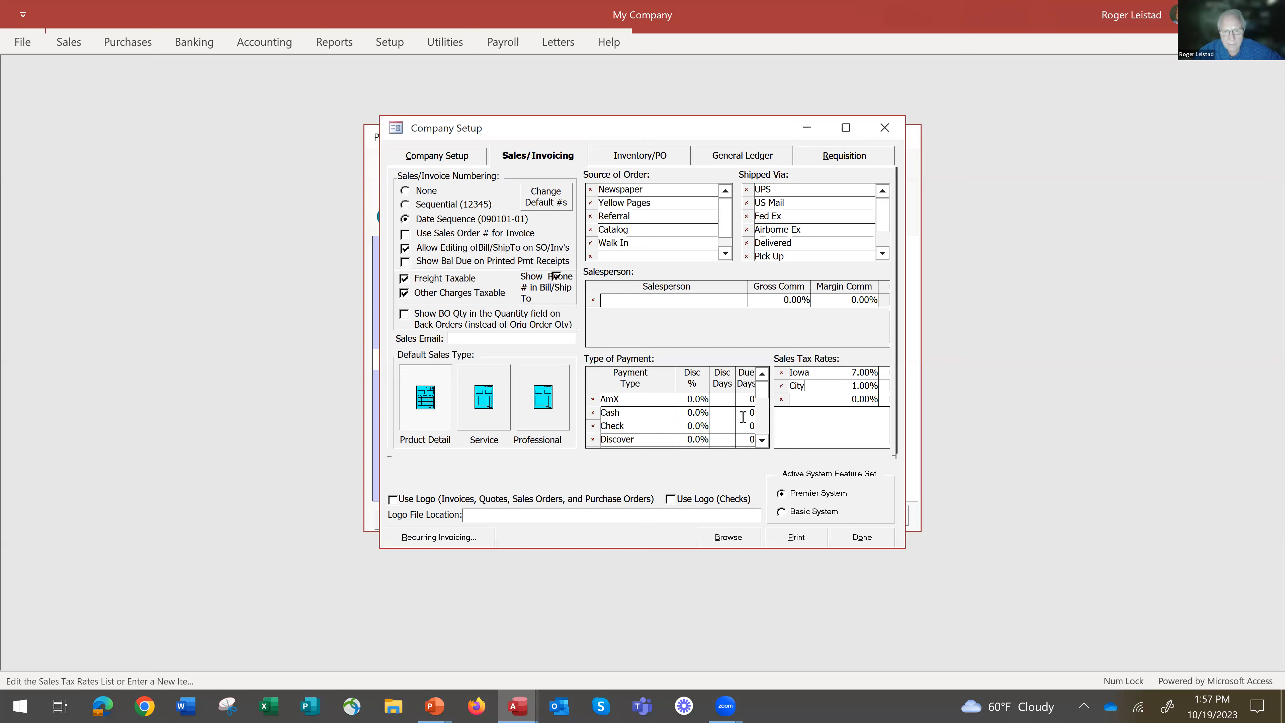
Review the payment types with their discount percentages, discount days and due days, including Due Upon Recpt.
drag(765, 392, 767, 414)
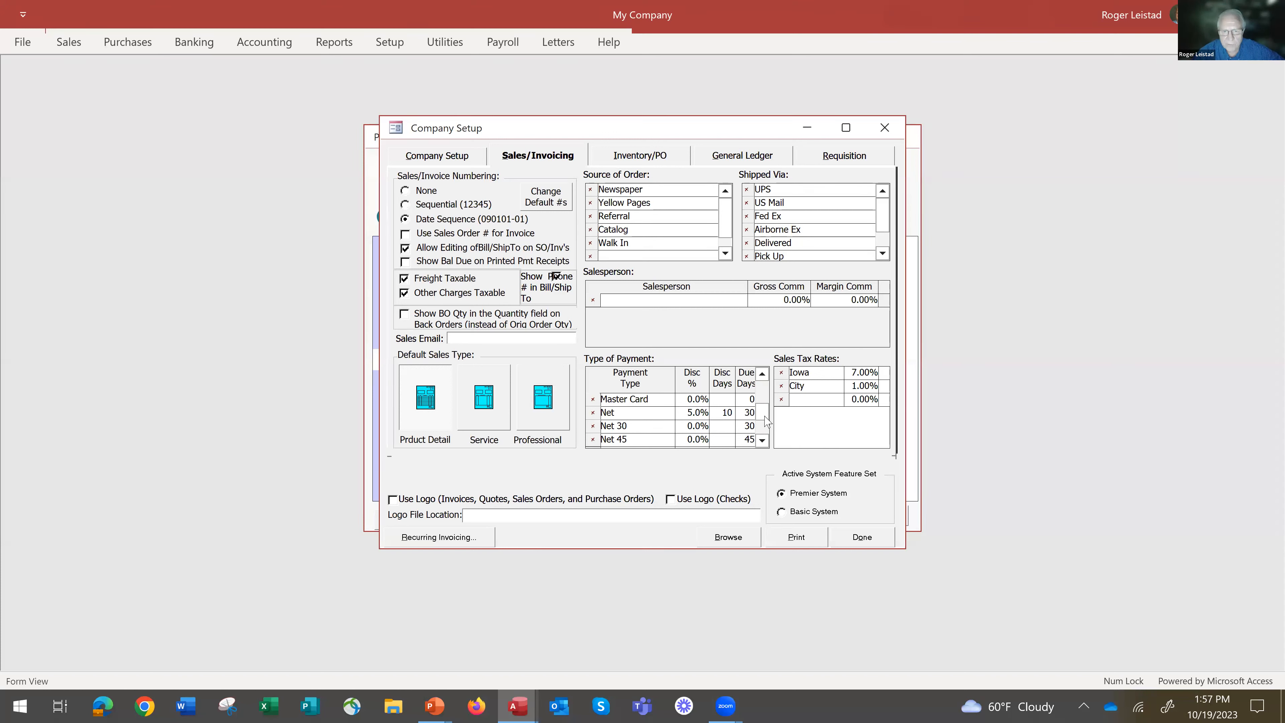
scroll(765, 420, up, 2)
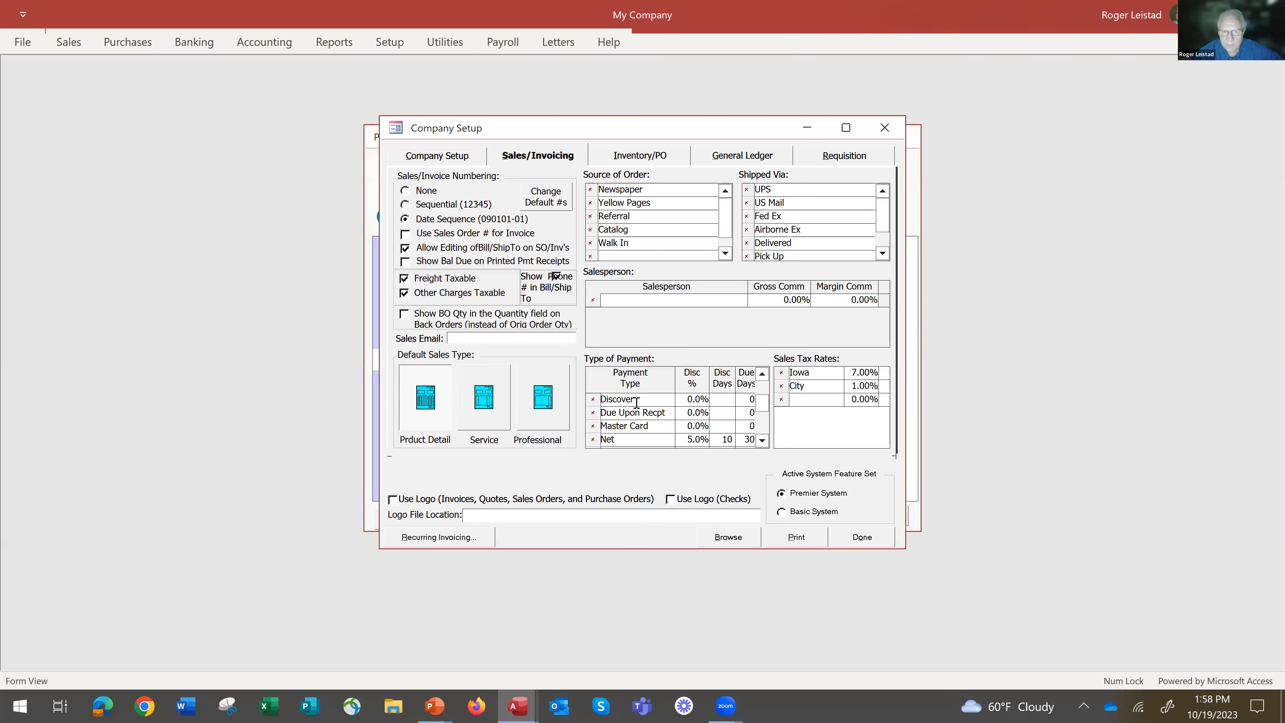
click(645, 415)
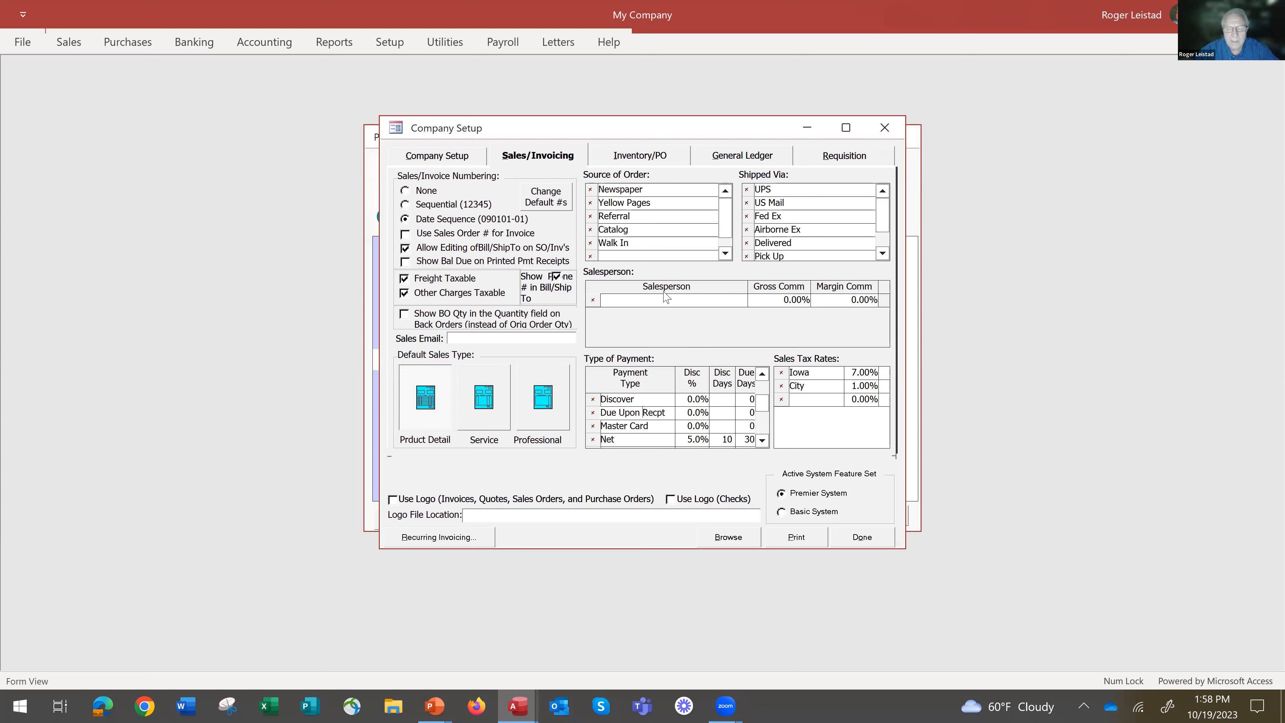
Try switching on perpetual inventory, inventory categories and price levels in the Inventory/PO settings, turning each one off again.
click(640, 156)
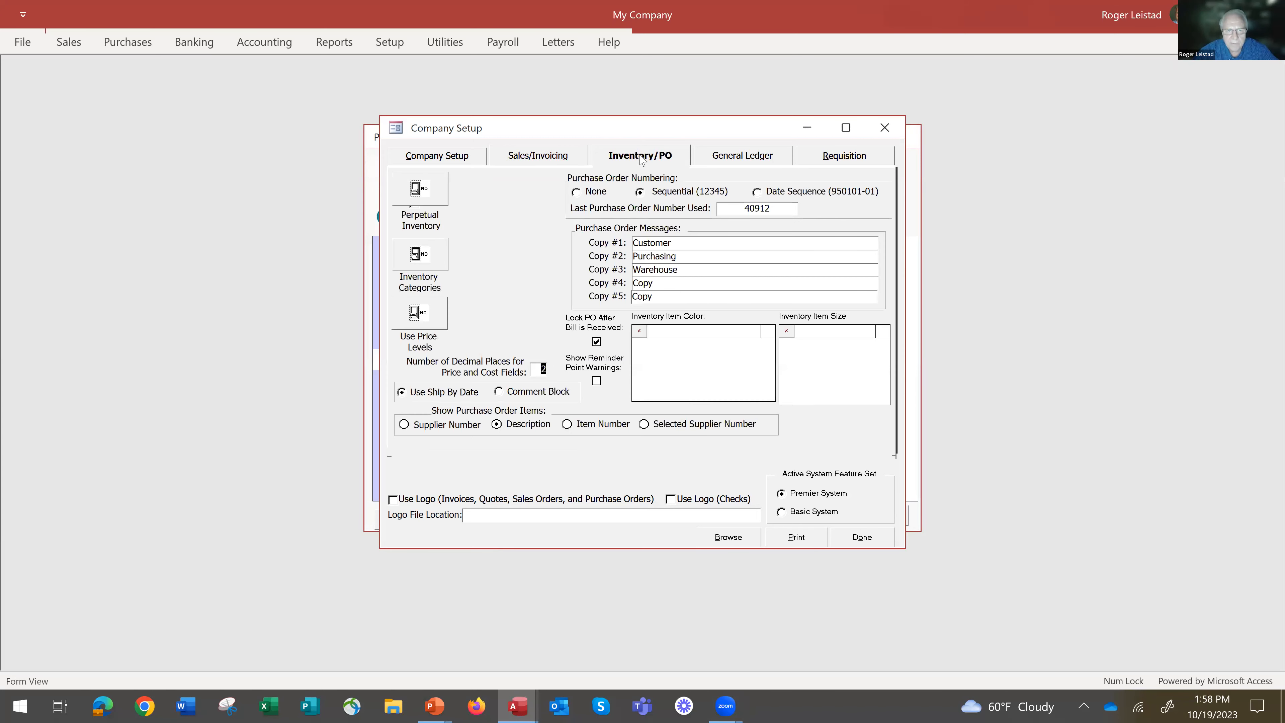
click(415, 195)
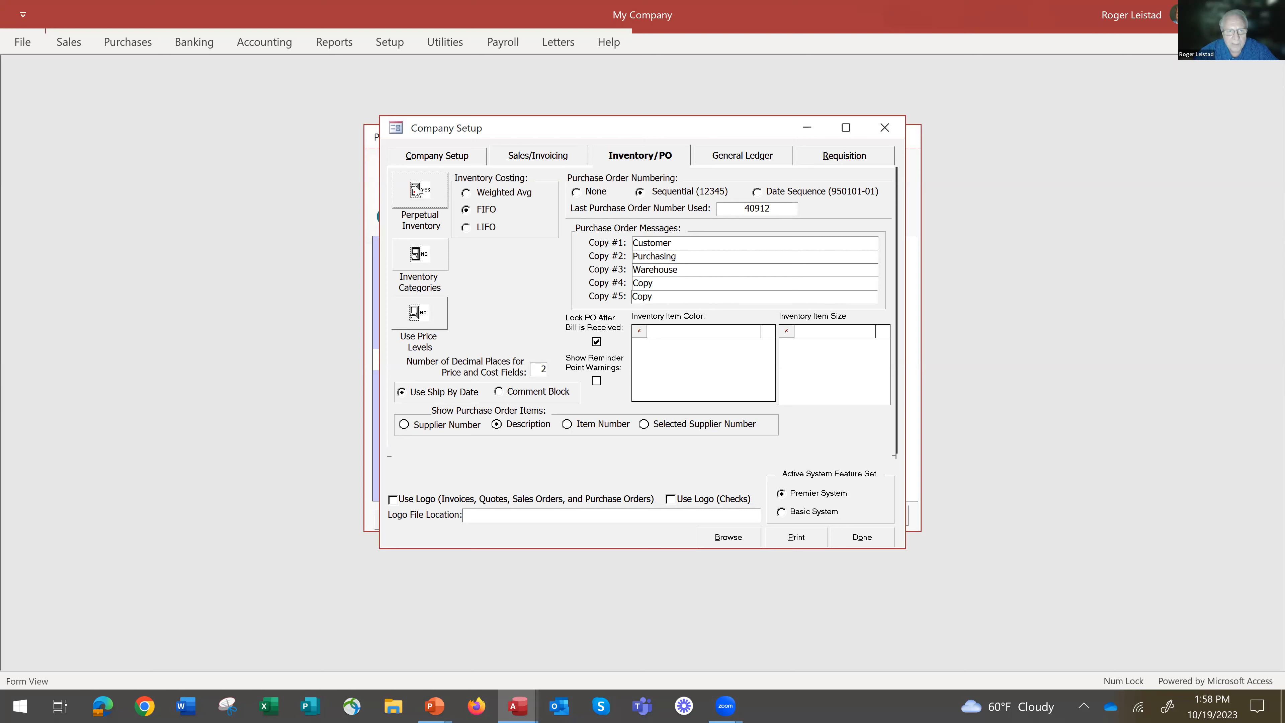
click(417, 192)
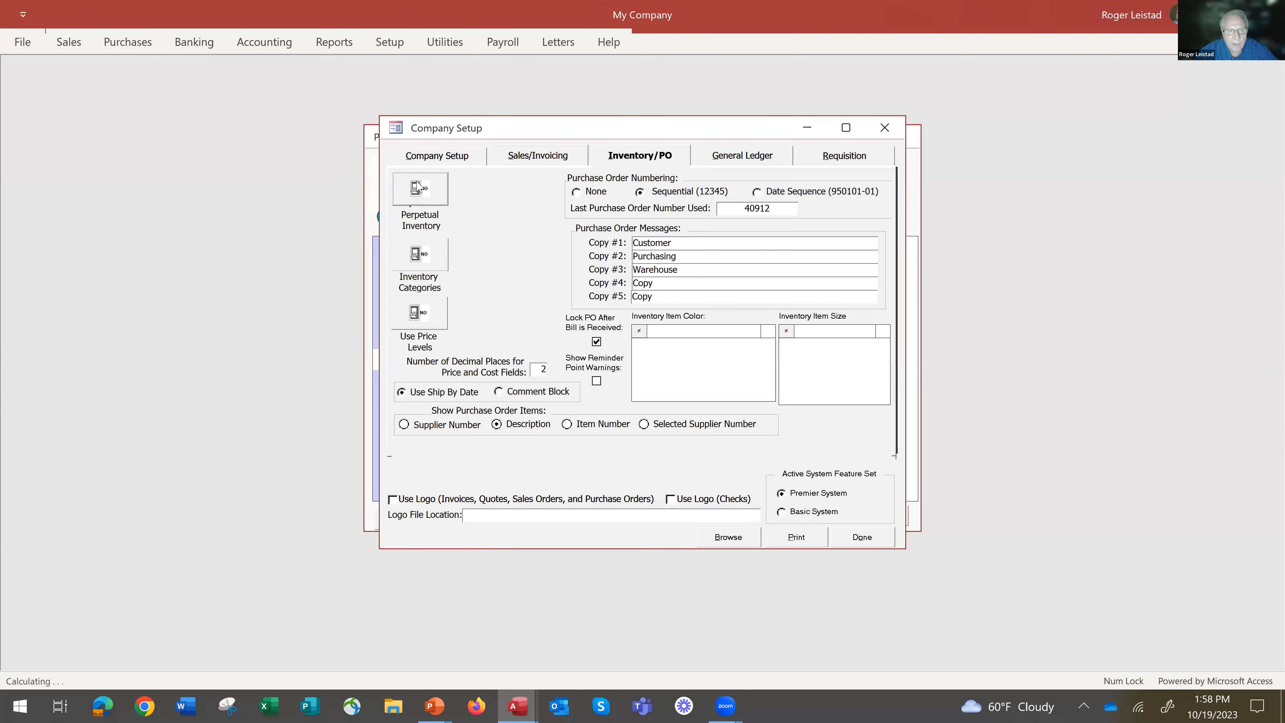
click(418, 255)
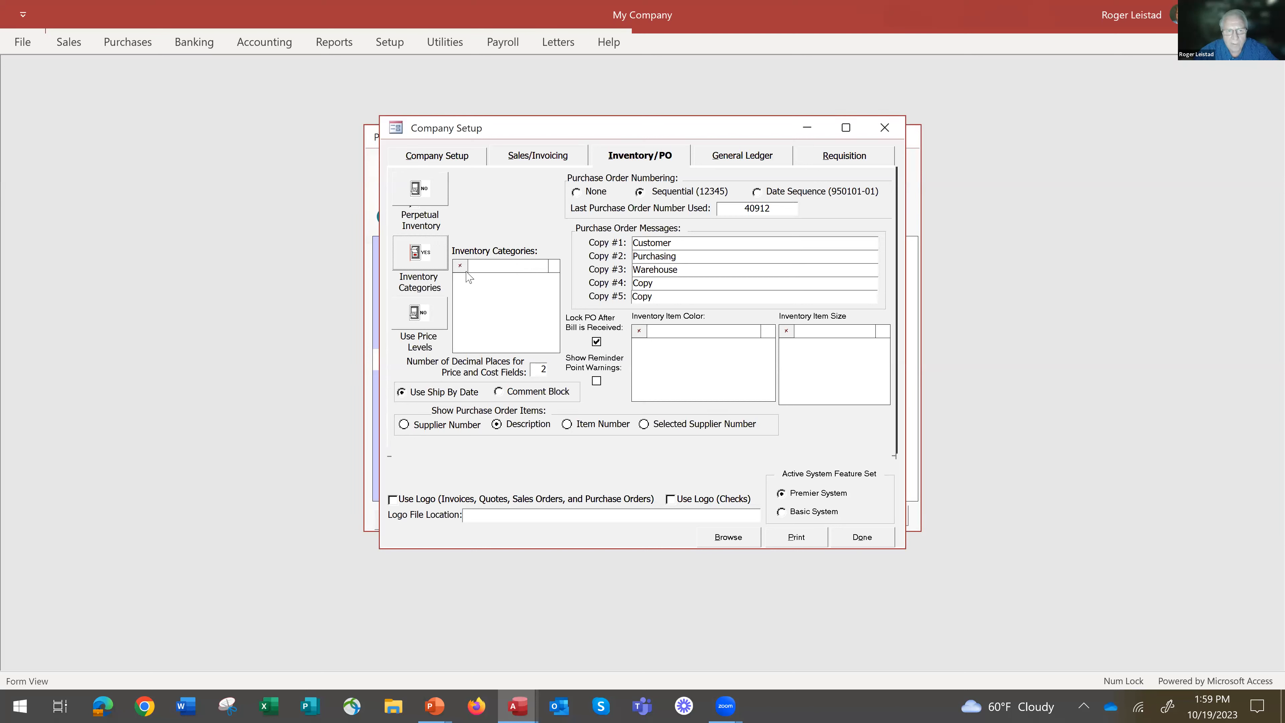
click(416, 255)
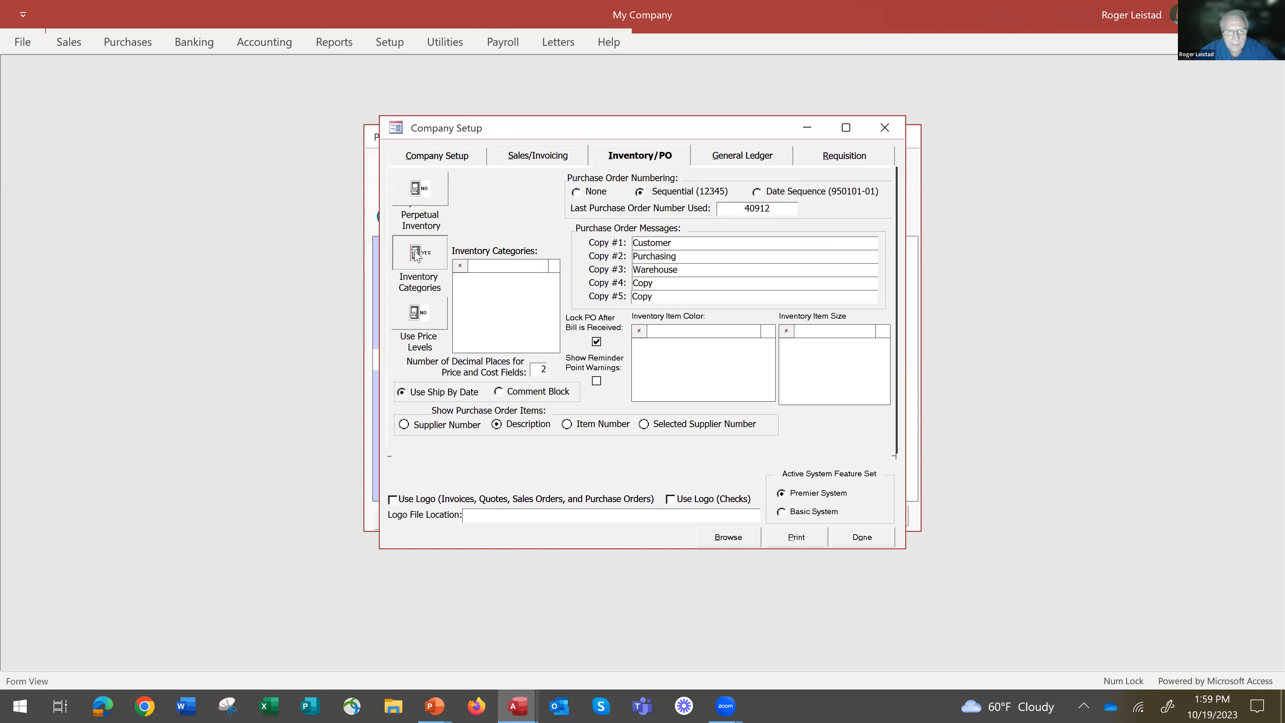
click(416, 316)
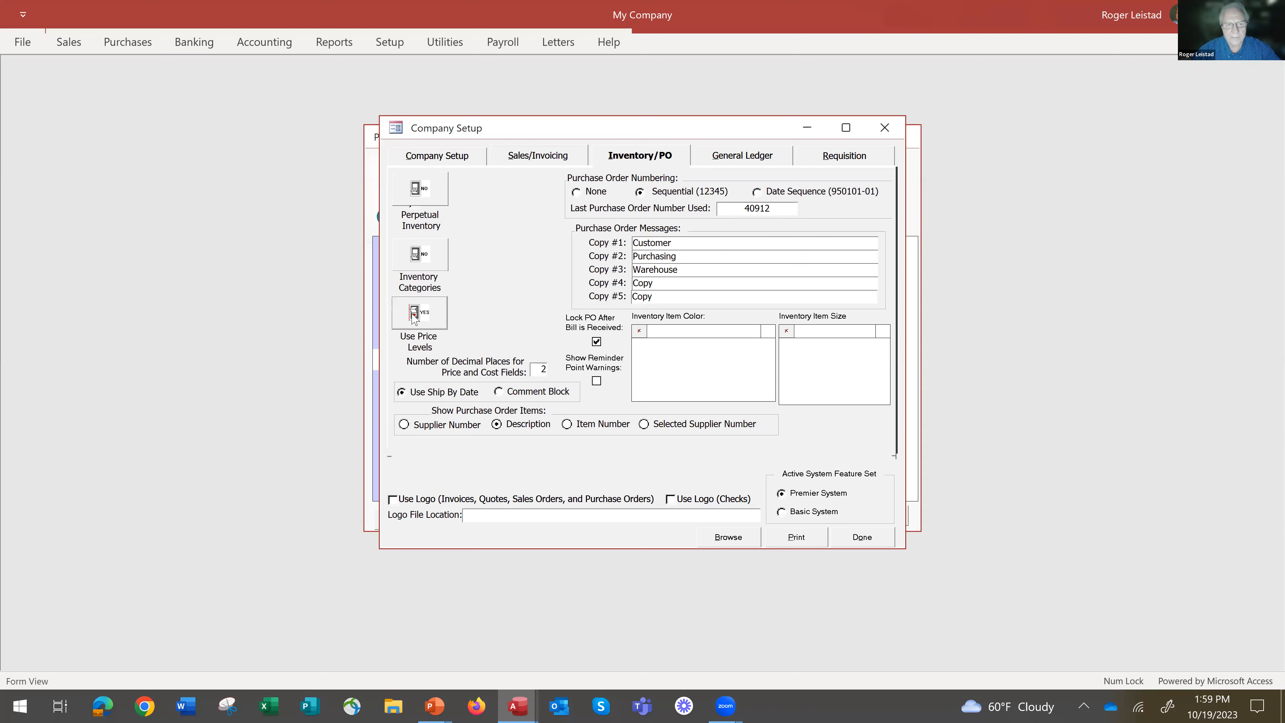
click(417, 311)
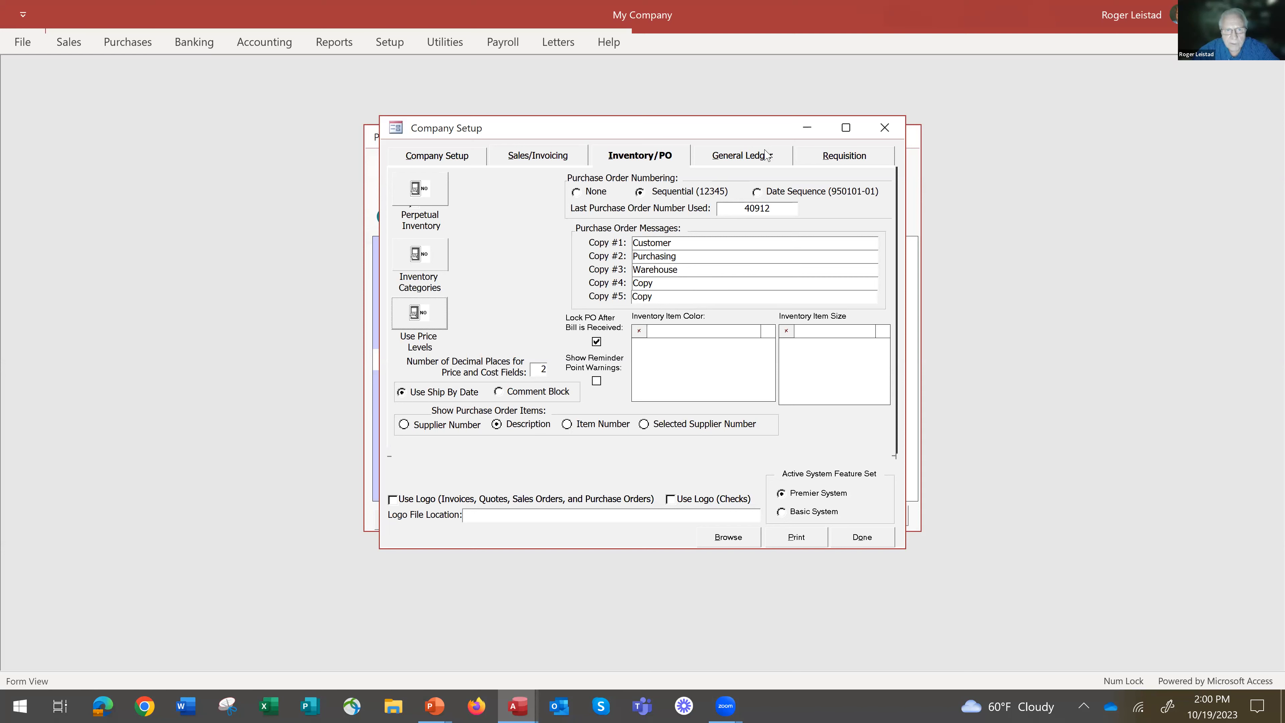
Finish the company setup, and check the Sold To customer list on a new sales quotation before closing it.
click(862, 537)
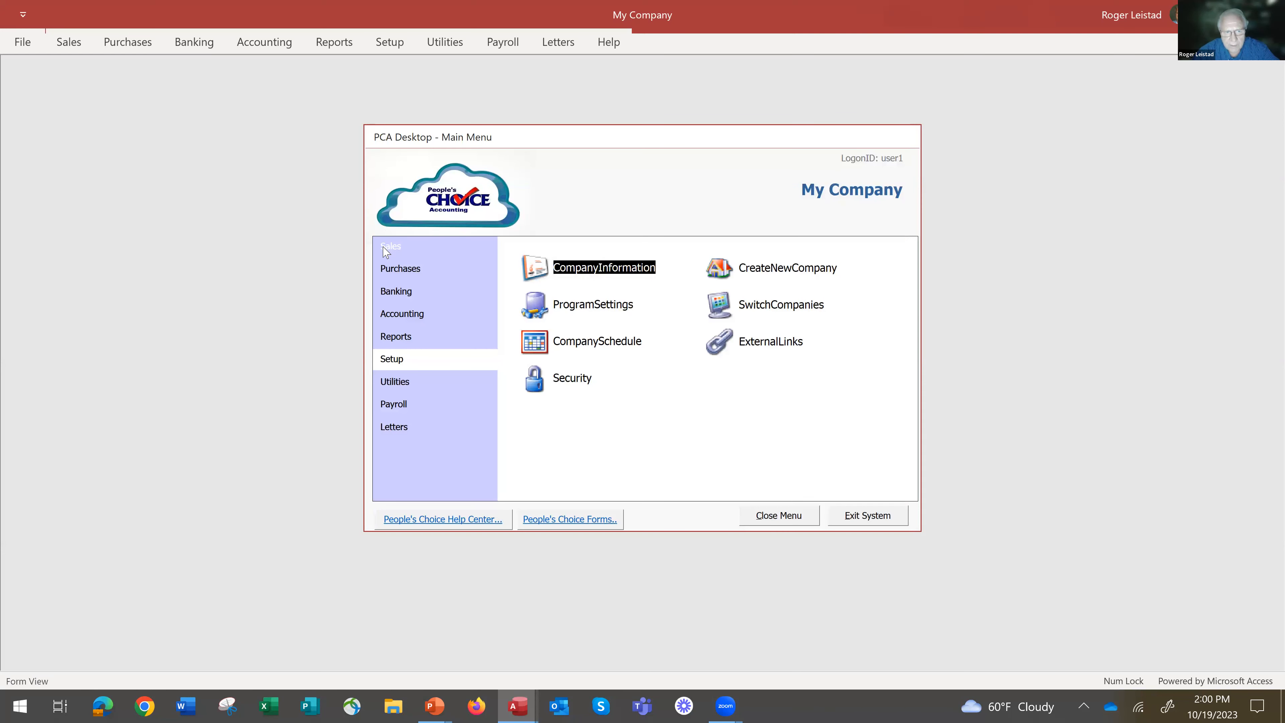
click(387, 247)
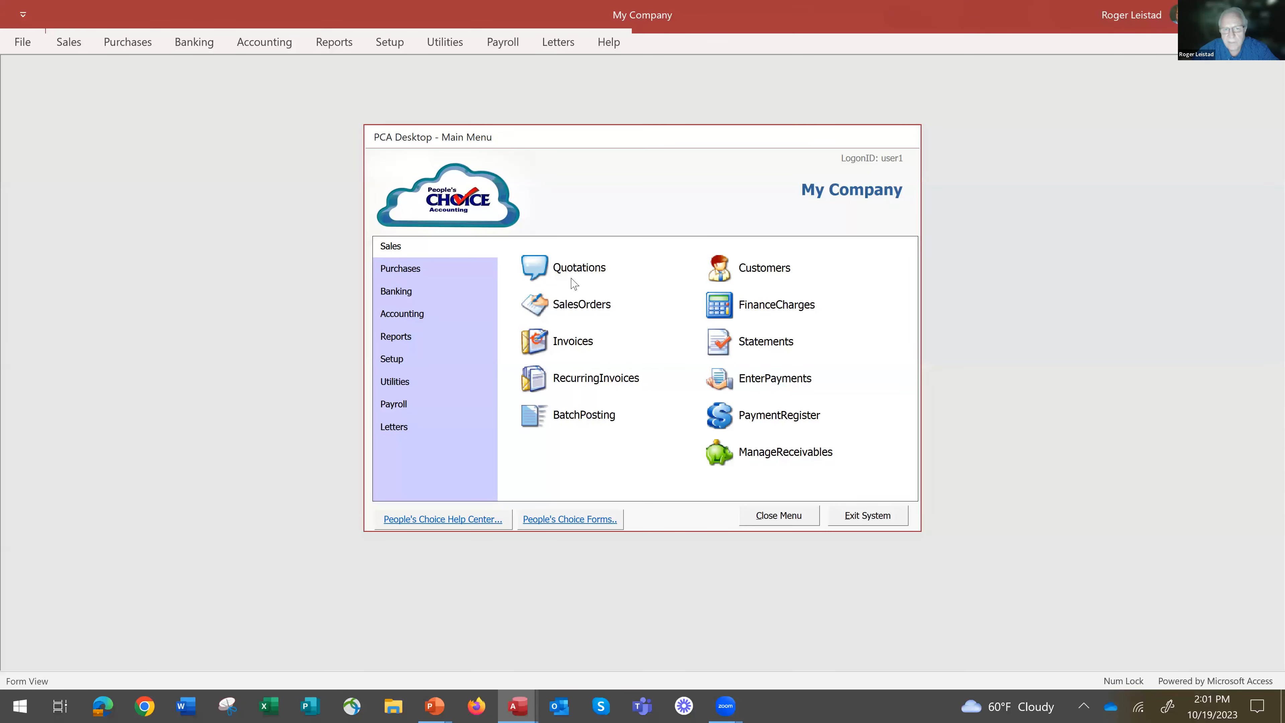
click(538, 269)
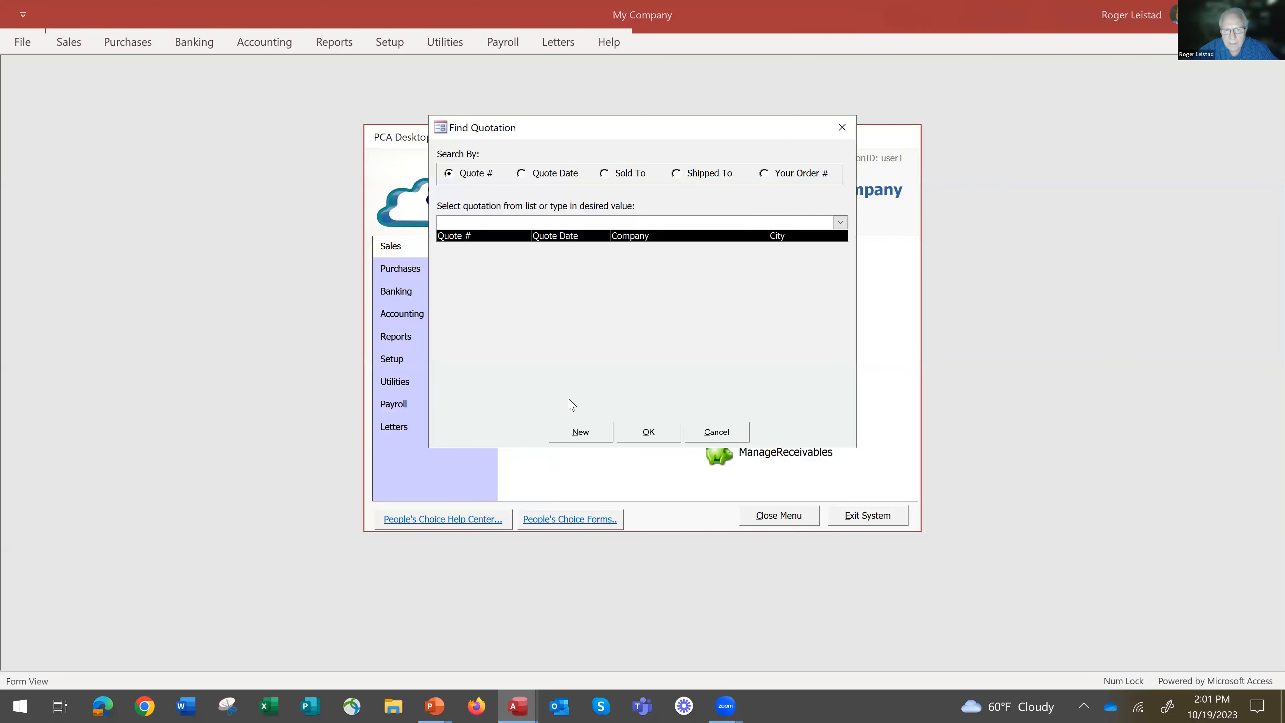
click(584, 433)
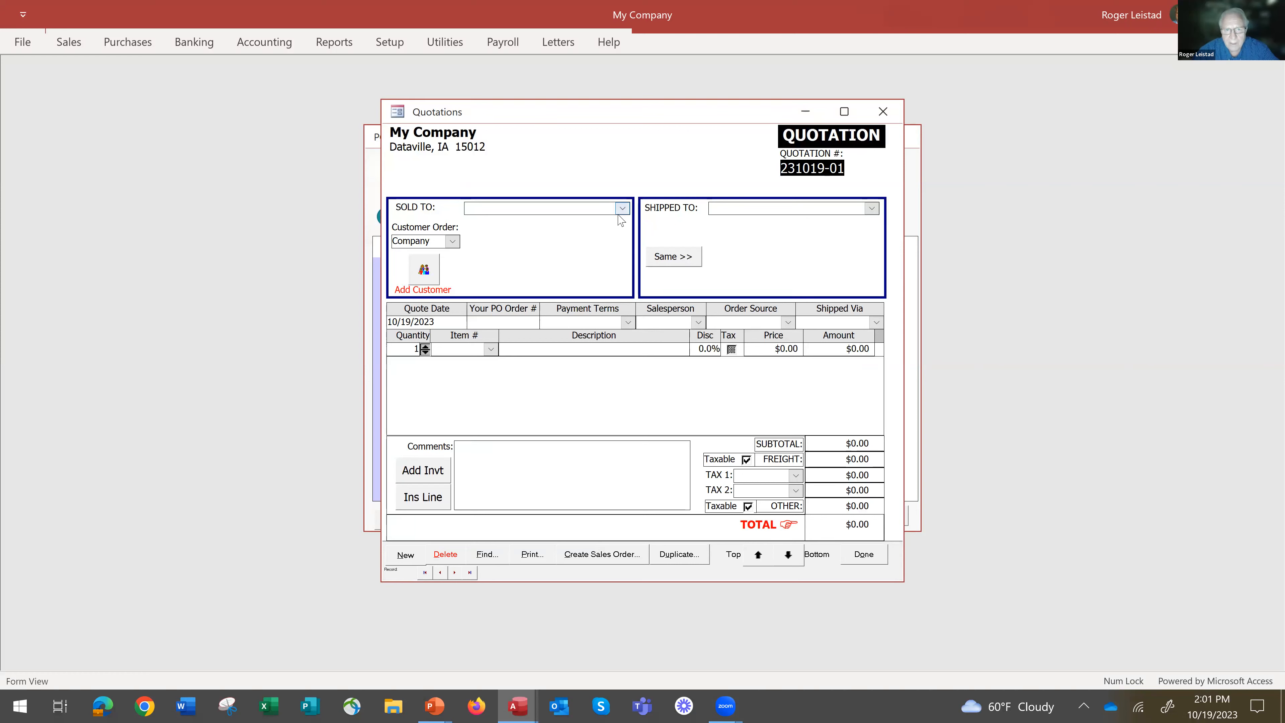
click(622, 208)
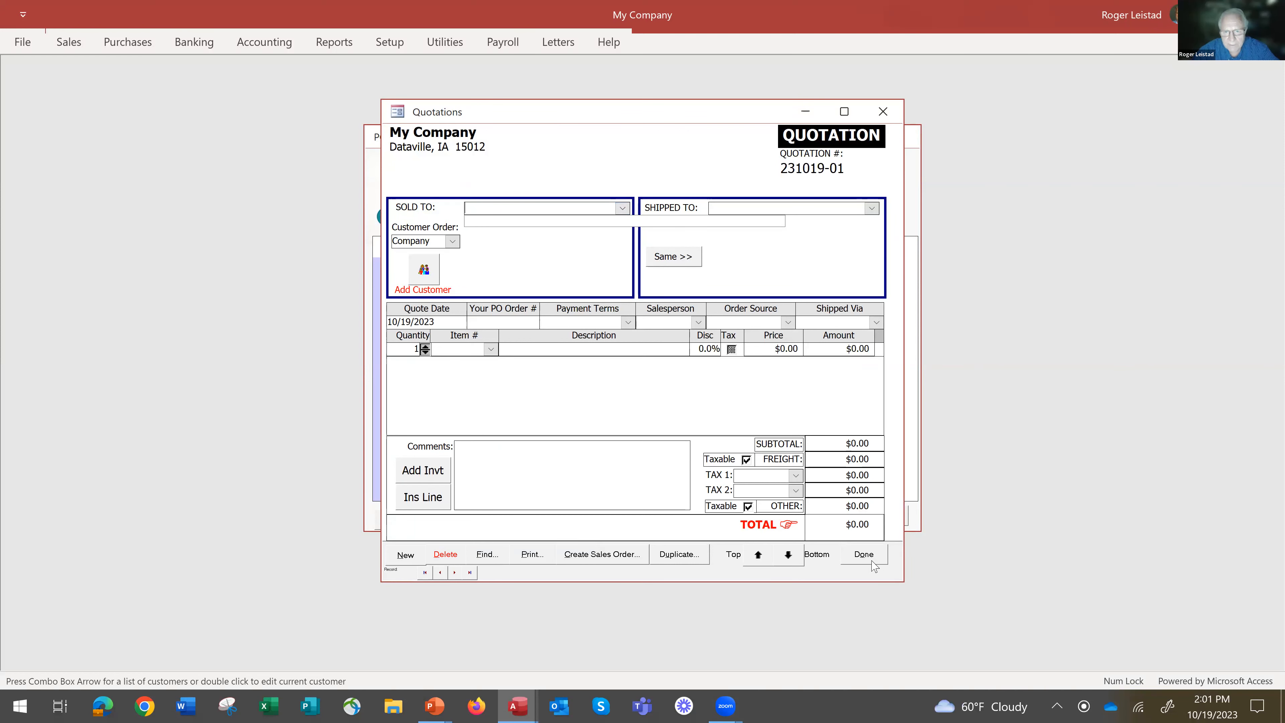
click(864, 554)
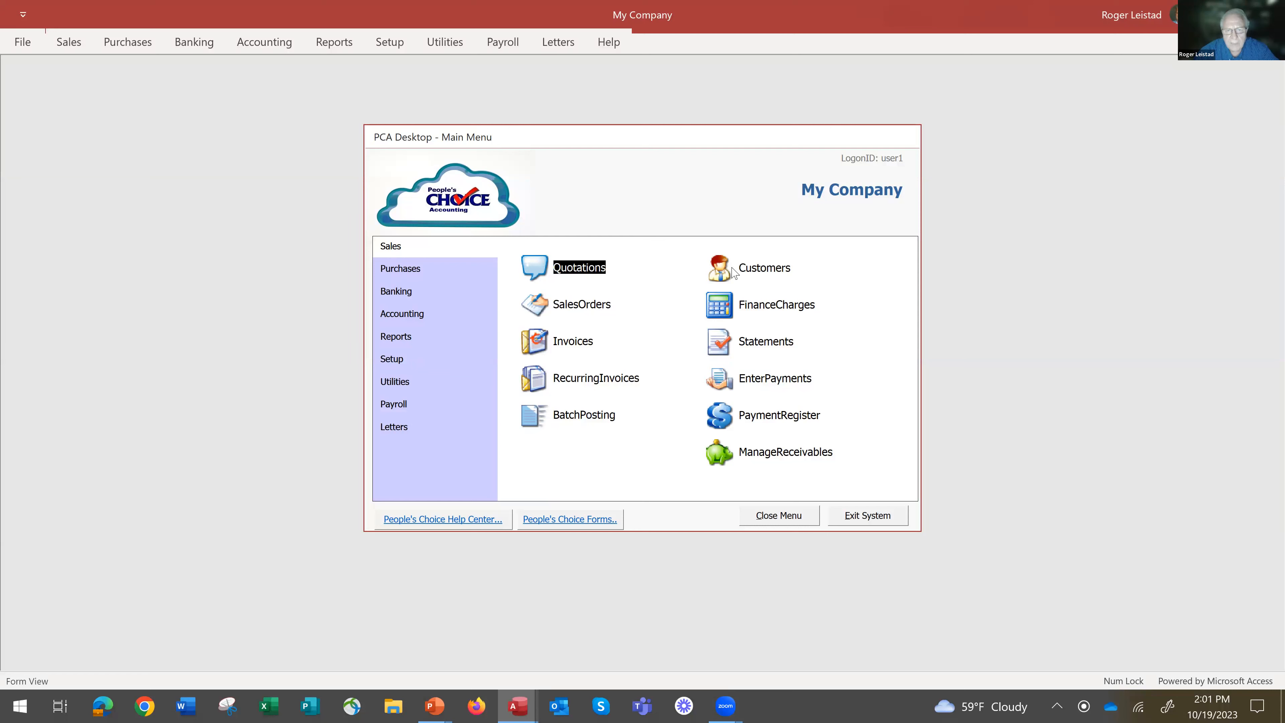
Start a new customer record from the Sales section.
click(734, 278)
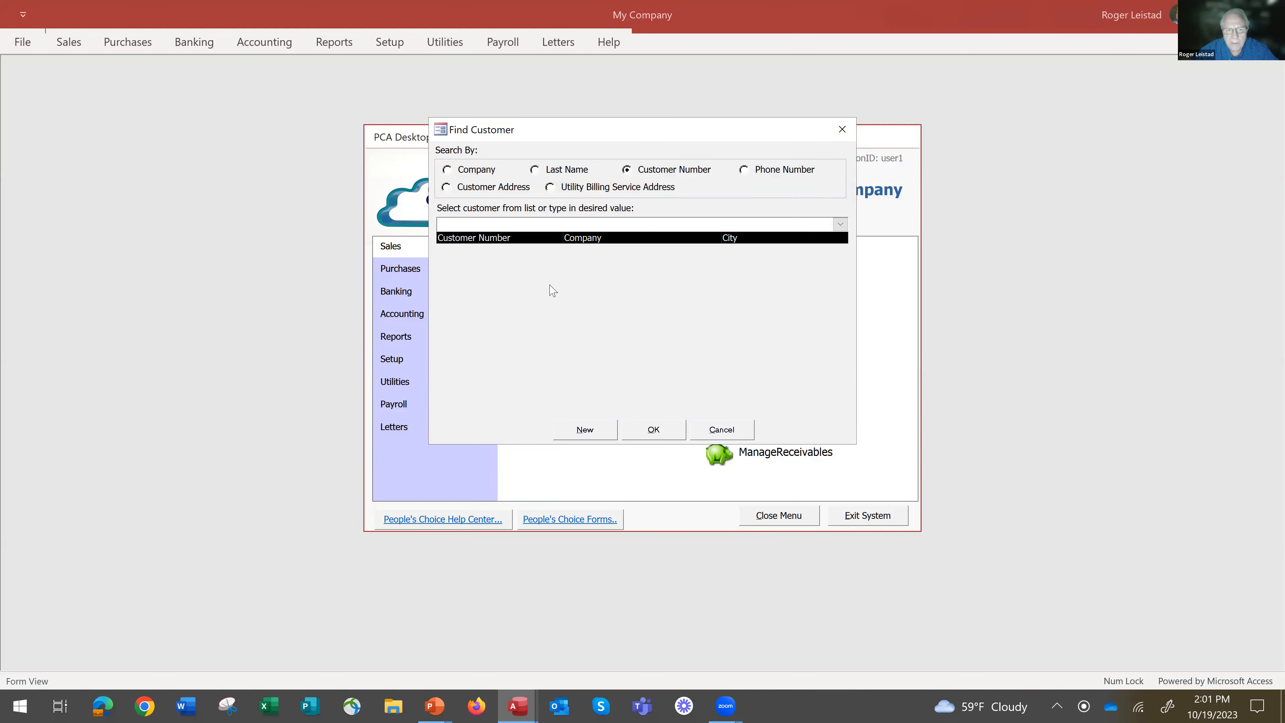
click(585, 430)
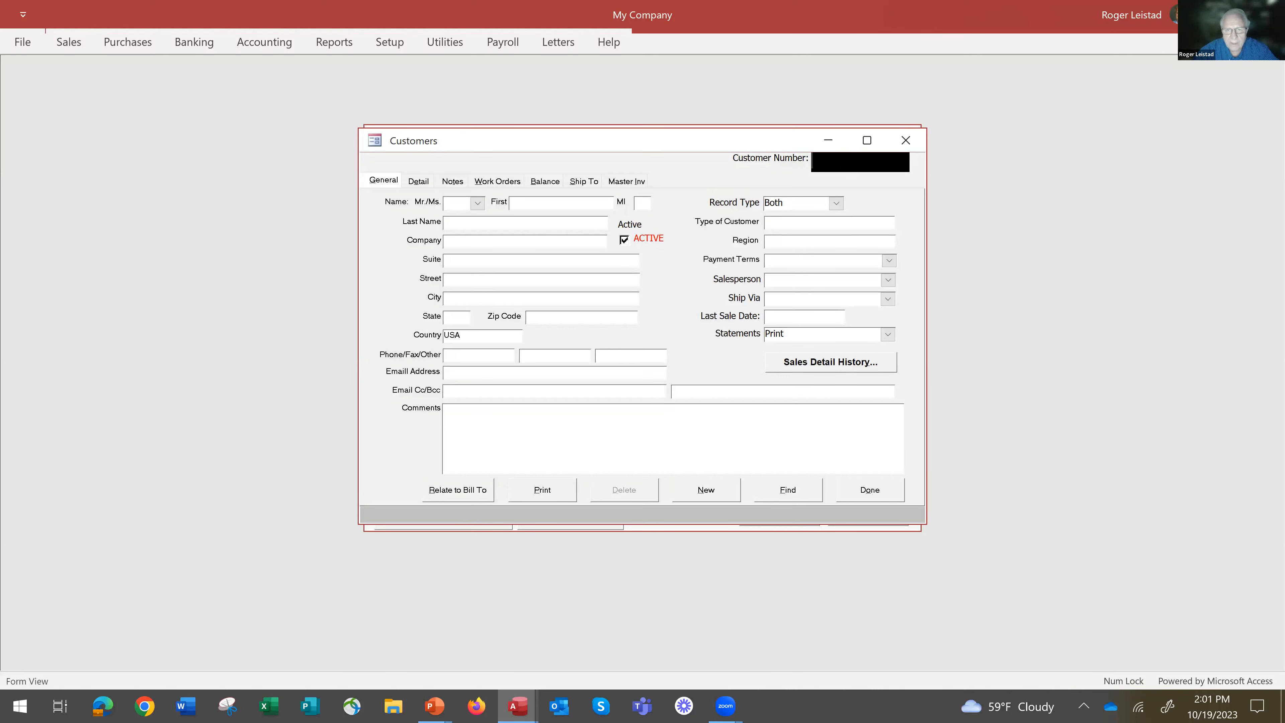
click(548, 206)
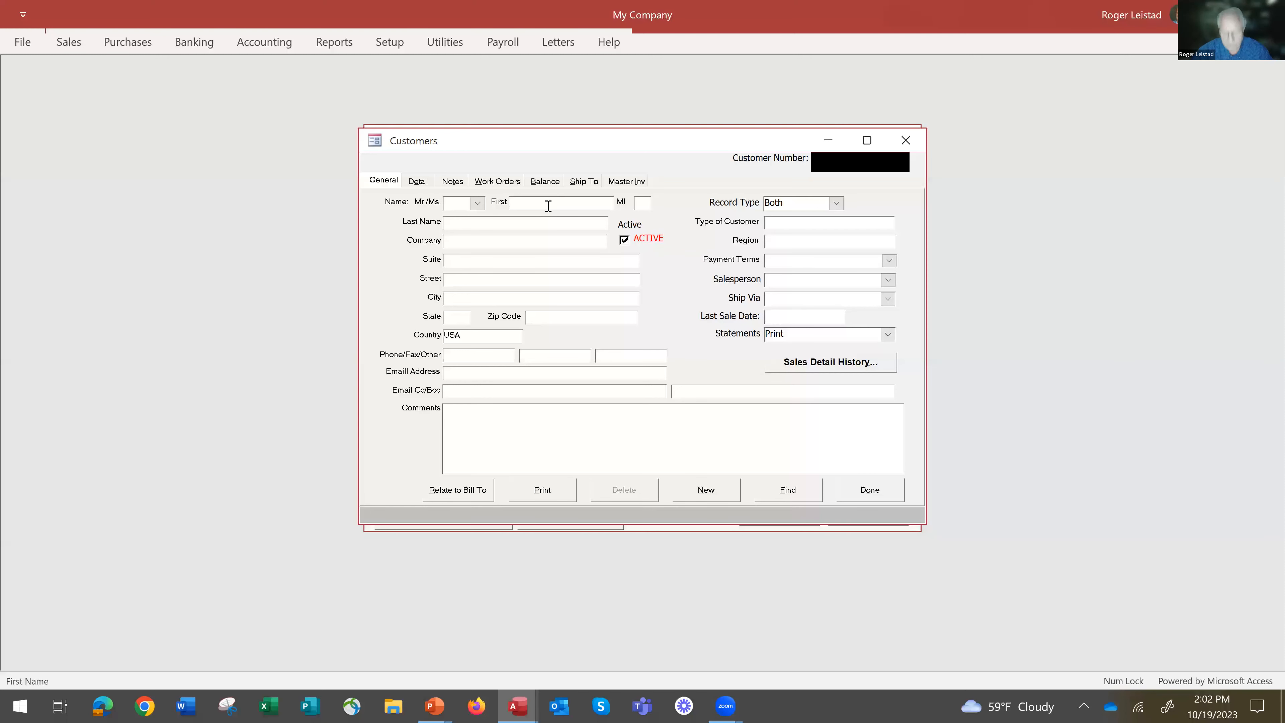
key(Tab)
text(Roge)
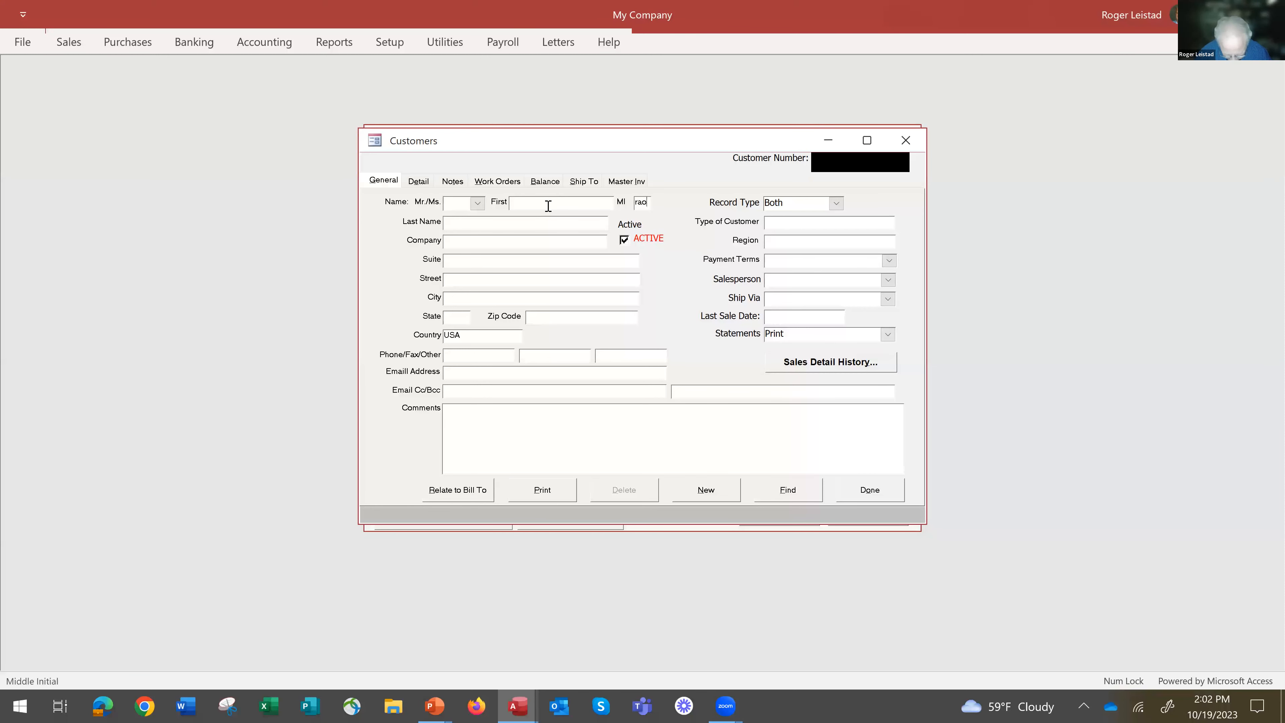
key(Tab)
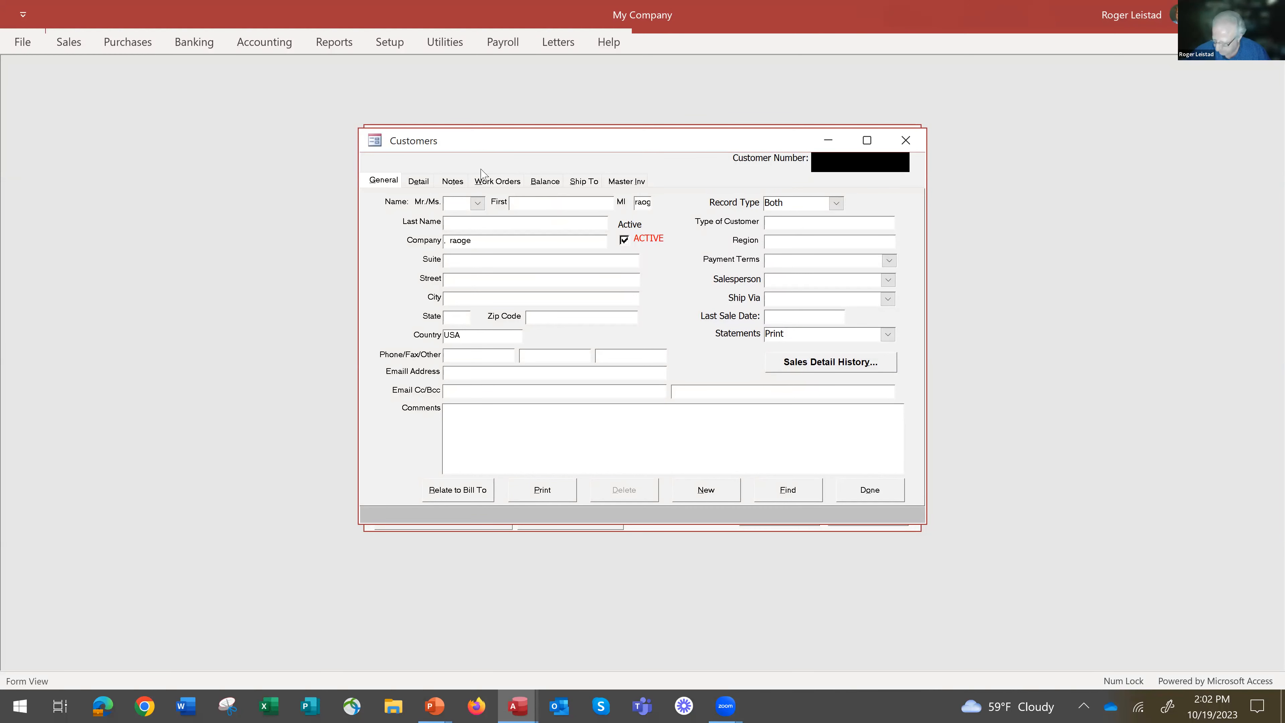
drag(635, 199, 680, 197)
key(Delete)
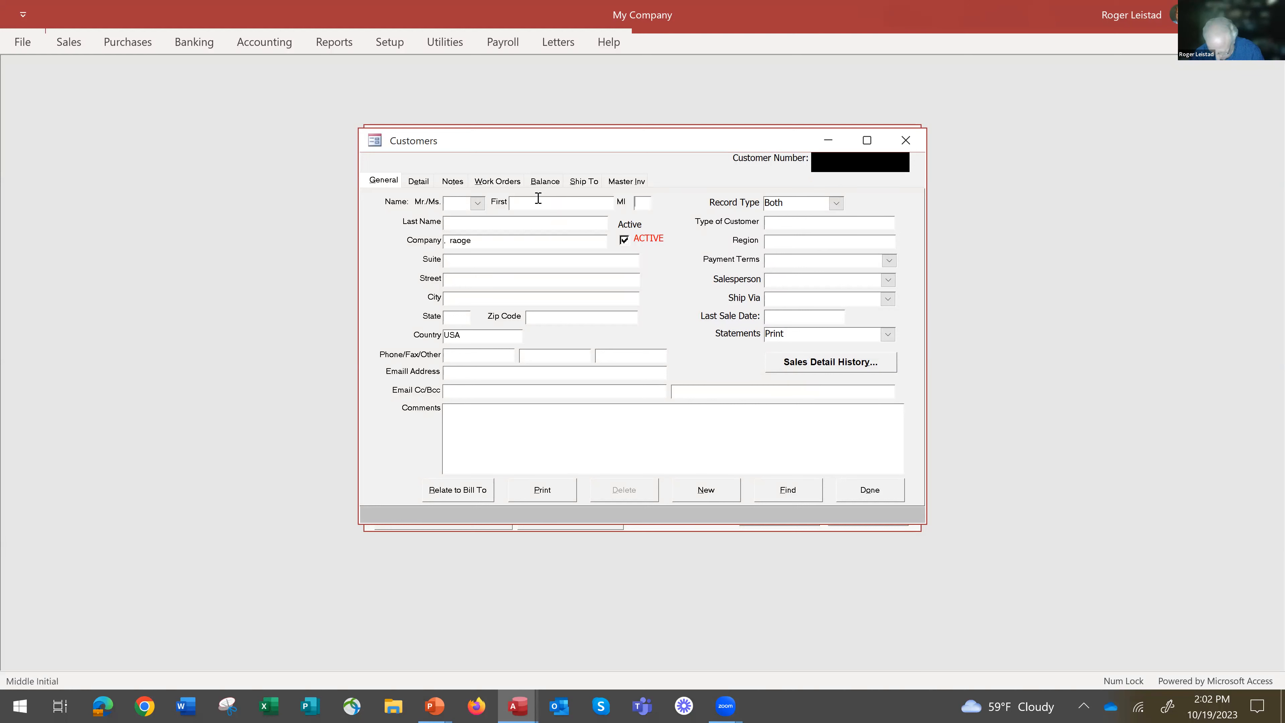
click(541, 203)
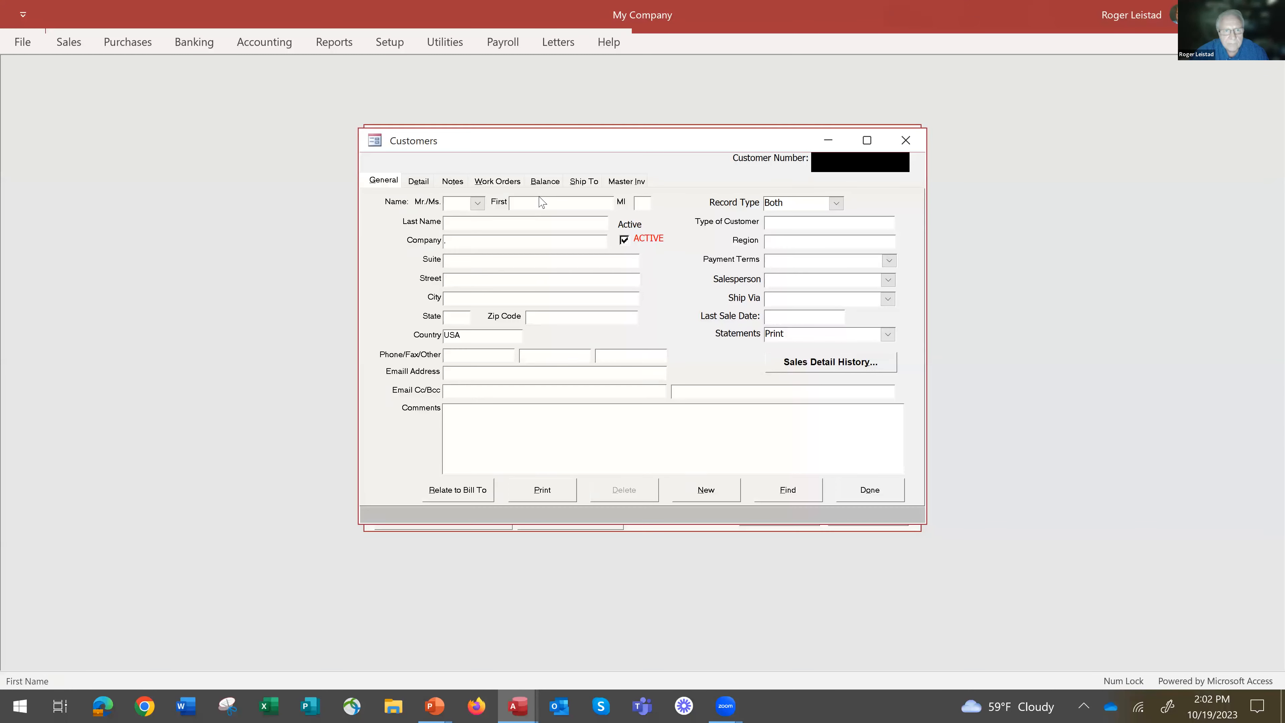
key(Tab)
text(roger)
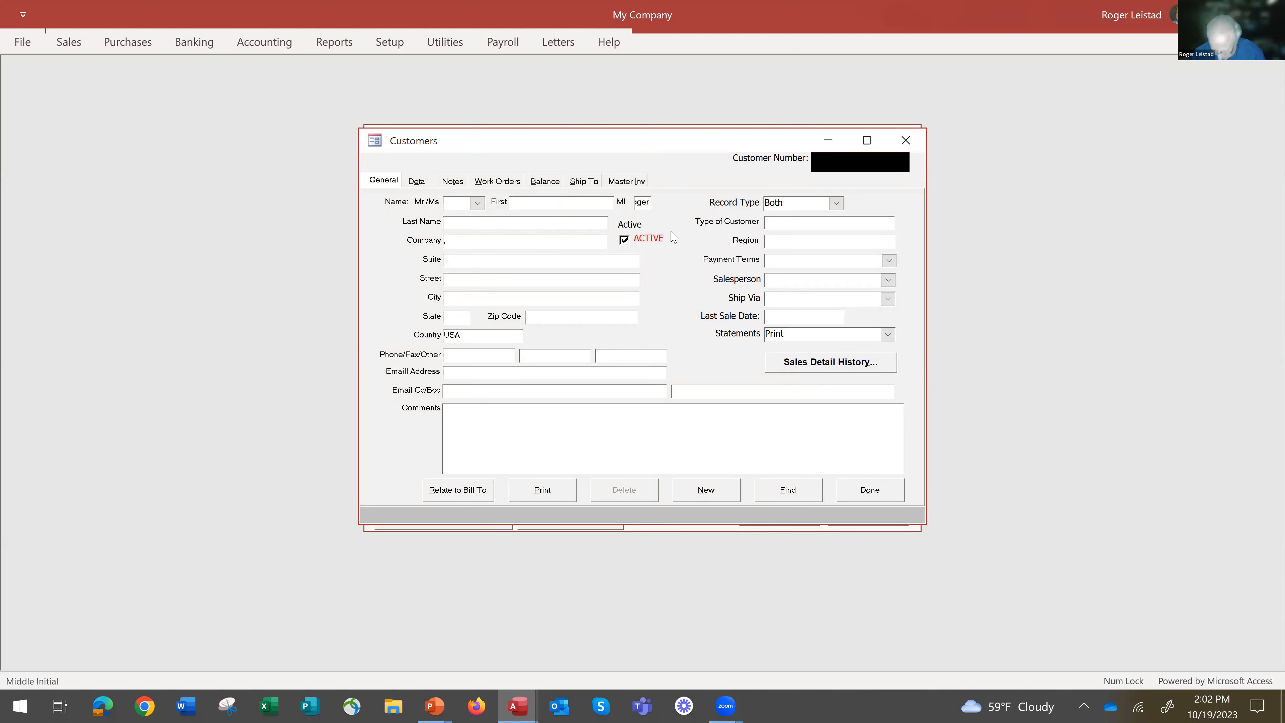
key(BackSpace)
key(BackSpace)
key(BackSpace)
key(BackSpace)
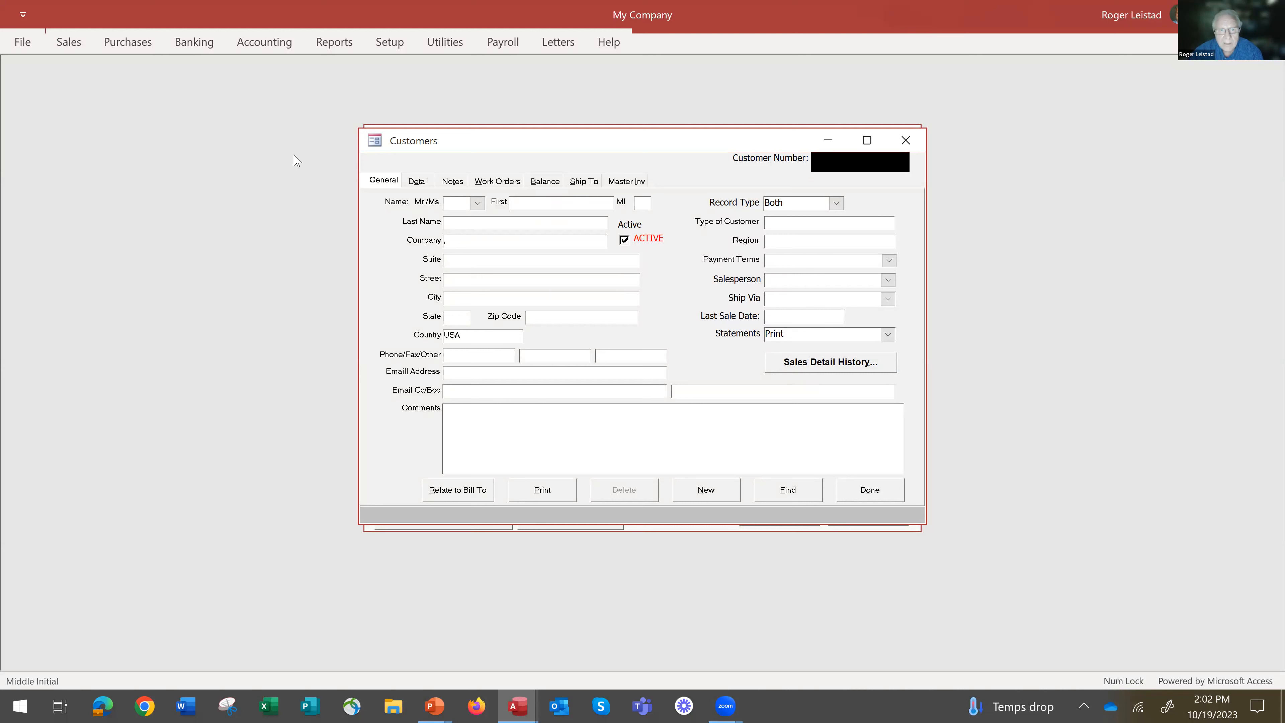
Enter the customer's first name and last name, leaving the middle initial blank.
click(530, 203)
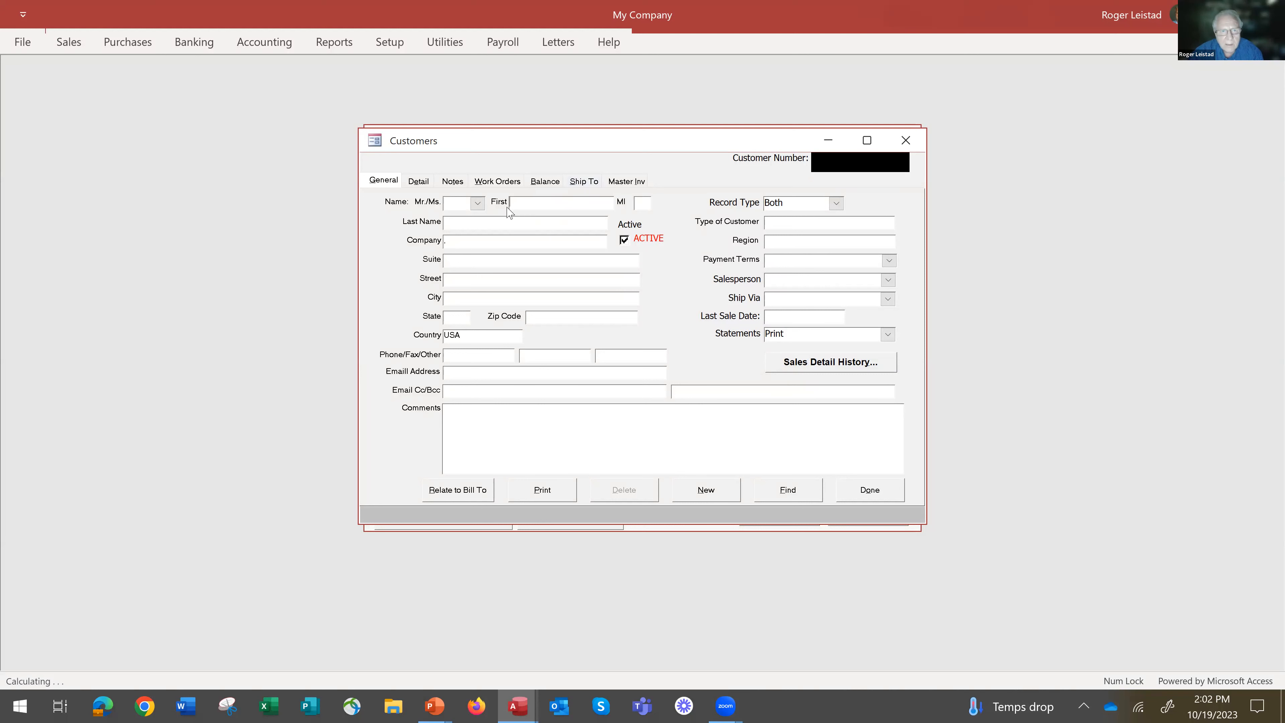
text(r)
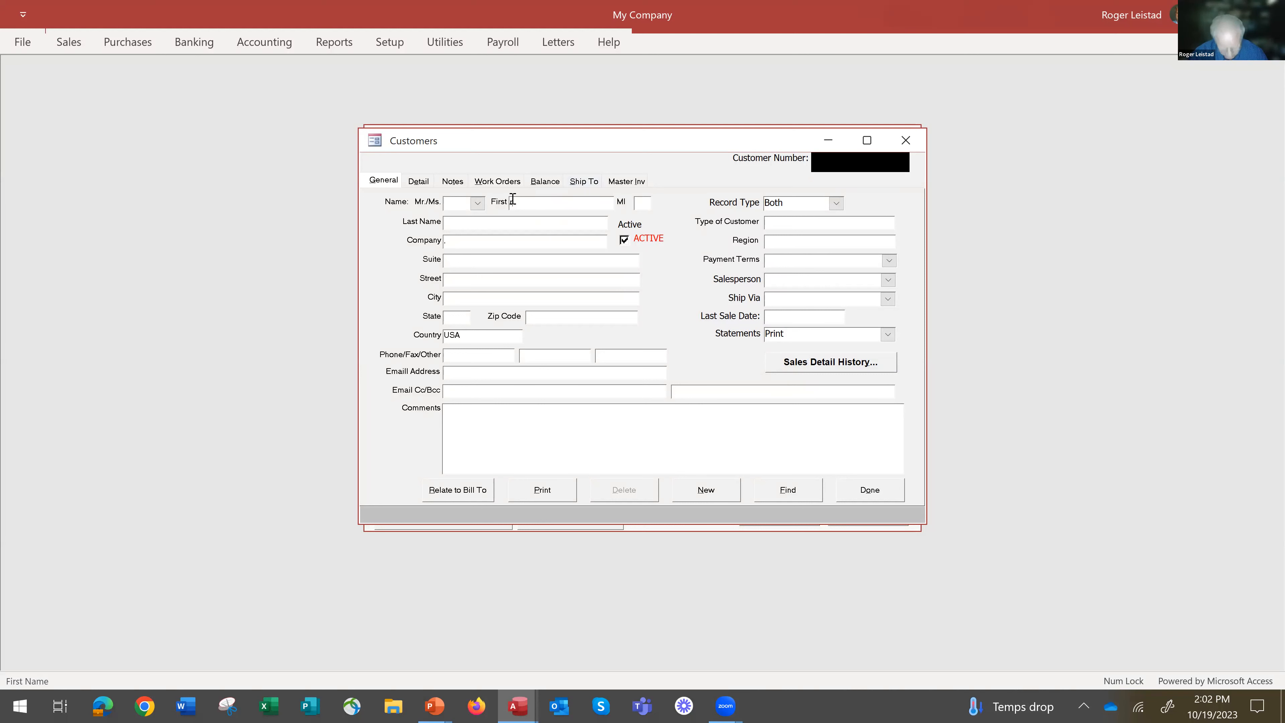
key(BackSpace)
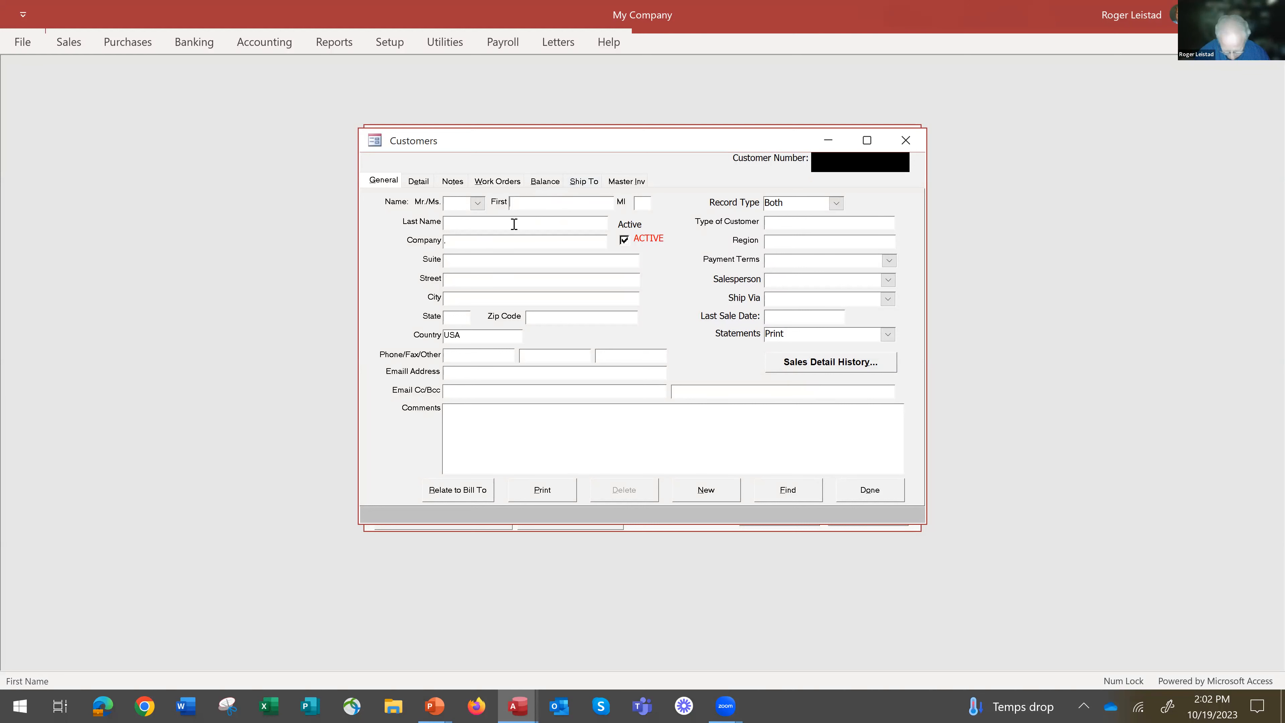
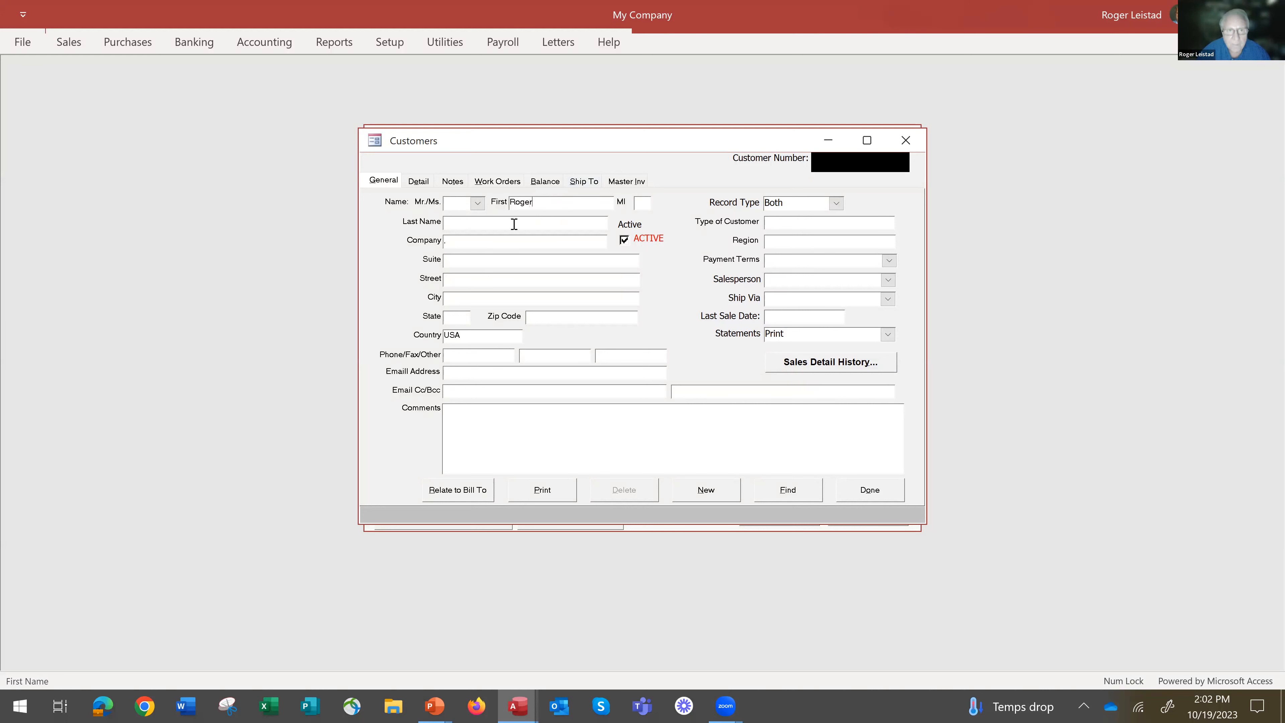
key(Tab)
key(Tab)
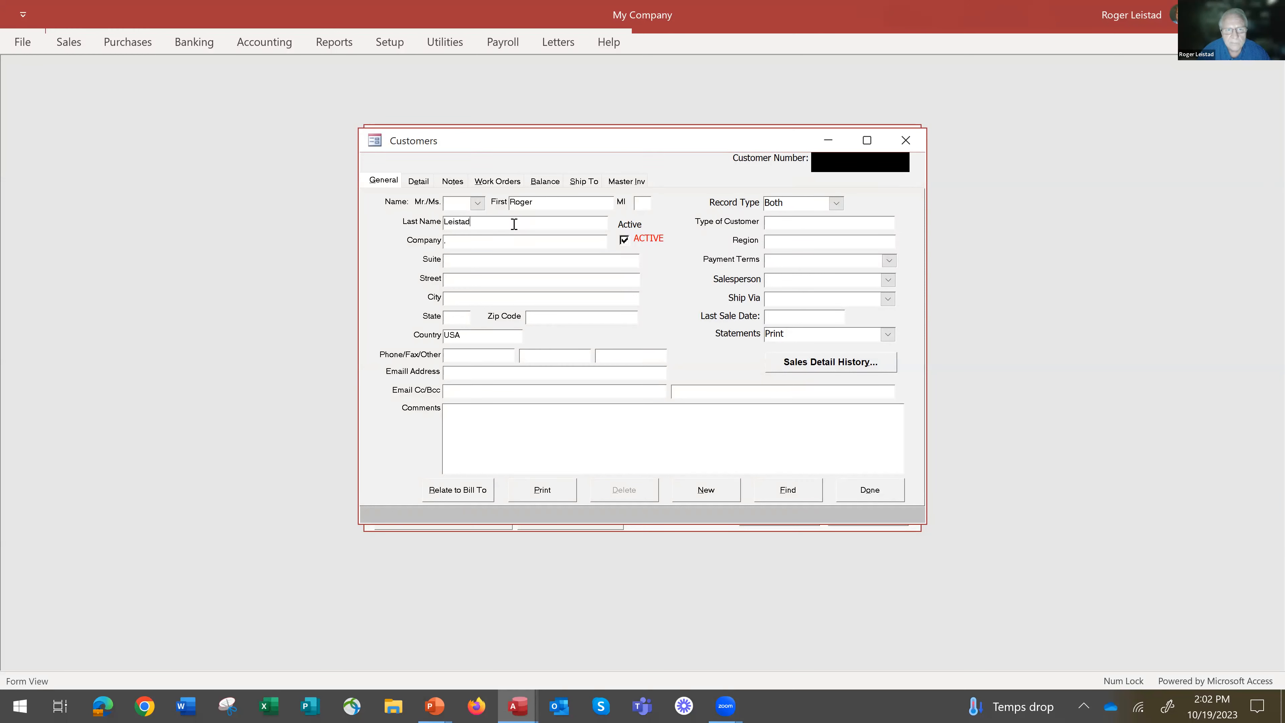
key(Tab)
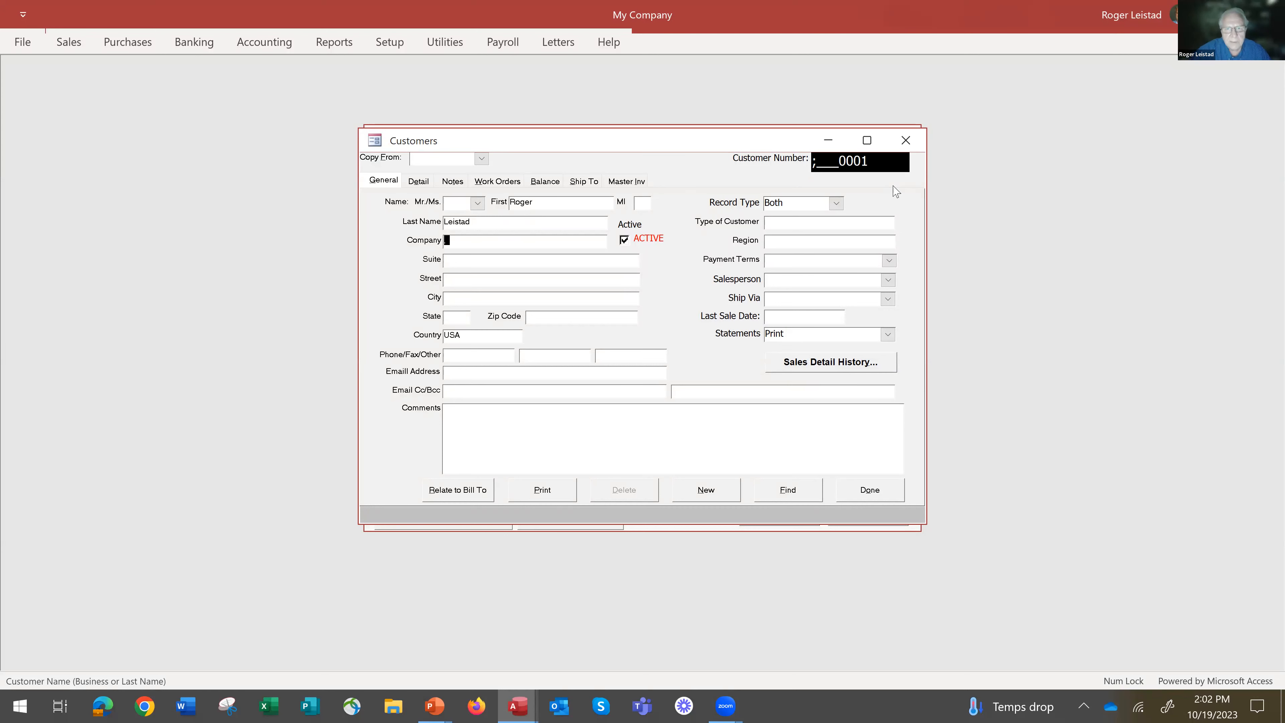
Replace the proposed customer number with a code made of the customer's first initial and last name.
drag(871, 161, 787, 159)
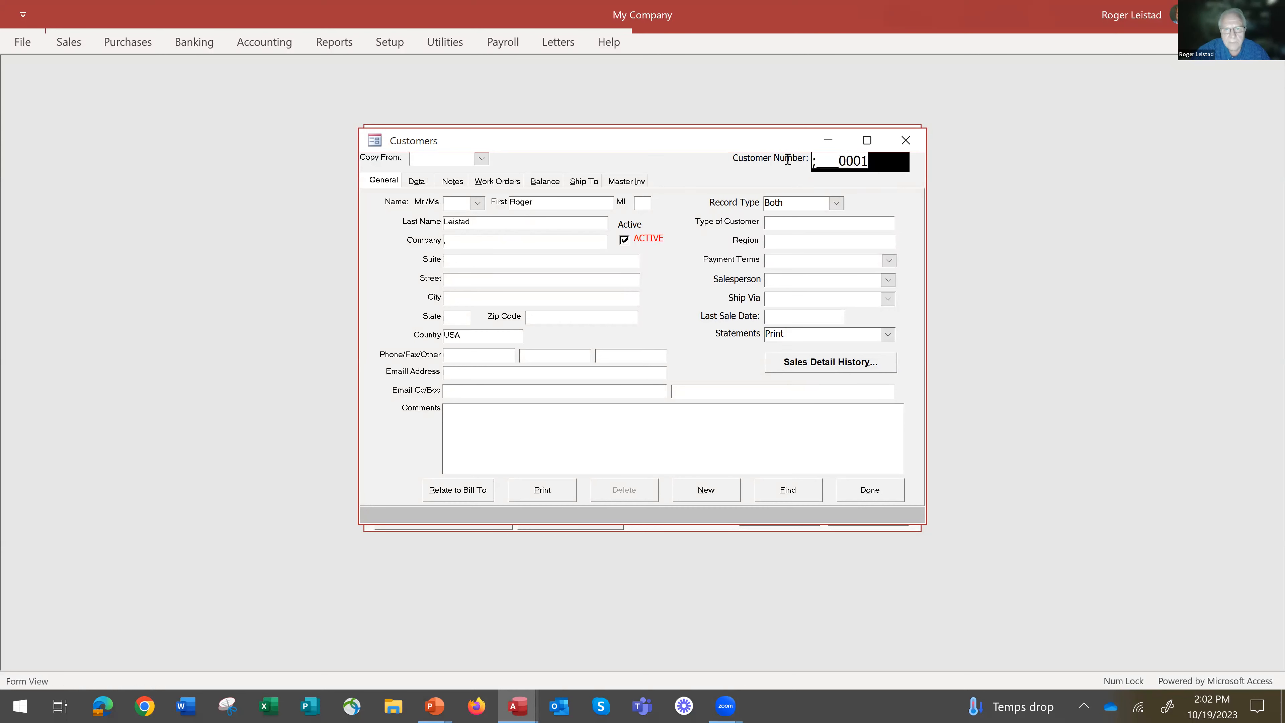
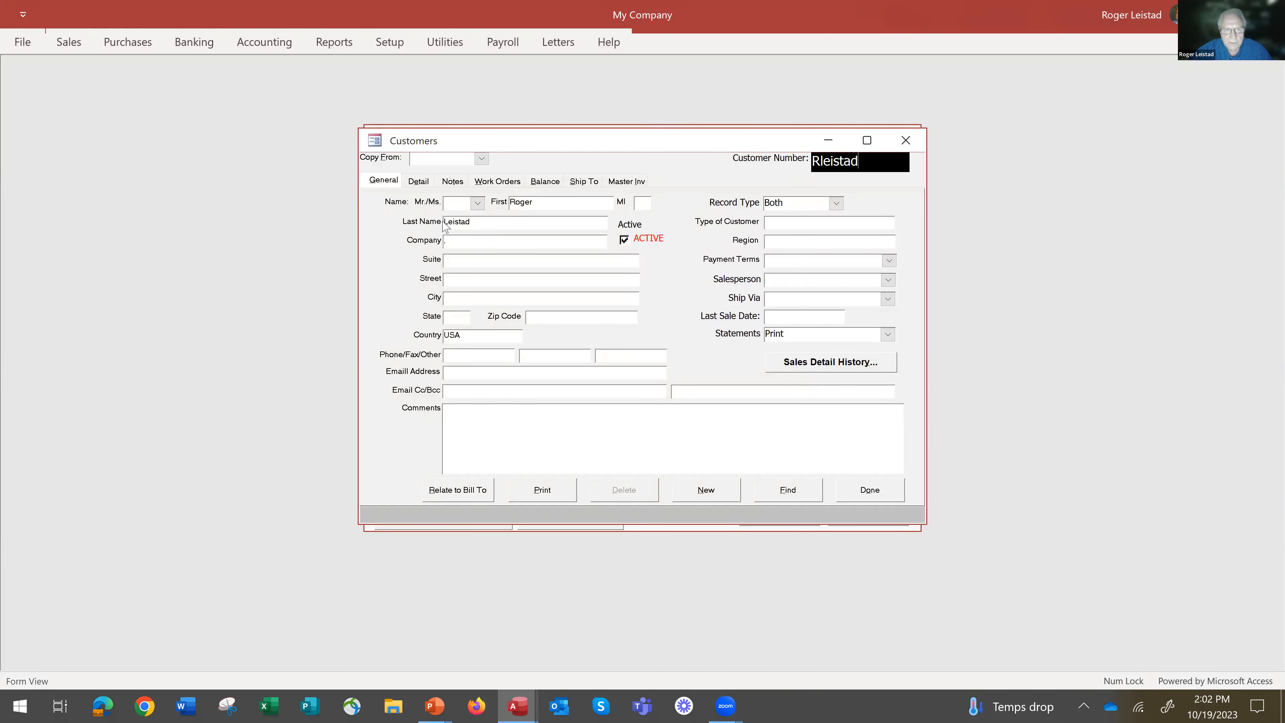
Set the type of customer to Rural, leaving the company and state fields as they are.
click(463, 244)
click(453, 315)
click(797, 225)
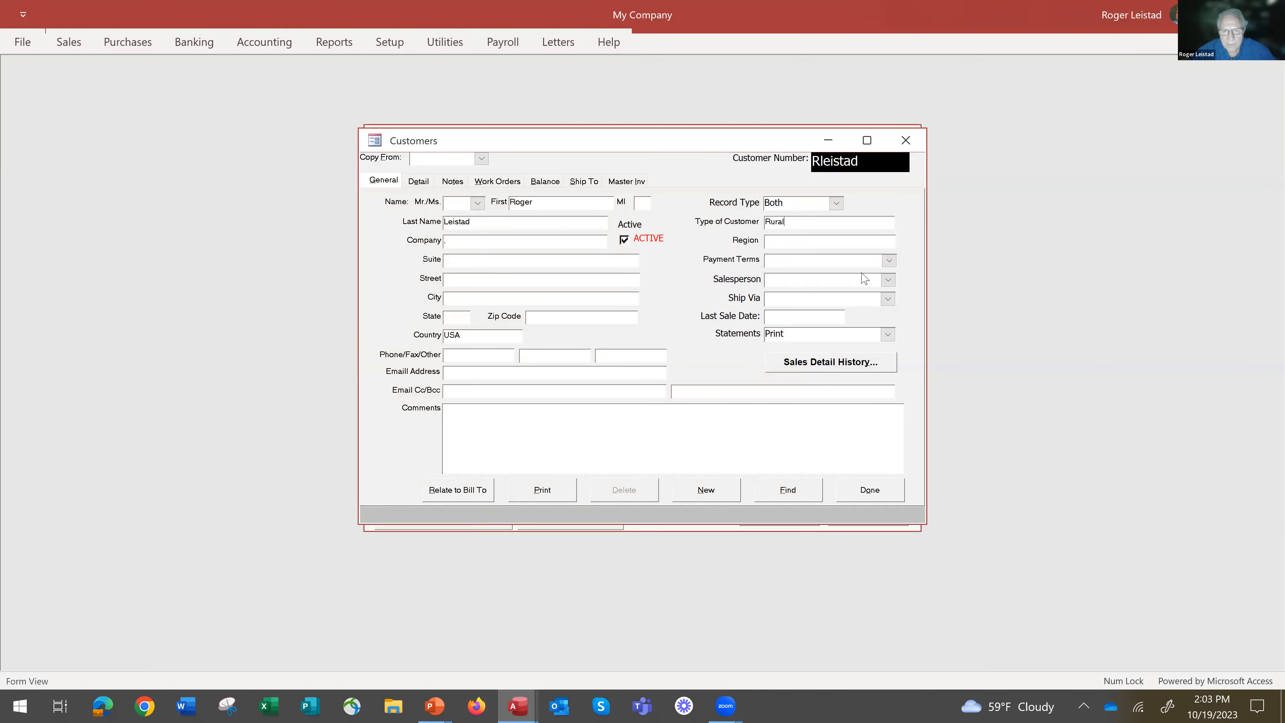
Set the customer's payment terms to Due Upon Recpt, and open the list of salespersons.
click(888, 267)
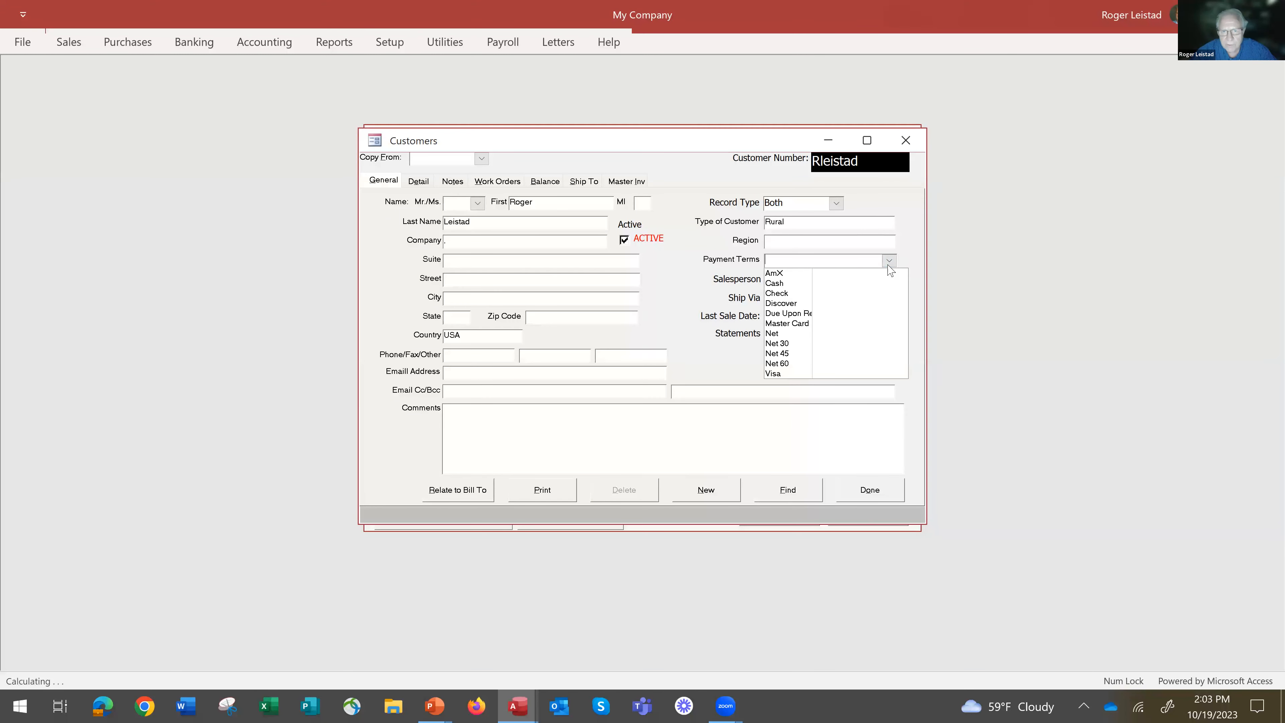
click(807, 313)
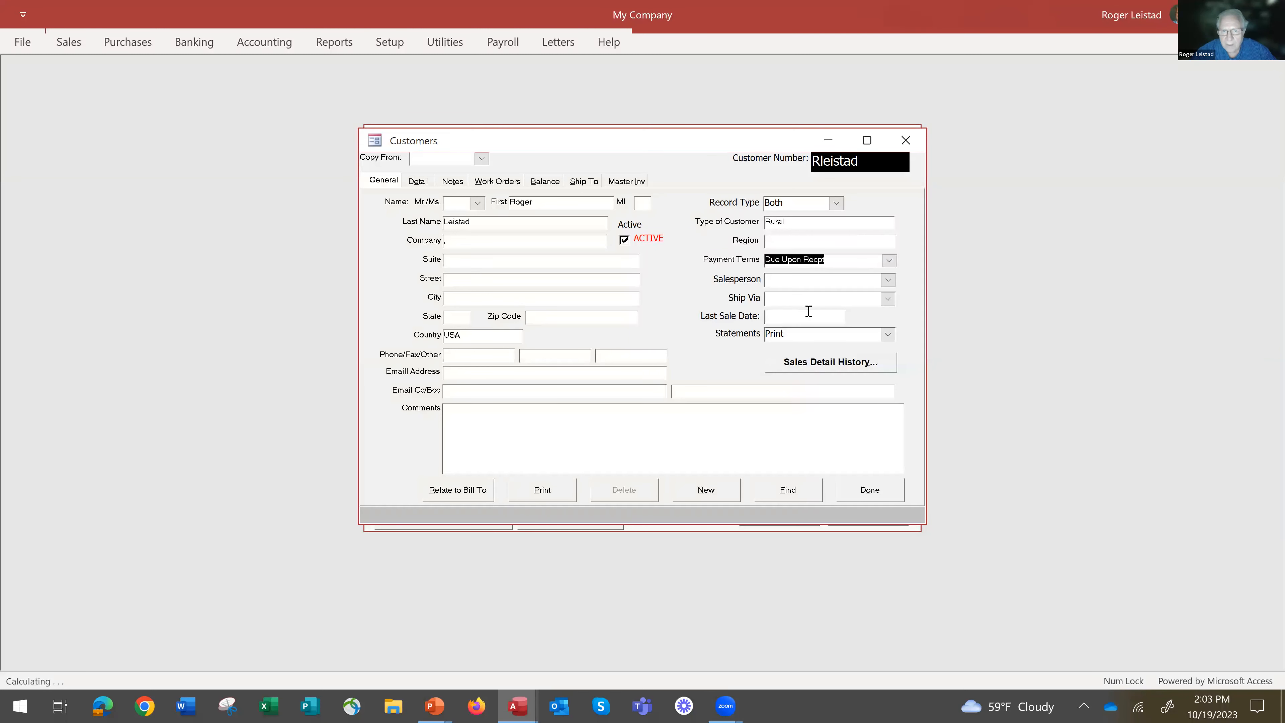
click(888, 280)
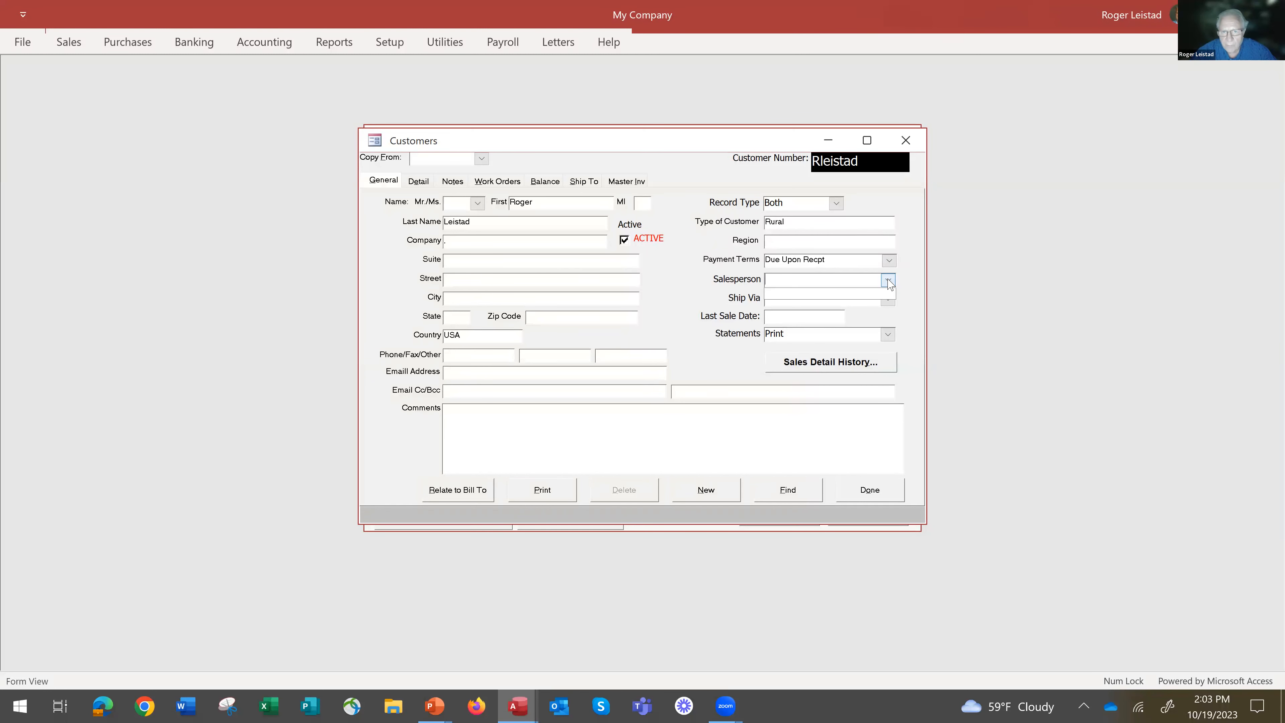
Look through the salesperson, shipping method and statement options for the customer, leaving them as they are.
click(888, 279)
click(888, 298)
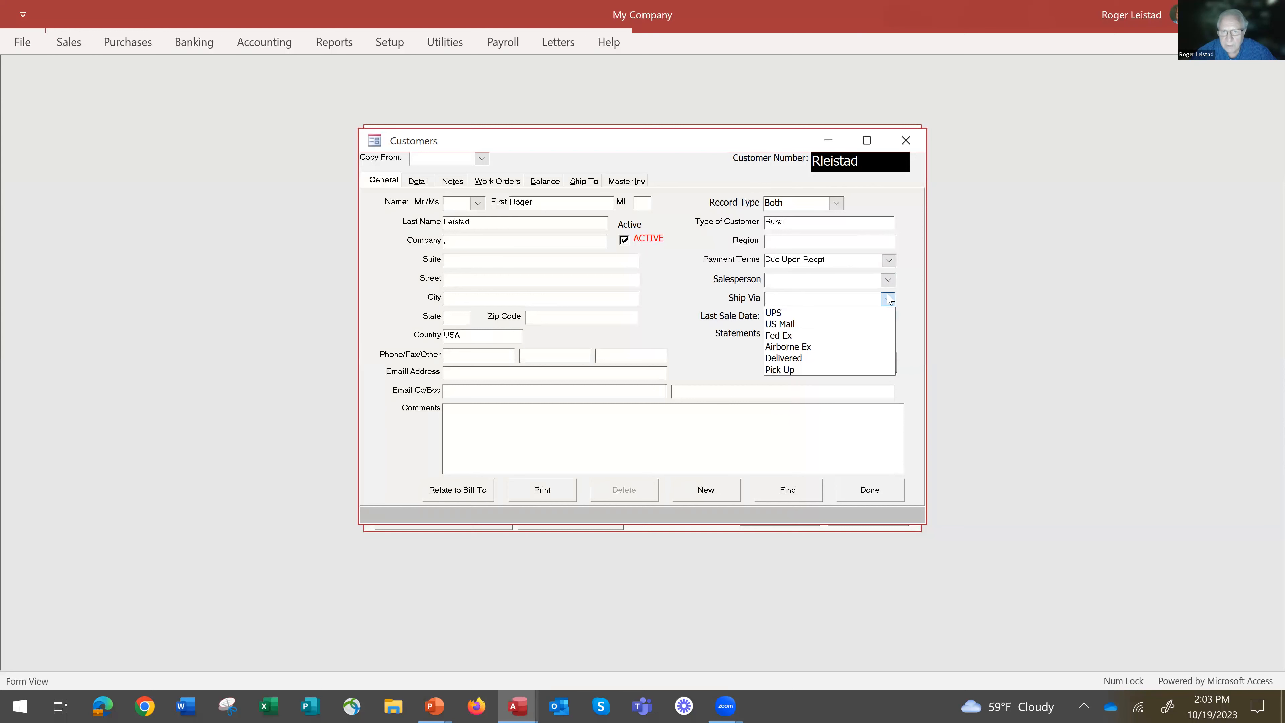
click(889, 299)
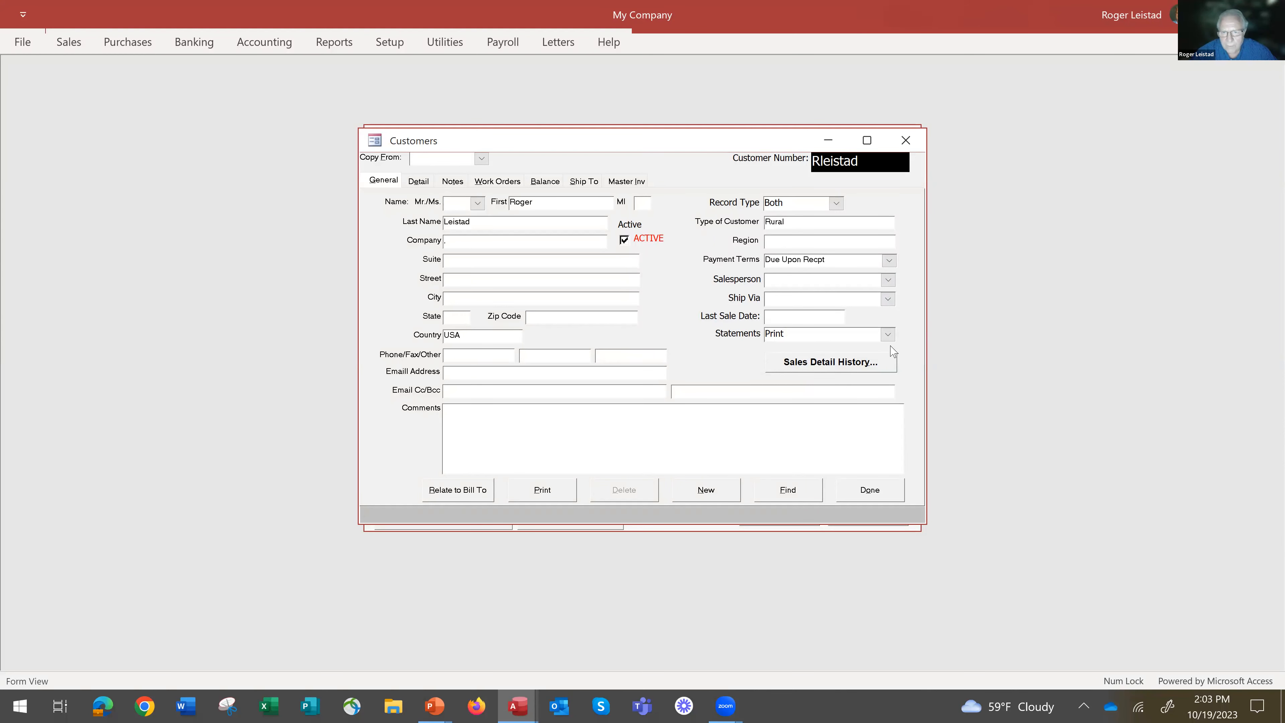
click(887, 335)
click(889, 335)
Set the customer's Tax Code to City and Tax Code 2 to Iowa, keeping the pricing type at Discount.
click(417, 182)
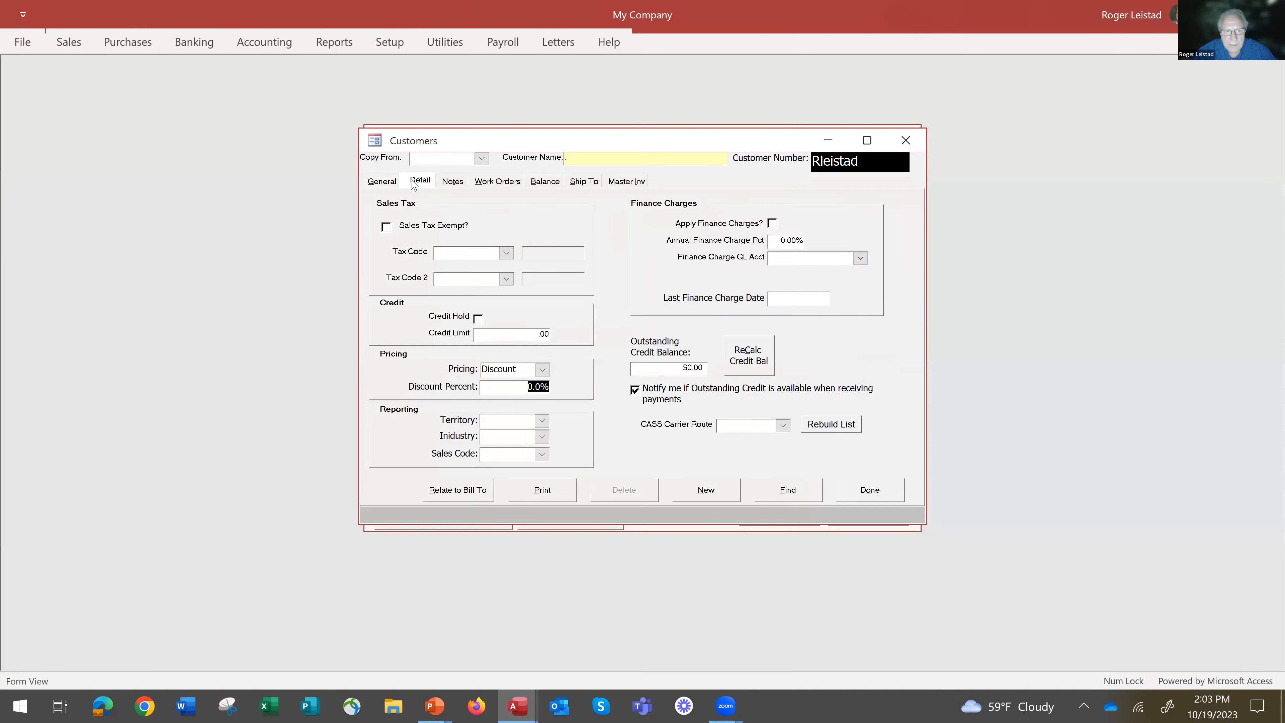
click(506, 252)
click(498, 266)
click(506, 279)
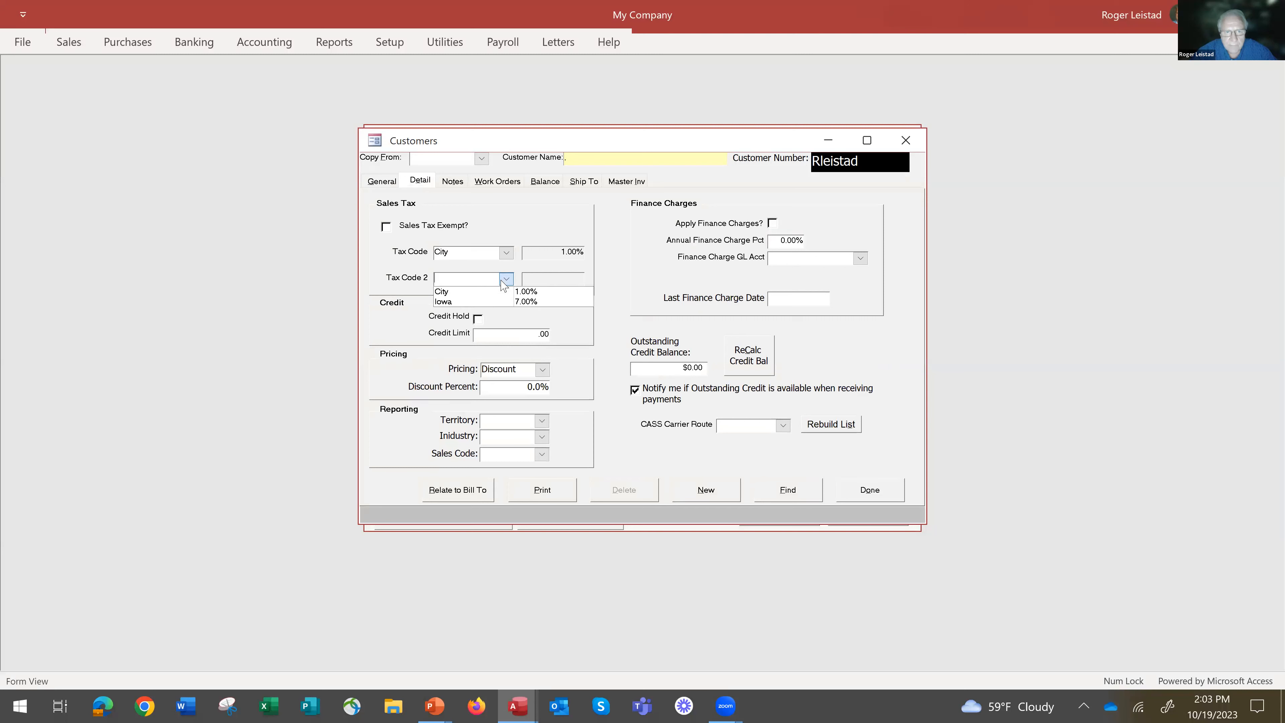
click(526, 304)
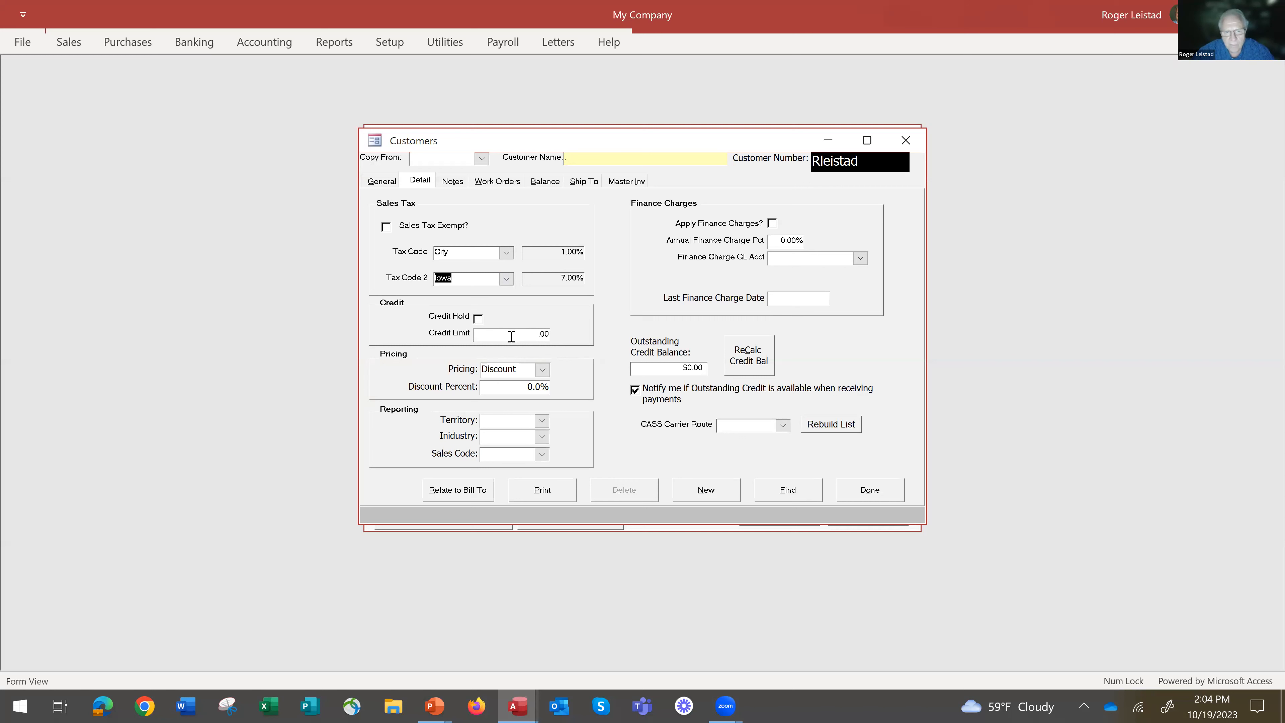
click(541, 372)
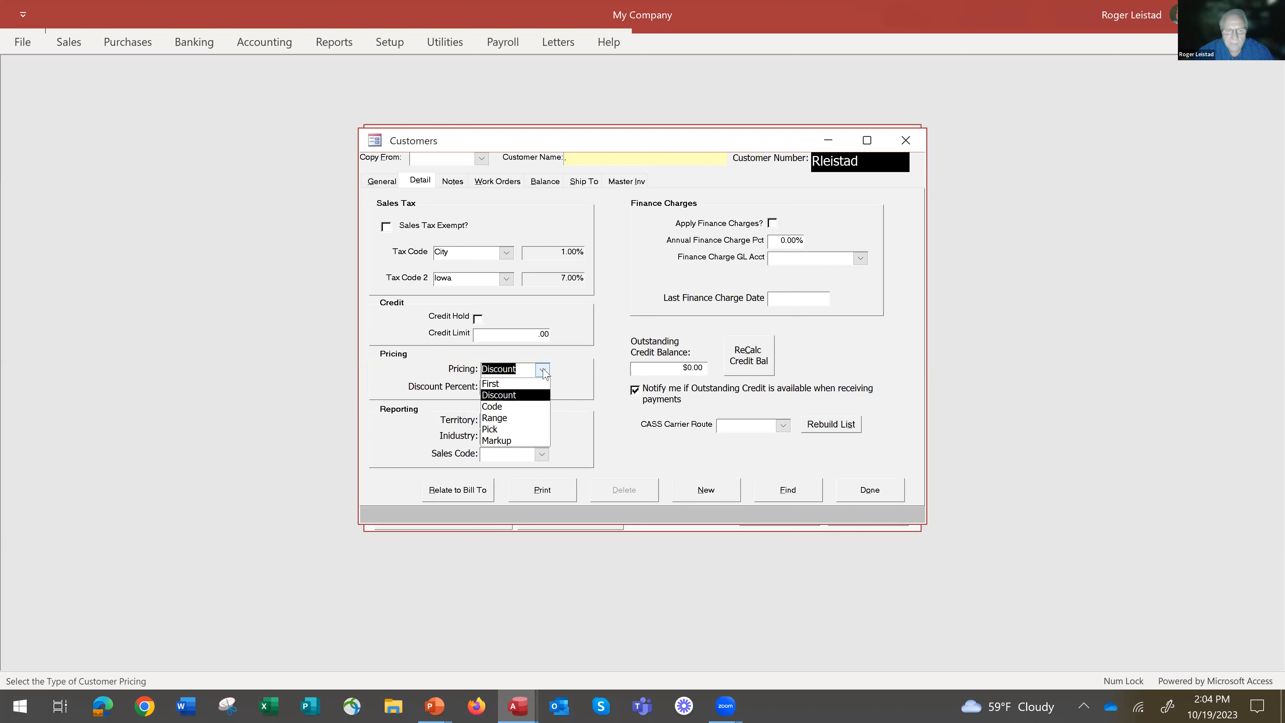
click(542, 372)
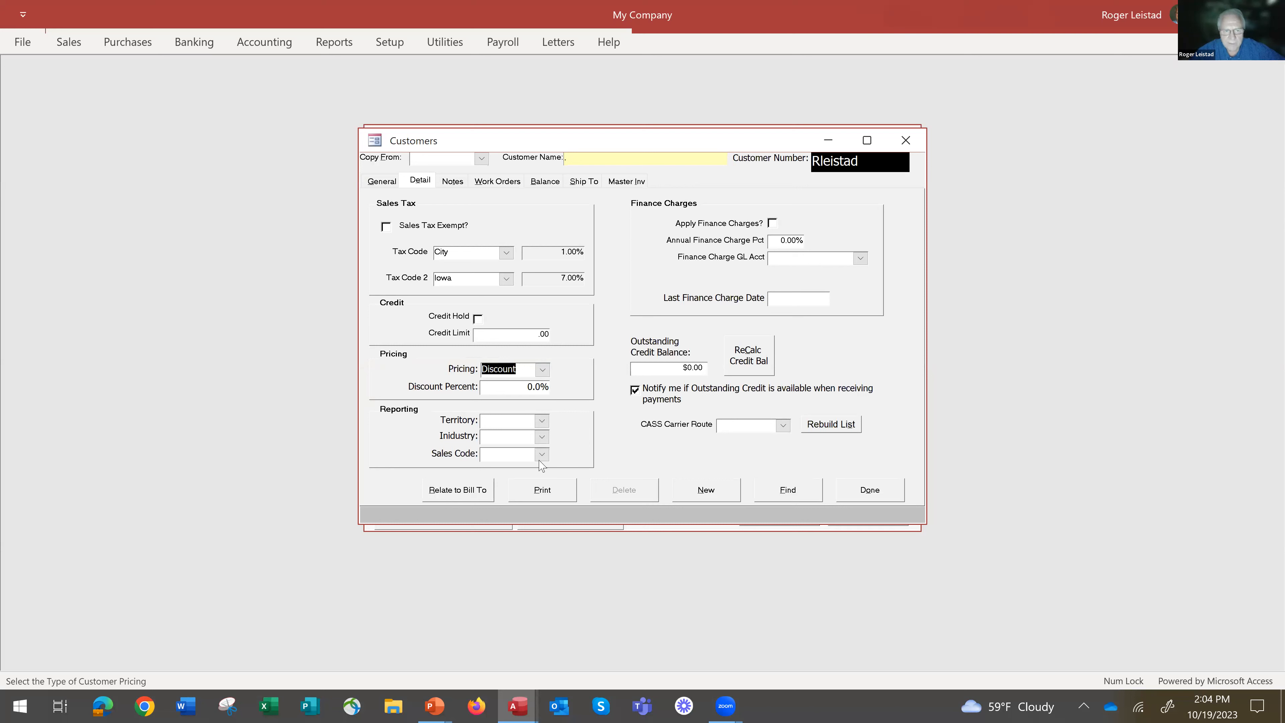
Apply finance charges to the customer at 3.65% per year, using GL account 44000 Finance Charges.
click(772, 225)
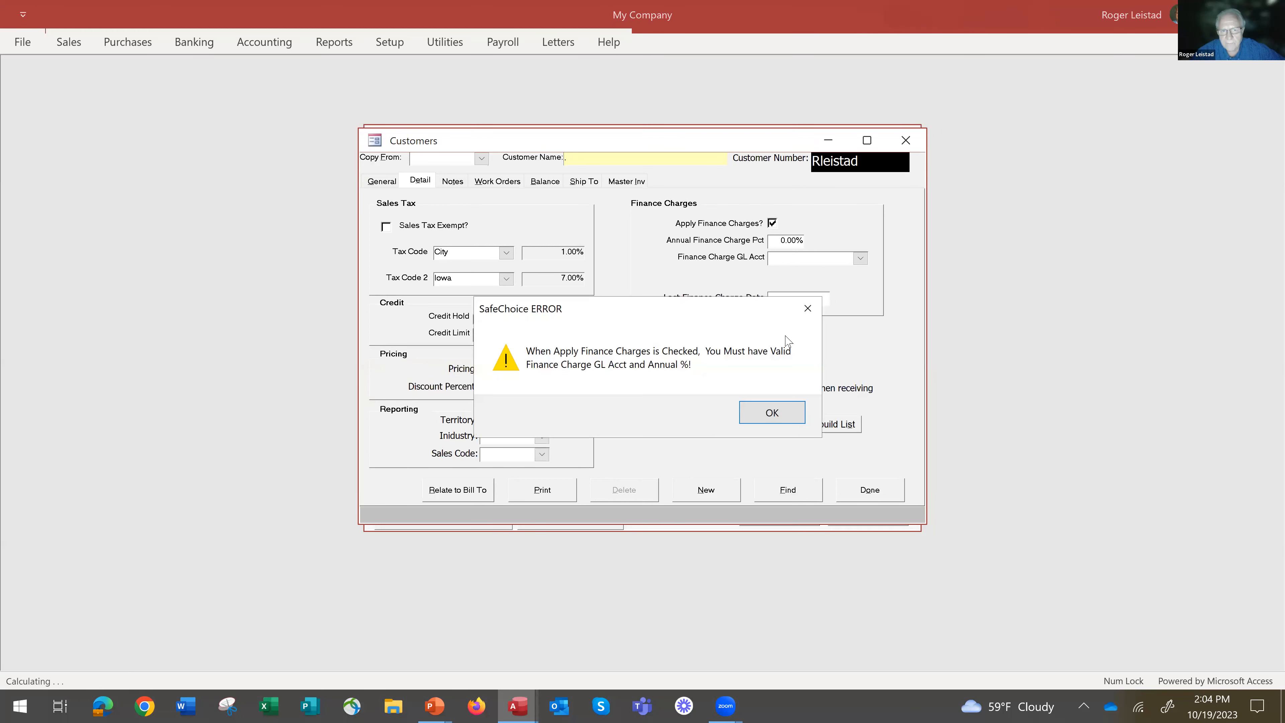
click(772, 413)
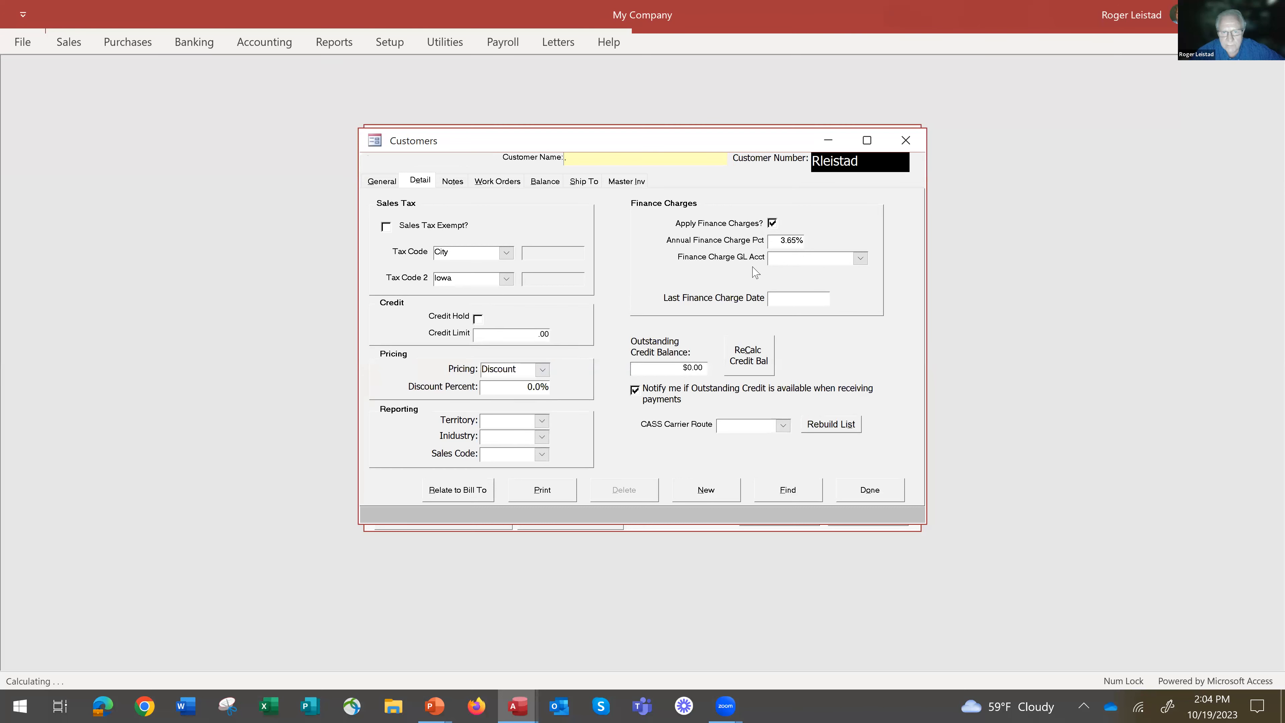
click(861, 259)
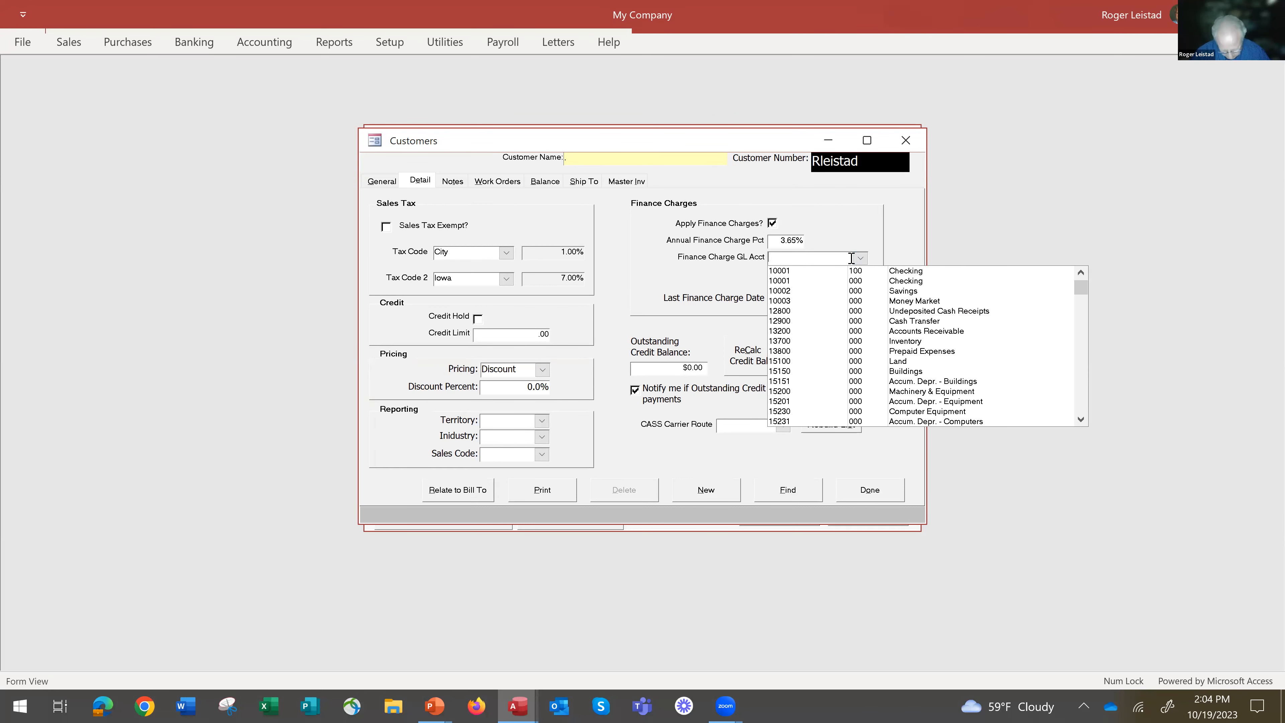
text(4)
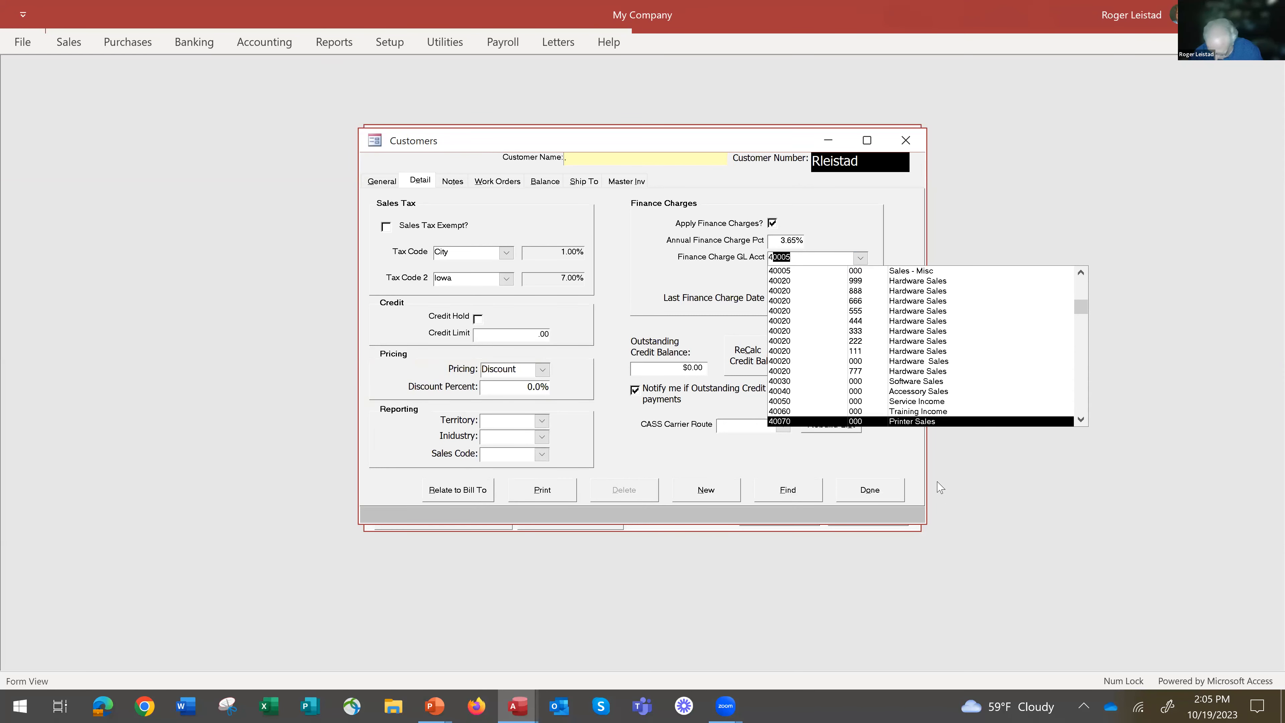
text(002)
key(Down)
key(Down)
key(Down)
key(Down)
key(Down)
key(Down)
key(Down)
key(Down)
key(Down)
key(Down)
key(Down)
key(Down)
key(Down)
key(Down)
key(Down)
key(Down)
key(Down)
key(Down)
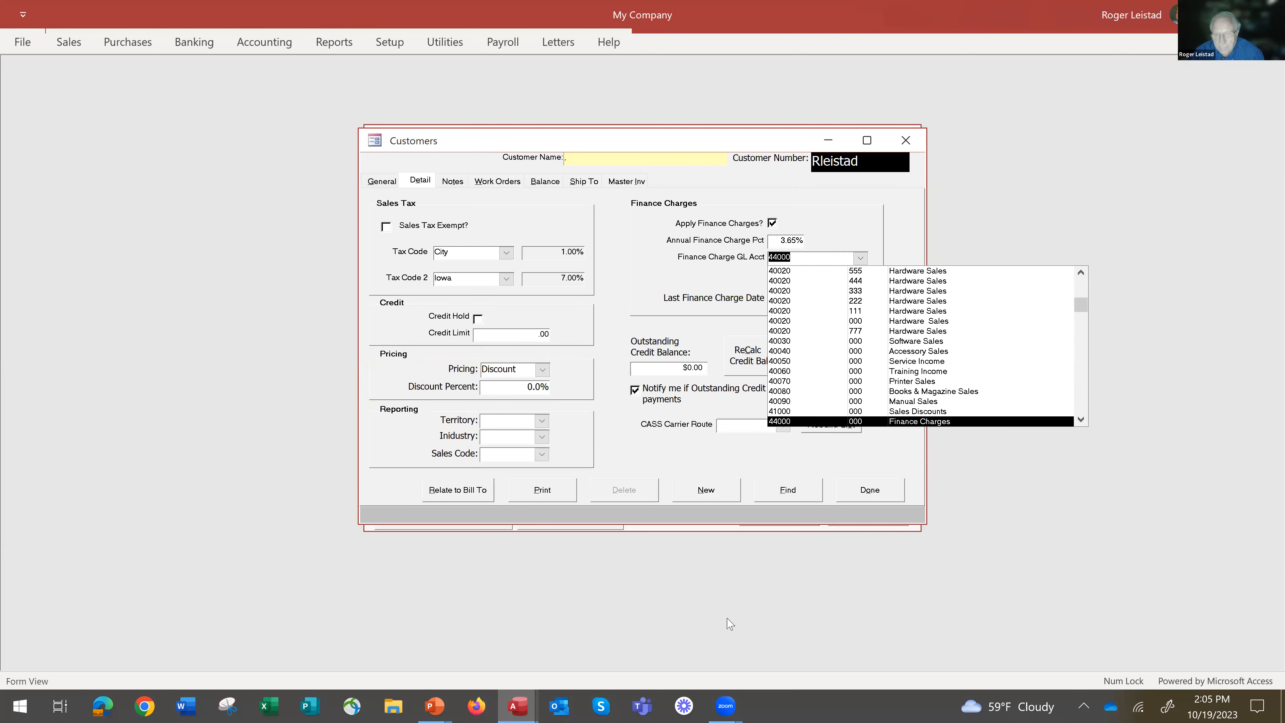
key(Return)
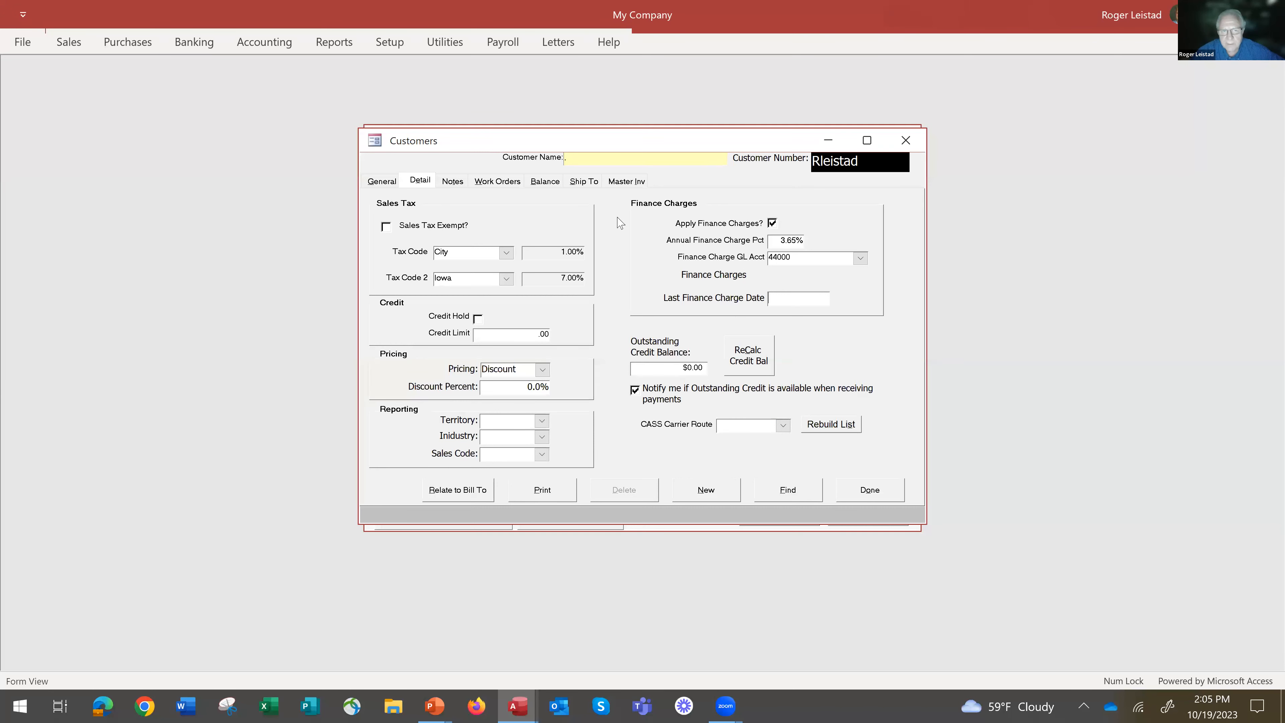
Look through the customer's notes, balance, ship-to and master invoice pages, and return to the general details.
click(459, 187)
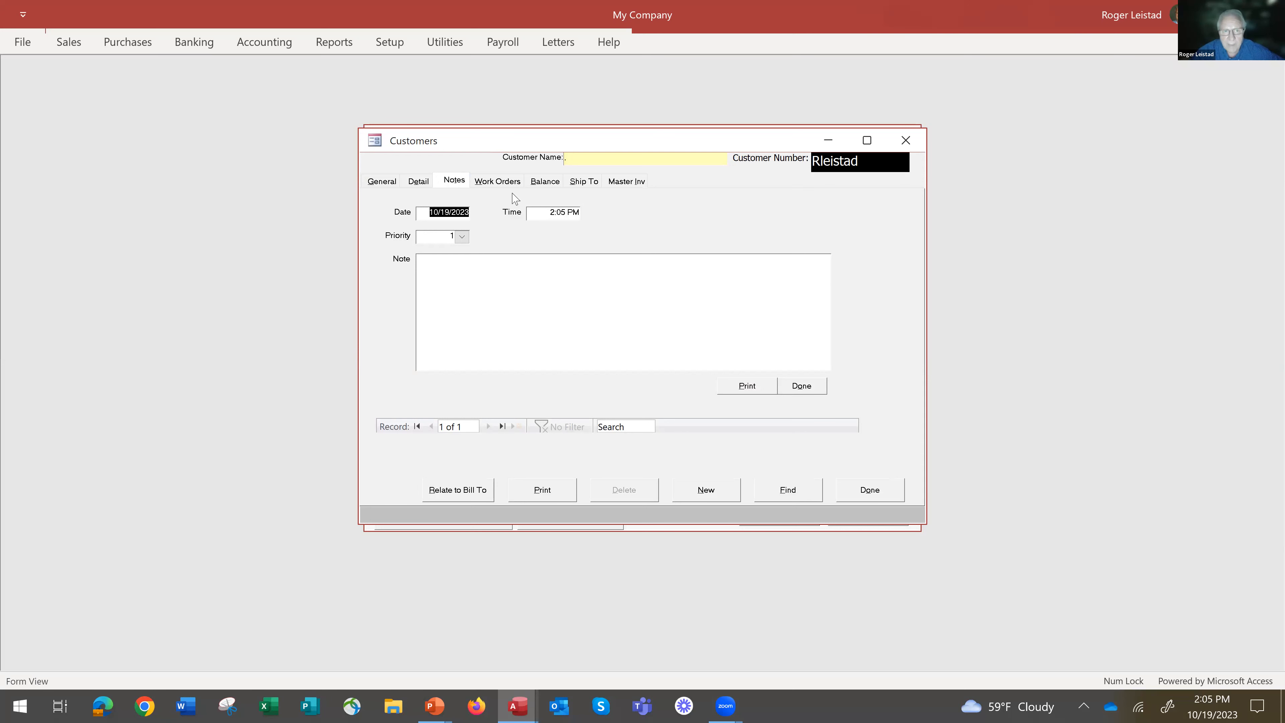
click(544, 183)
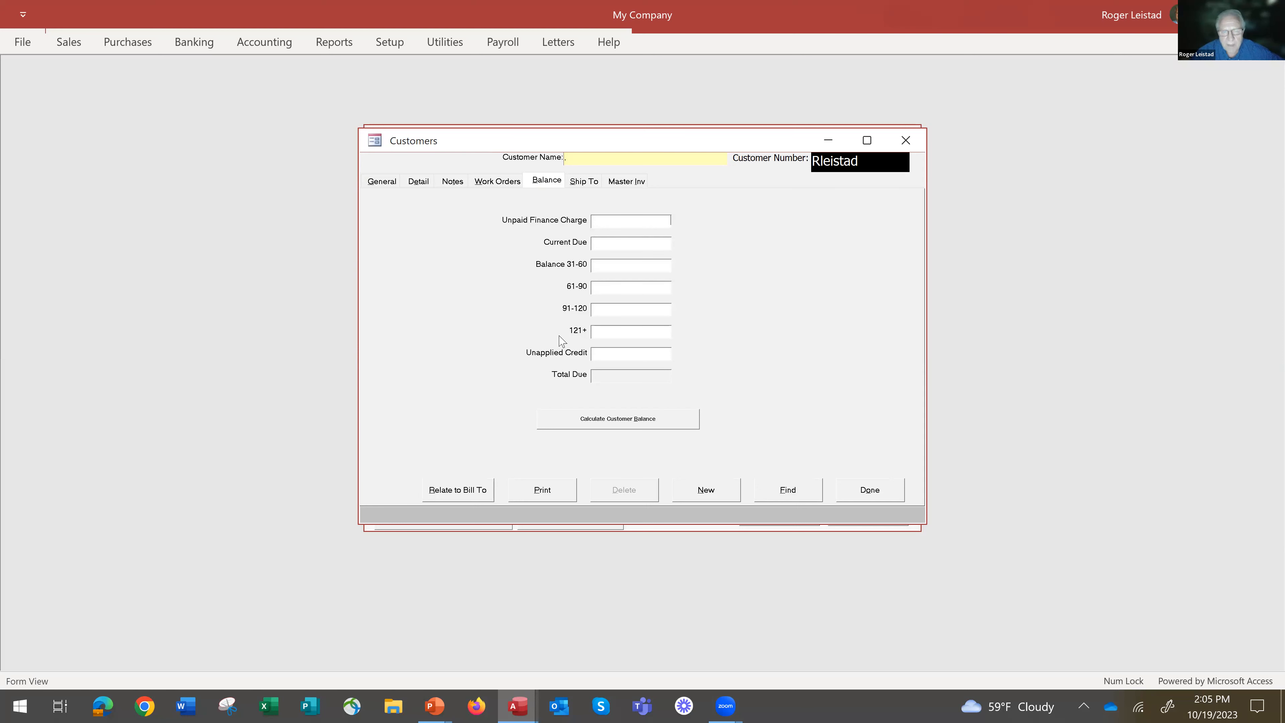
click(583, 181)
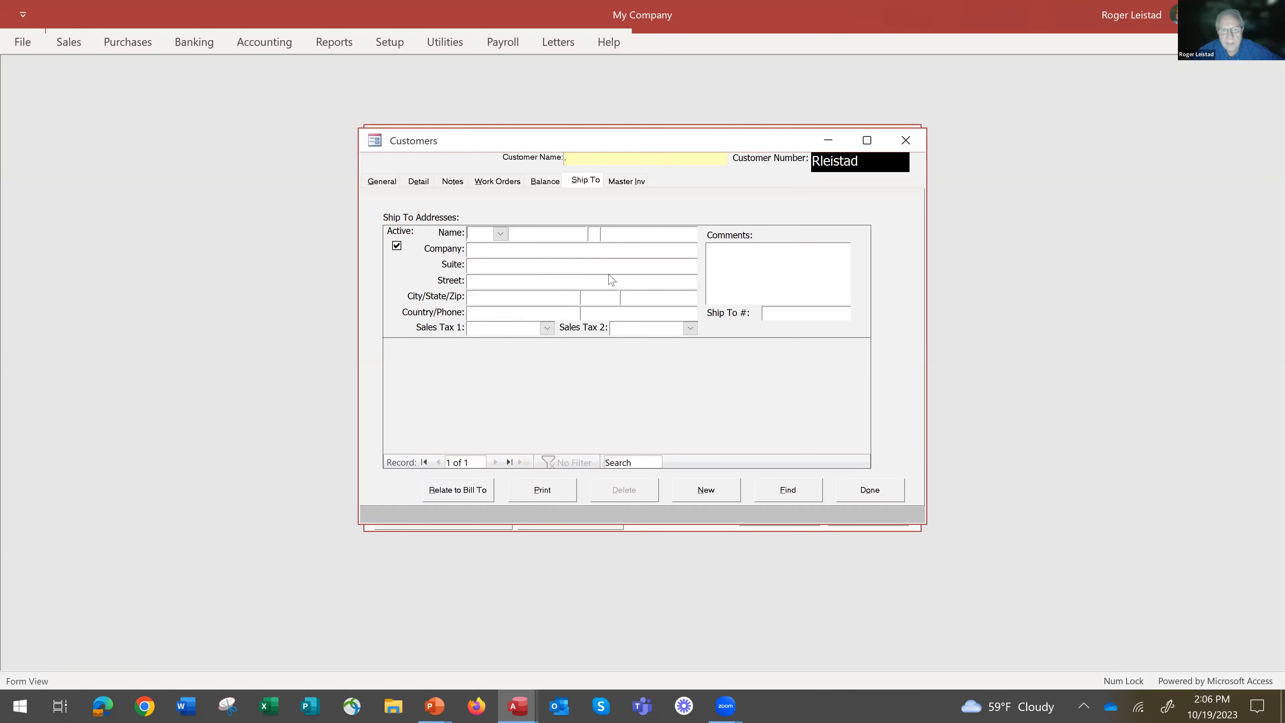
click(625, 185)
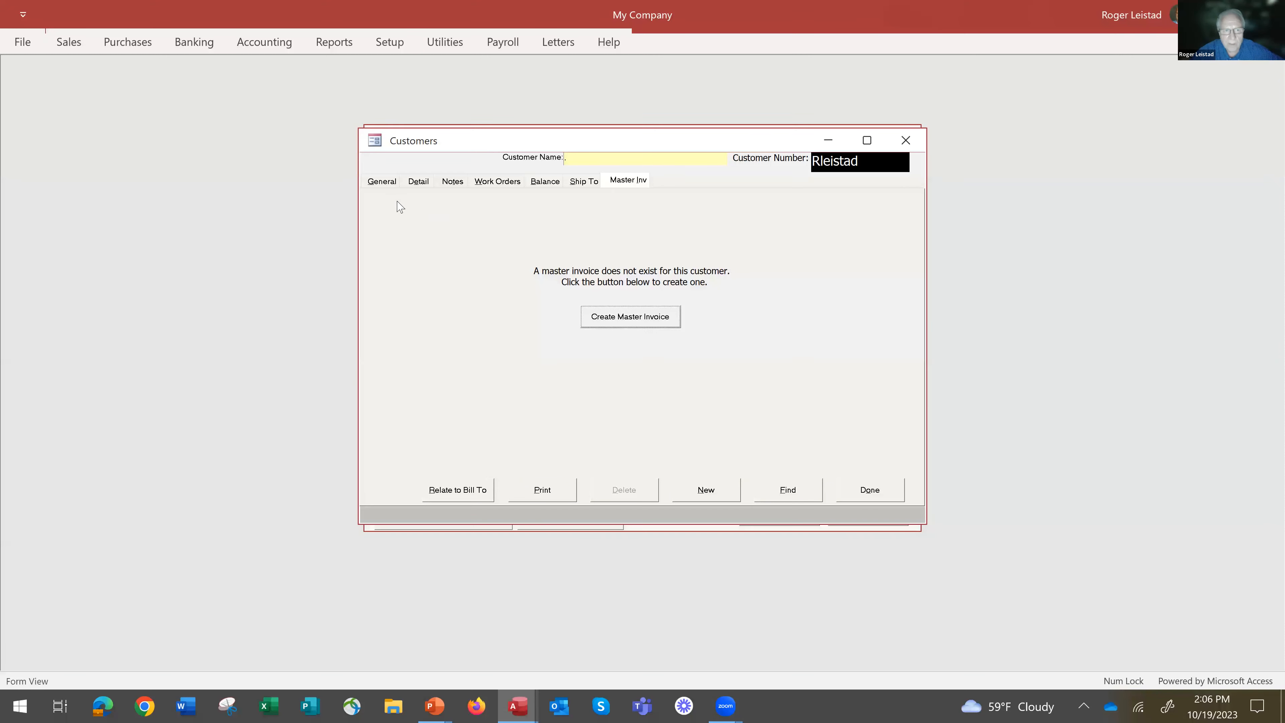
click(382, 182)
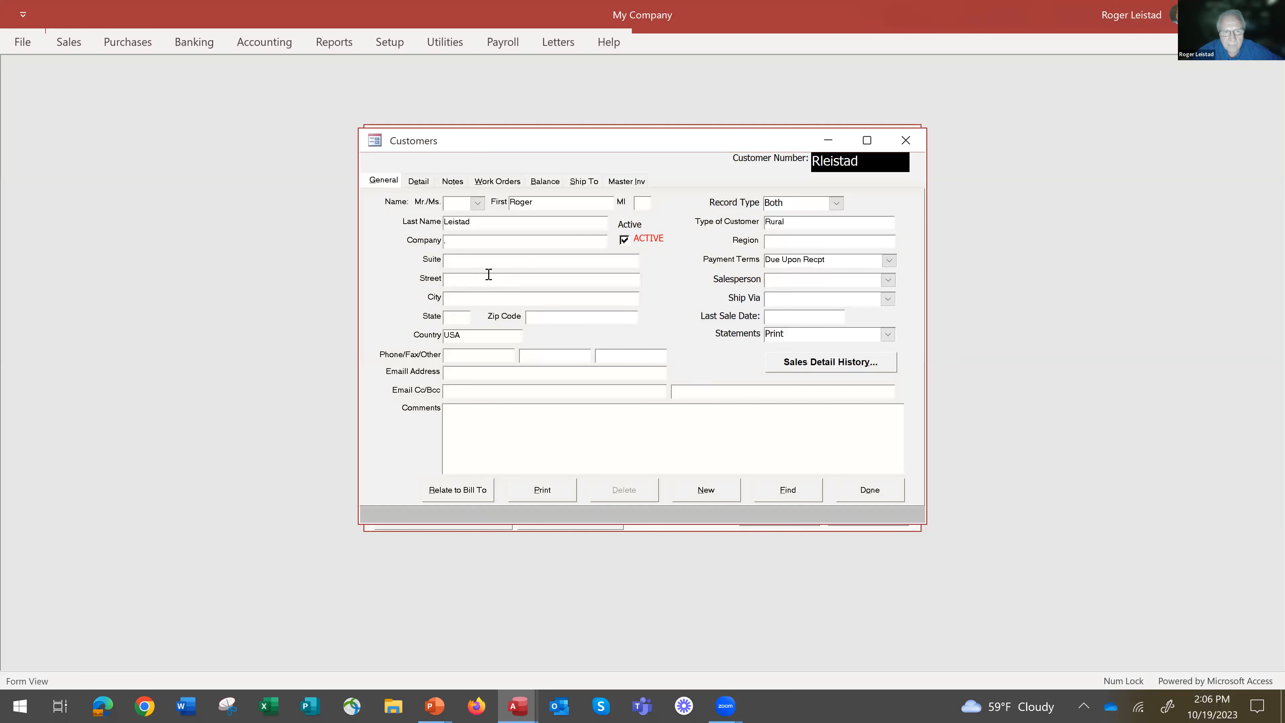
Finish the customer record and start a new quotation sold to the newly added customer.
click(871, 491)
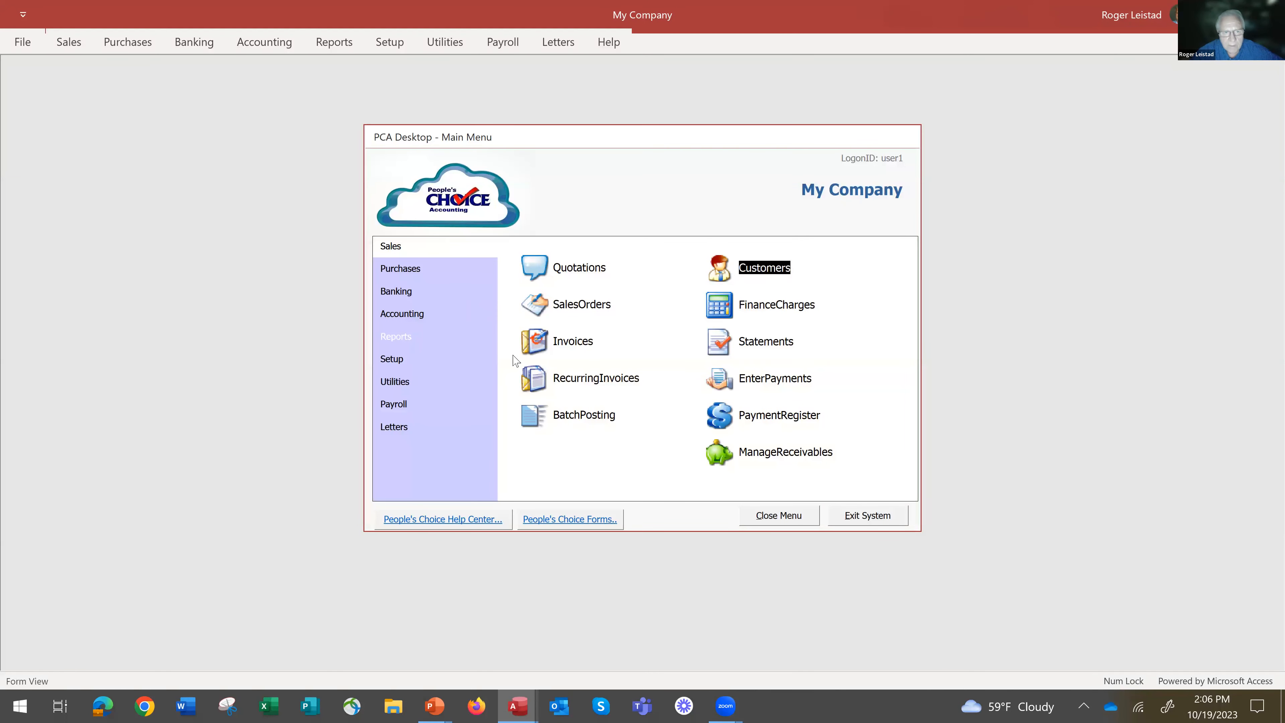
click(538, 274)
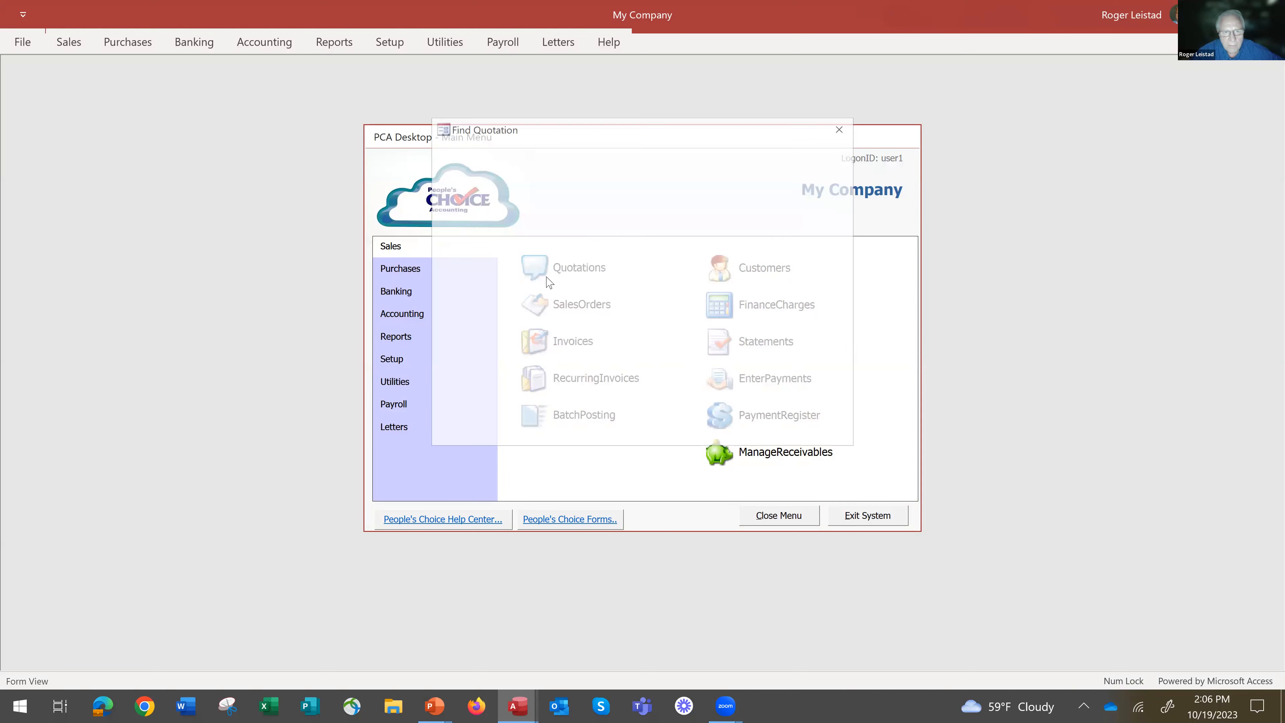
click(578, 248)
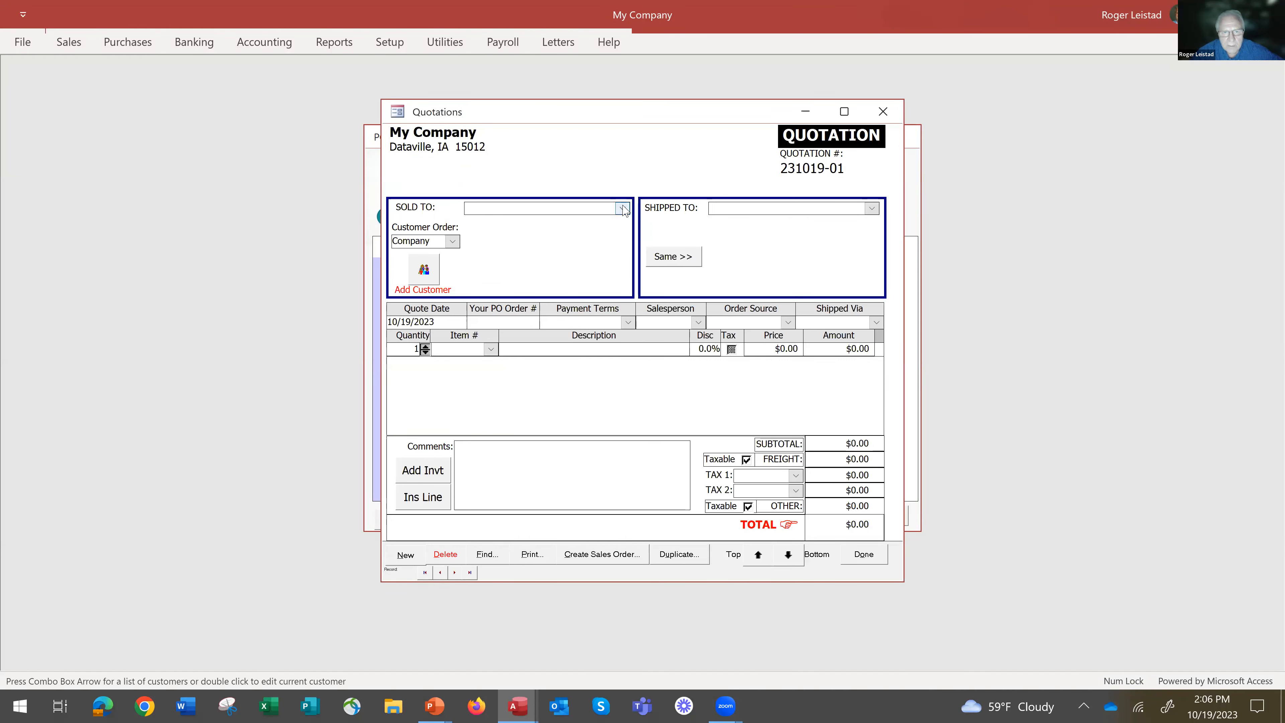
click(623, 208)
click(629, 222)
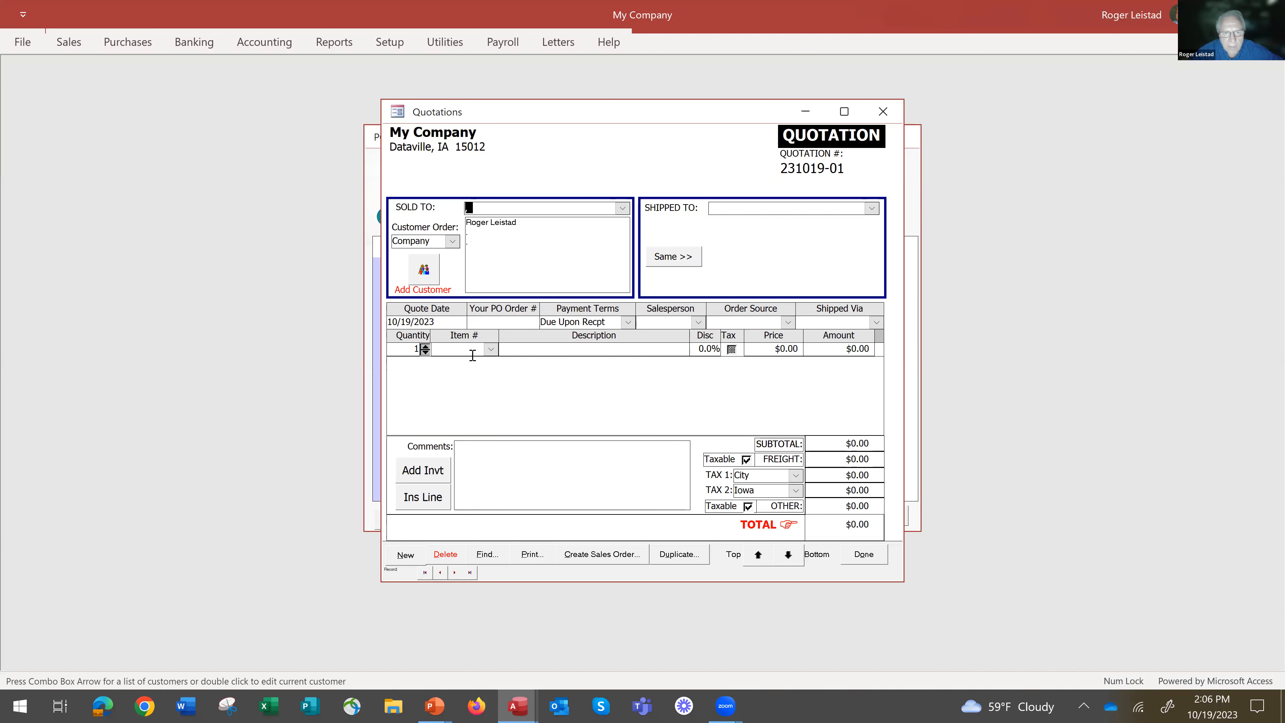
Add a taxable quotation line described as New car with a price of 23000 and no item number.
click(490, 349)
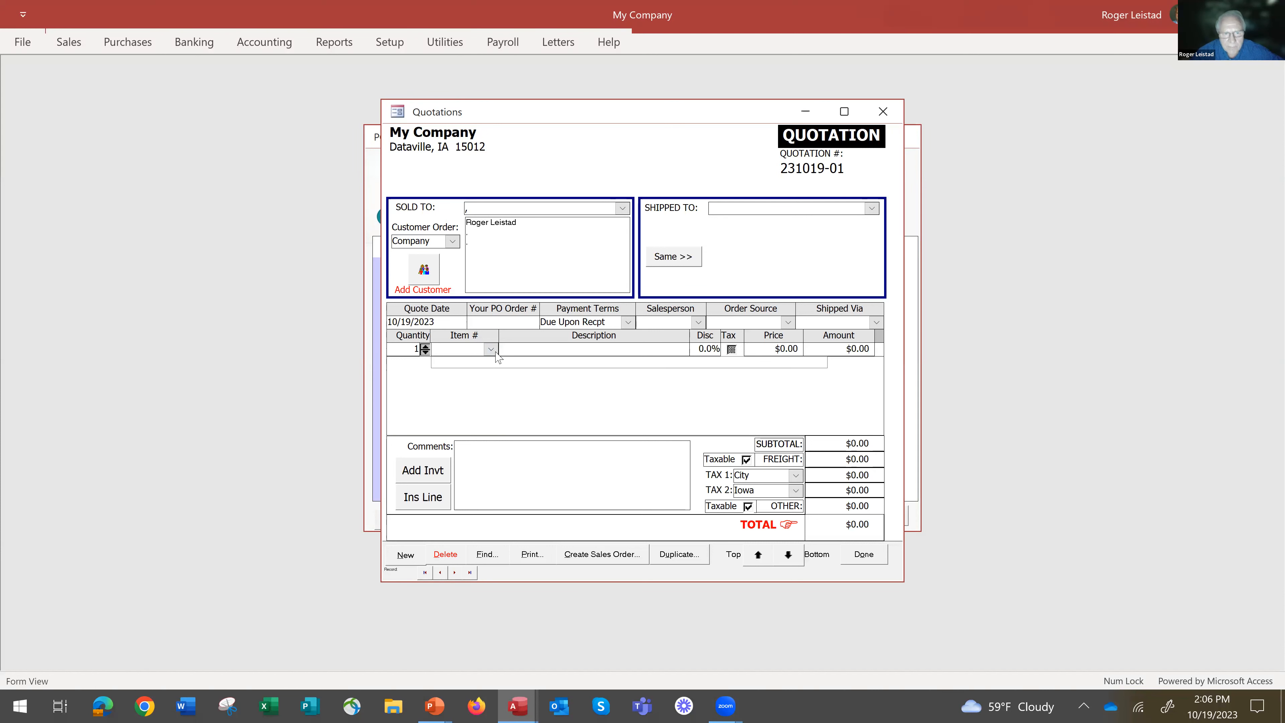
click(506, 352)
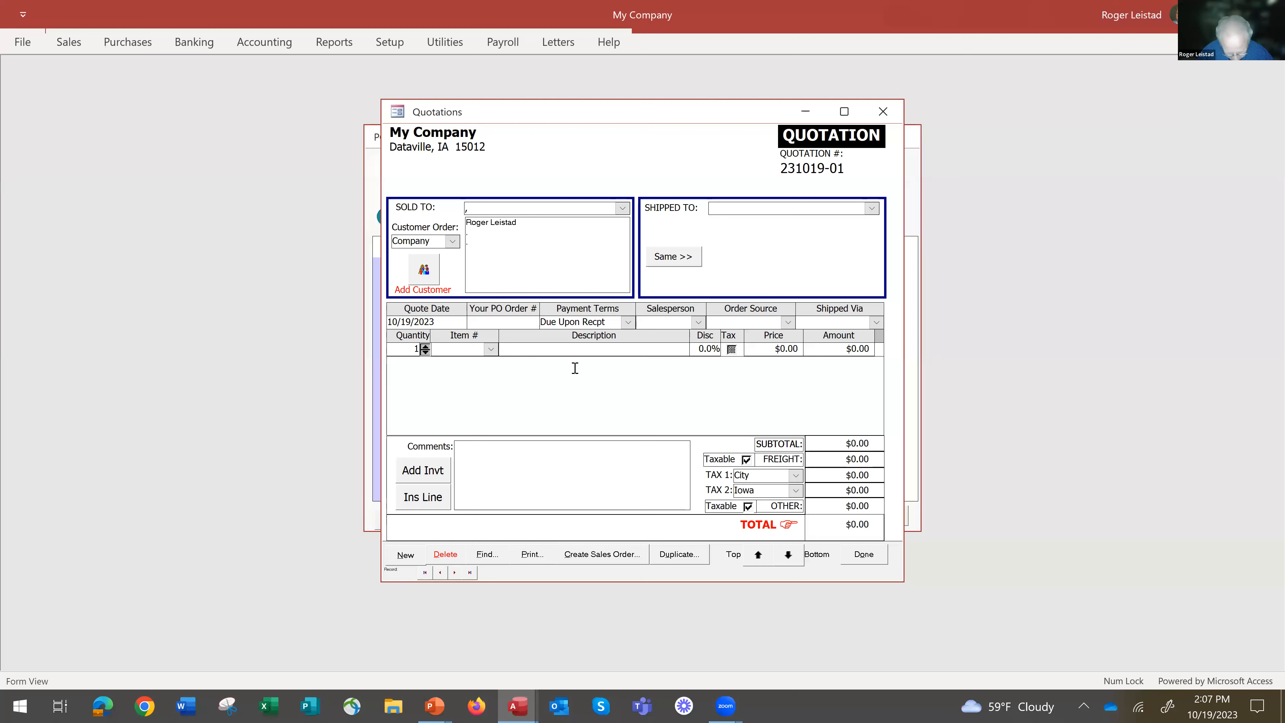
text(New car)
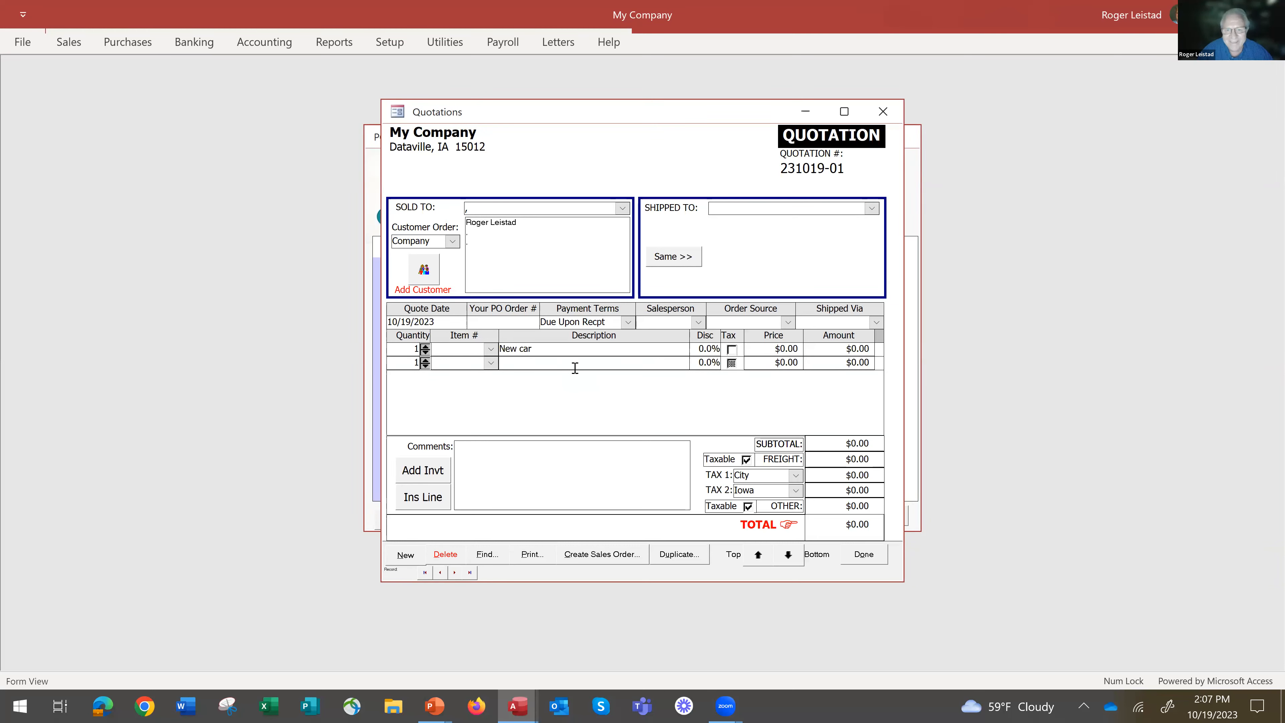
click(733, 350)
click(764, 350)
text(23000)
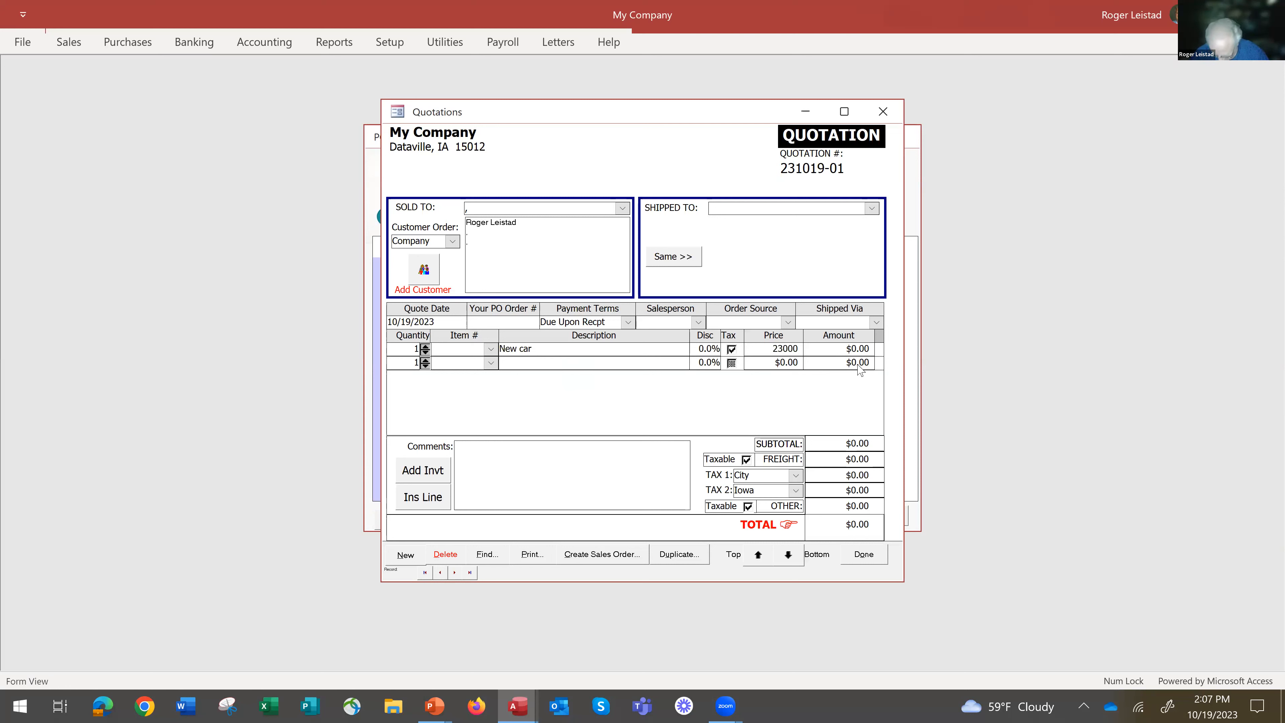
key(Tab)
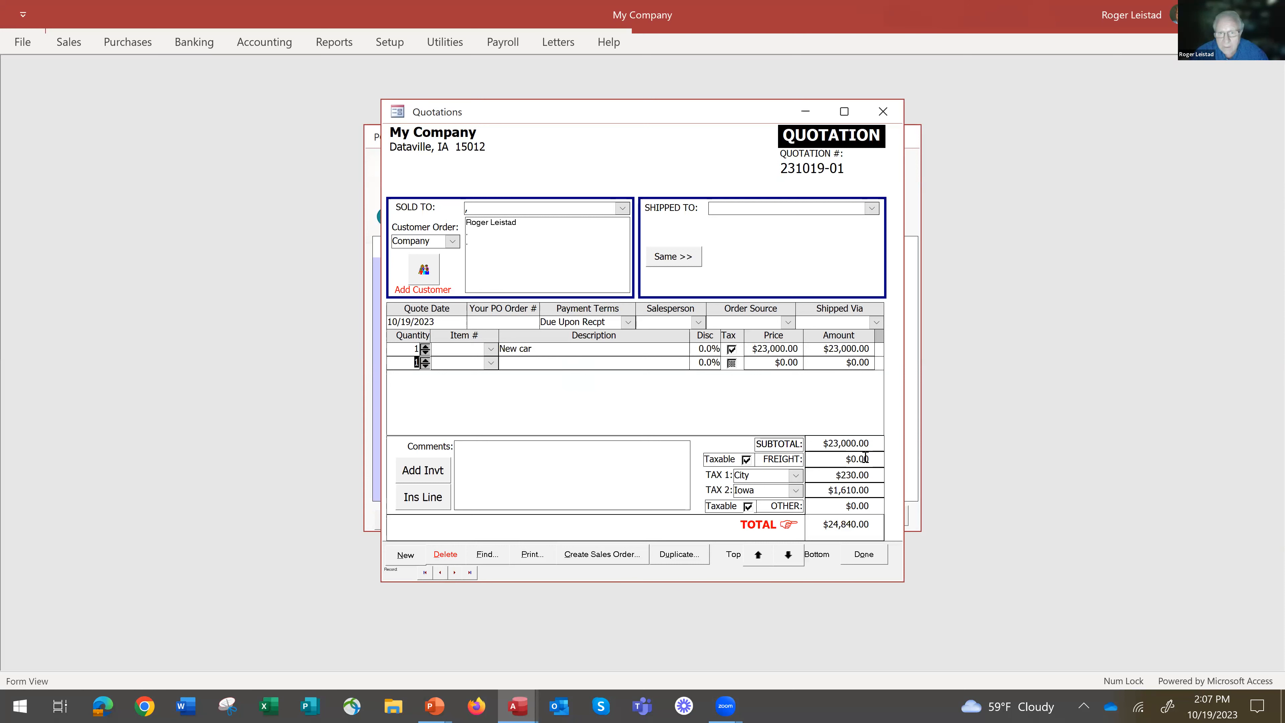
Create a sales order from the quotation with the proposed order number, leaving quotation deletion and automatic back orders off.
click(512, 455)
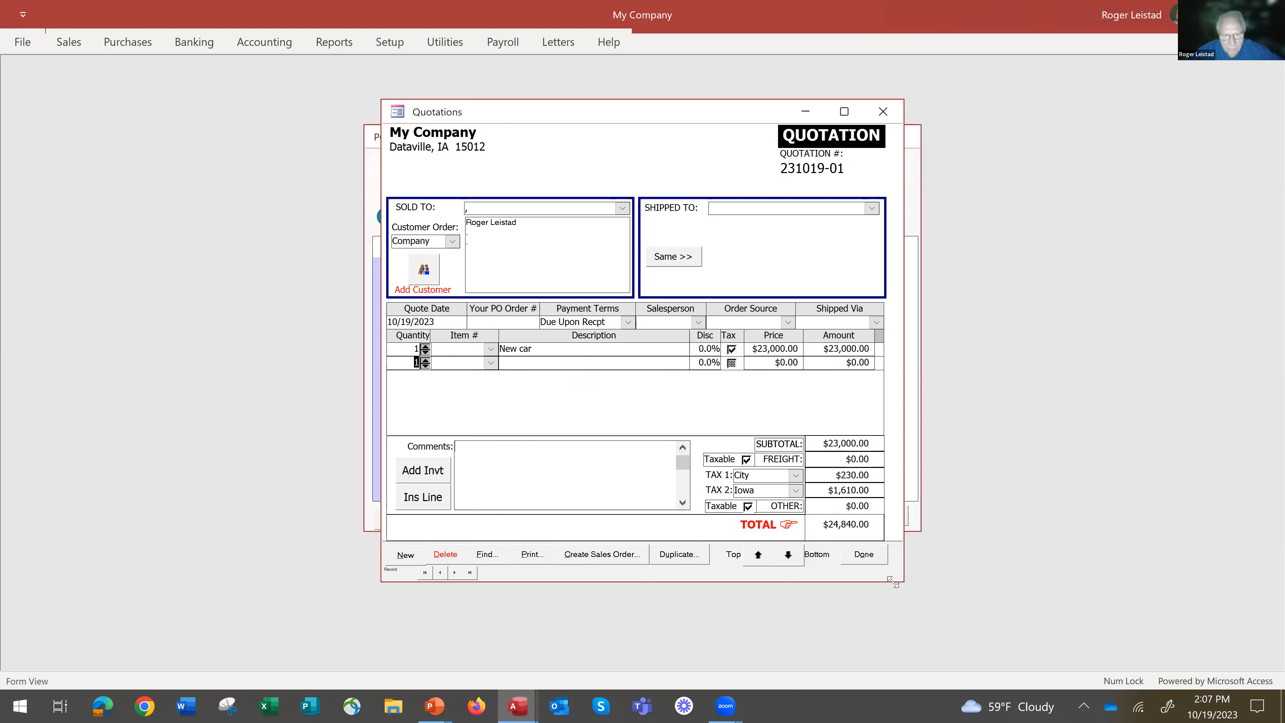
click(824, 524)
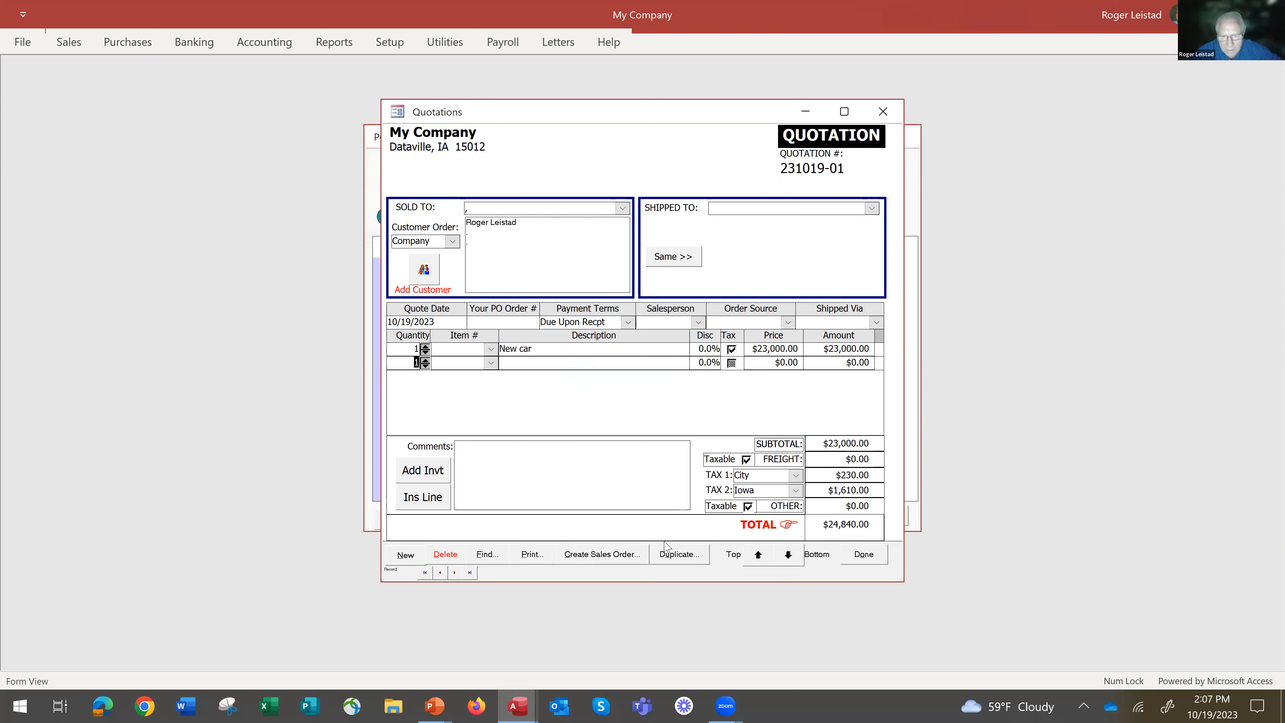
click(599, 556)
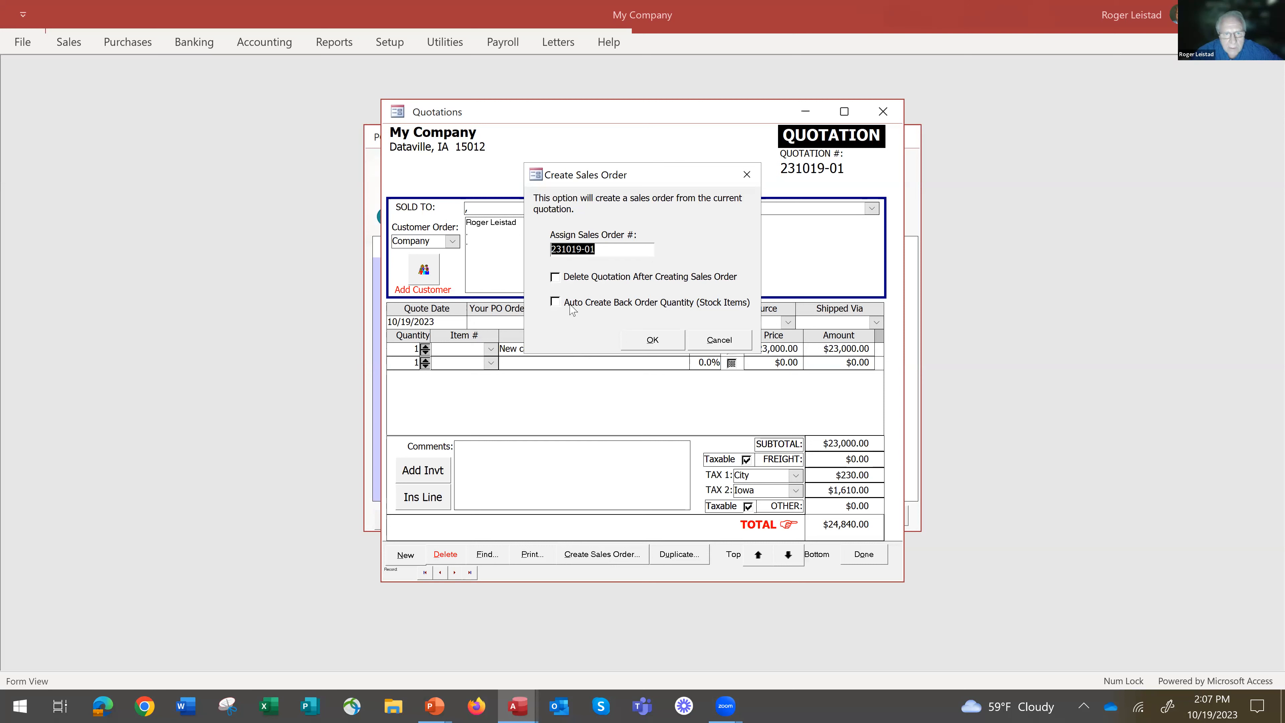
click(650, 343)
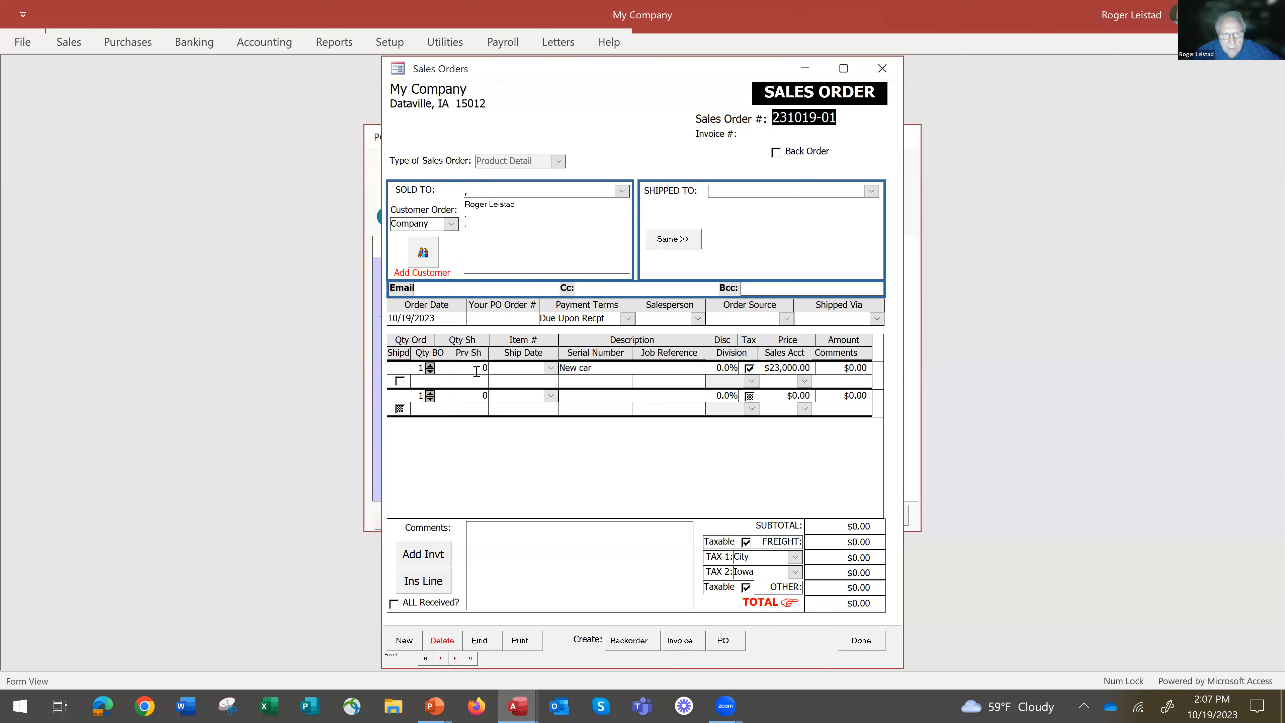
Set the shipped quantity of the New car line to 1.
click(478, 370)
text(1)
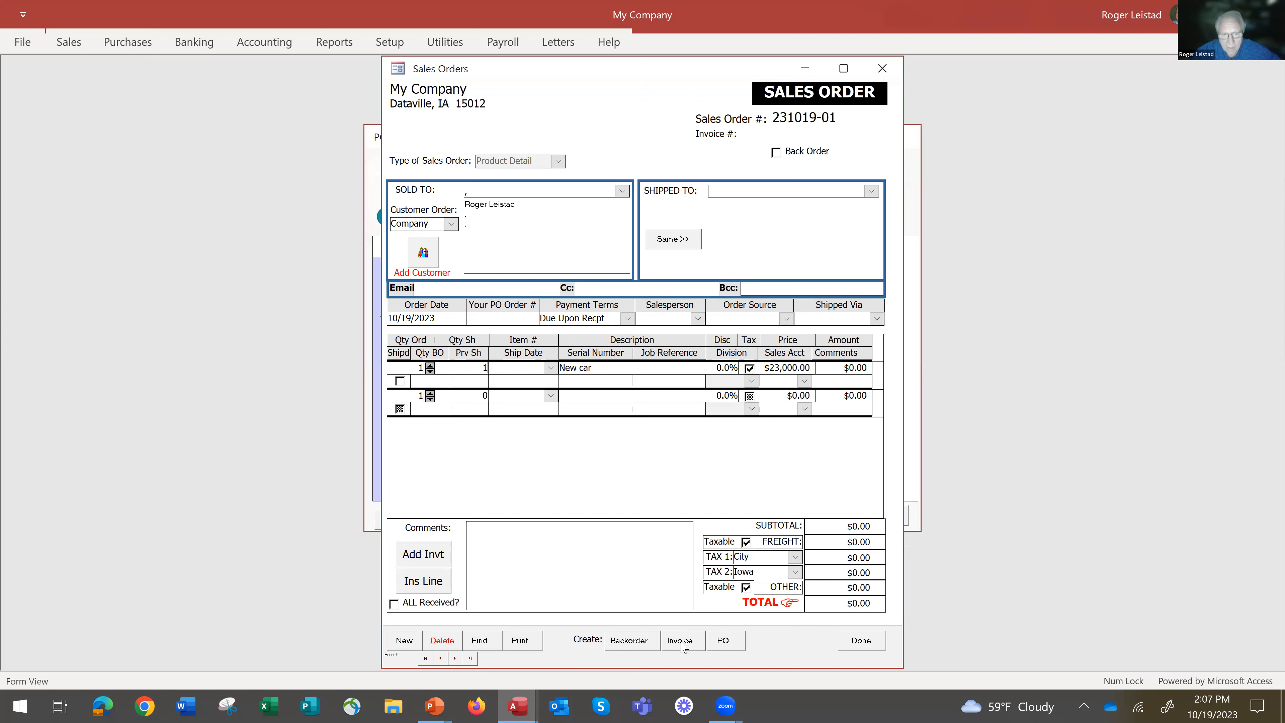
click(652, 409)
Try to create an invoice for the shipped quantities with the default date, going to the invoice after creation.
click(683, 641)
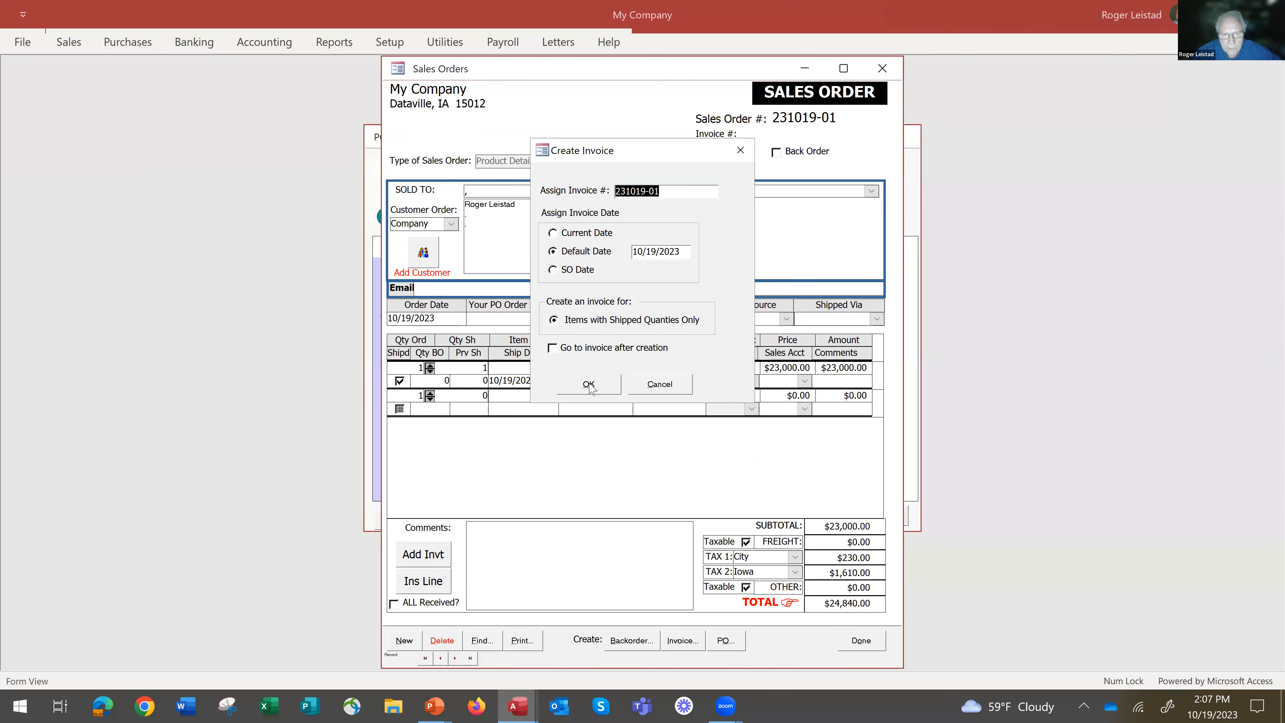
click(553, 348)
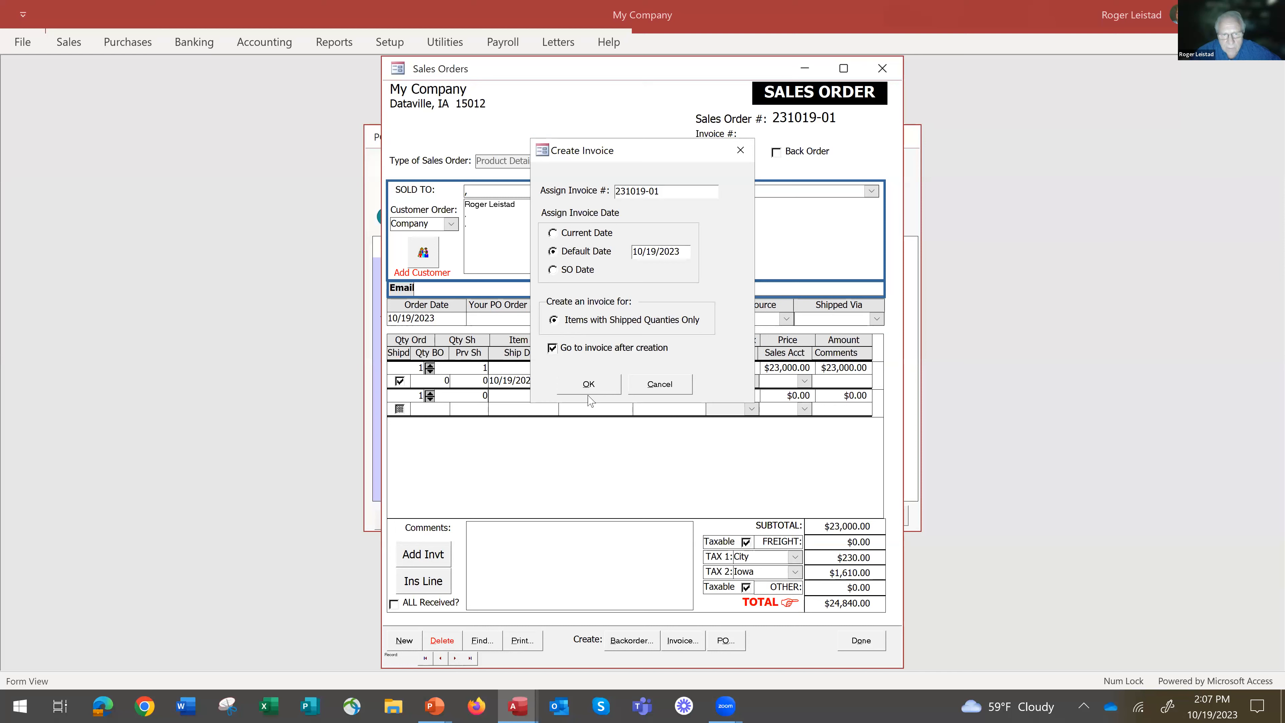
click(588, 383)
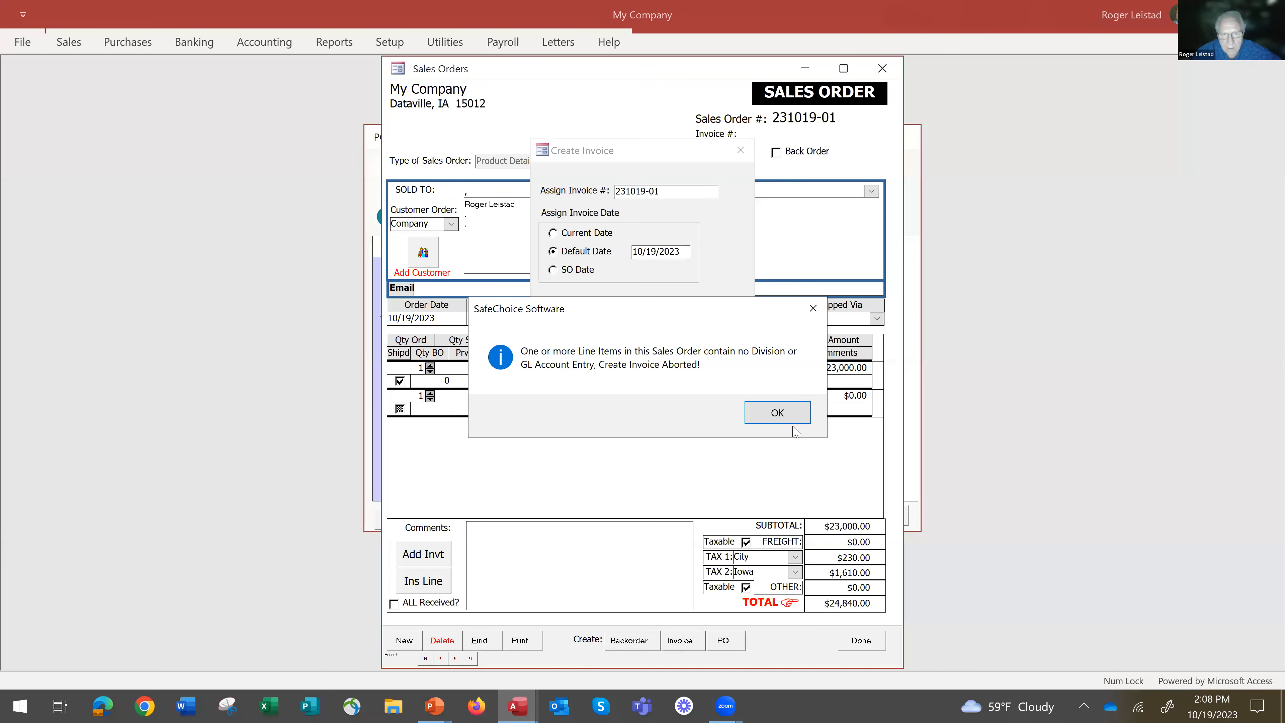
click(810, 405)
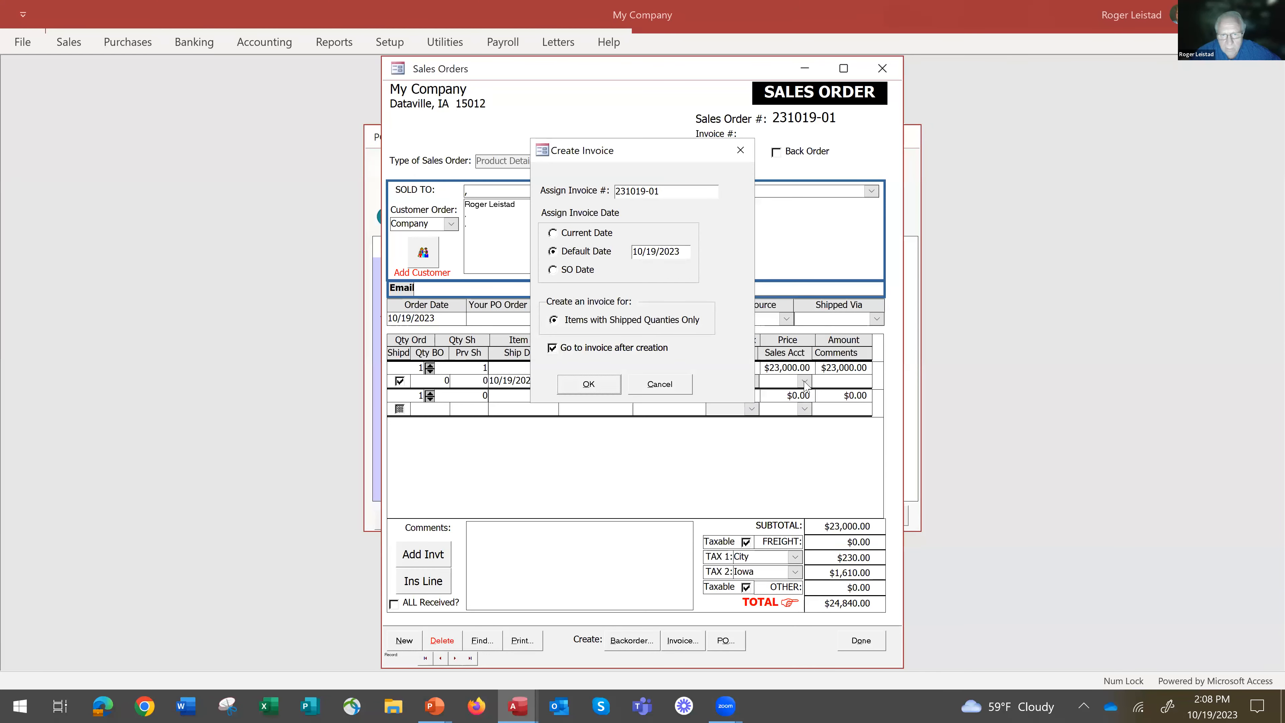
click(676, 383)
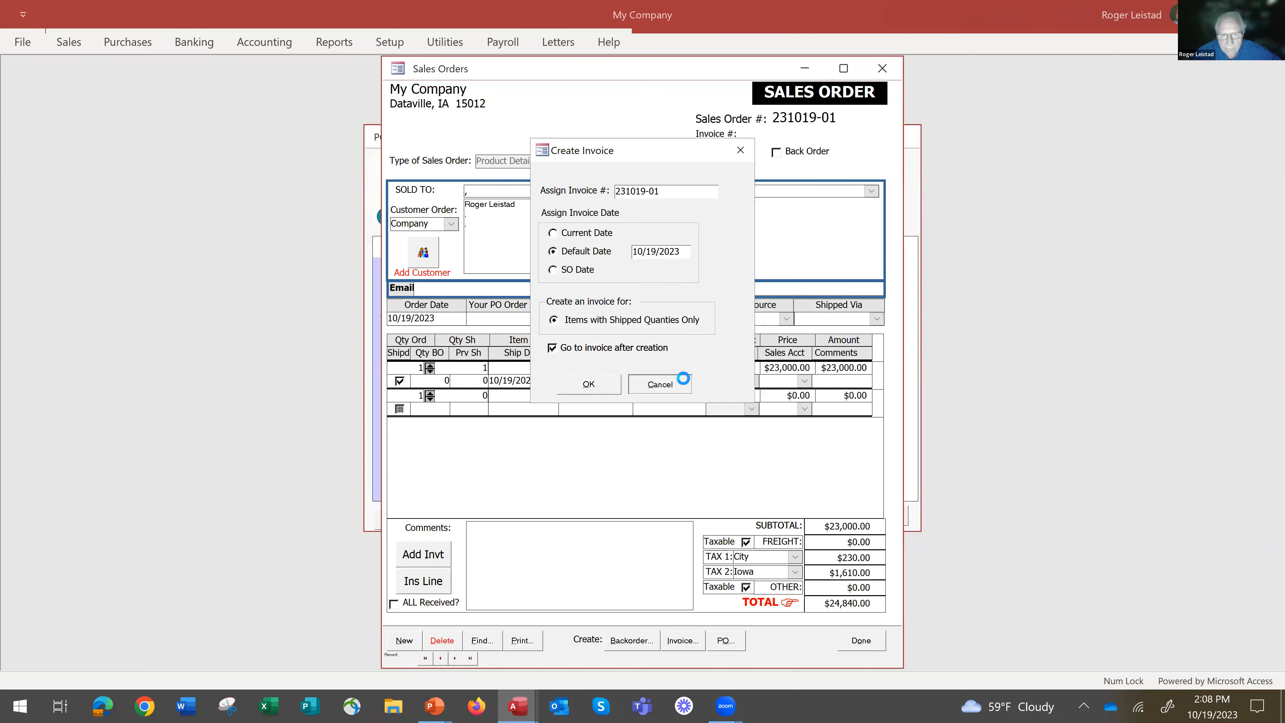
Set the sales account of the New car line to 40005-000, Sales - Misc.
click(806, 380)
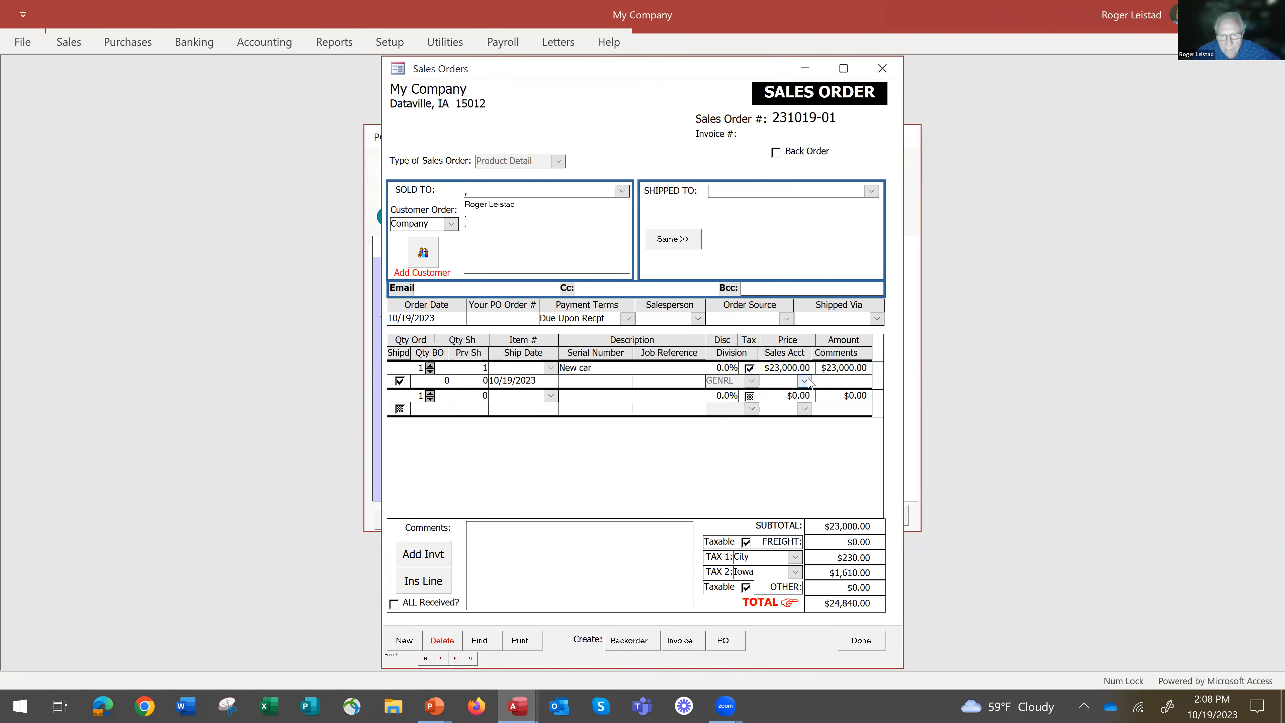
click(804, 381)
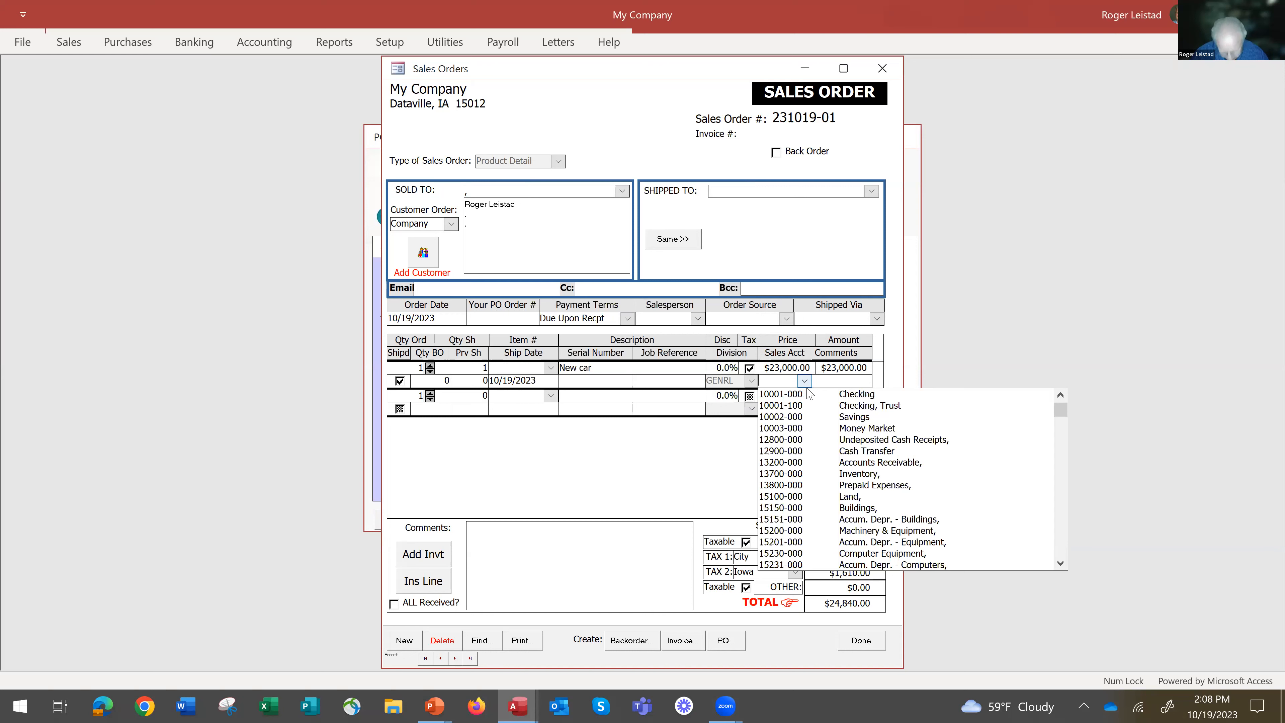
text(40005-00)
click(805, 395)
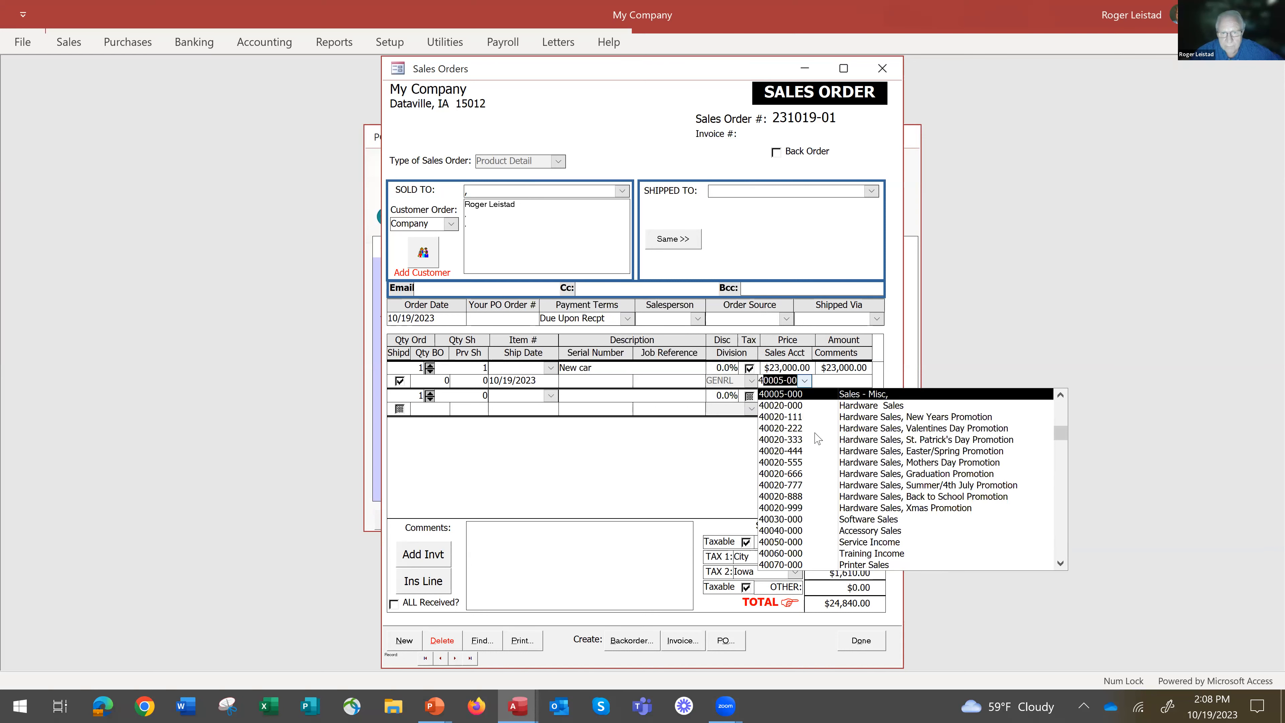
Create the invoice from the sales order with the proposed number and default date, and post it.
click(675, 640)
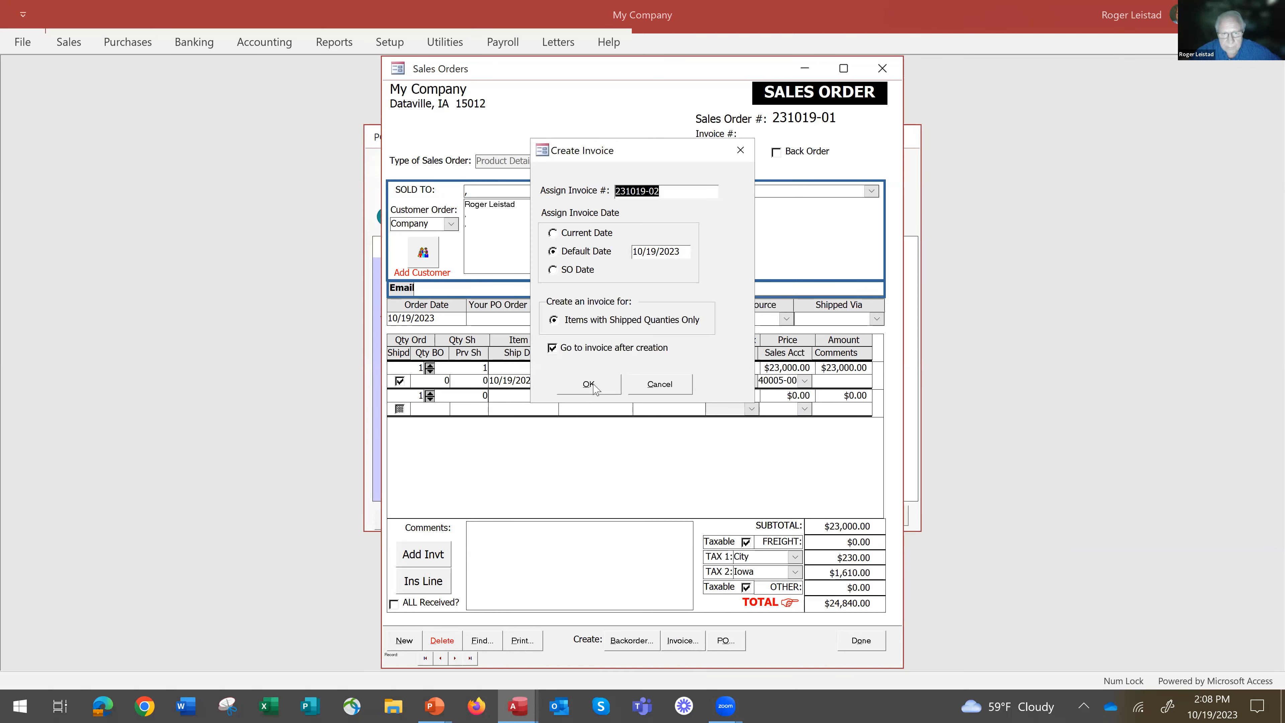
click(589, 384)
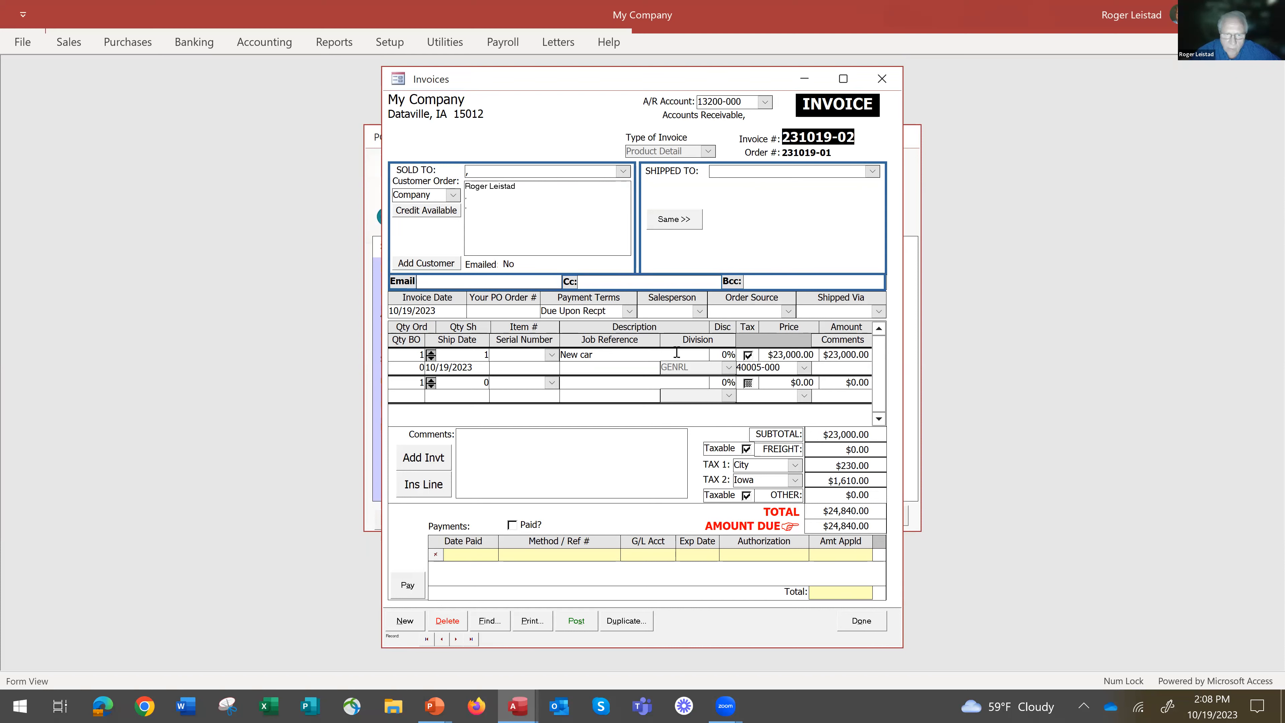
click(577, 623)
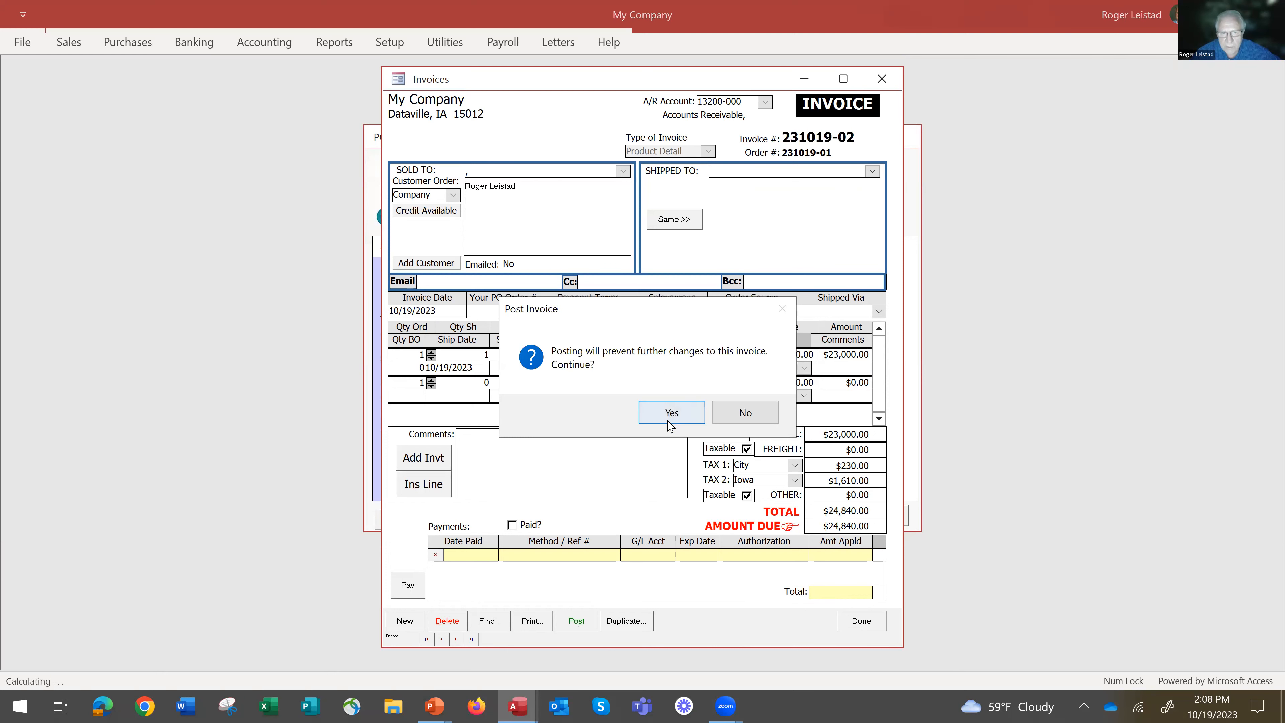
click(672, 413)
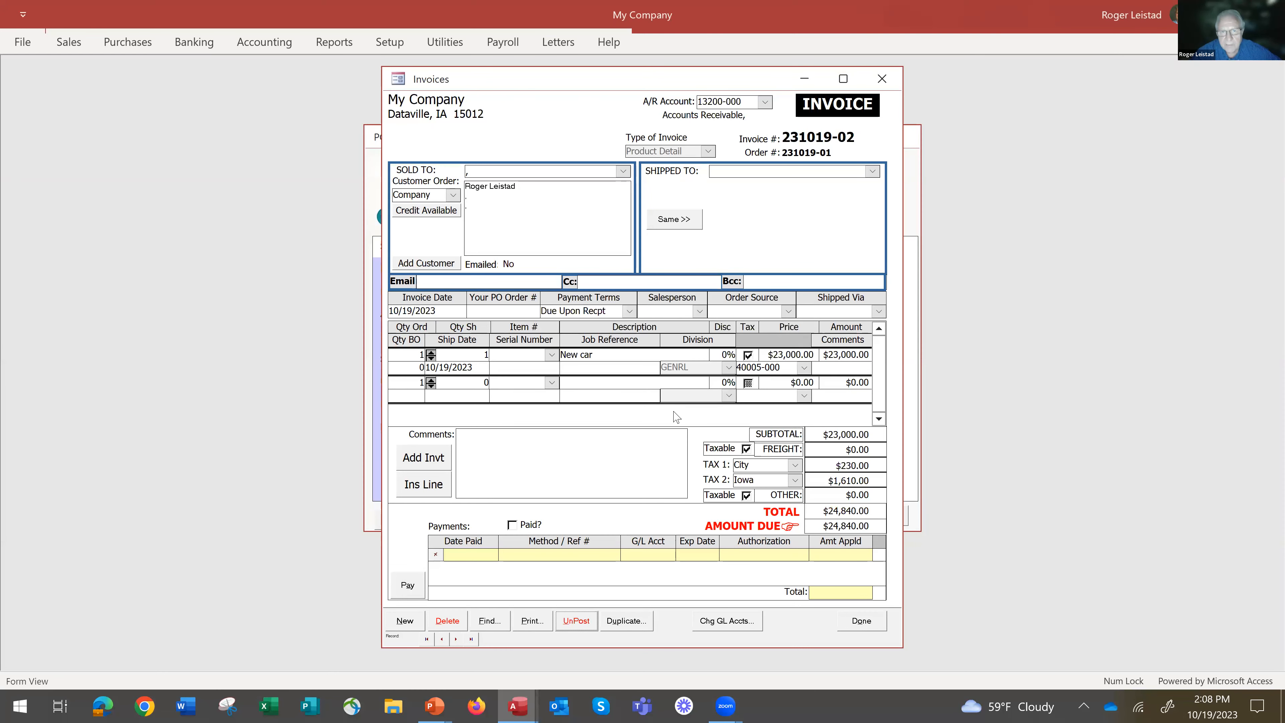
Apply a payment of 10,000 to the invoice with check number 555, deposited to Undeposited Cash Receipts, without printing a receipt.
click(406, 585)
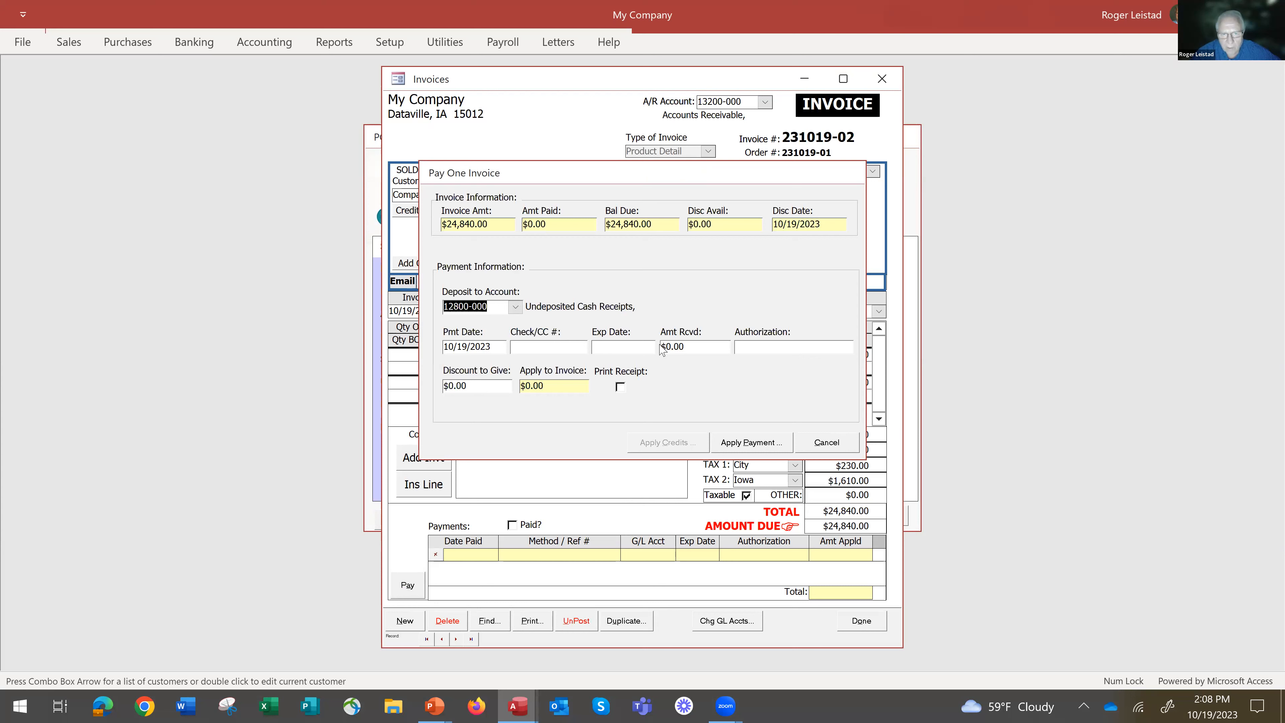
click(561, 345)
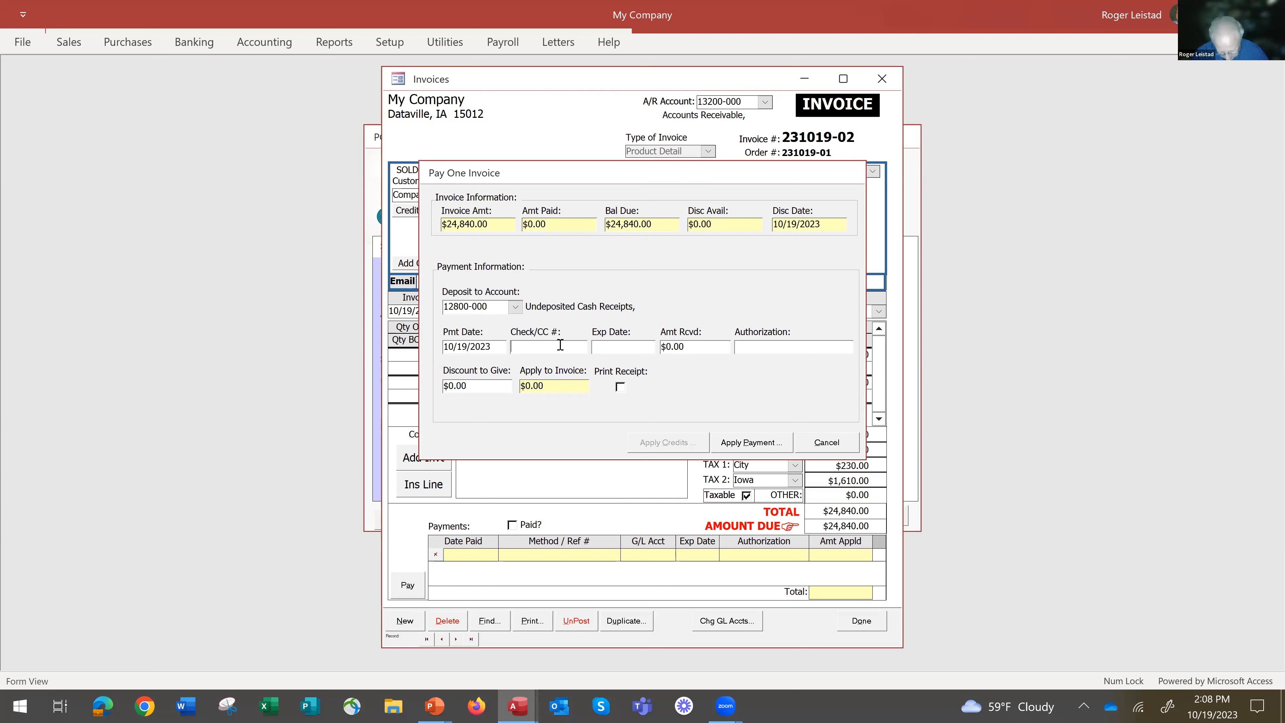
text(555)
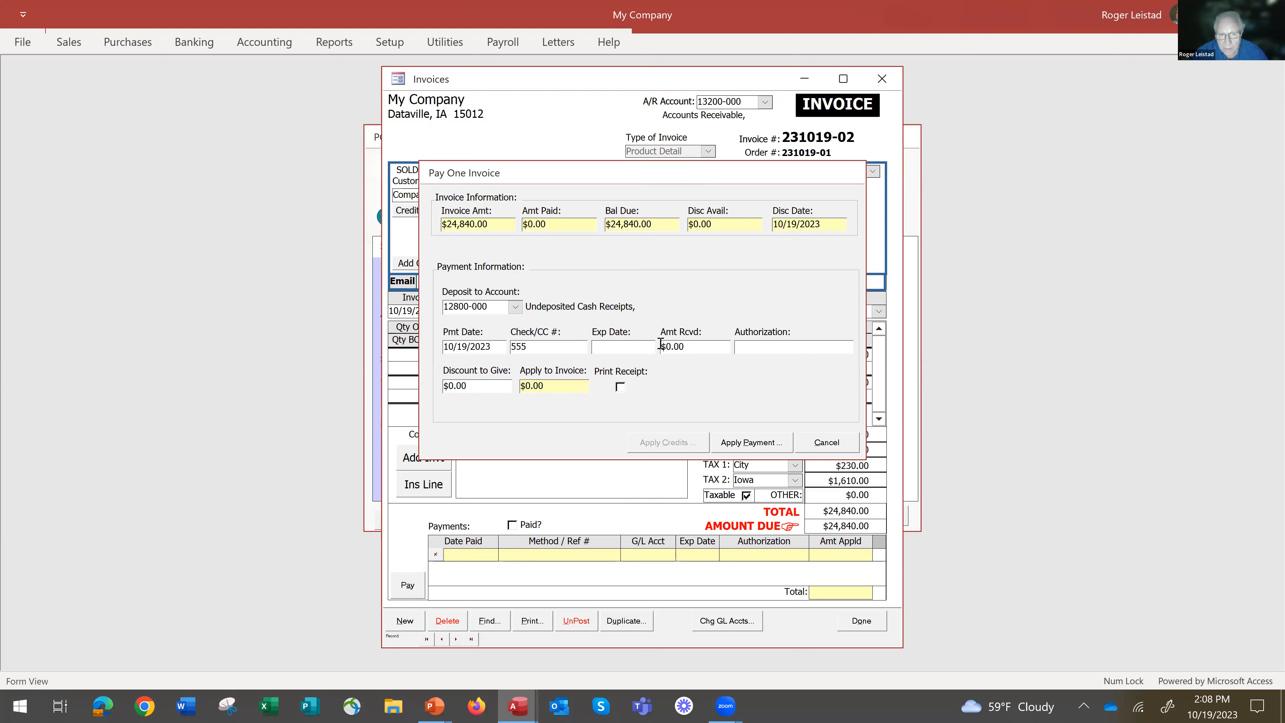
click(708, 348)
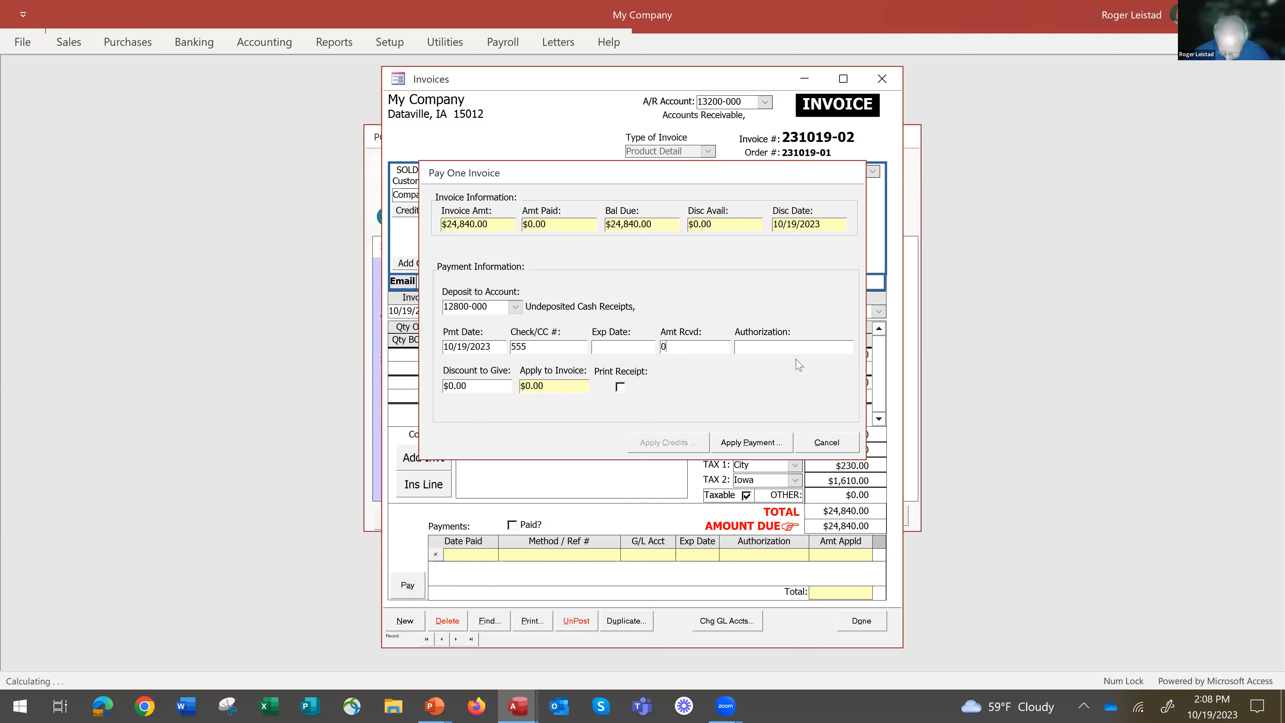
key(BackSpace)
text(1)
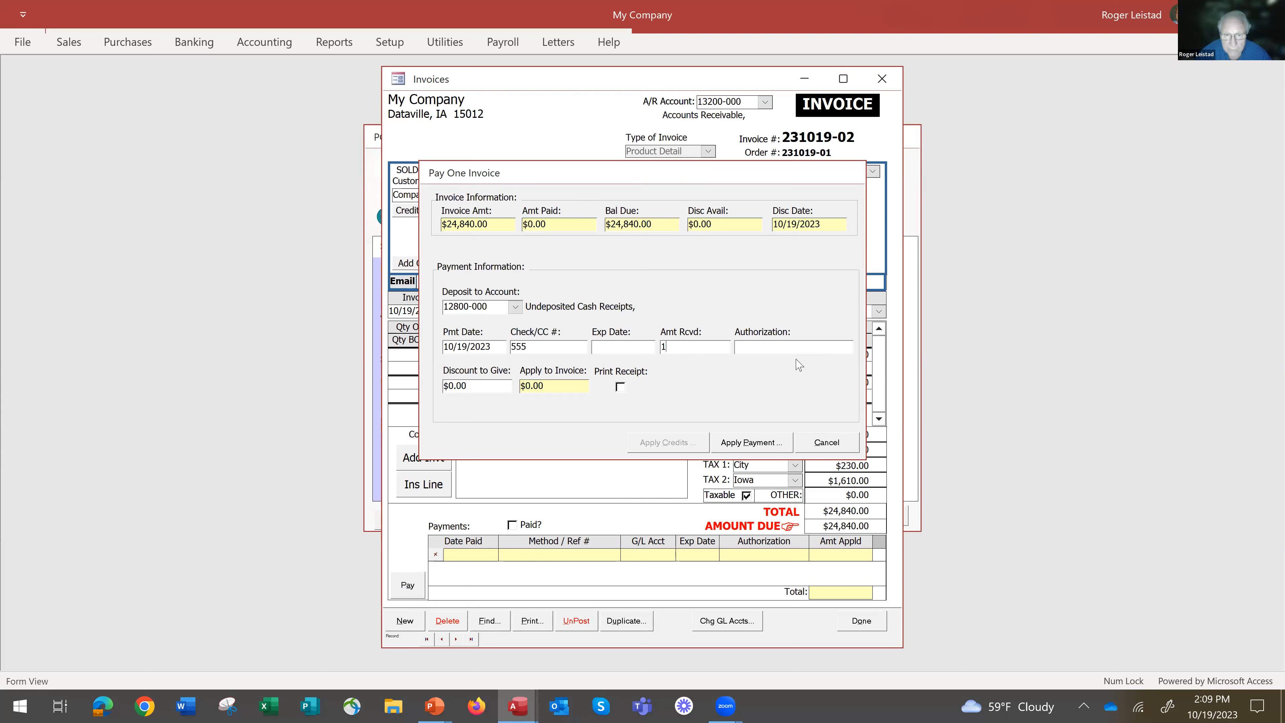
text(0,000)
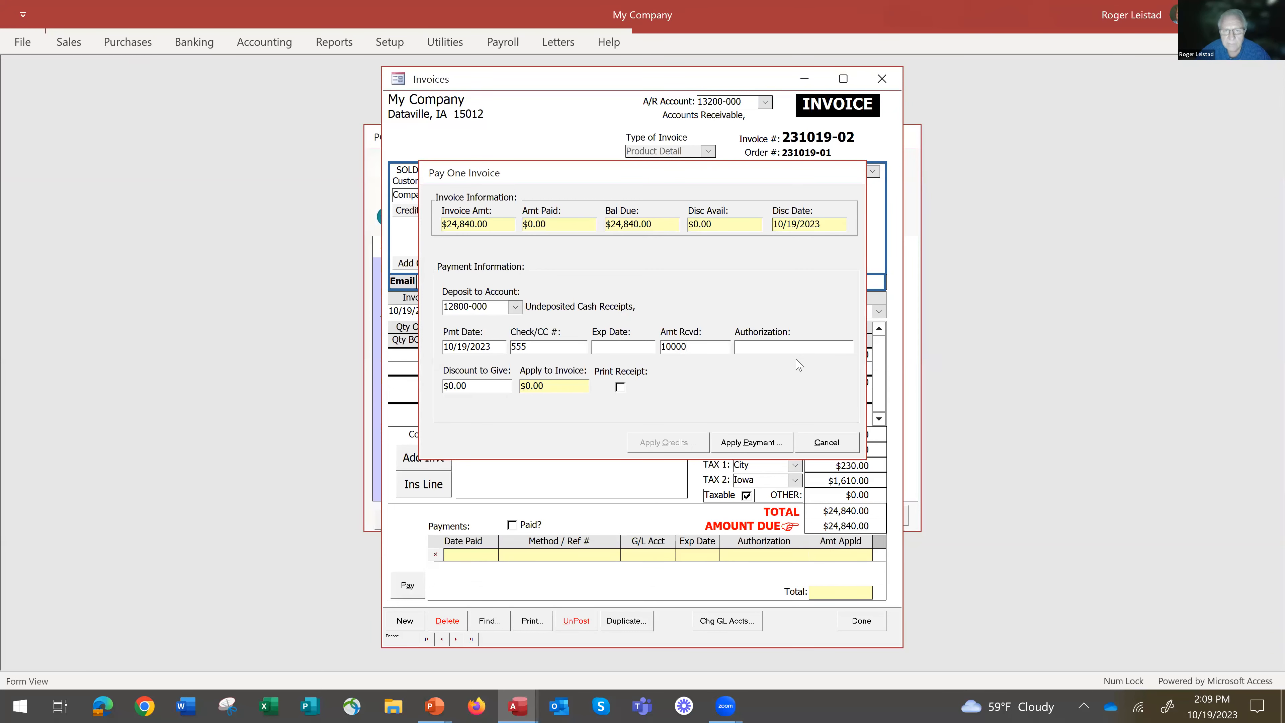
key(Tab)
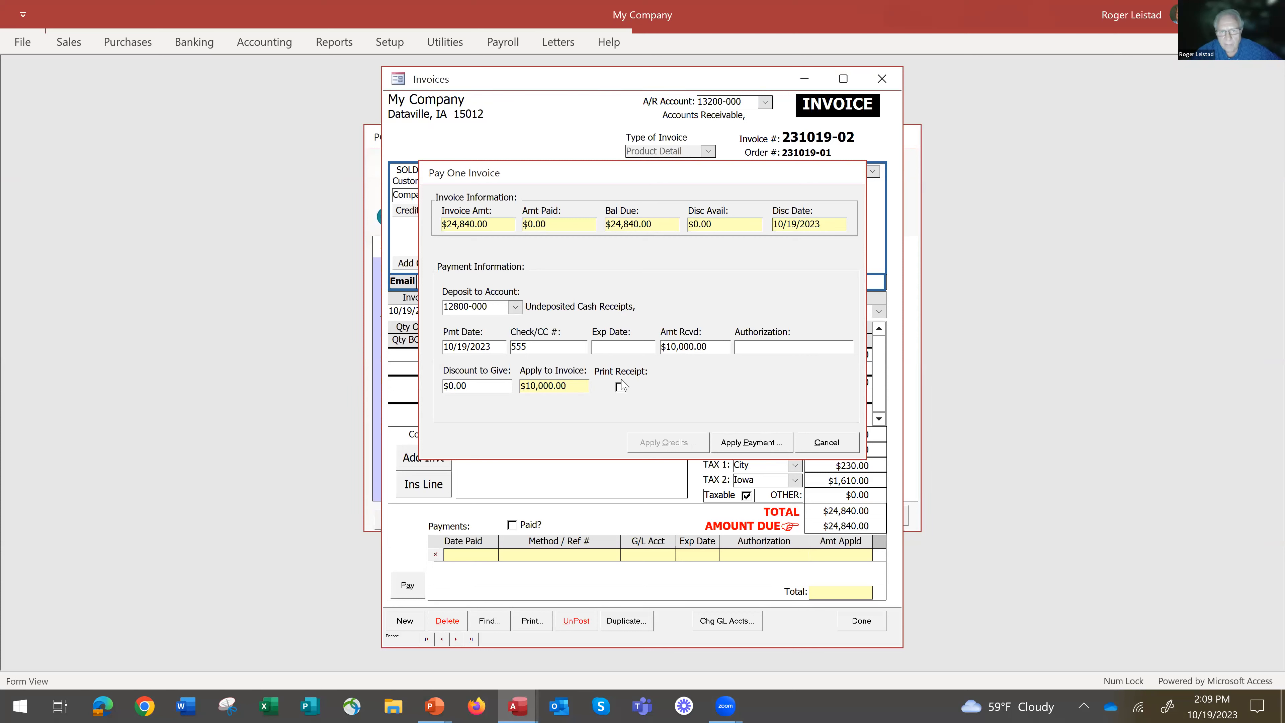
click(752, 443)
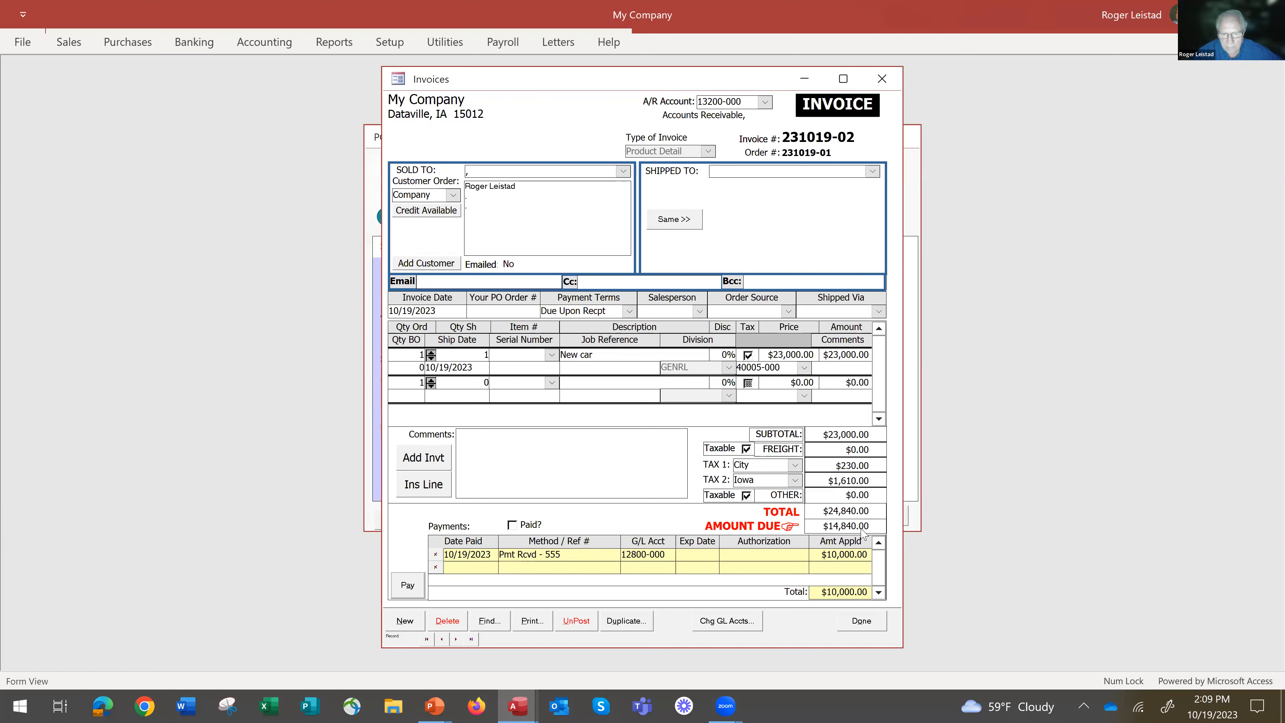
Preview the current invoice as a Standard Invoice and examine its line item, totals and payment details.
click(532, 622)
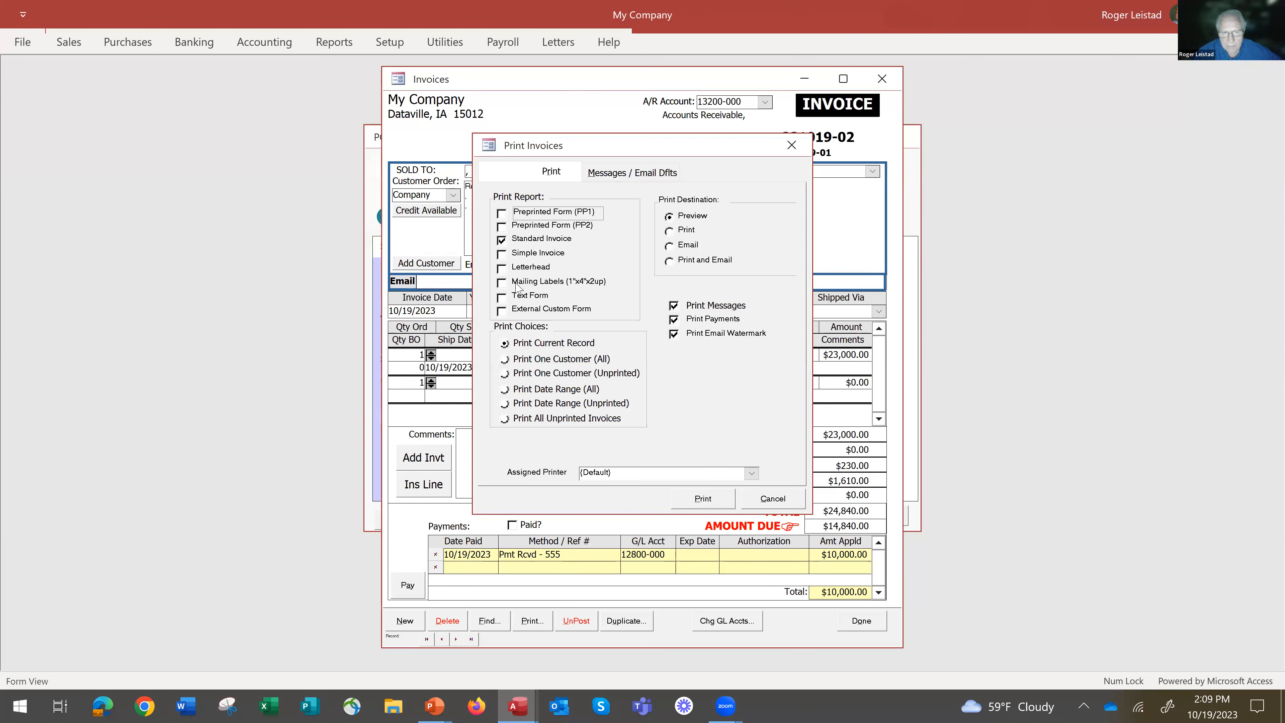
click(703, 499)
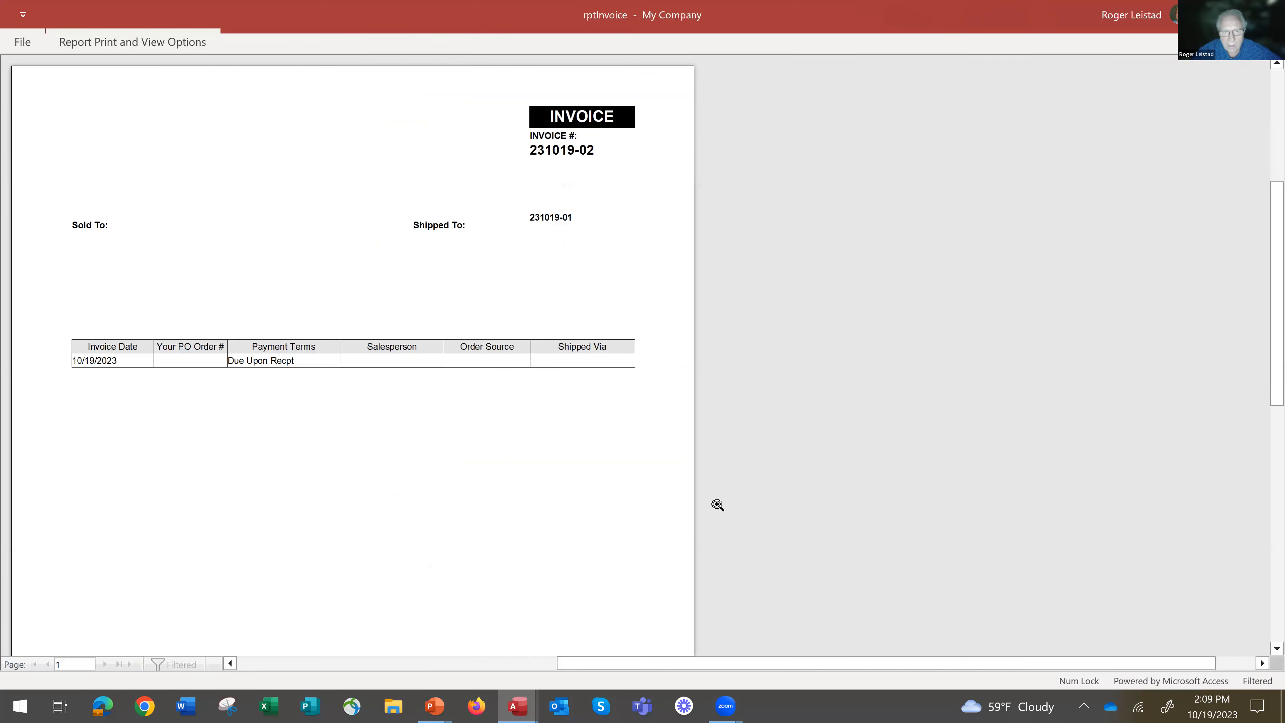
click(383, 383)
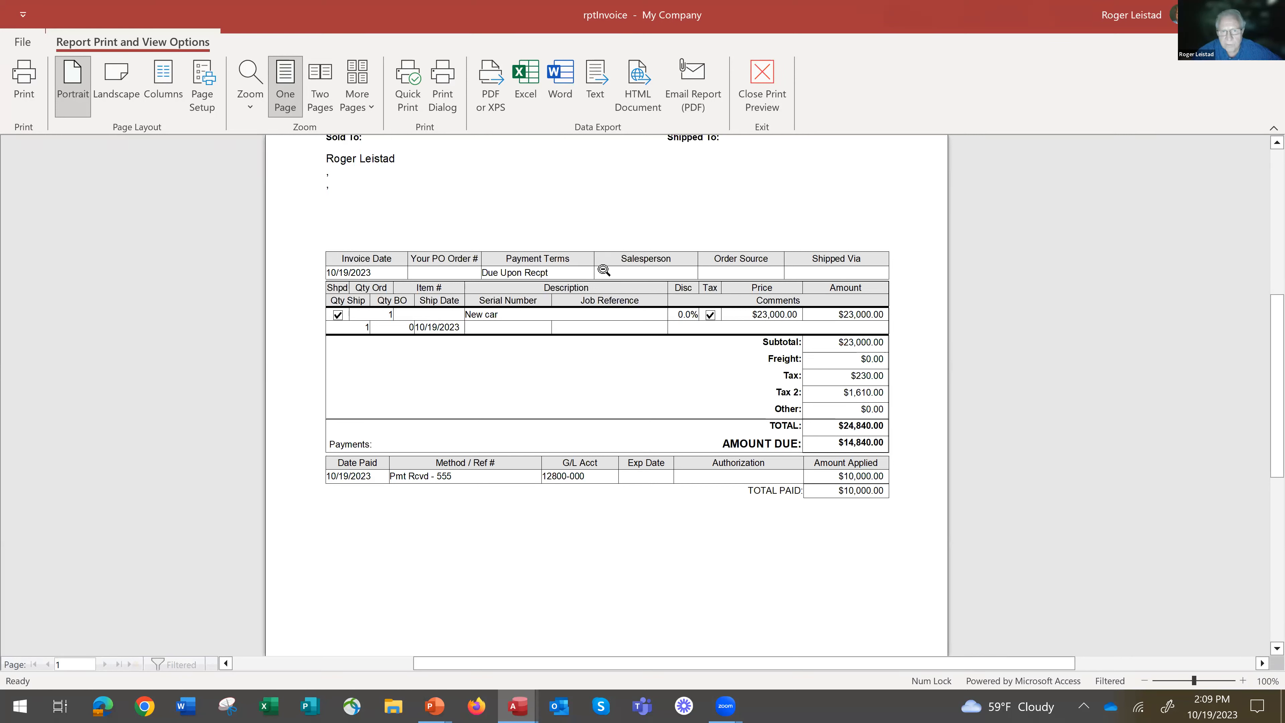
click(676, 266)
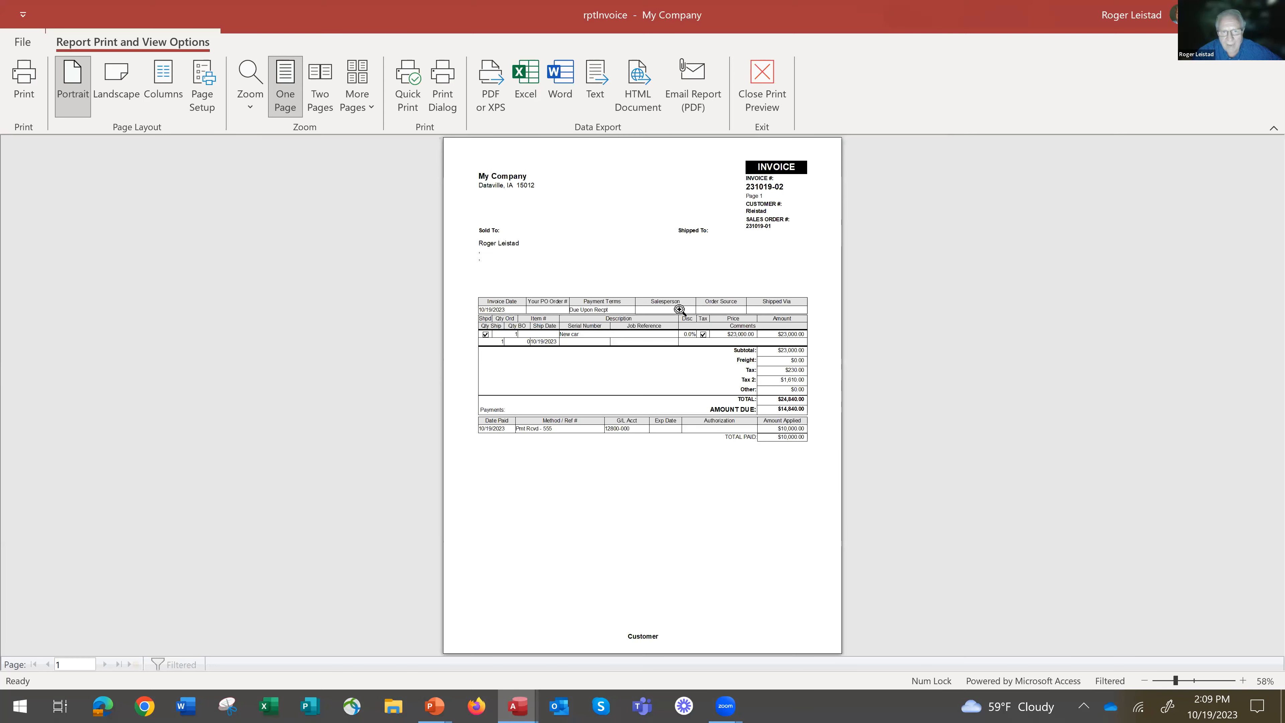
click(678, 308)
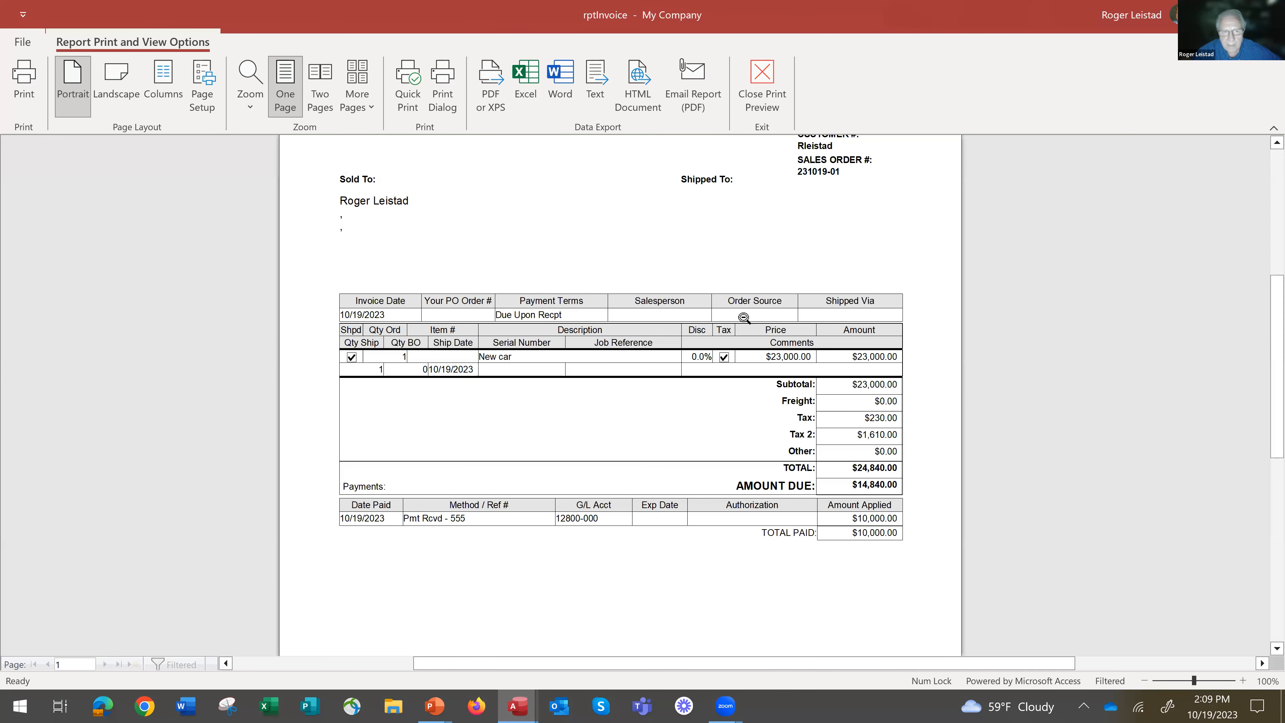
click(735, 255)
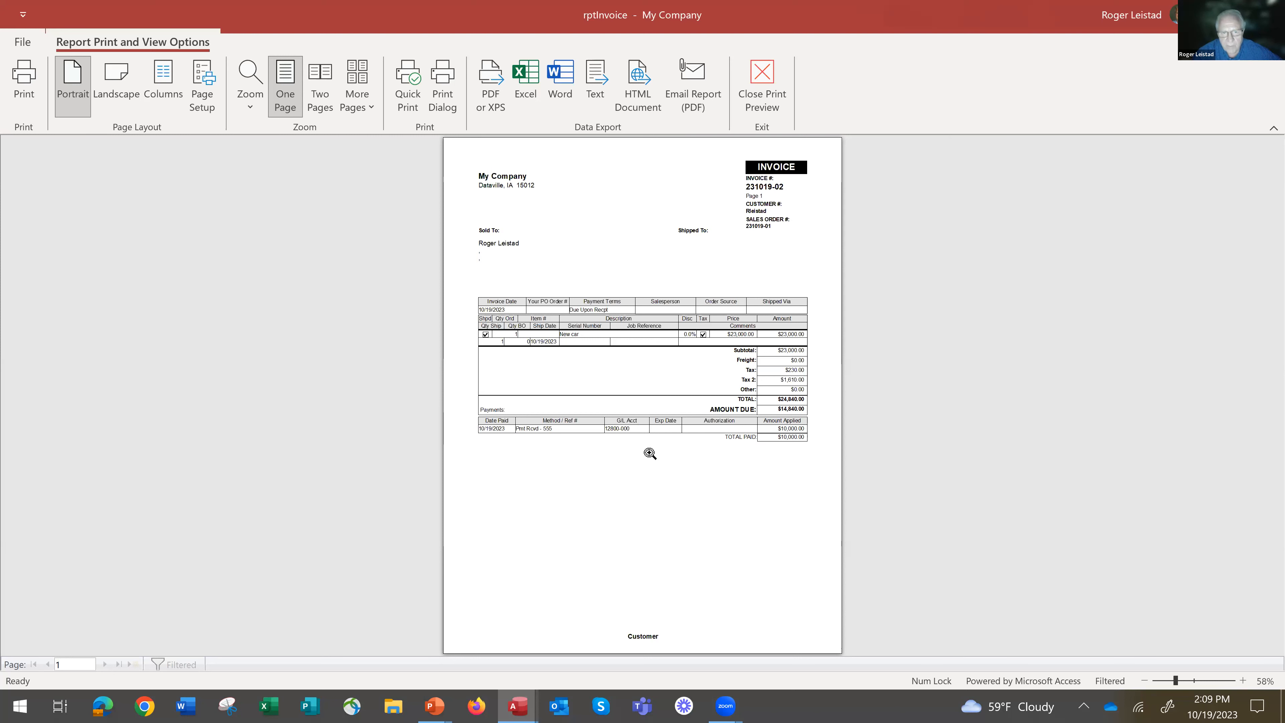
click(566, 431)
click(566, 430)
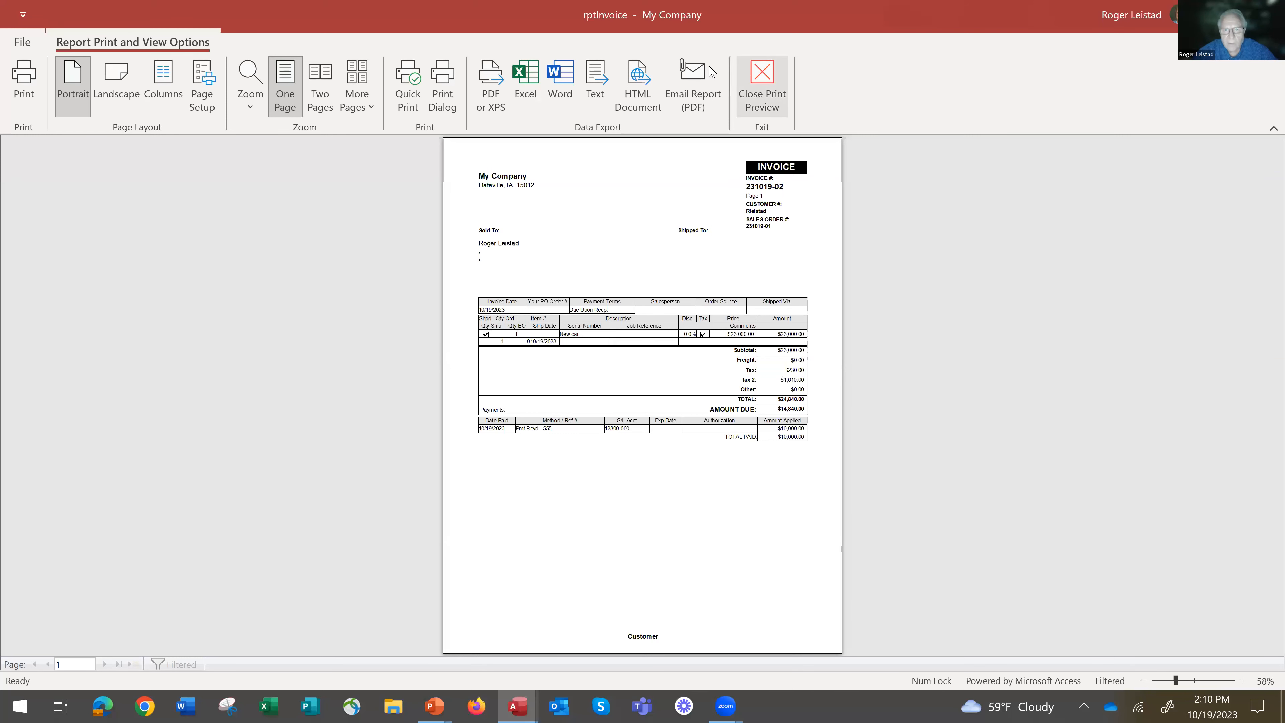
click(762, 83)
Examine the invoice's print report forms and its Preview, Email, and Print and Email destinations without printing.
drag(759, 159, 771, 143)
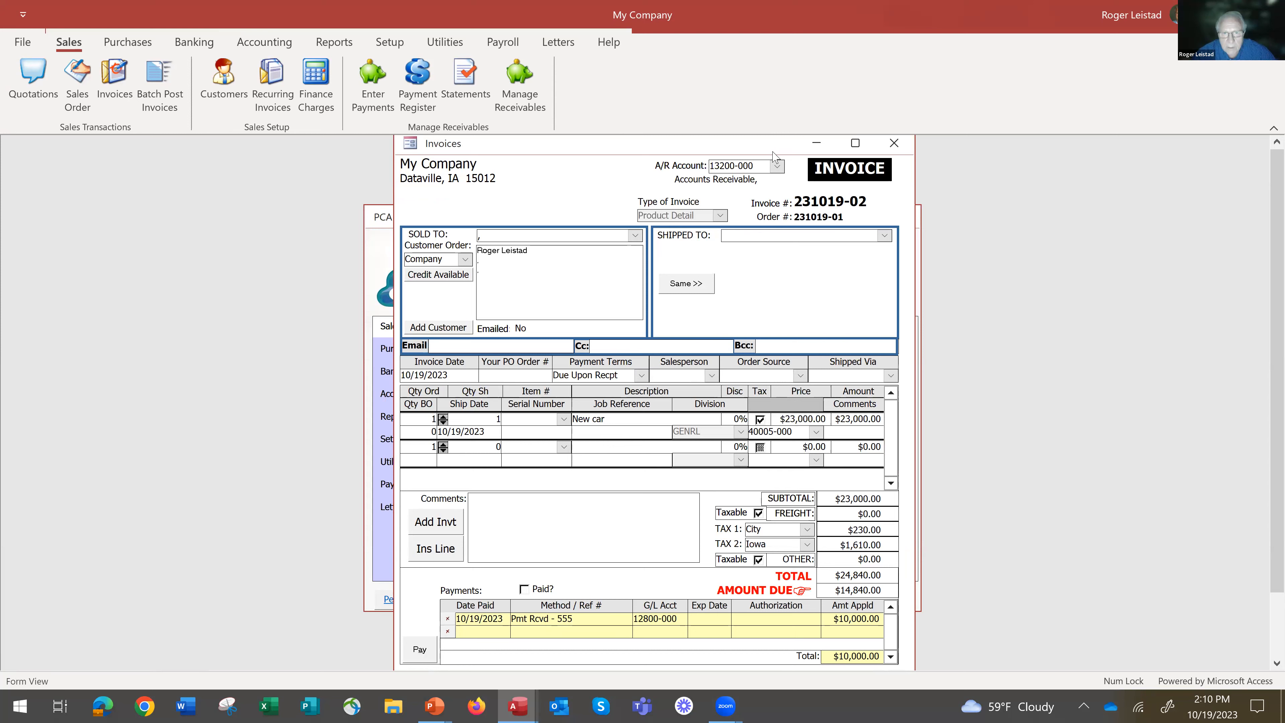
drag(772, 158, 698, 142)
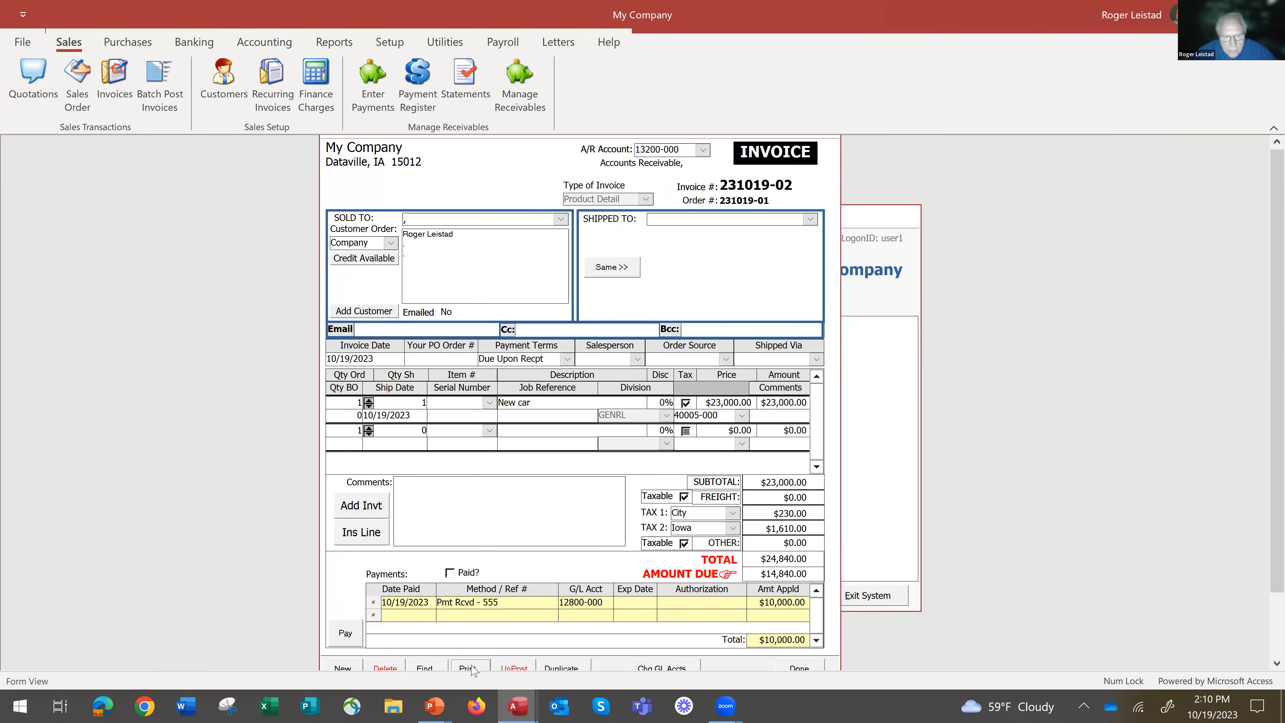
click(468, 667)
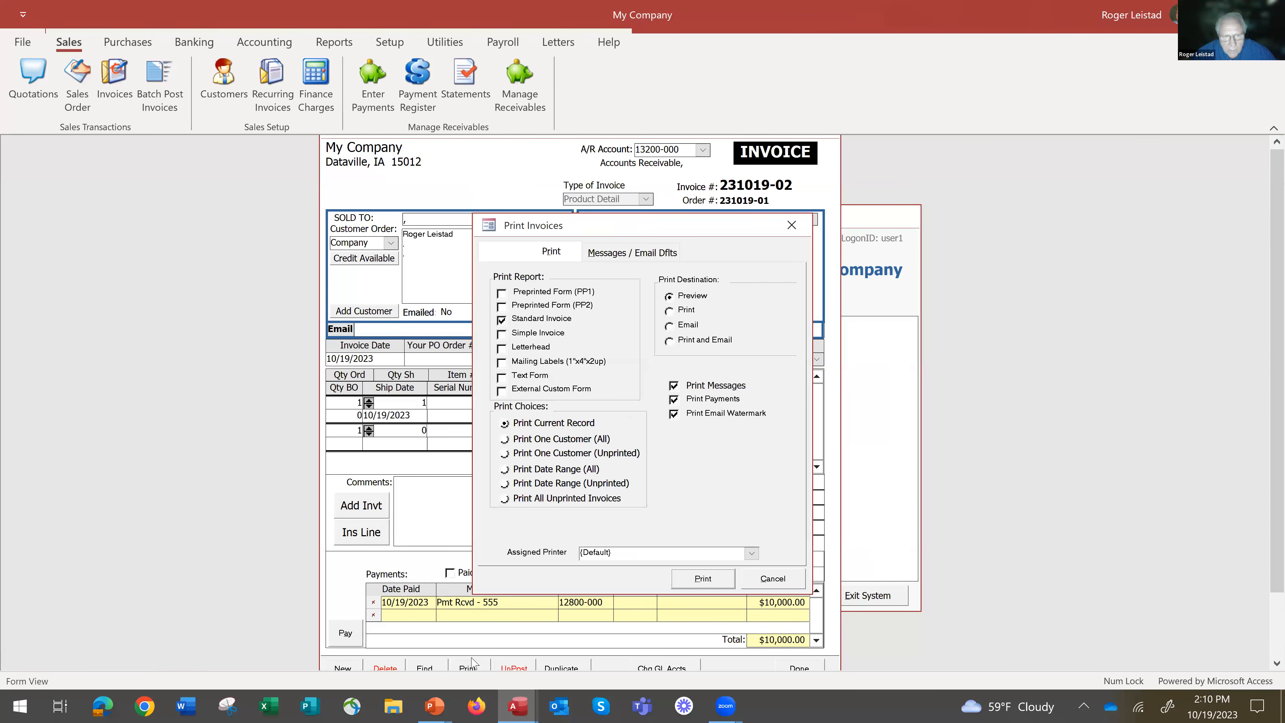
click(670, 341)
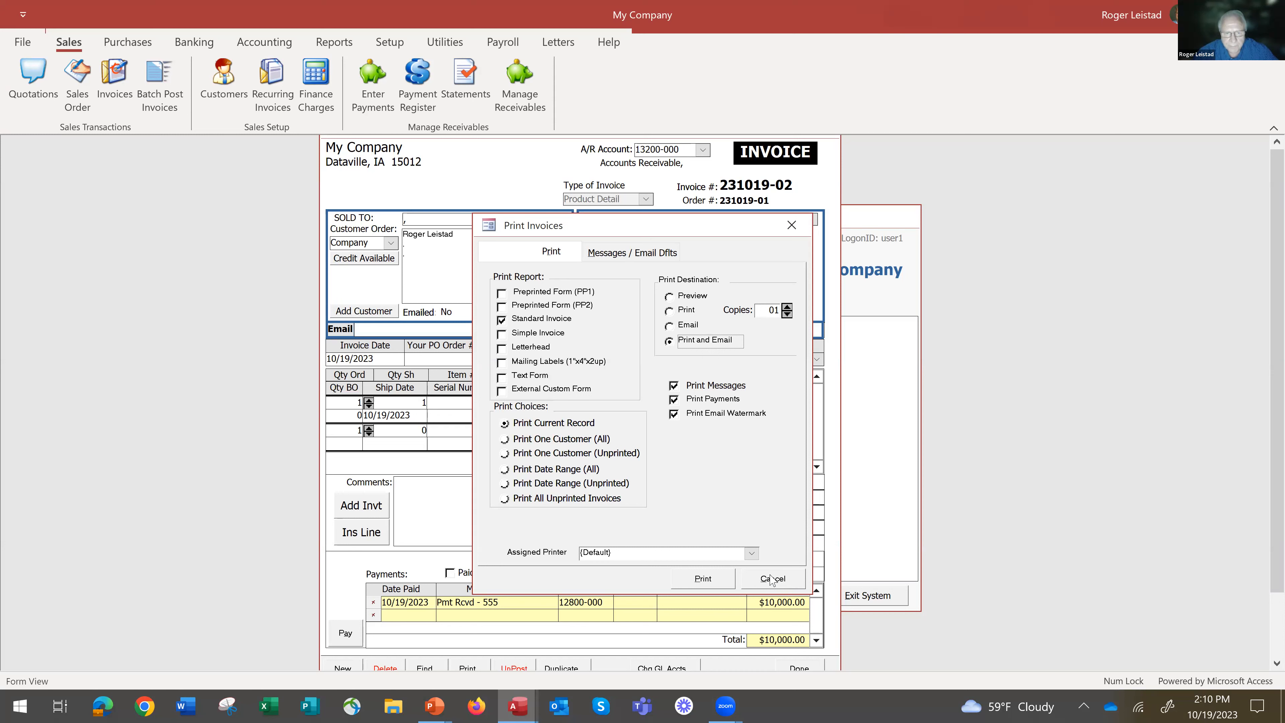
click(670, 298)
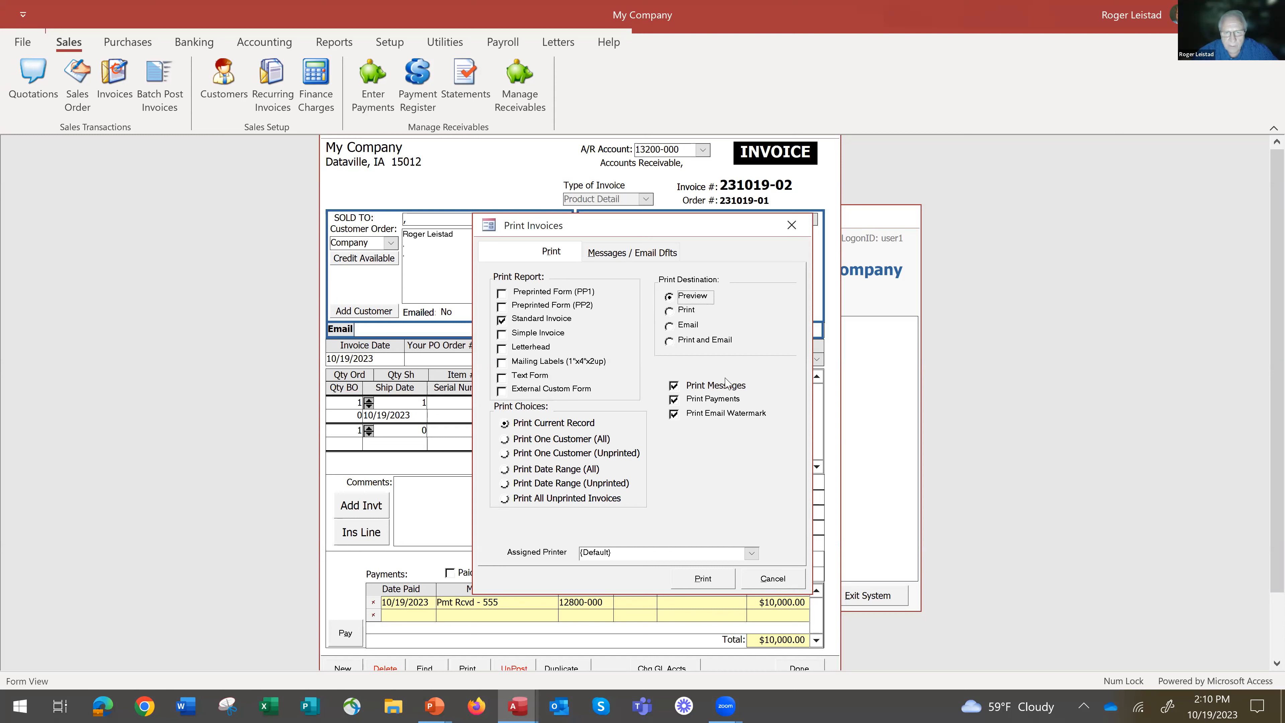
click(774, 580)
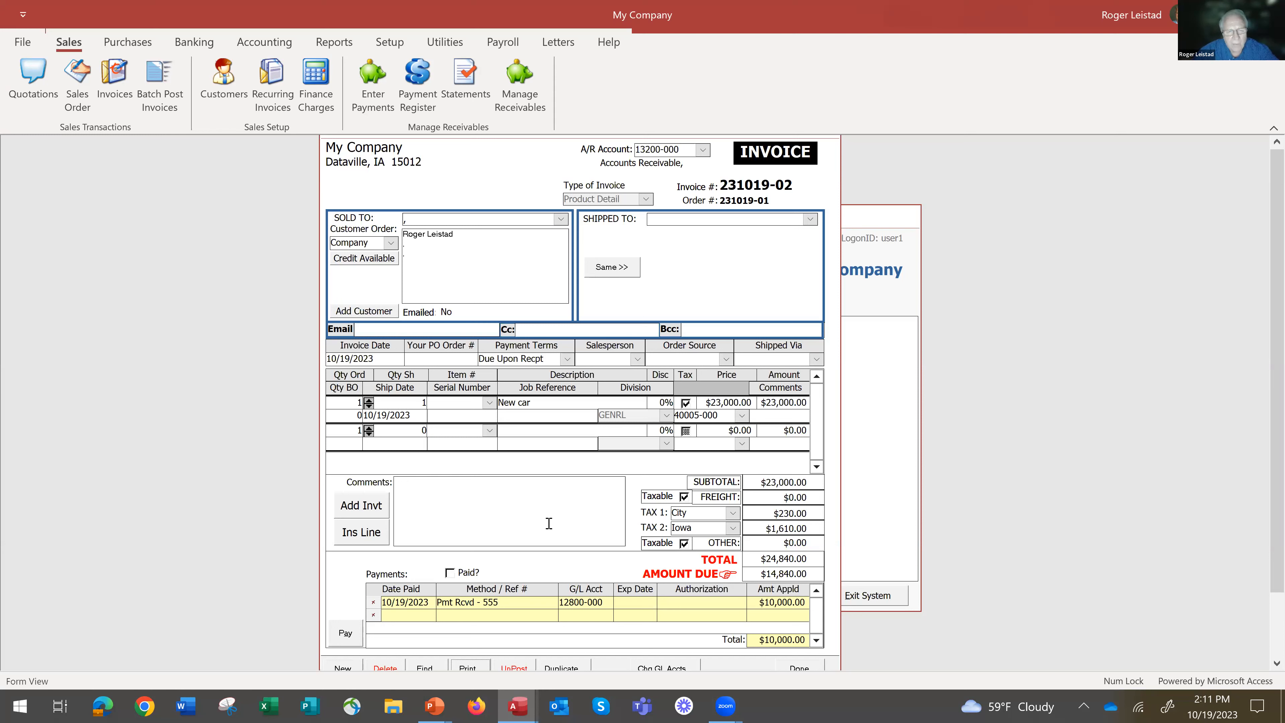
click(469, 668)
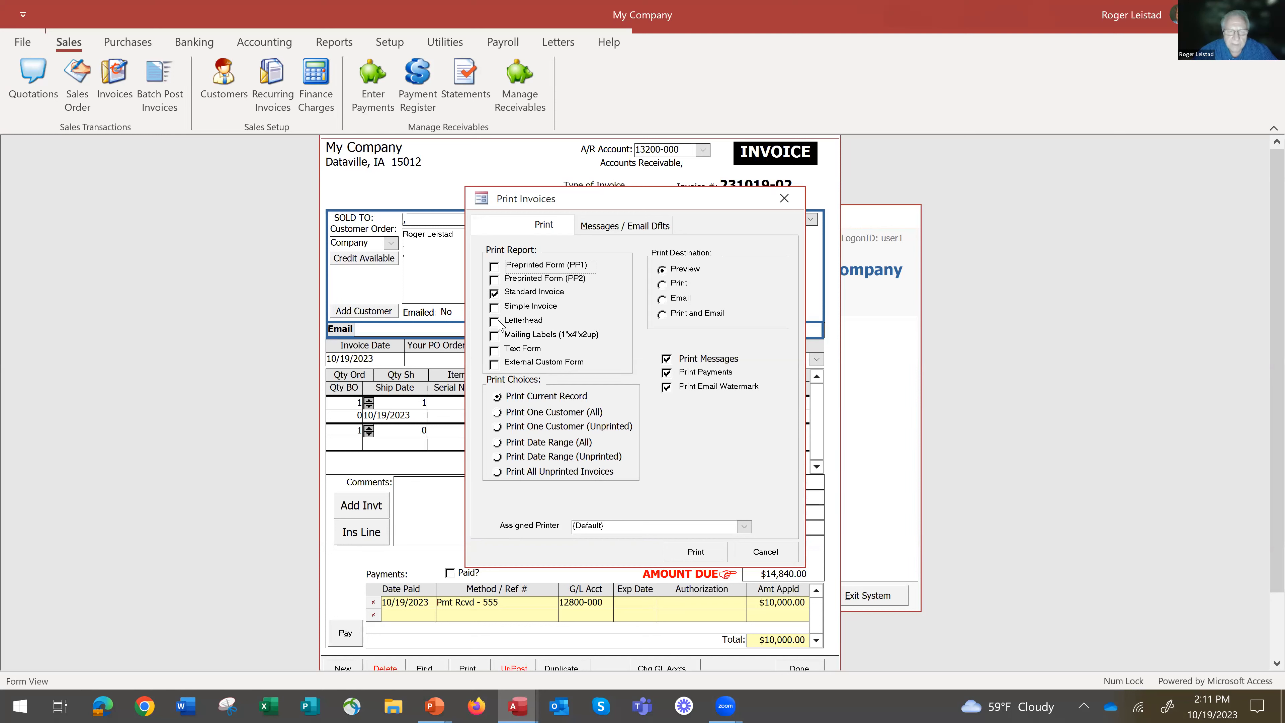
click(773, 555)
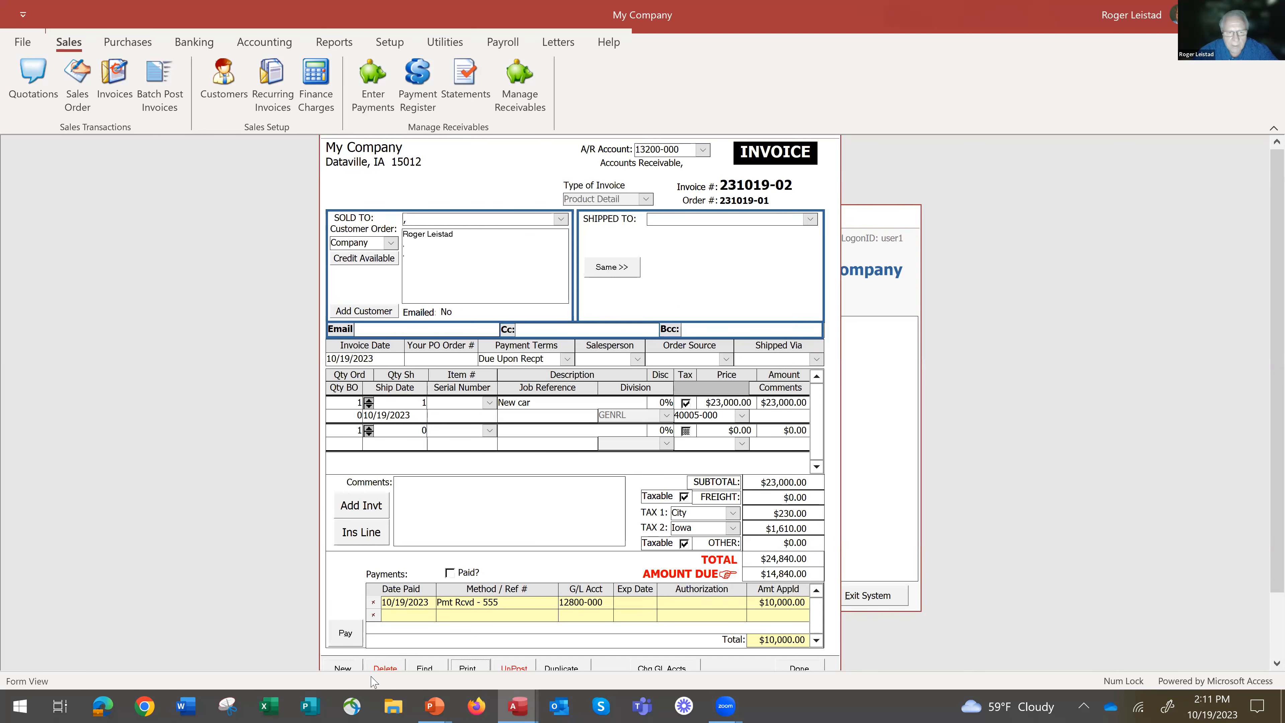
Create a new invoice of type Professional with "Installed carpet" as the work performed.
click(340, 667)
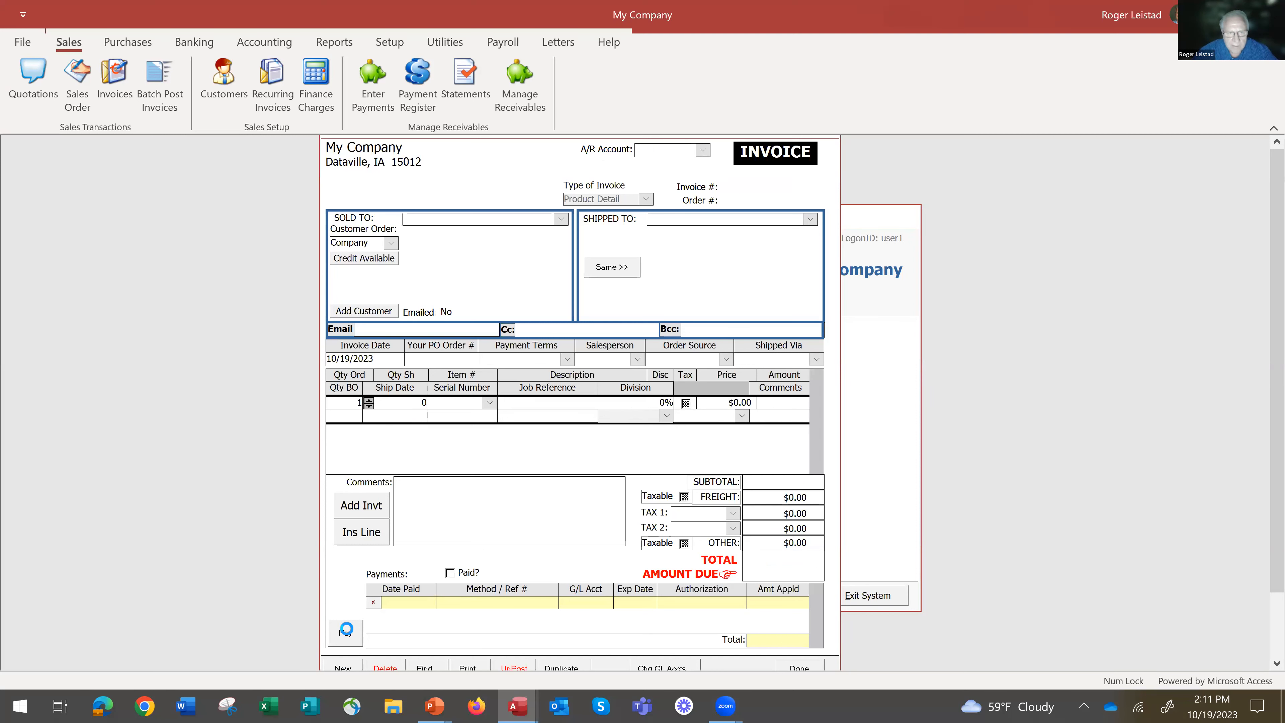
click(645, 198)
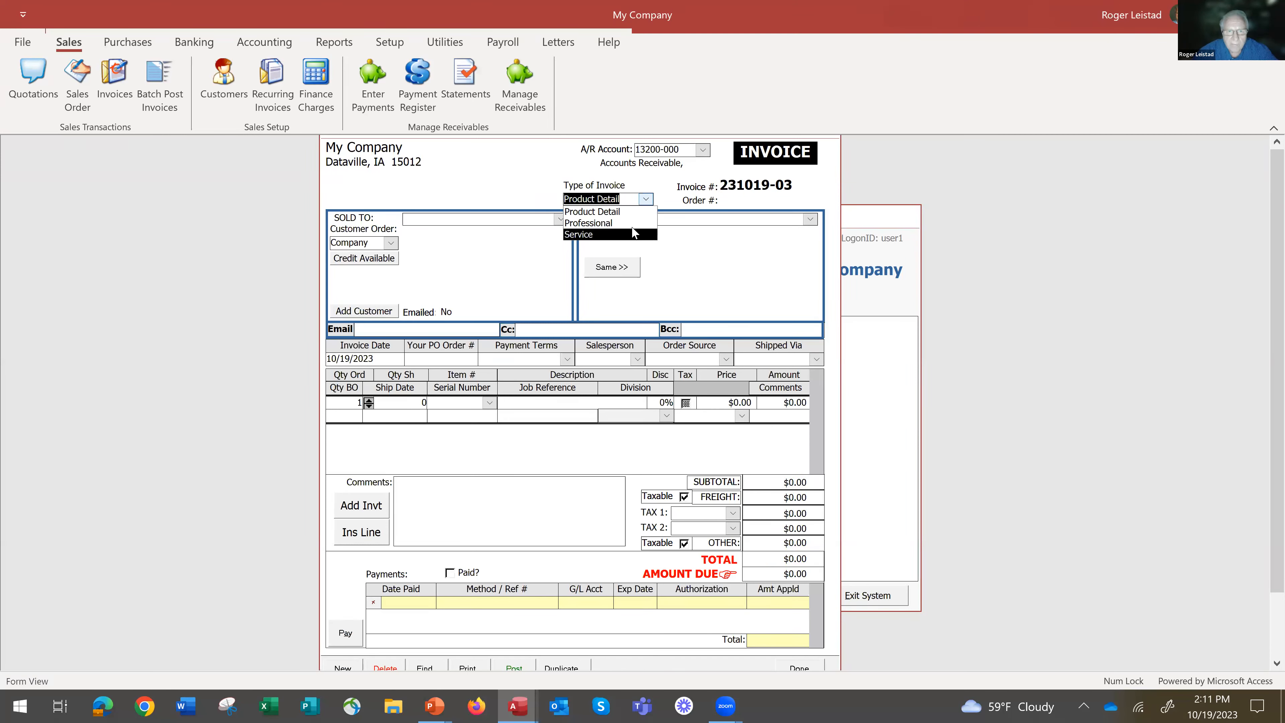
click(632, 223)
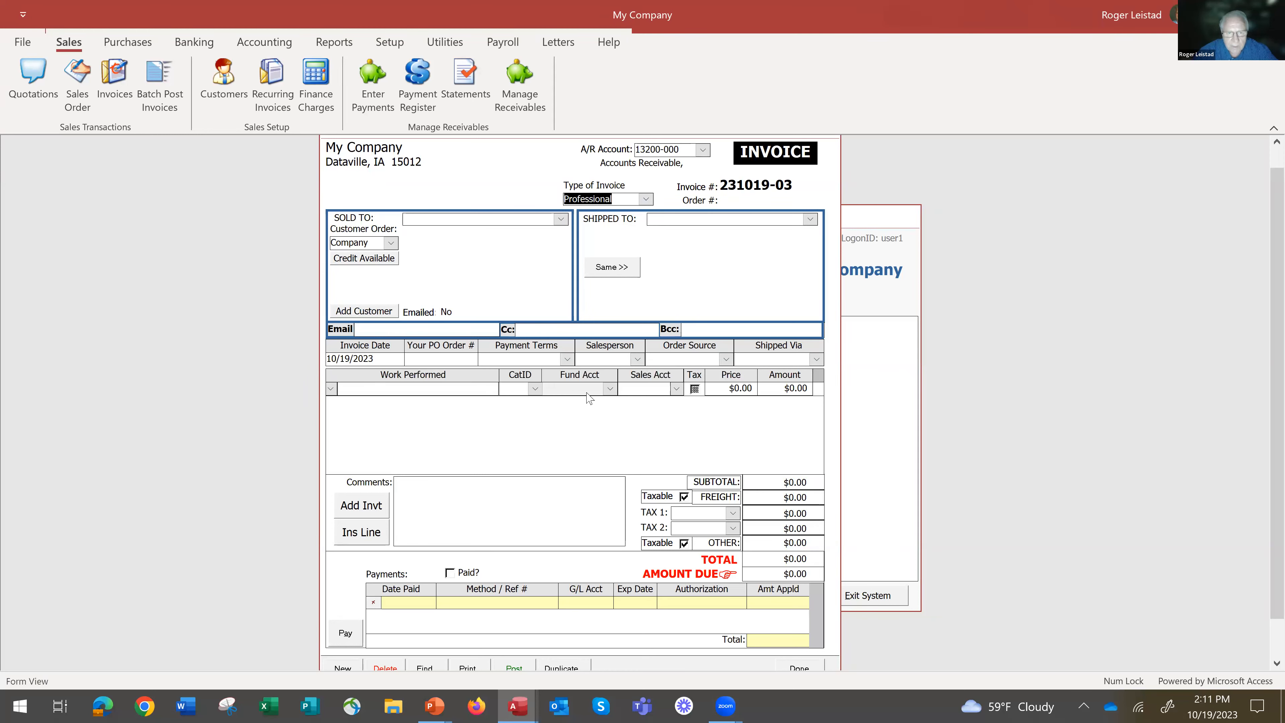
click(423, 388)
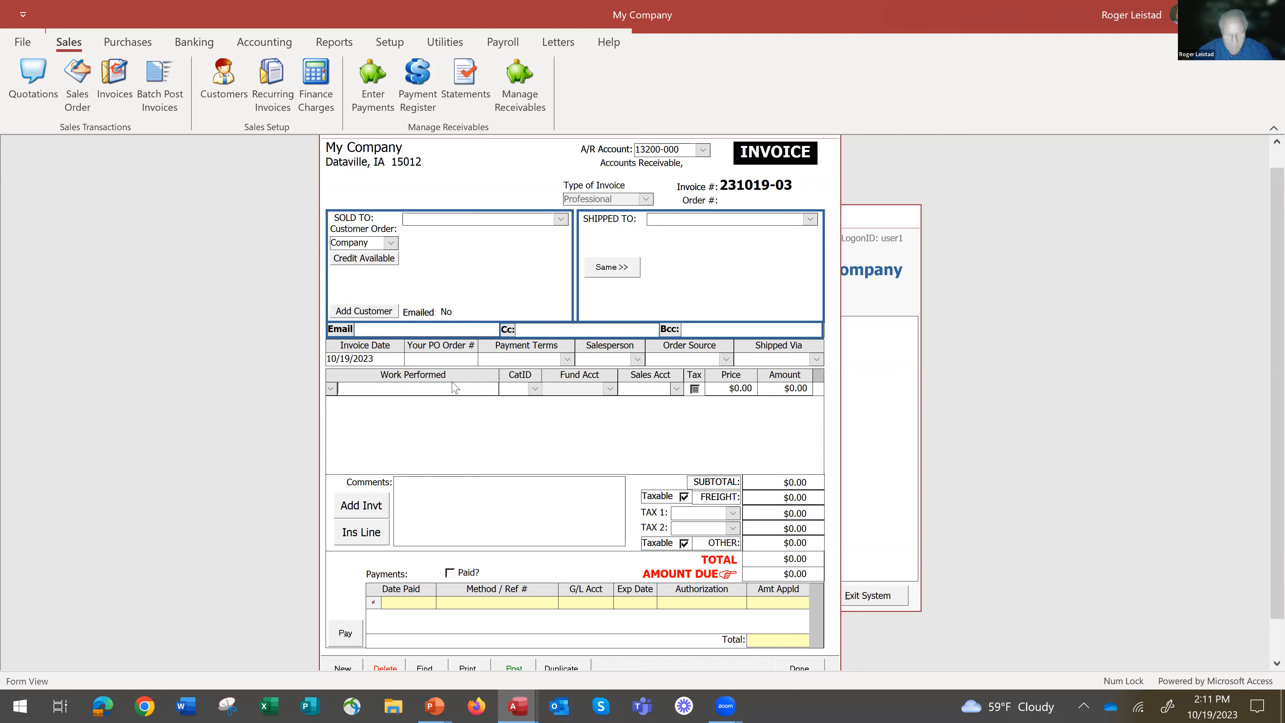
text(I)
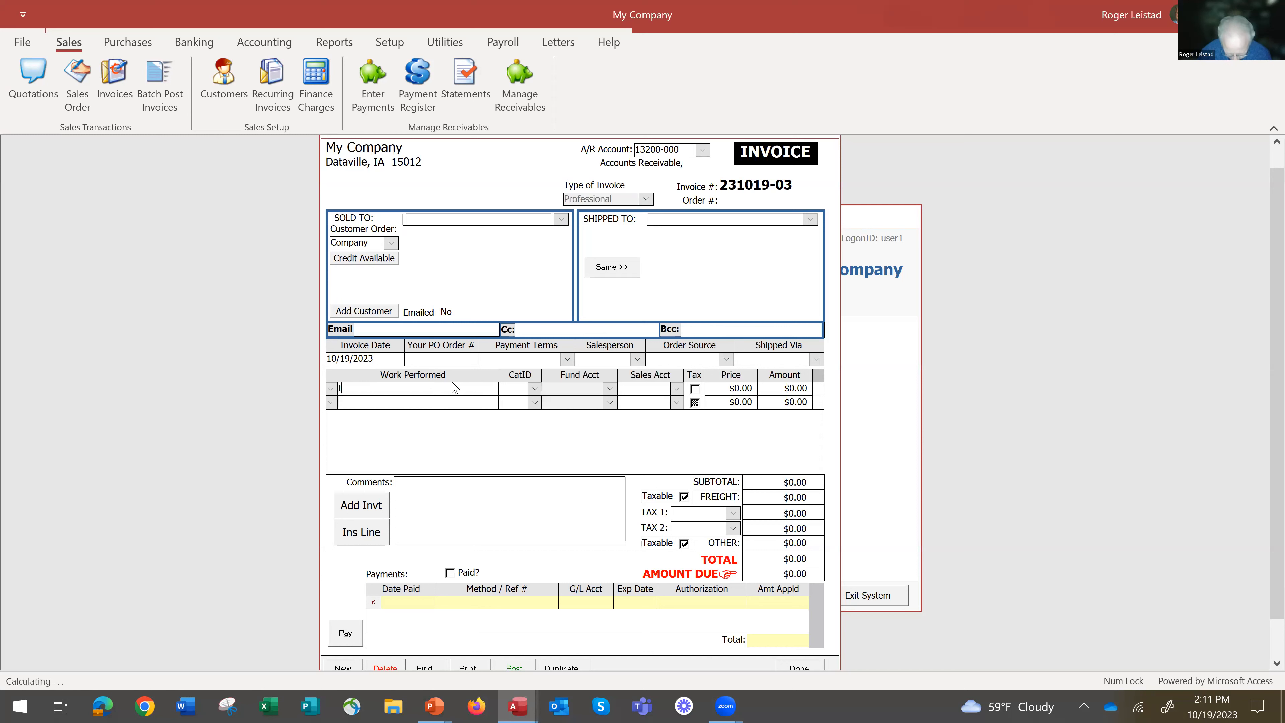
text(nstalled carpet)
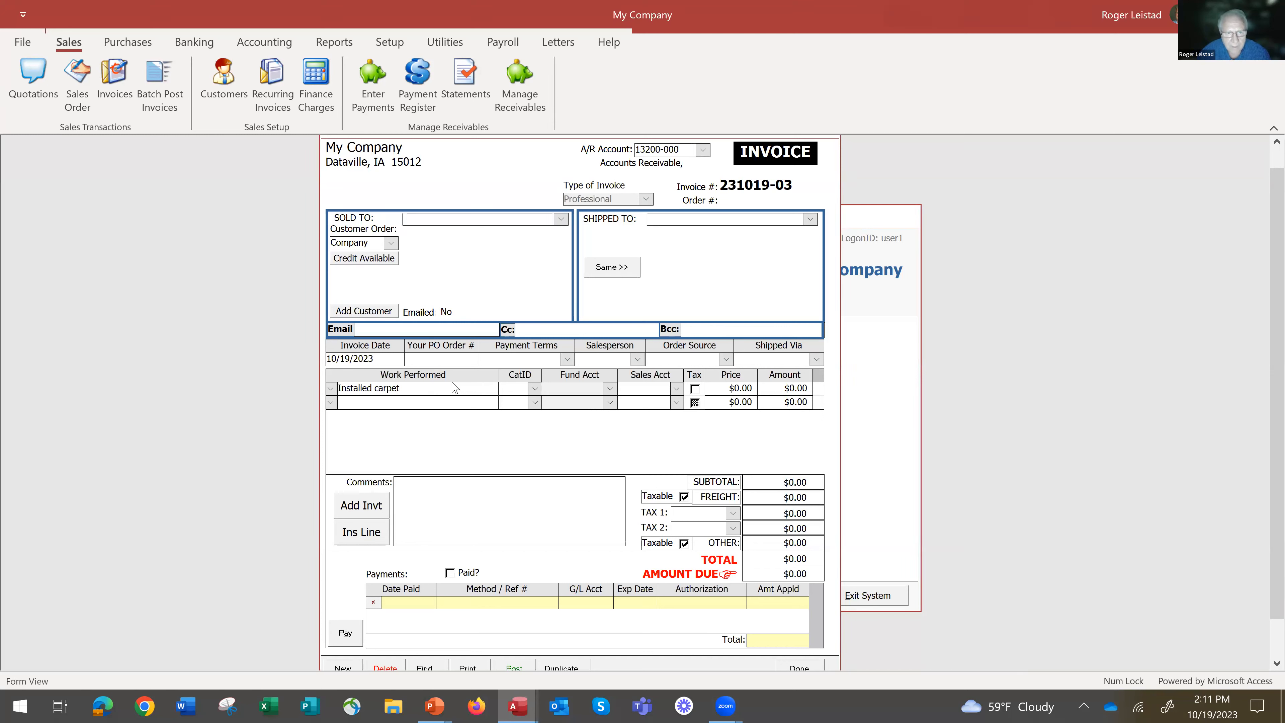
key(Tab)
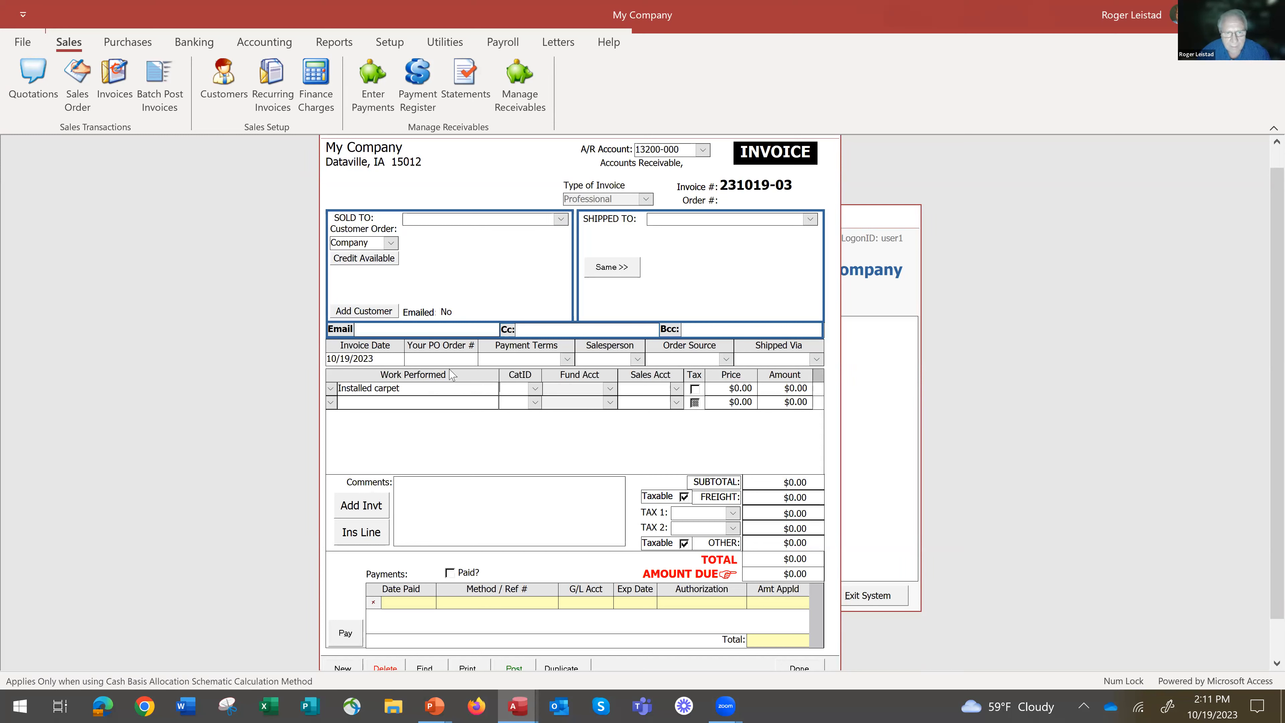
Assign the carpet line to sales account 40020-000 Hardware Sales at a price of 600, and select the existing customer as the buyer.
click(676, 403)
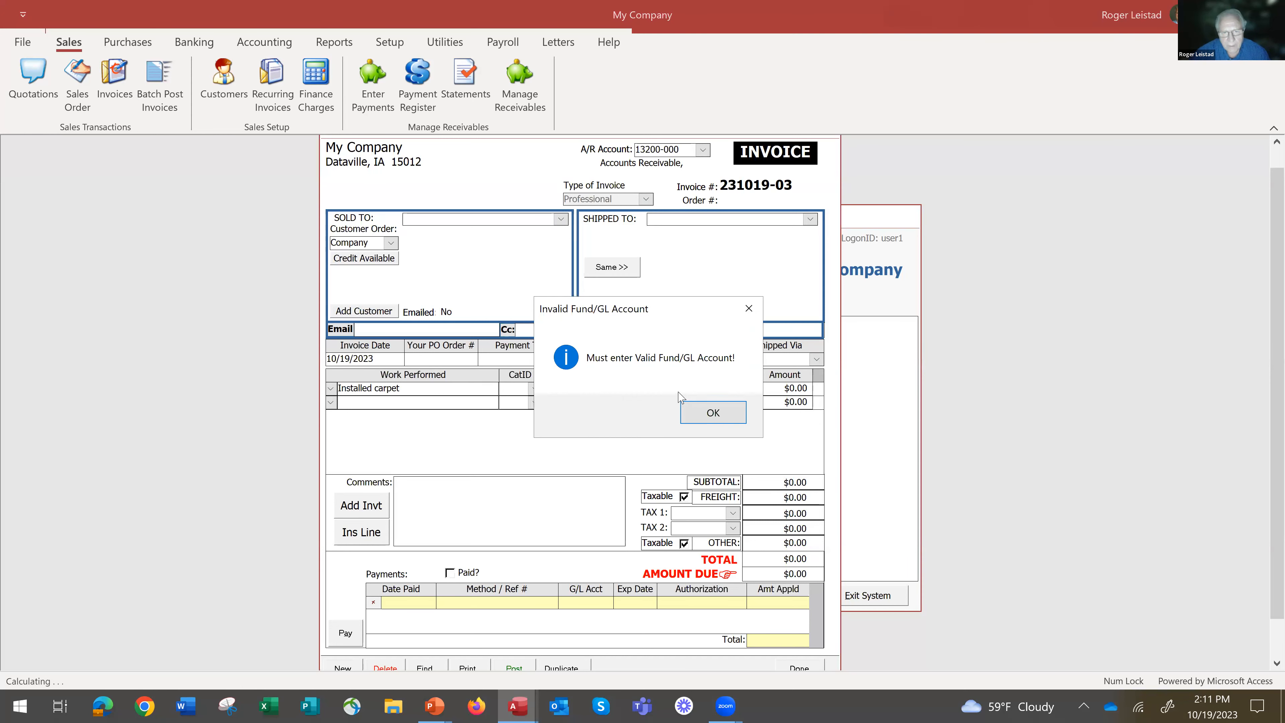
click(715, 412)
click(677, 389)
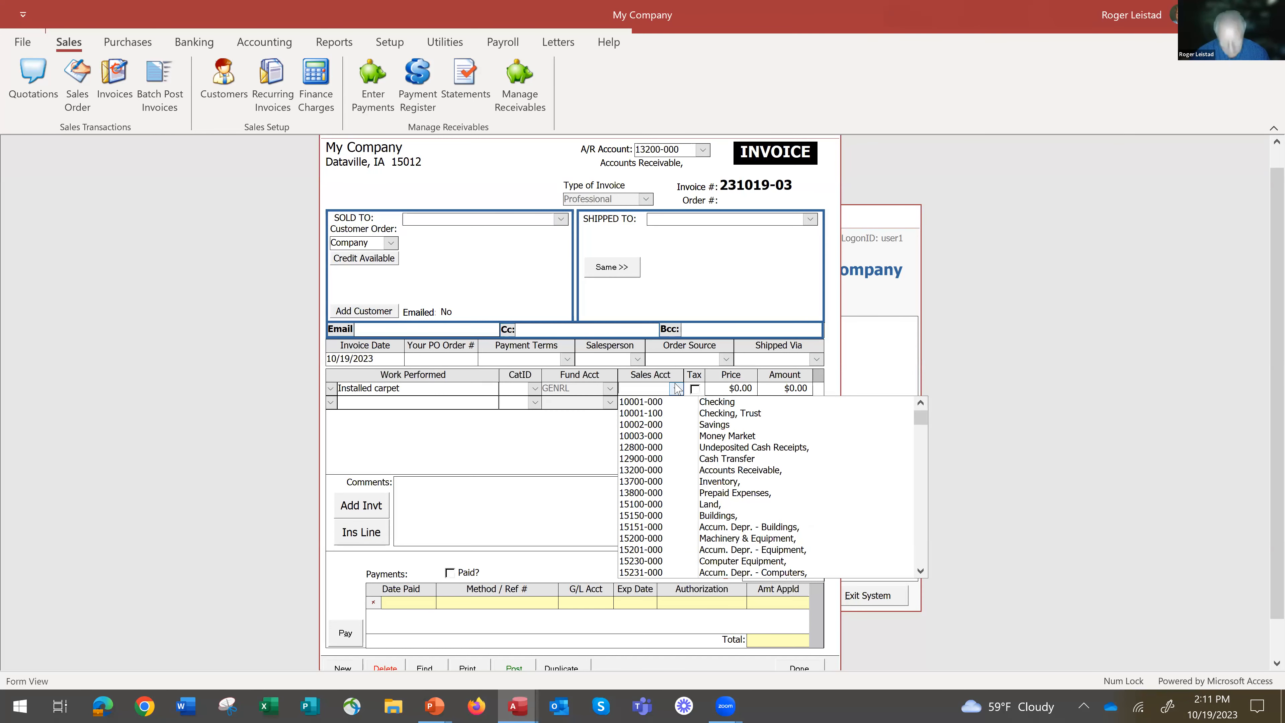
text(40005-000)
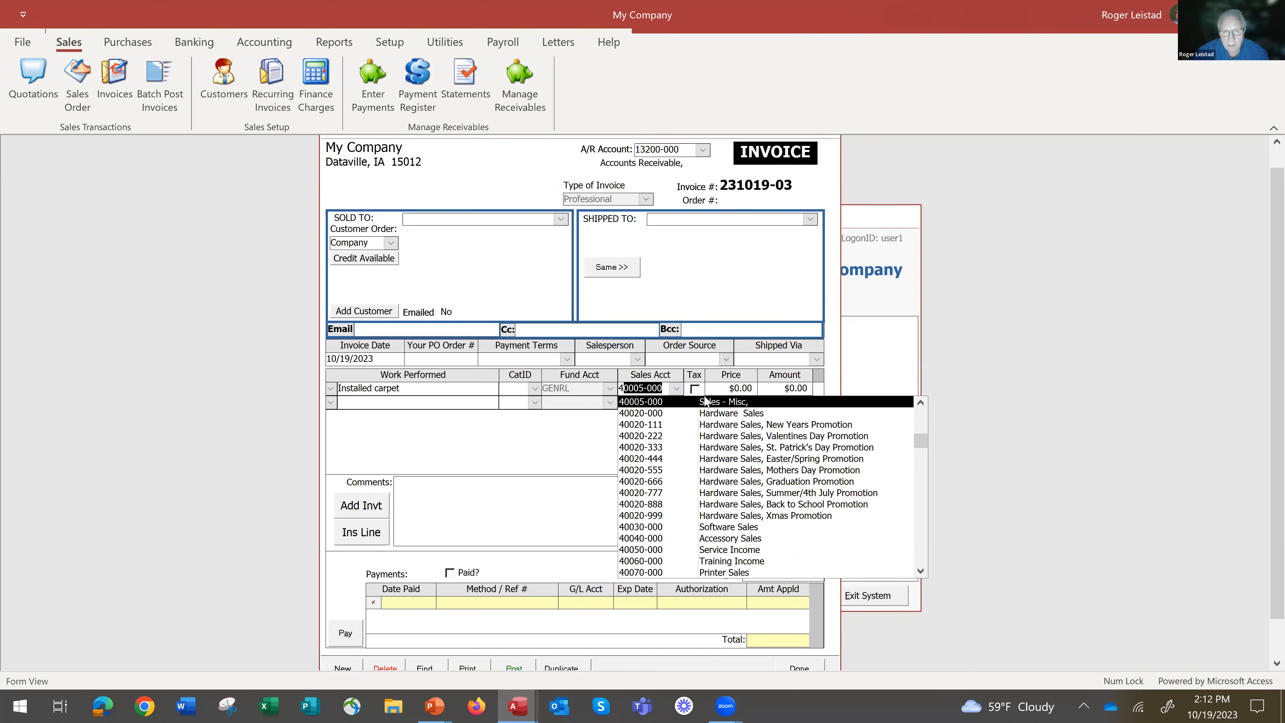
click(713, 414)
key(Tab)
text(600)
key(Tab)
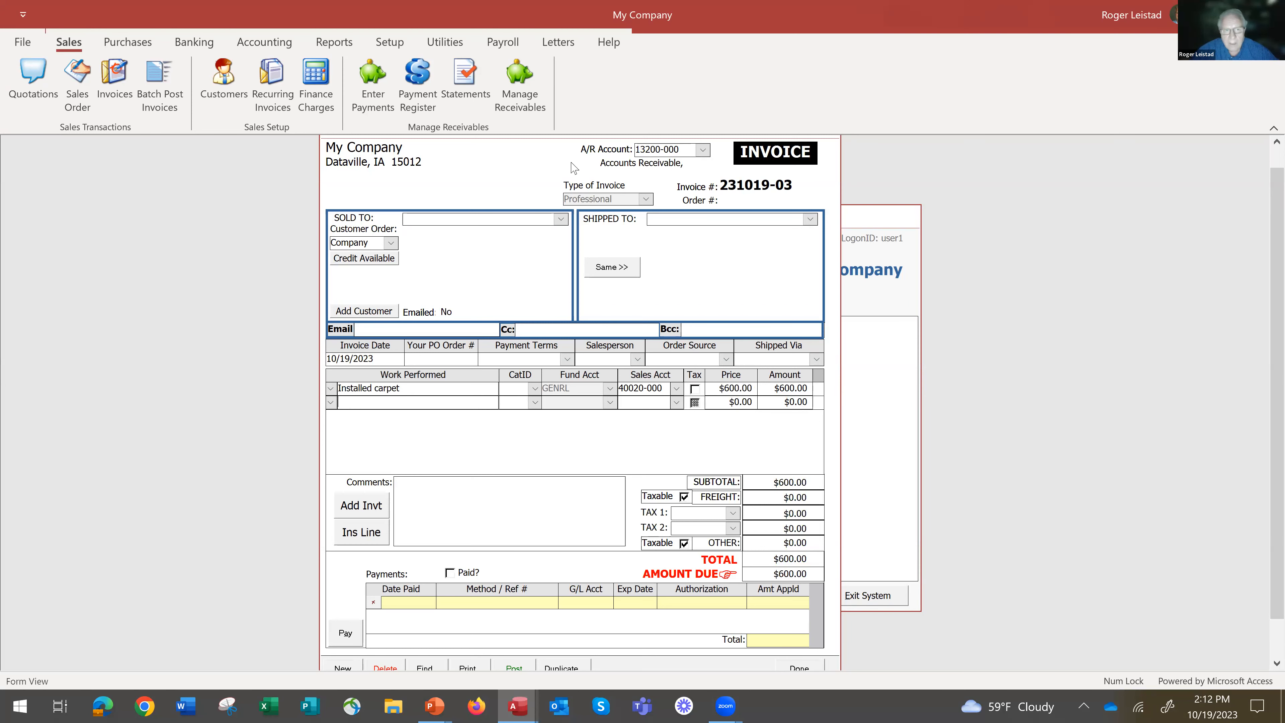
click(561, 219)
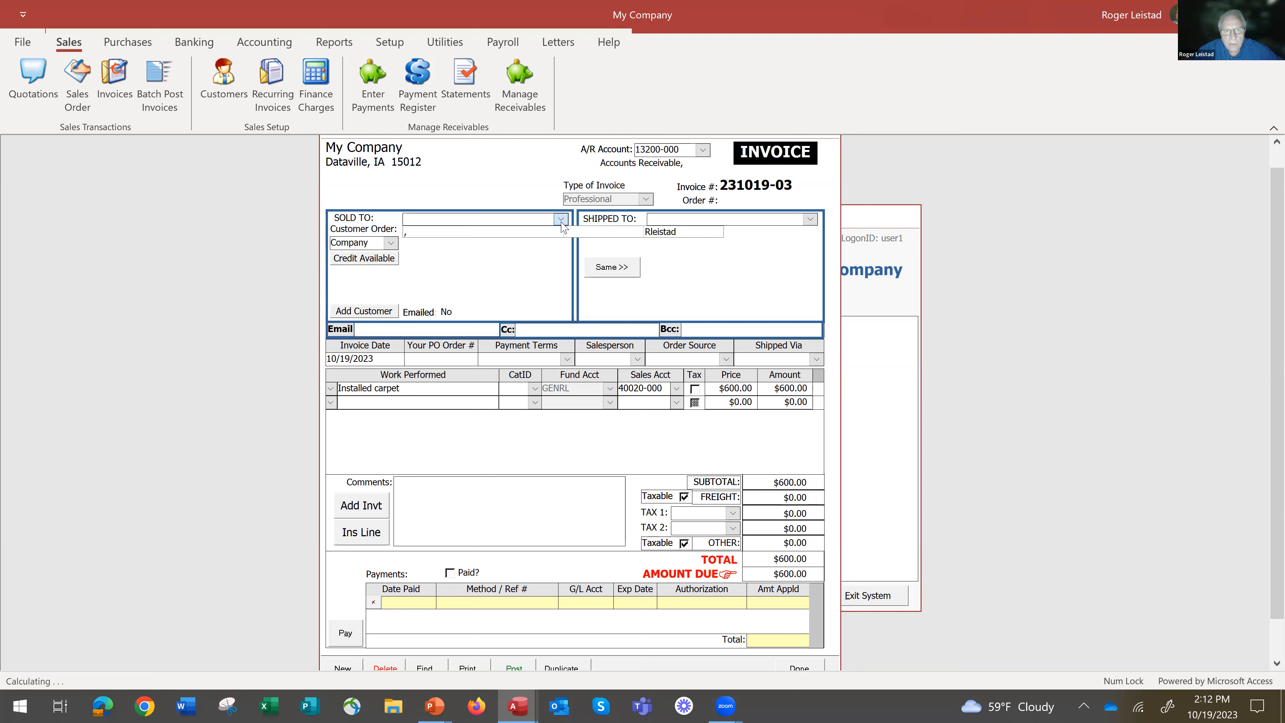
click(606, 233)
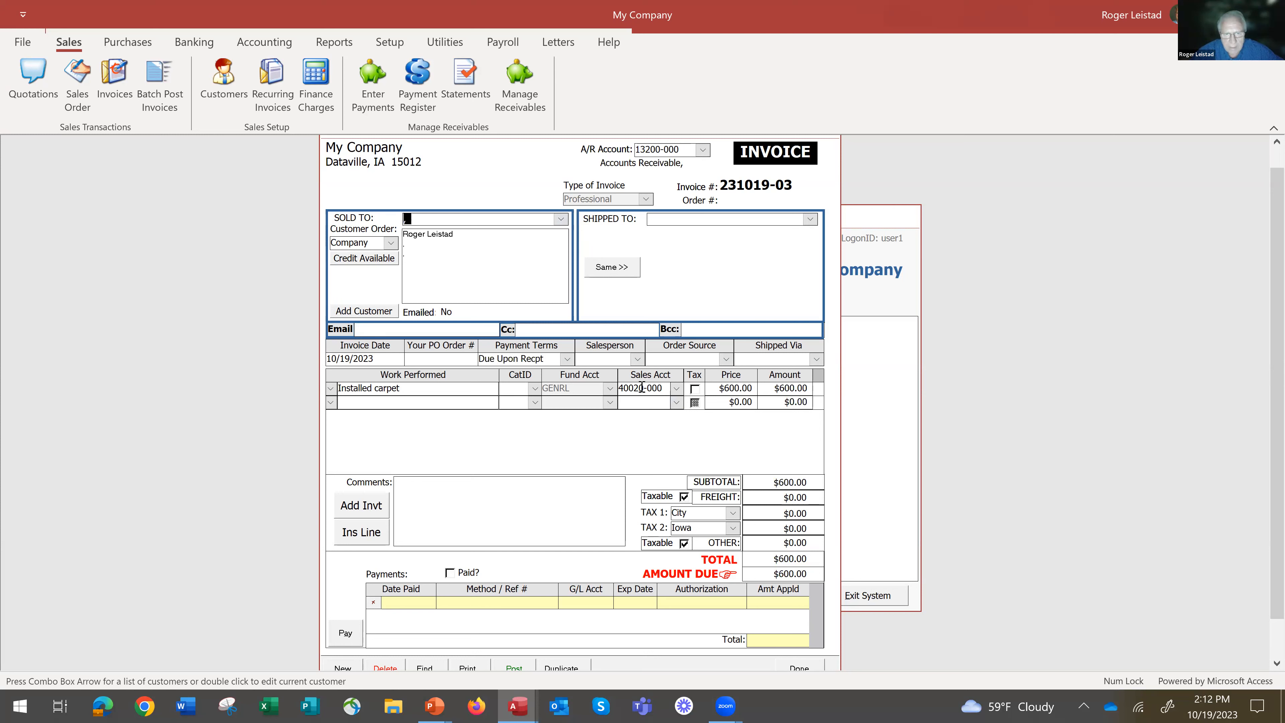
Preview the current Professional invoice as a Standard Invoice and examine its work line and totals.
click(469, 666)
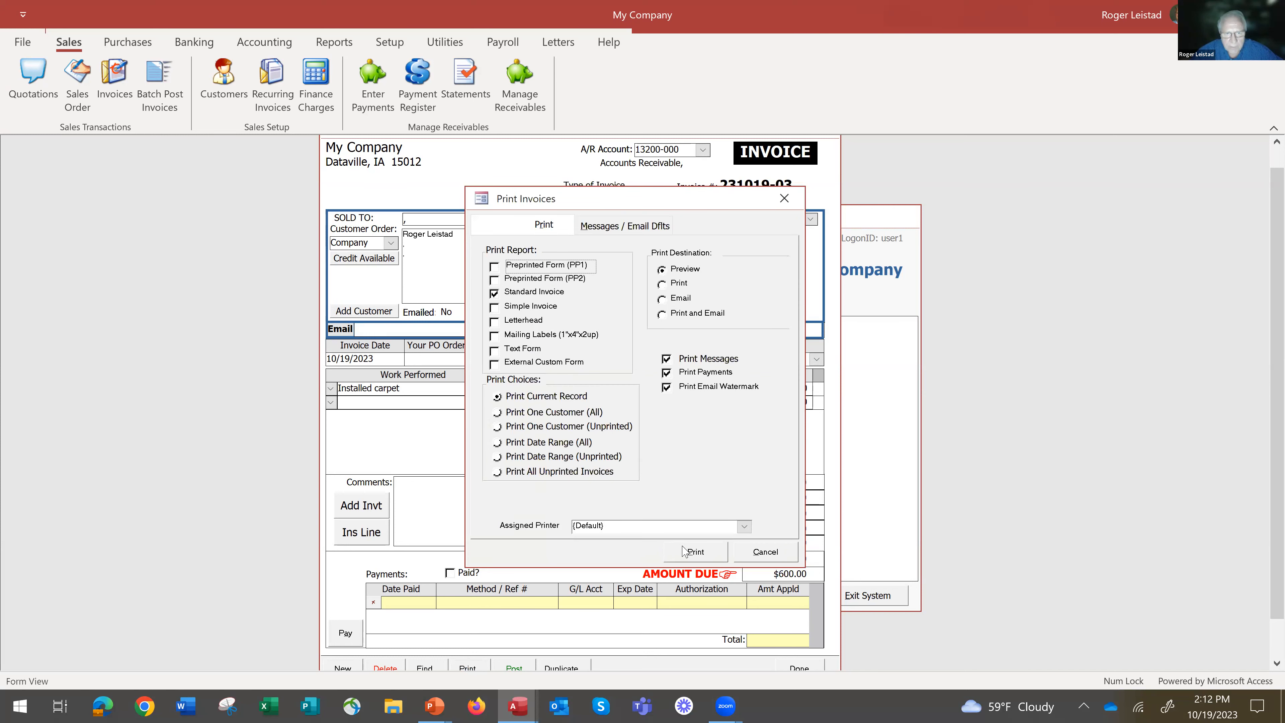
click(698, 553)
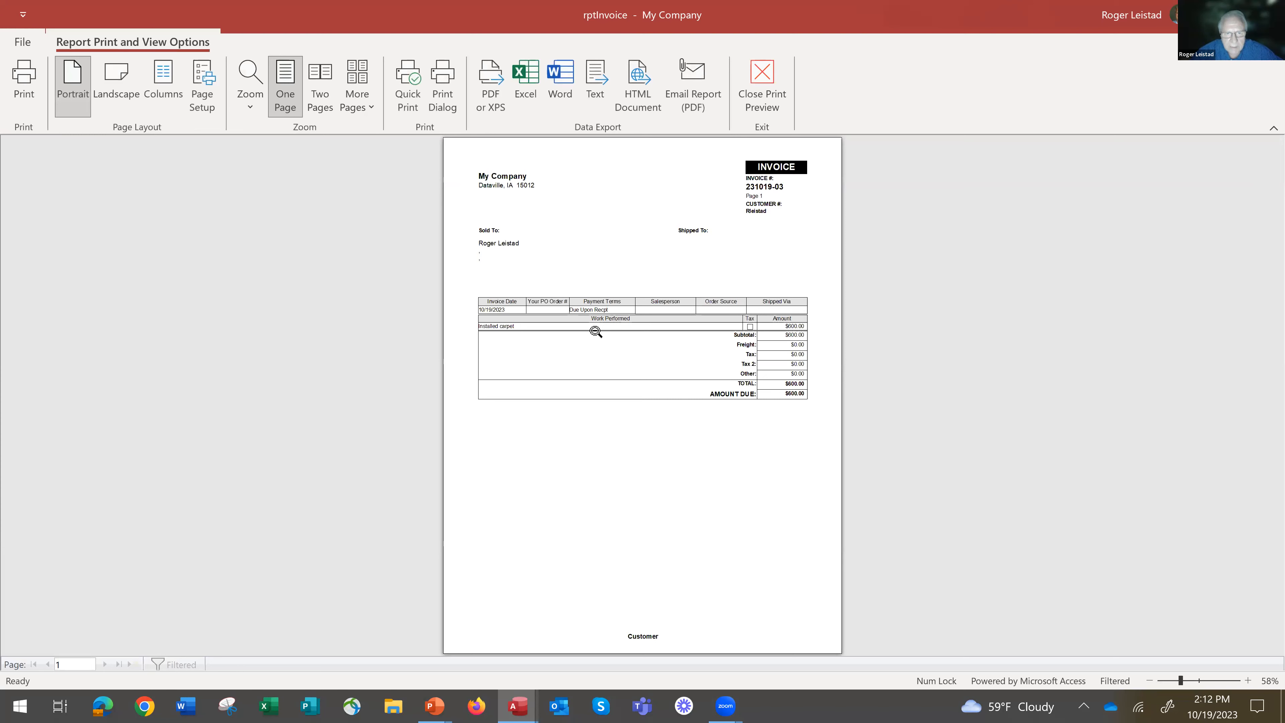
click(595, 331)
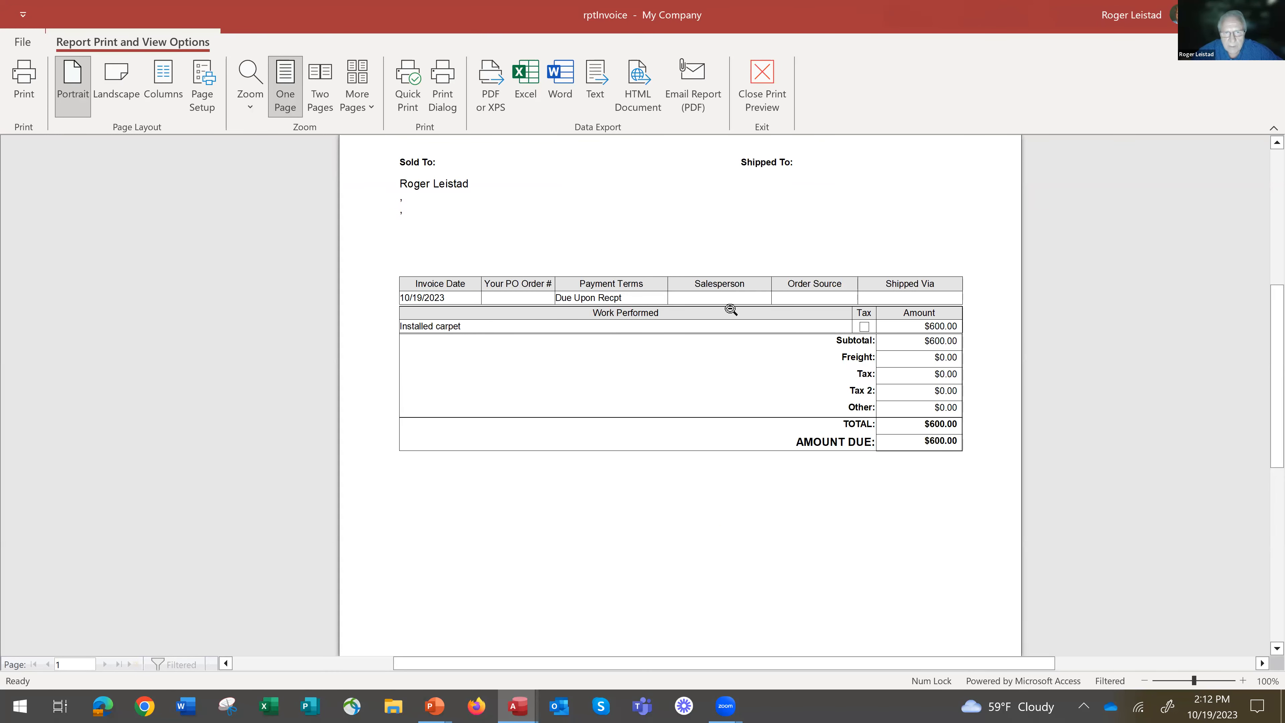
key(Escape)
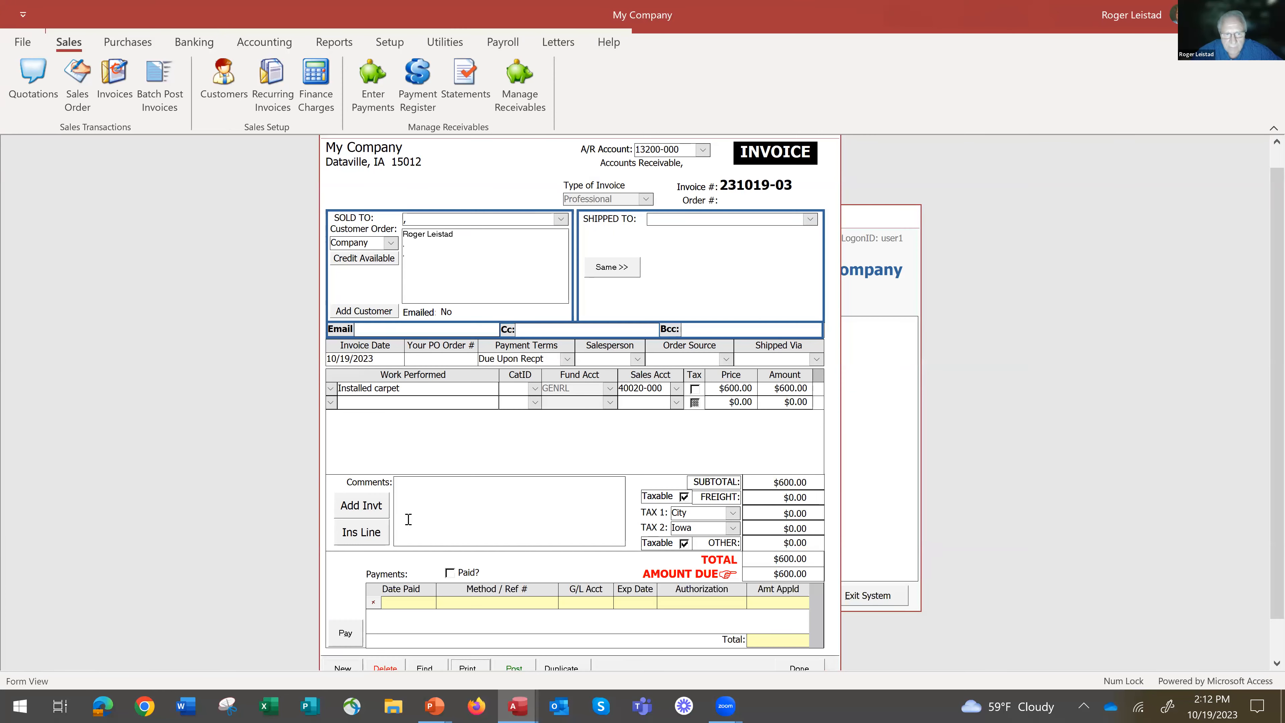
Enter the job's street address followed by "-install carpet" in the invoice comments.
click(435, 495)
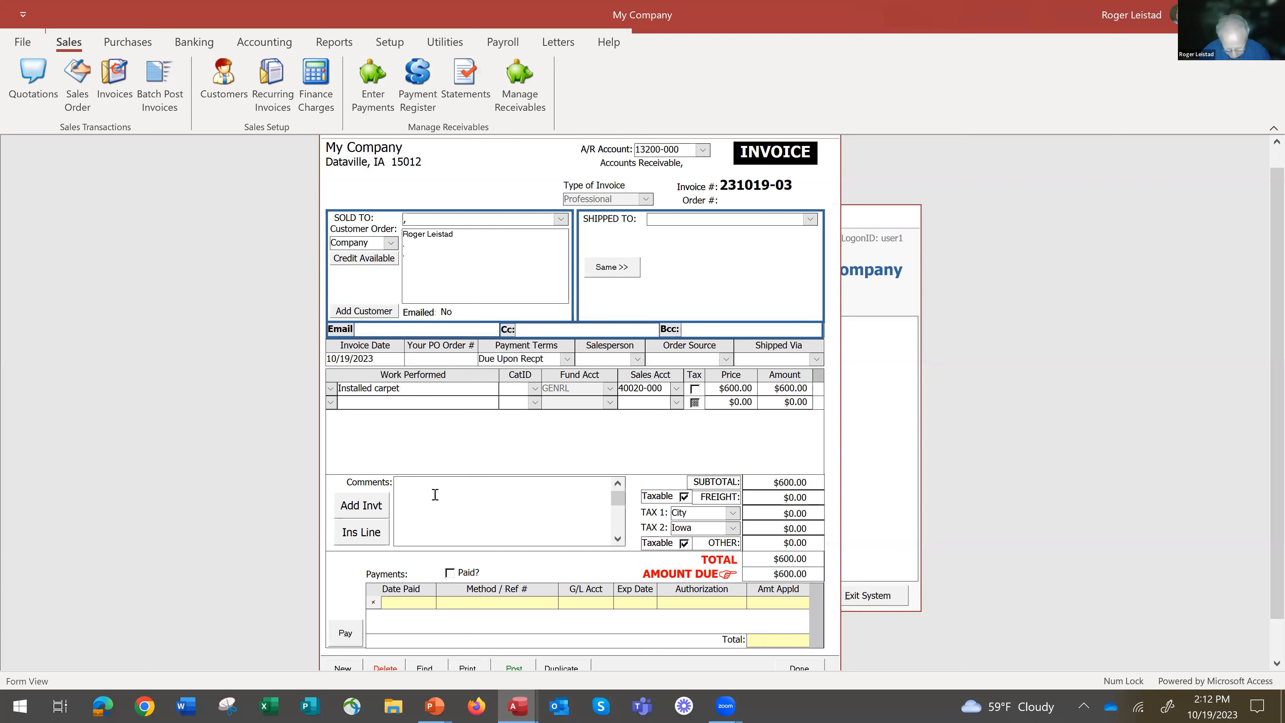
text(27)
text(install)
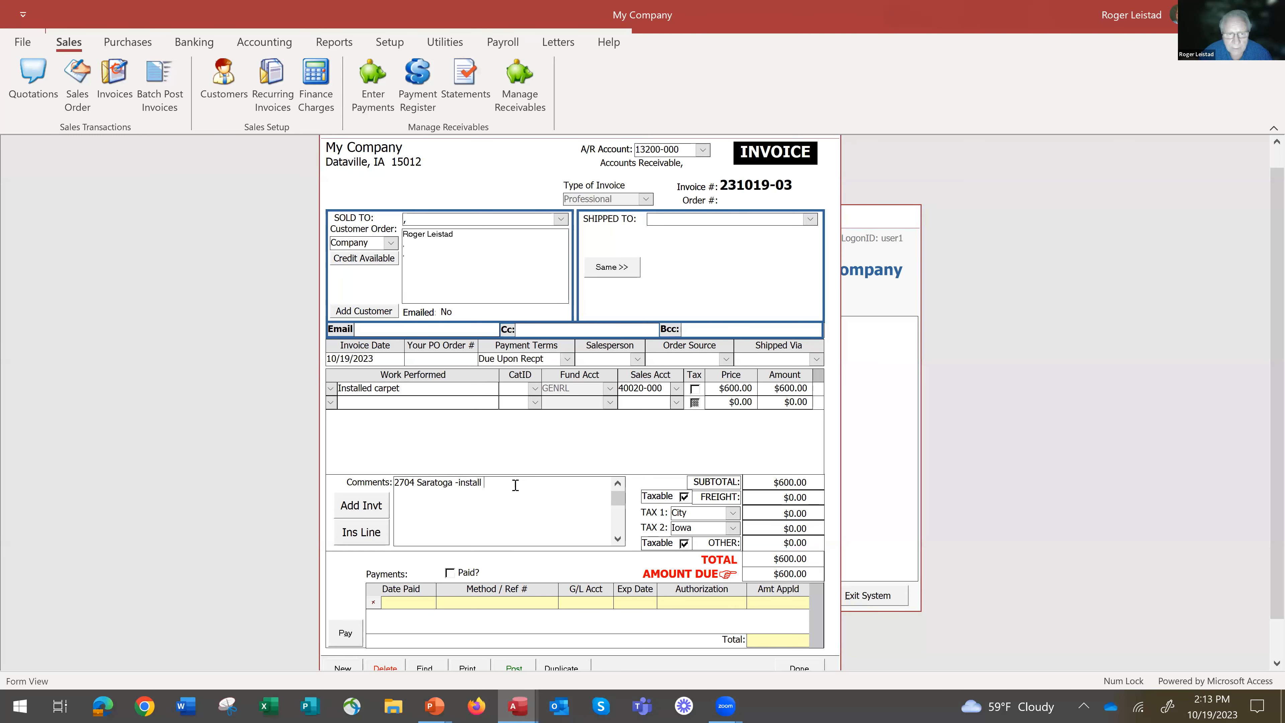
text( carpet)
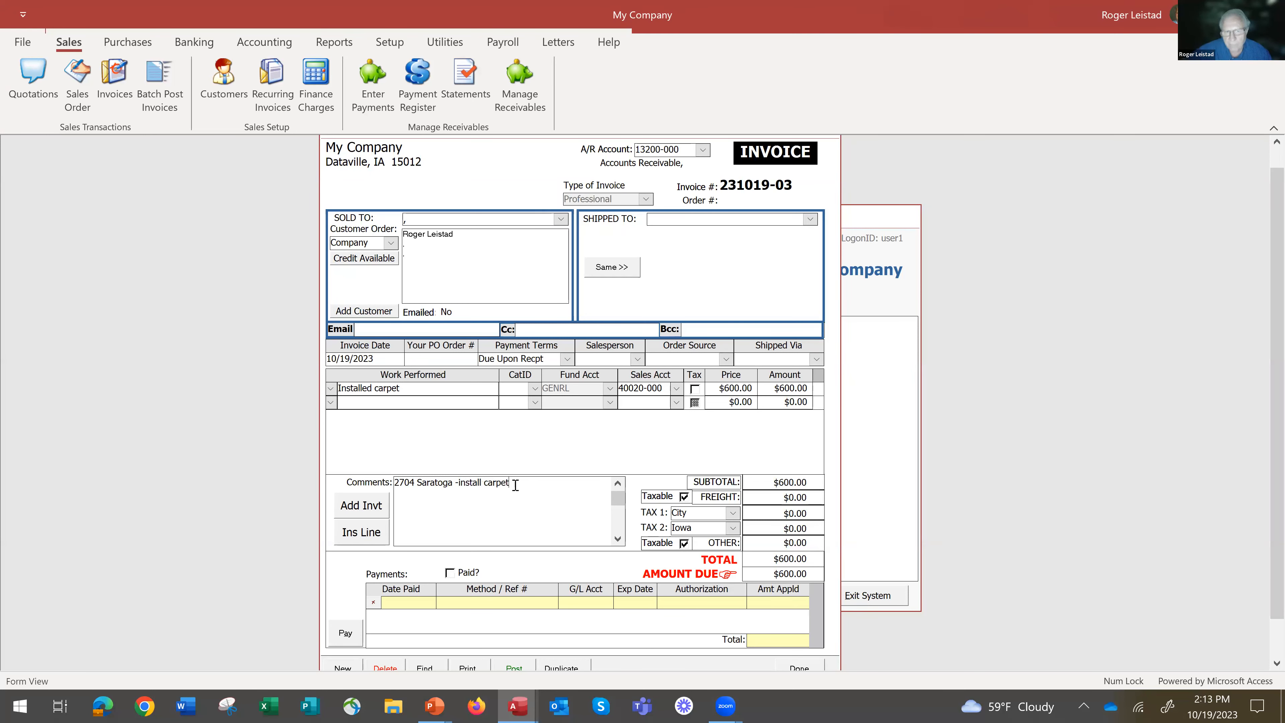
Preview the invoice again as a Standard Invoice, examine how the comment prints, and close the preview and the invoice.
click(467, 667)
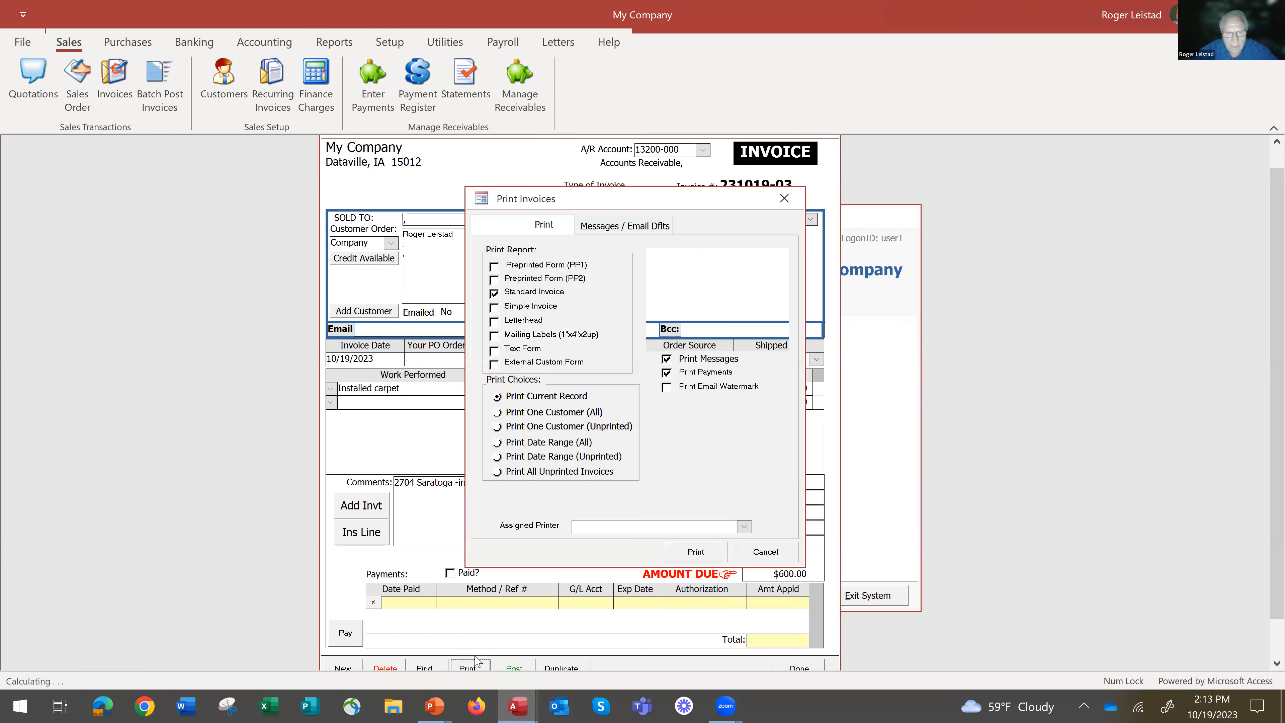
click(697, 551)
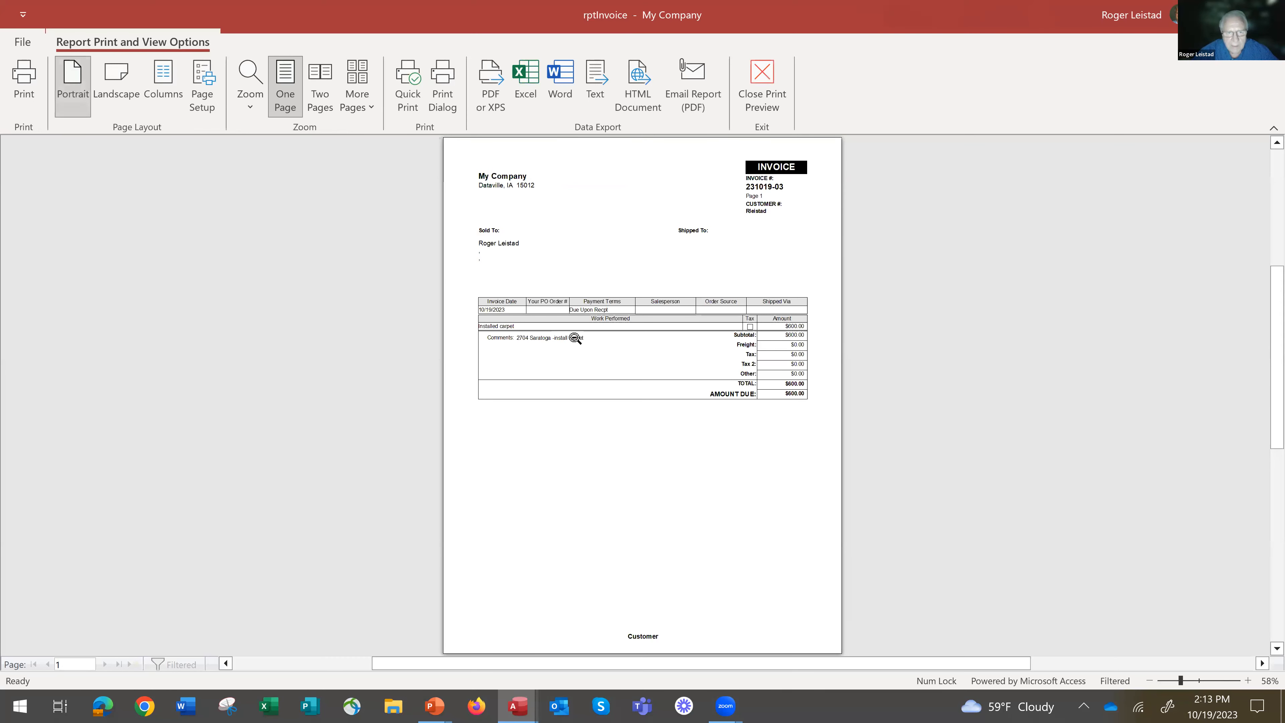
click(569, 339)
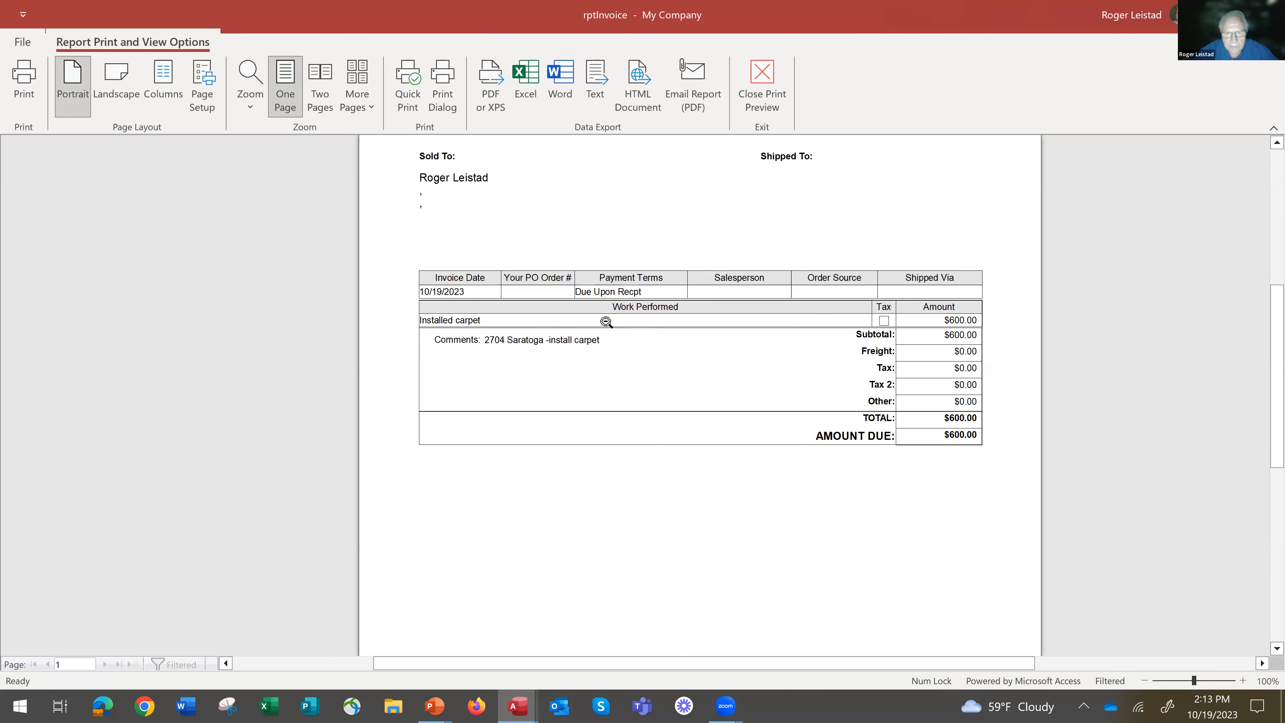
click(627, 358)
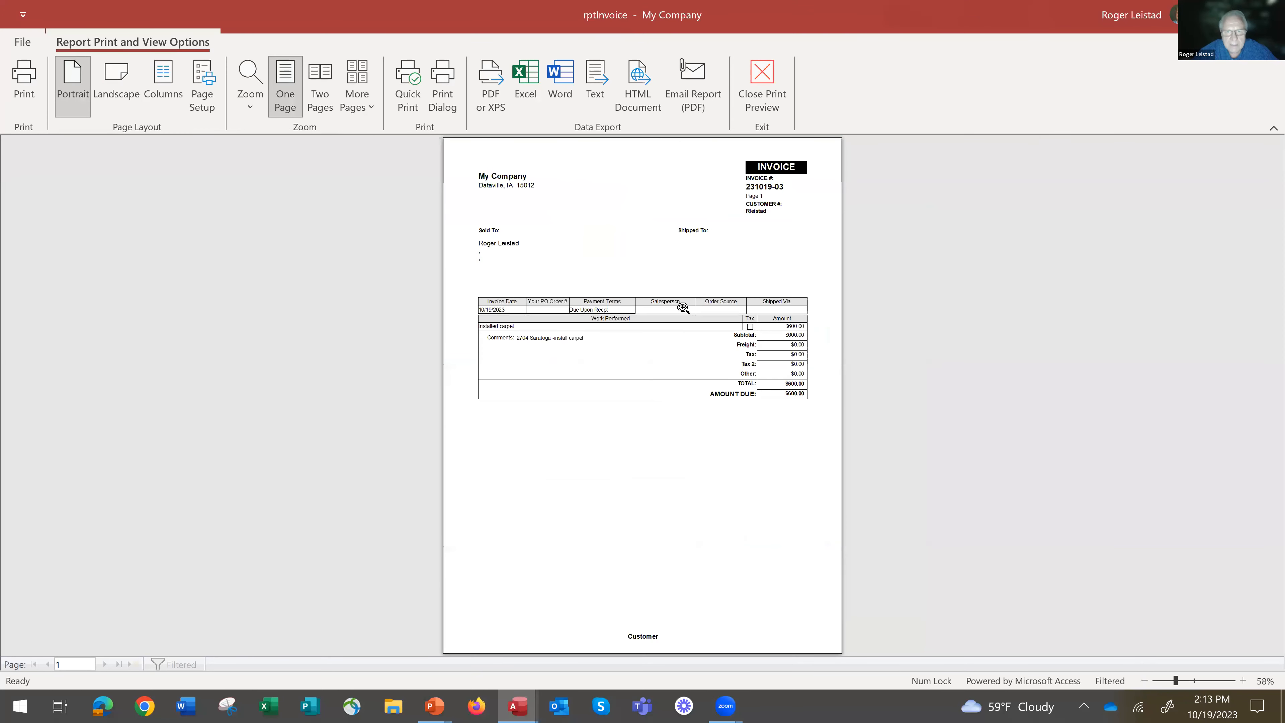
click(562, 339)
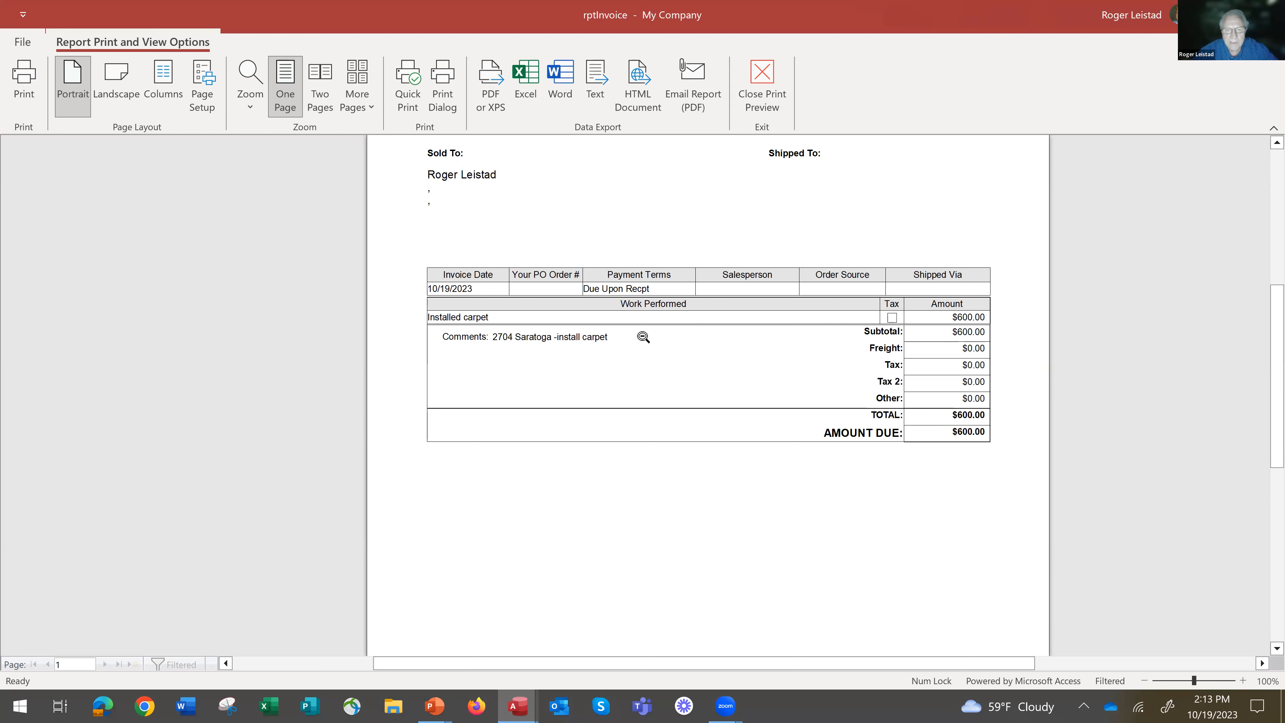
click(785, 63)
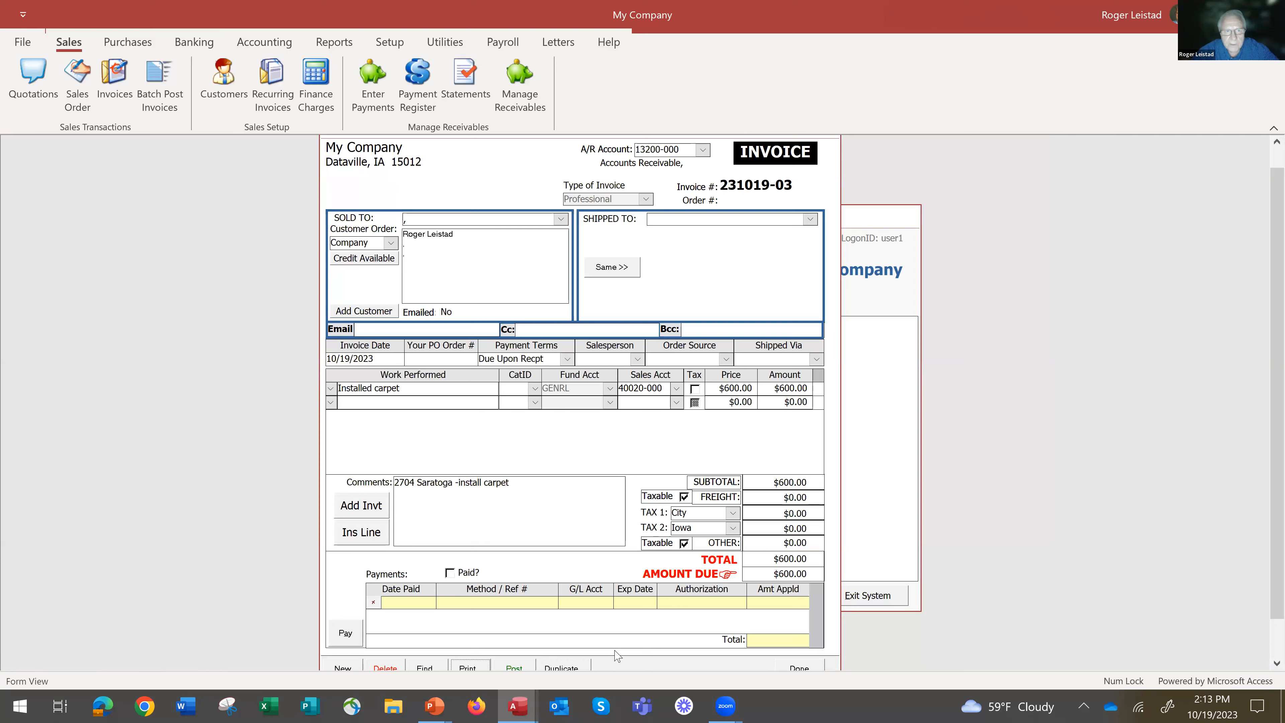
click(796, 669)
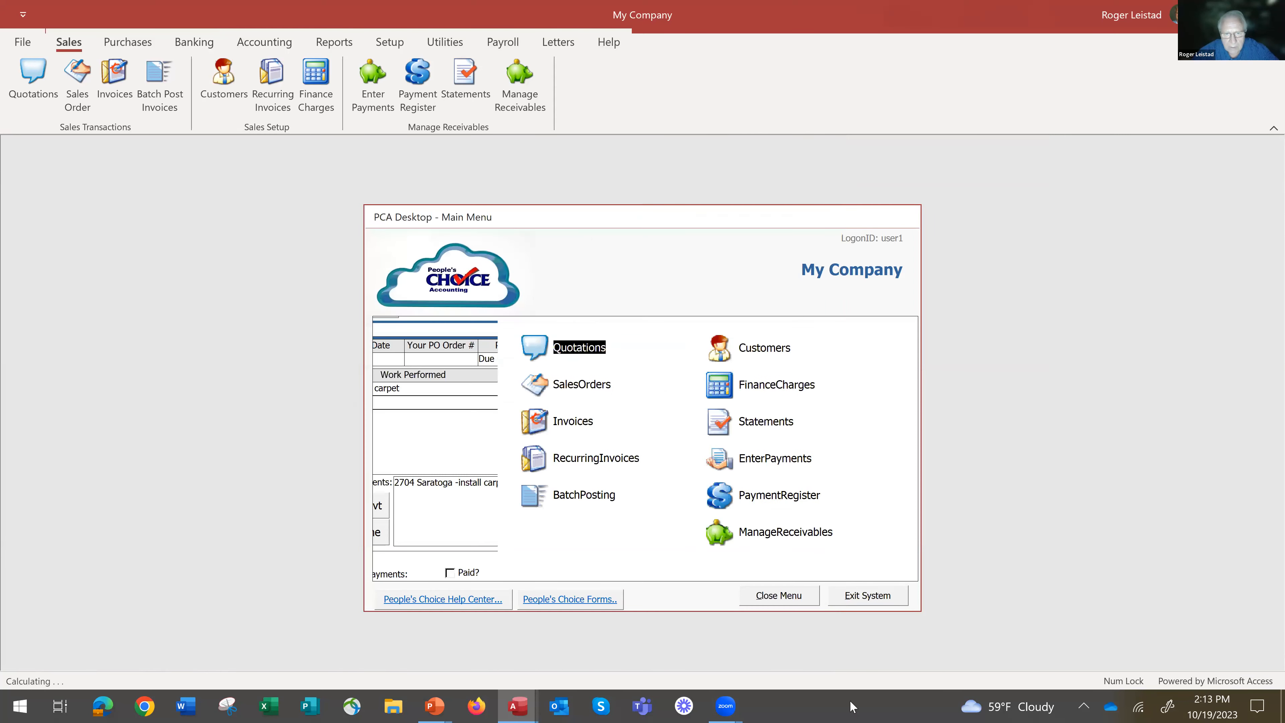
Start a received payment for the existing customer with check number 3456 and an amount of 5,000.
click(729, 463)
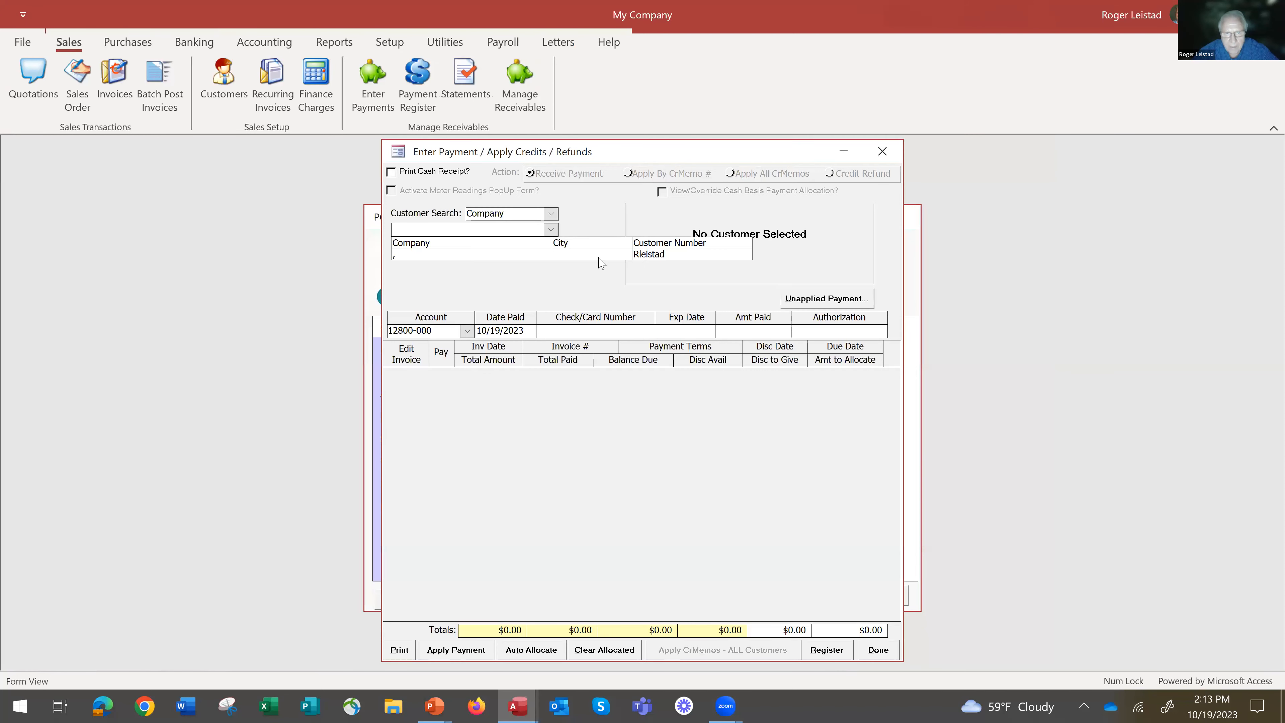
click(606, 255)
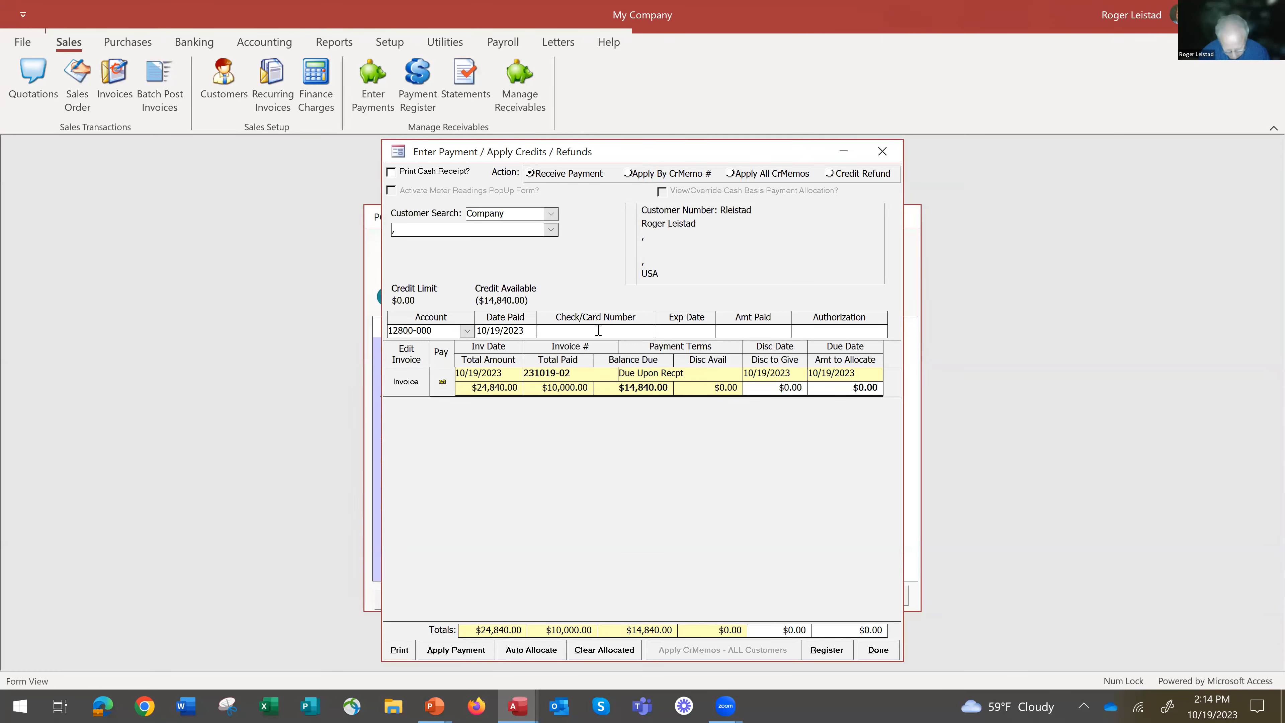
text(3456)
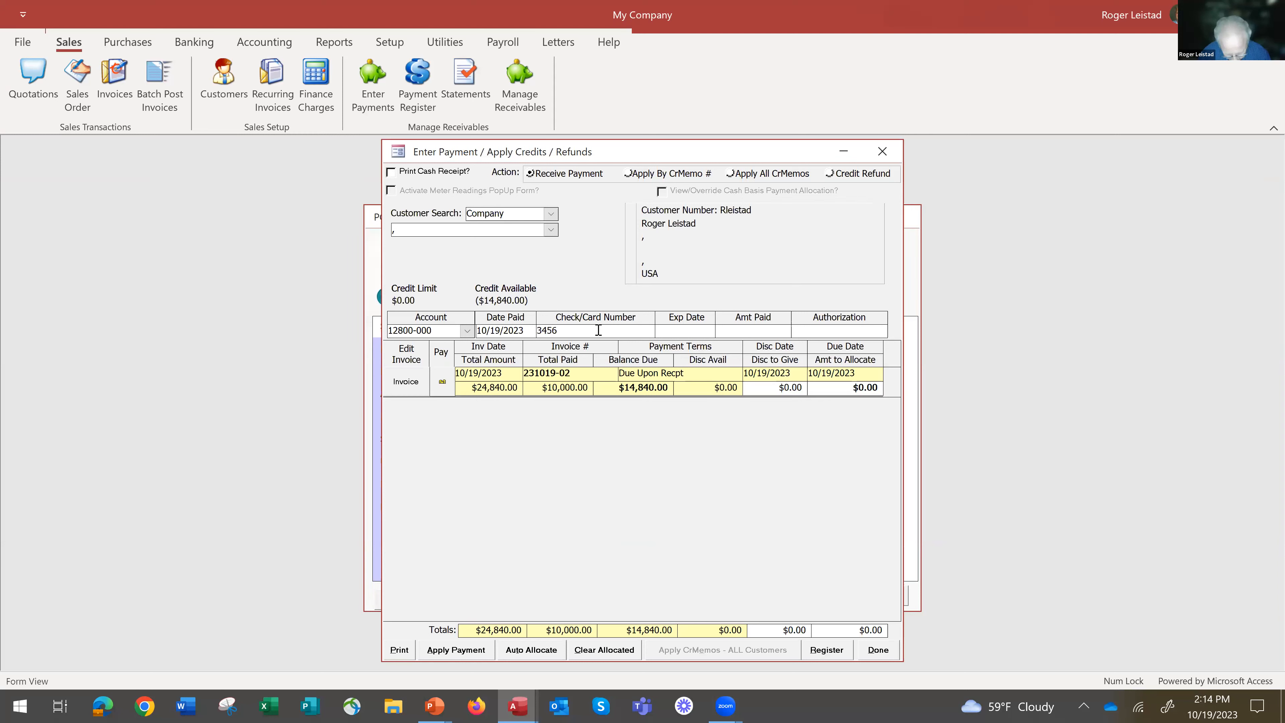
key(Tab)
key(Tab)
text(5000)
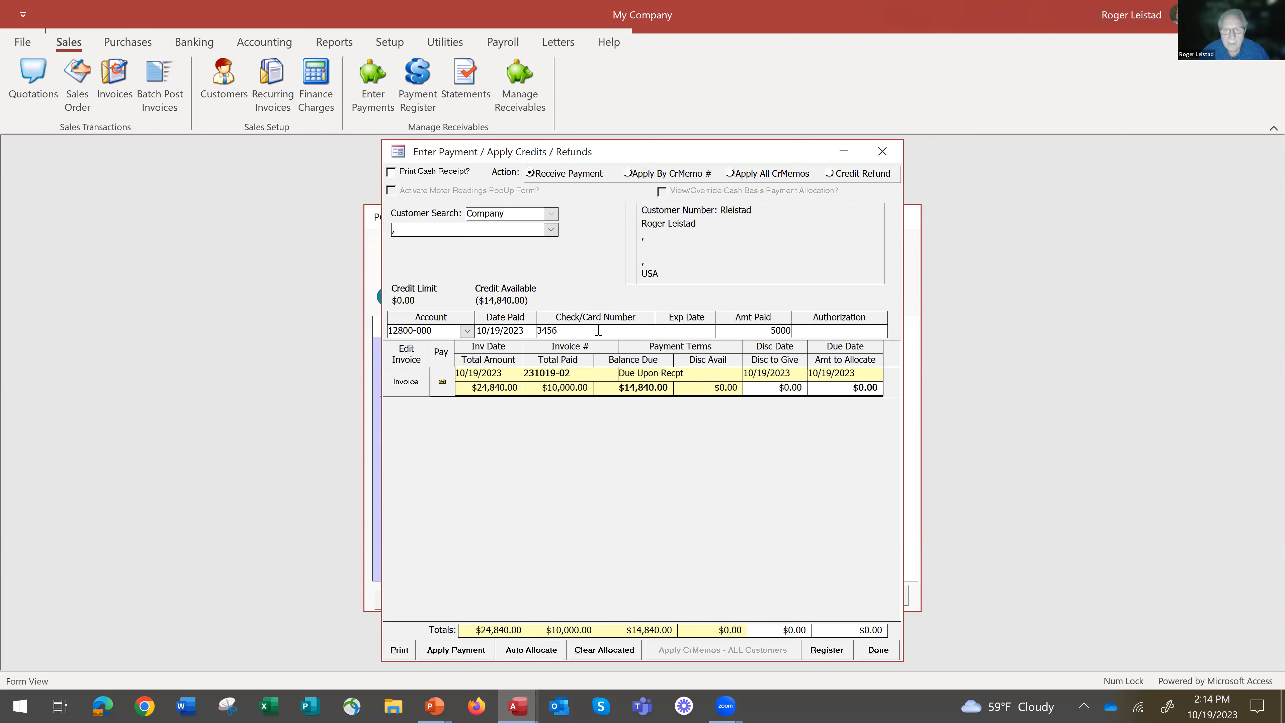
key(Tab)
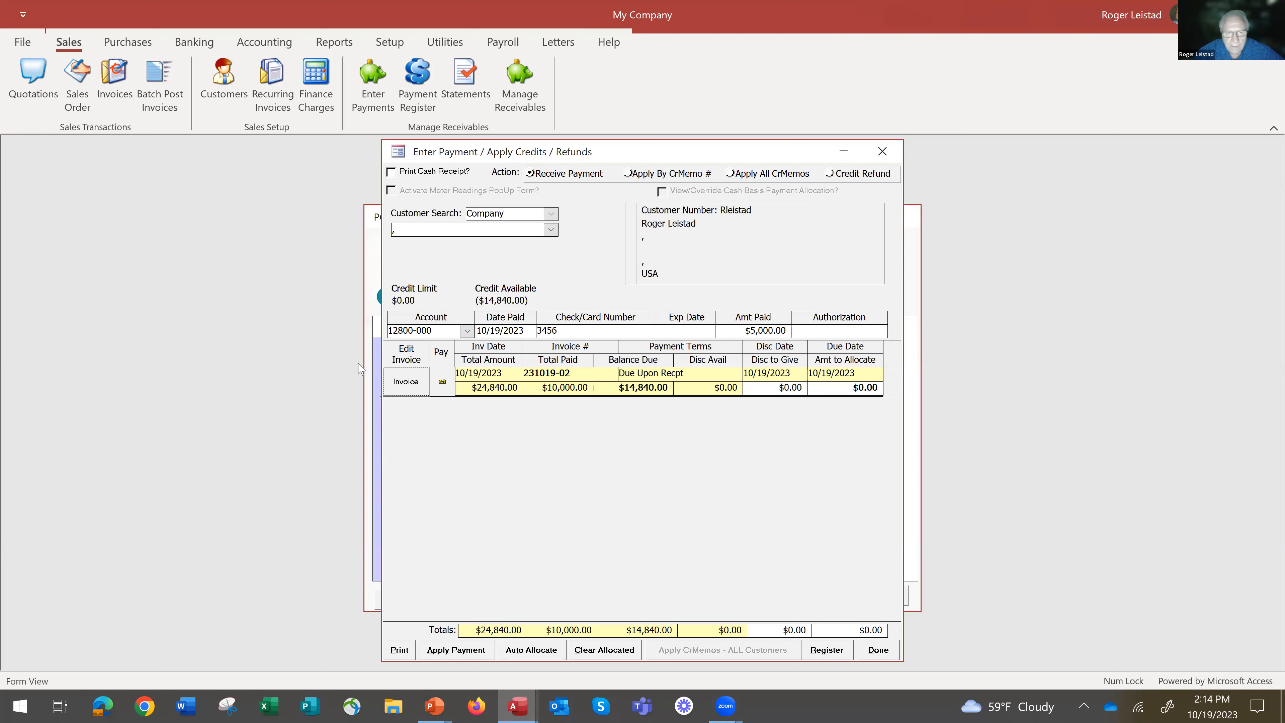
Open the invoice form from the payment's invoice list, post the carpet invoice, and auto-allocate the 5,000 payment.
click(405, 383)
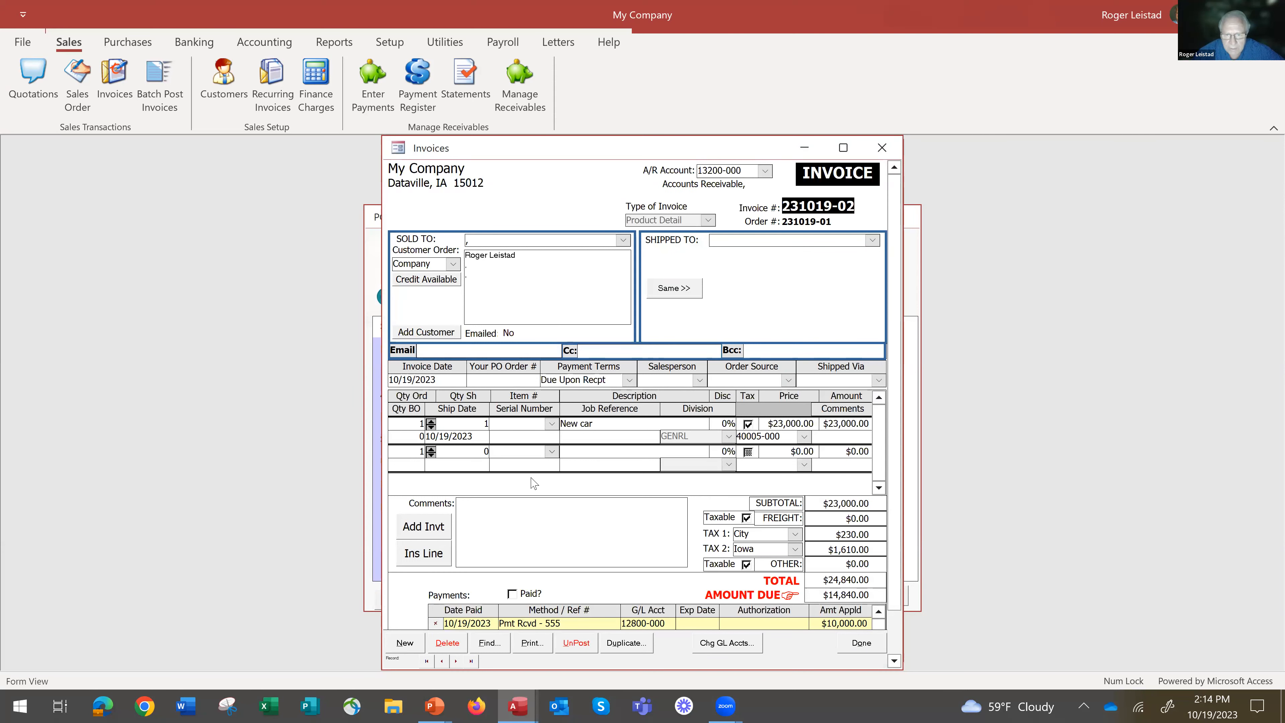
click(862, 642)
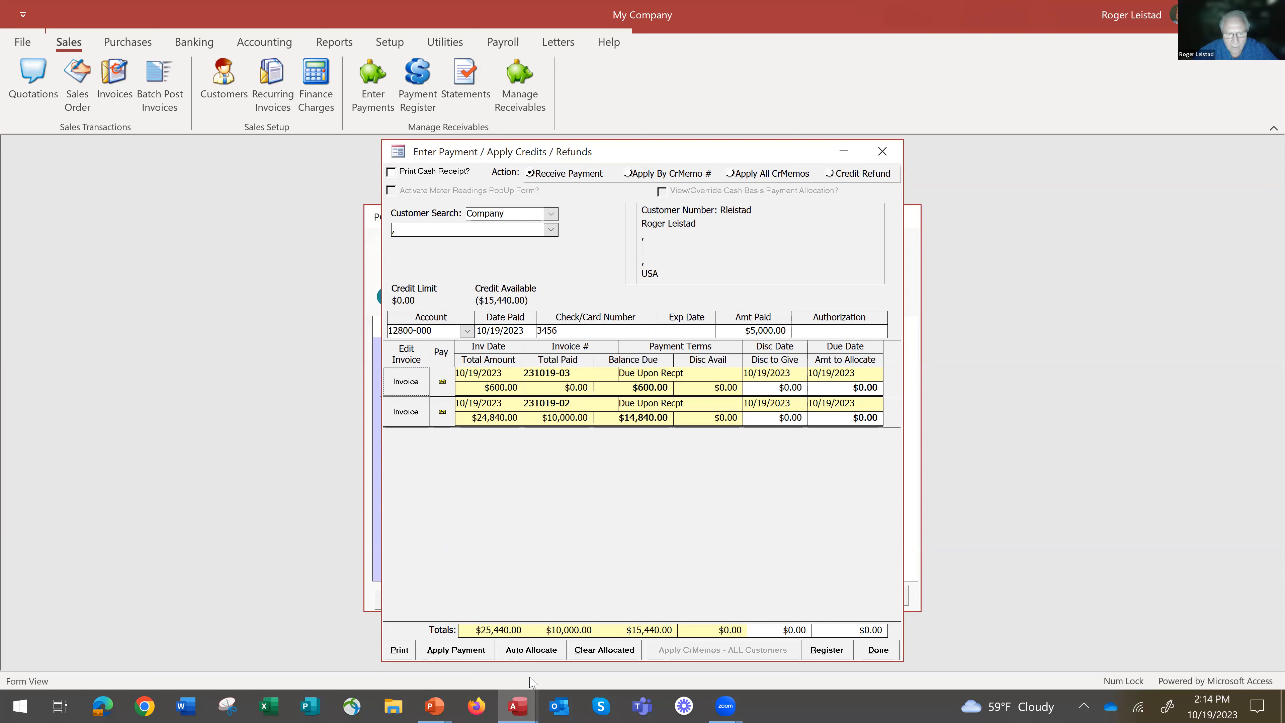
click(535, 654)
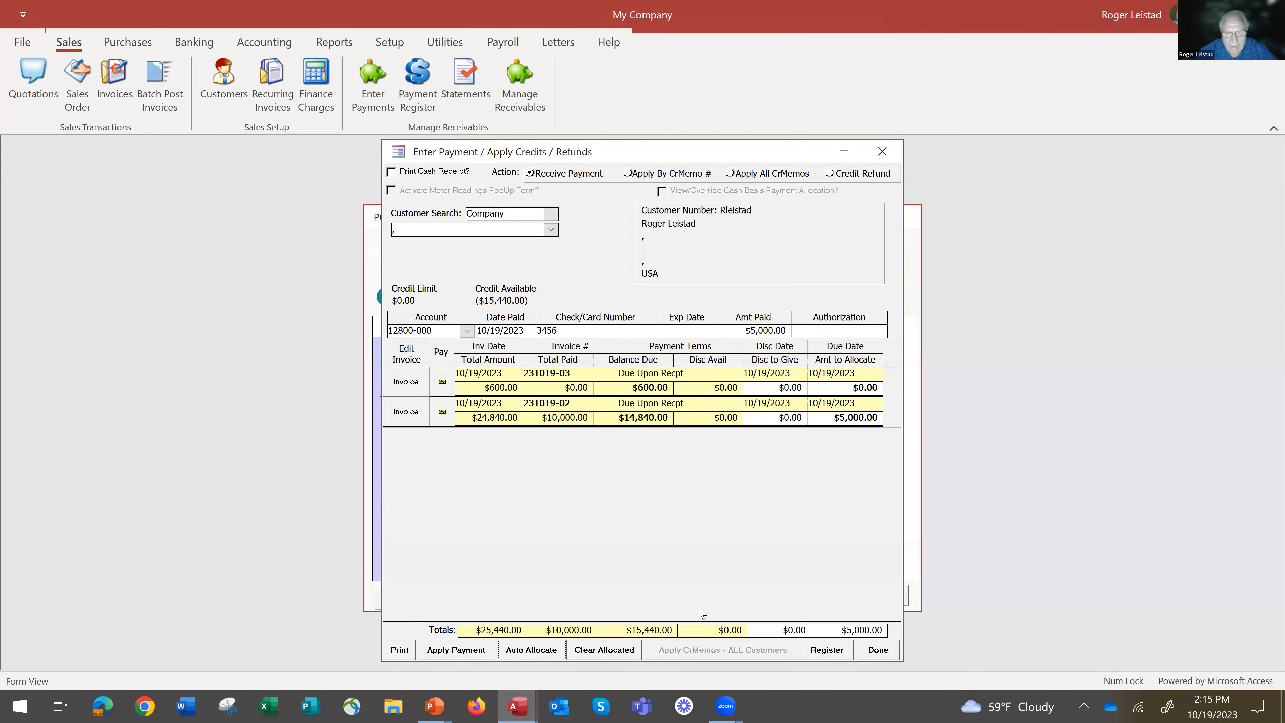
Clear the automatic allocation and manually allocate $600.00 to the $600.00 invoice and $4,400.00 to the $24,840.00 invoice.
click(602, 652)
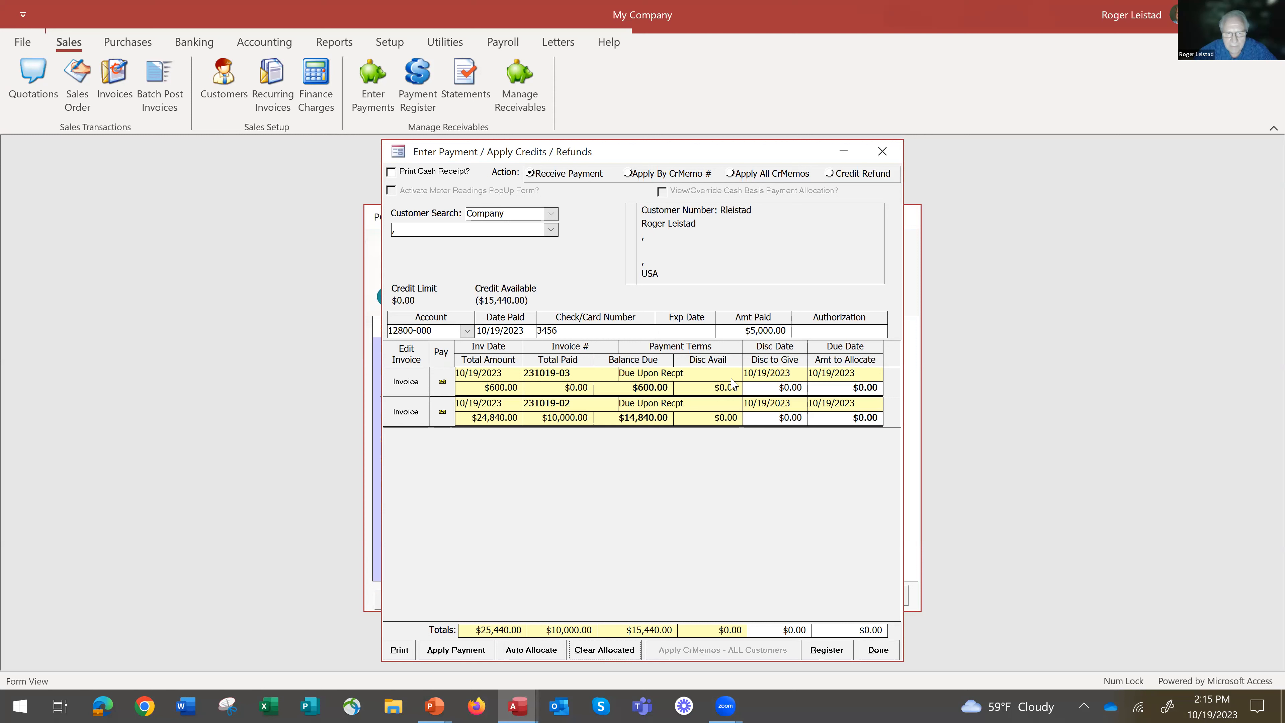
click(442, 384)
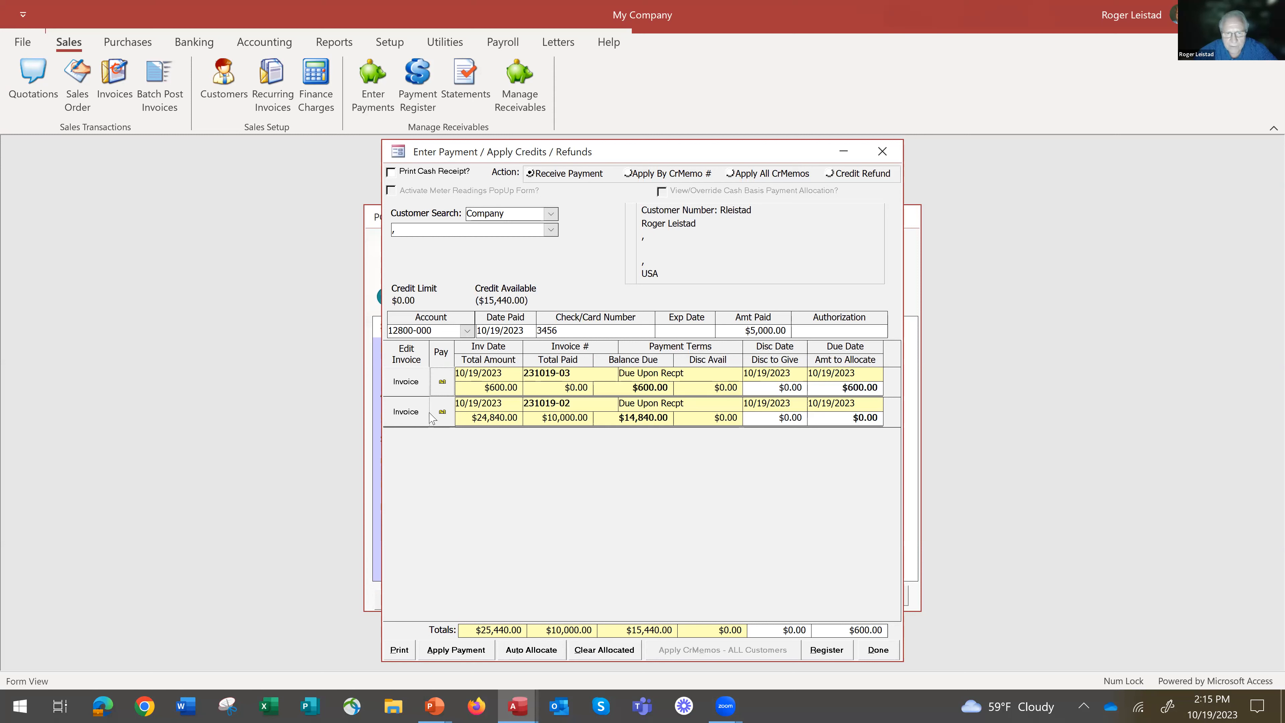
click(442, 413)
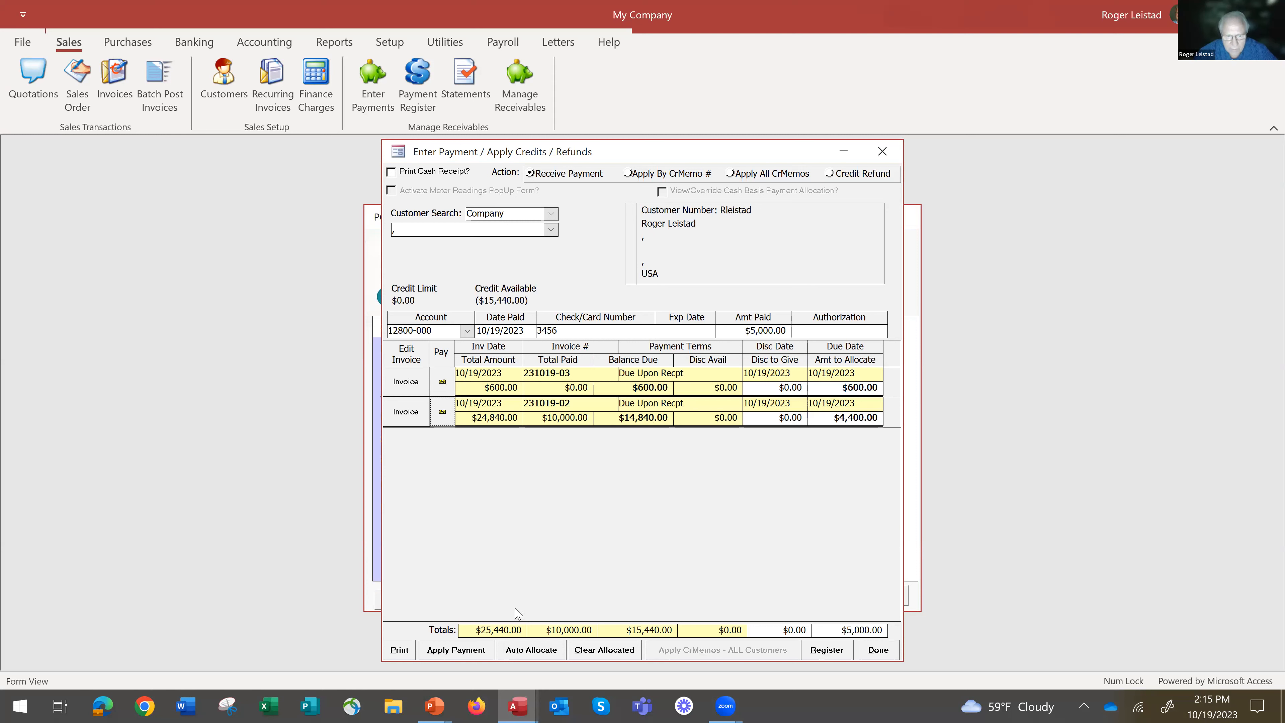
Try to apply the allocated $5,000 payment, dismissing the run-time error and answering No to closing with payments unapplied.
click(456, 653)
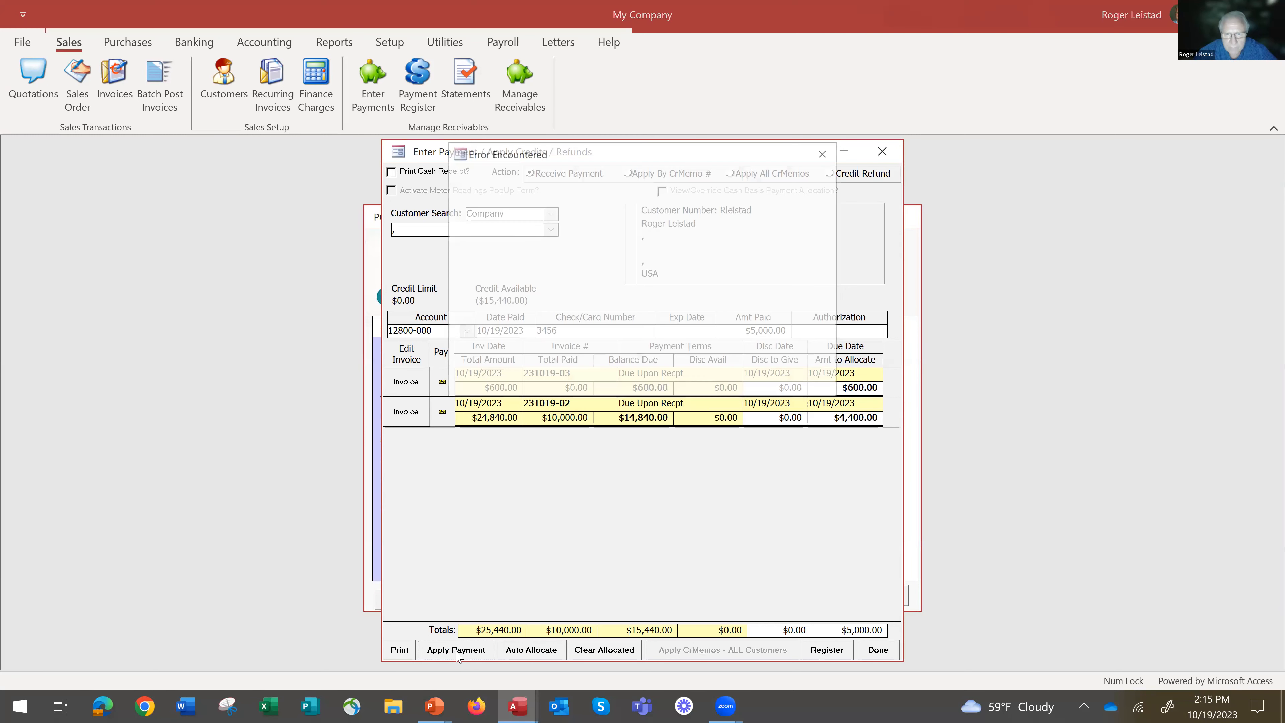
click(647, 412)
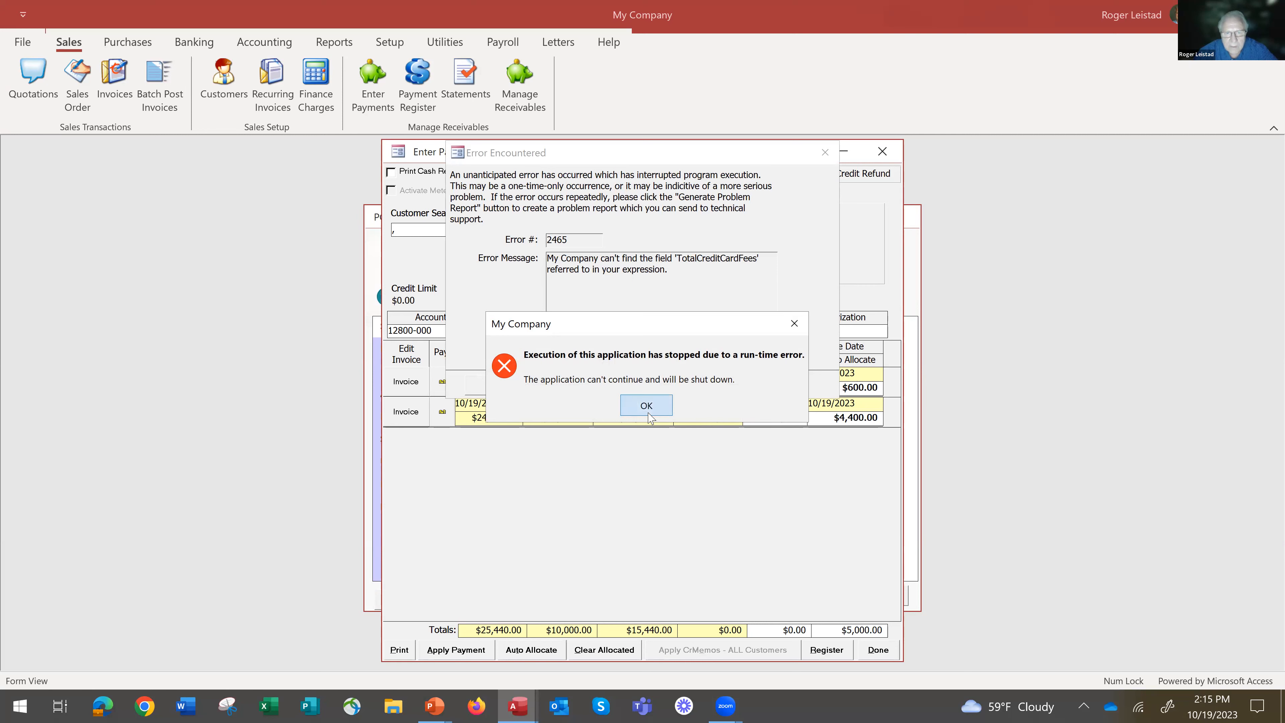
click(649, 409)
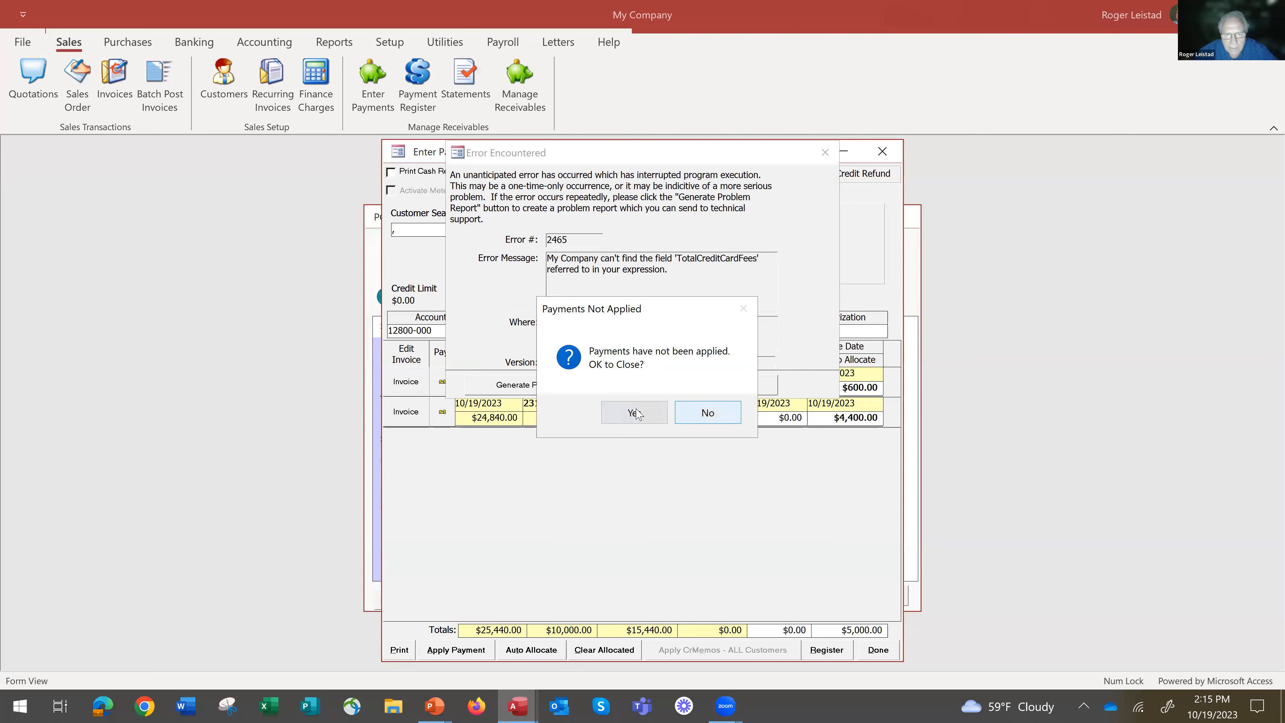
click(715, 414)
click(720, 386)
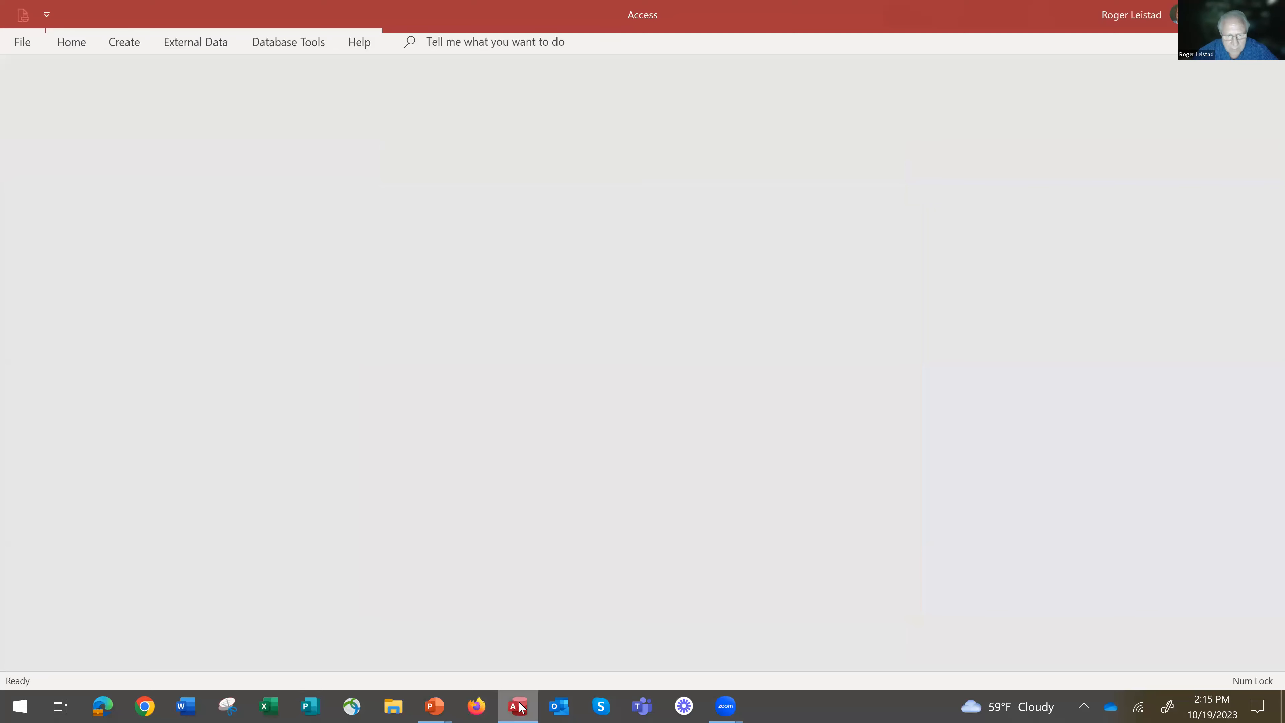
Reopen the accounting database pcacact02.mdb in the pcadesk folder from the recent files and dismiss the startup notice.
key(alt+Tab)
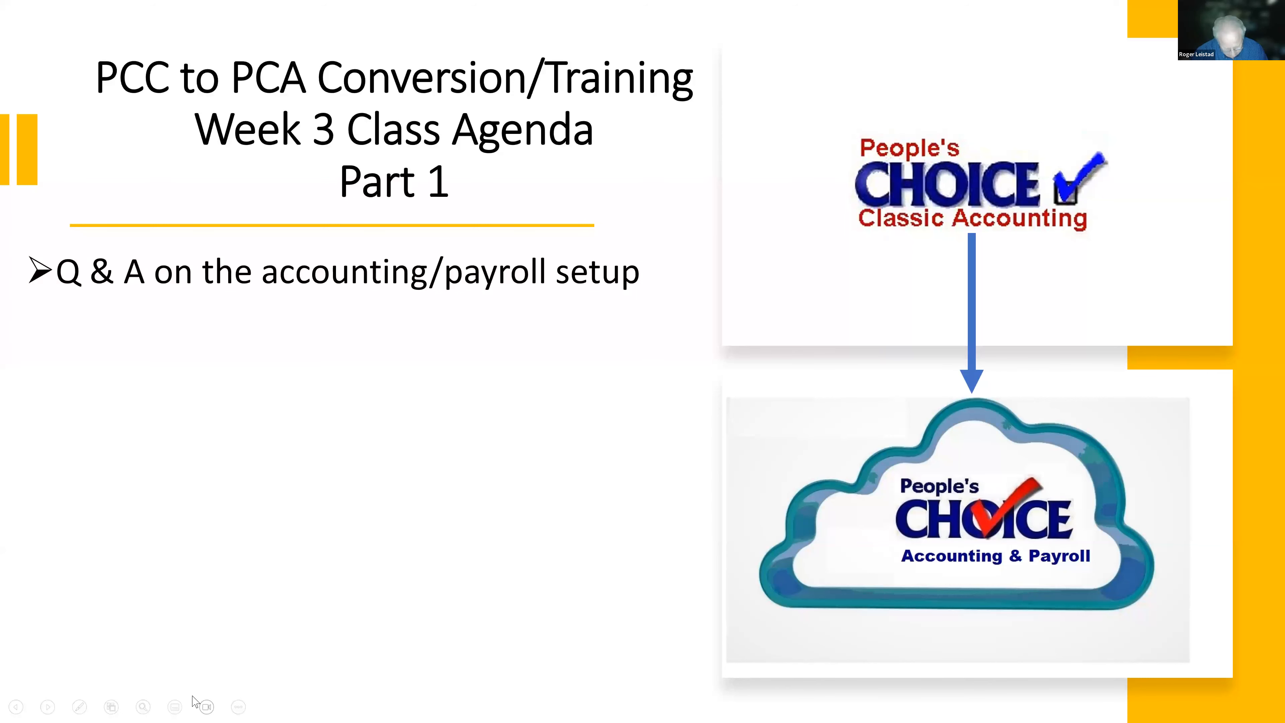
key(alt+Tab)
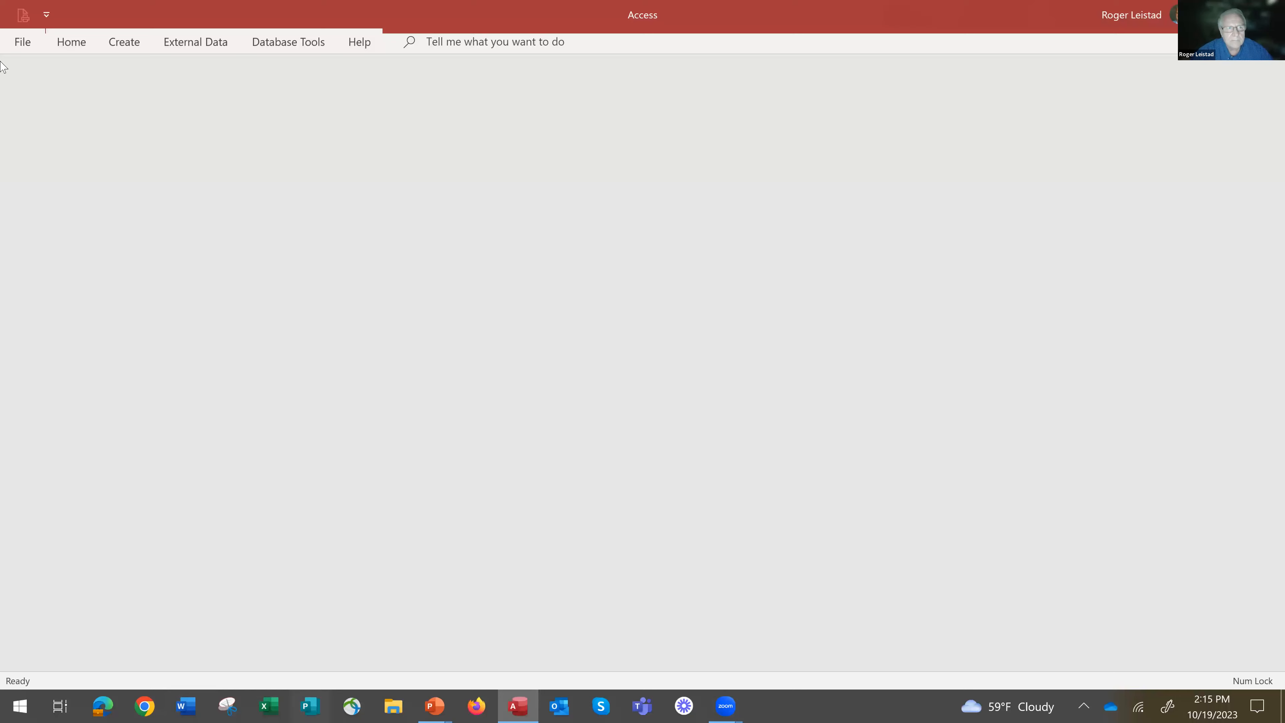
click(23, 43)
click(50, 159)
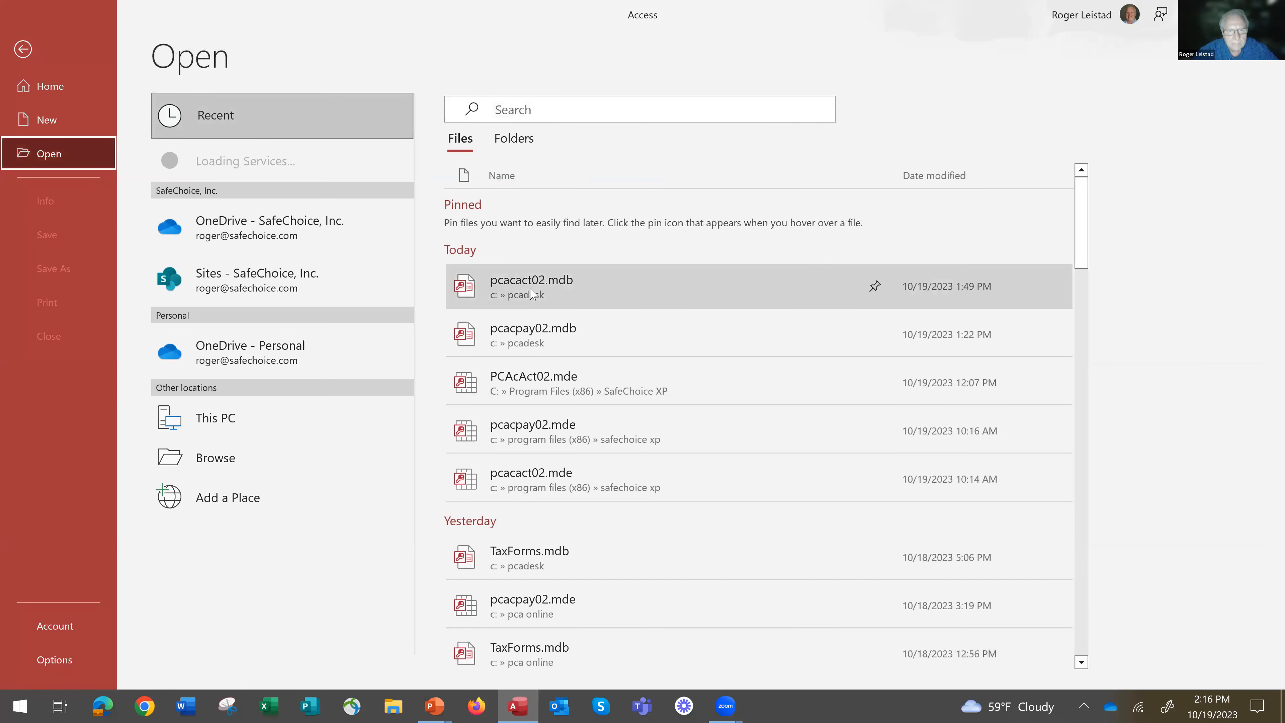
click(532, 291)
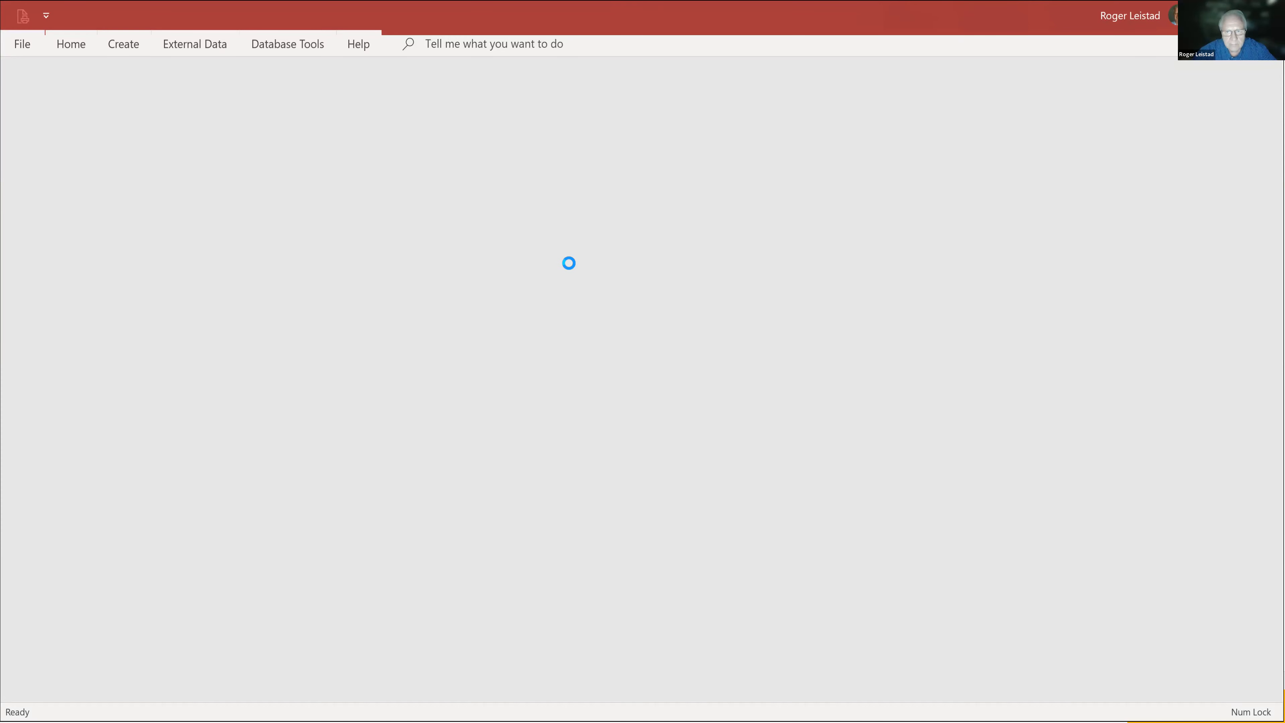
click(783, 440)
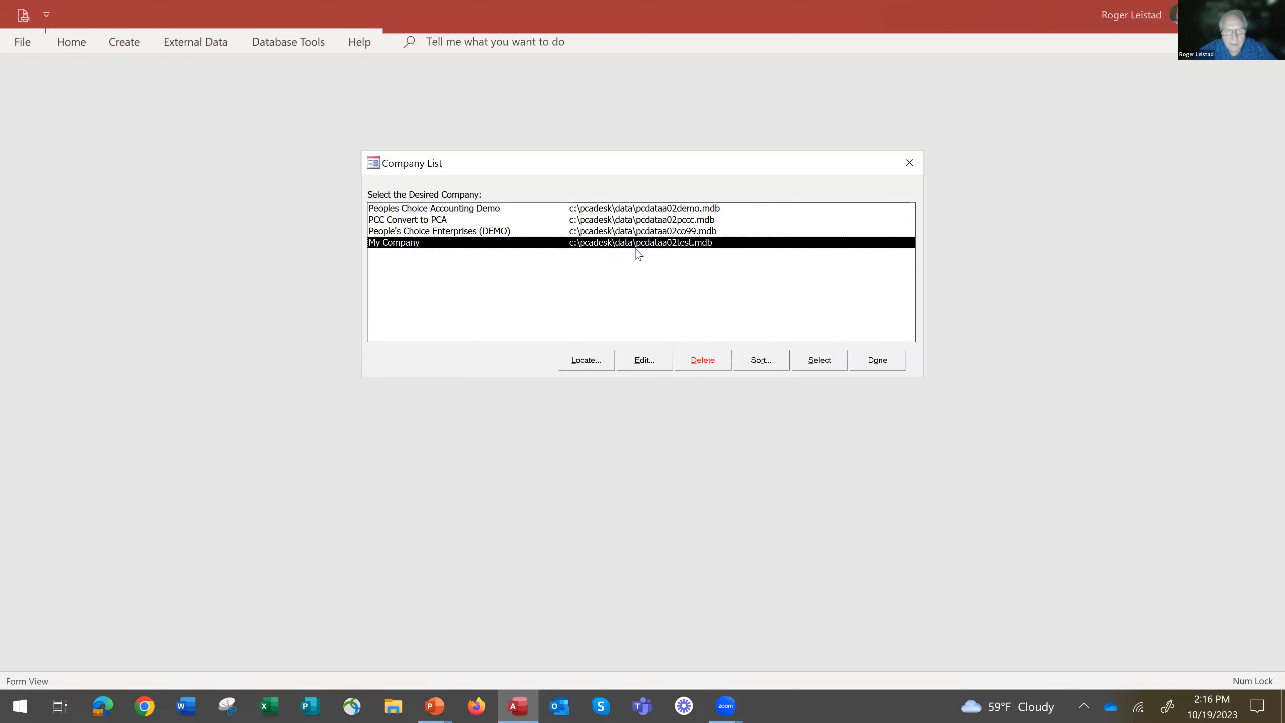
Select Peoples Choice Accounting Demo as the company and acknowledge the trial version notice.
click(614, 209)
click(820, 360)
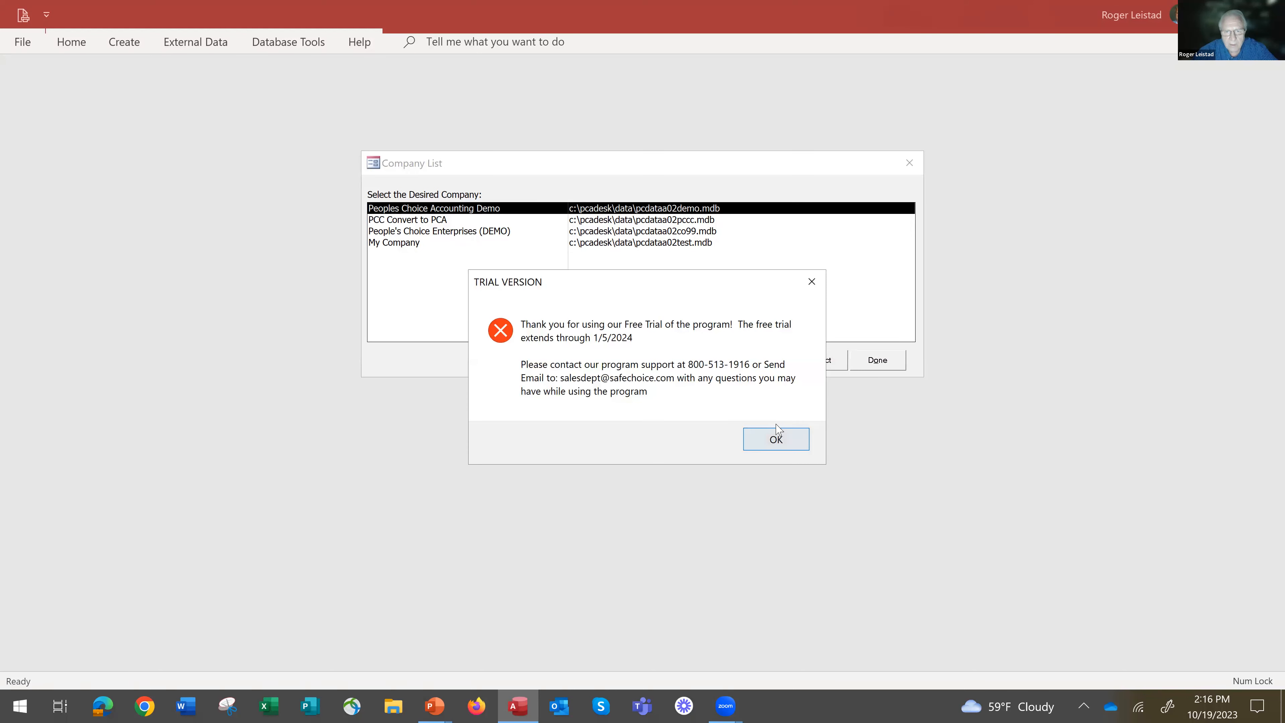
click(779, 436)
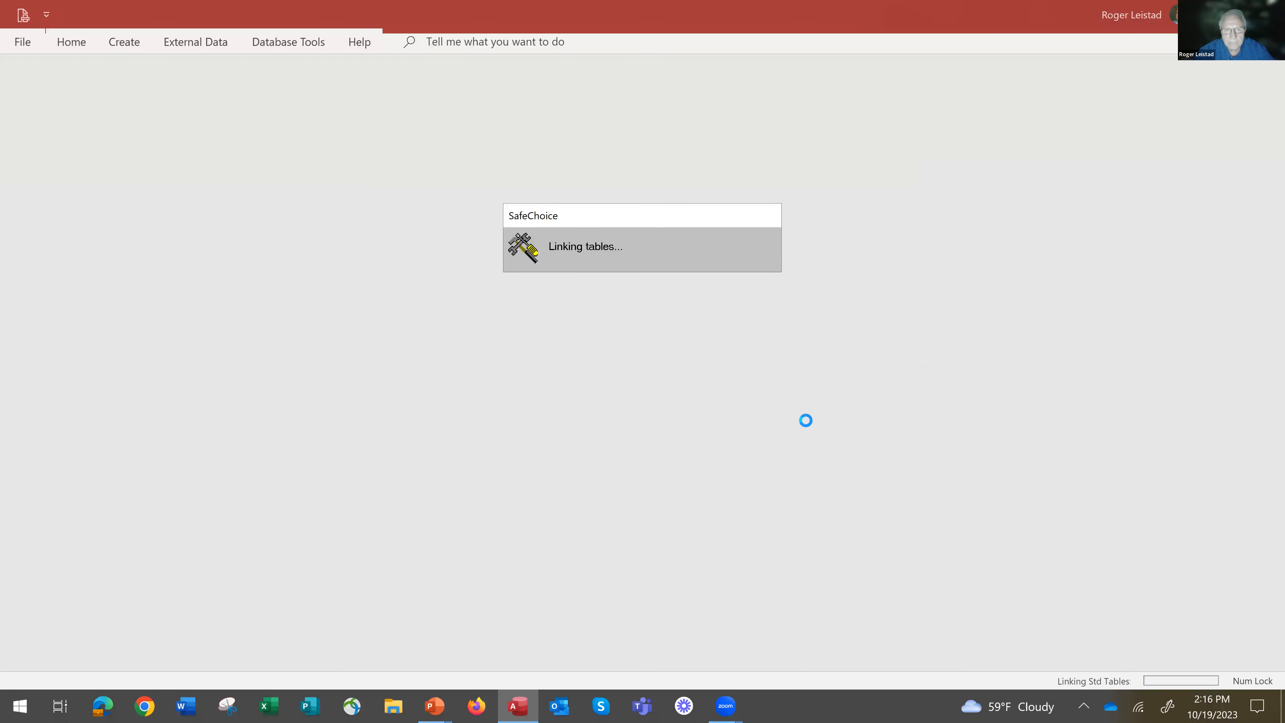
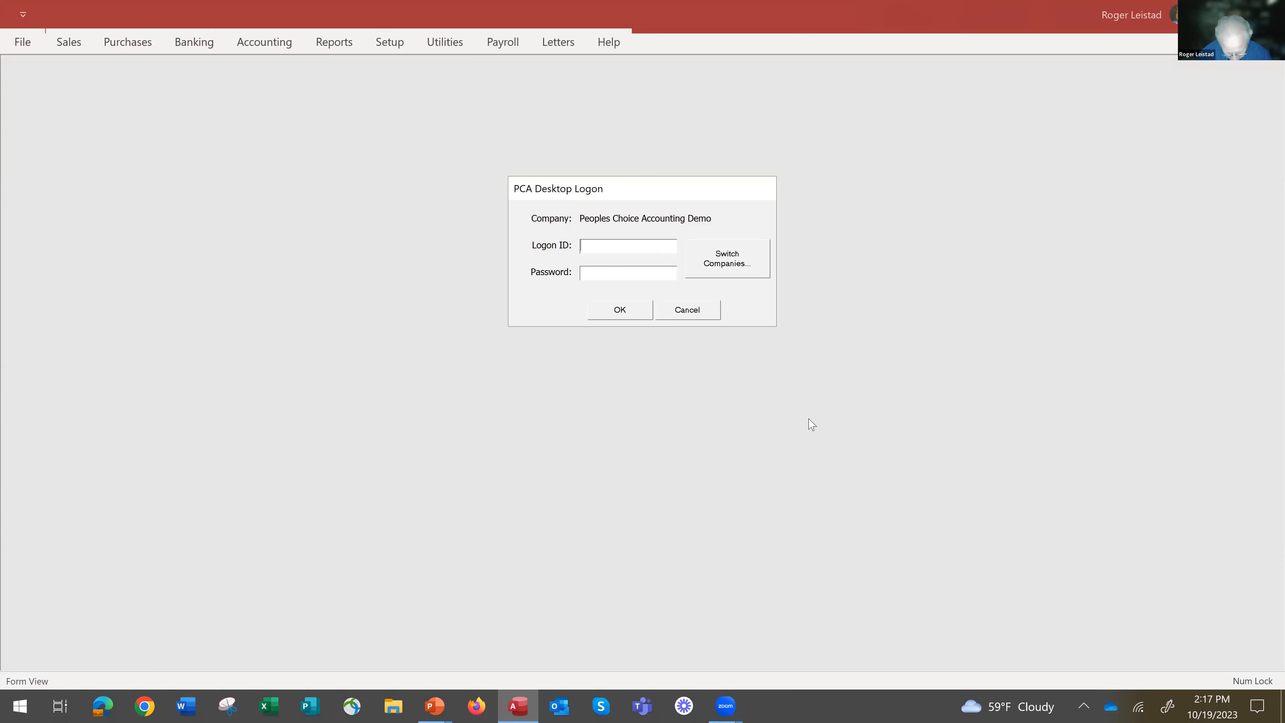
Log on to the demo company as user1 with the account password.
text(user1)
key(Tab)
text(****)
key(Return)
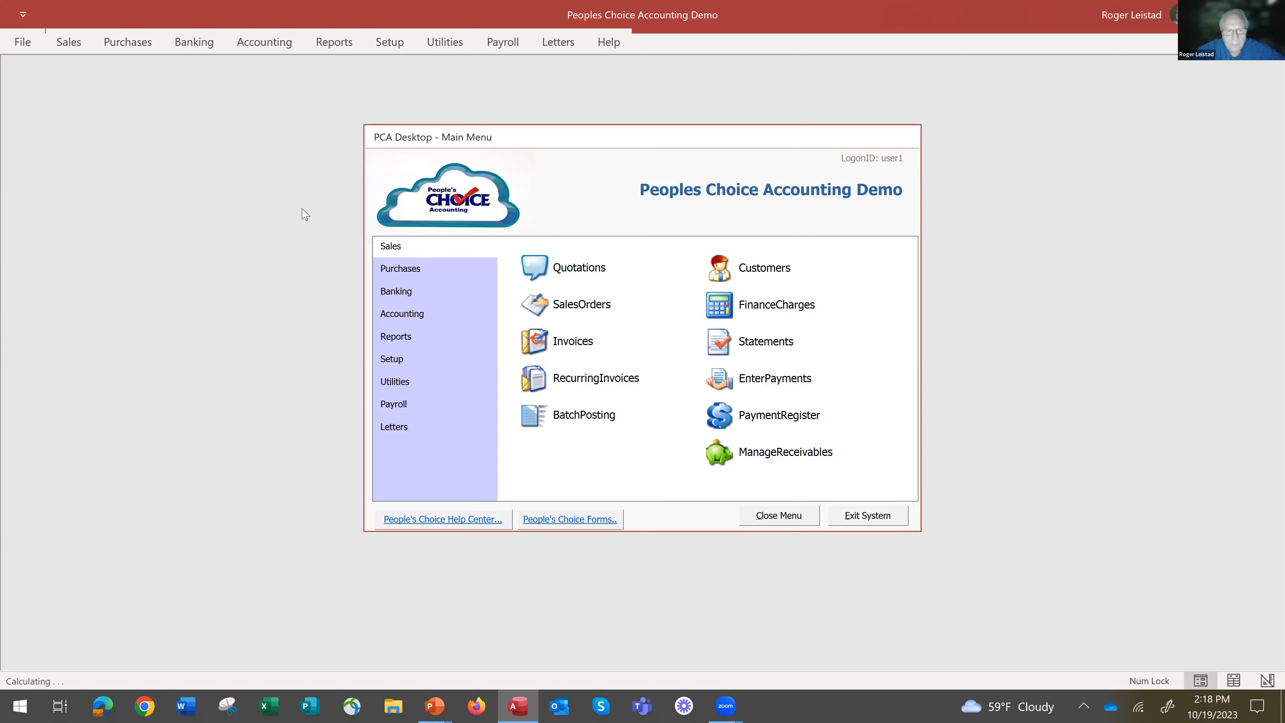
Open the Consulting item from the purchasing inventory by choosing it from the item number list.
click(407, 270)
click(543, 349)
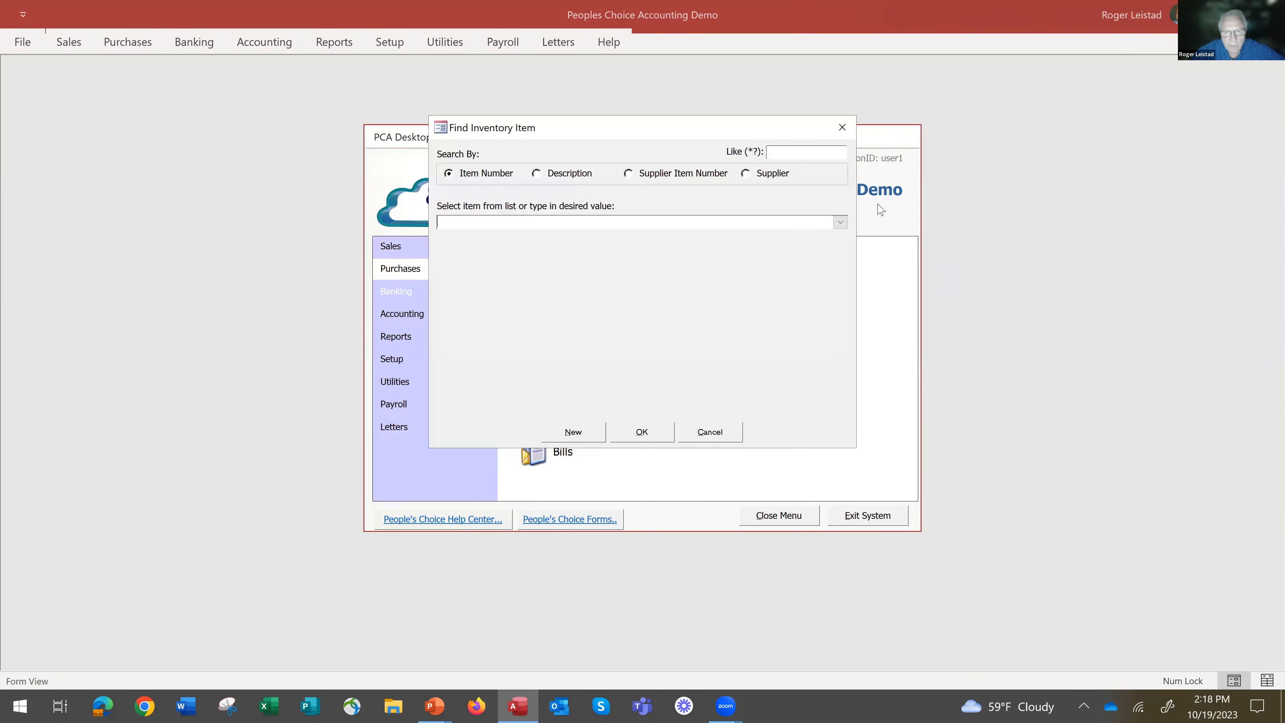
click(840, 223)
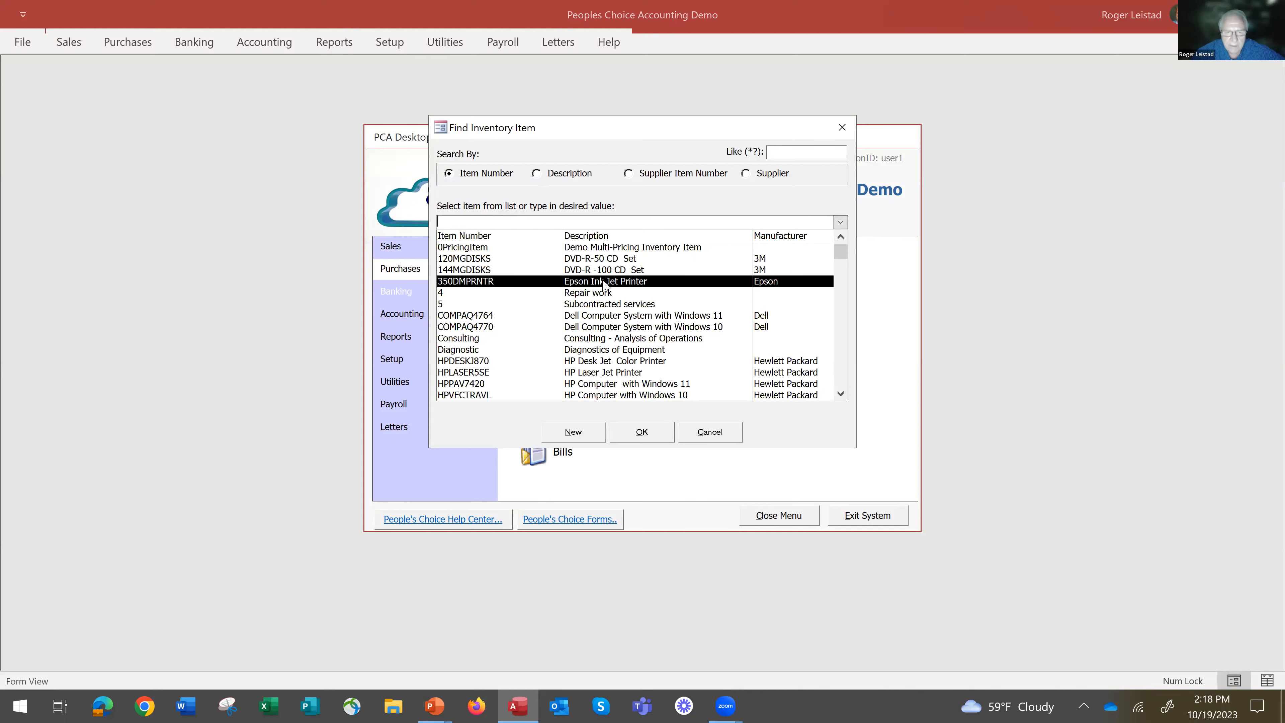
click(595, 339)
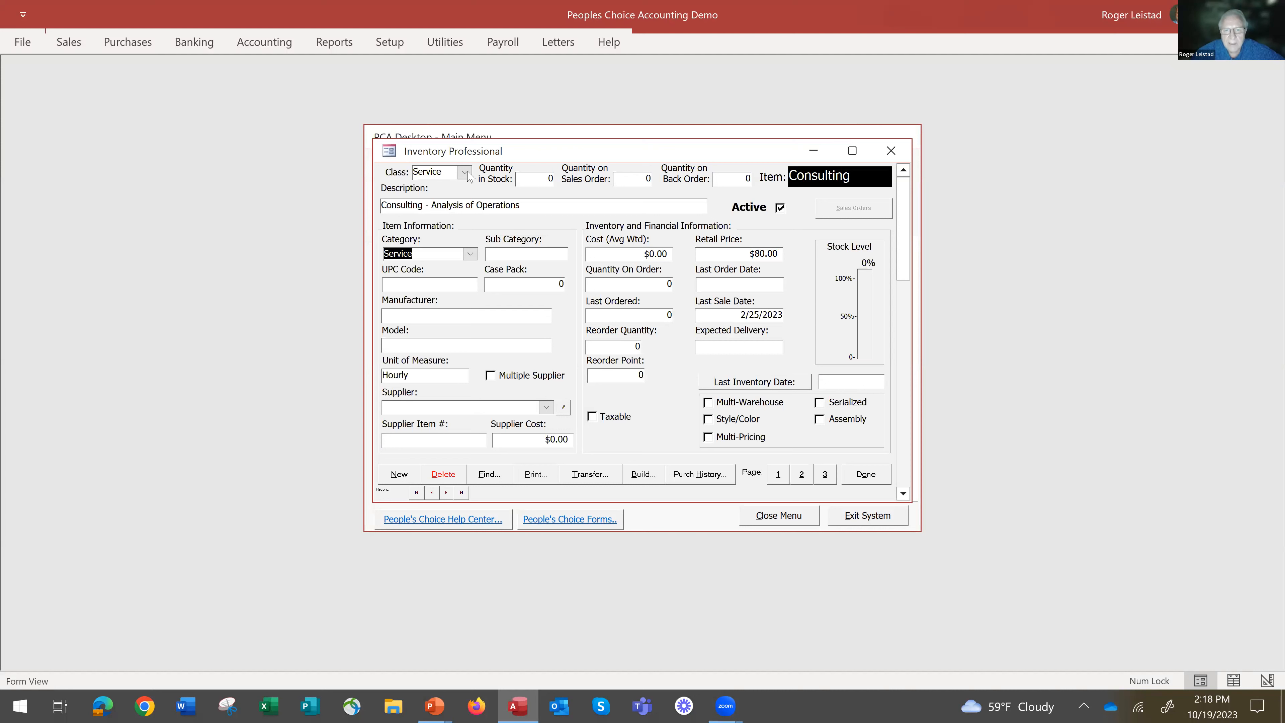
Review the Consulting item's description, the available class choices and its average weighted cost.
click(536, 207)
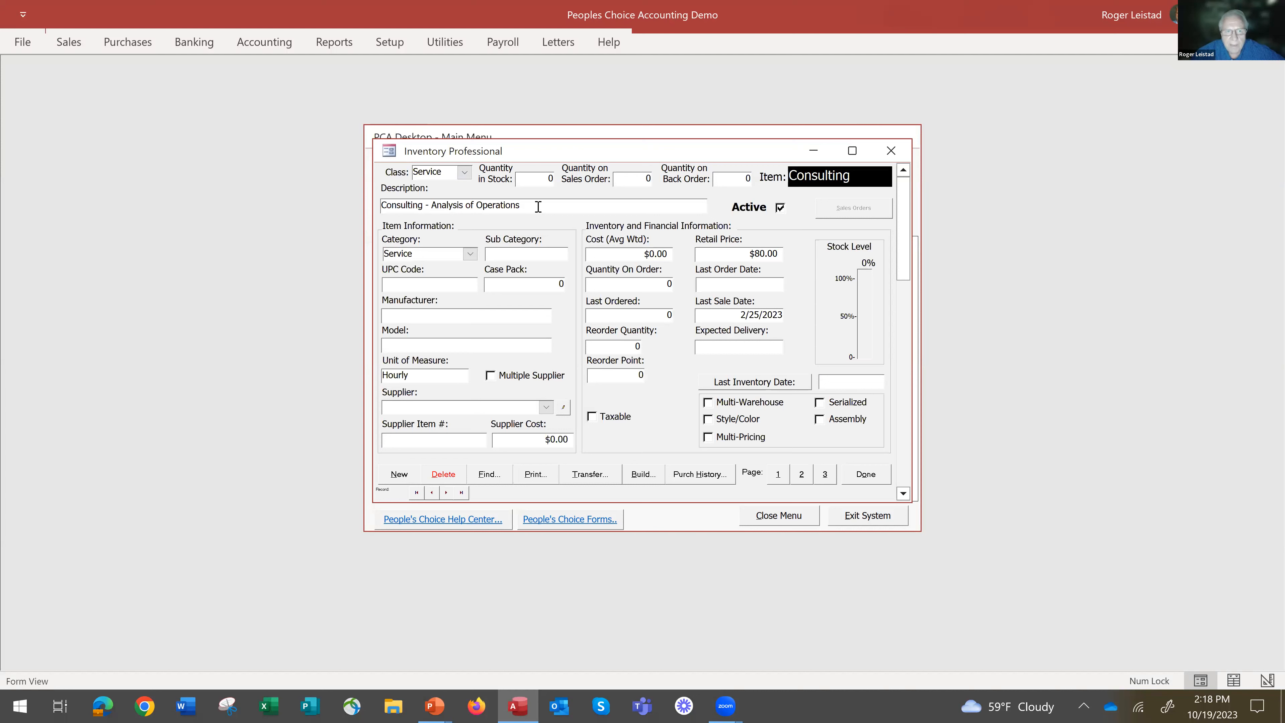
click(464, 175)
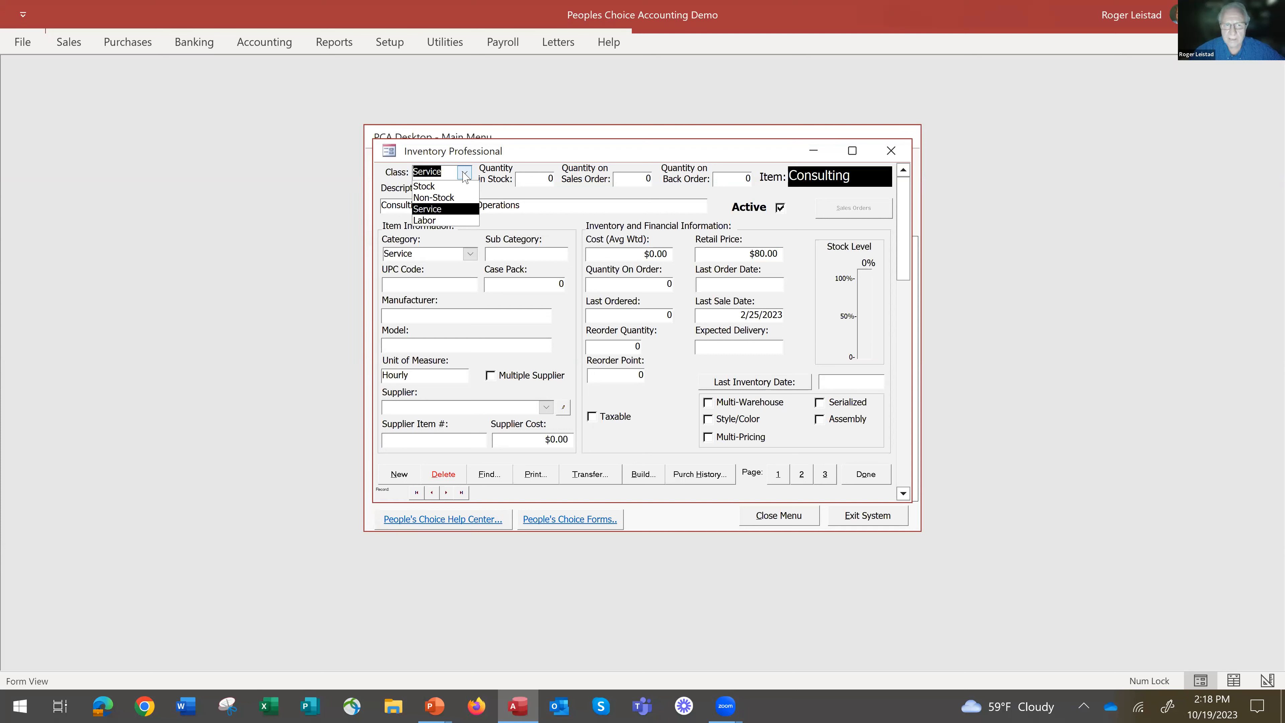
click(464, 174)
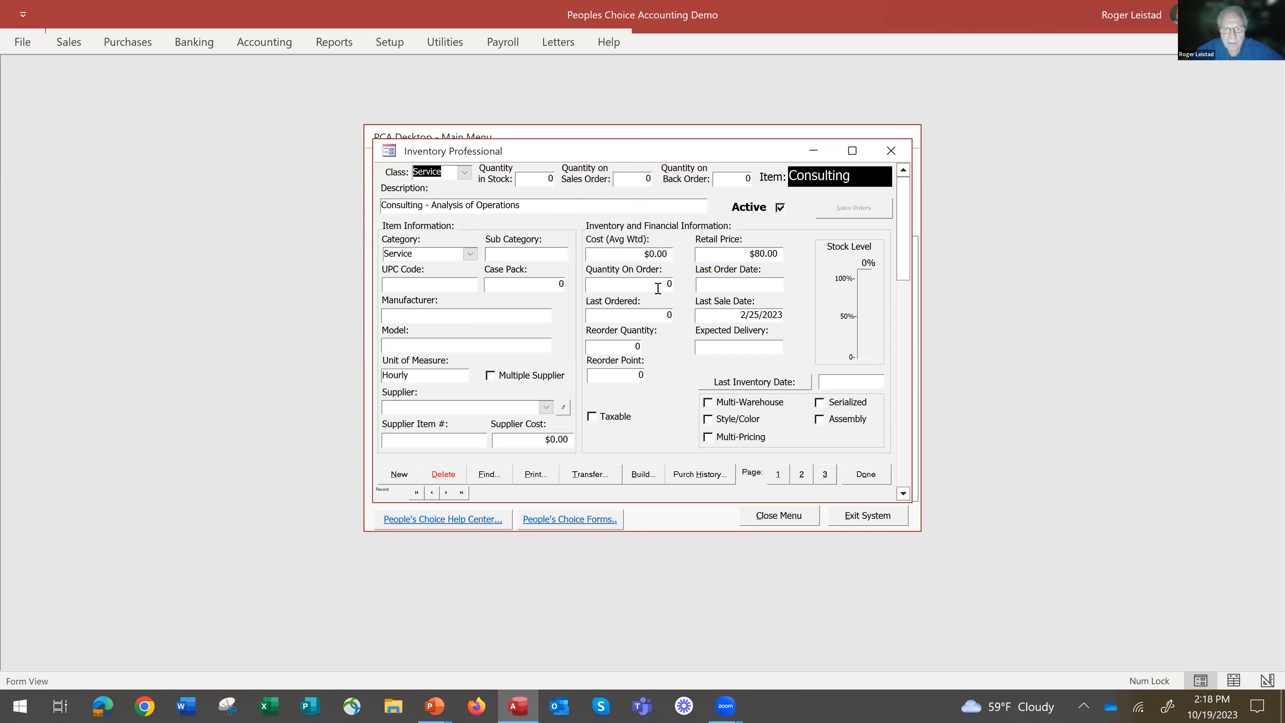
click(646, 253)
drag(664, 264, 673, 265)
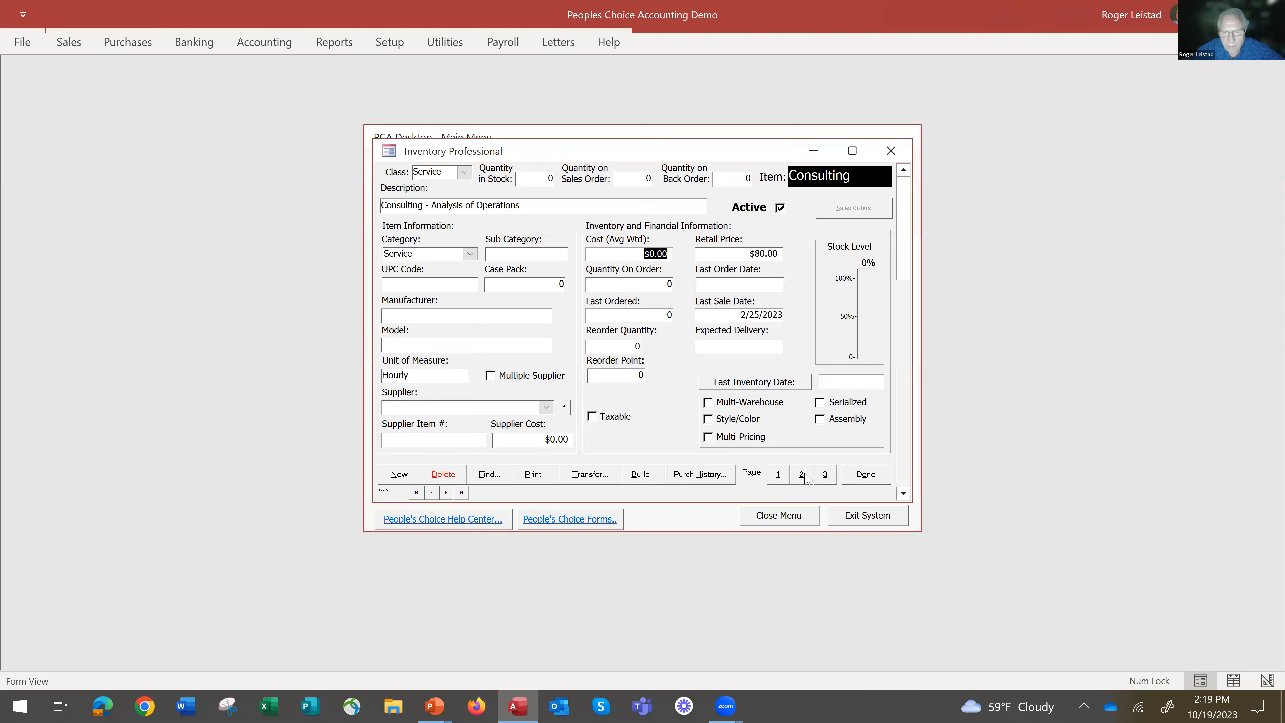
Examine the Consulting item's G/L account choices for sales, cost of goods sold and inventory without changing them.
click(826, 476)
click(825, 476)
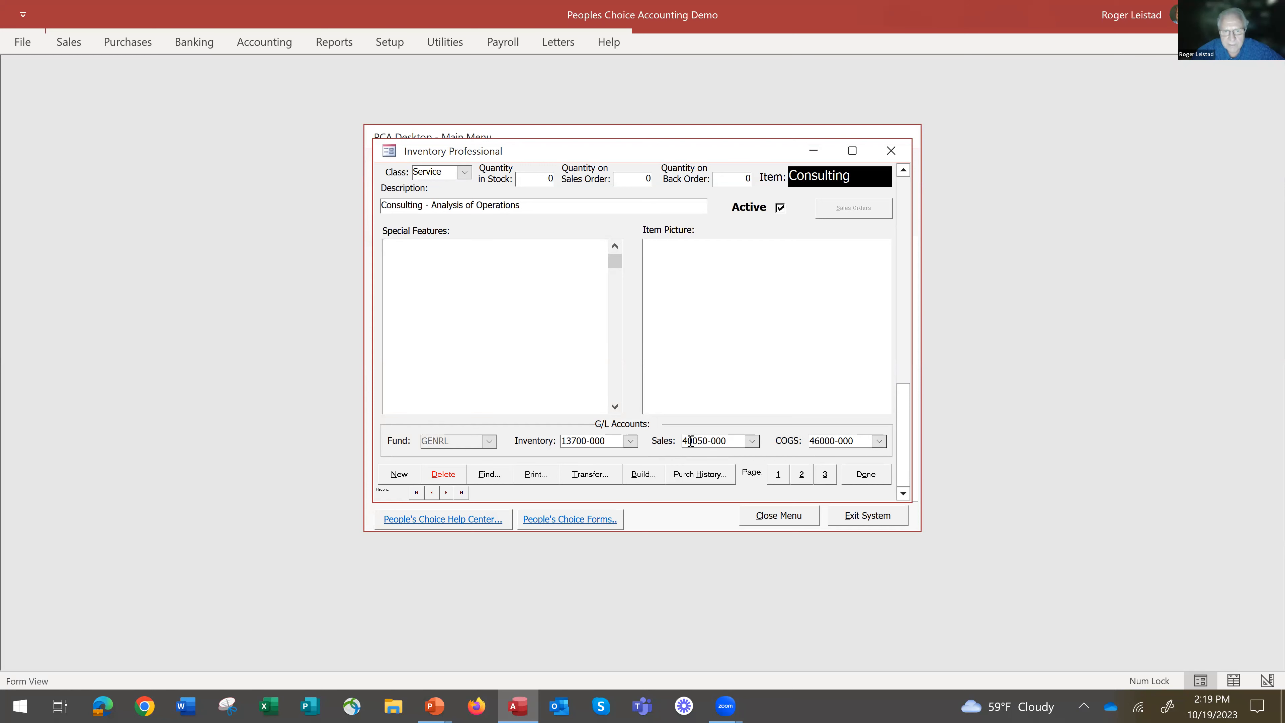
click(753, 441)
click(753, 441)
click(880, 441)
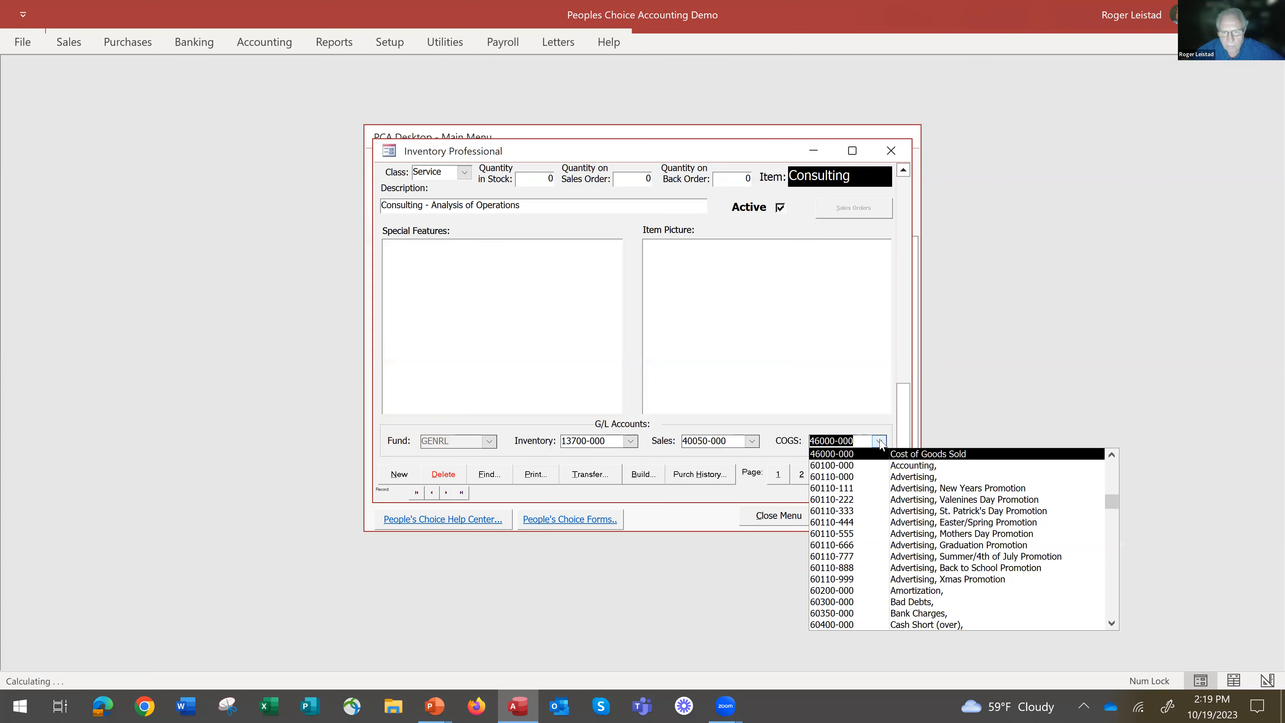
click(880, 444)
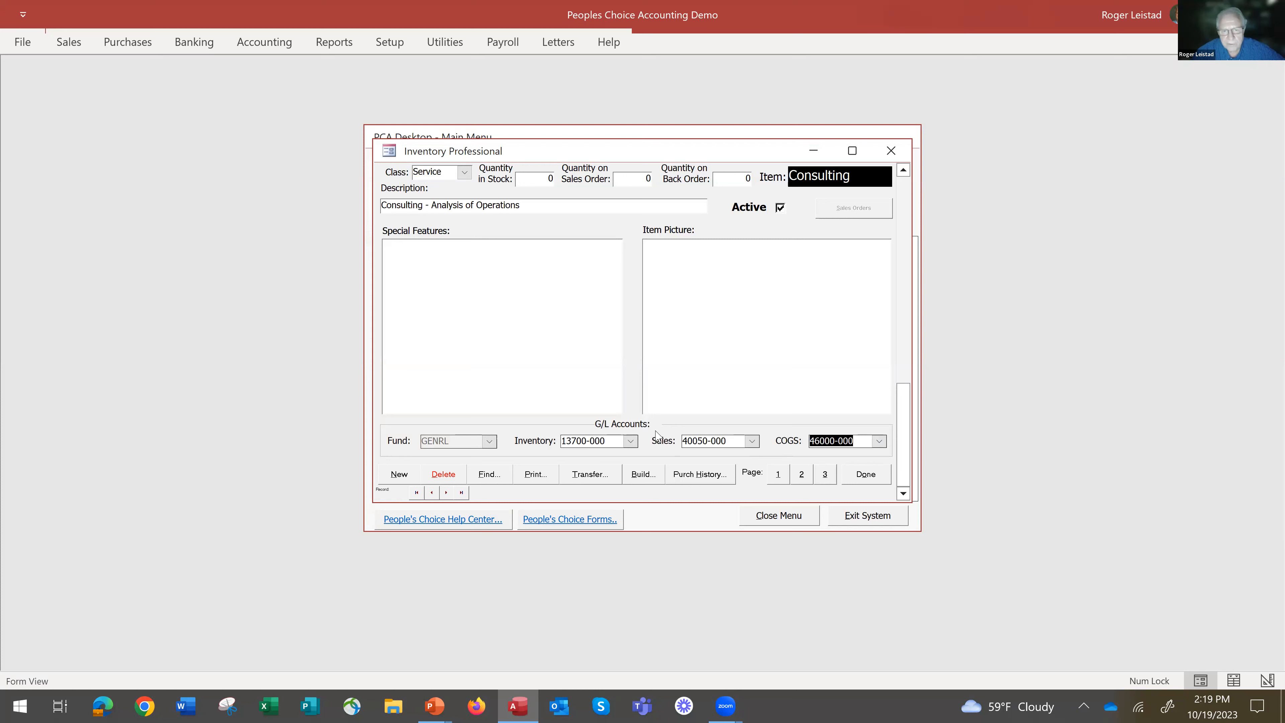
click(630, 442)
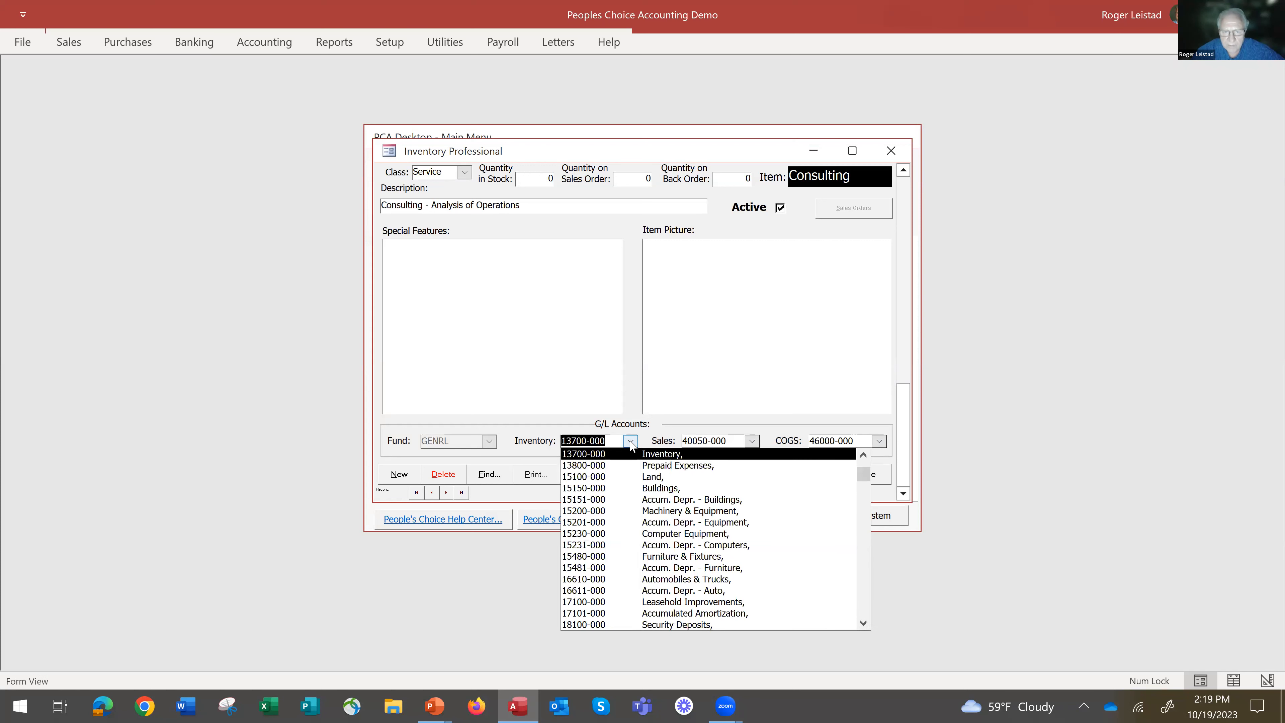
click(631, 444)
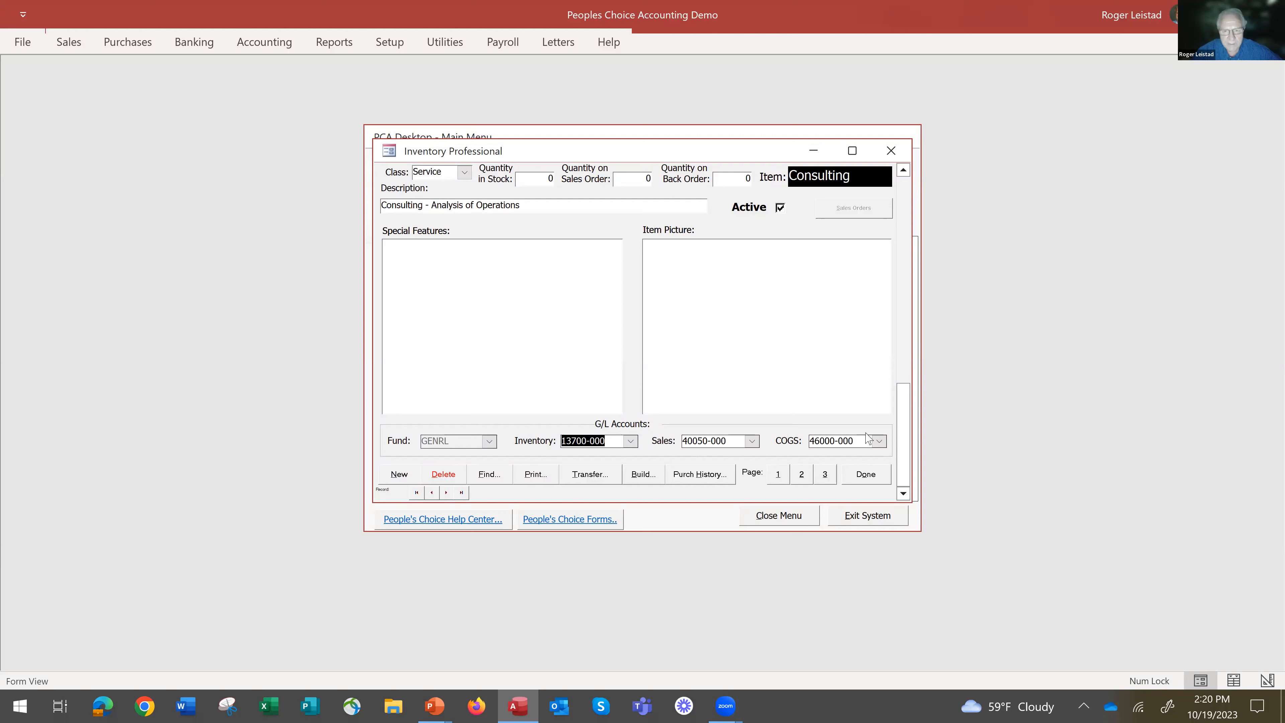
Close the Consulting item and look through the supplier list, leaving it without choosing a supplier.
click(866, 474)
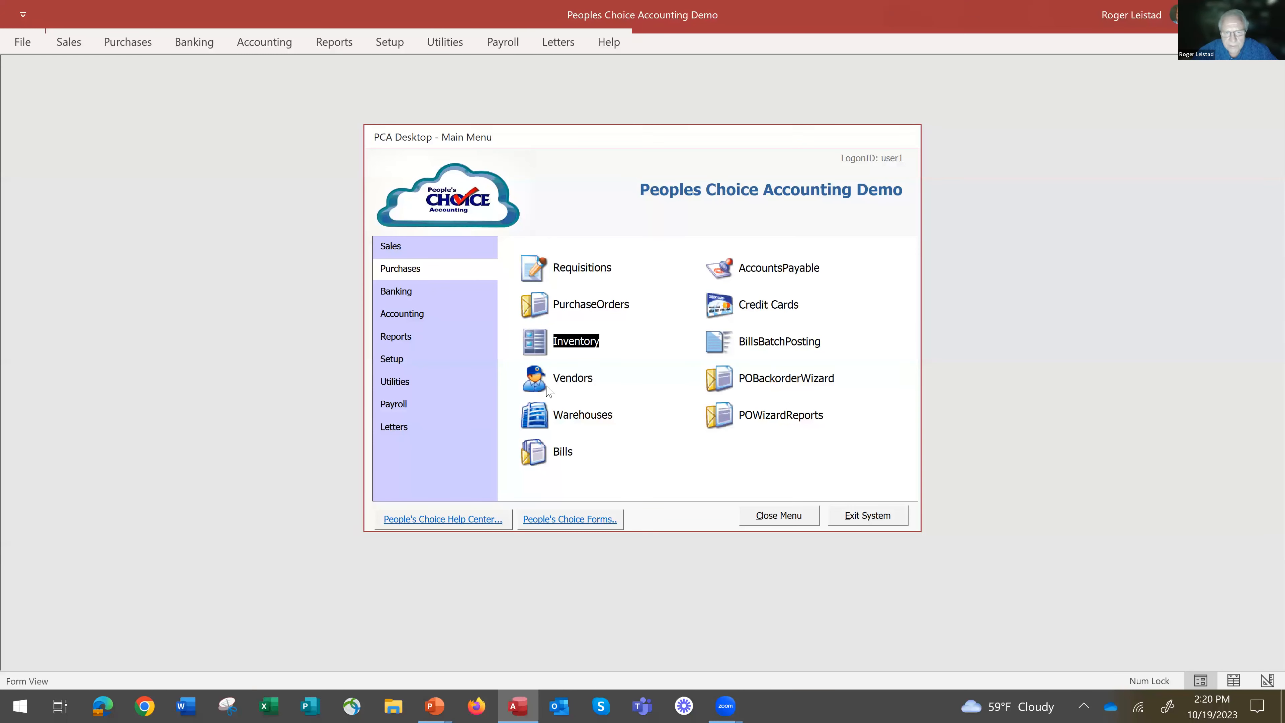
click(540, 379)
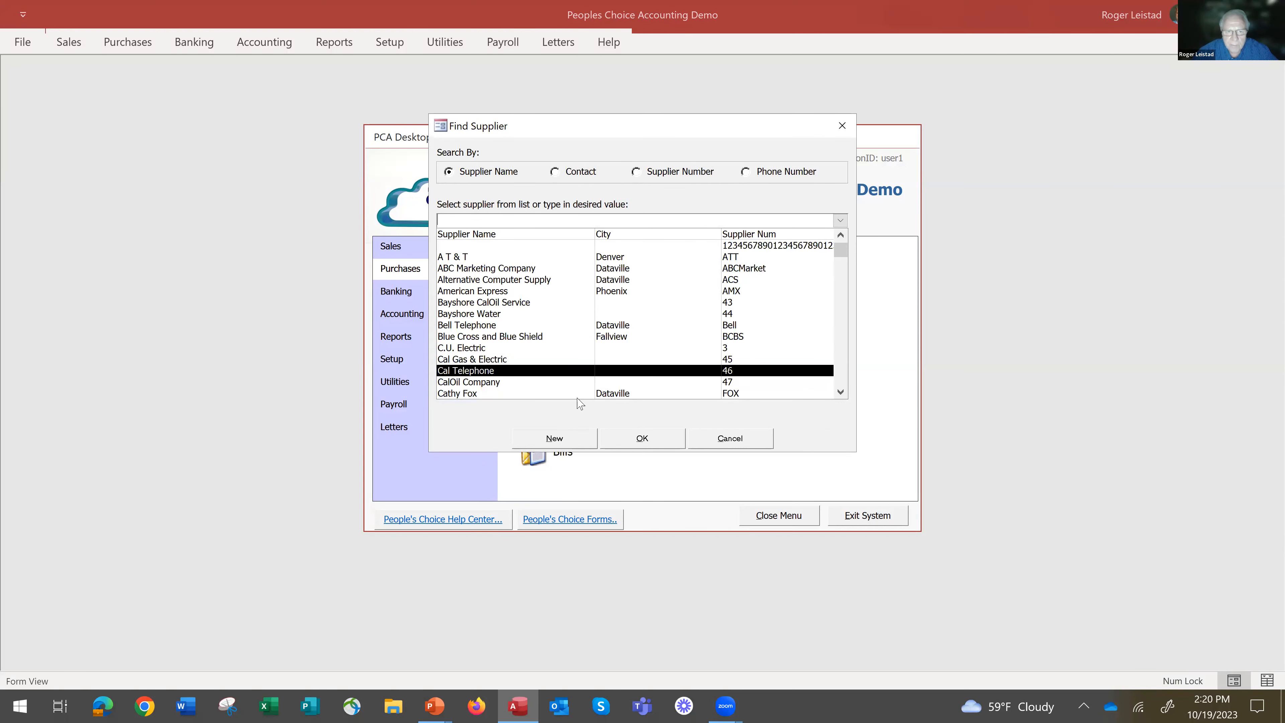
click(737, 445)
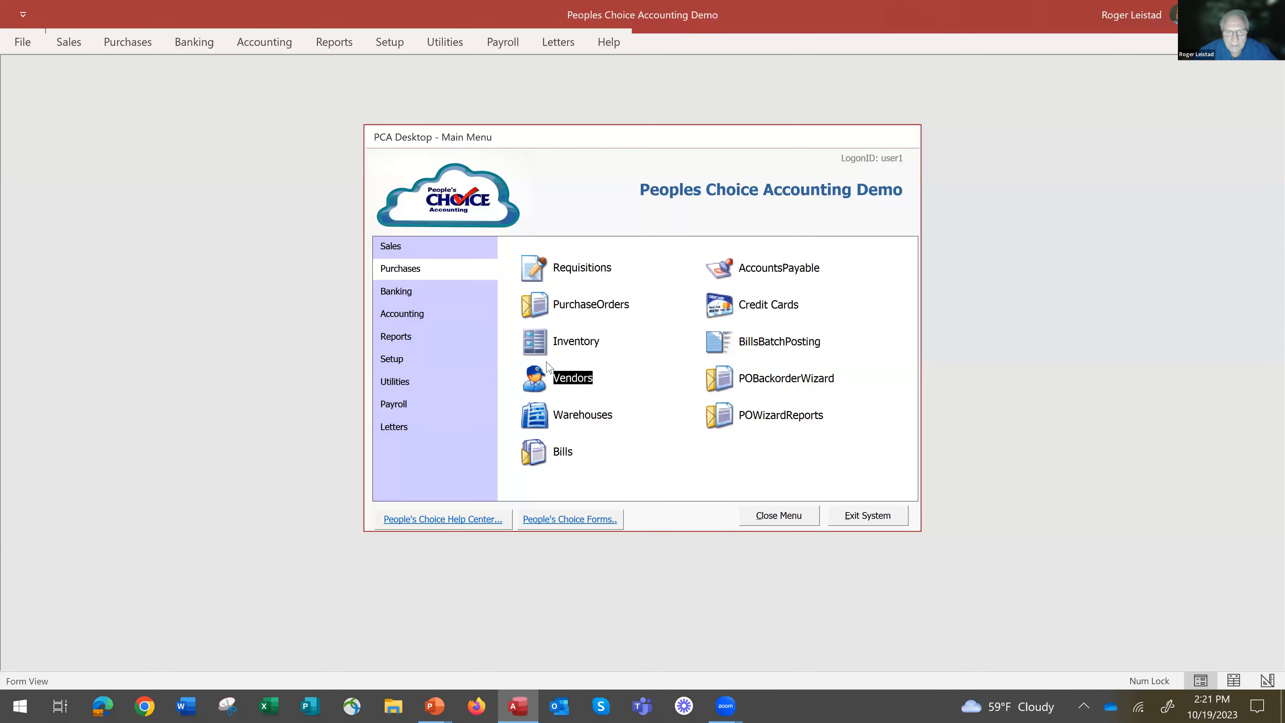
Open the Bell Telephone bill dated 2/11/2023 and check the account choices for its G/L lines.
click(539, 458)
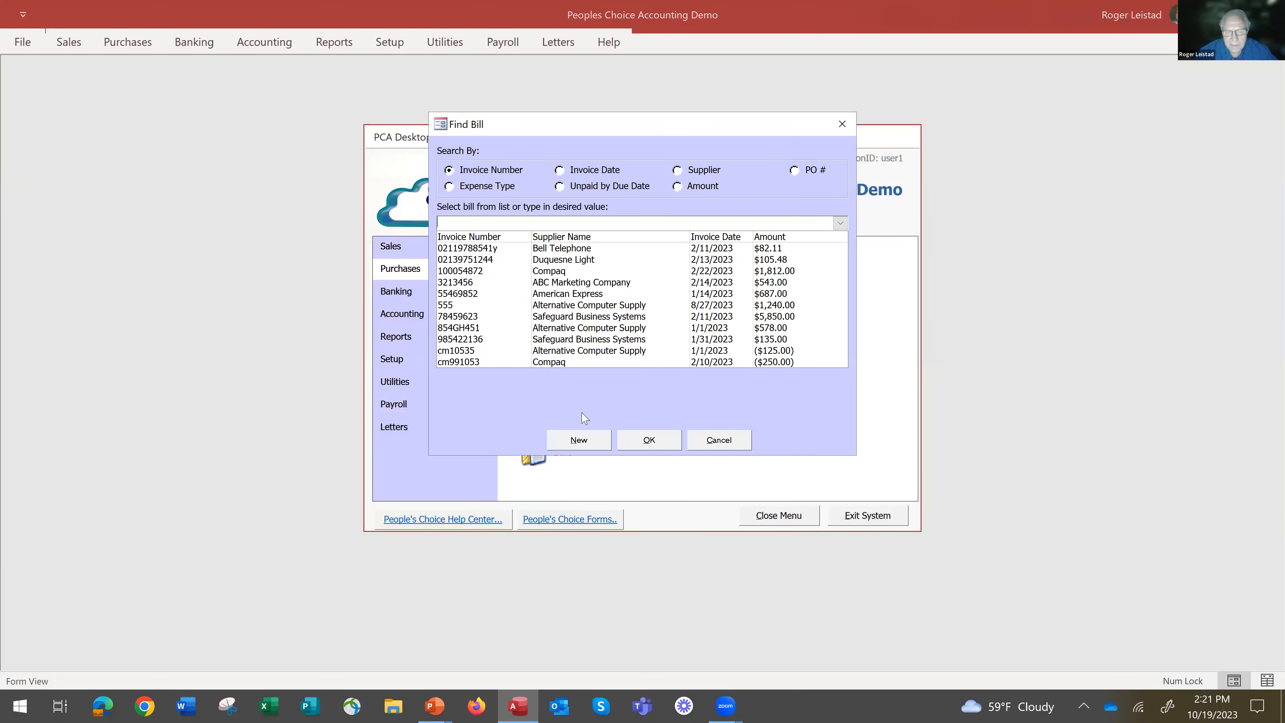
click(597, 304)
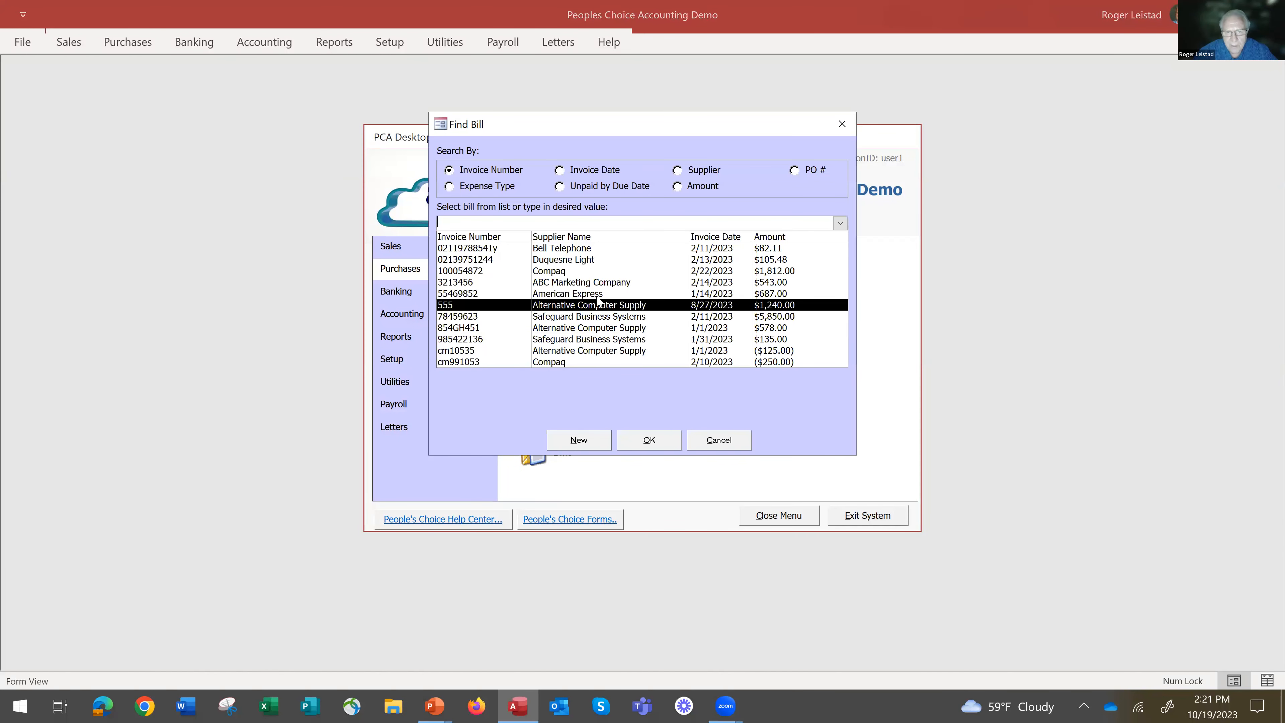
click(686, 247)
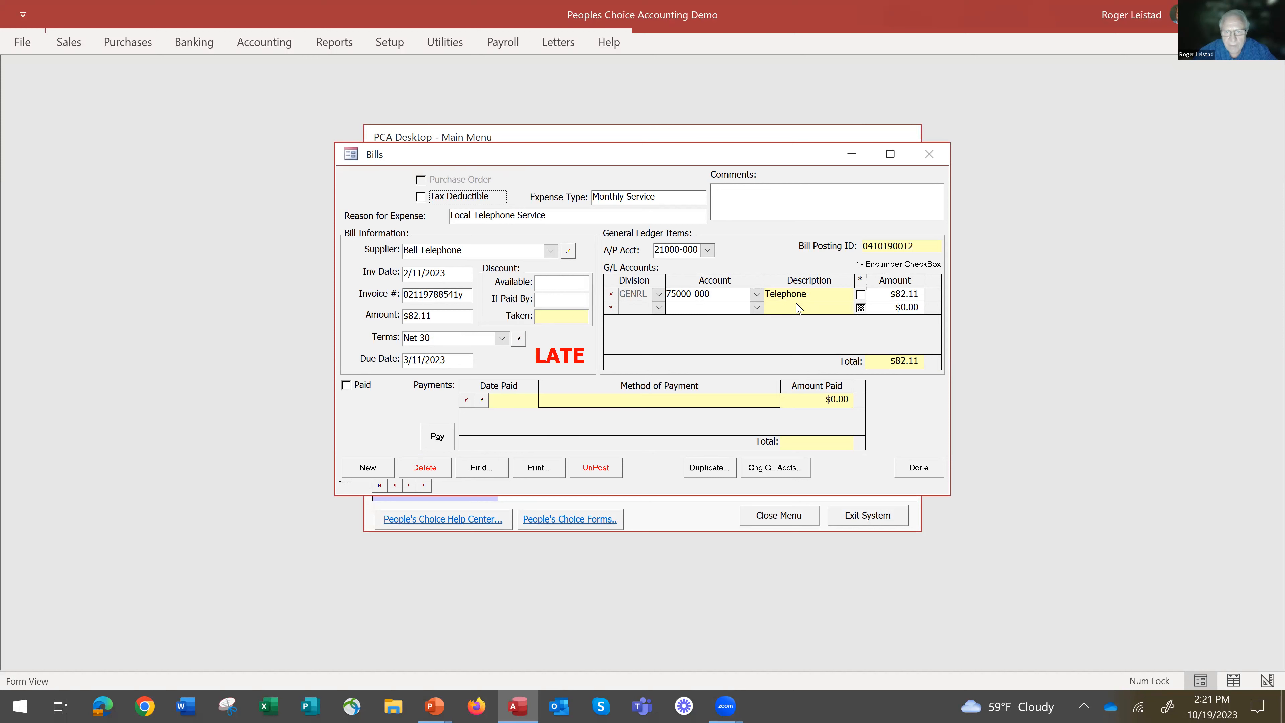
click(759, 308)
click(759, 308)
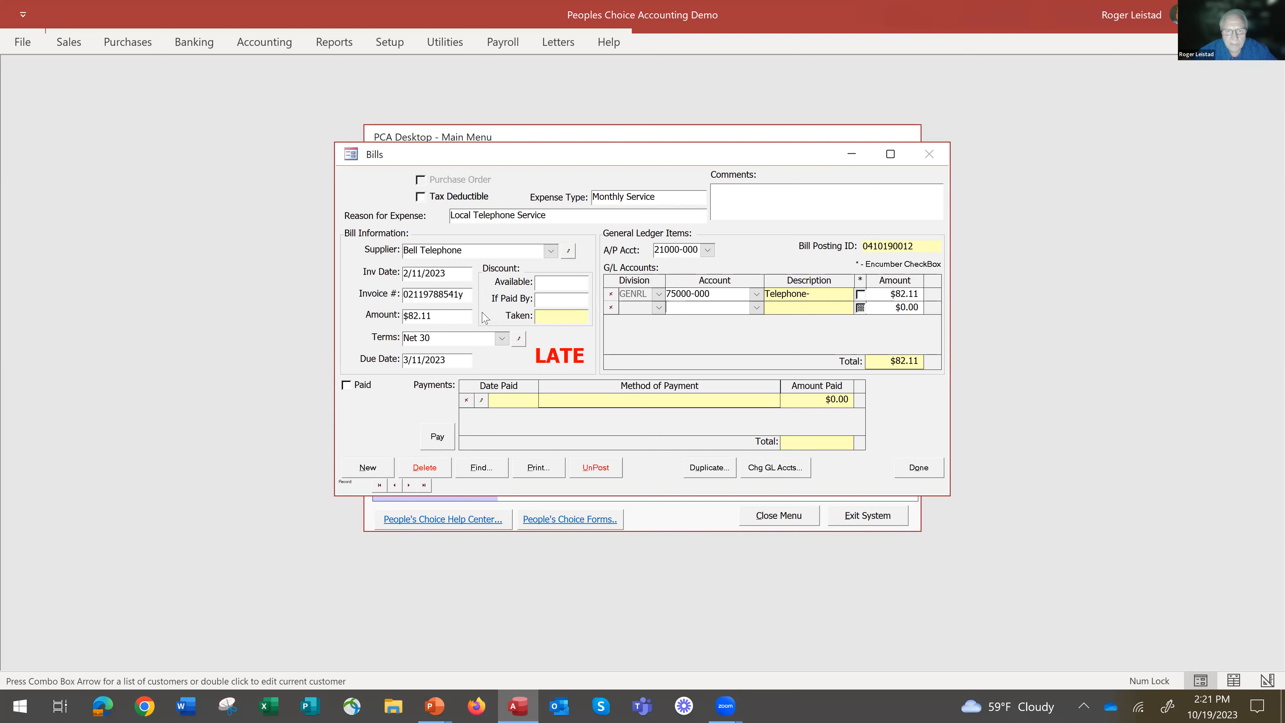
Duplicate the Bell Telephone bill as supplier invoice 123234 dated 10/19/2023, and close the new bill.
click(711, 468)
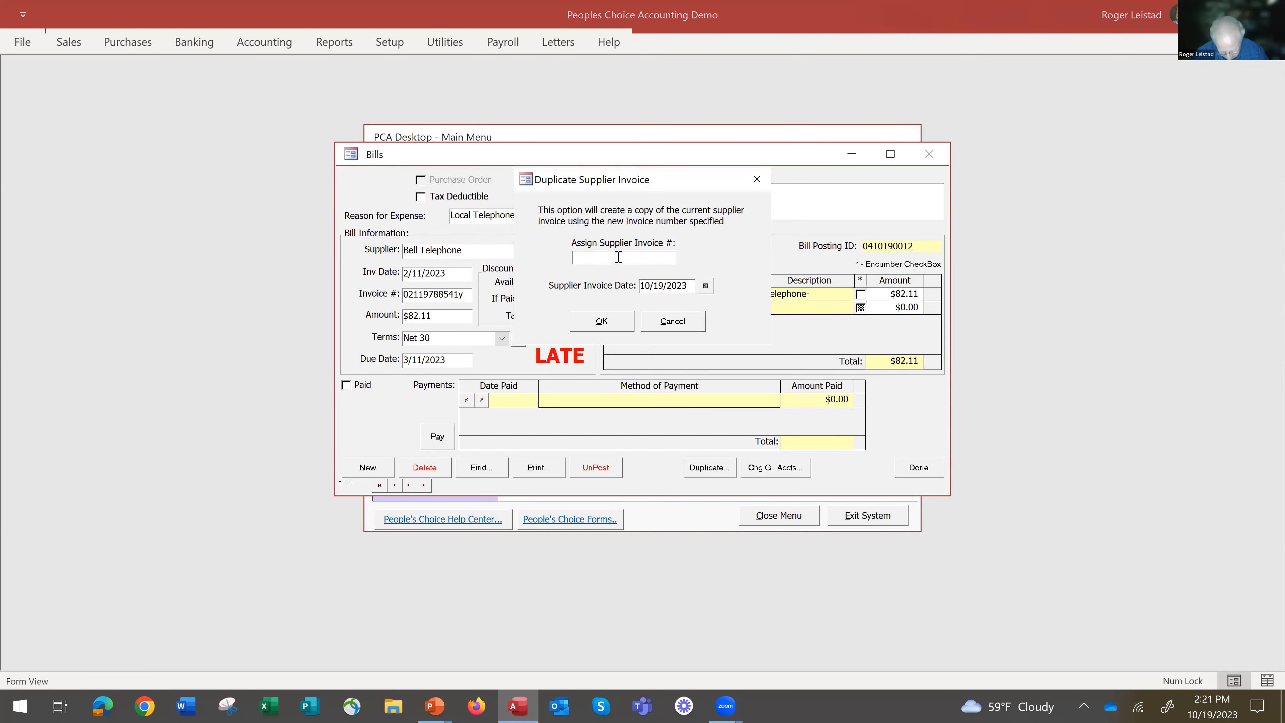
text(123234)
click(601, 321)
click(661, 412)
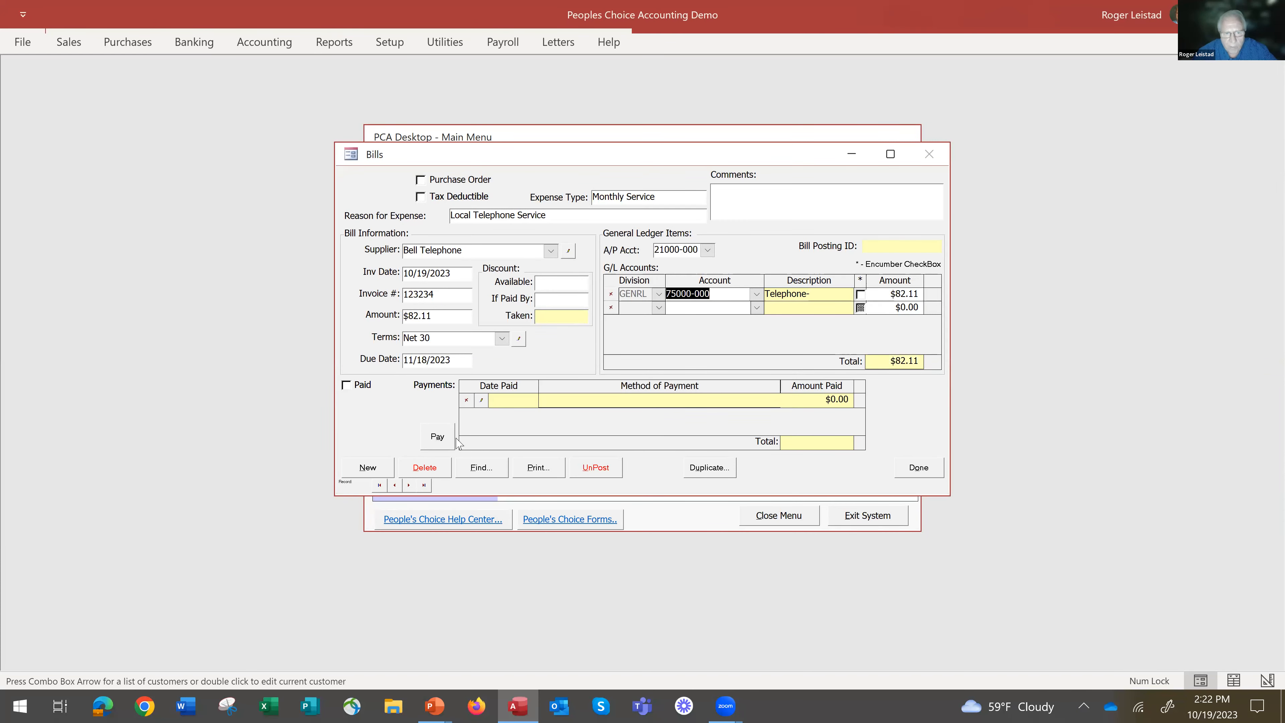
click(919, 468)
Set up bill payment by check for all suppliers from First National Bank, Checking, and decline applying the unapplied credits.
click(579, 241)
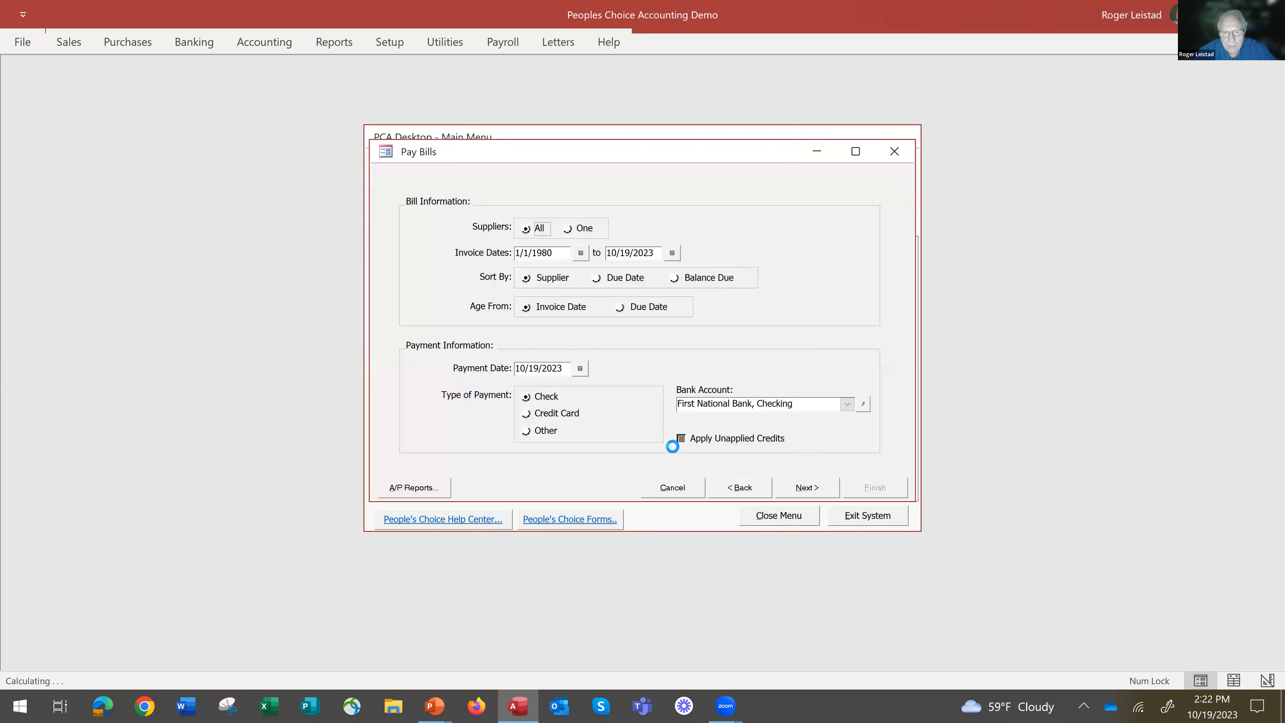
click(848, 404)
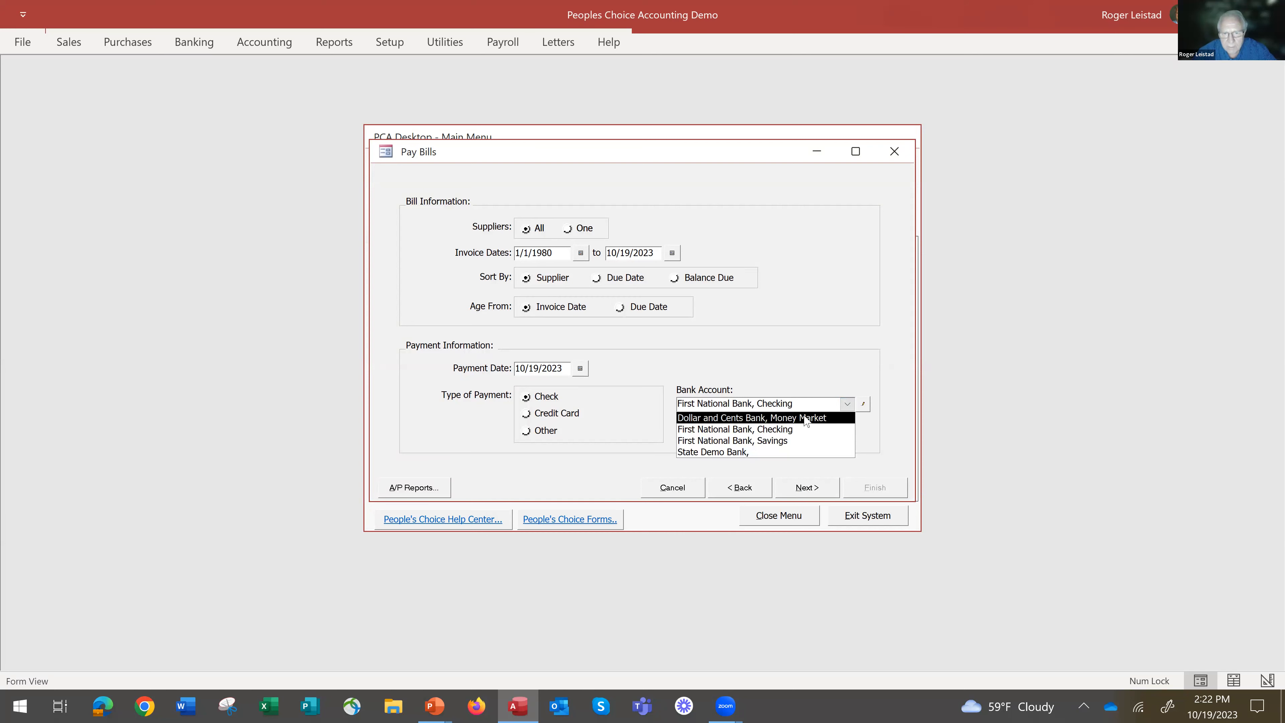
click(814, 418)
click(847, 404)
click(821, 434)
click(801, 488)
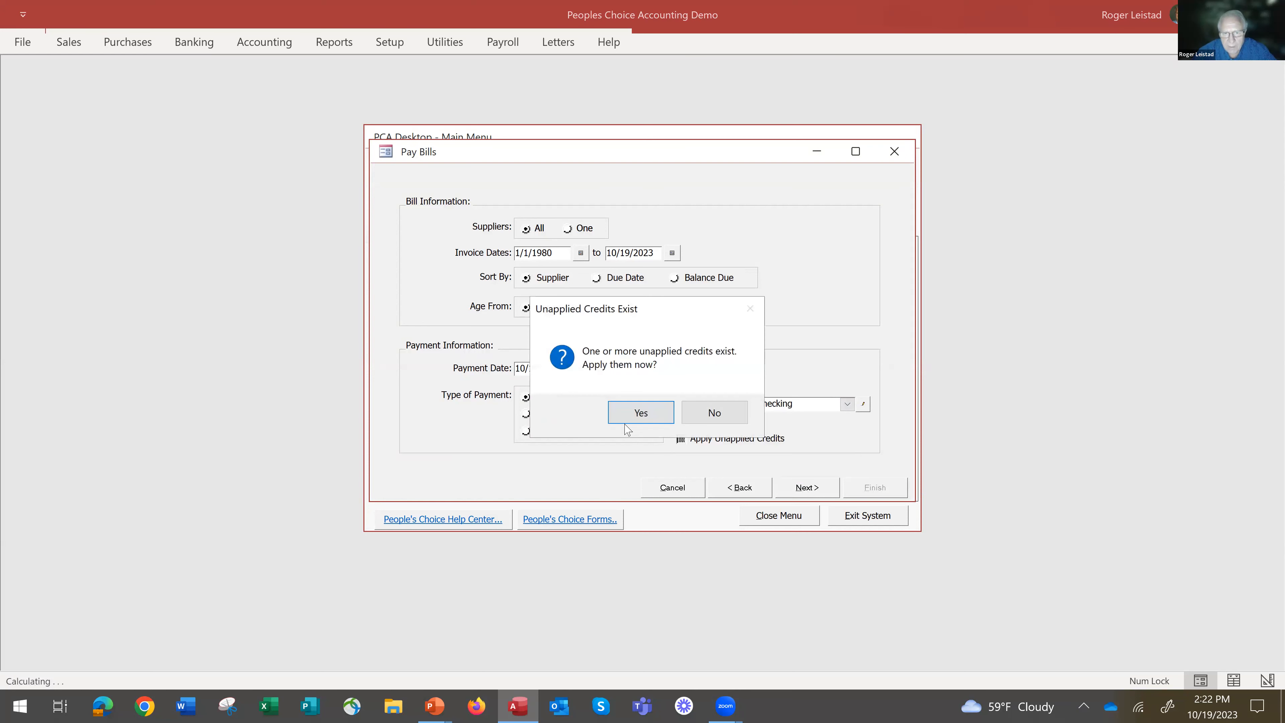
click(711, 414)
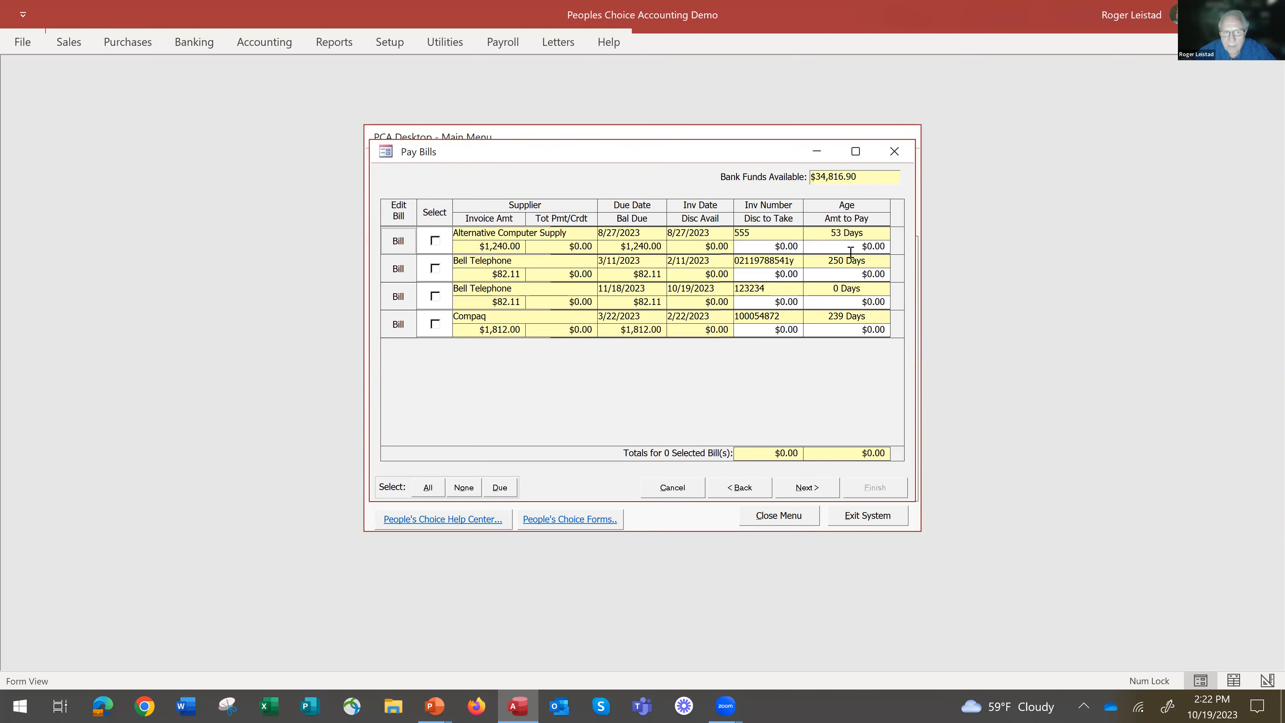
Select both Bell Telephone bills and pay them with computer check 5078 dated 10/19/2023, without printing it.
click(436, 269)
click(436, 297)
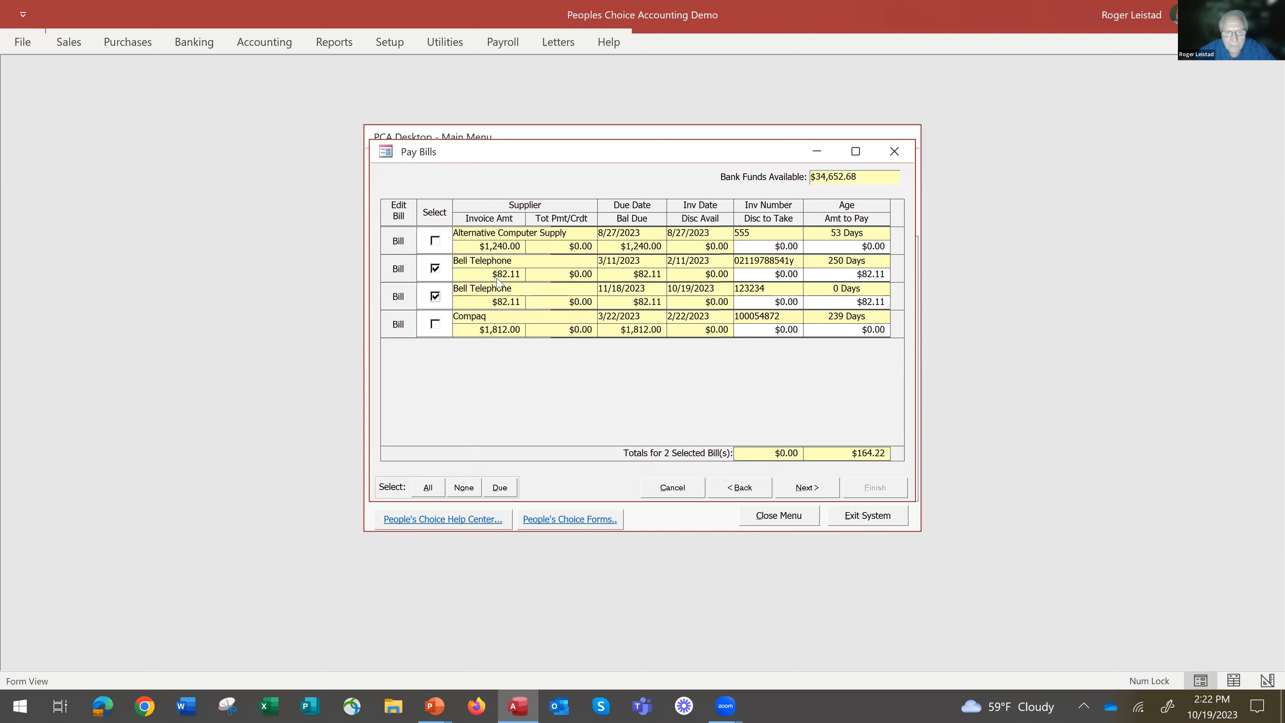
click(805, 491)
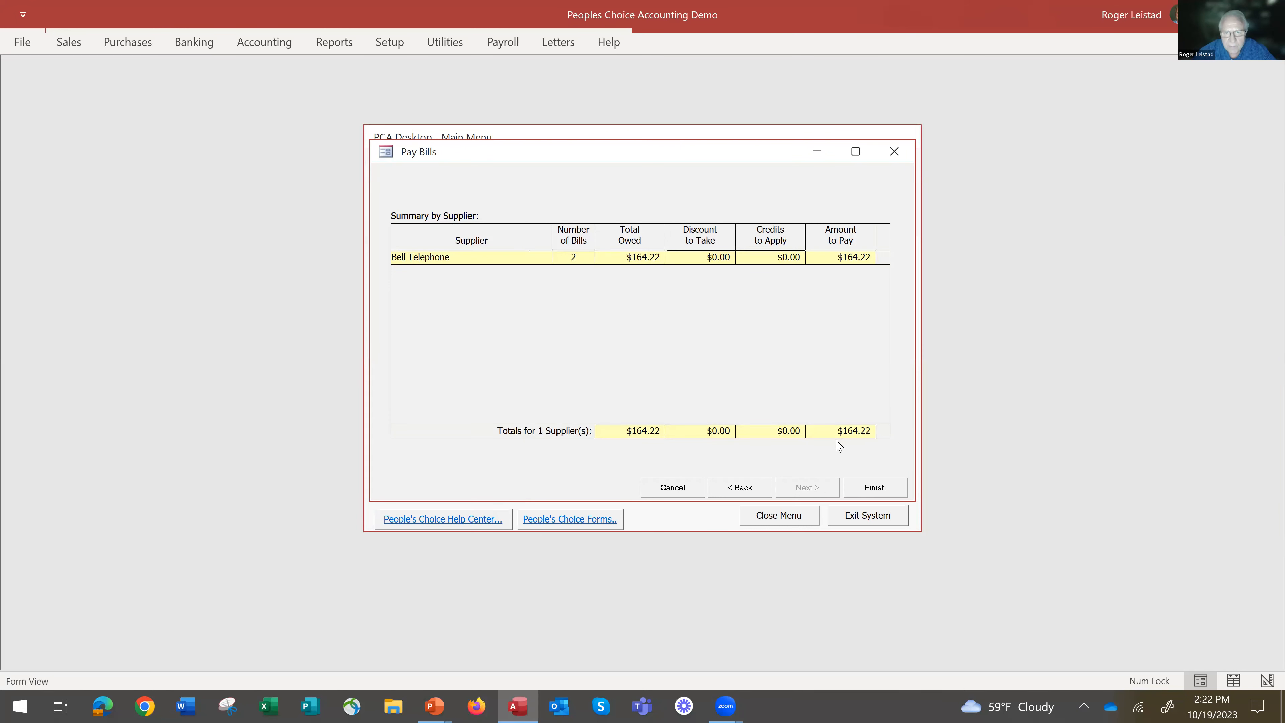
click(876, 489)
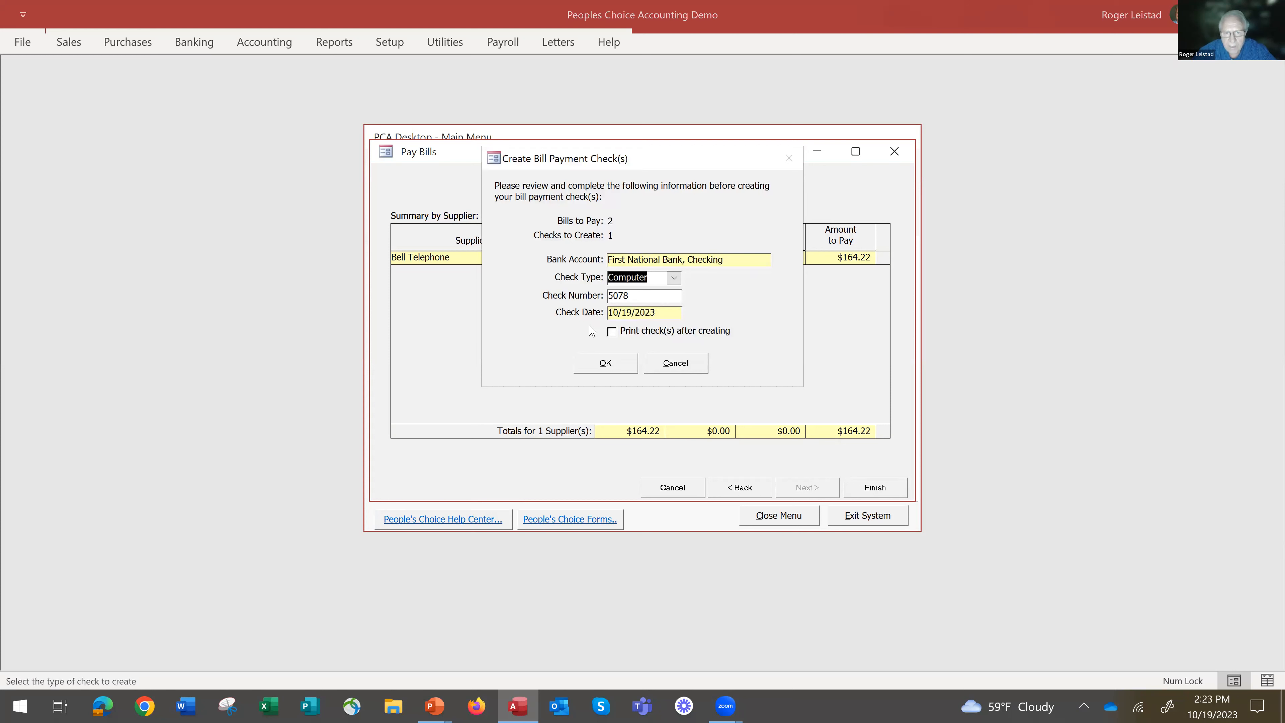
click(606, 362)
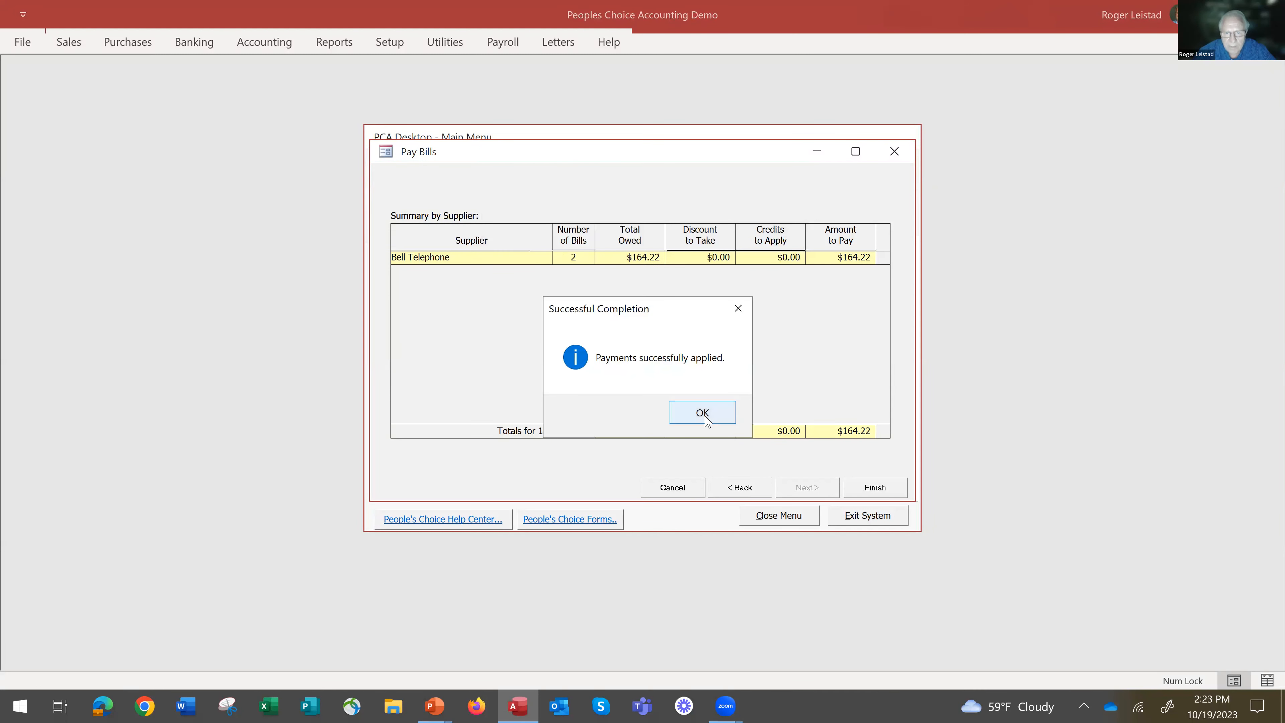
click(702, 413)
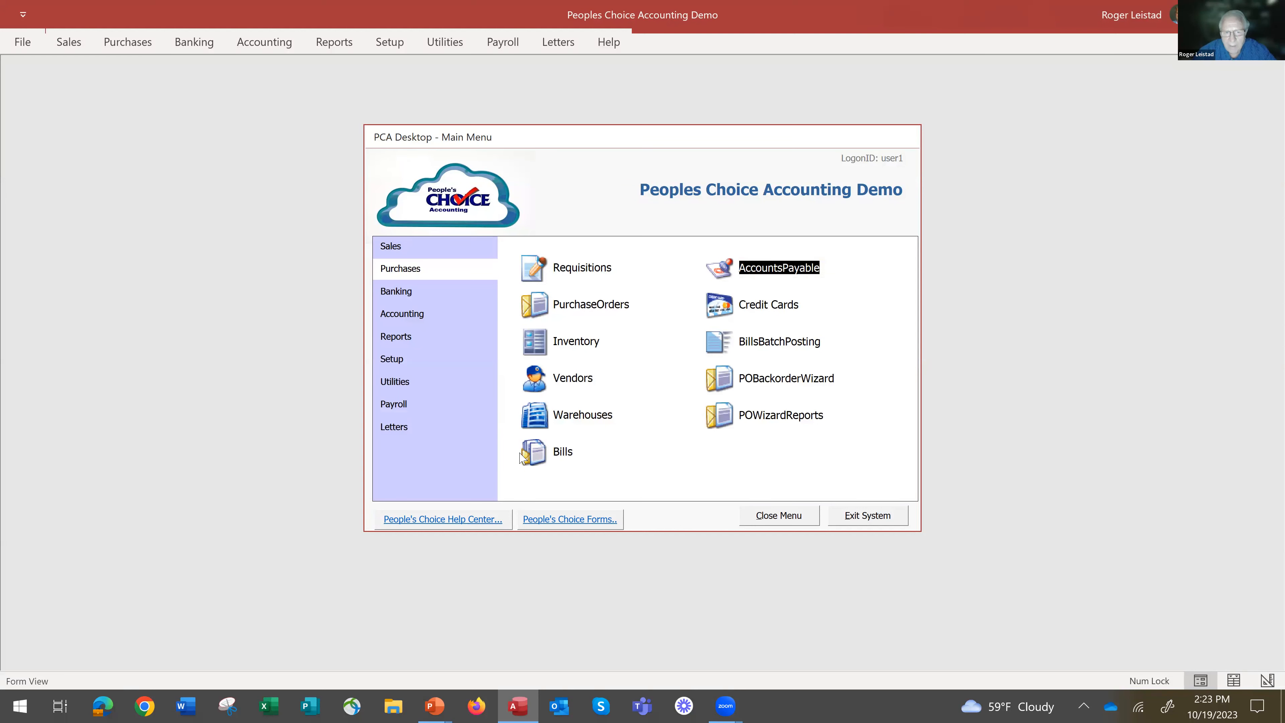
Open Bell Telephone's supplier history and inspect the payment recorded on its 2/11/2023 bill.
click(540, 392)
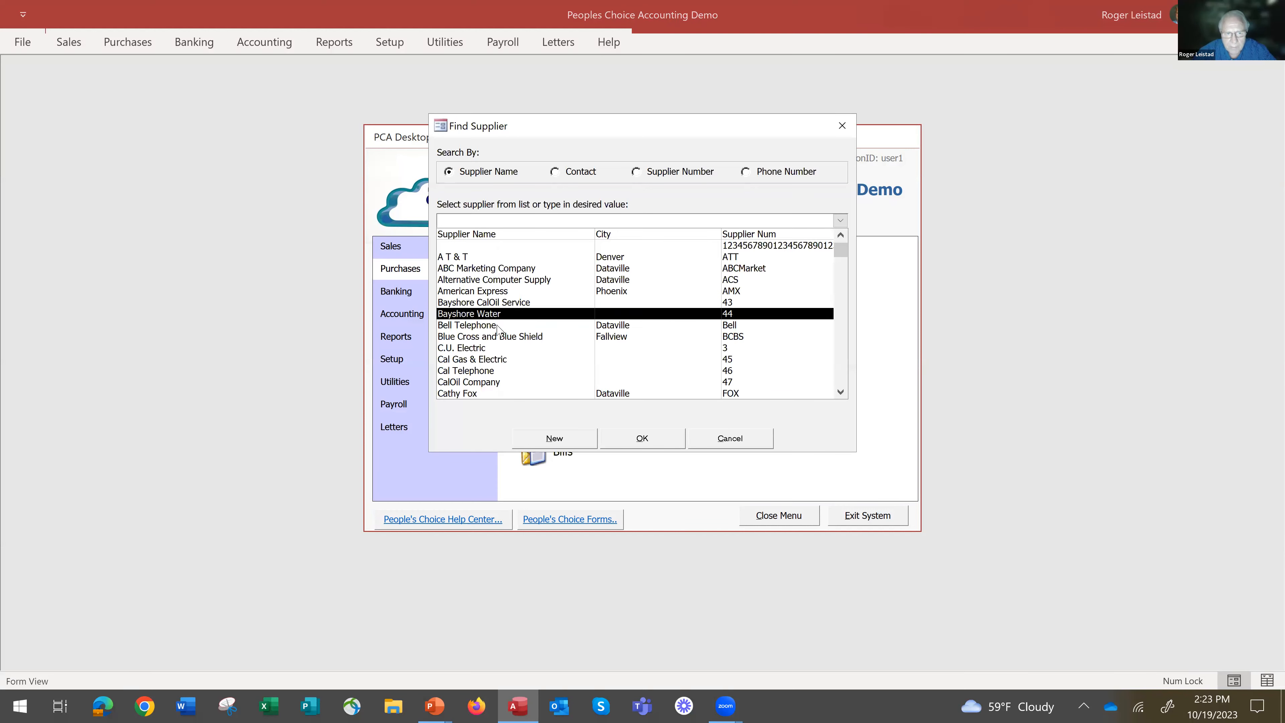
click(496, 327)
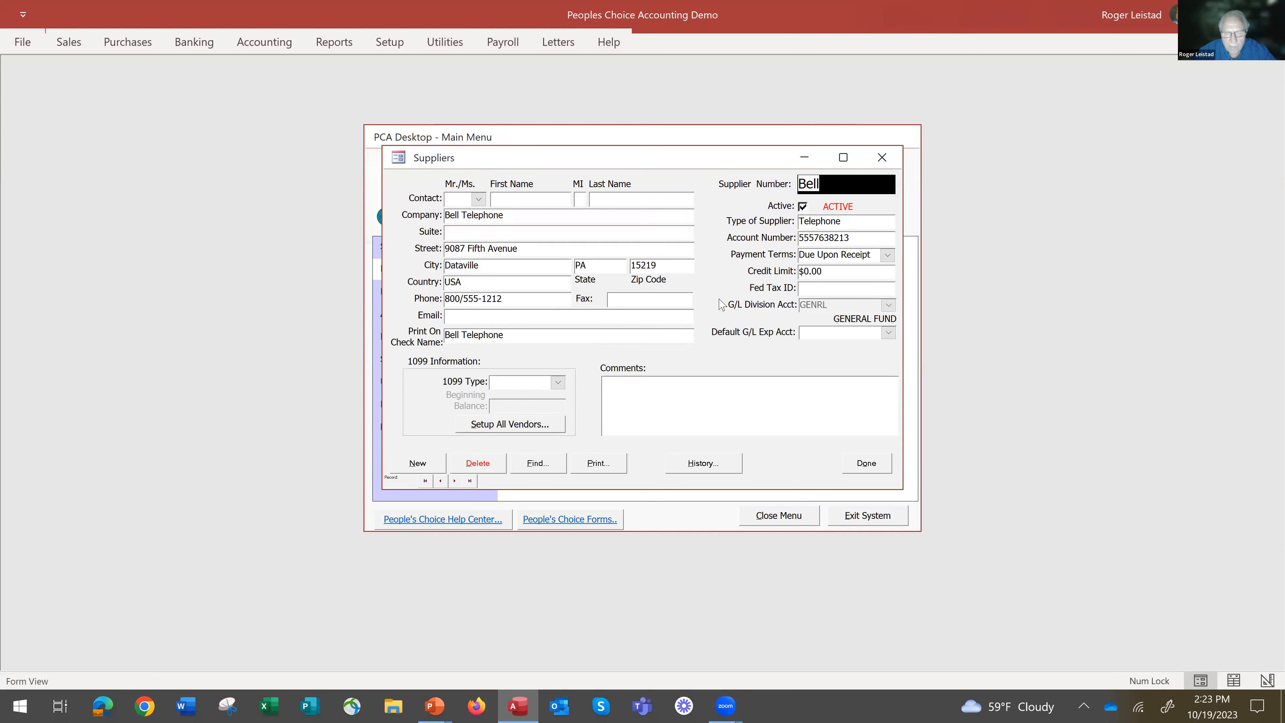
click(703, 464)
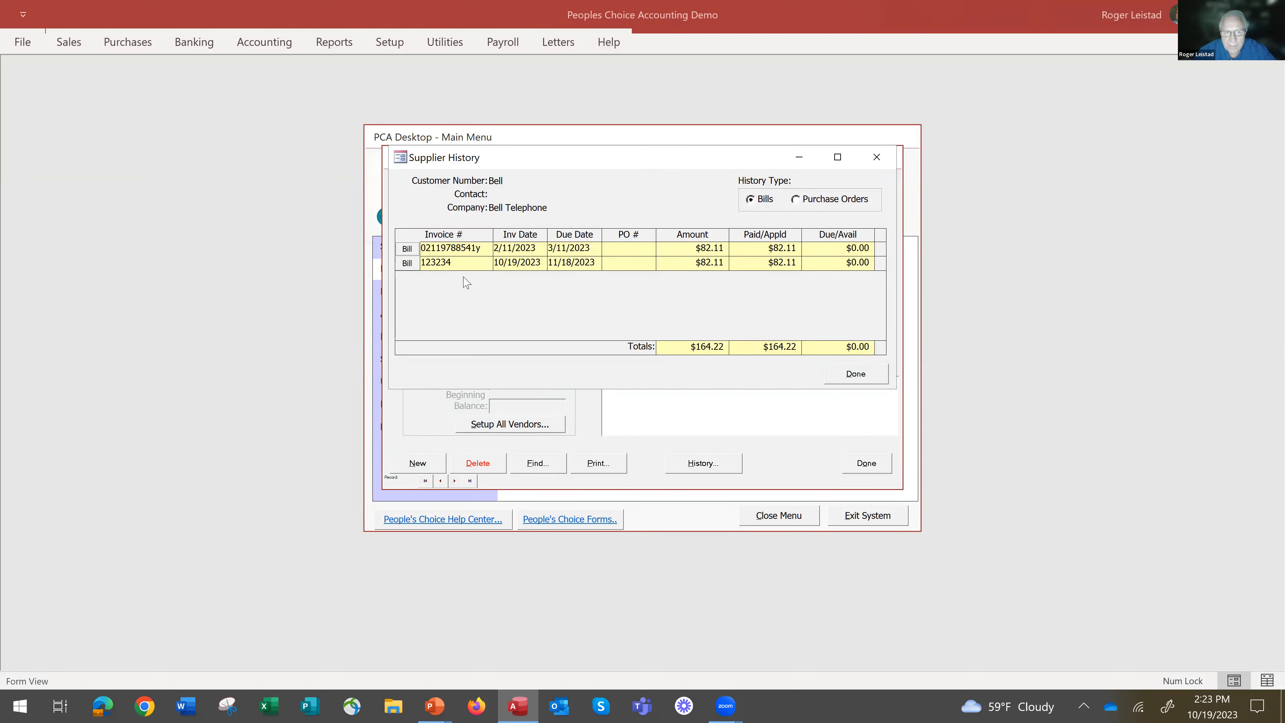
double_click(407, 250)
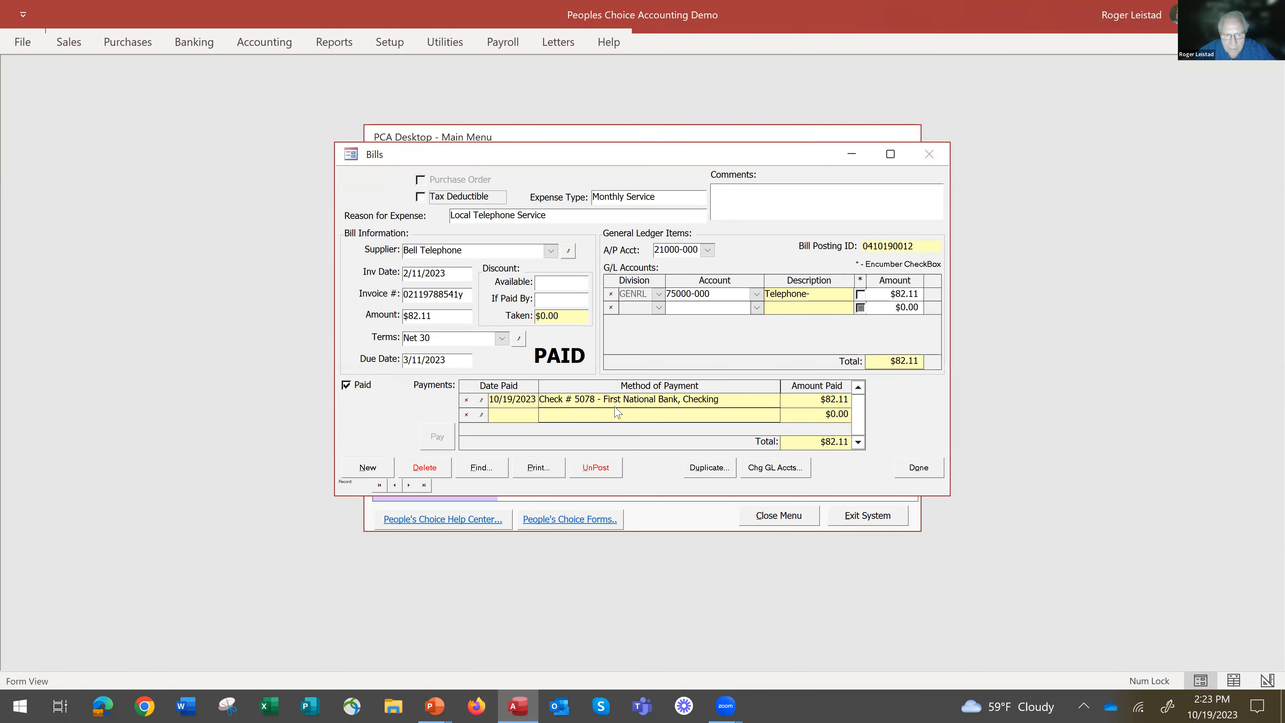
click(922, 467)
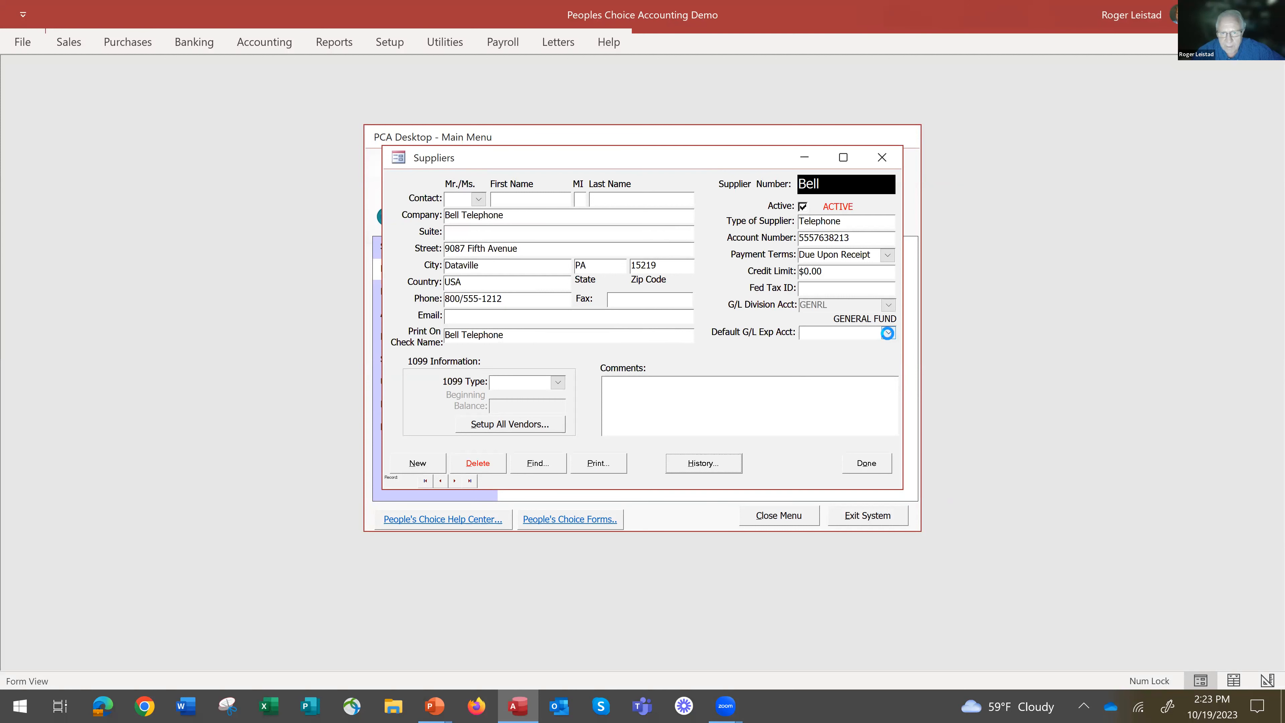
Set Bell Telephone's default G/L expense account to 60110-000 Advertising and finish editing the supplier.
click(889, 333)
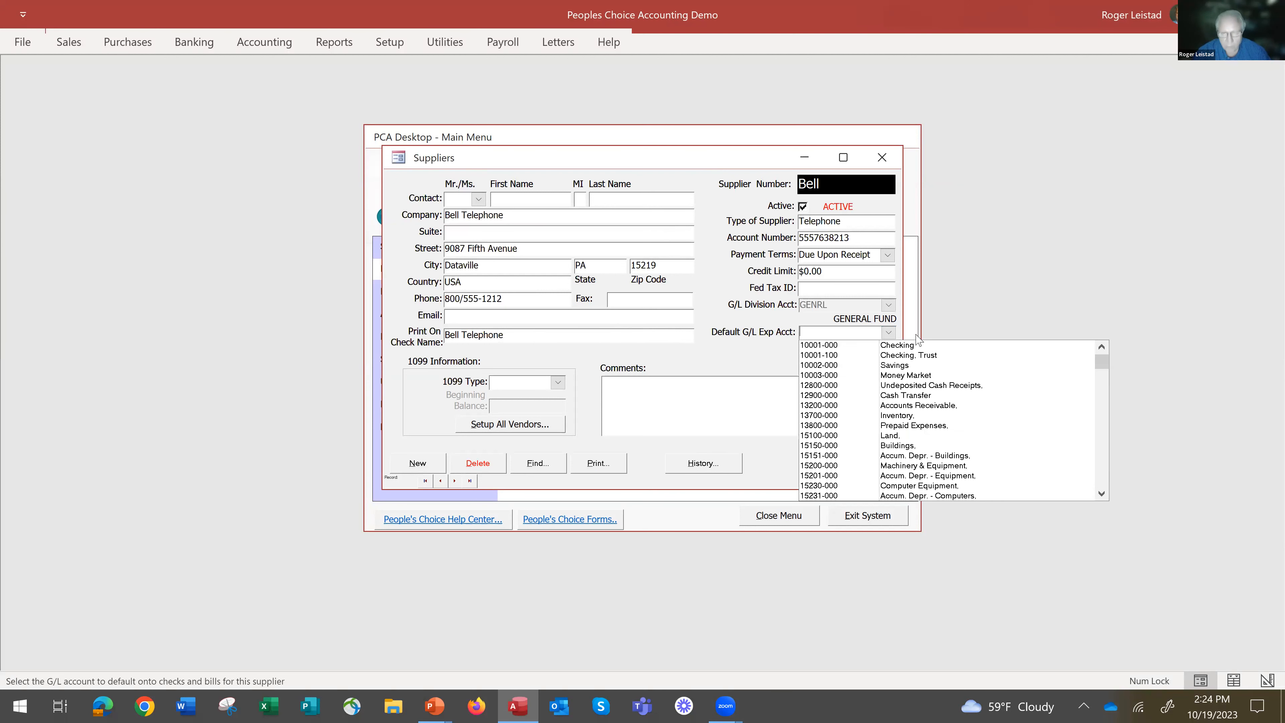
text(60100-000)
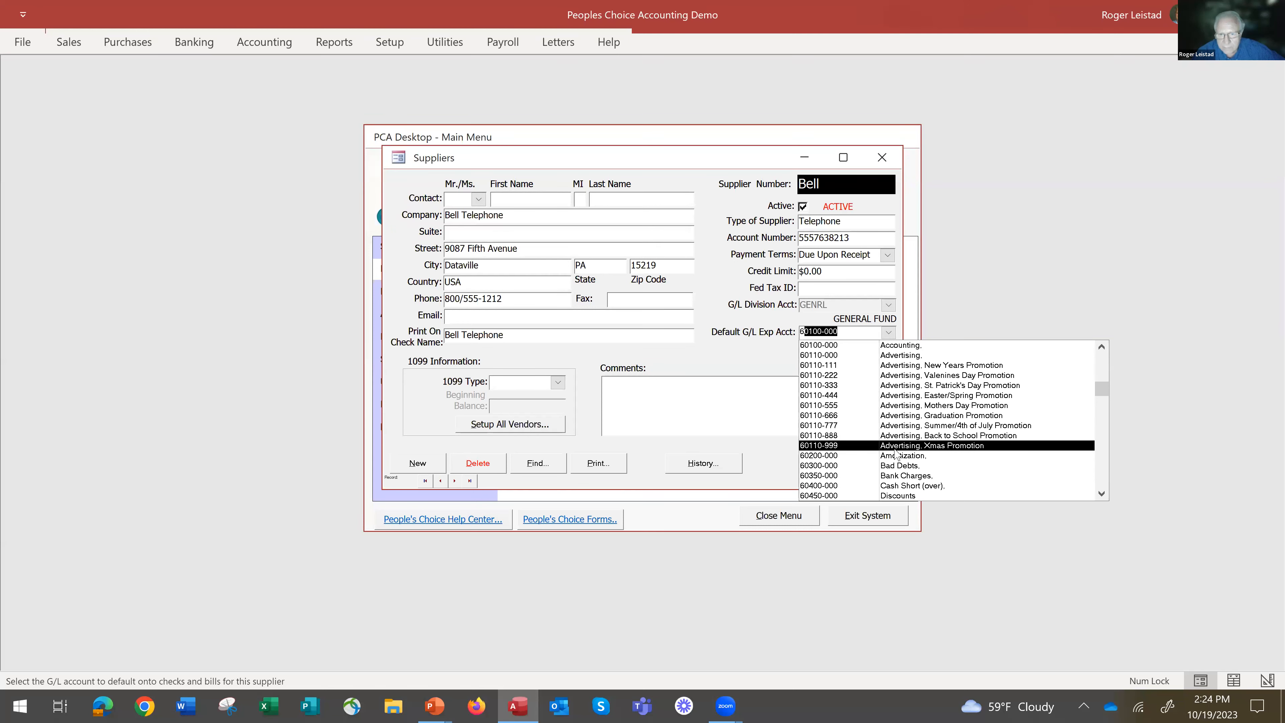
click(899, 356)
click(870, 464)
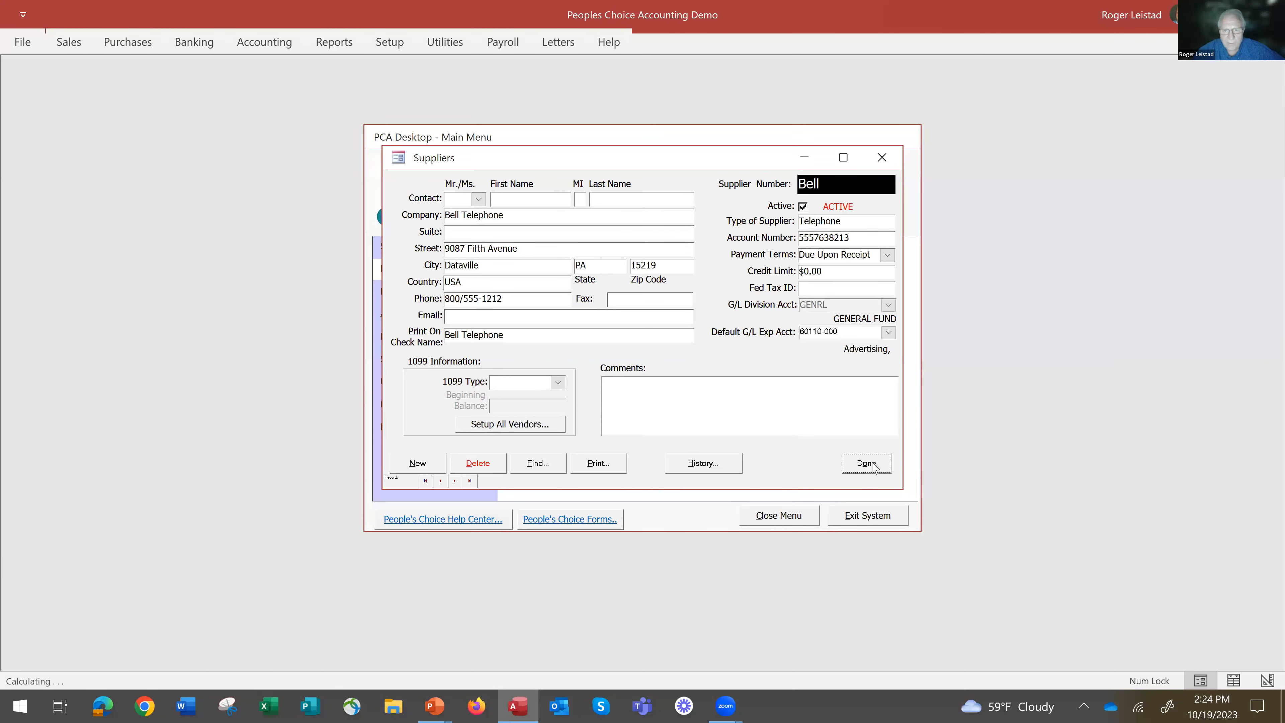